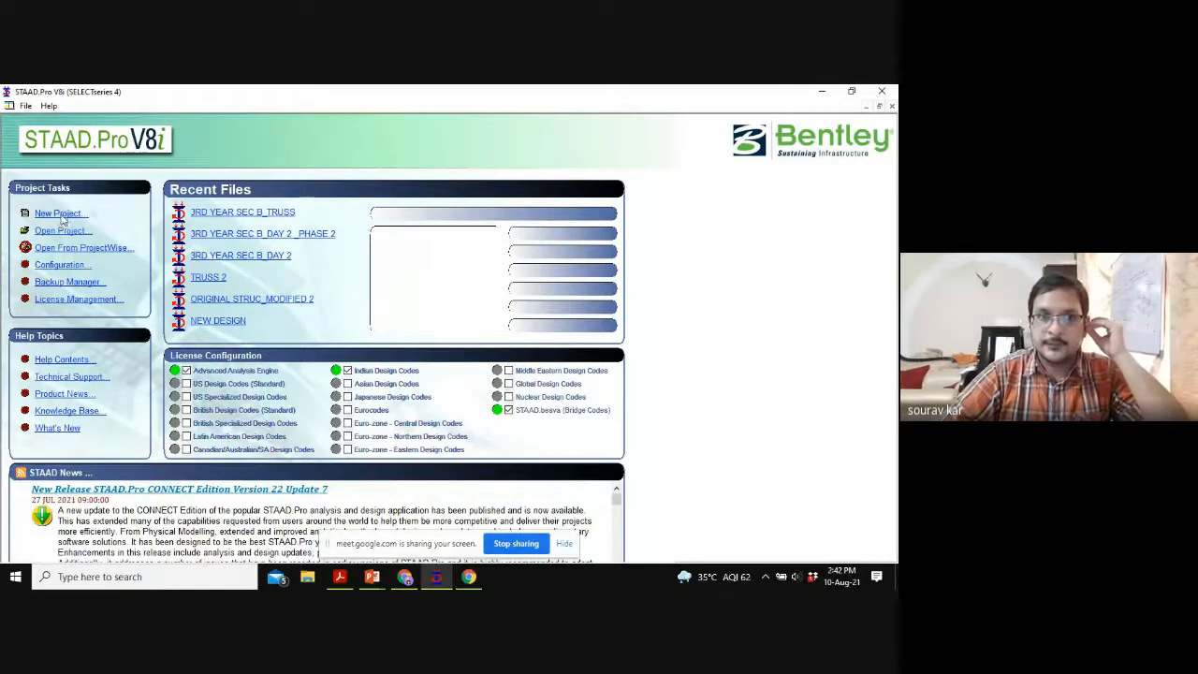
# Step: Start a new Space structure project and name its file SCHOOL BUILDING_BHUJ
pyautogui.click(313, 228)
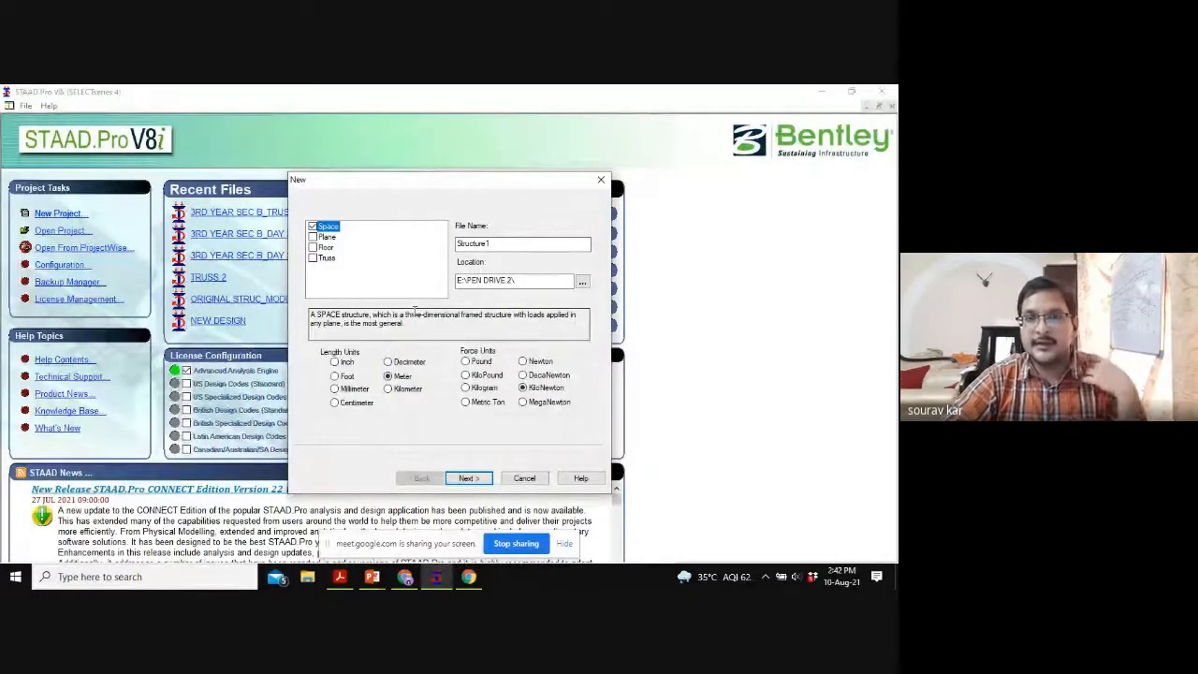
pyautogui.click(487, 245)
pyautogui.doubleClick(488, 244)
pyautogui.write('schol')
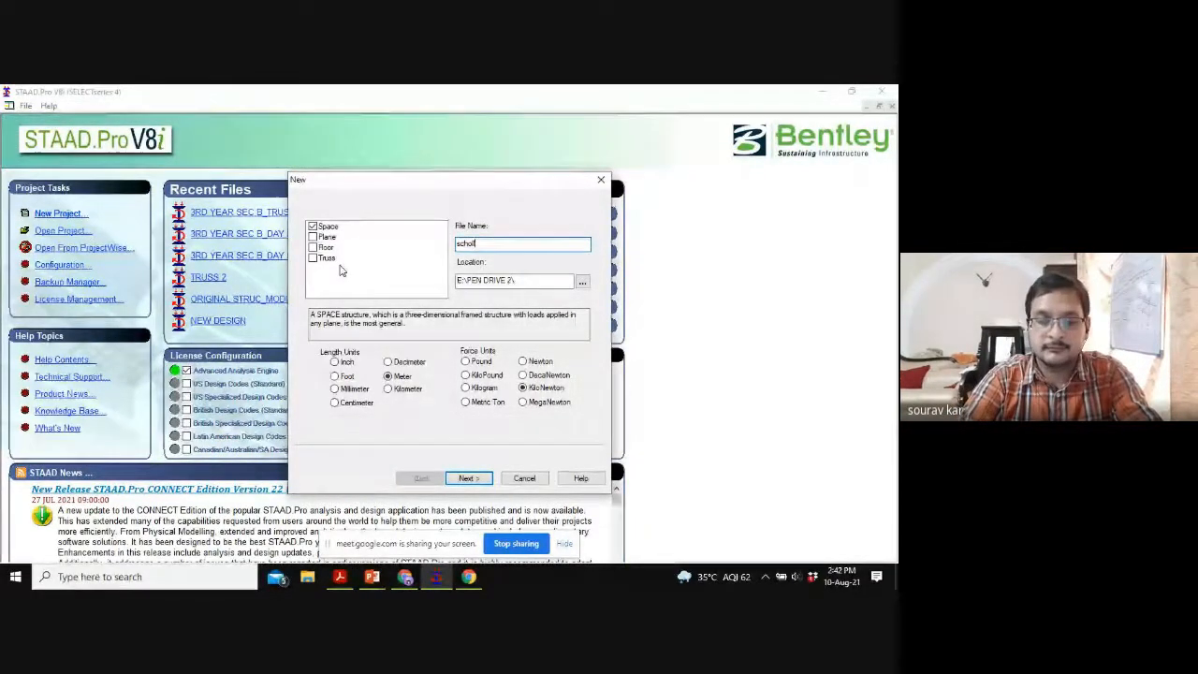
pyautogui.press('BackSpace')
pyautogui.press('BackSpace')
pyautogui.press('BackSpace')
pyautogui.press('BackSpace')
pyautogui.press('BackSpace')
pyautogui.write('SCHOLL')
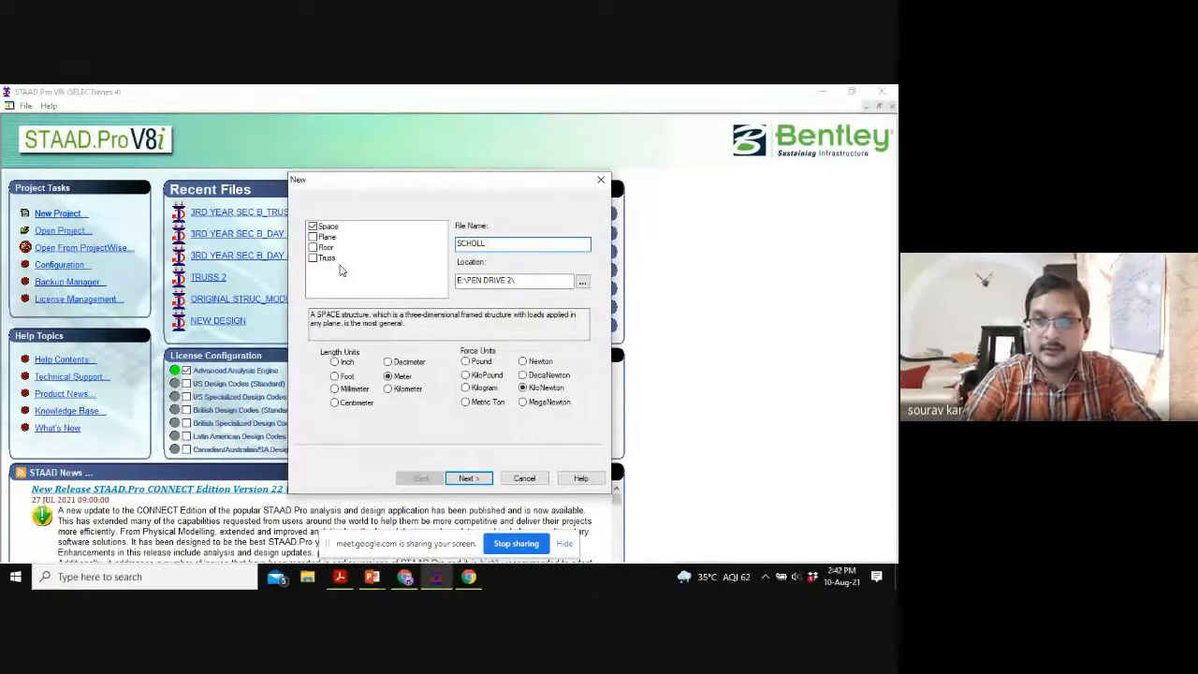
pyautogui.press('BackSpace')
pyautogui.press('BackSpace')
pyautogui.write('OL BUILDING_BHUJ')
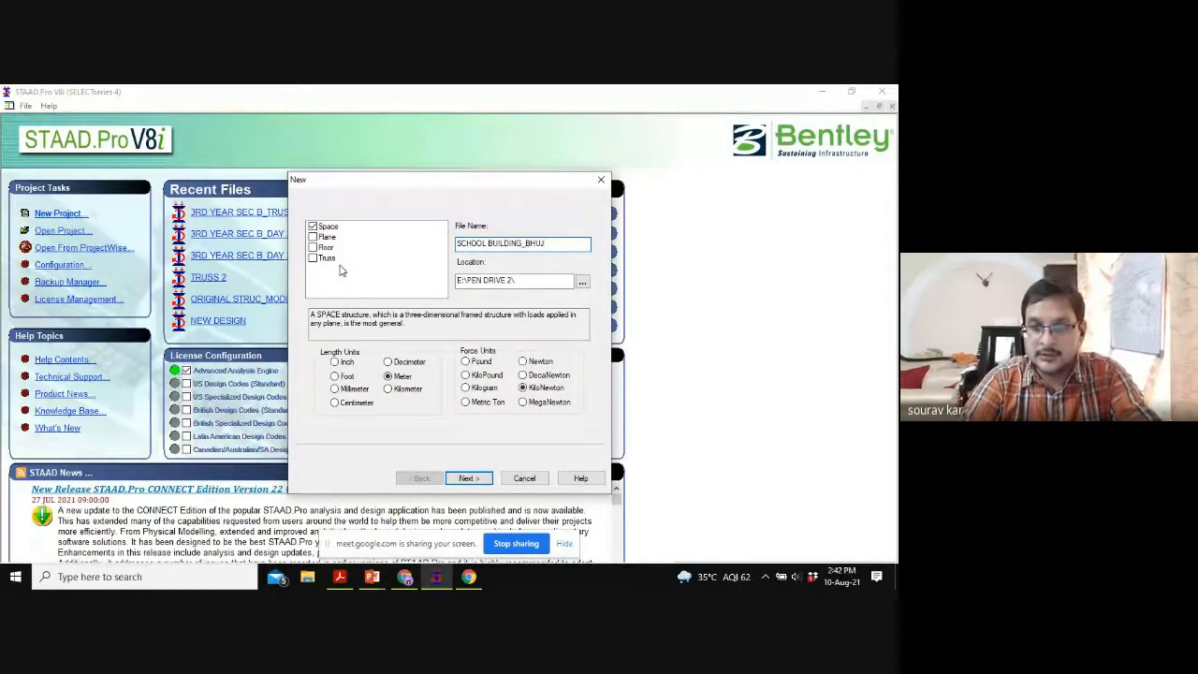
# Step: Finish creating the project with the Add Beam starting option and dismiss the snap grid
pyautogui.press('Return')
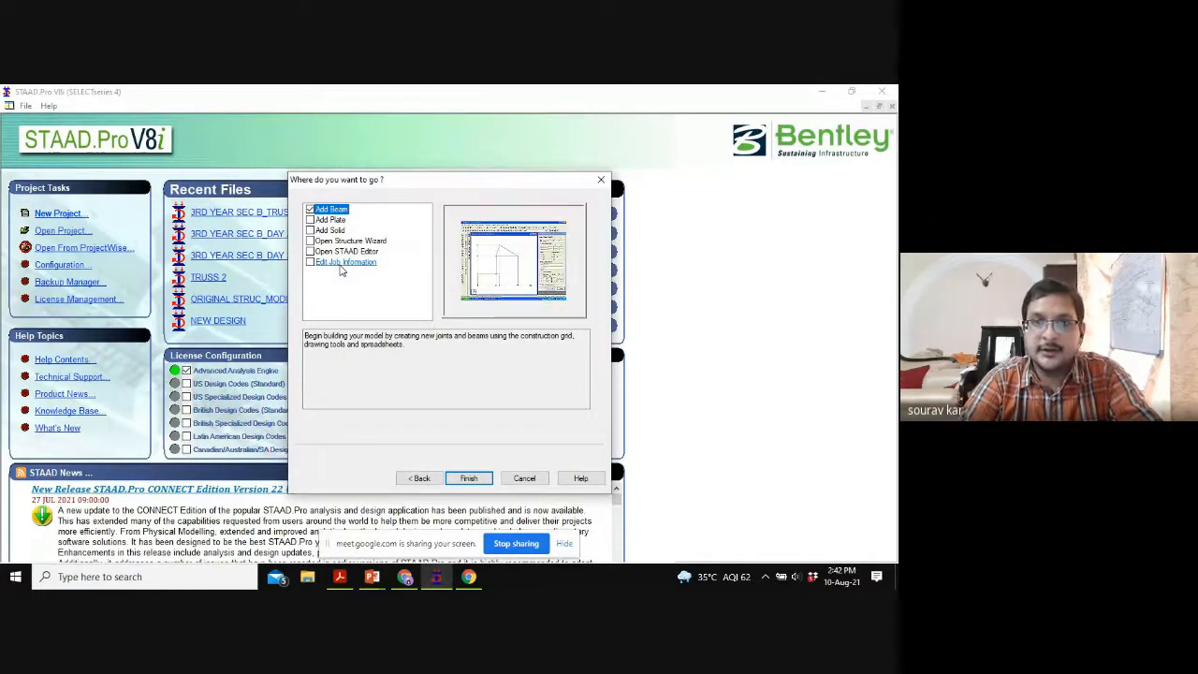
pyautogui.press('Return')
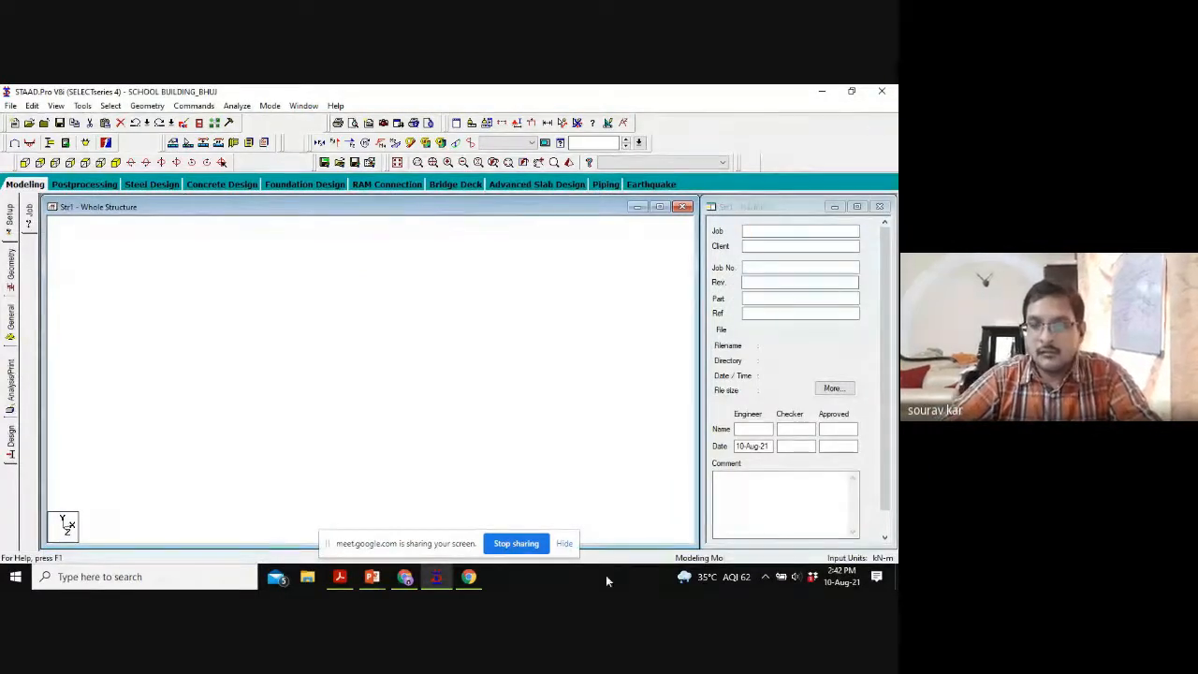
pyautogui.click(563, 542)
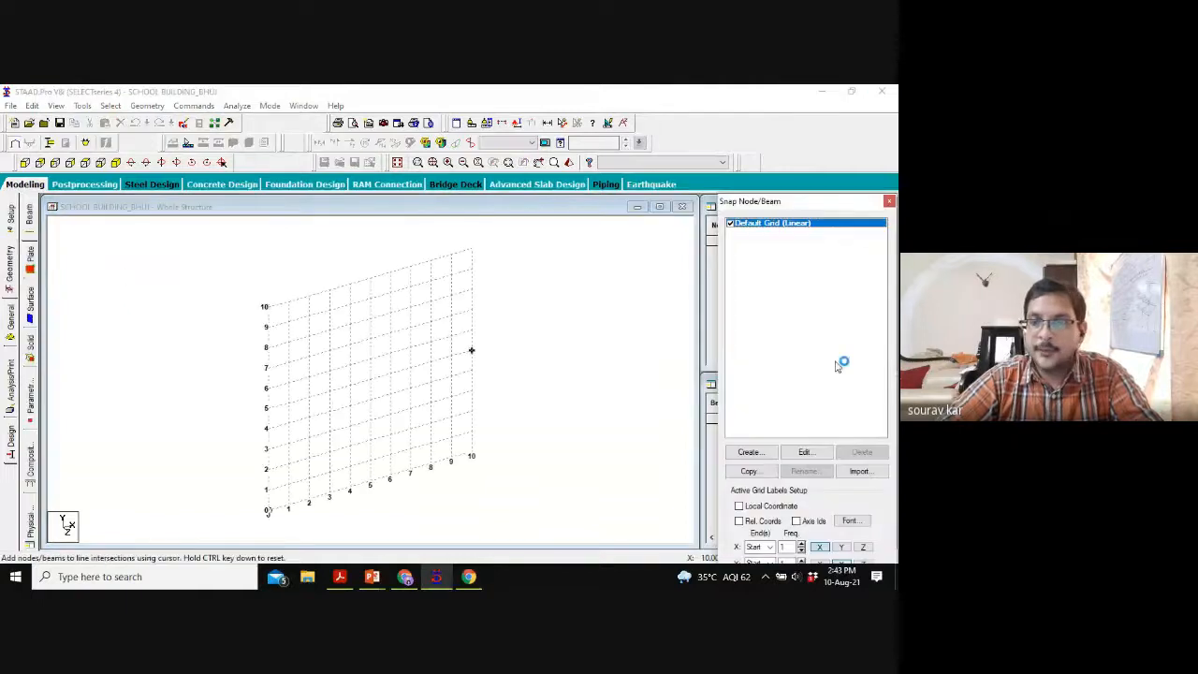
pyautogui.click(889, 202)
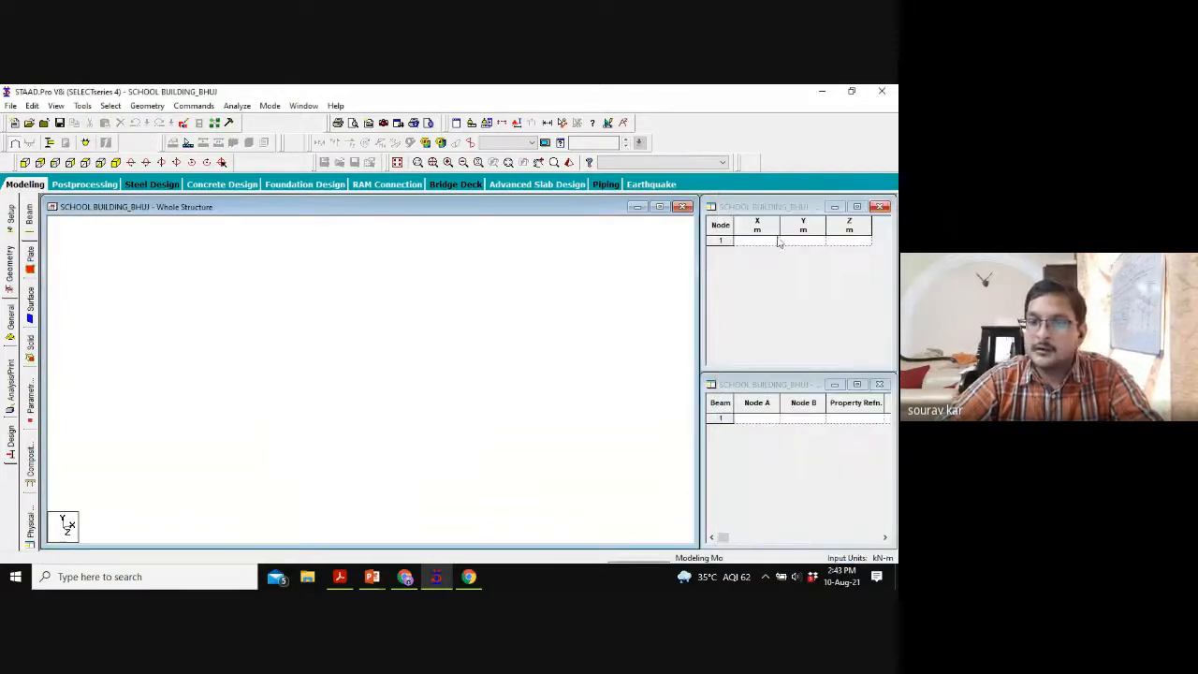
# Step: Switch to the EARTHQUAKE ANALYSIS presentation, examine the building plan on slide 16 full screen, and return to STAAD.Pro
pyautogui.click(366, 579)
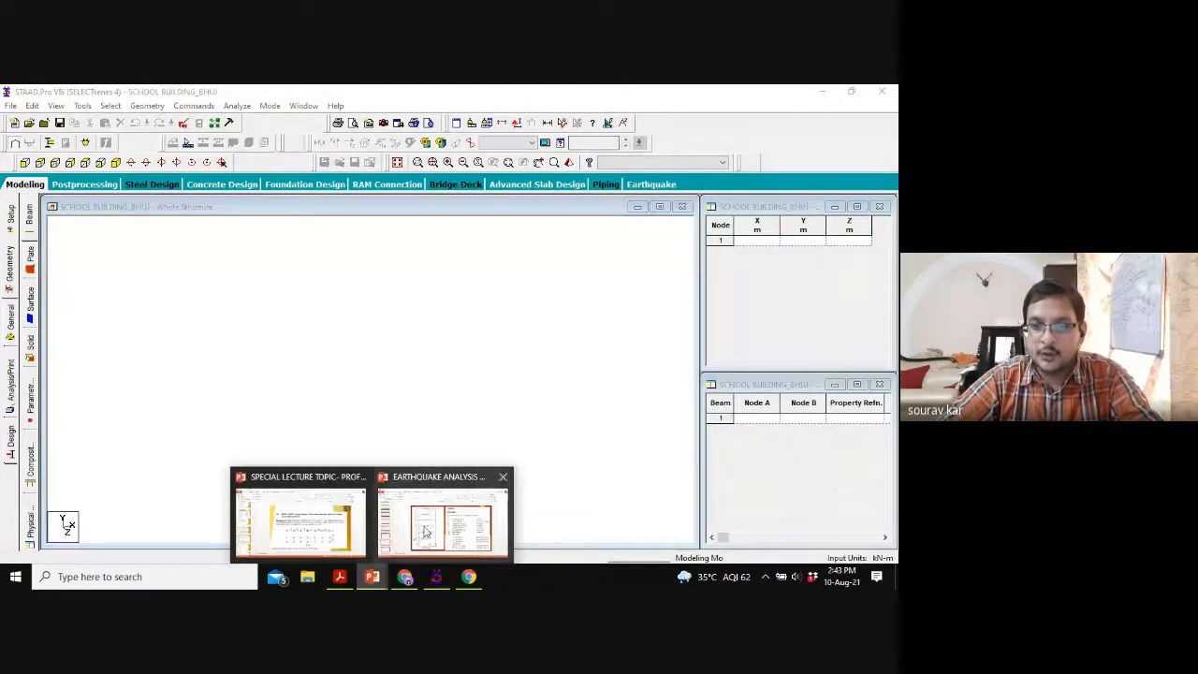
pyautogui.click(318, 527)
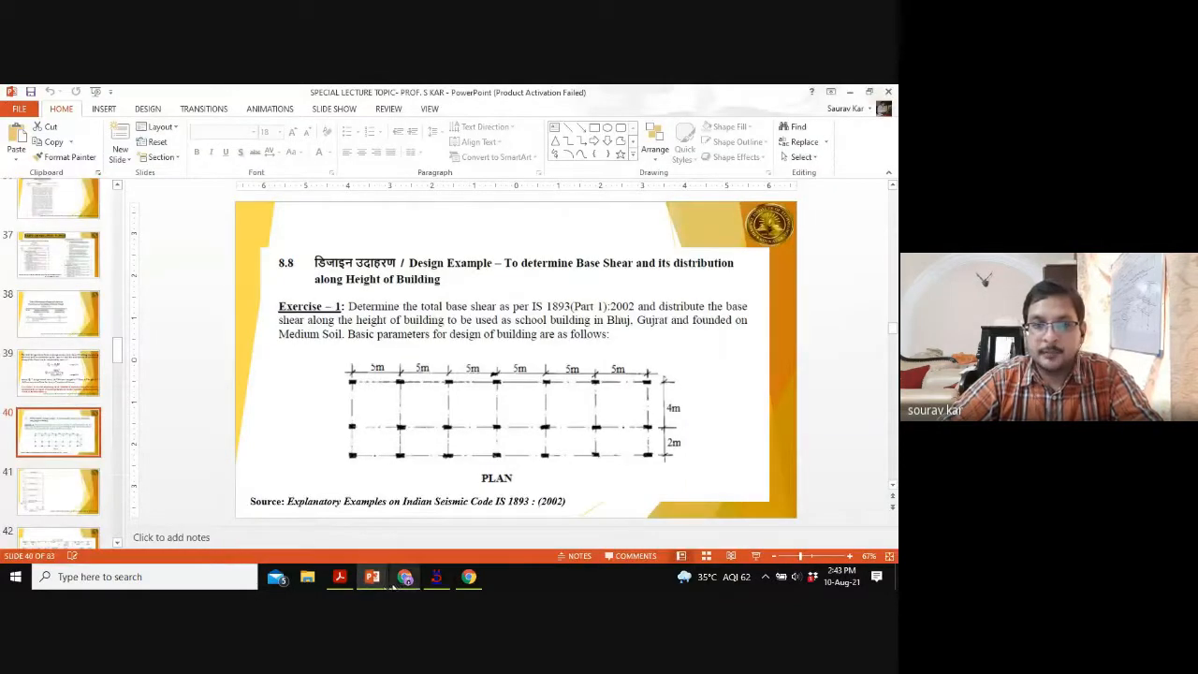
pyautogui.moveTo(374, 579)
pyautogui.click(447, 524)
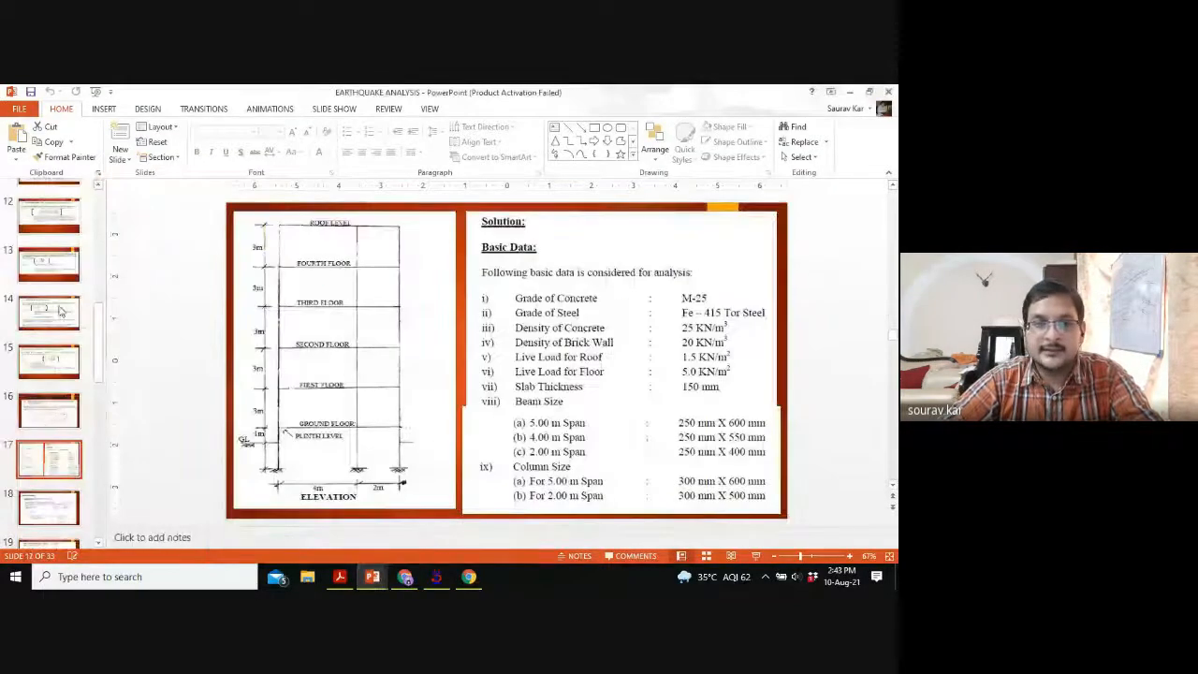
pyautogui.click(49, 416)
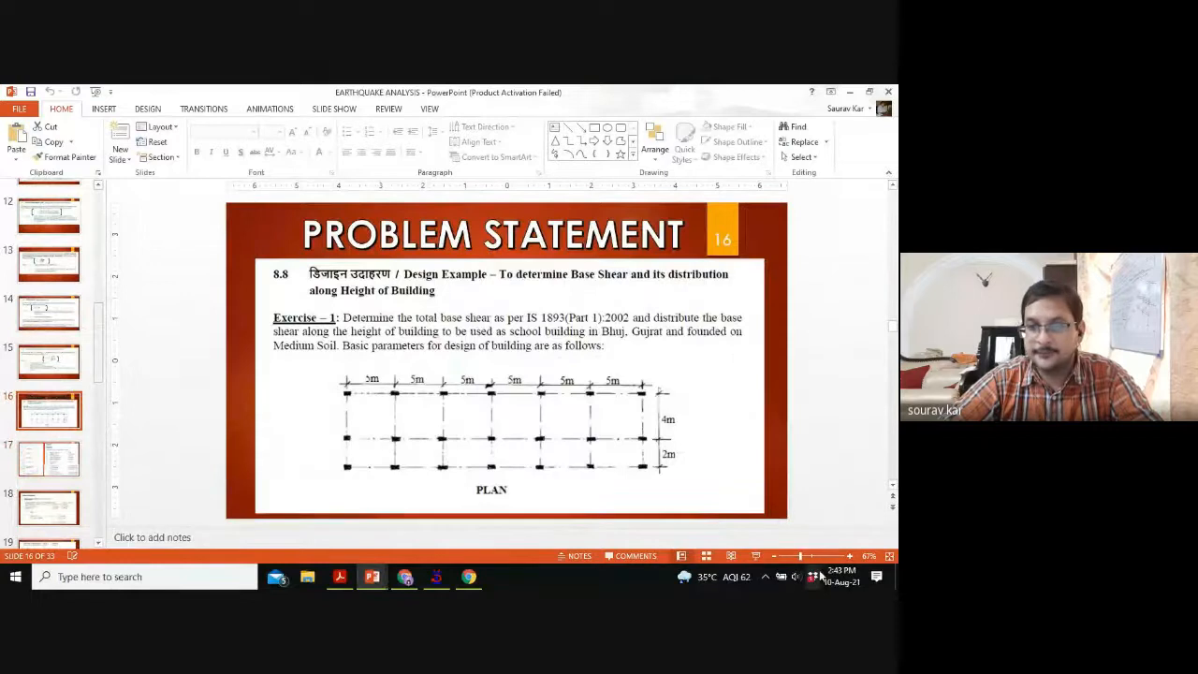
pyautogui.moveTo(104, 301); pyautogui.dragTo(54, 301)
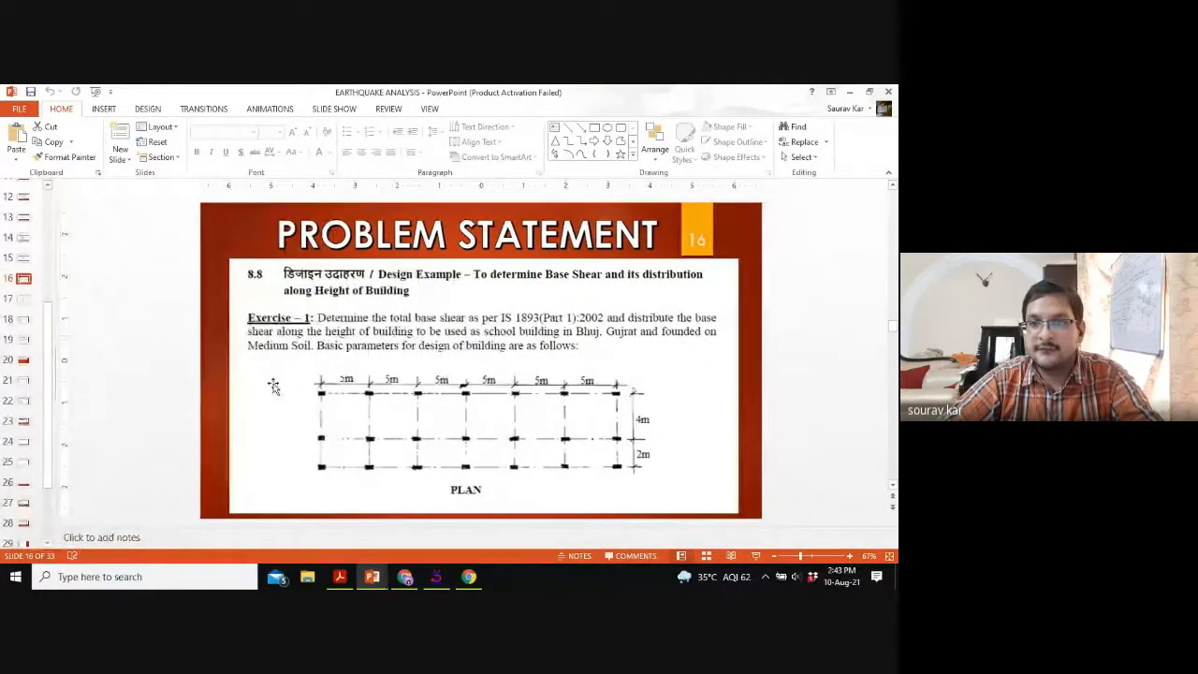
pyautogui.click(752, 556)
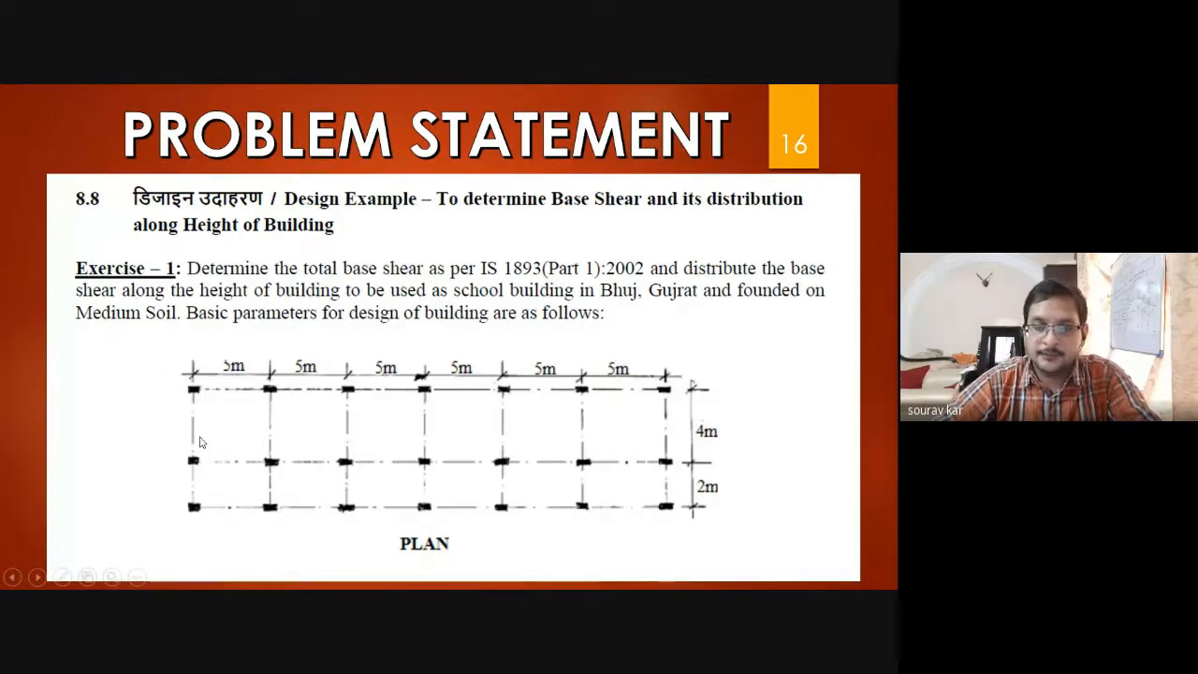
pyautogui.press('Escape')
pyautogui.click(436, 577)
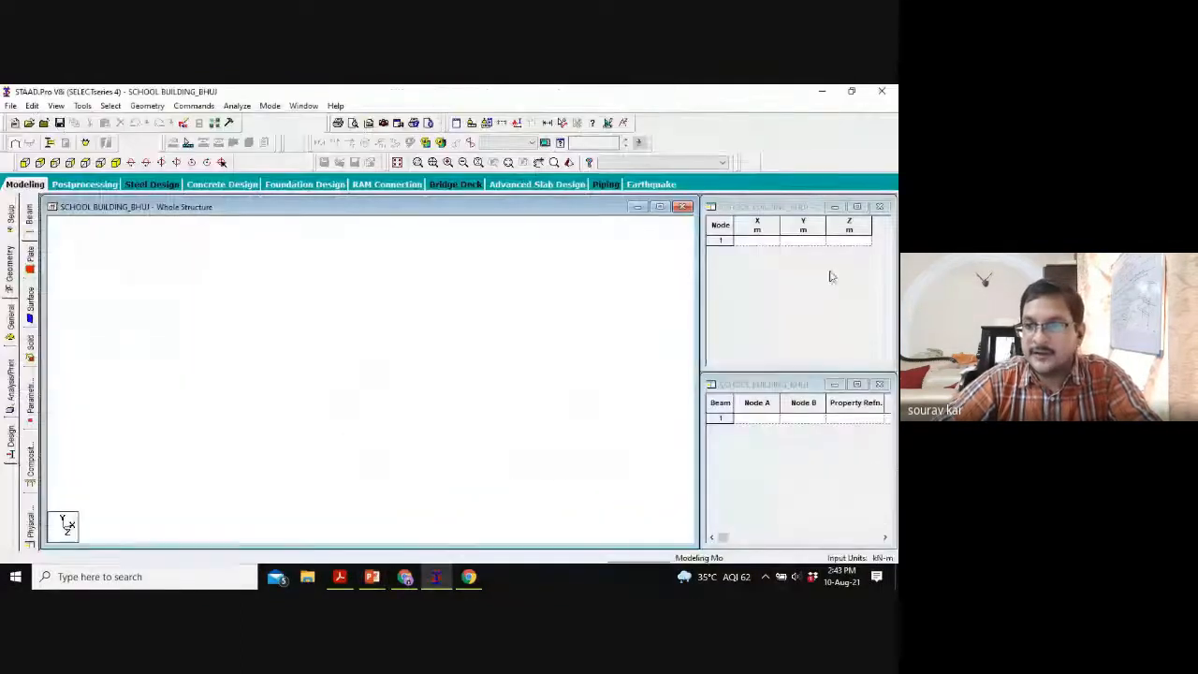
# Step: Enter seven nodes at X = 0, 5, 10, 15, 20, 25 and 30 m, with Y and Z at 0
pyautogui.press('Return')
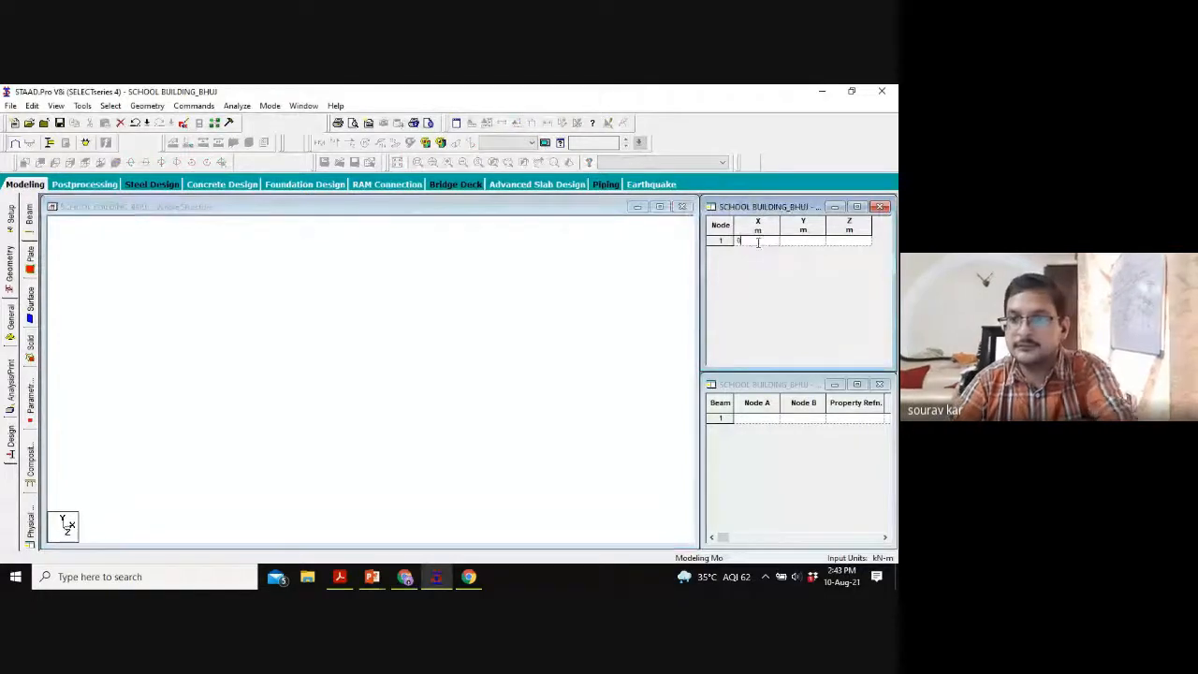
pyautogui.write('6')
pyautogui.press('Return')
pyautogui.write('10')
pyautogui.press('Return')
pyautogui.write('1')
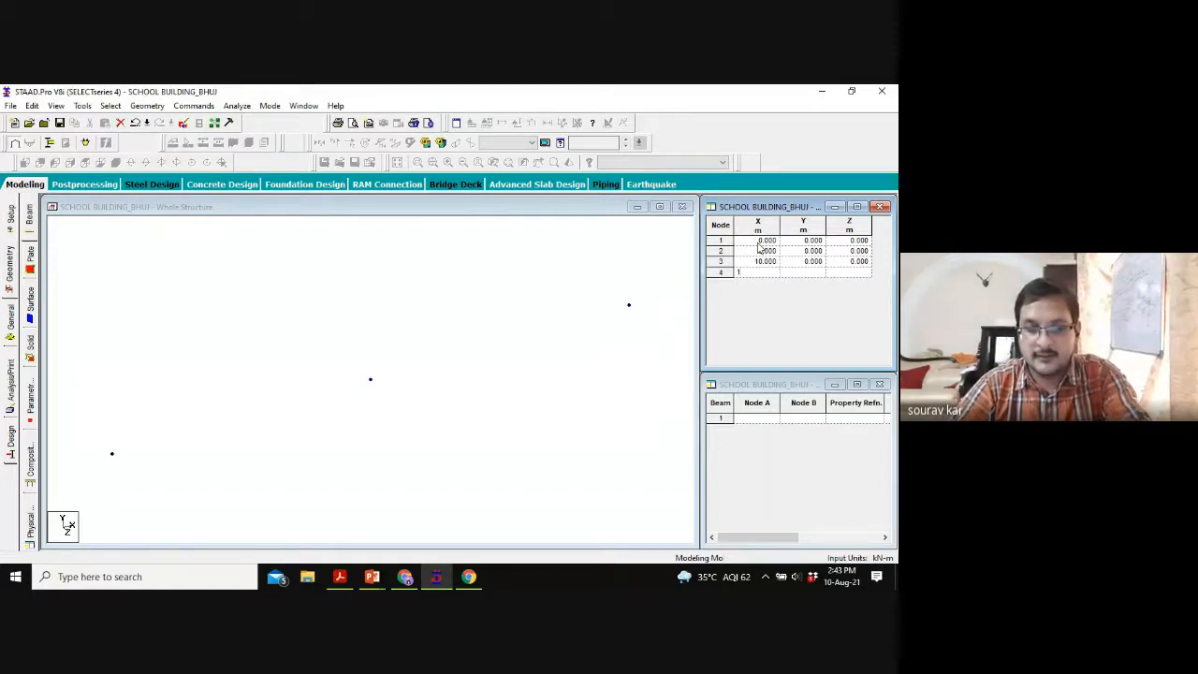
pyautogui.write('5')
pyautogui.press('Return')
pyautogui.write('20')
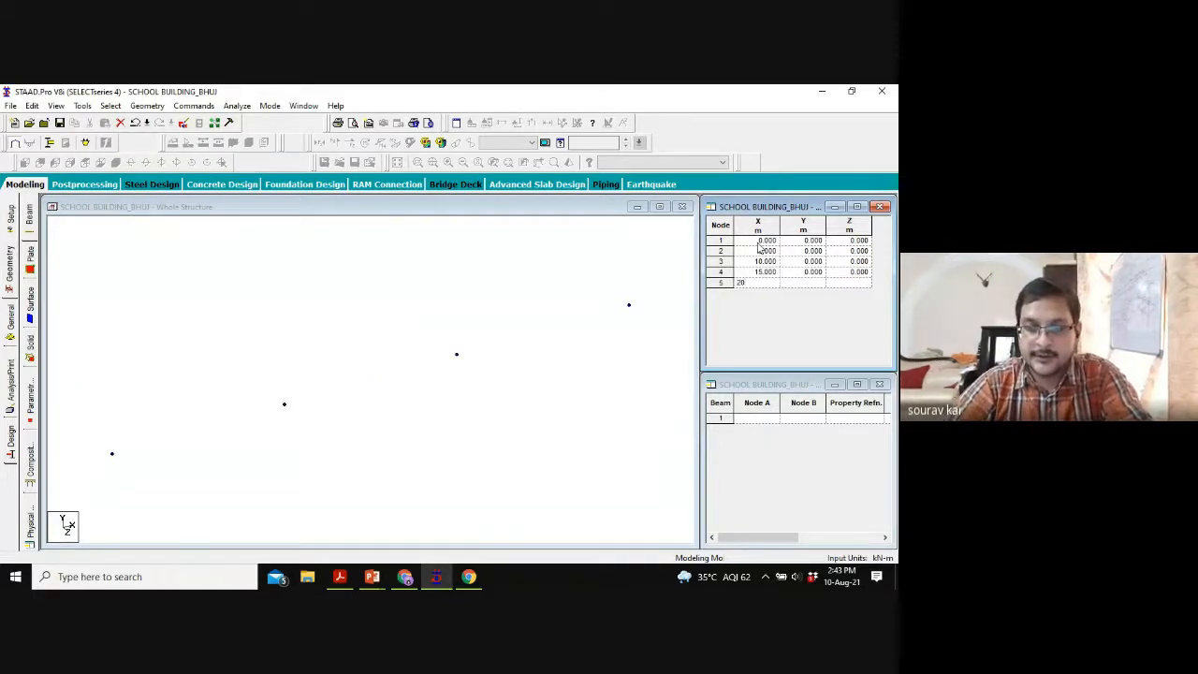
pyautogui.press('Return')
pyautogui.write('25')
pyautogui.press('Return')
pyautogui.write('30')
pyautogui.press('Return')
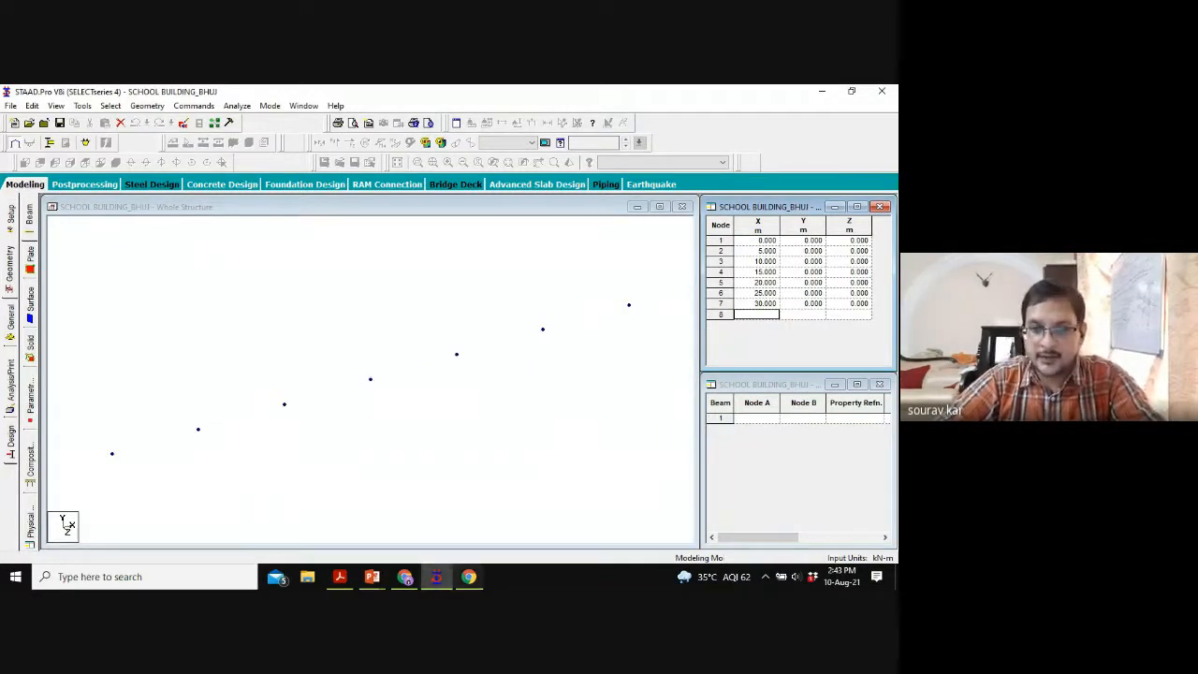
# Step: Recheck the bay spacings in the PowerPoint building plan and return to the STAAD.Pro model
pyautogui.click(372, 576)
pyautogui.click(408, 540)
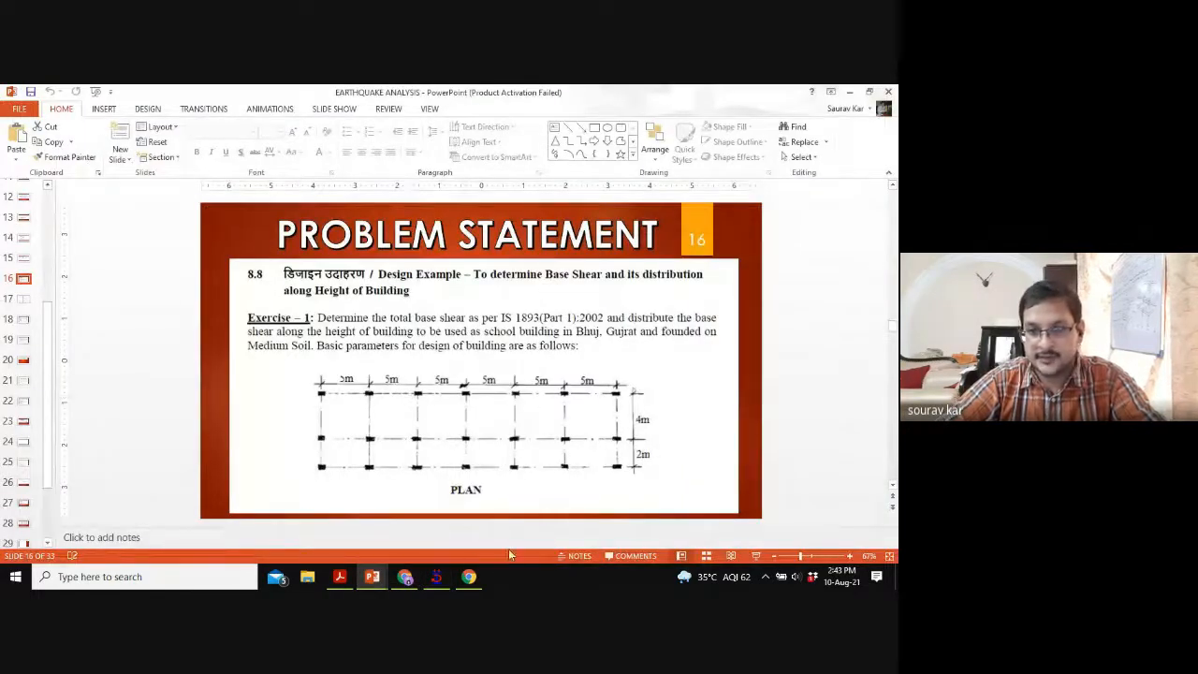
pyautogui.click(436, 576)
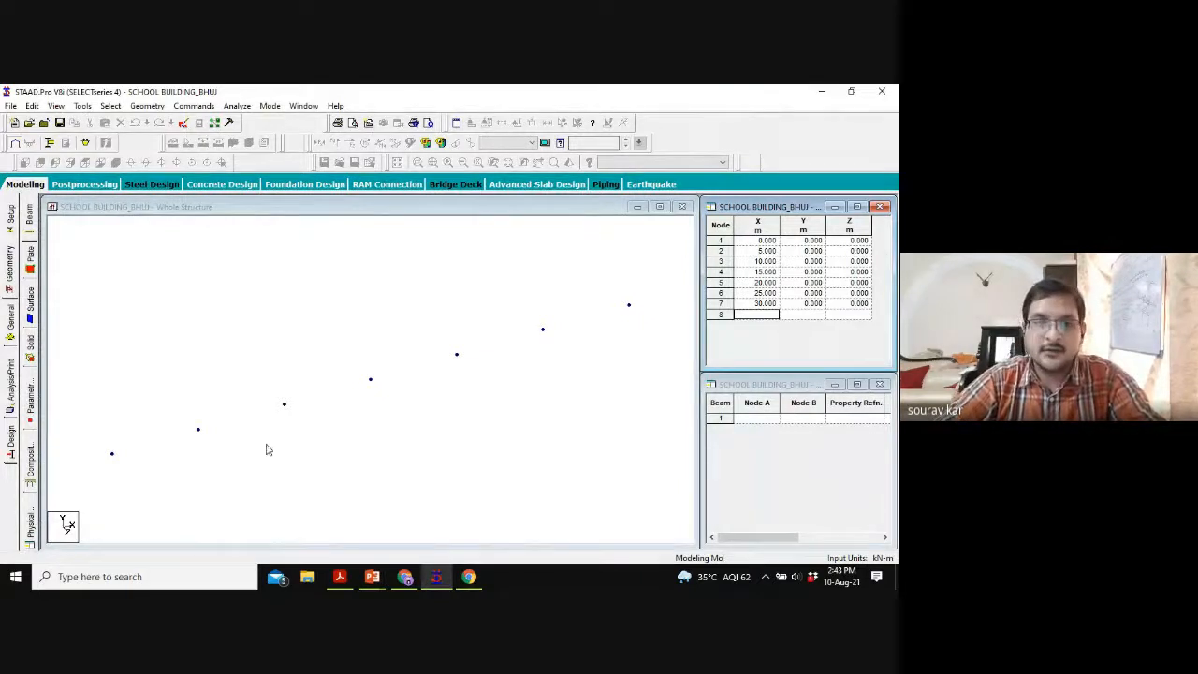
# Step: Connect the seven nodes in a row with six beams using Add Beam from Point to Point, and return to the isometric view
pyautogui.click(141, 288)
pyautogui.click(23, 163)
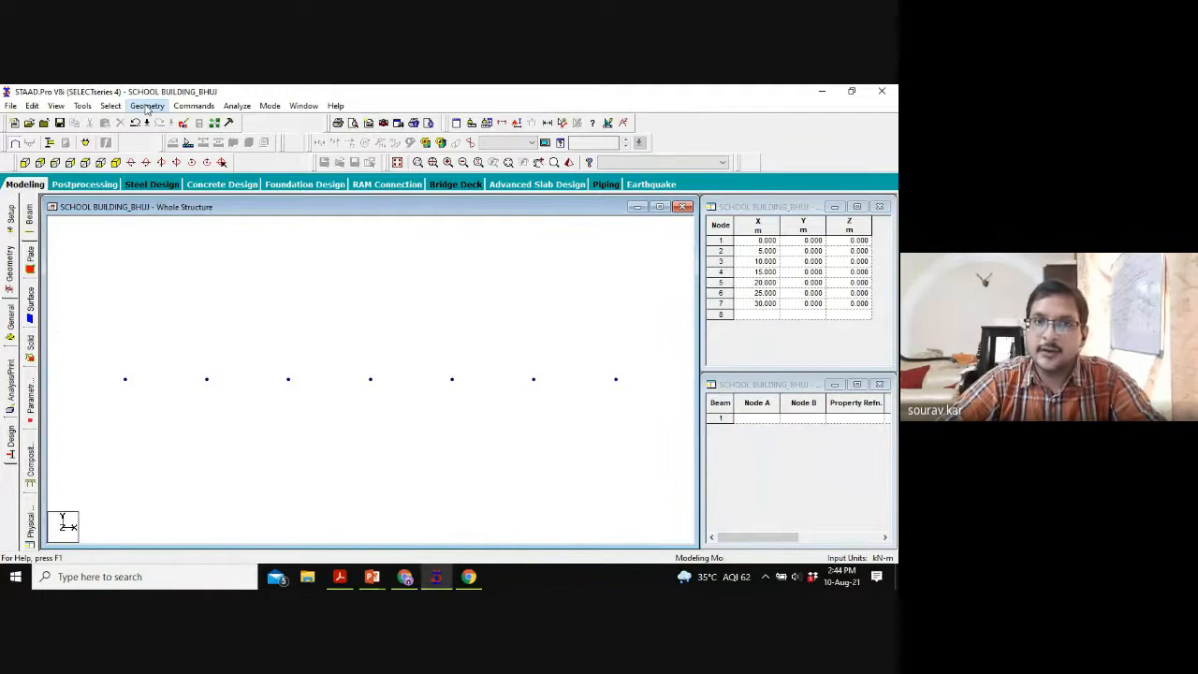
pyautogui.click(147, 106)
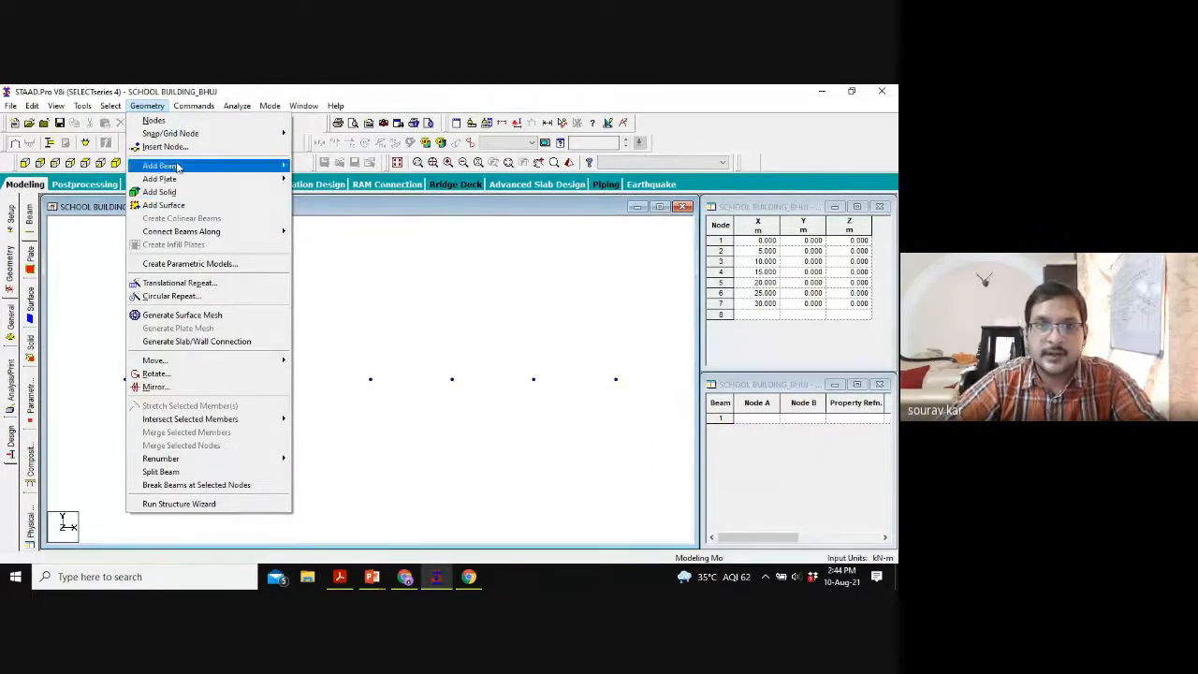
pyautogui.moveTo(161, 165)
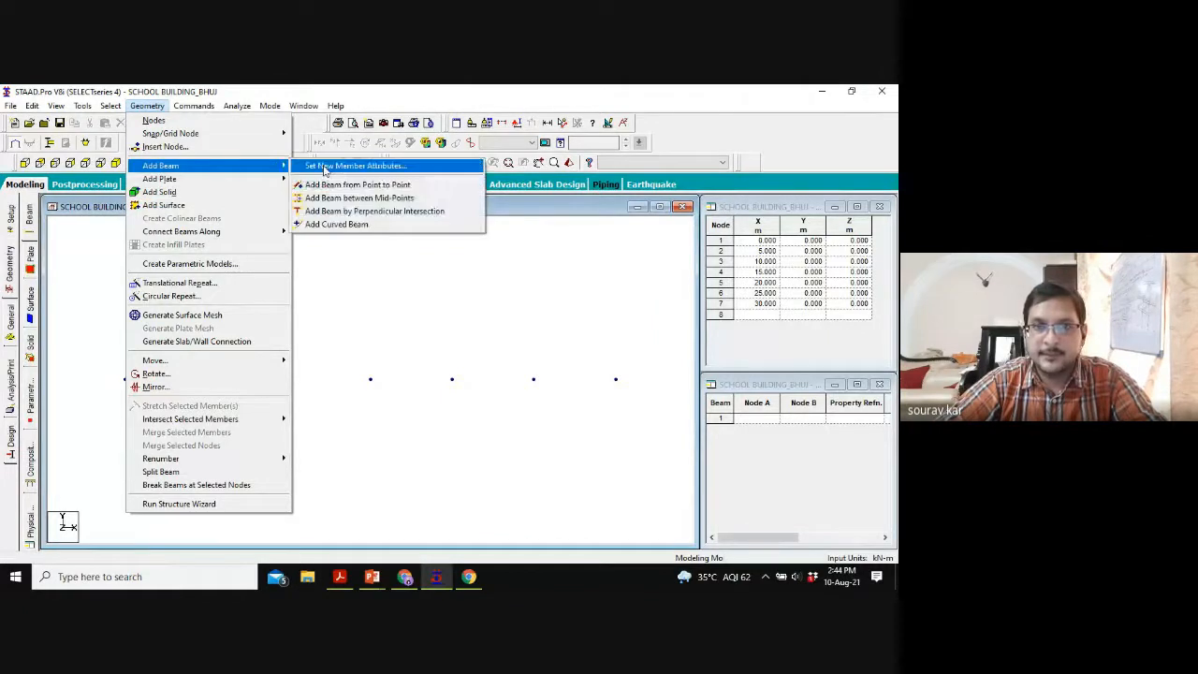
pyautogui.click(327, 185)
pyautogui.moveTo(125, 379); pyautogui.dragTo(209, 380)
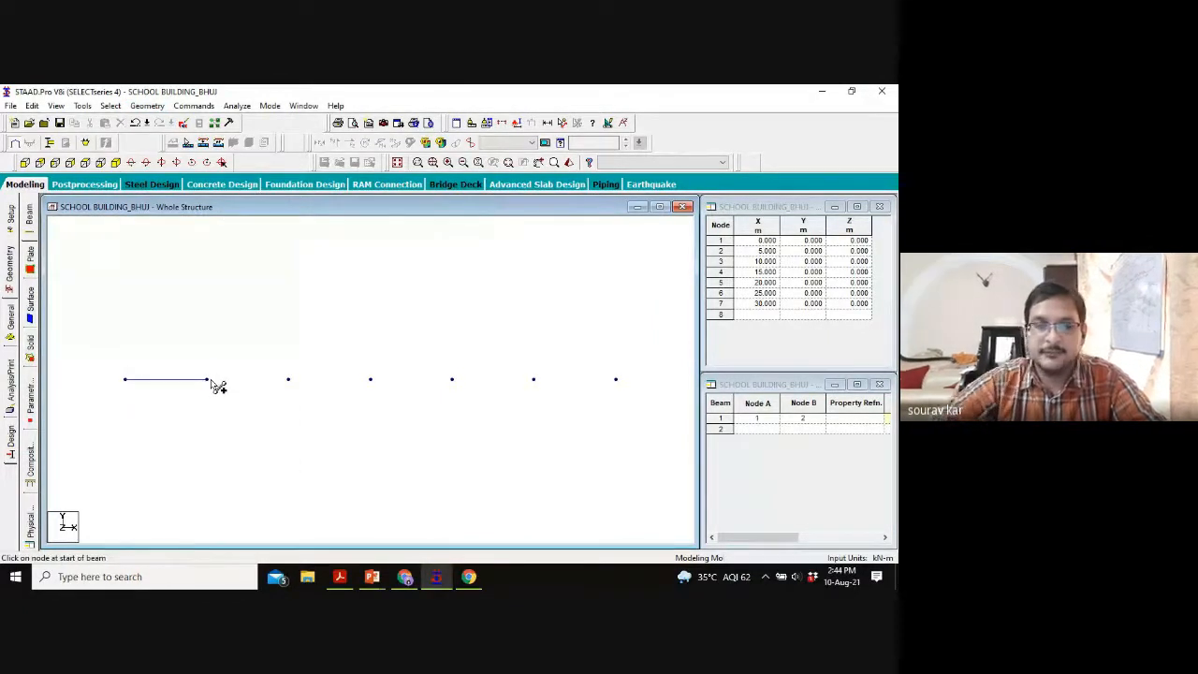
pyautogui.click(208, 380)
pyautogui.click(289, 380)
pyautogui.moveTo(290, 383); pyautogui.dragTo(366, 381)
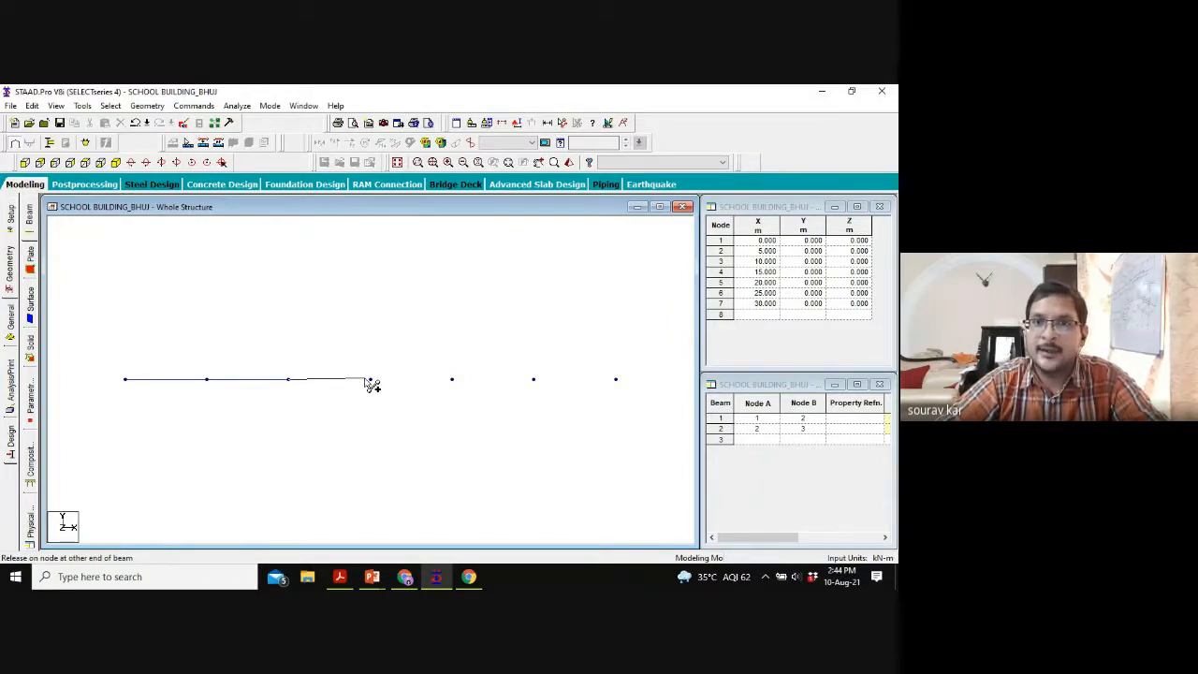
pyautogui.moveTo(367, 381); pyautogui.dragTo(616, 380)
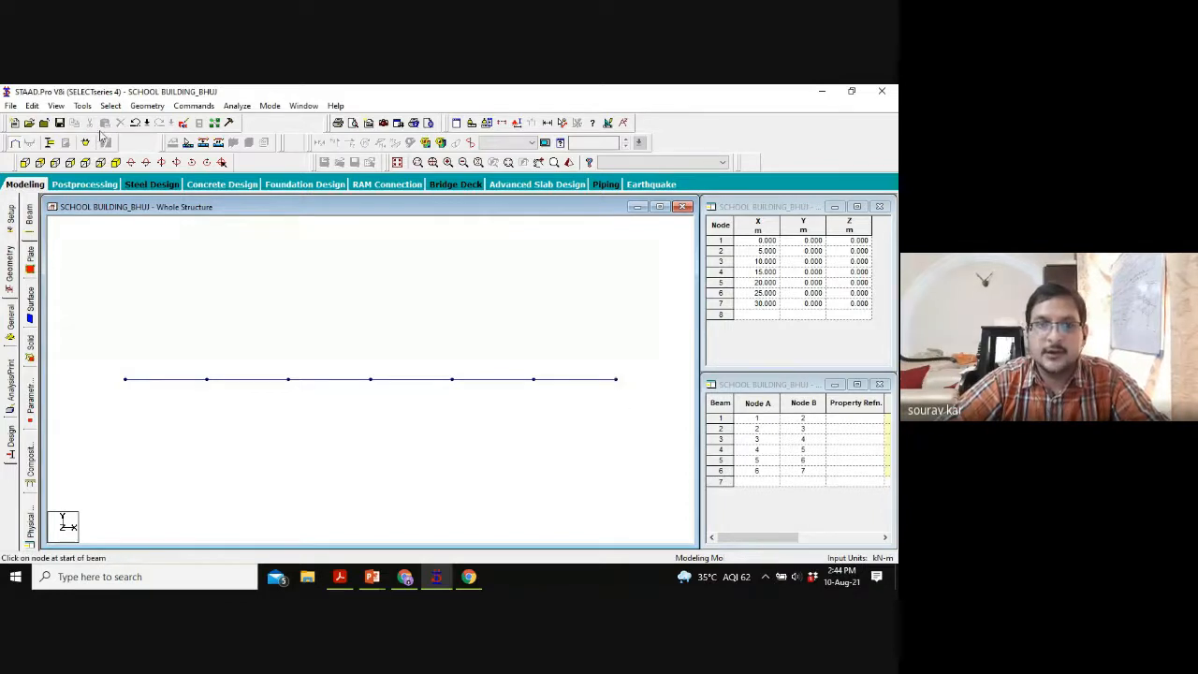
pyautogui.click(115, 163)
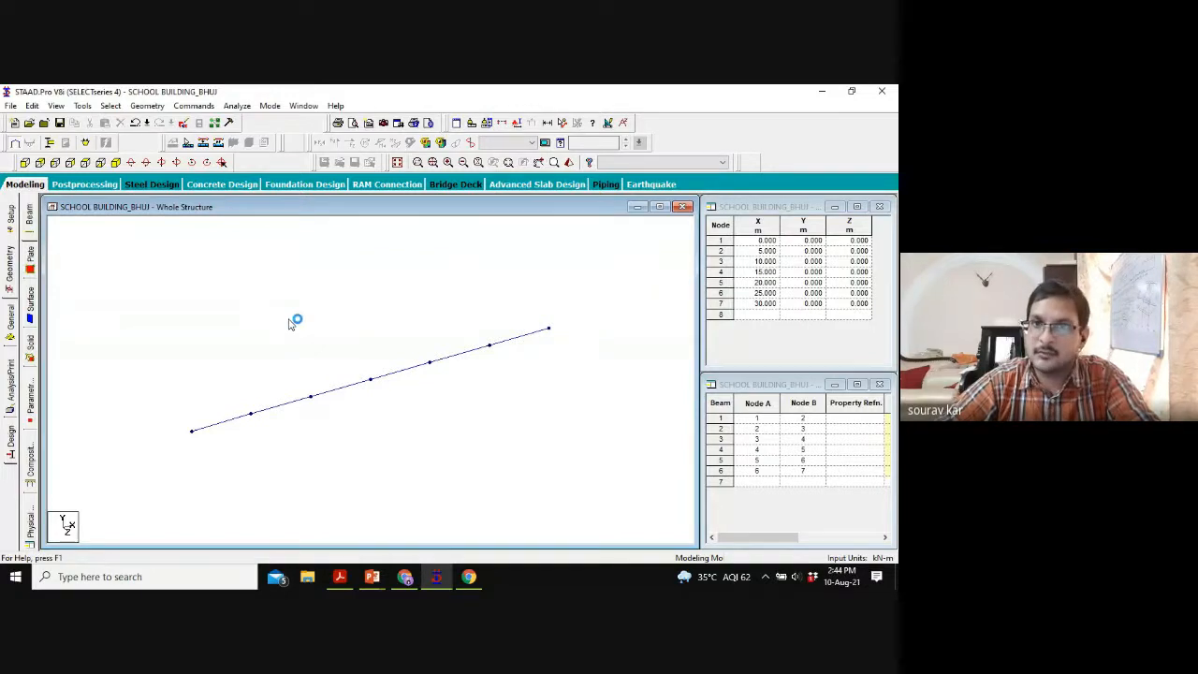
# Step: Examine the cross-direction spacings of the plan in the PowerPoint slide show and switch back to STAAD.Pro
pyautogui.click(374, 574)
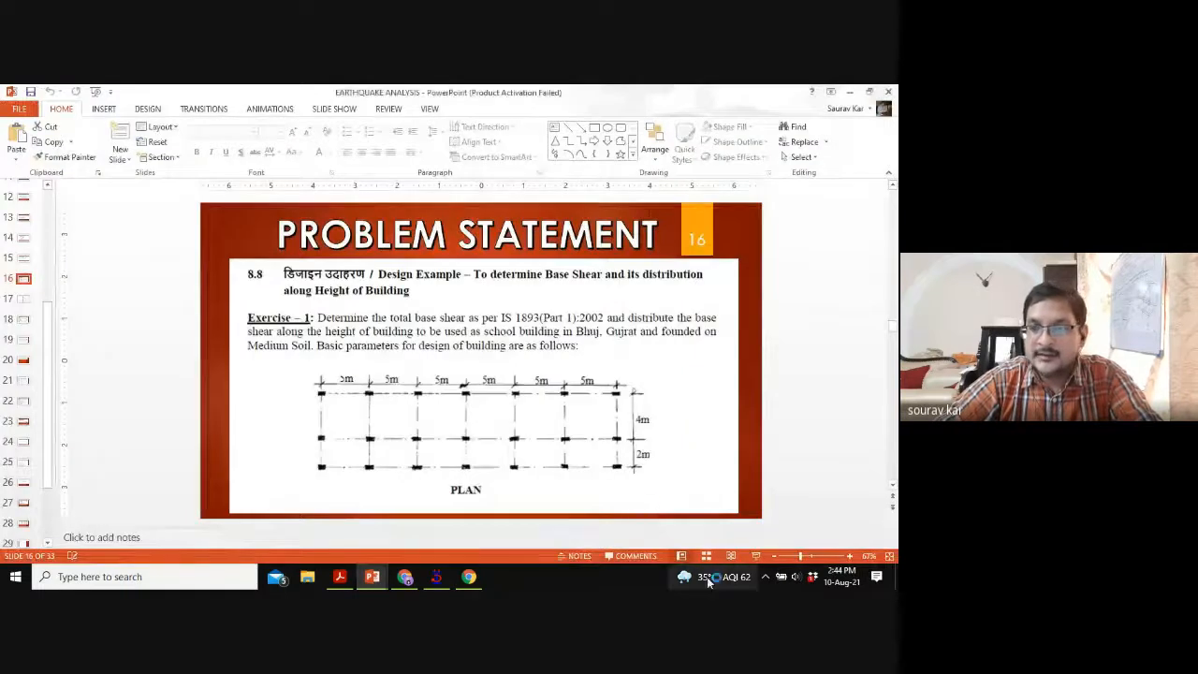
pyautogui.click(755, 558)
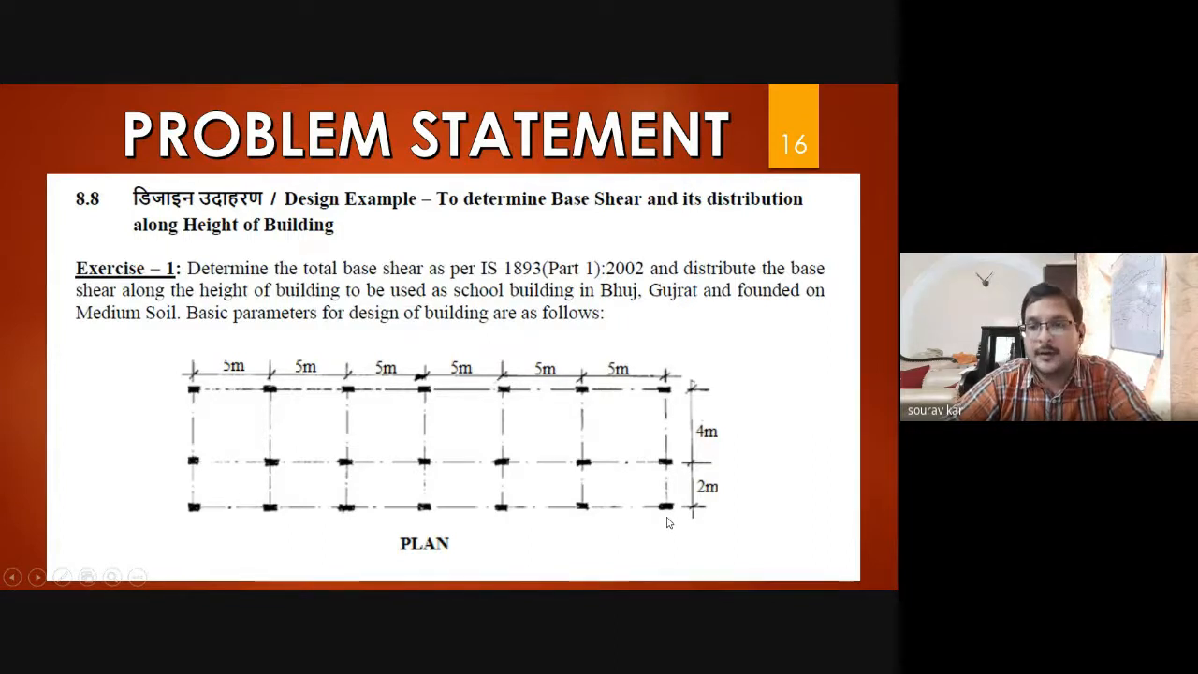
pyautogui.press('Escape')
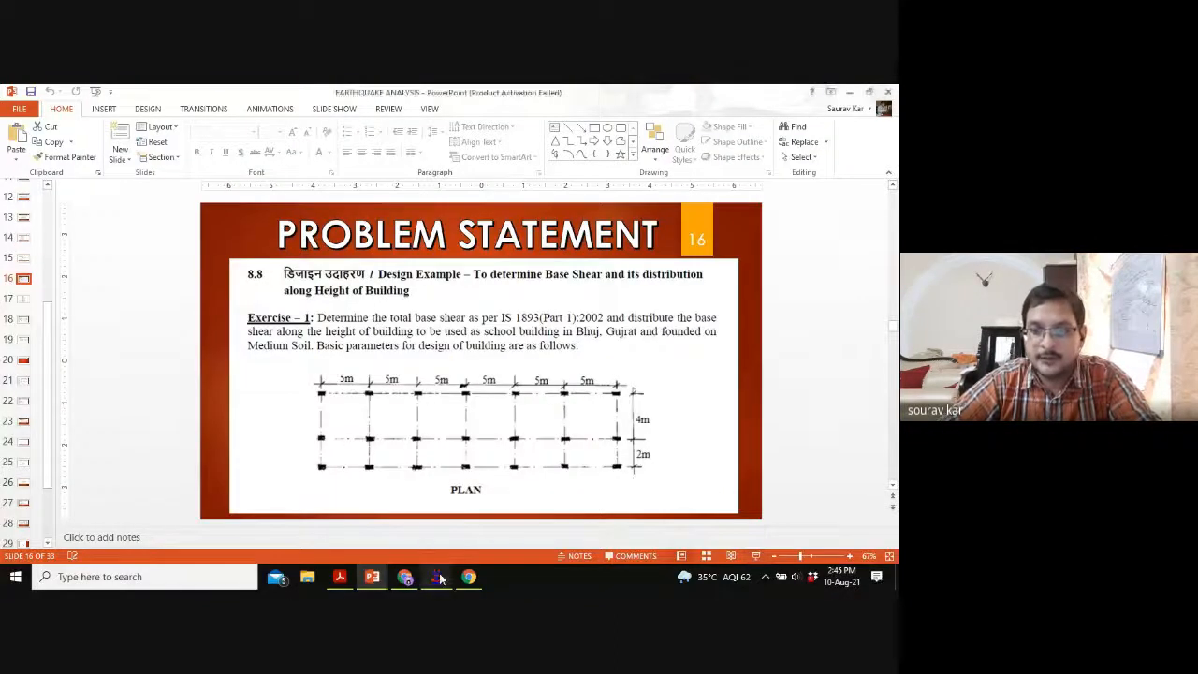
pyautogui.click(436, 577)
# Step: Try a translational repeat of the six-beam row in Z with two linked steps spaced 4 m and 6 m
pyautogui.moveTo(586, 304); pyautogui.dragTo(174, 449)
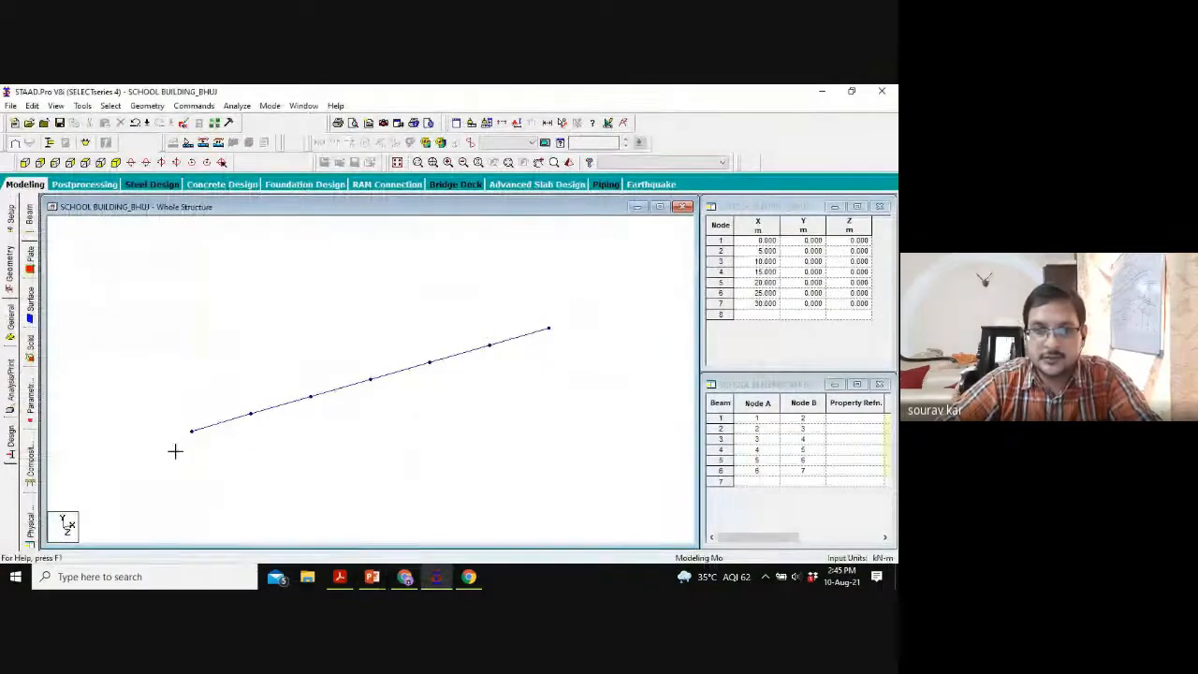
pyautogui.click(146, 106)
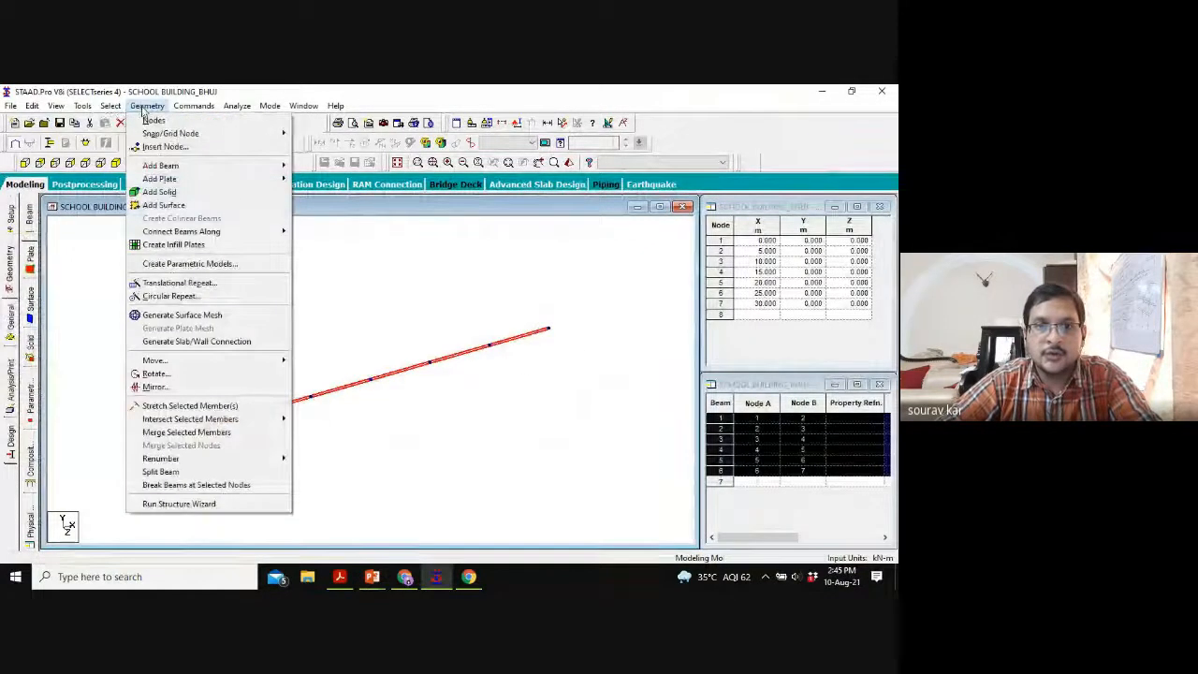
pyautogui.click(178, 283)
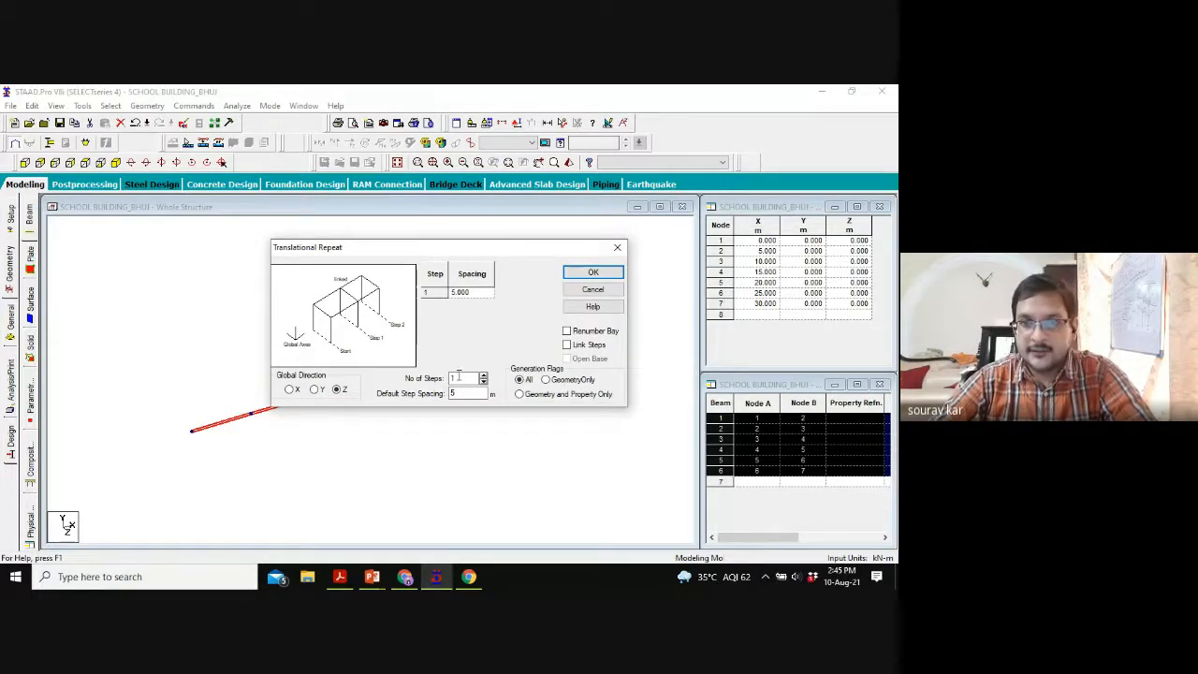
pyautogui.click(483, 374)
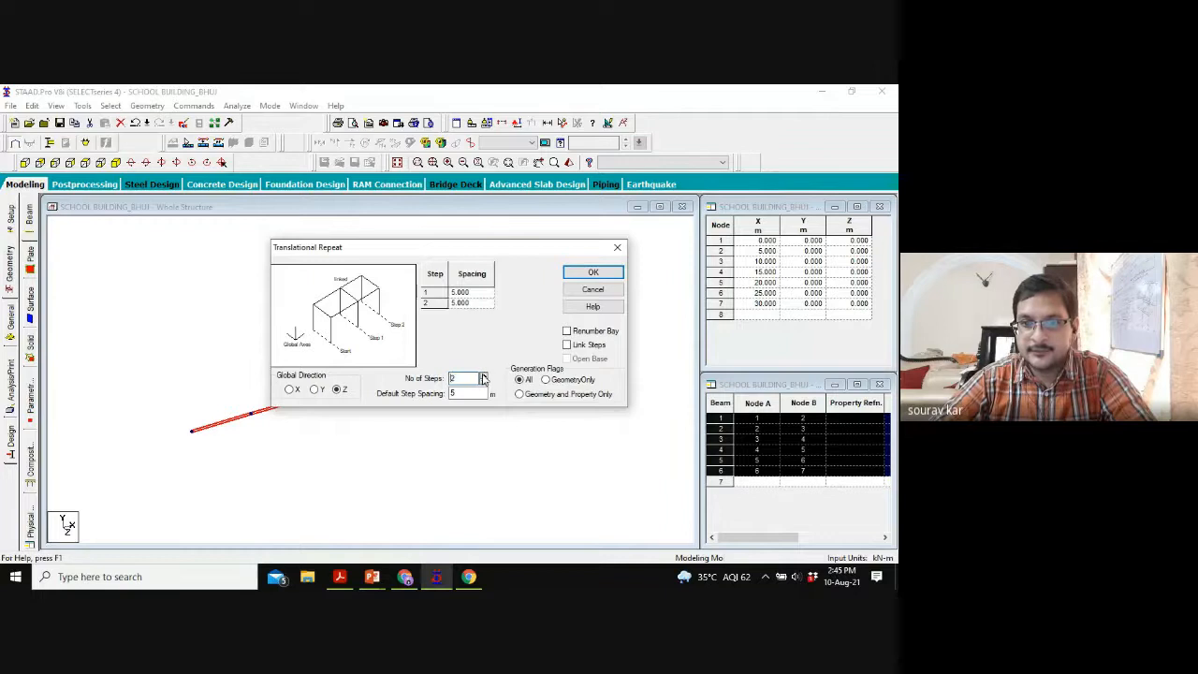
pyautogui.click(485, 293)
pyautogui.write('4')
pyautogui.click(483, 302)
pyautogui.write('2')
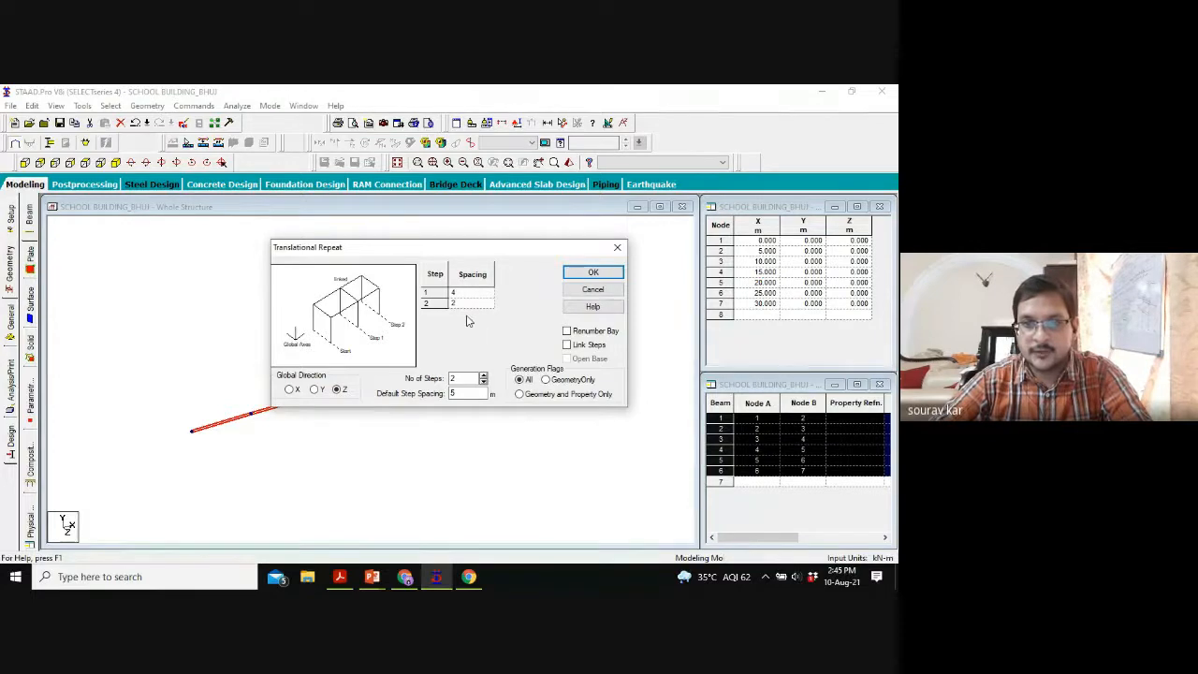
pyautogui.write('6')
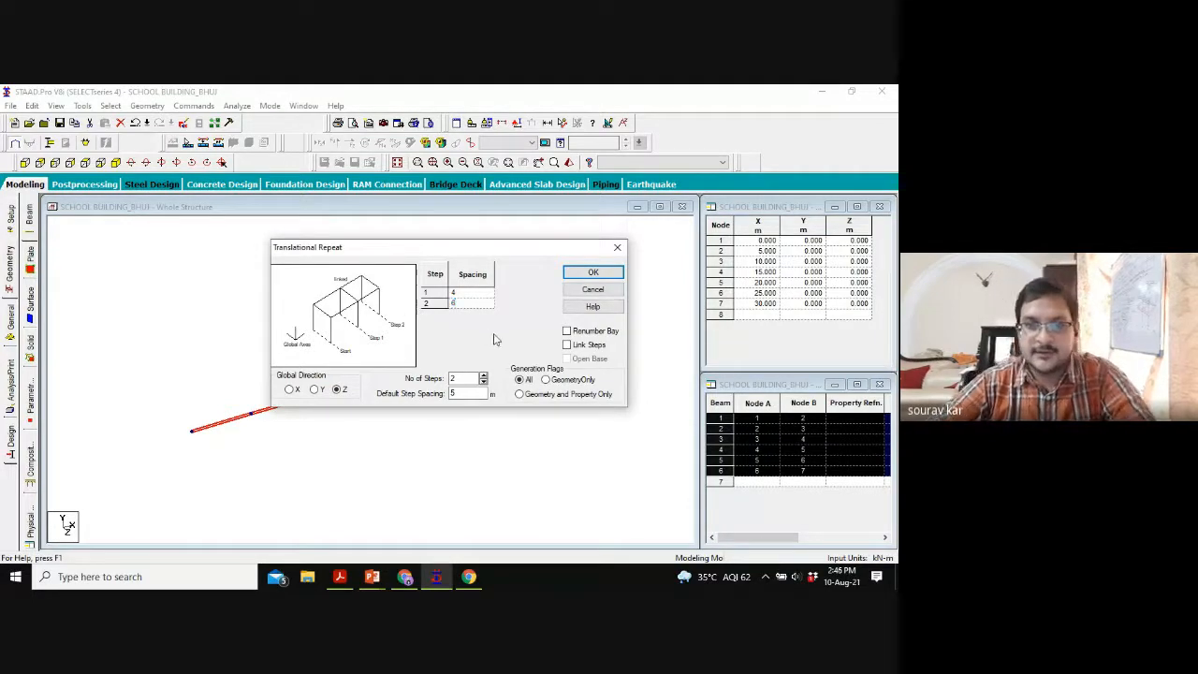
pyautogui.click(587, 346)
pyautogui.click(593, 273)
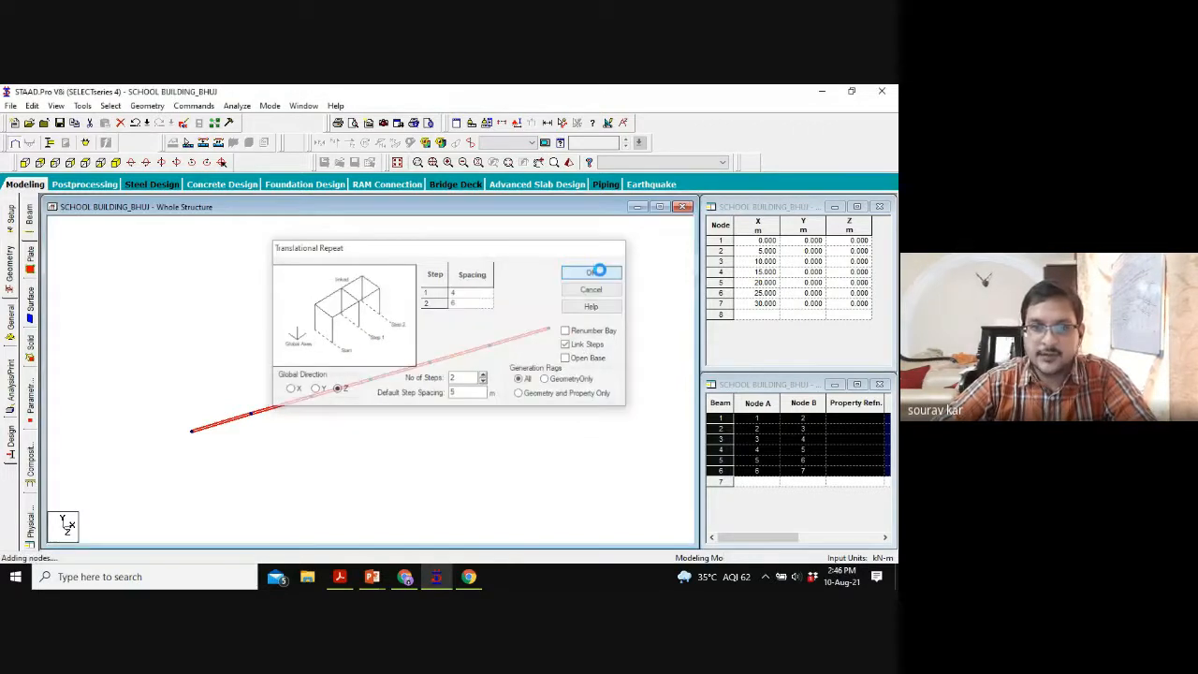
pyautogui.click(537, 307)
pyautogui.scroll(5, 504, 322)
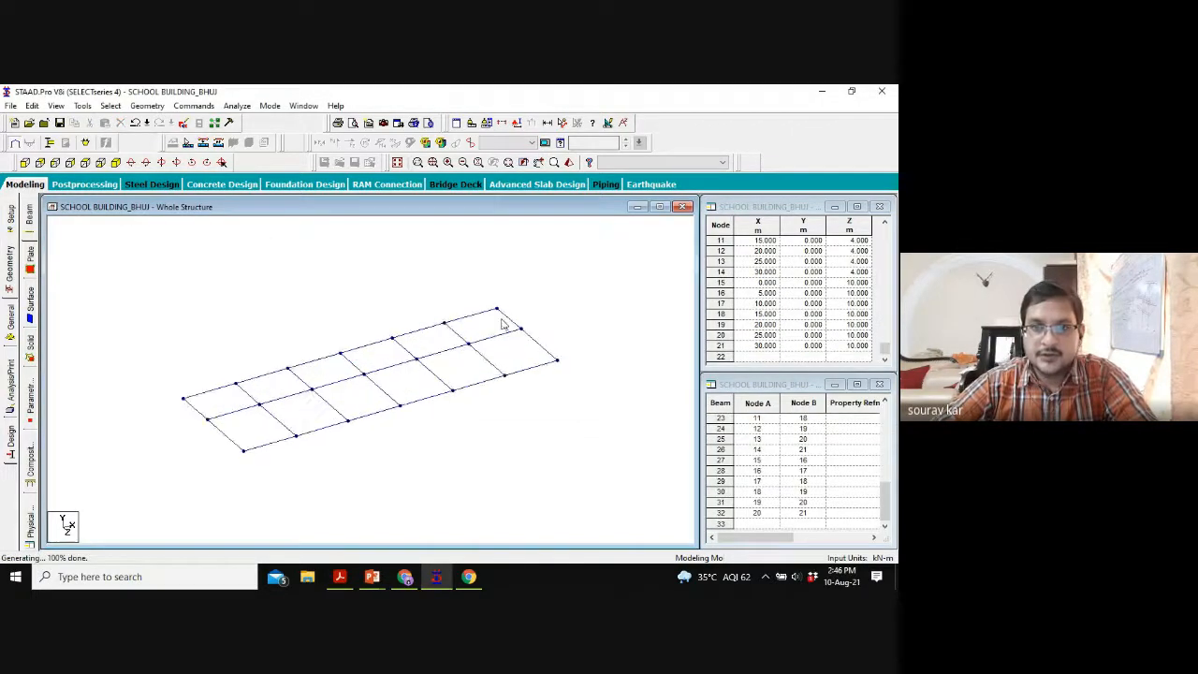
pyautogui.scroll(-1, 505, 343)
pyautogui.scroll(-1, 556, 289)
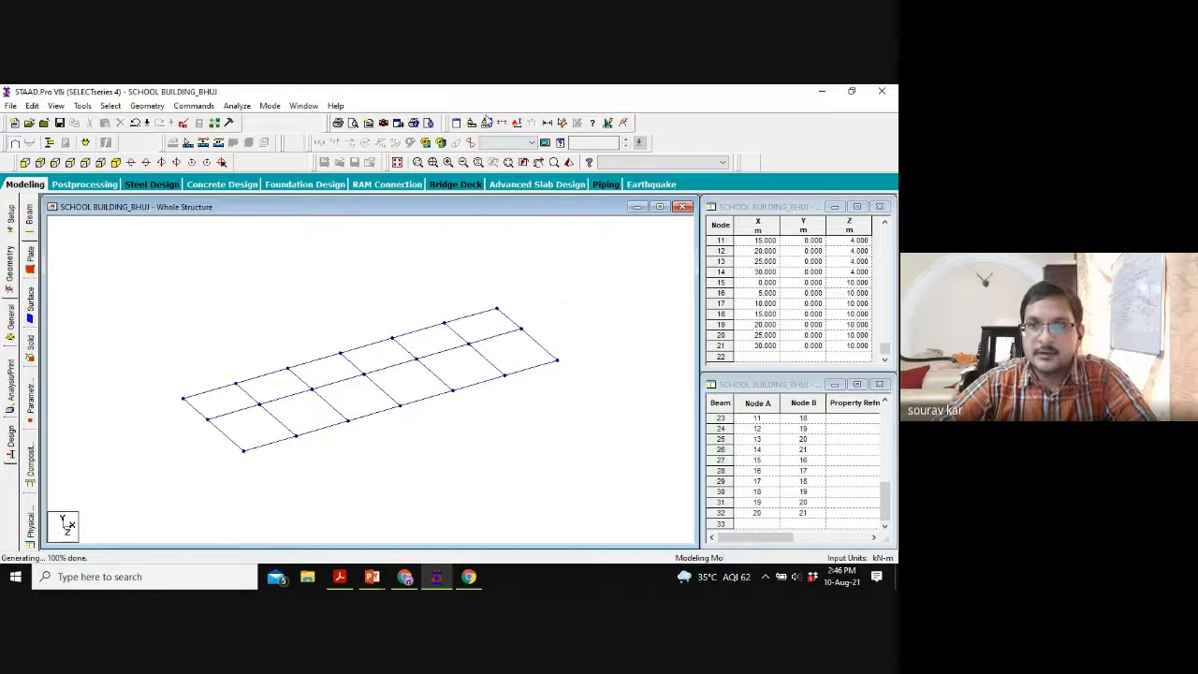
# Step: Measure both cross-direction bays at the far end of the grid and undo the translational repeat
pyautogui.click(561, 123)
pyautogui.click(498, 308)
pyautogui.click(514, 335)
pyautogui.click(514, 336)
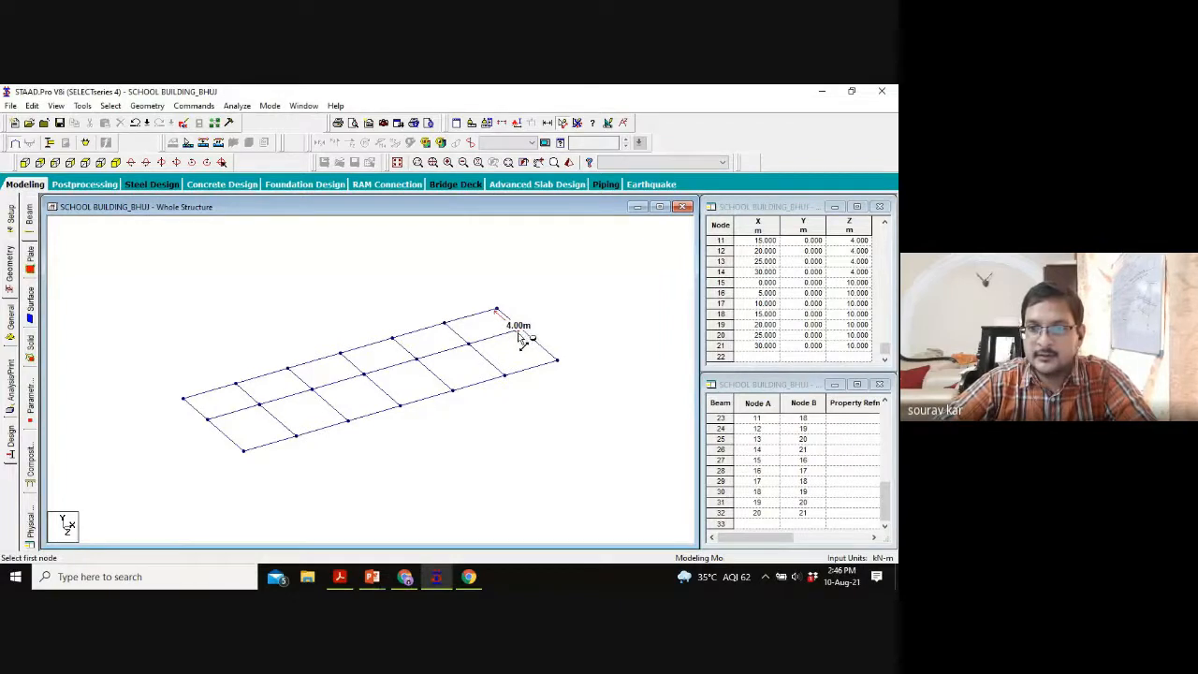
pyautogui.click(558, 361)
pyautogui.press('Escape')
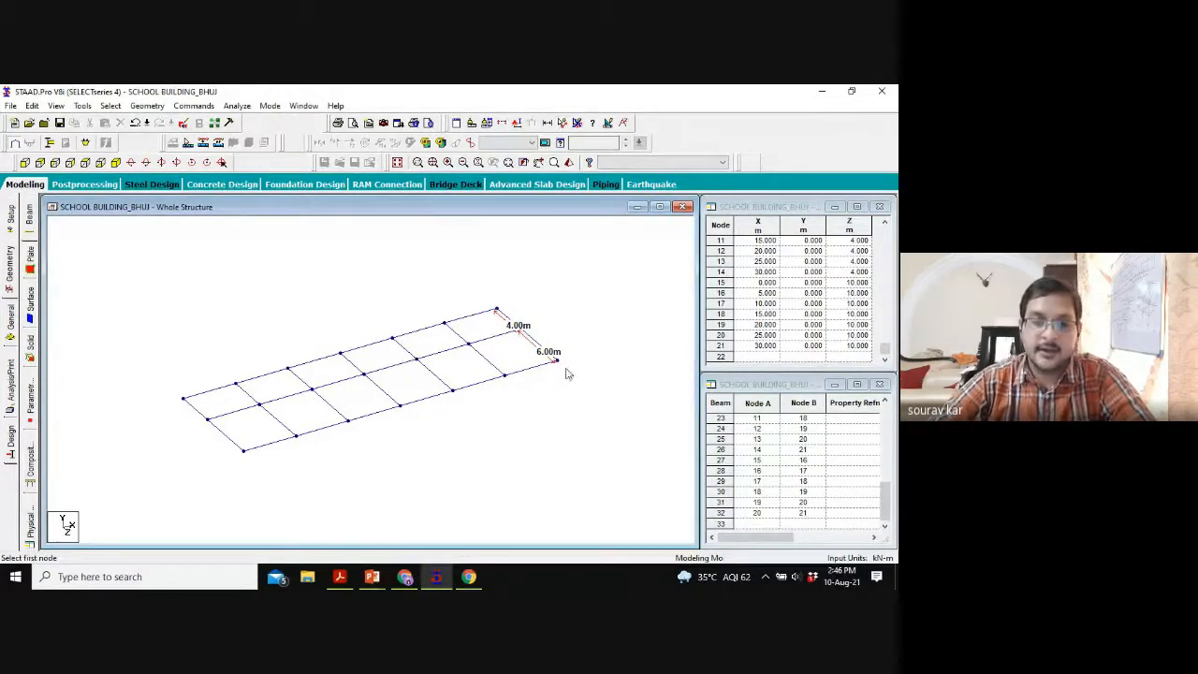
pyautogui.hotkey('ctrl', 'z')
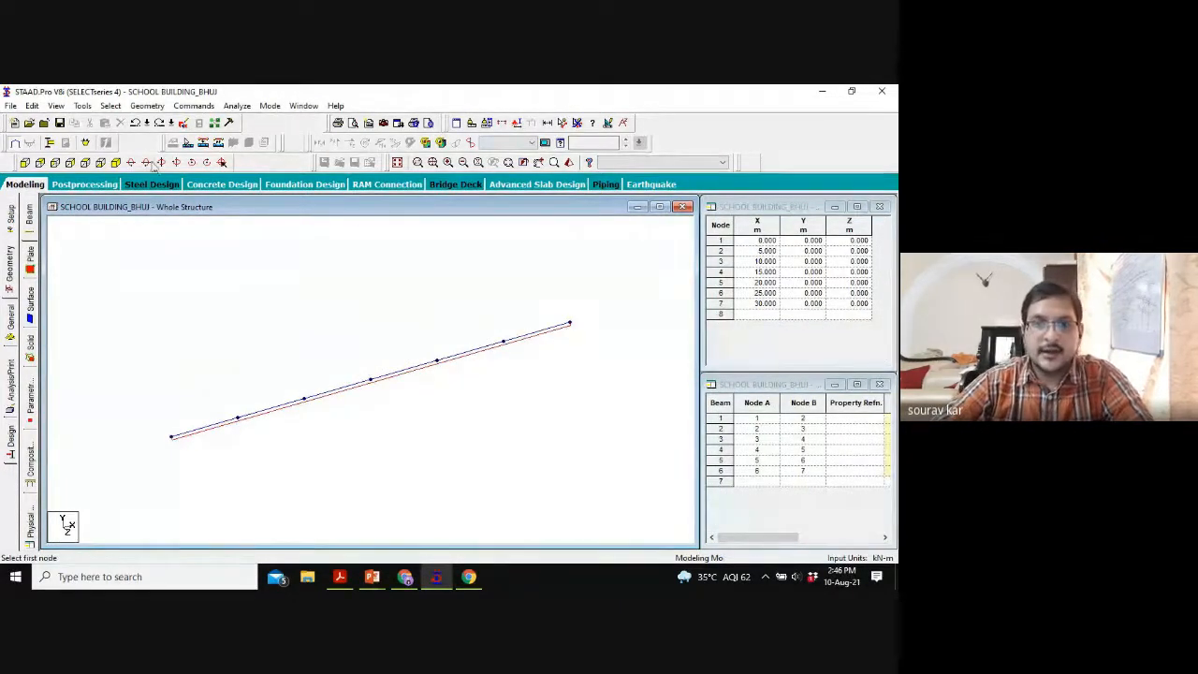
# Step: Repeat the six-beam row in Z with two linked steps spaced 4 m and 2 m, and check it in front and isometric views
pyautogui.moveTo(617, 271); pyautogui.dragTo(142, 459)
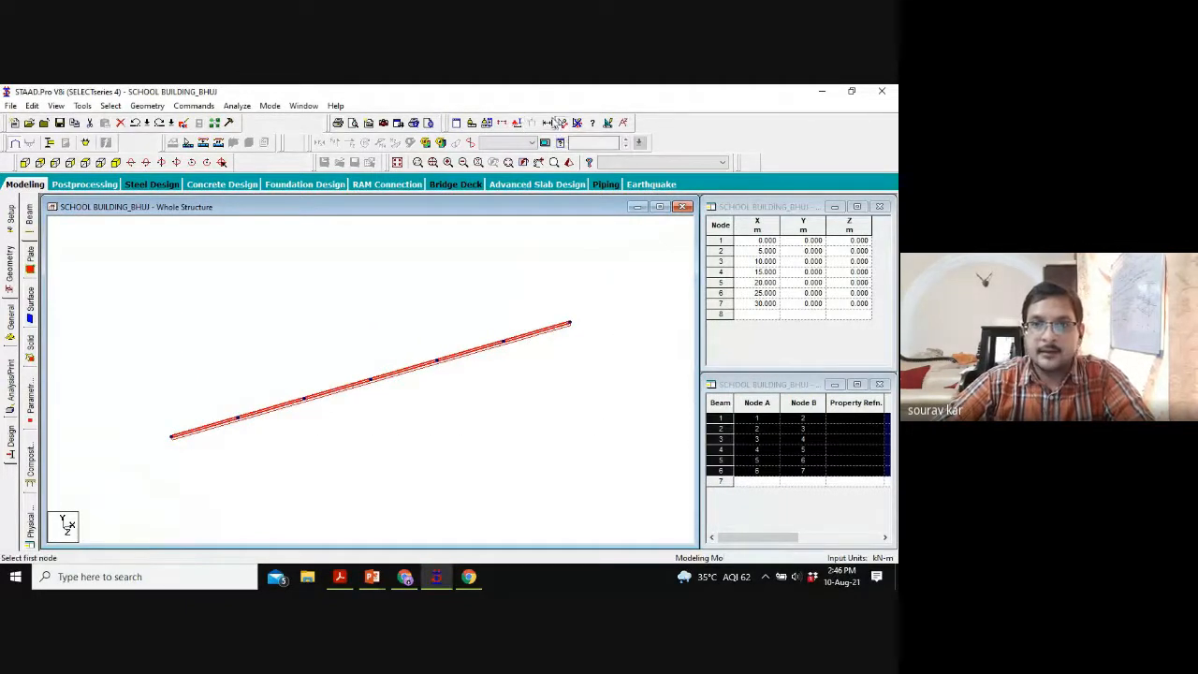
pyautogui.click(146, 106)
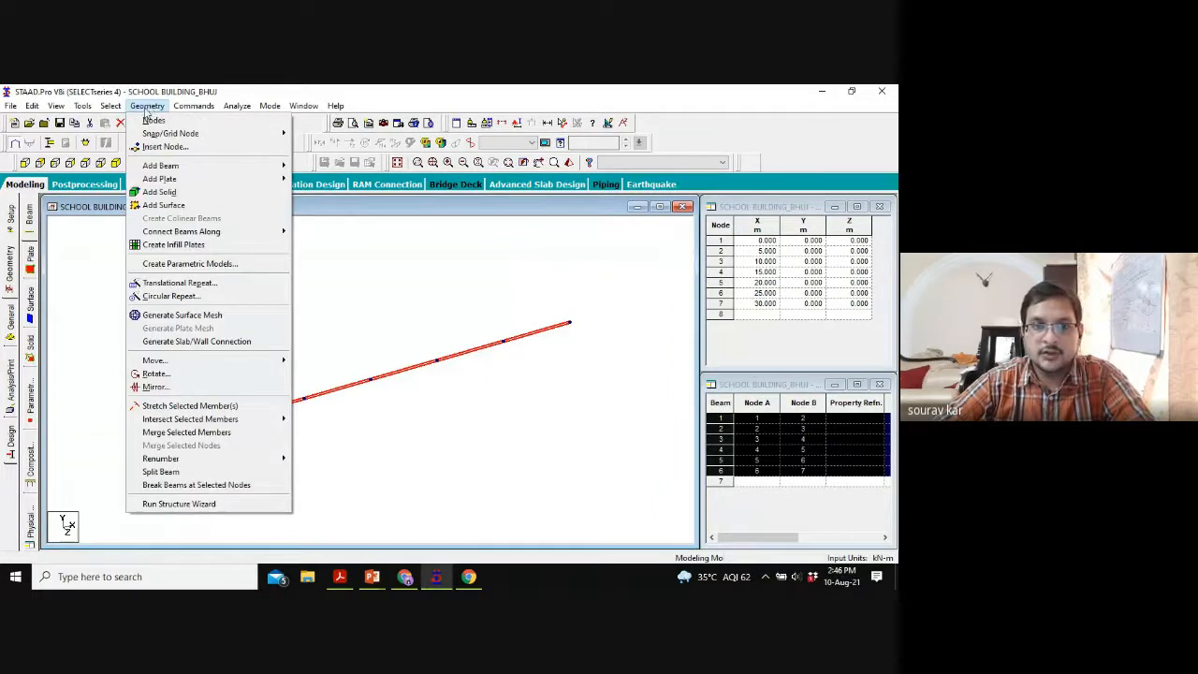
pyautogui.click(156, 283)
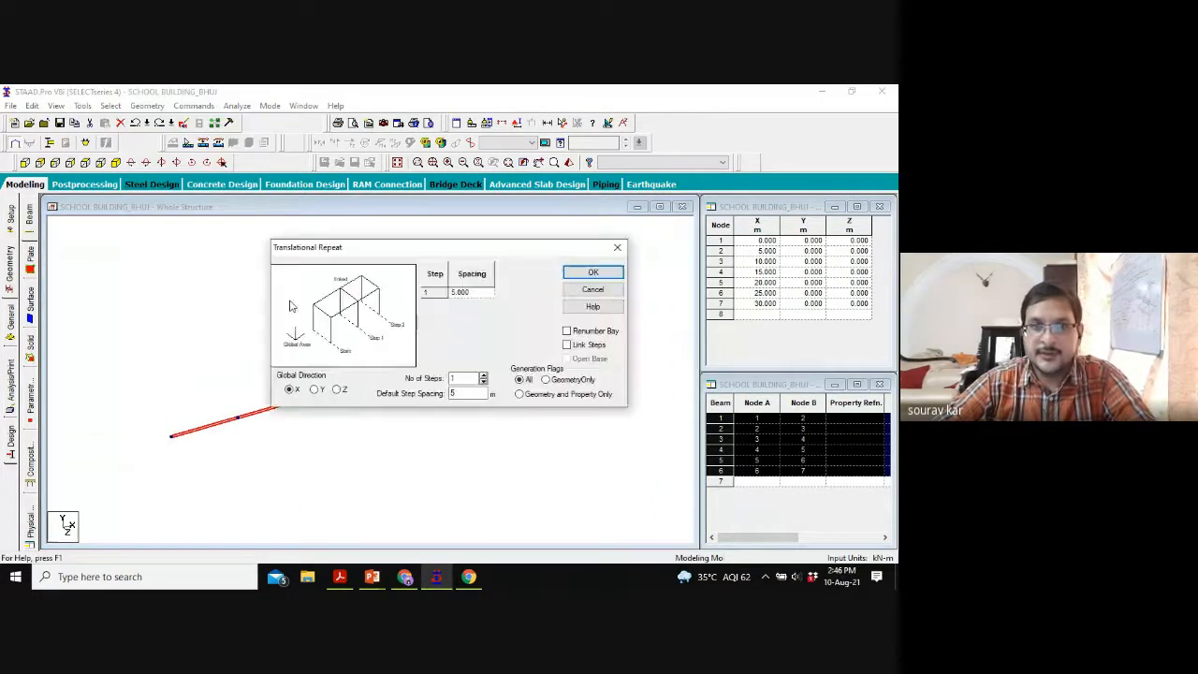
pyautogui.click(336, 389)
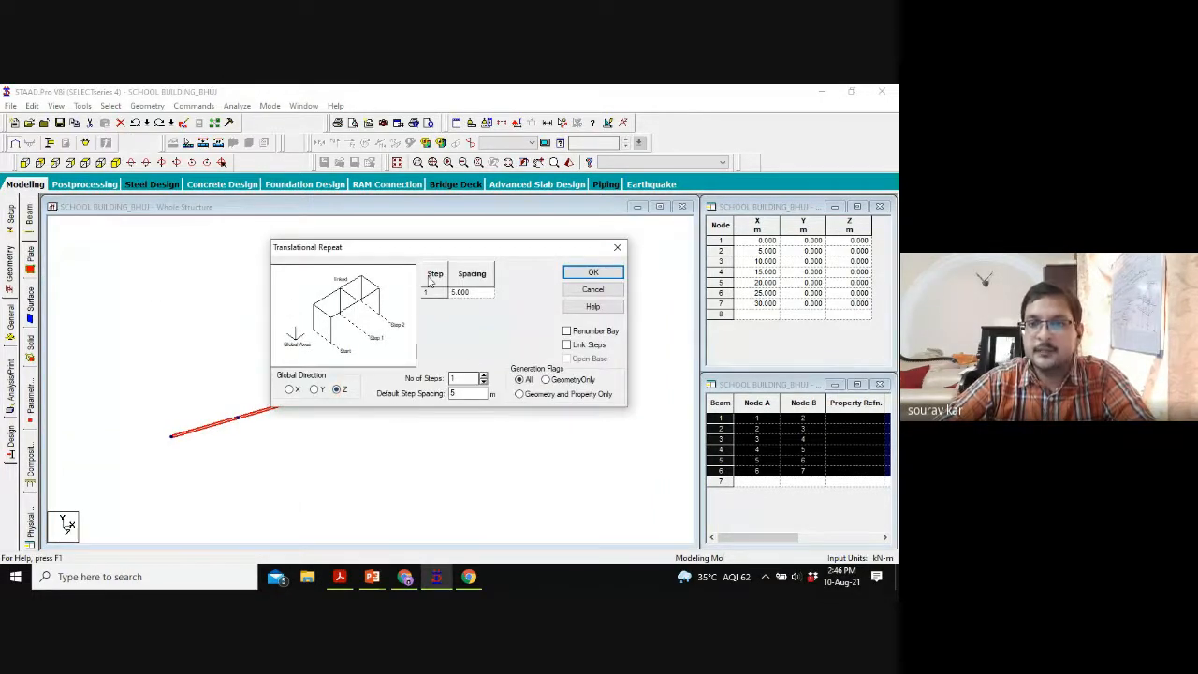
pyautogui.click(484, 375)
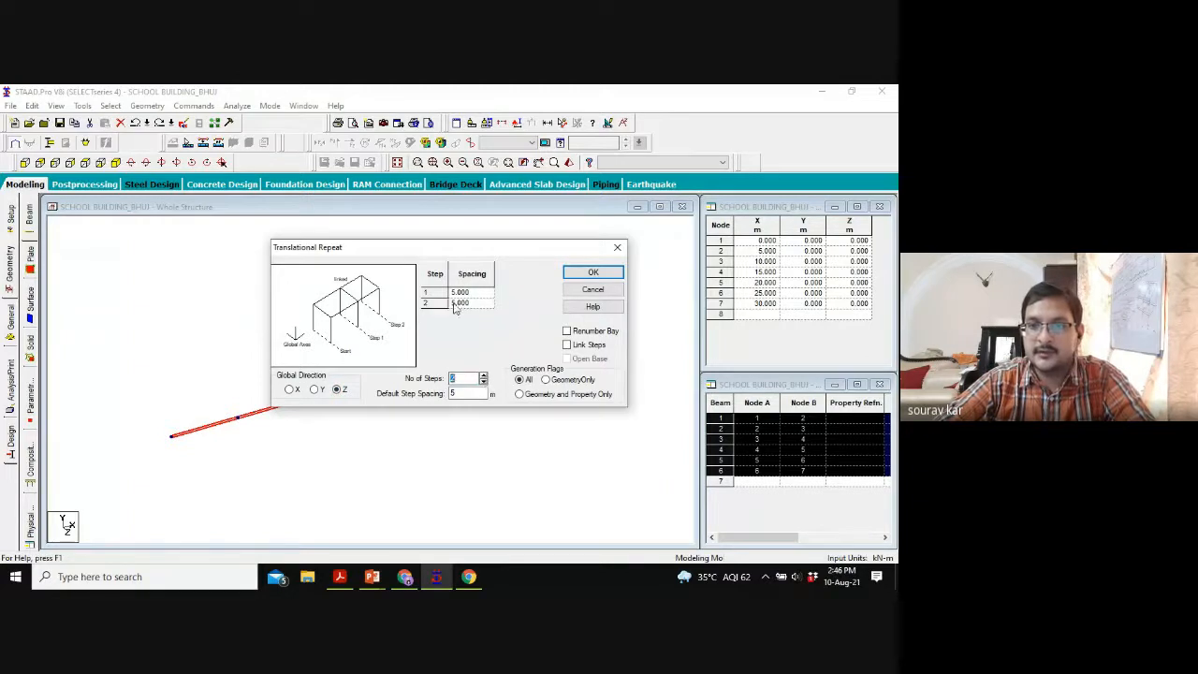
pyautogui.click(478, 292)
pyautogui.write('4')
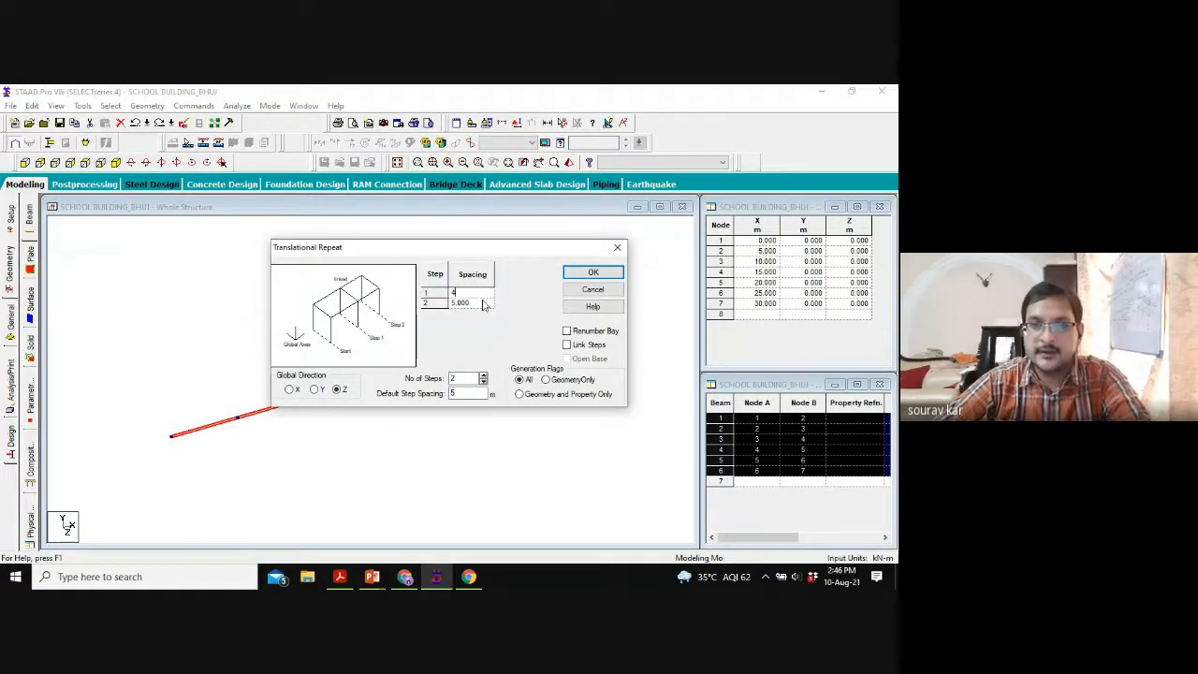
pyautogui.write('2')
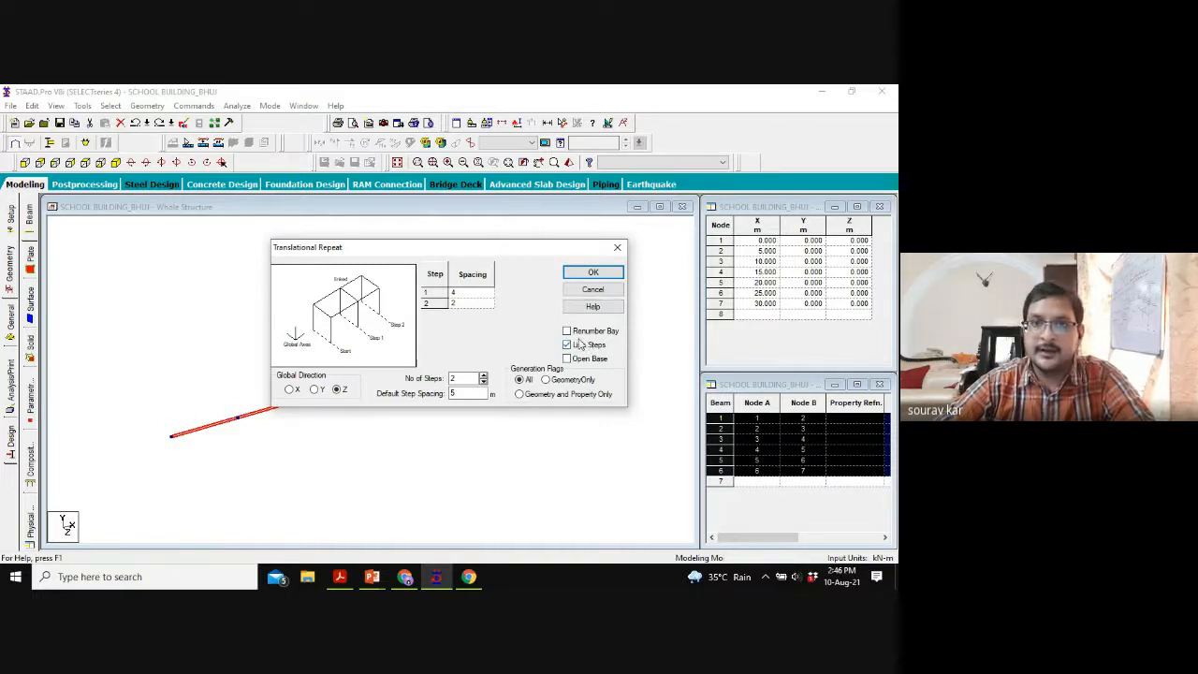
pyautogui.click(591, 273)
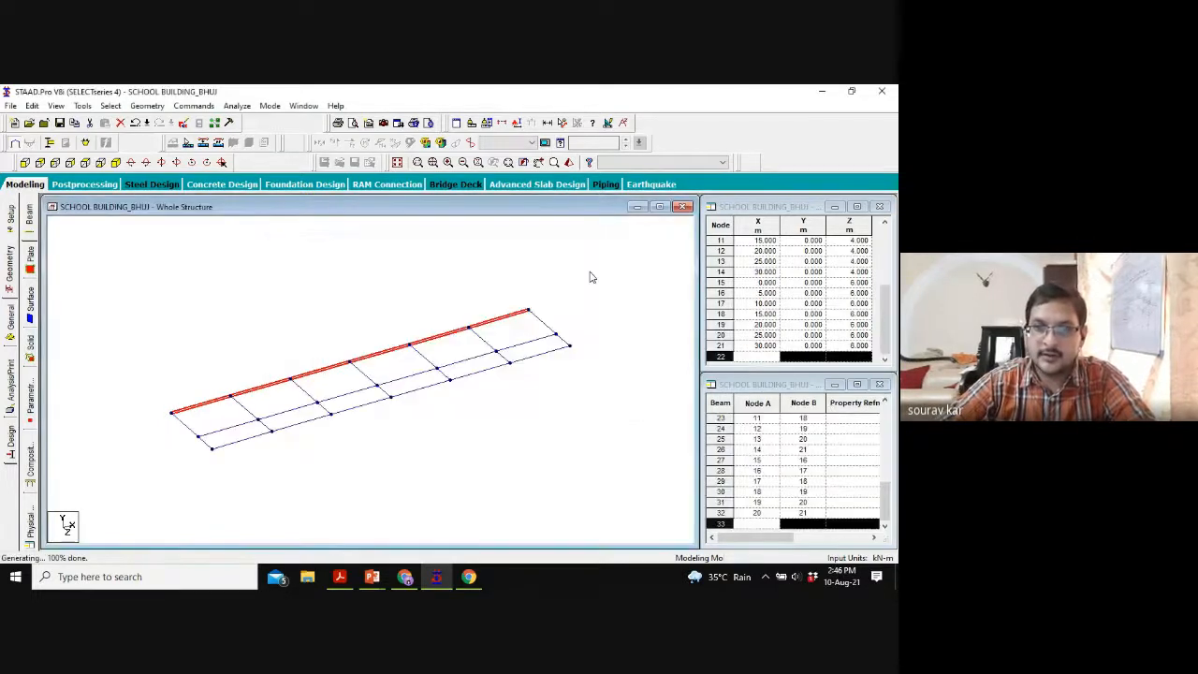
pyautogui.click(603, 305)
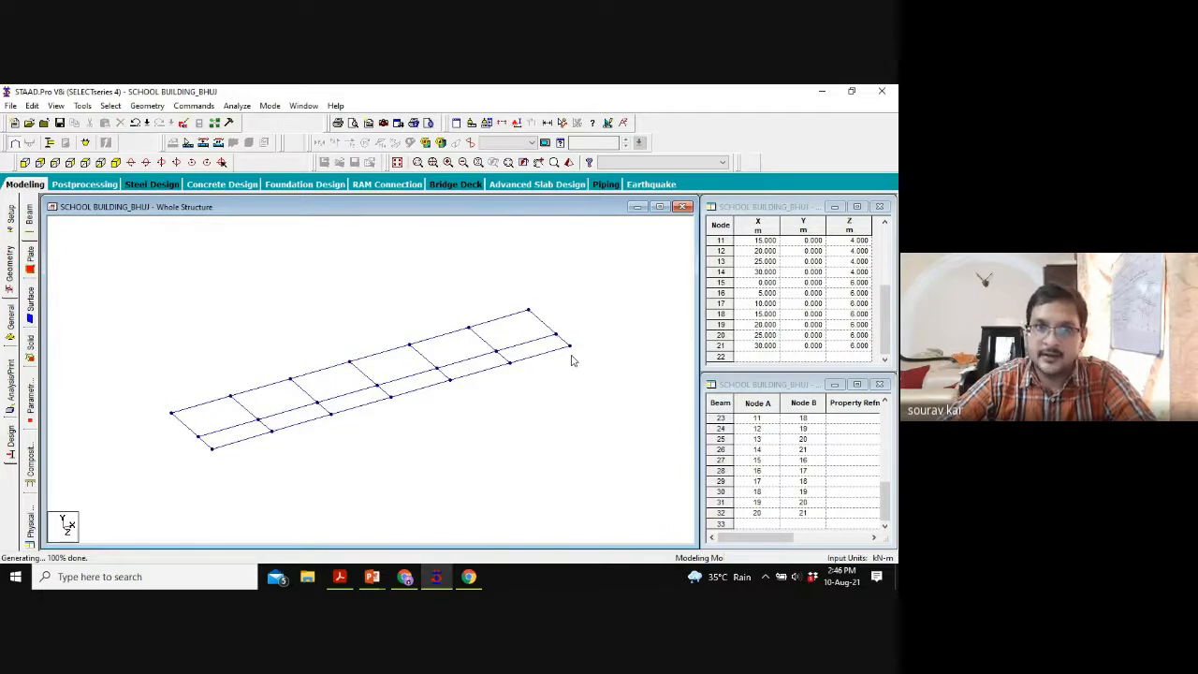
pyautogui.click(26, 163)
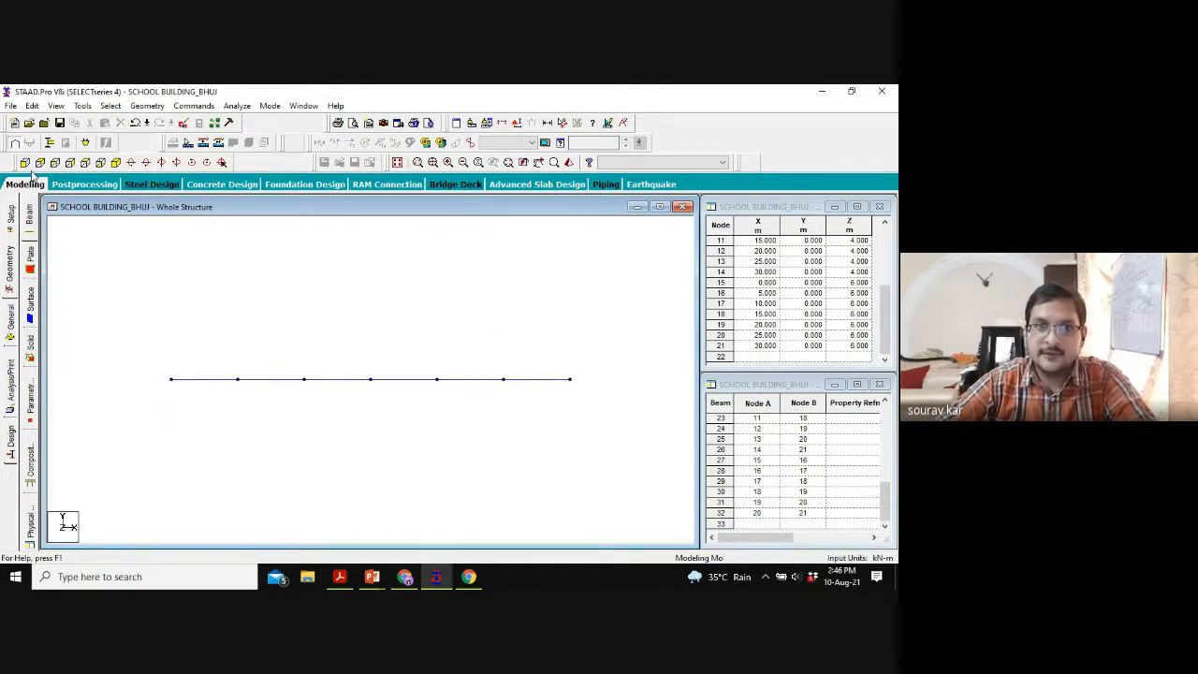
pyautogui.click(115, 162)
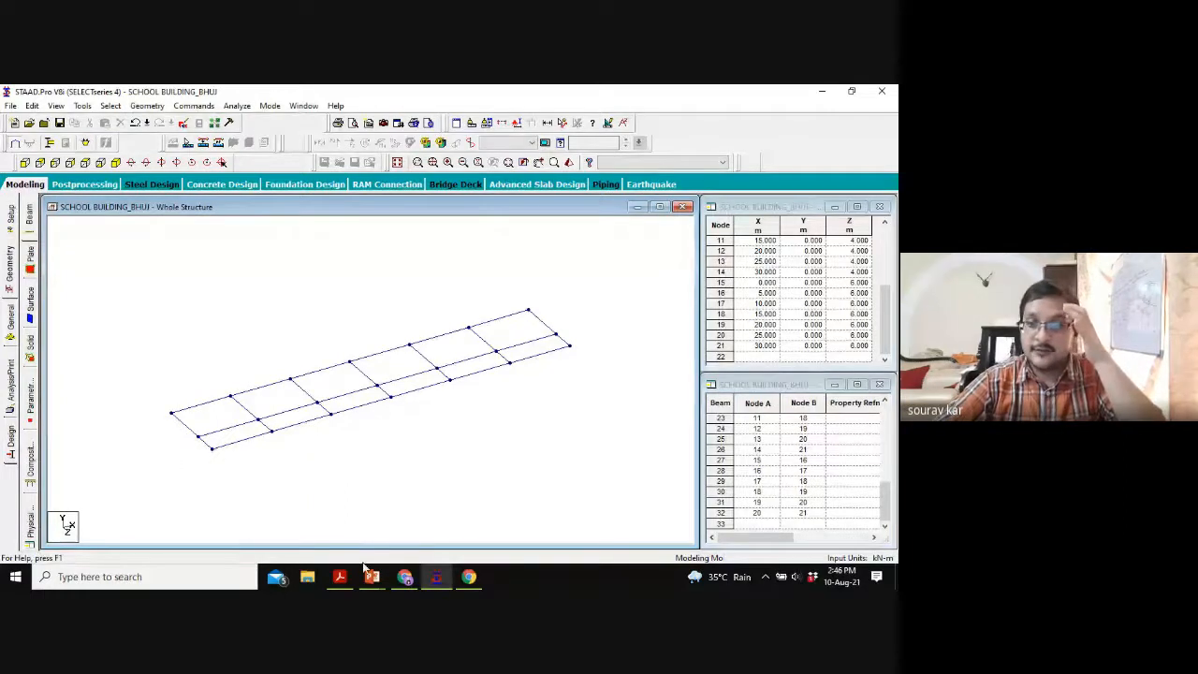
# Step: Switch to the EARTHQUAKE ANALYSIS presentation in PowerPoint and show the problem statement plan as a slide show
pyautogui.moveTo(373, 577)
pyautogui.click(447, 514)
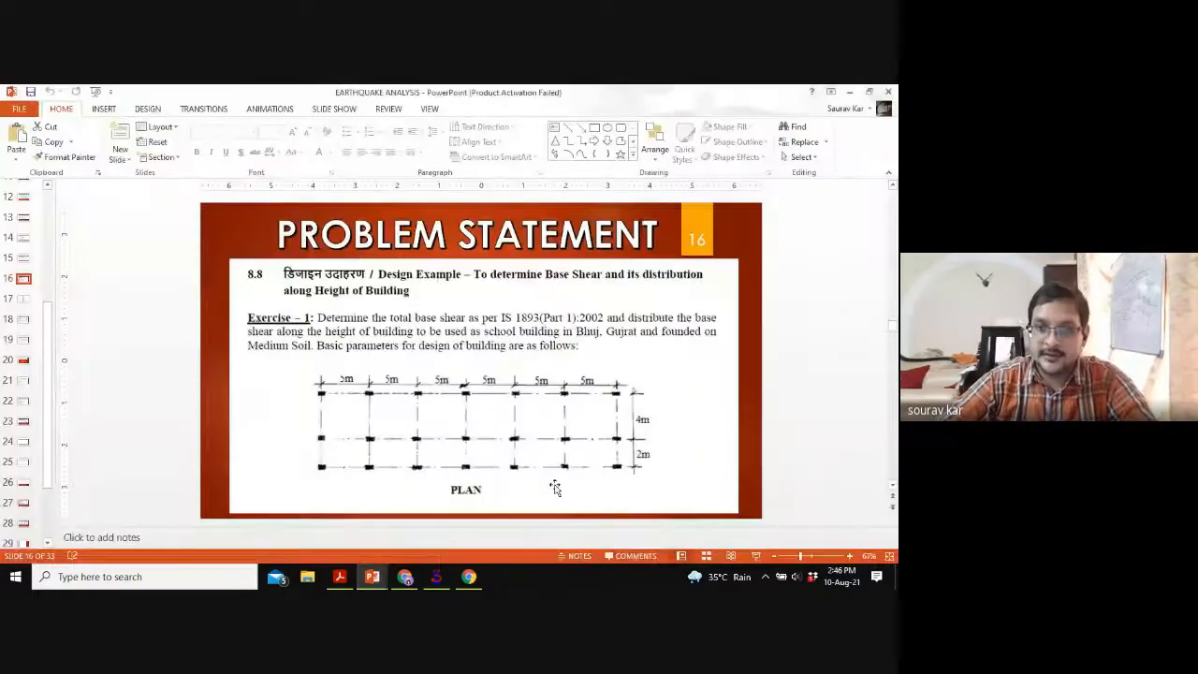
pyautogui.click(756, 556)
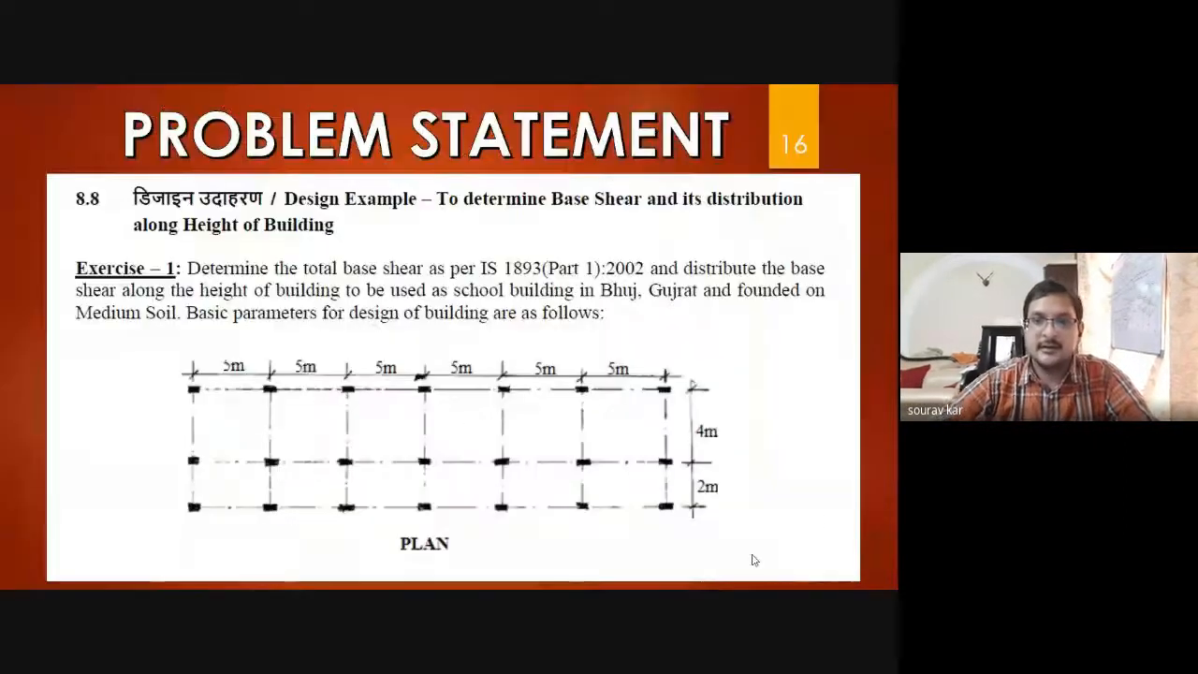
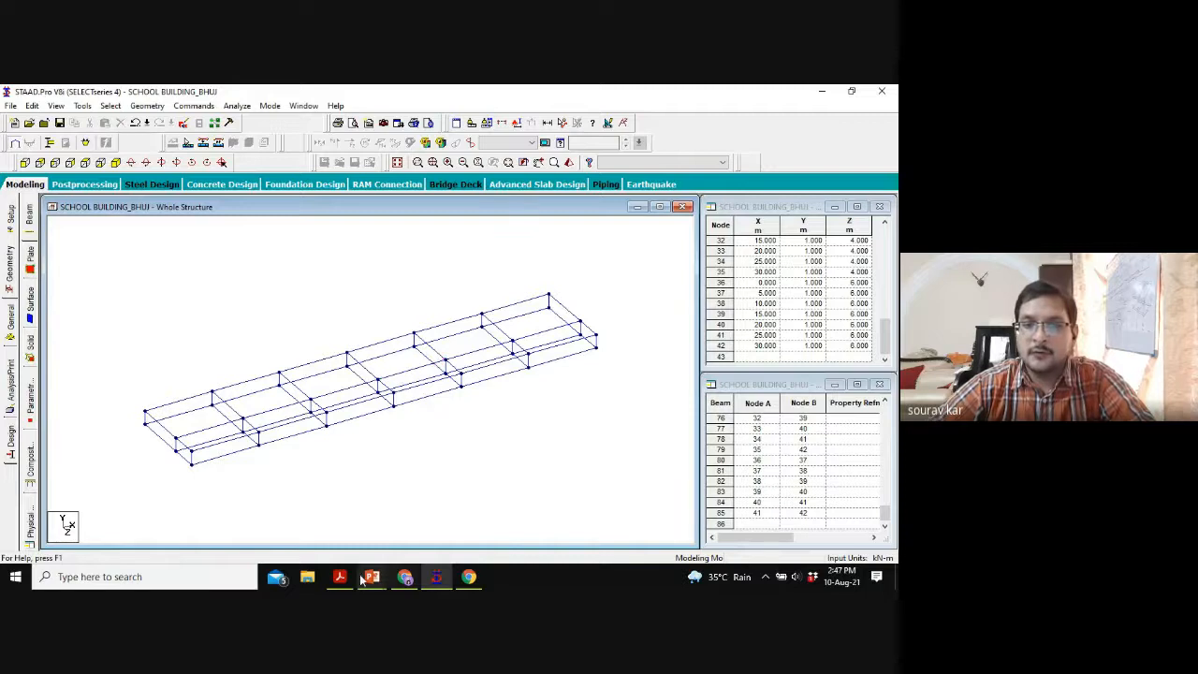
# Step: Allow Auto Save to save the model file
pyautogui.click(446, 356)
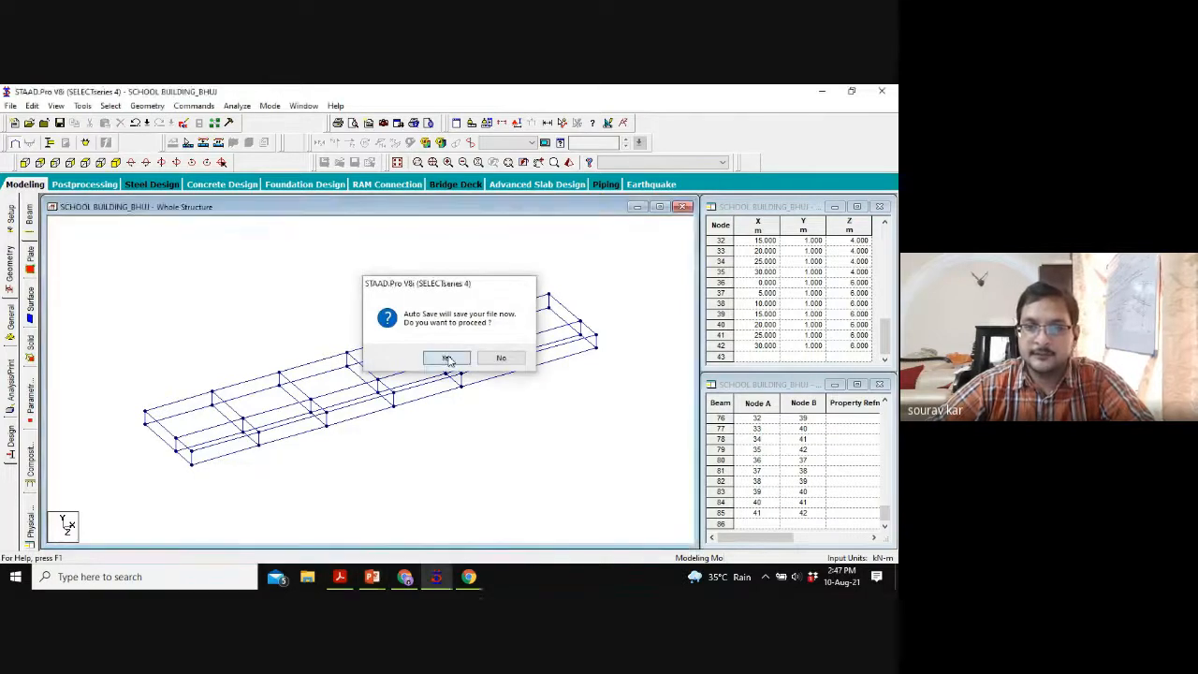
pyautogui.click(366, 348)
# Step: Examine the storey heights of the elevation in the PowerPoint slide show and return to STAAD.Pro
pyautogui.moveTo(384, 578)
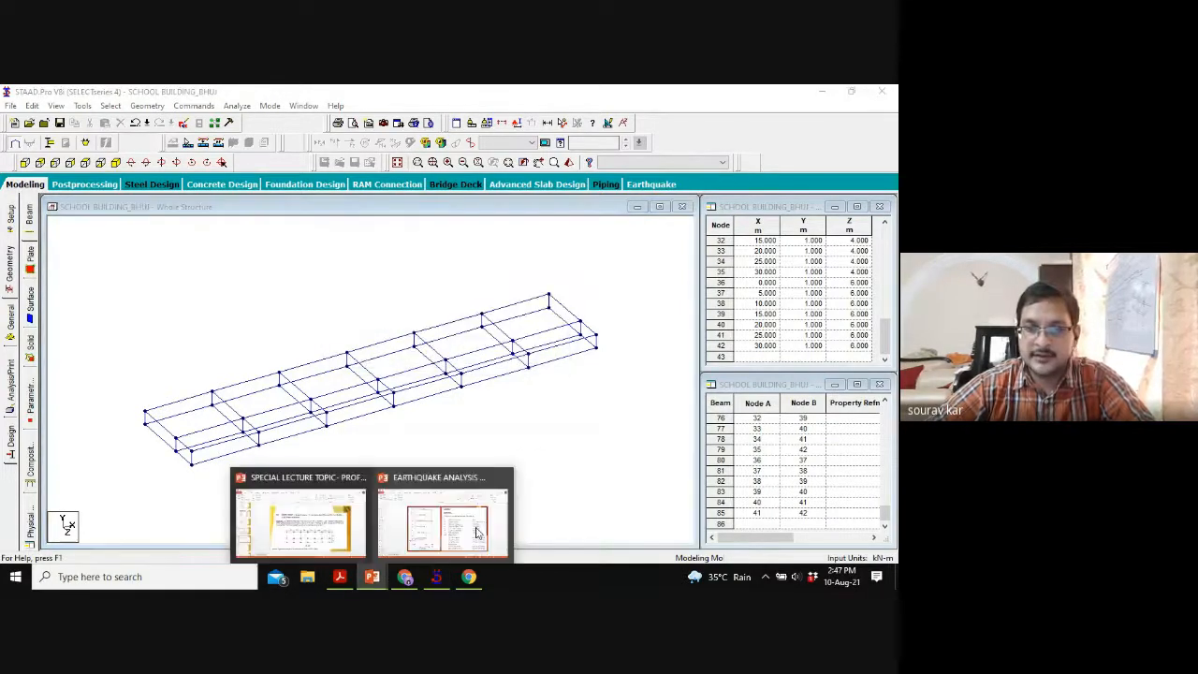
pyautogui.click(433, 517)
pyautogui.click(756, 556)
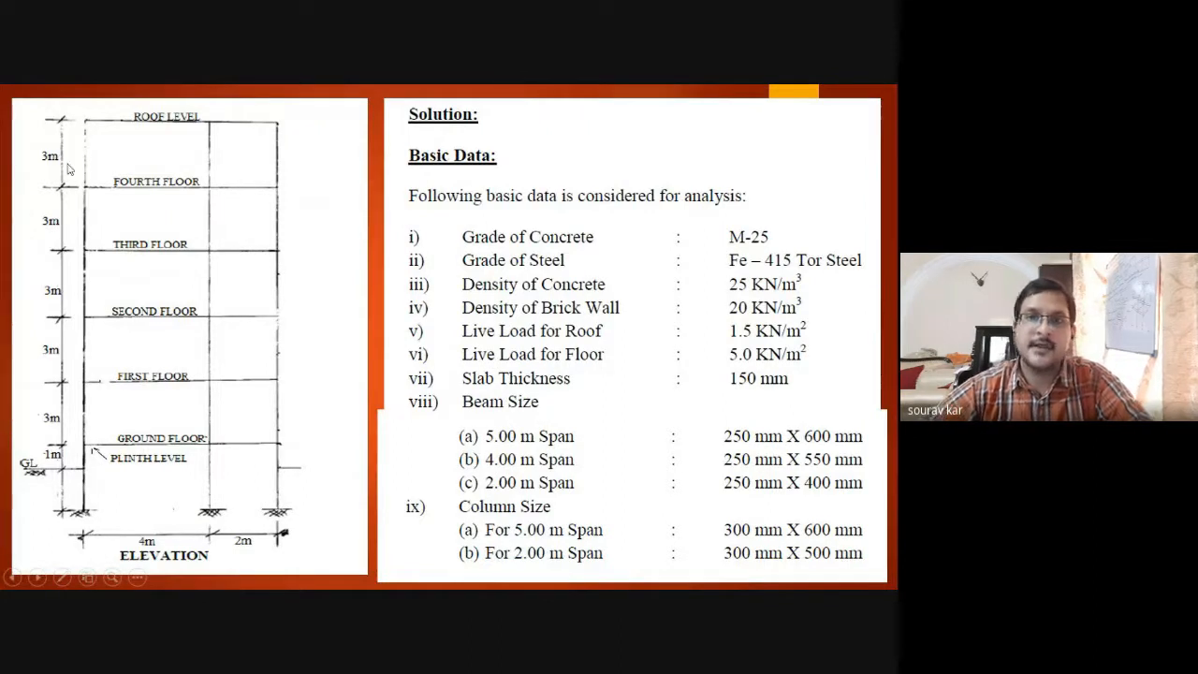
pyautogui.press('Escape')
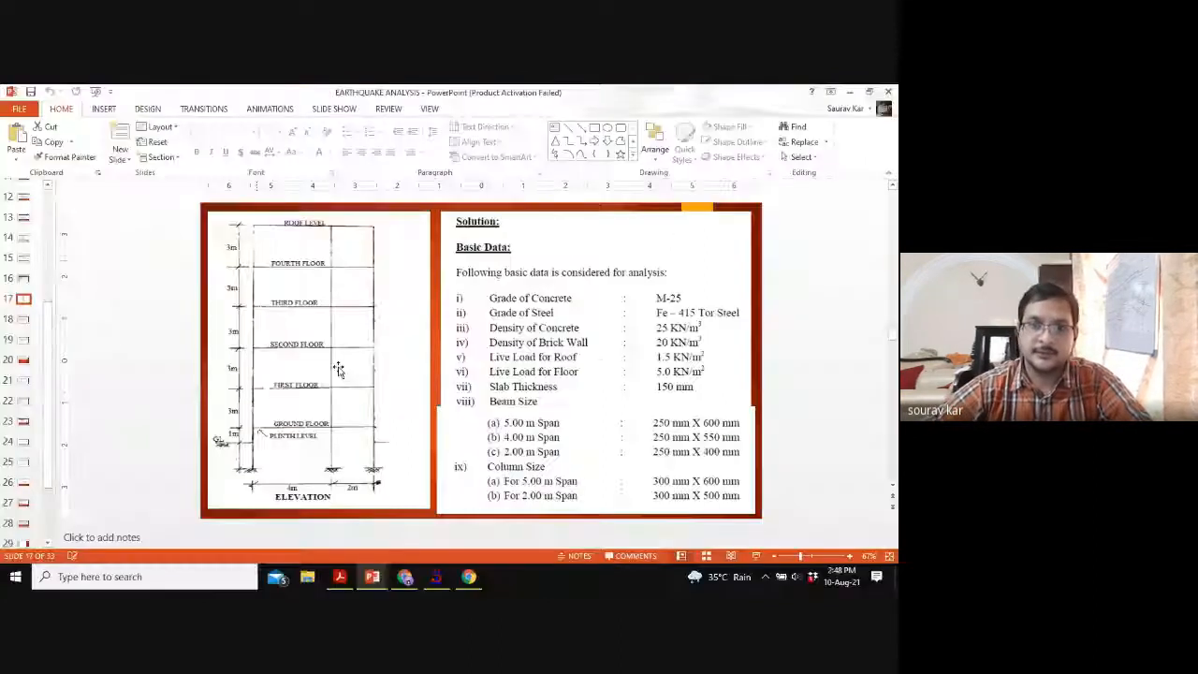
pyautogui.click(435, 577)
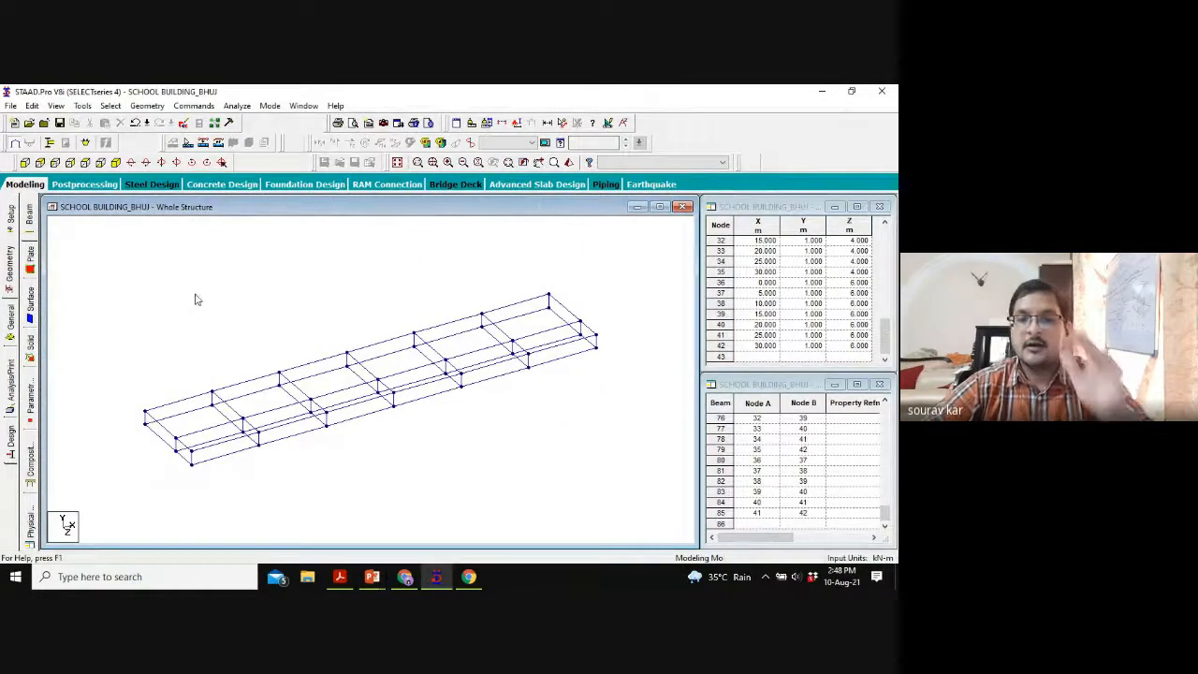
pyautogui.click(25, 163)
pyautogui.moveTo(622, 355); pyautogui.dragTo(125, 378)
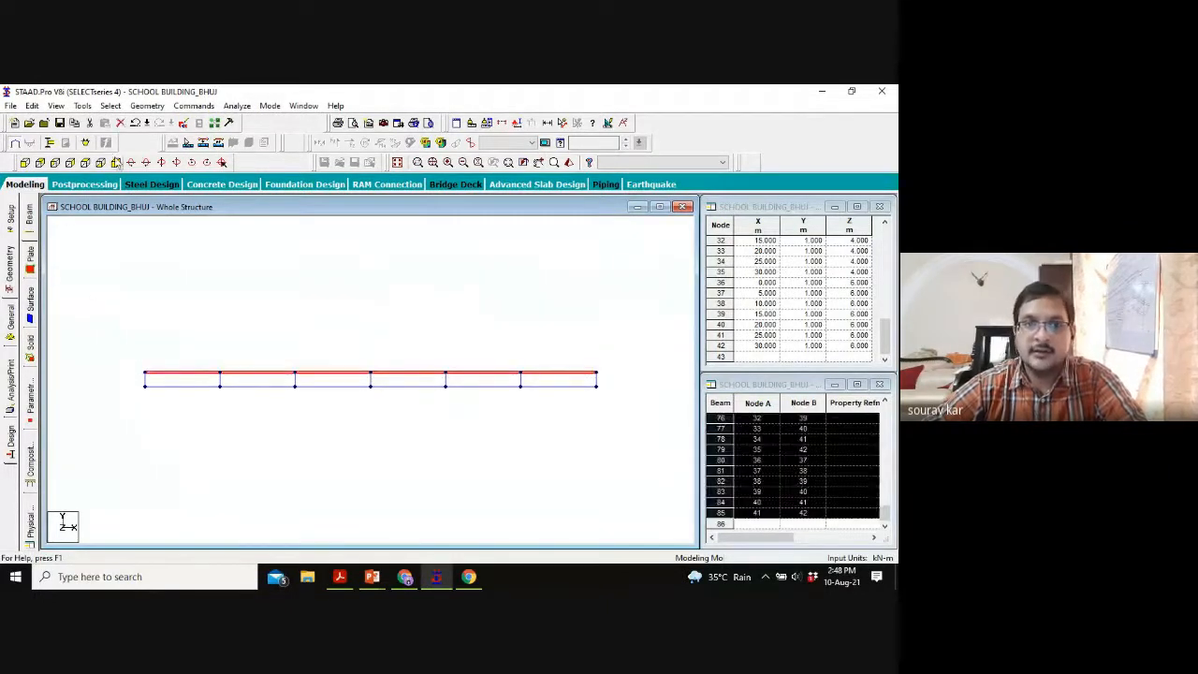
pyautogui.scroll(2, 301, 367)
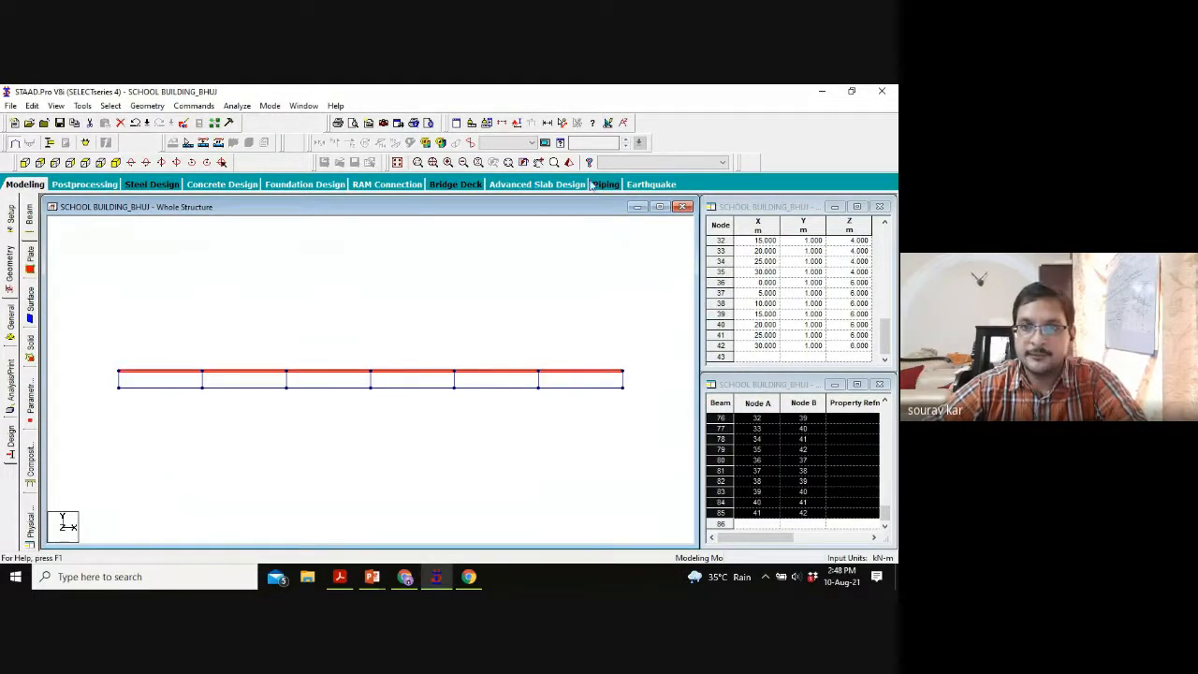
pyautogui.click(554, 162)
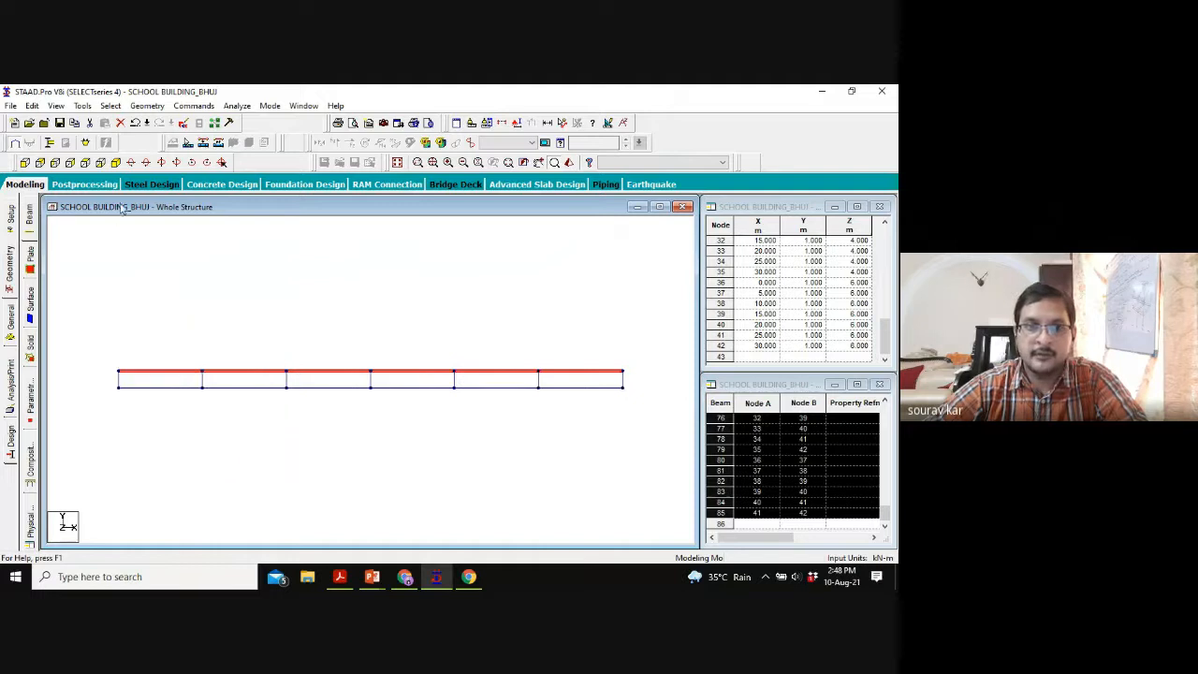
pyautogui.click(115, 162)
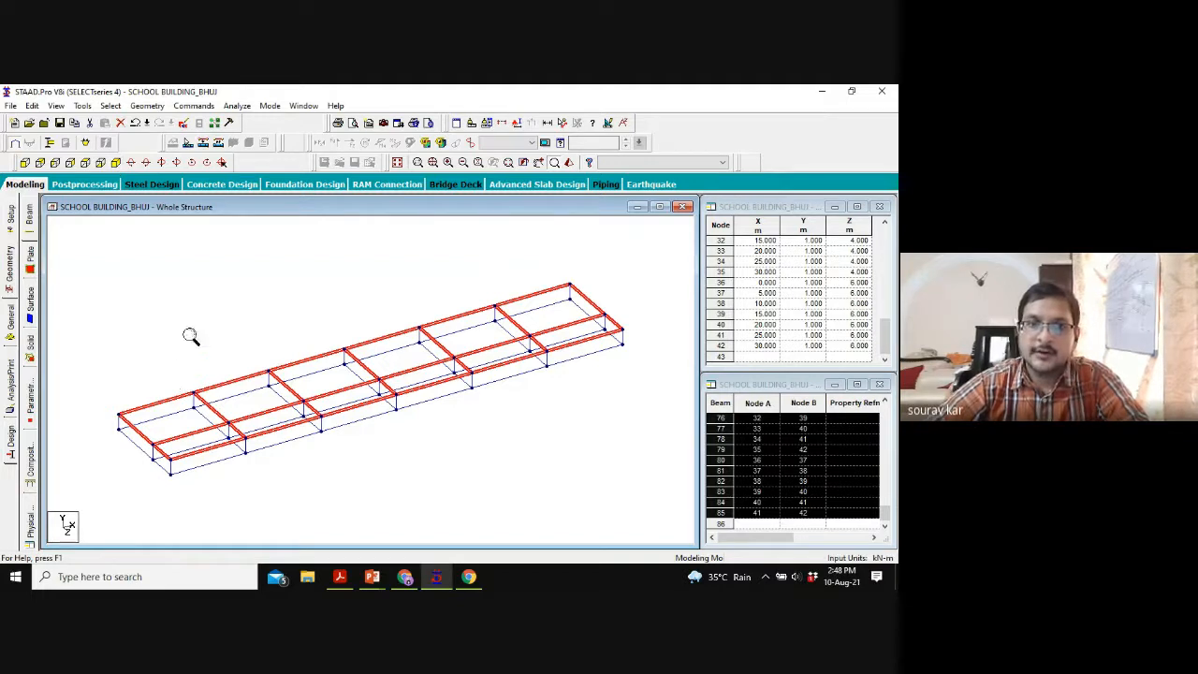
# Step: Repeat all beams of the upper grid level in Y with five linked steps spaced 3 m, using Translational Repeat
pyautogui.click(22, 163)
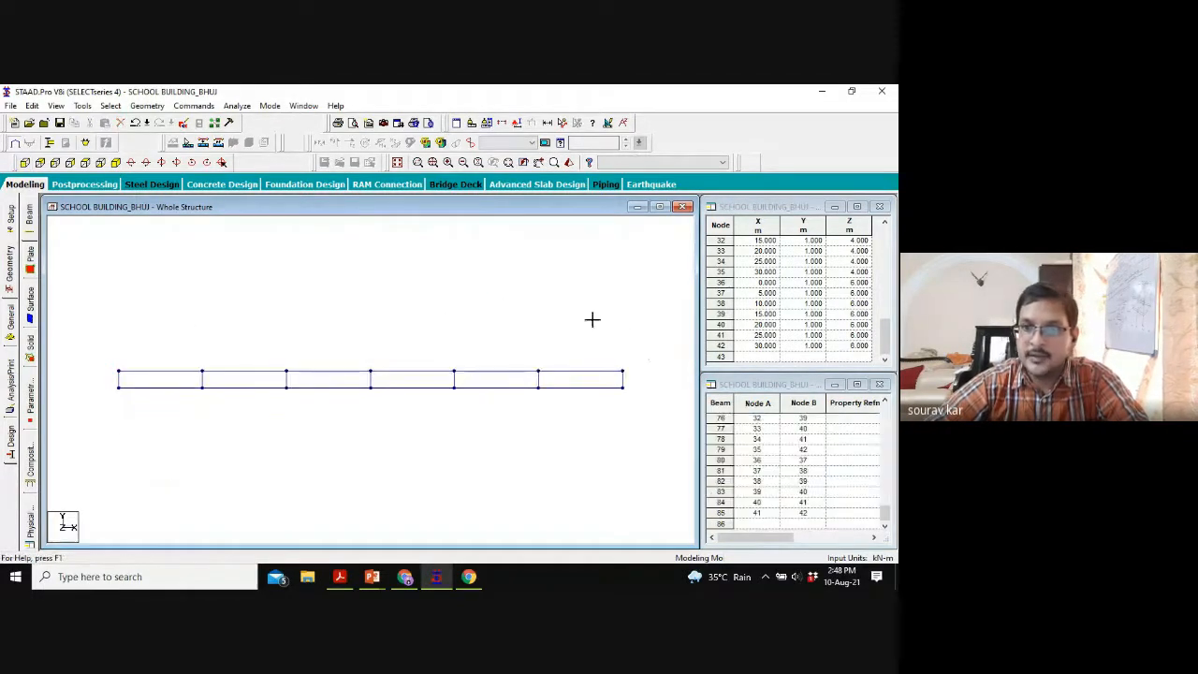
pyautogui.moveTo(644, 346); pyautogui.dragTo(101, 377)
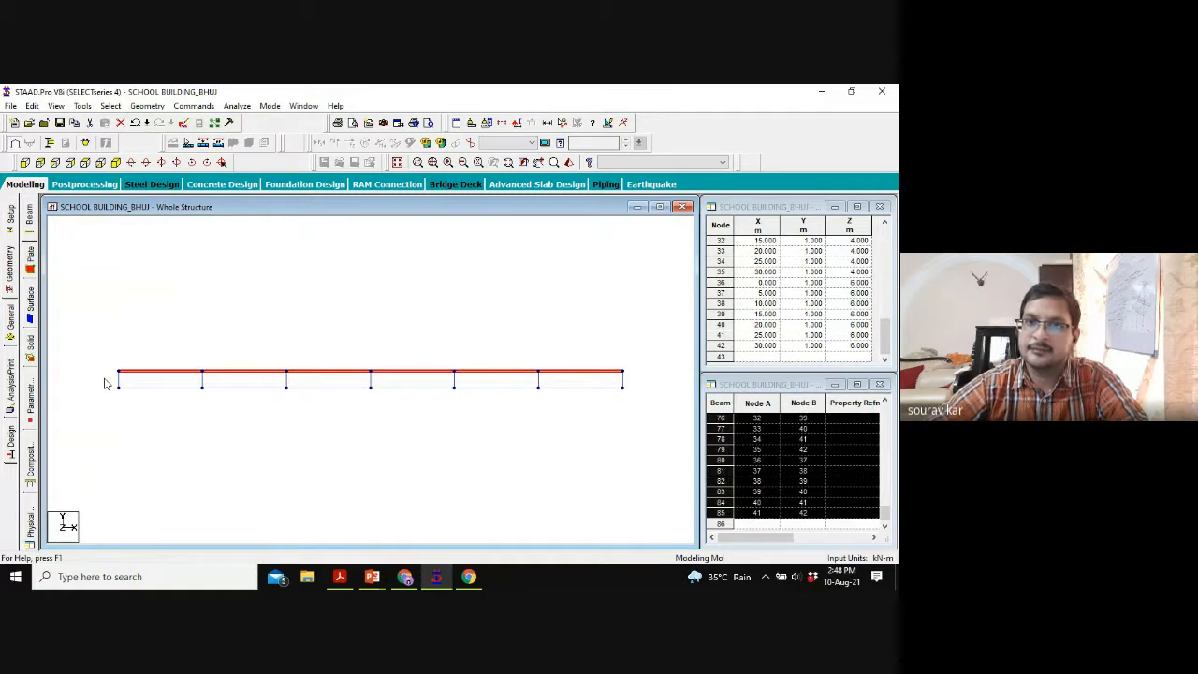
pyautogui.click(115, 162)
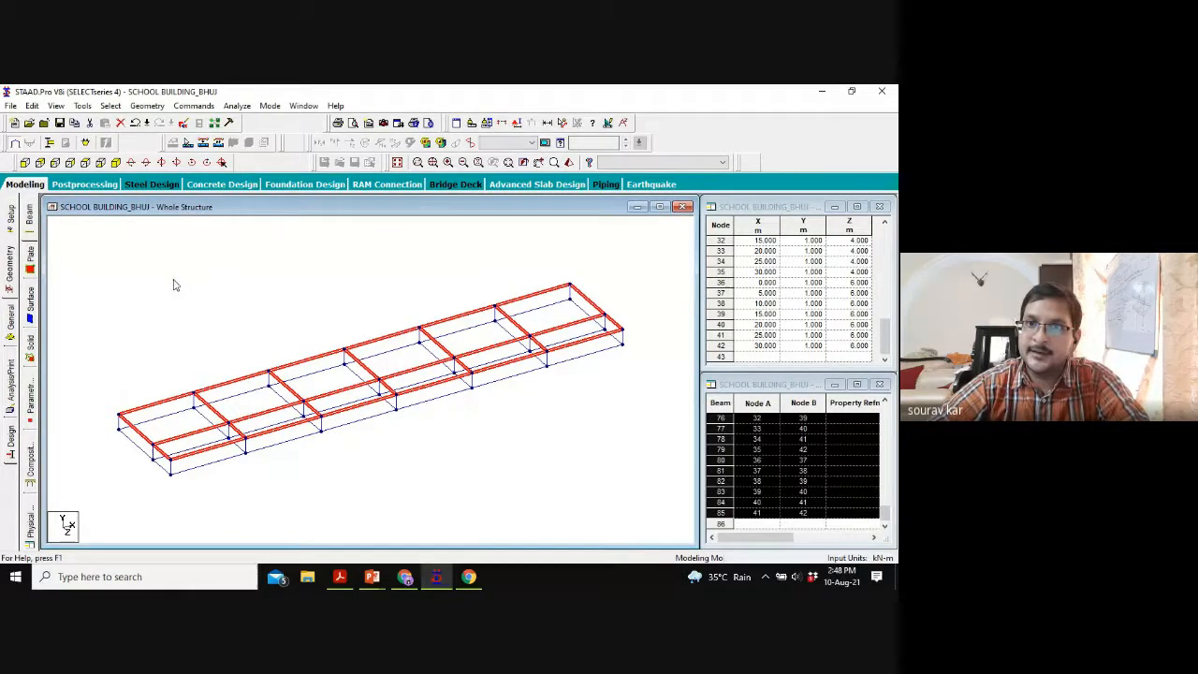
pyautogui.click(148, 105)
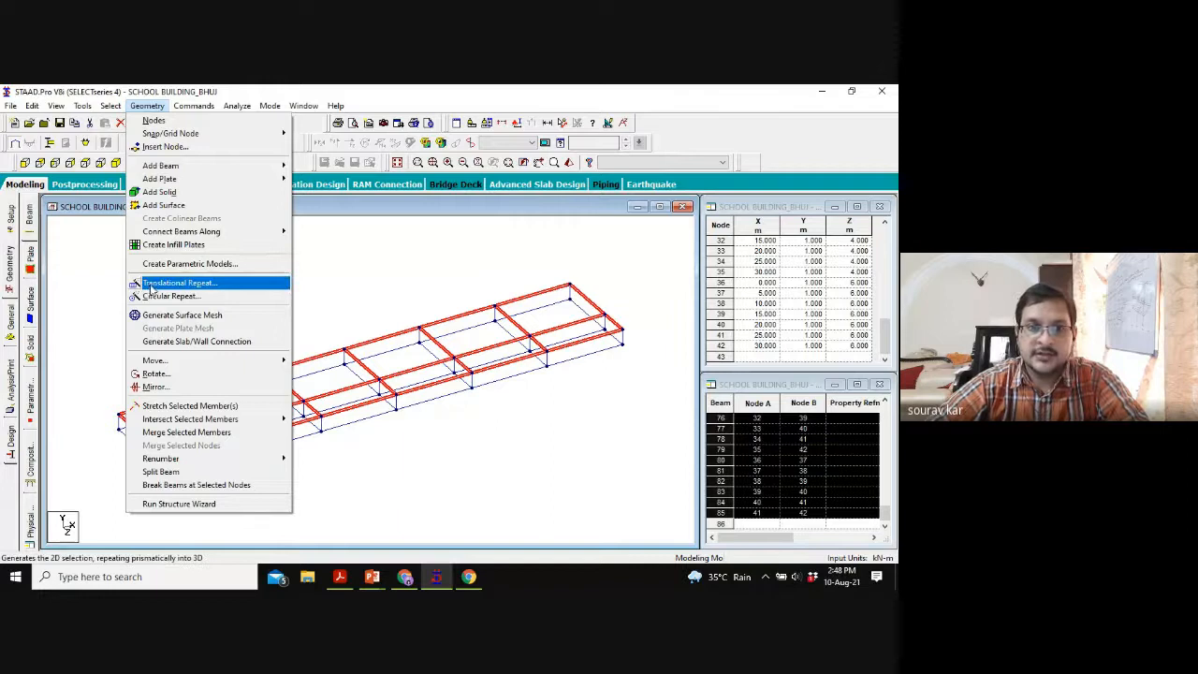
pyautogui.click(150, 284)
pyautogui.click(318, 391)
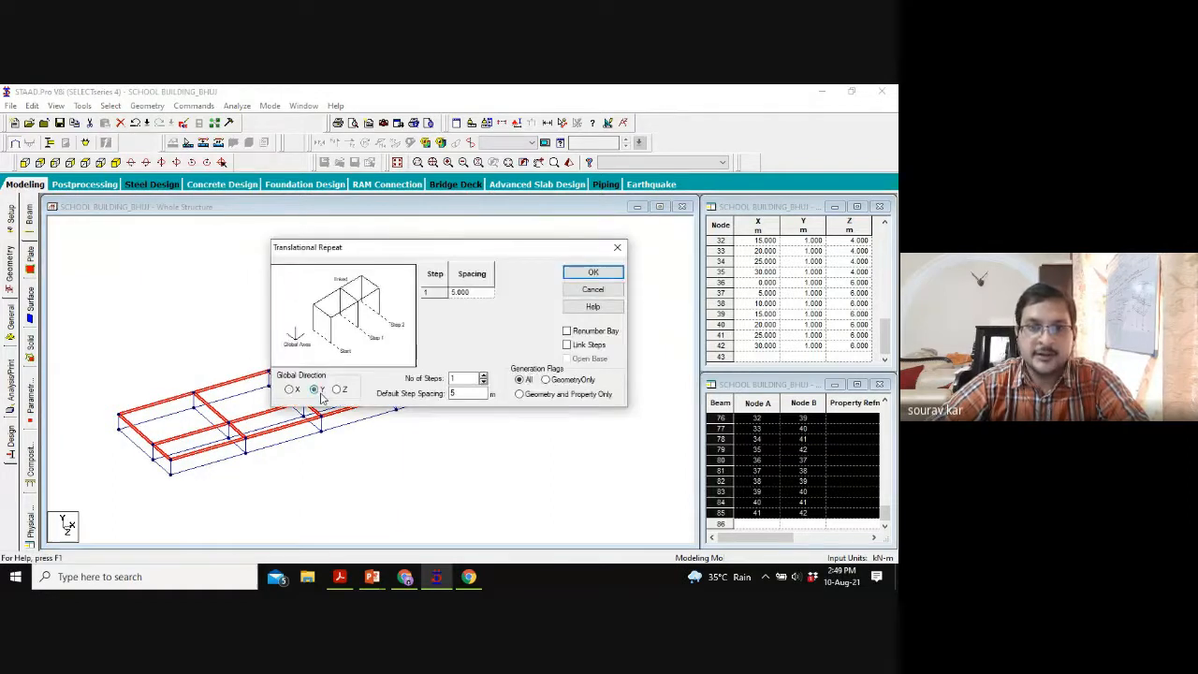
pyautogui.click(482, 376)
pyautogui.click(482, 377)
pyautogui.click(483, 376)
pyautogui.click(483, 376)
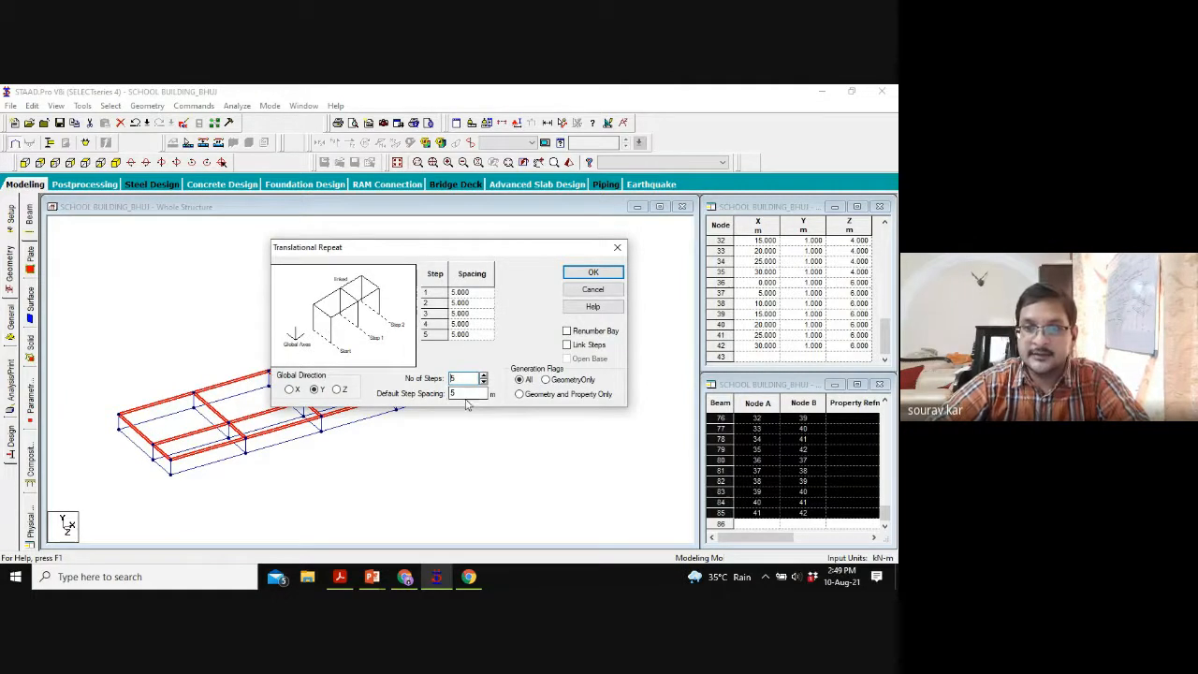
pyautogui.doubleClick(460, 392)
pyautogui.write('3')
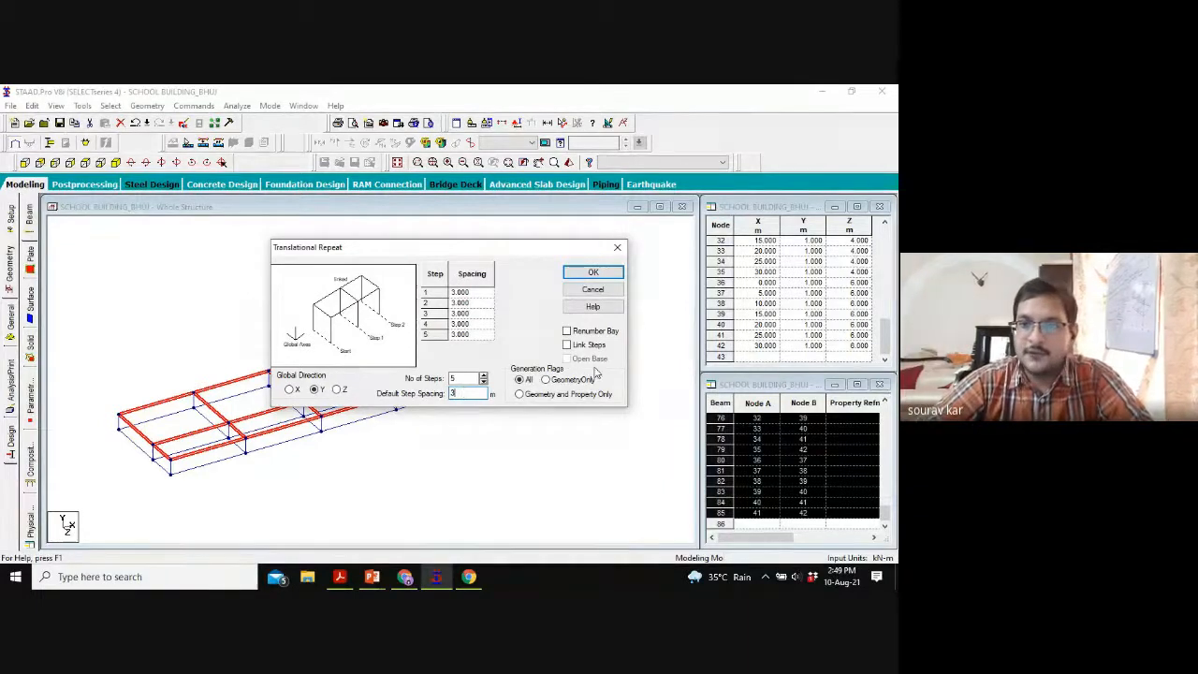
pyautogui.click(566, 346)
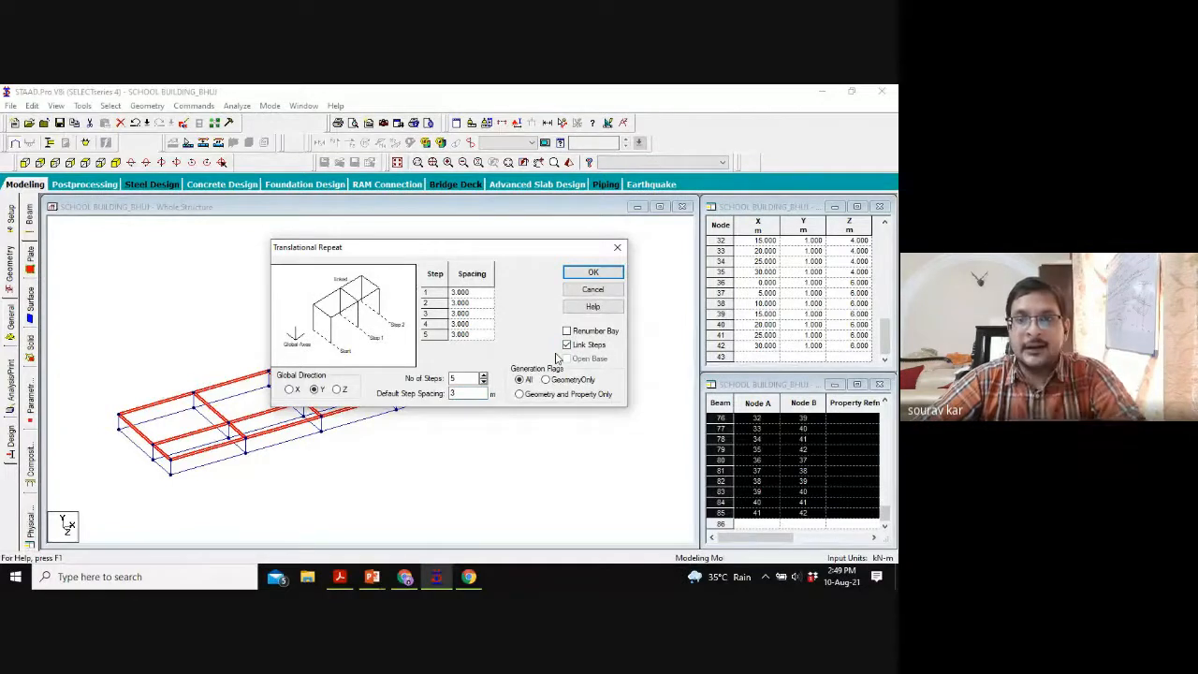
pyautogui.click(592, 274)
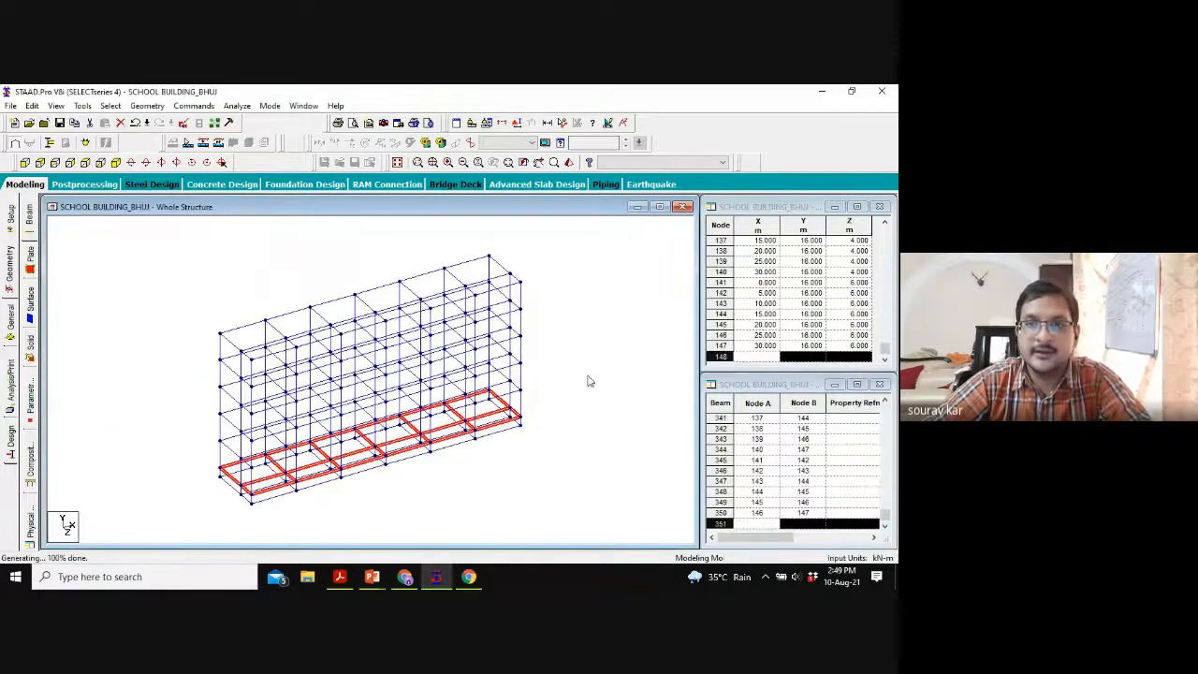
# Step: Examine the multi-storey frame from several rotated angles and return to the isometric view
pyautogui.scroll(4, 588, 373)
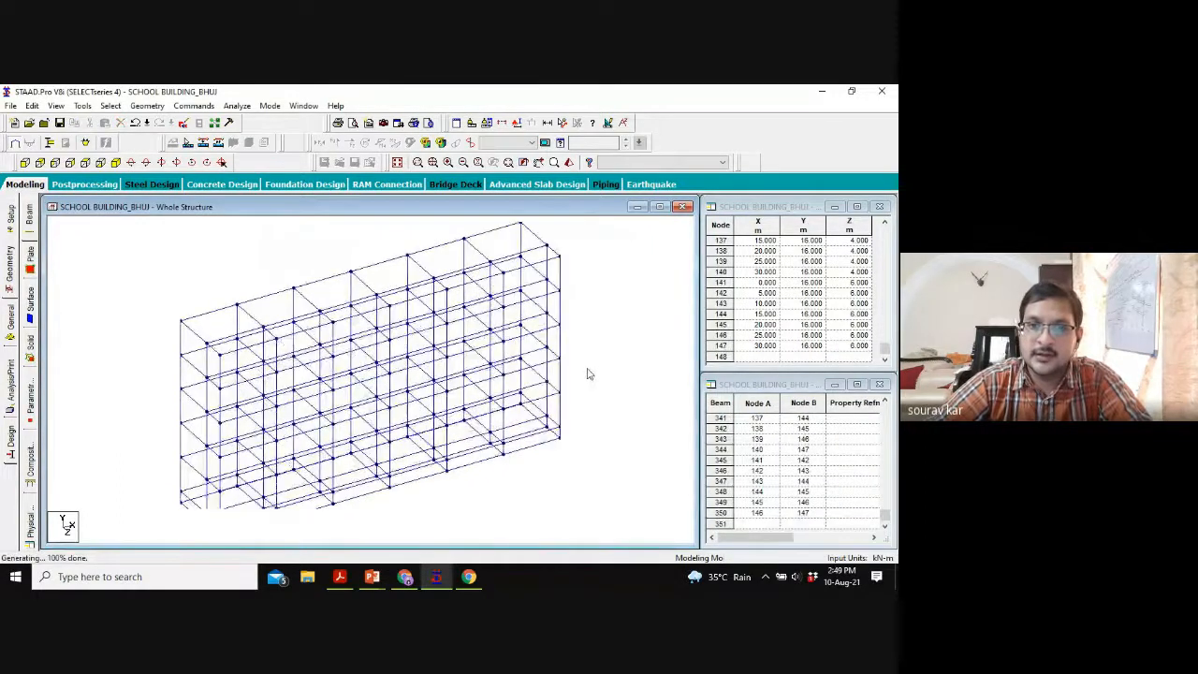
pyautogui.scroll(-2, 590, 373)
pyautogui.press('Left')
pyautogui.press('Left')
pyautogui.press('Left')
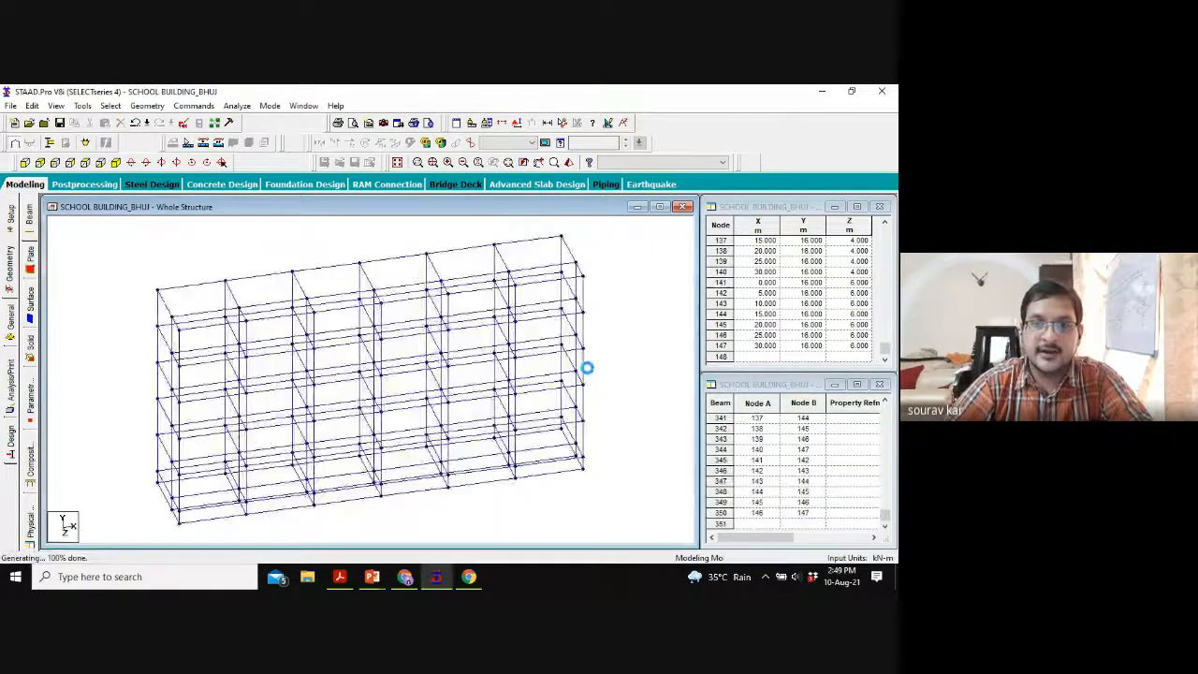
pyautogui.press('Left')
pyautogui.press('Left')
pyautogui.press('Left')
pyautogui.press('Left')
pyautogui.press('Left')
pyautogui.press('Left')
pyautogui.press('Left')
pyautogui.press('Left')
pyautogui.press('Left')
pyautogui.press('Left')
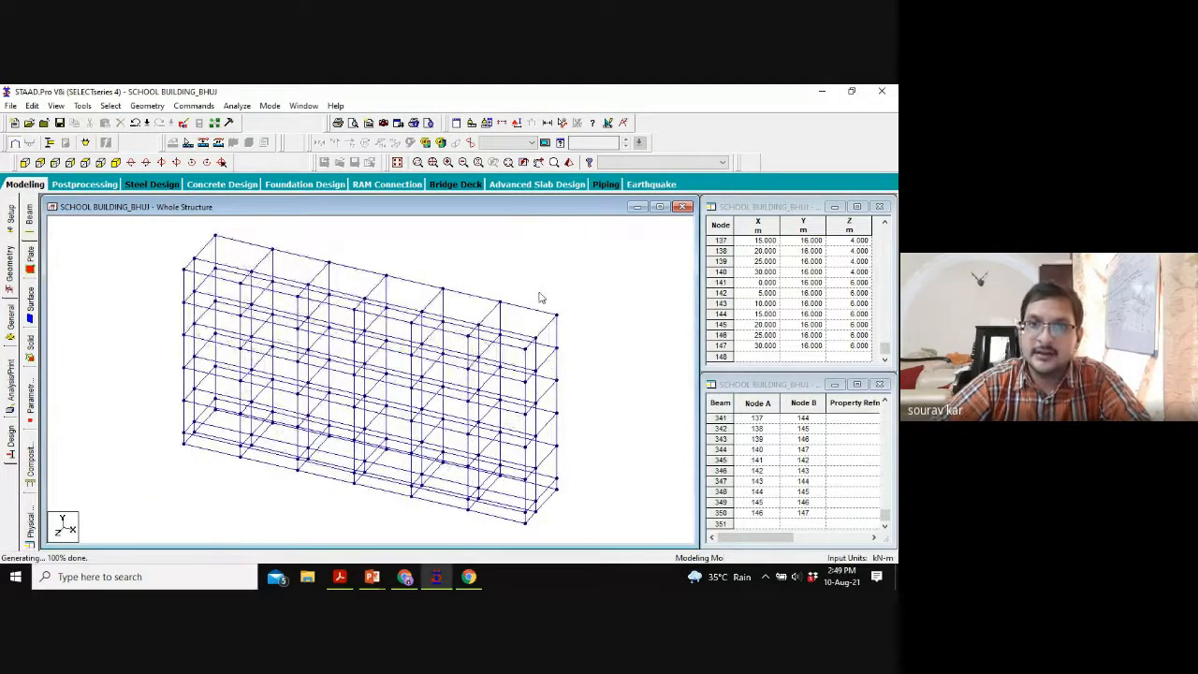
pyautogui.click(100, 161)
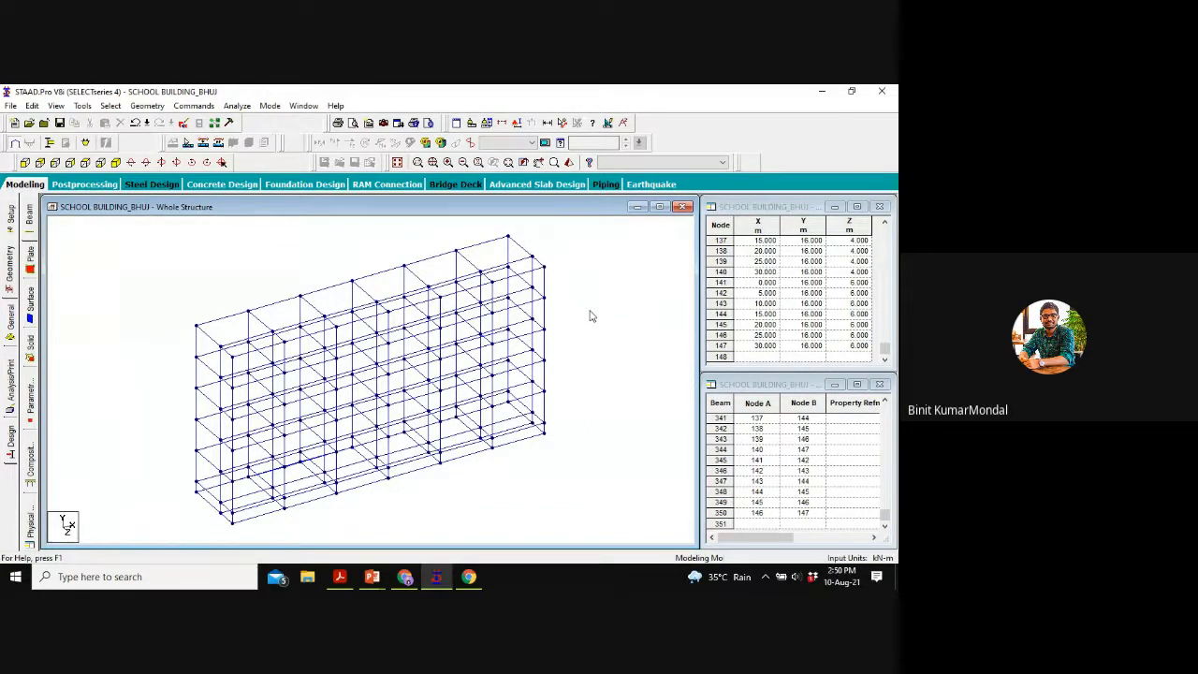
# Step: Undo the last three translational repeats, back to the single six-beam row
pyautogui.hotkey('ctrl', 'z')
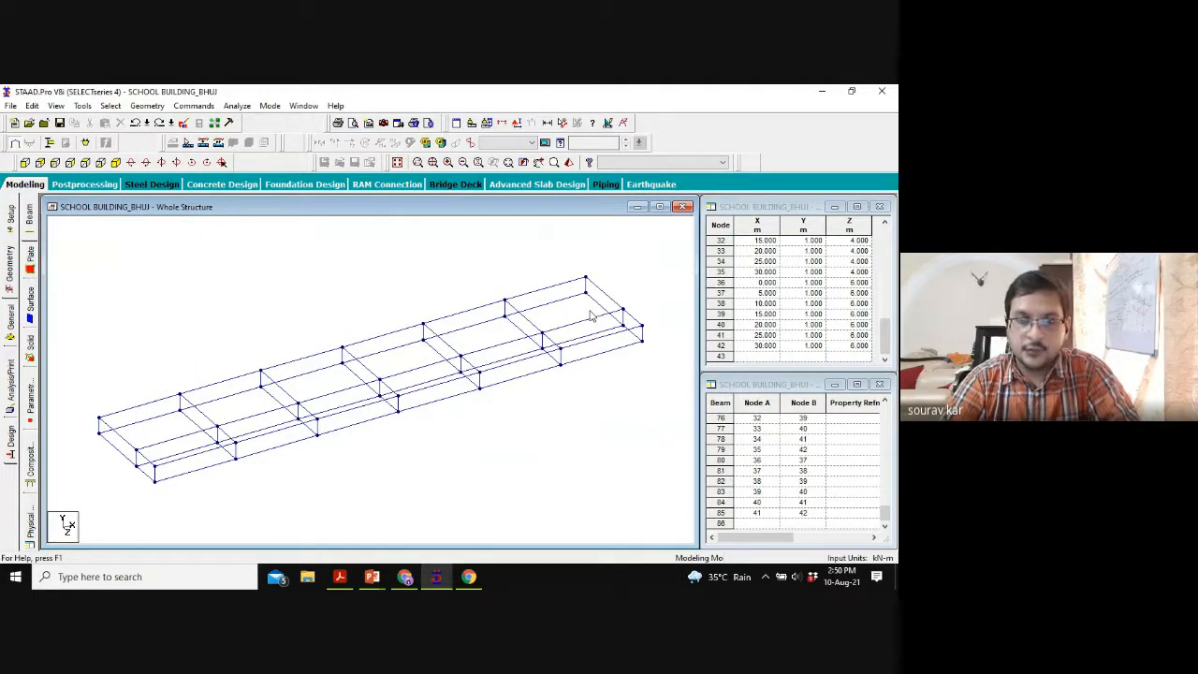
pyautogui.hotkey('ctrl', 'z')
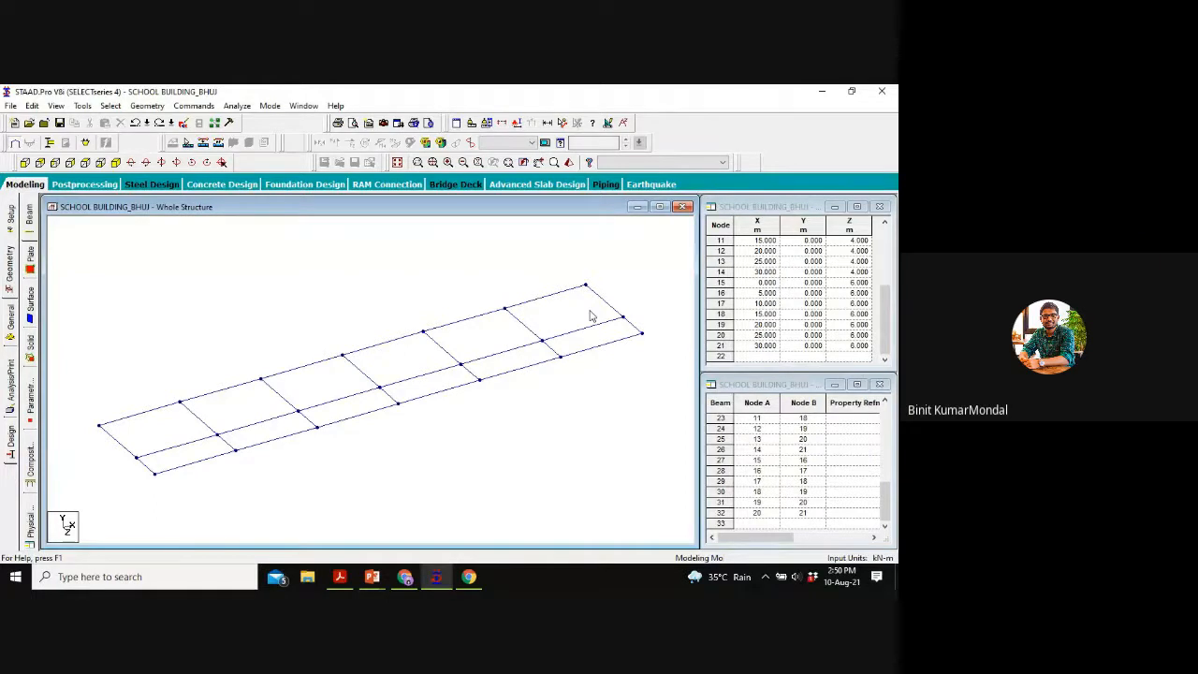
pyautogui.hotkey('ctrl', 'z')
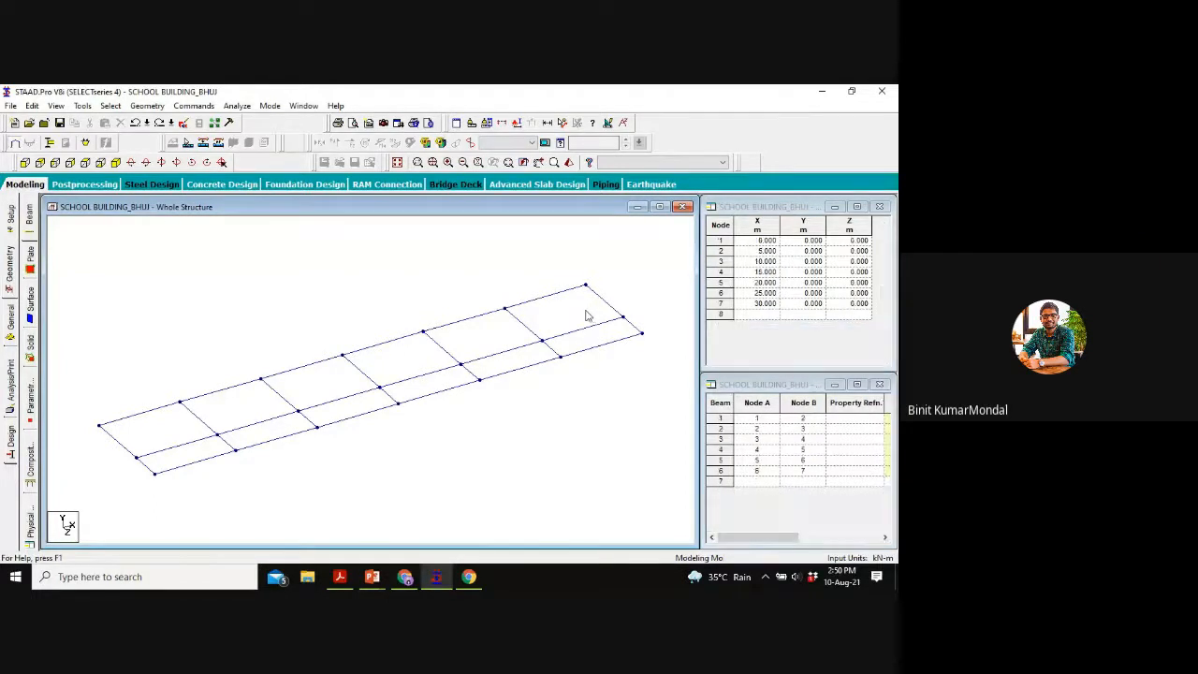
# Step: Highlight nodes 2 to 7 one by one to examine their positions along the beam row, and clear the selection
pyautogui.click(756, 244)
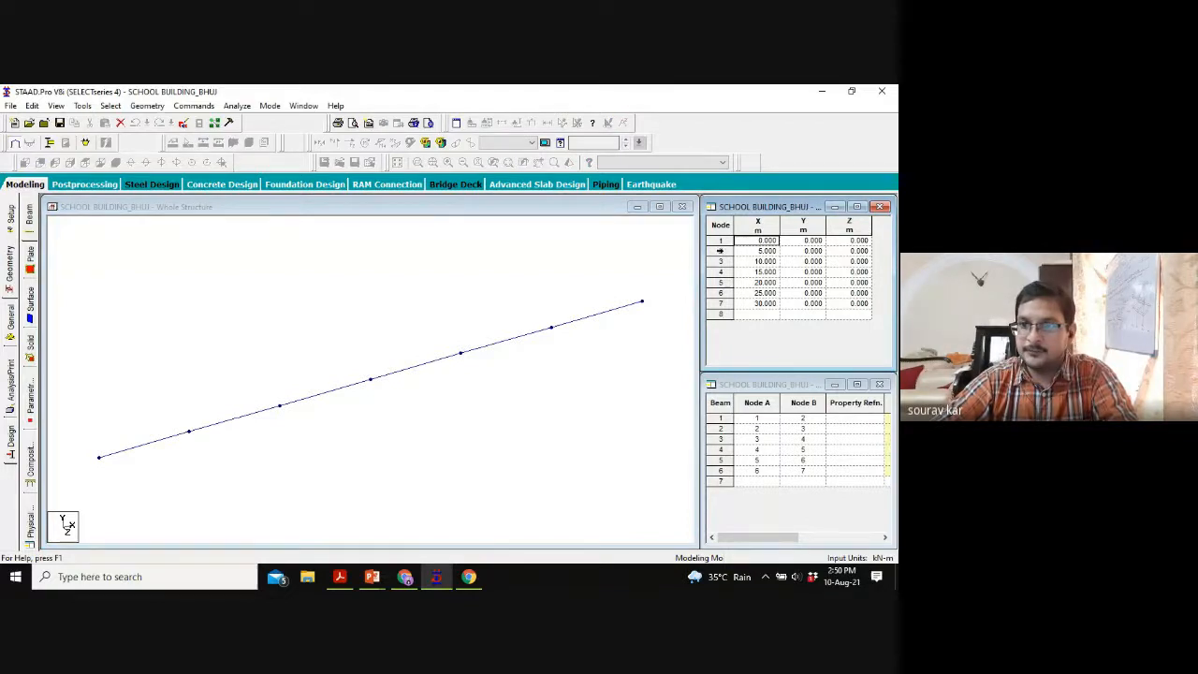
pyautogui.click(720, 251)
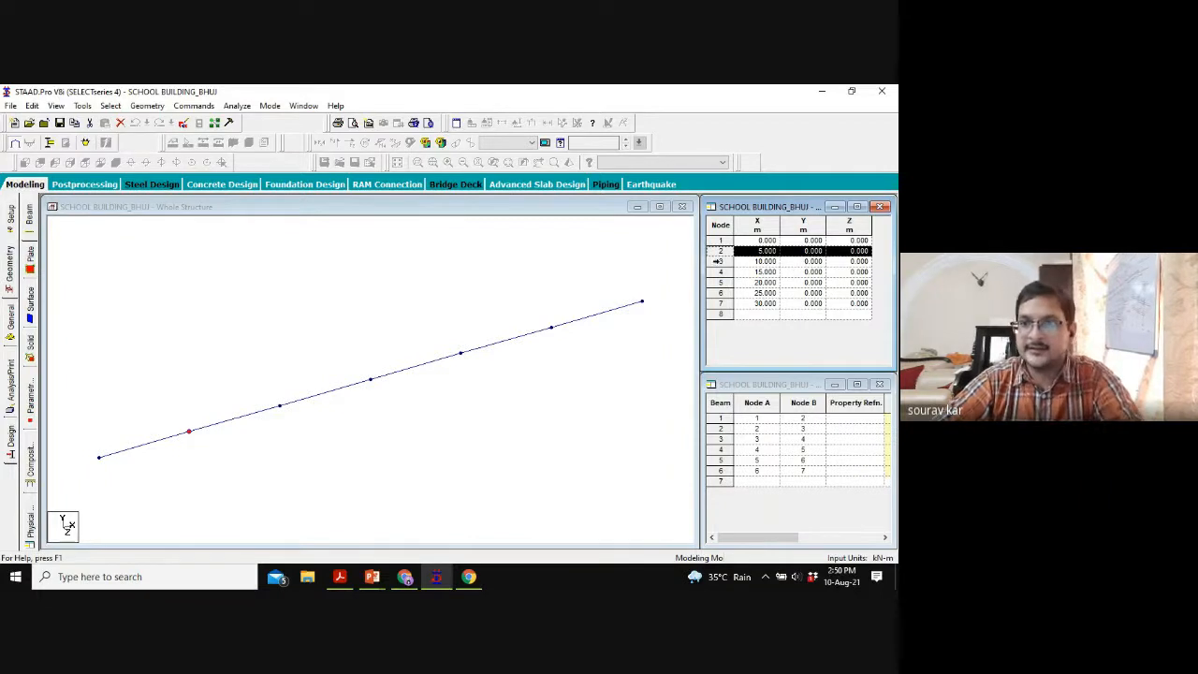
pyautogui.click(723, 261)
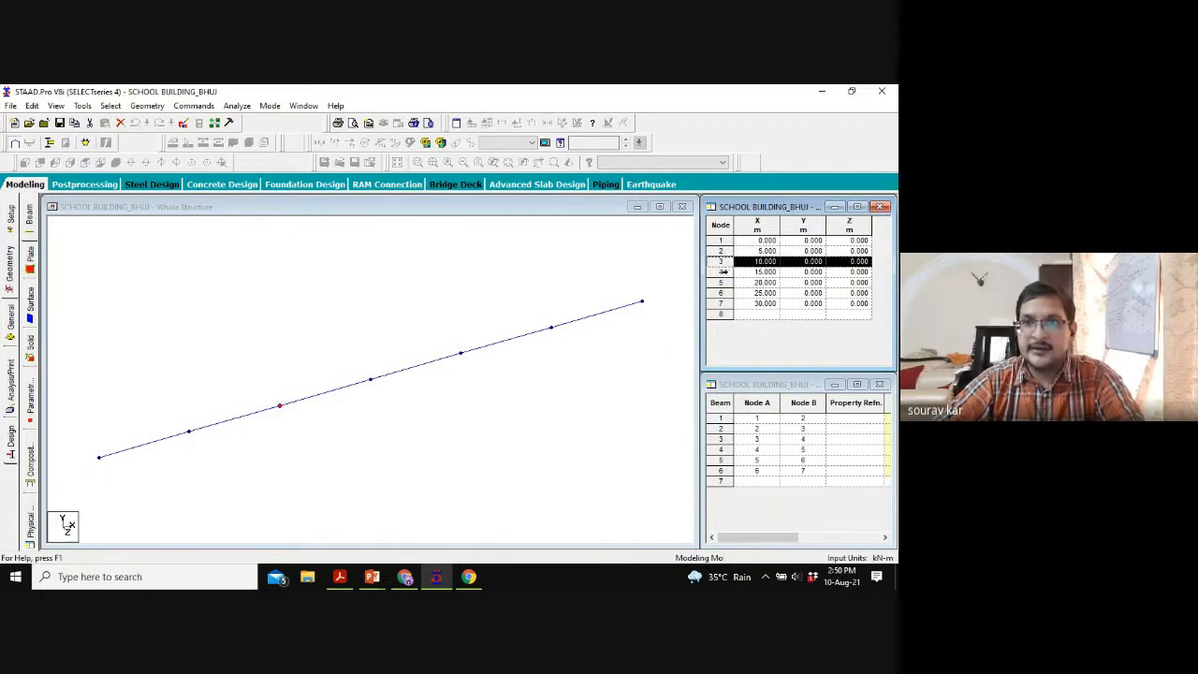
pyautogui.click(720, 271)
pyautogui.click(714, 281)
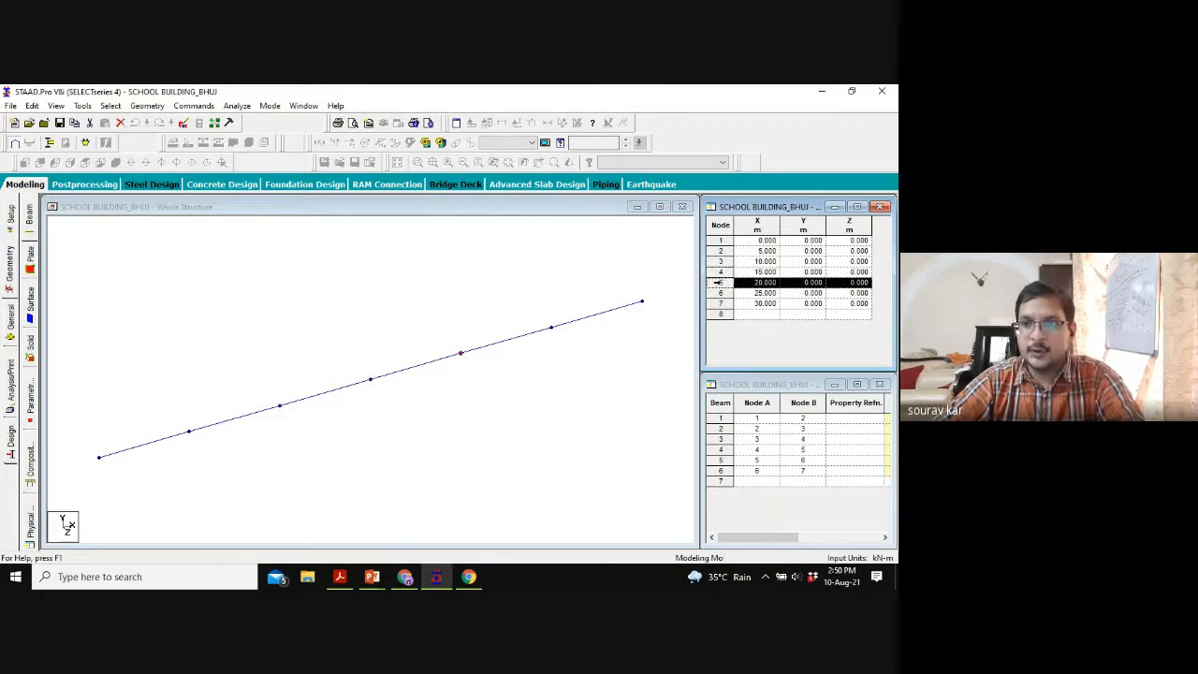
pyautogui.click(719, 293)
pyautogui.click(714, 304)
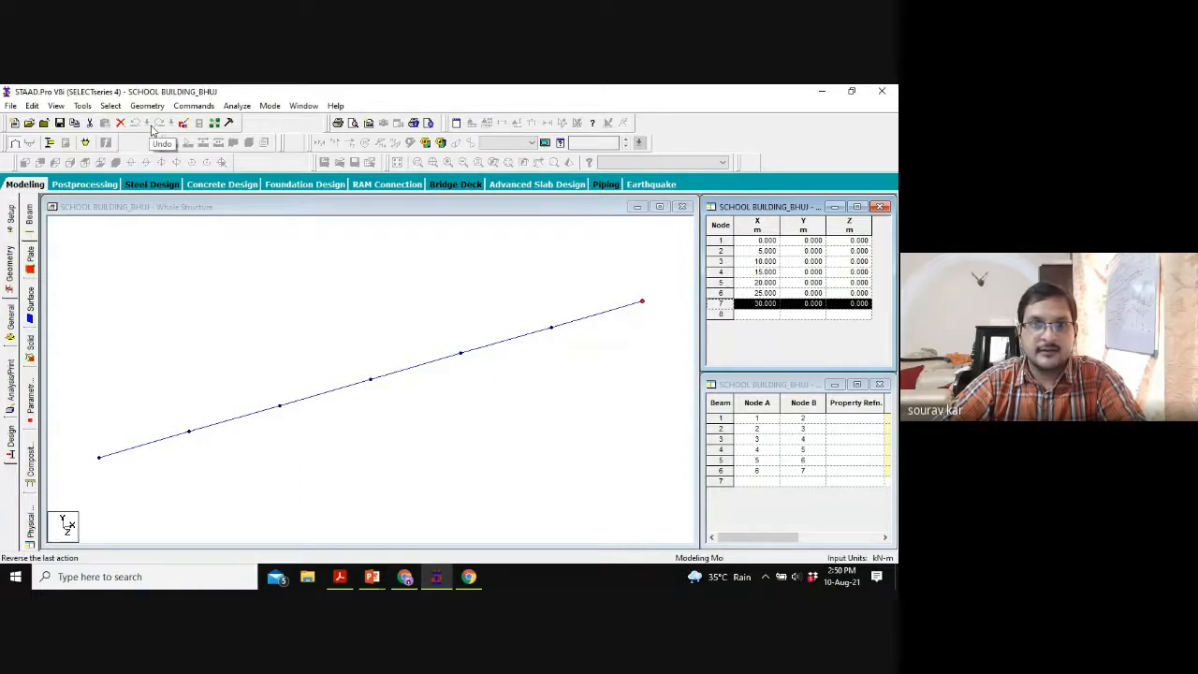
pyautogui.click(165, 234)
pyautogui.click(140, 125)
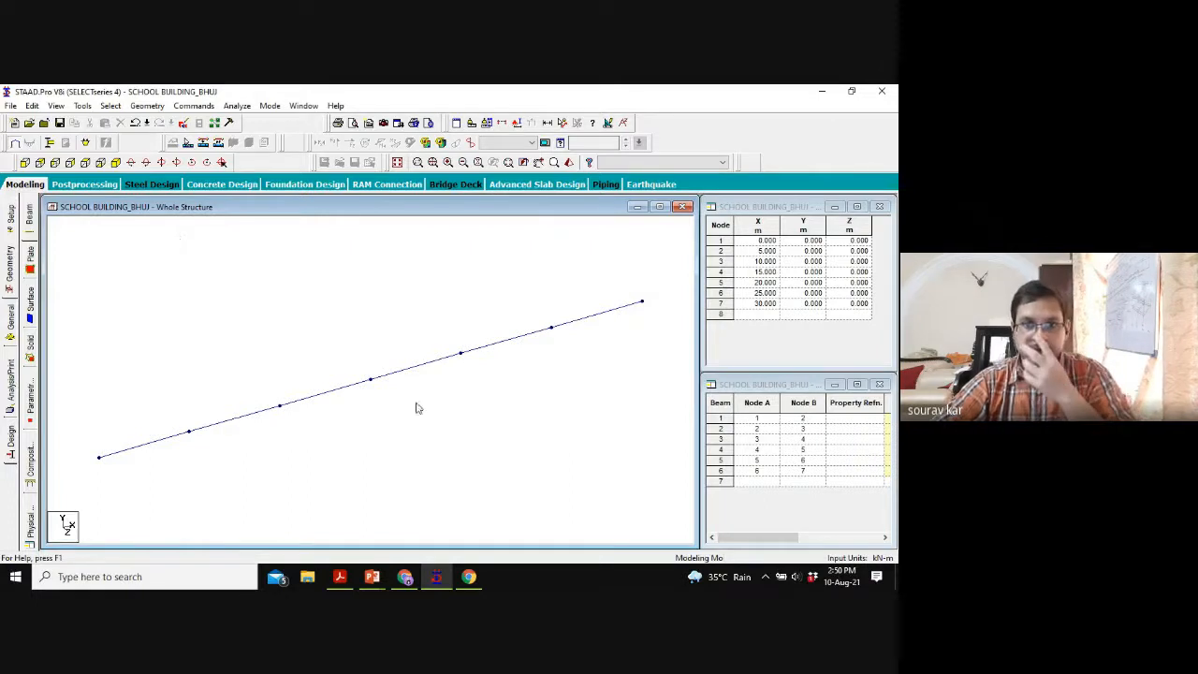
# Step: Set up a Translational Repeat of the six-beam row in the Z direction with two steps
pyautogui.scroll(-2, 414, 406)
pyautogui.moveTo(646, 294); pyautogui.dragTo(125, 479)
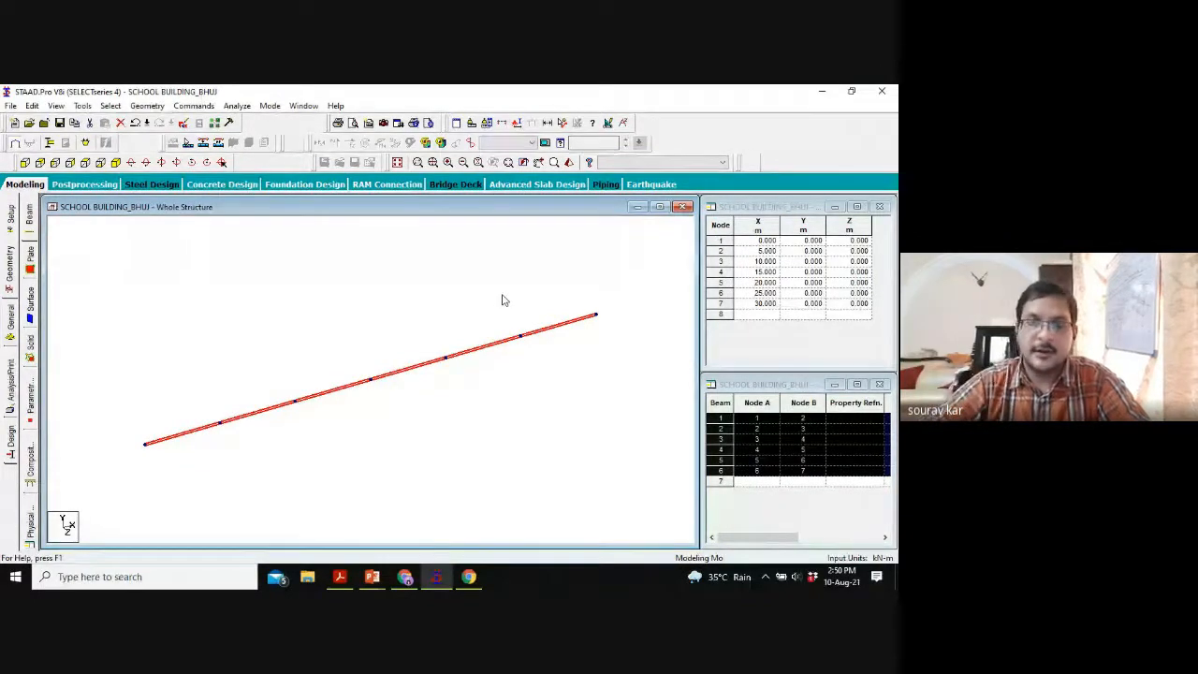
pyautogui.click(138, 109)
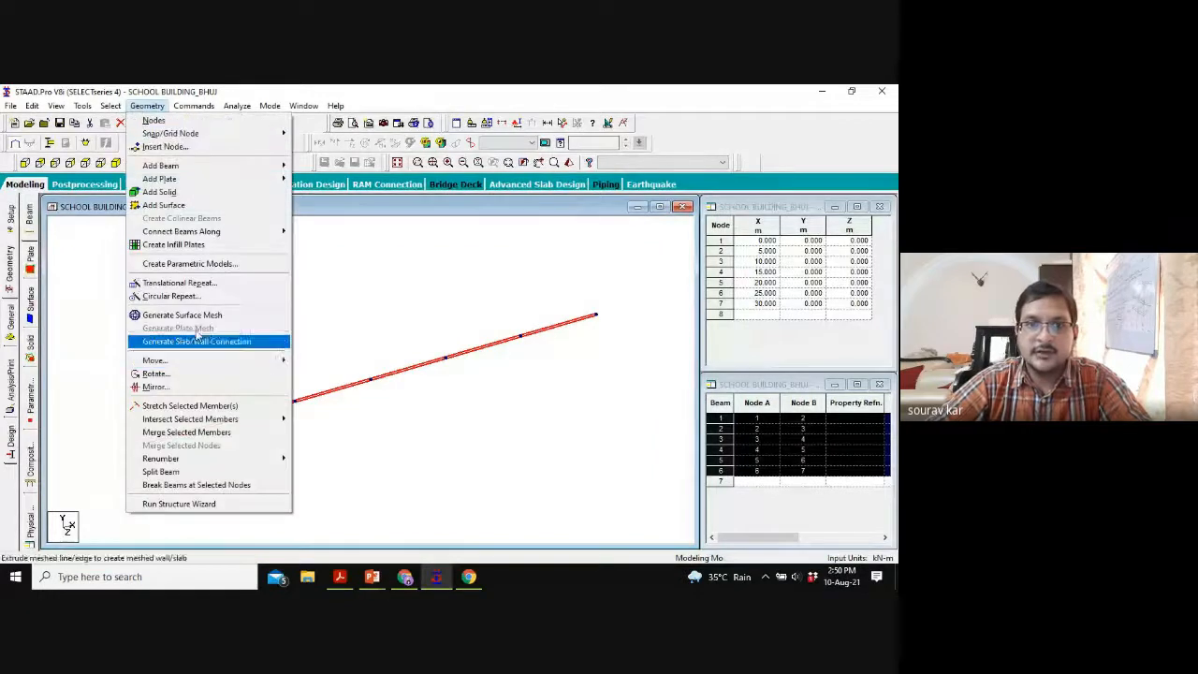
pyautogui.click(169, 284)
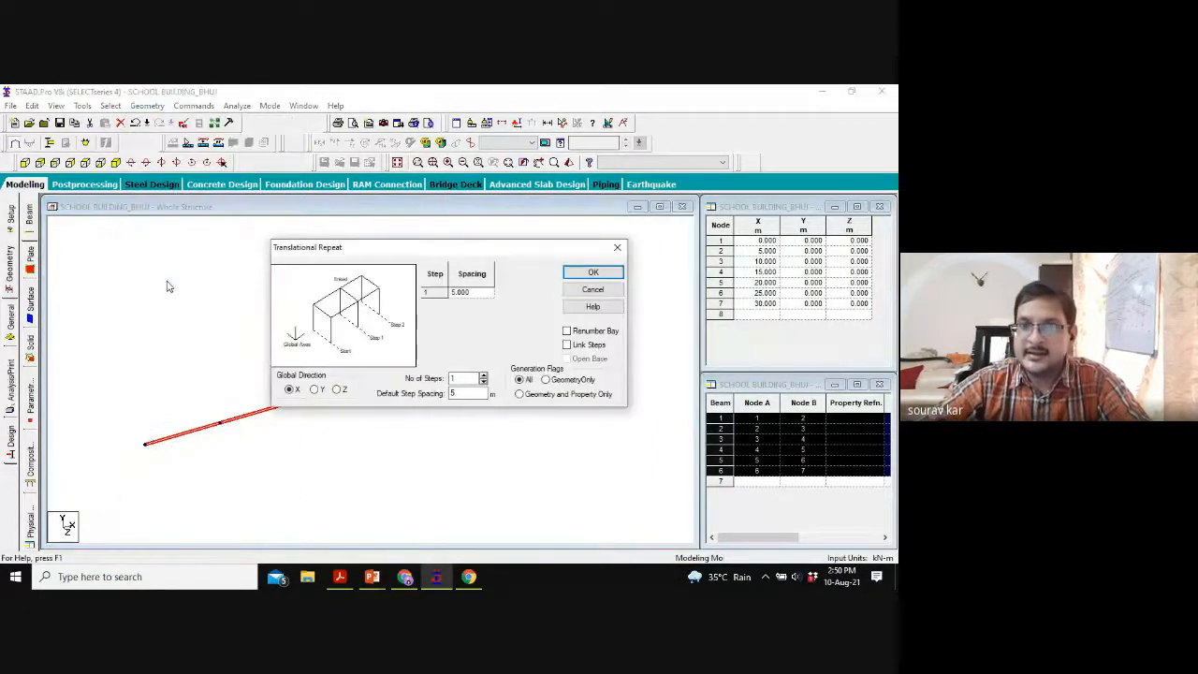
pyautogui.click(336, 389)
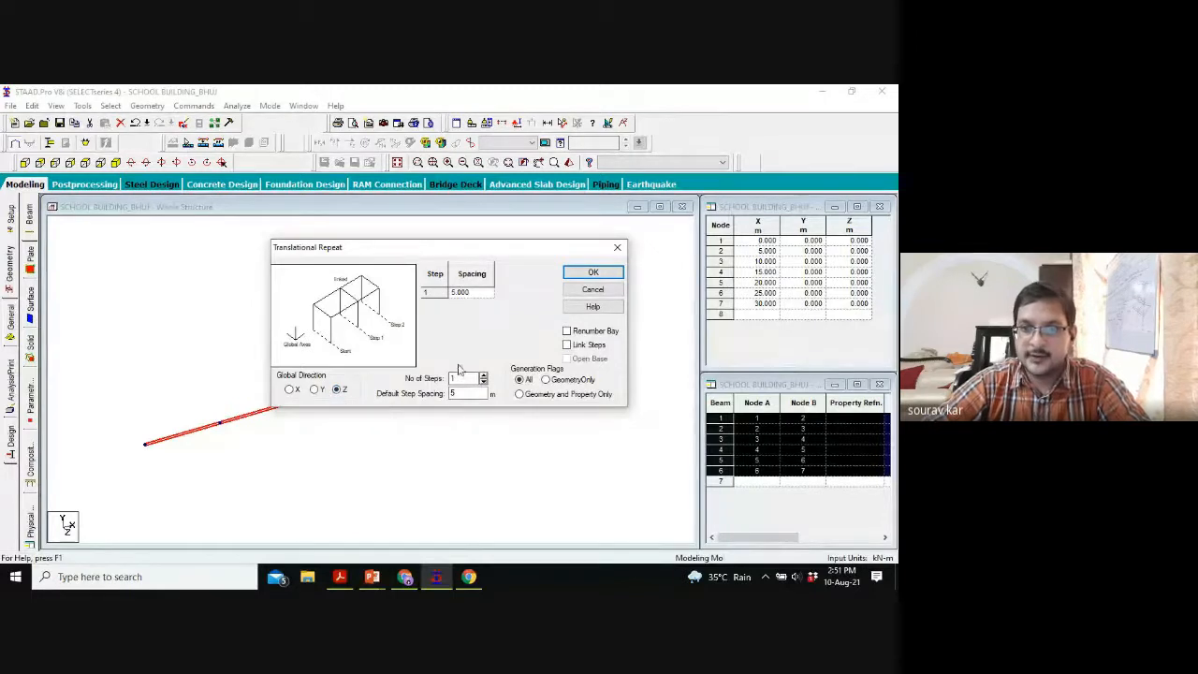
pyautogui.click(482, 376)
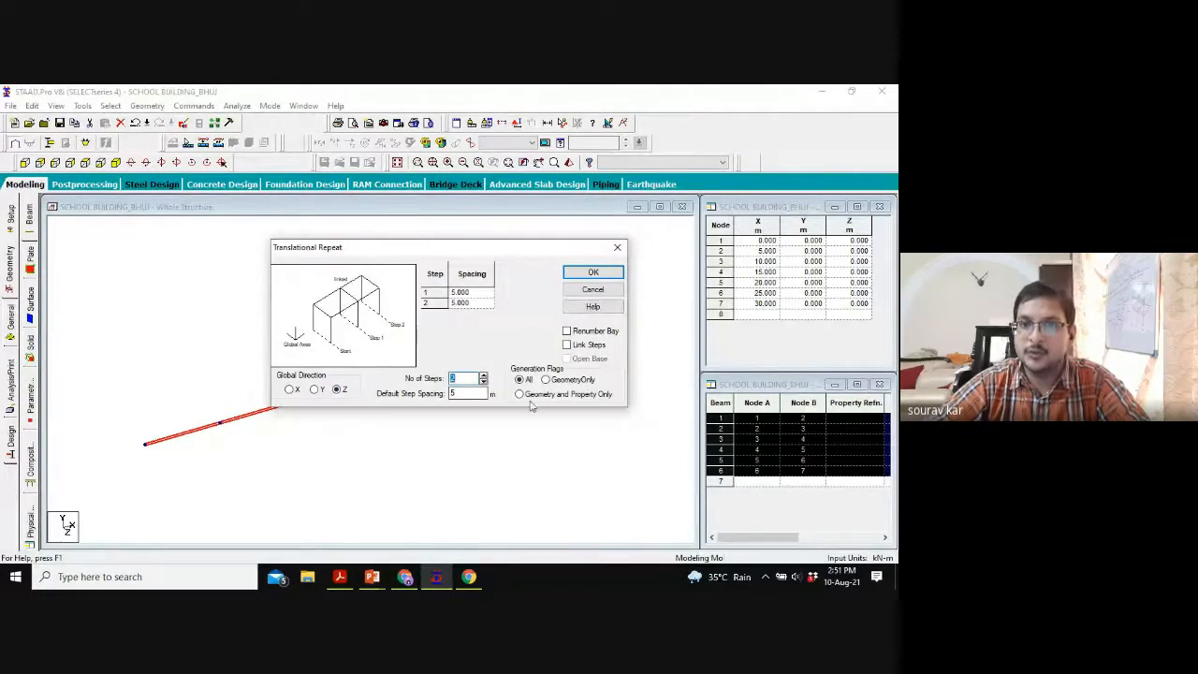
pyautogui.click(482, 295)
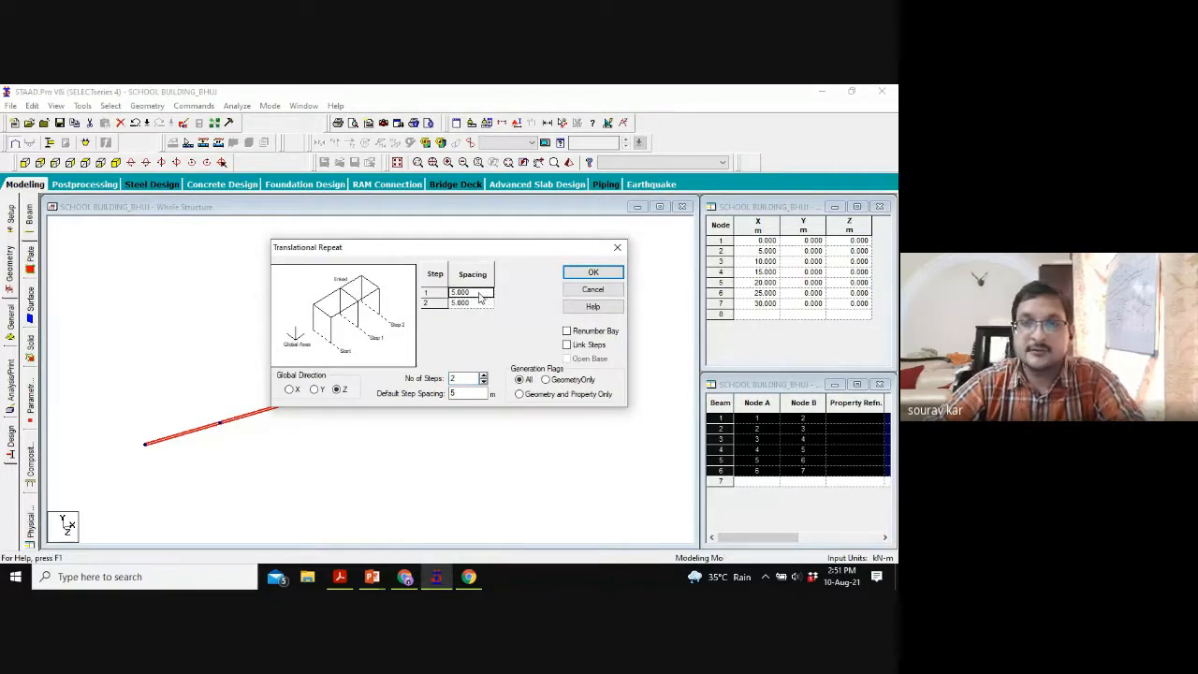
# Step: Switch to the EARTHQUAKE ANALYSIS presentation in PowerPoint and examine the transverse bay spacings on the problem statement plan in slide show
pyautogui.moveTo(371, 576)
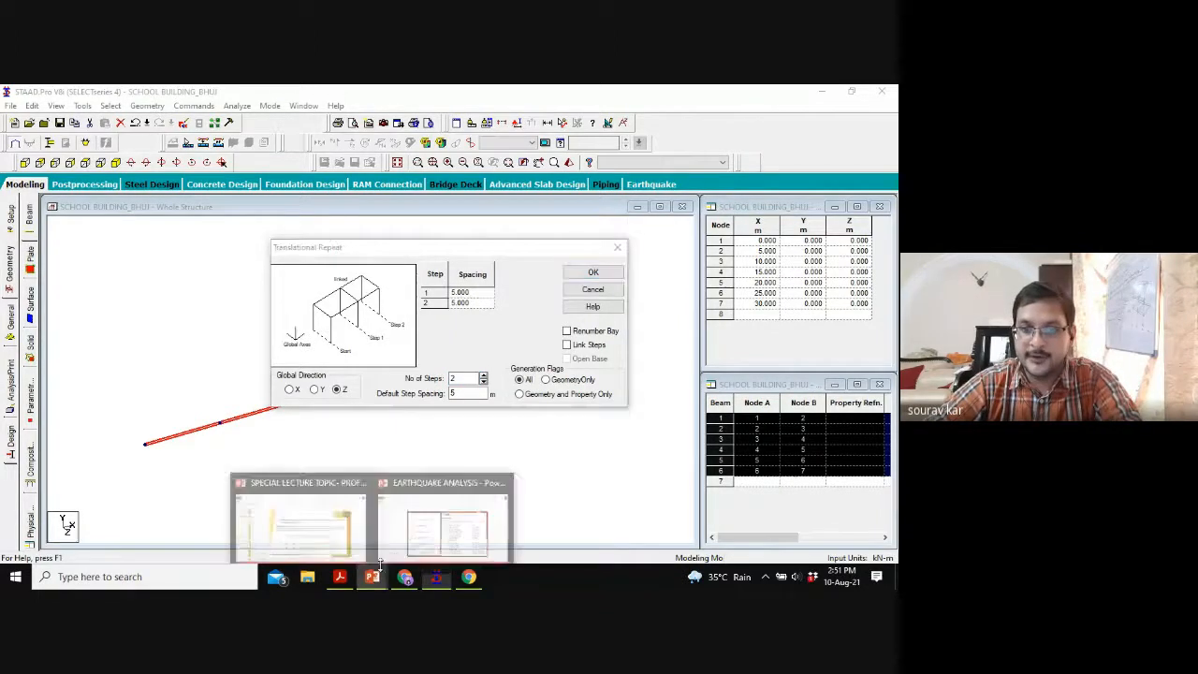
pyautogui.click(439, 519)
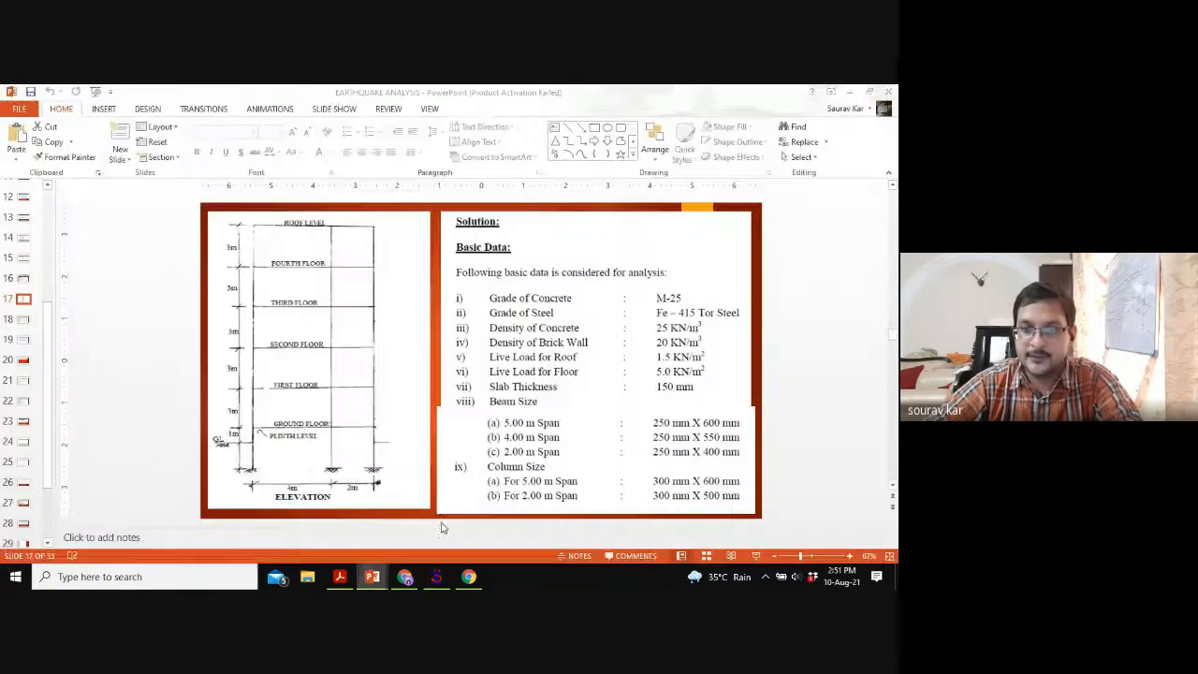
pyautogui.click(756, 556)
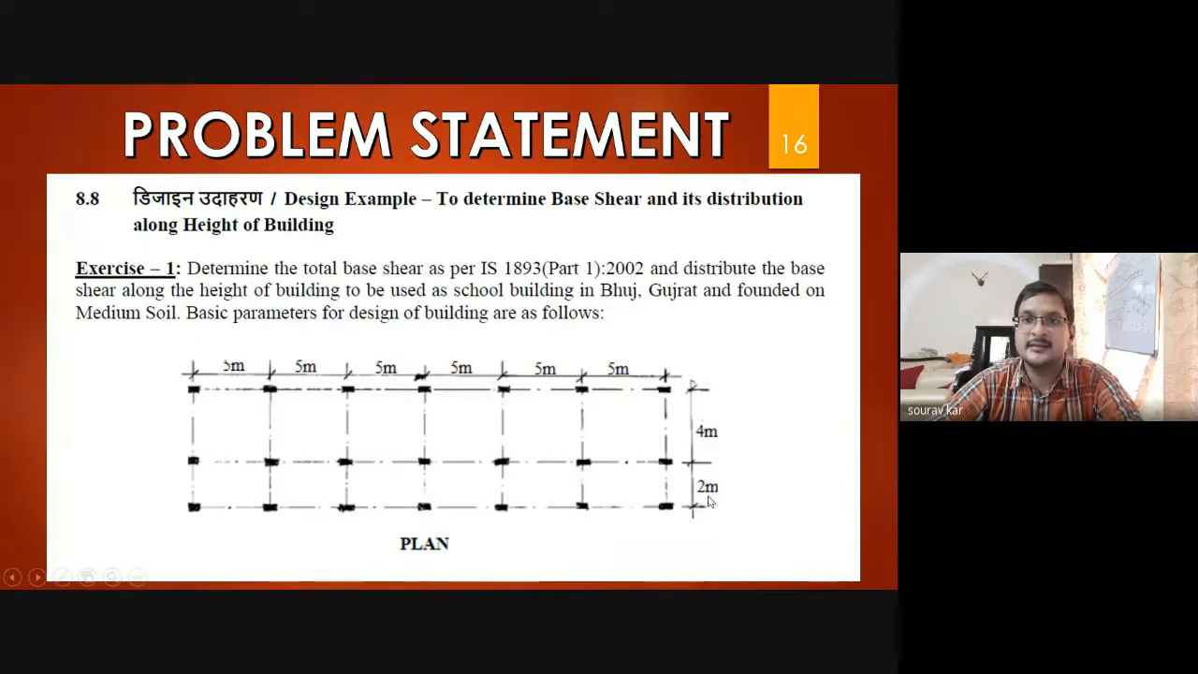
# Step: Leave the slide show, switch back to STAAD.Pro and generate the Z repeat with linked steps spaced 4 m and 2 m
pyautogui.press('Escape')
pyautogui.scroll(-1, 565, 513)
pyautogui.scroll(1, 565, 513)
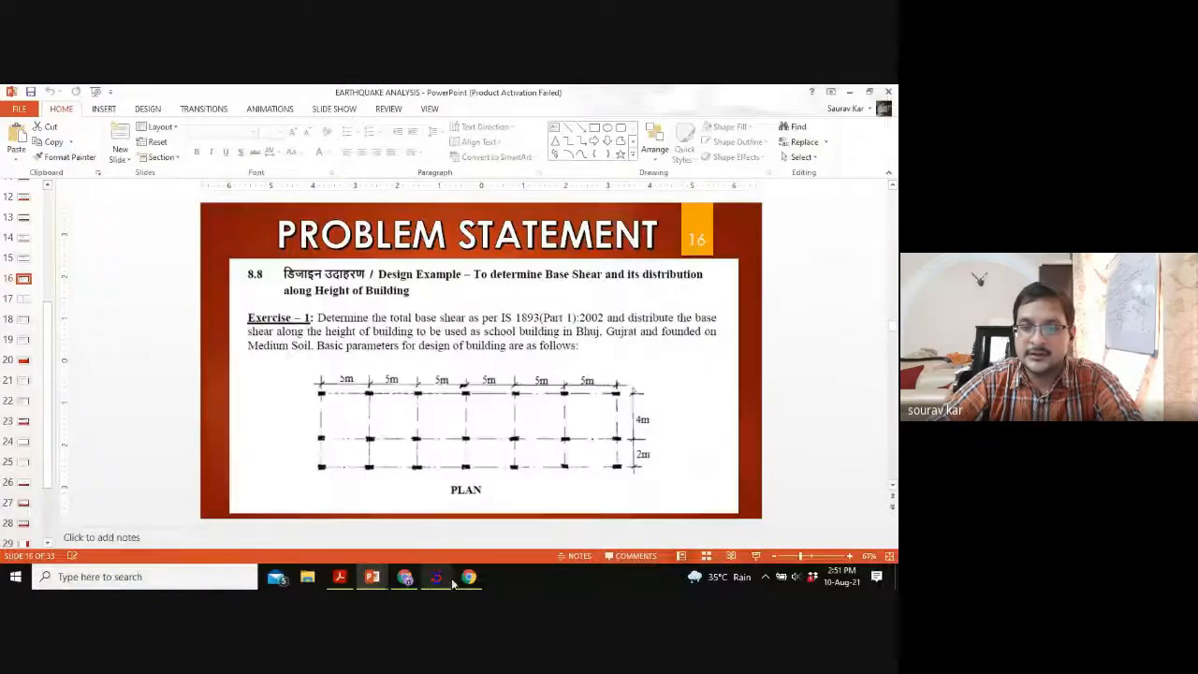
pyautogui.click(435, 577)
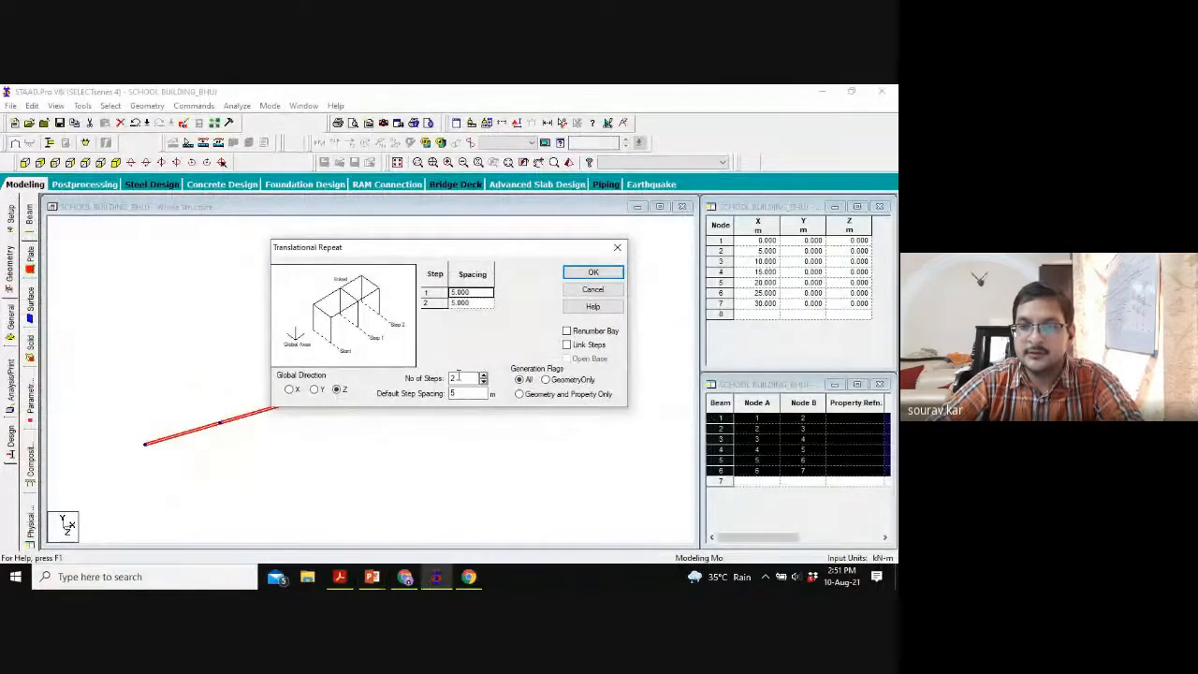
pyautogui.write('4')
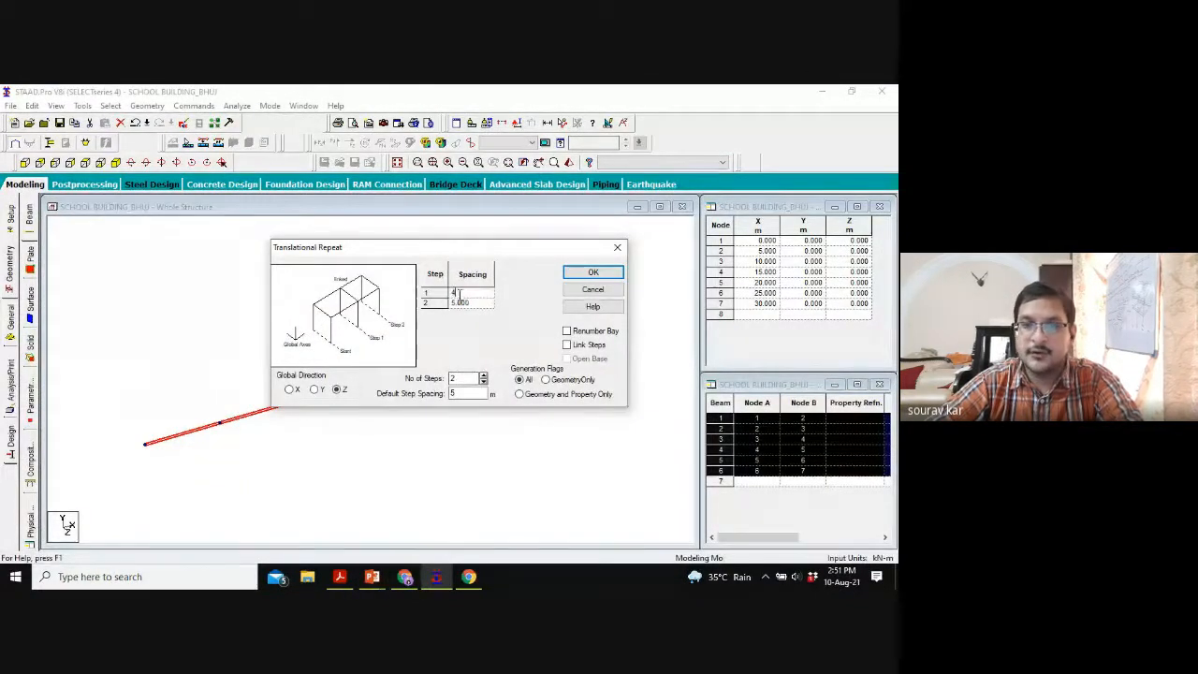
pyautogui.click(474, 305)
pyautogui.write('4')
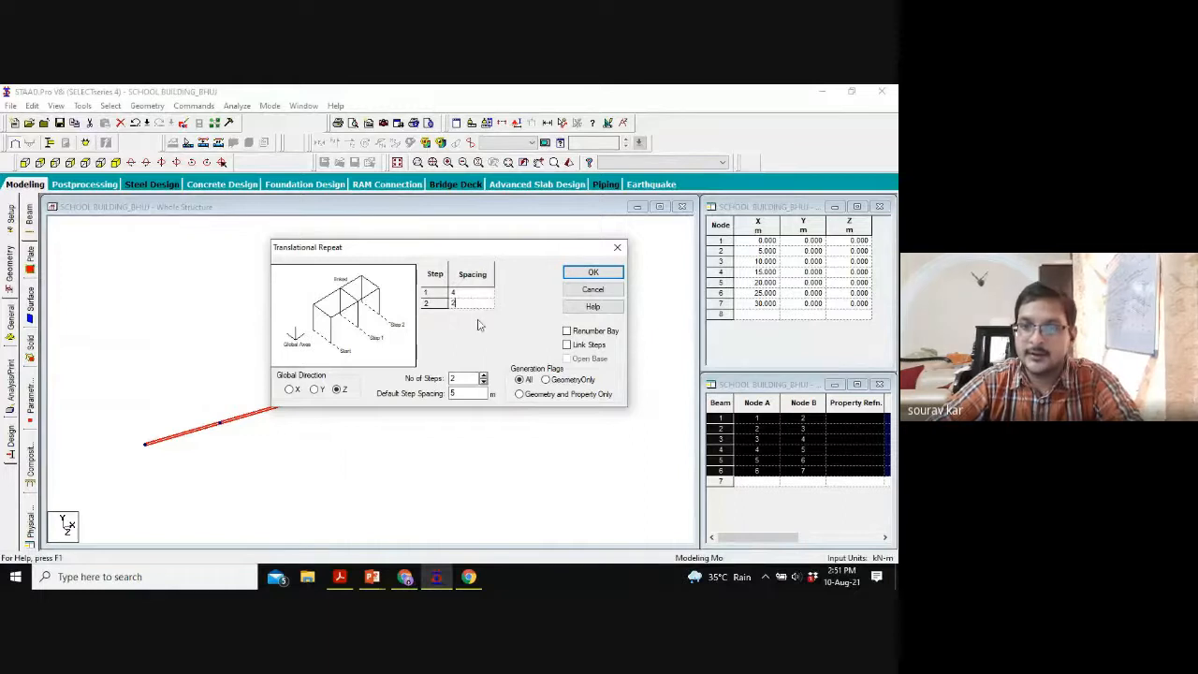
pyautogui.click(567, 346)
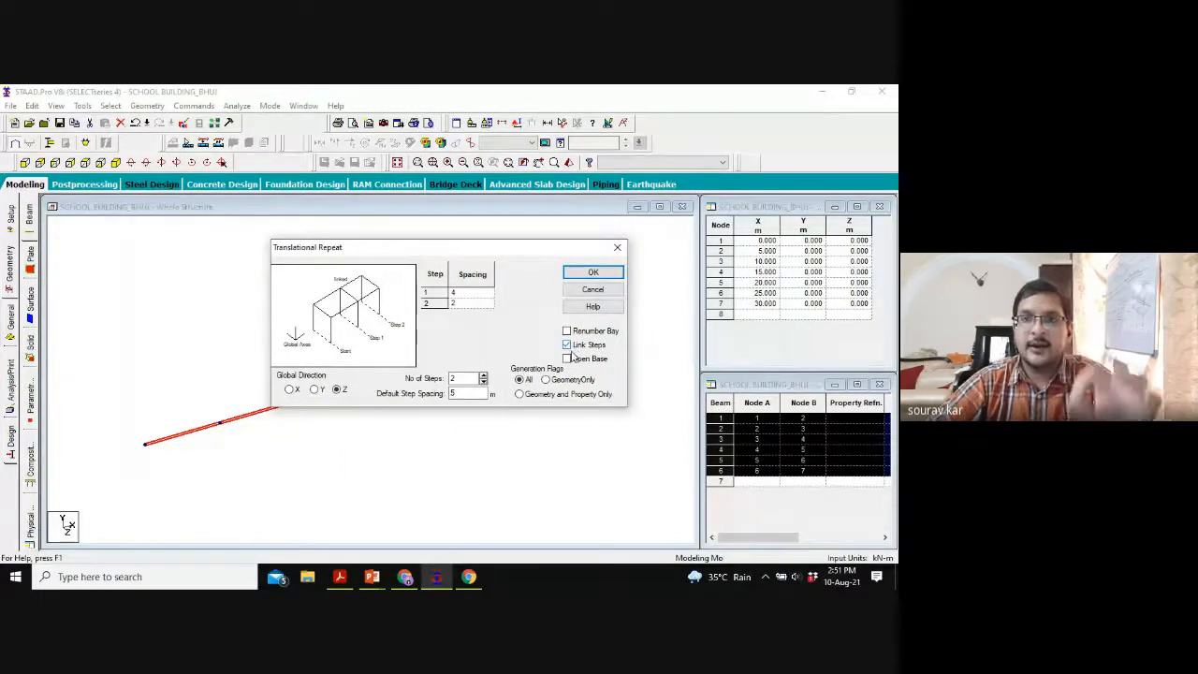
pyautogui.click(610, 271)
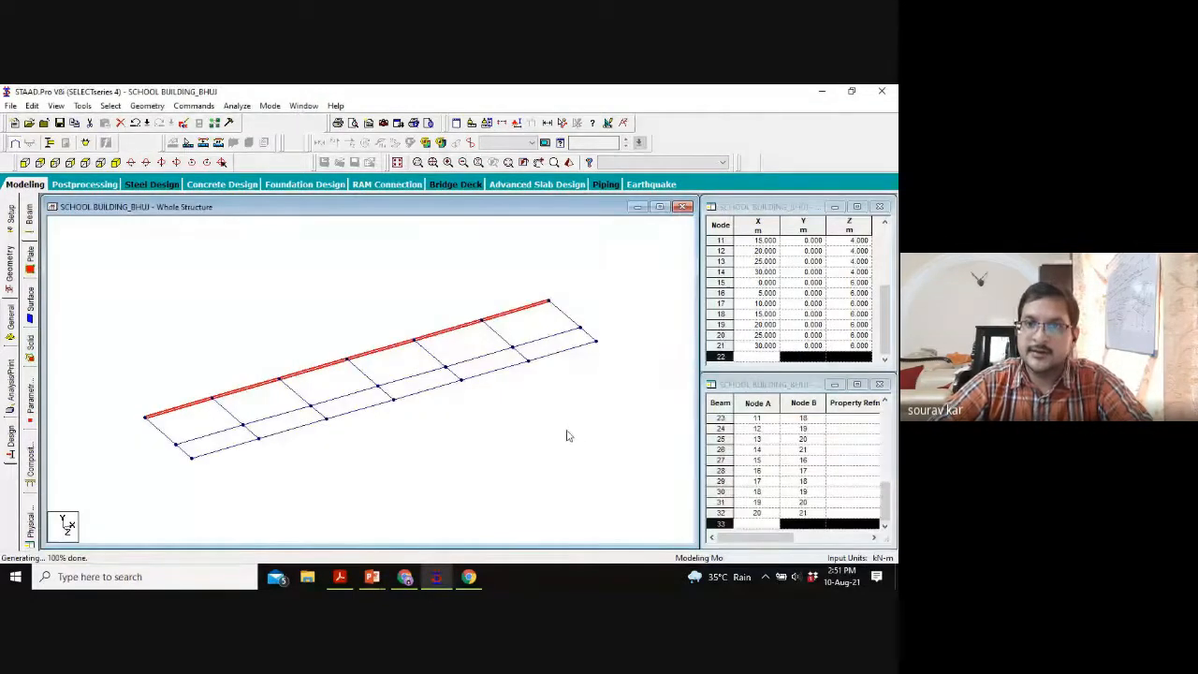
# Step: Repeat the whole base grid once in the Y direction with a 1 m linked step, and clear the selection
pyautogui.moveTo(596, 273); pyautogui.dragTo(153, 455)
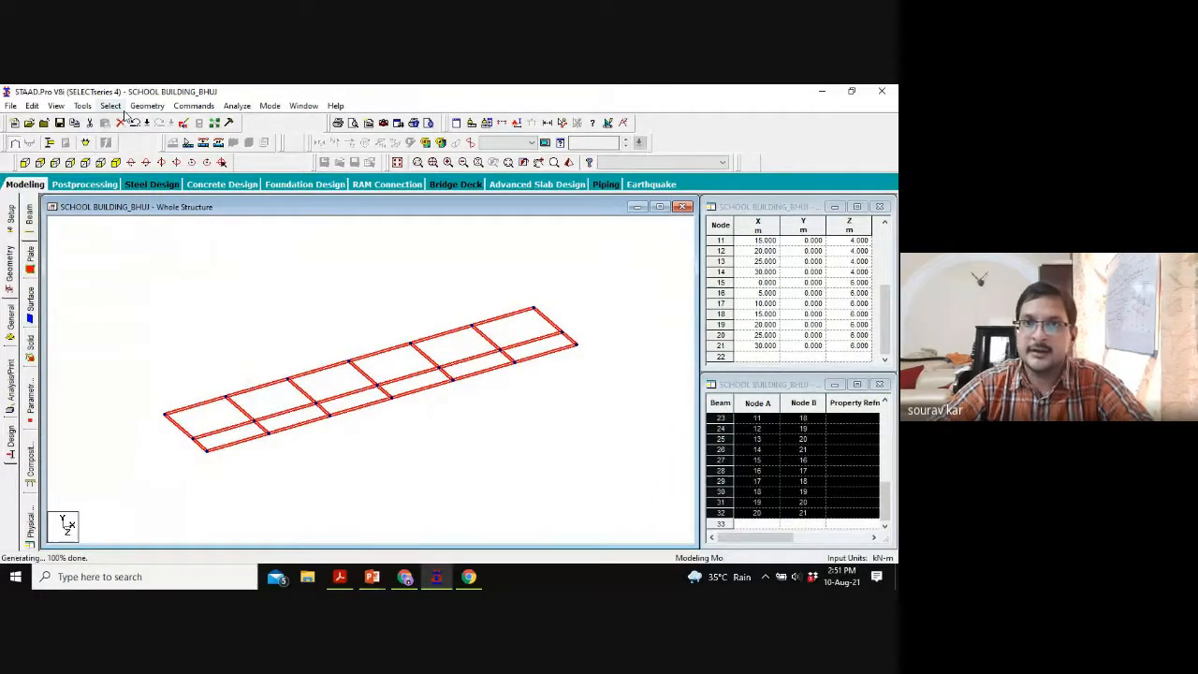
pyautogui.click(138, 107)
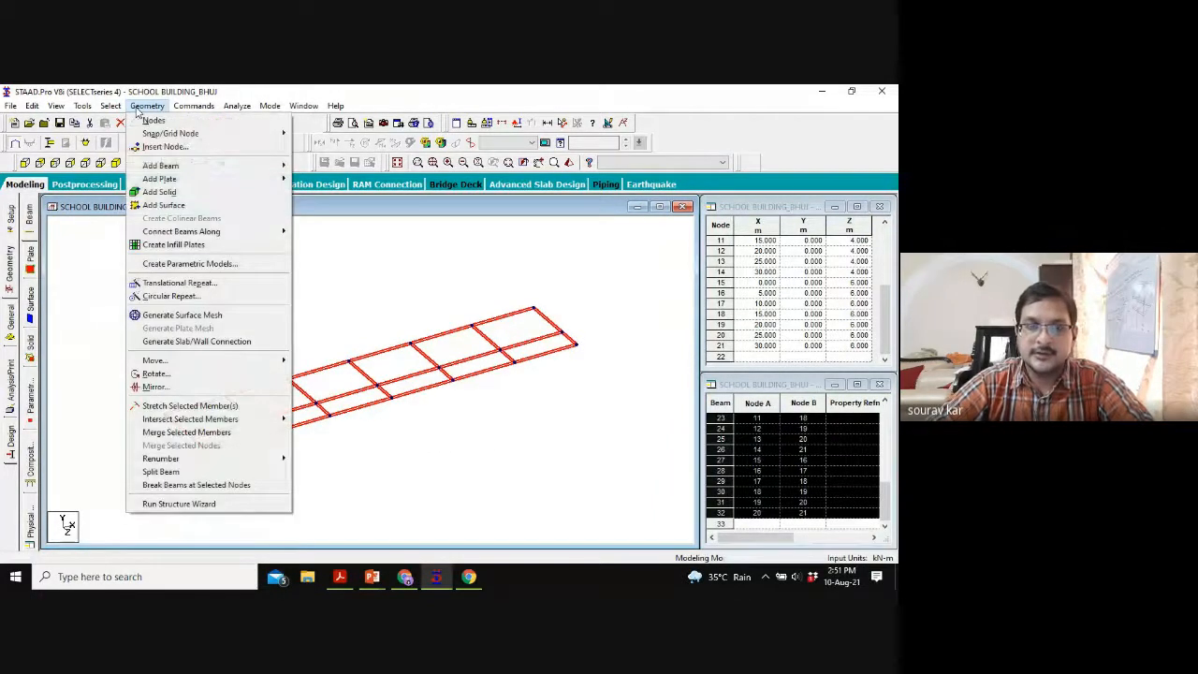
pyautogui.click(168, 283)
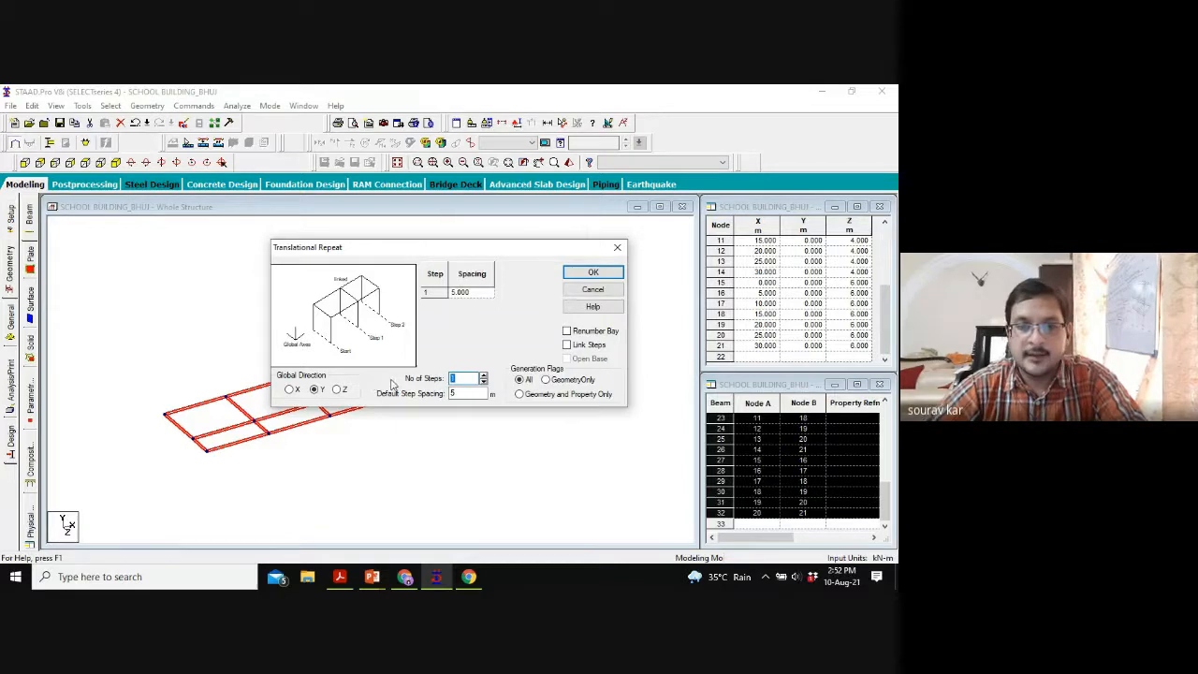
pyautogui.moveTo(456, 396); pyautogui.dragTo(377, 401)
pyautogui.write('1')
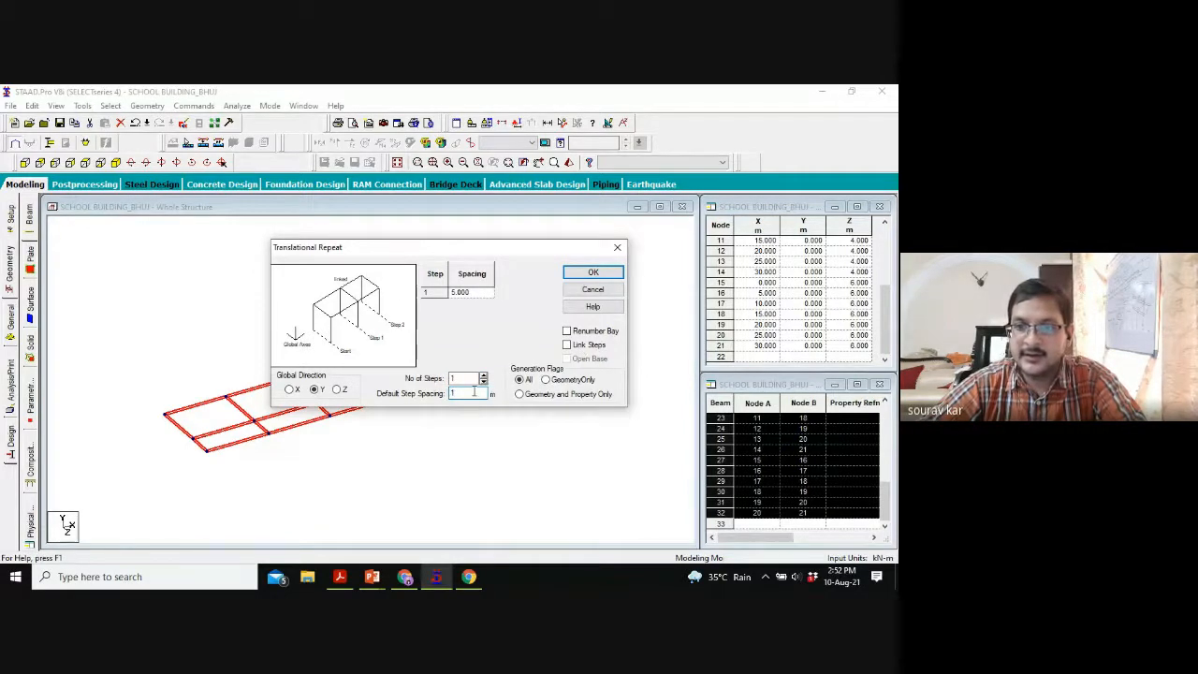
pyautogui.click(467, 290)
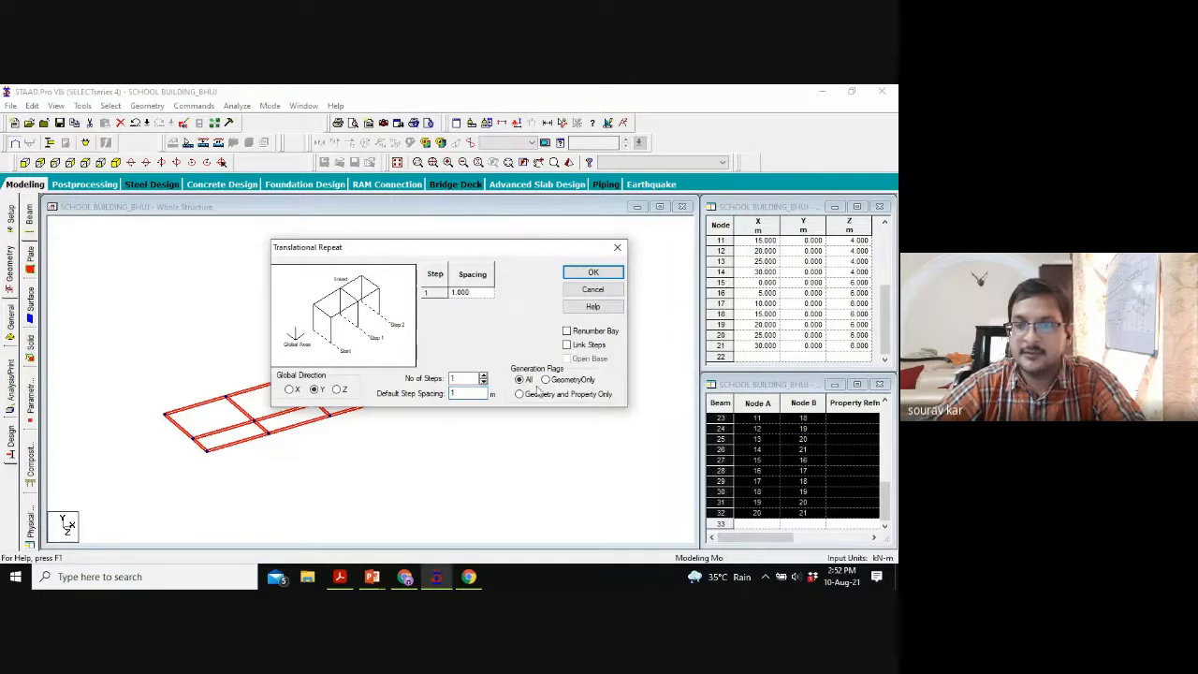
pyautogui.click(589, 273)
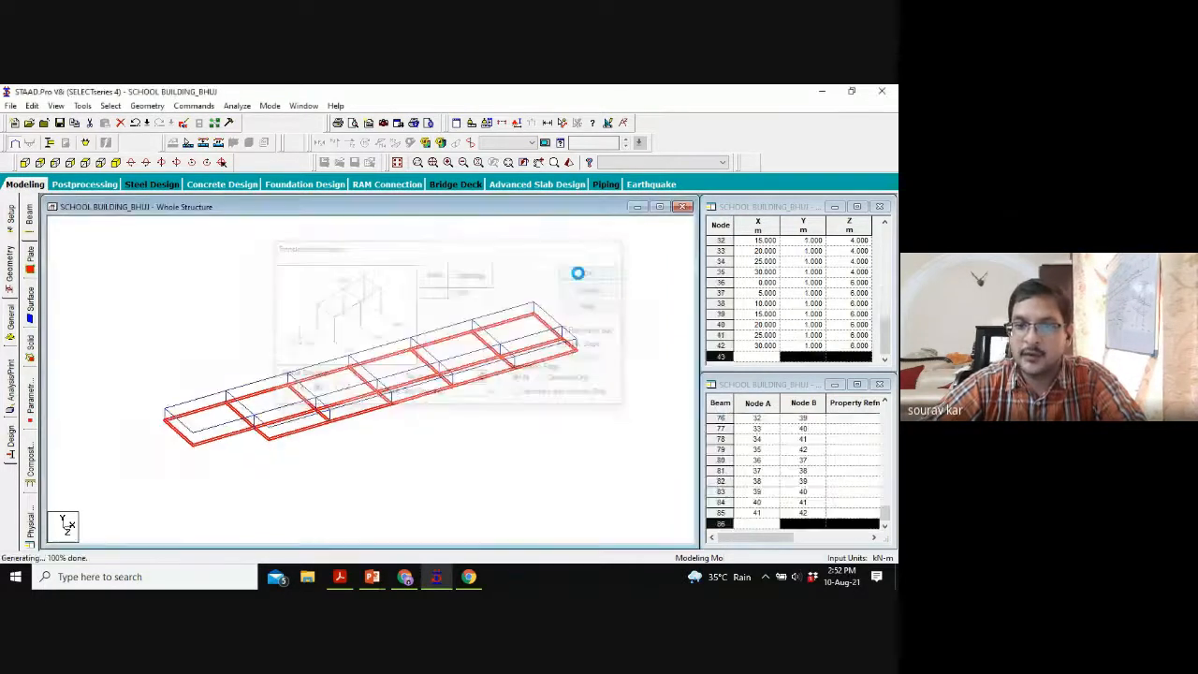
pyautogui.click(308, 293)
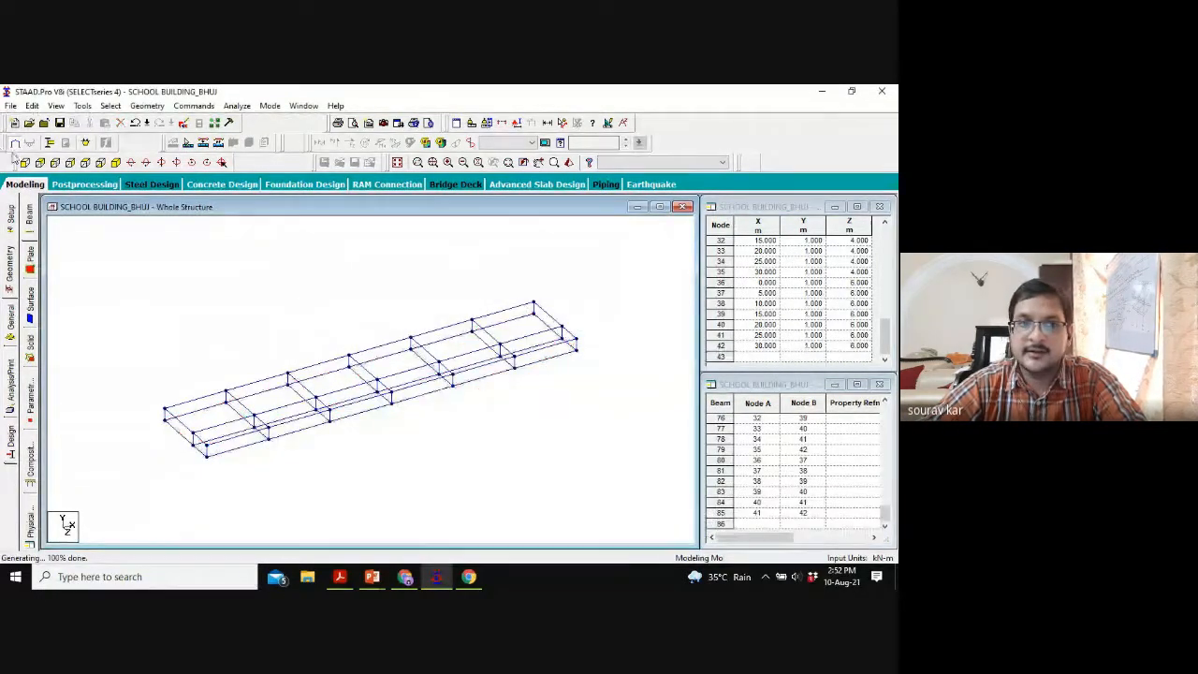
# Step: Repeat only the upper grid at 1 m height in the Y direction with five linked steps of 3 m, and clear the selection
pyautogui.click(25, 162)
pyautogui.moveTo(592, 356); pyautogui.dragTo(146, 380)
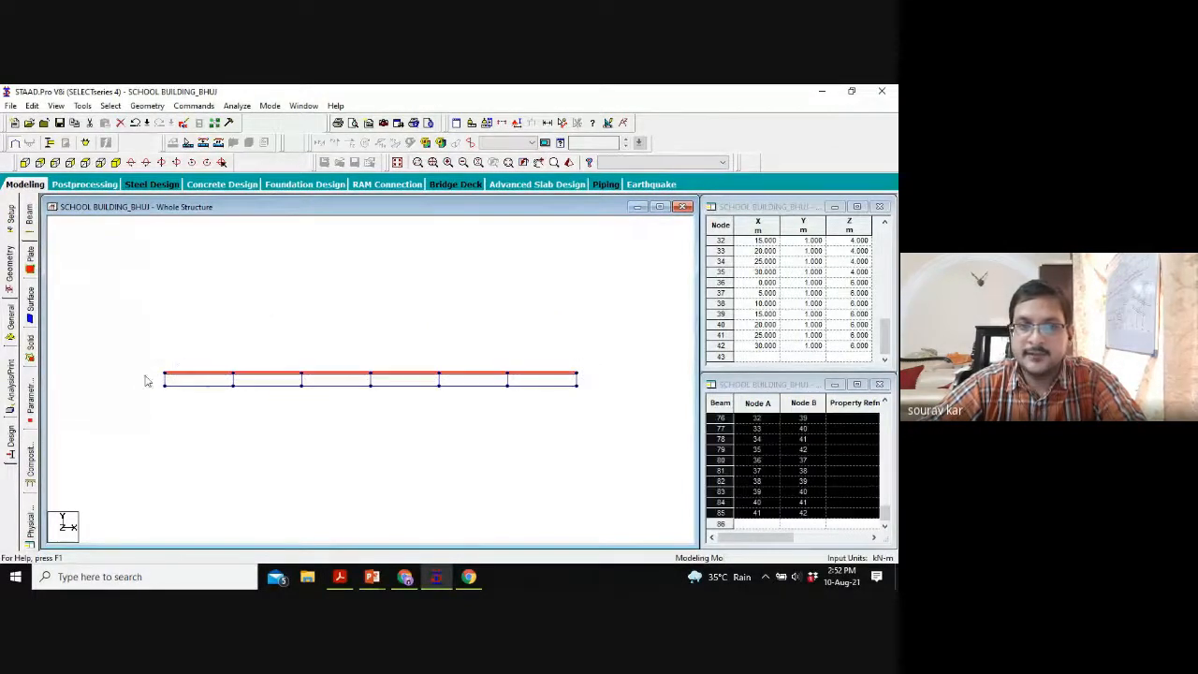
pyautogui.click(121, 163)
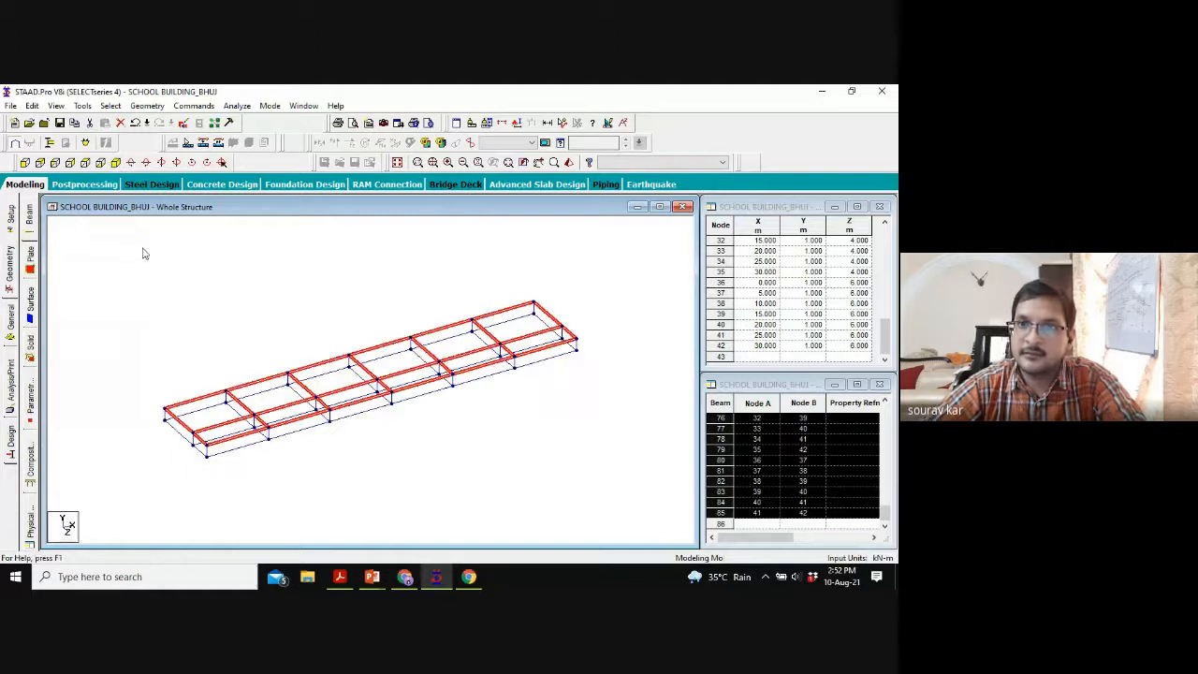
pyautogui.click(147, 106)
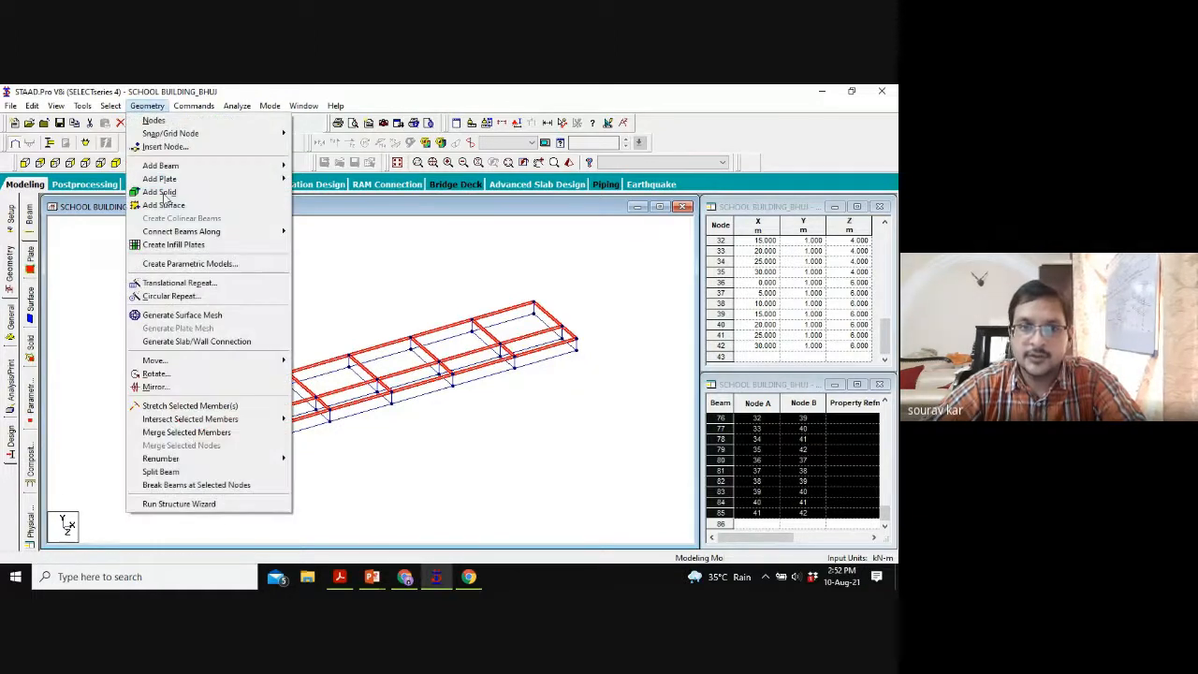
pyautogui.click(160, 283)
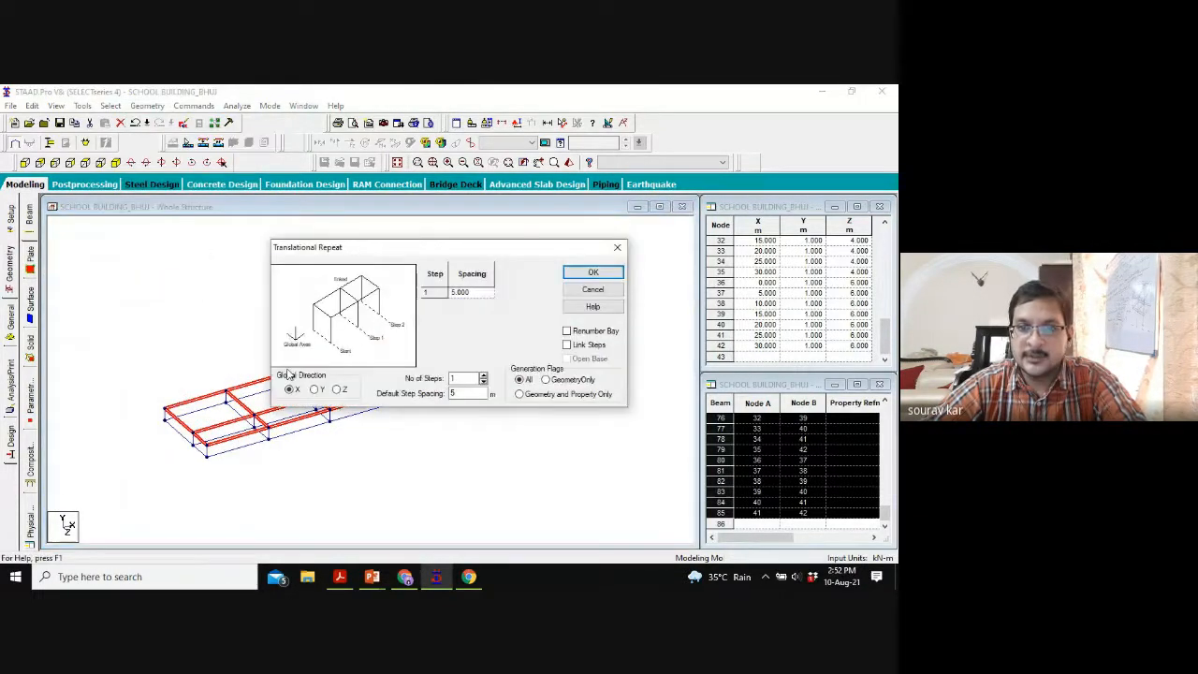
pyautogui.click(315, 390)
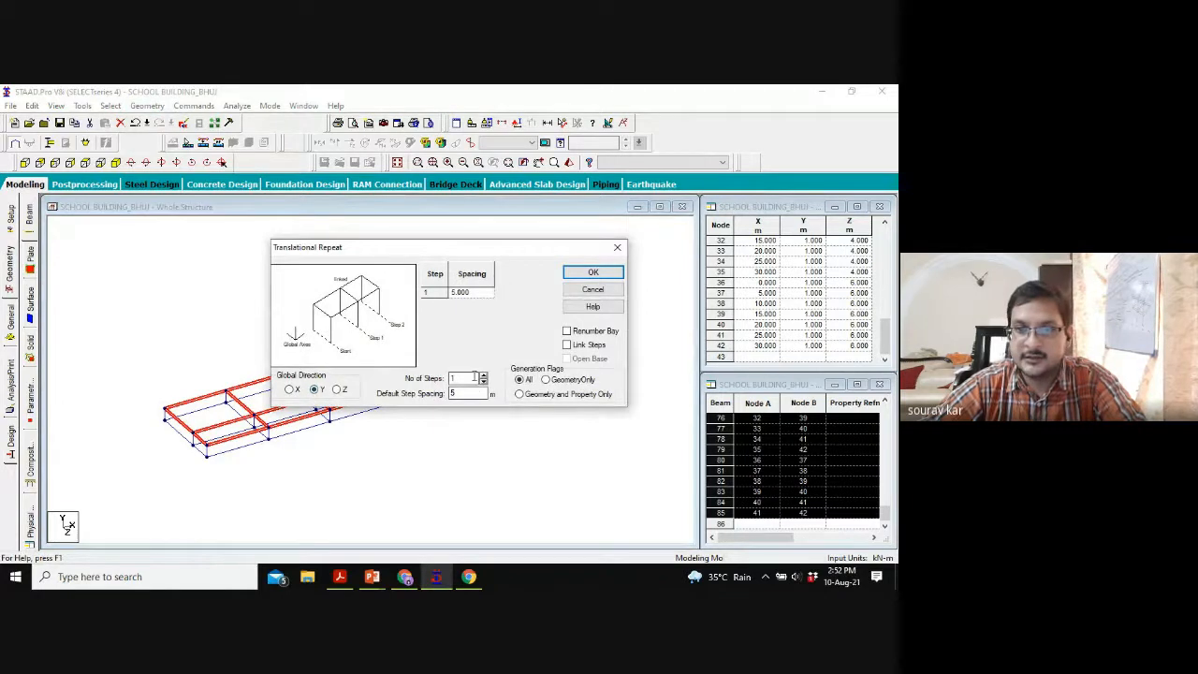
pyautogui.doubleClick(453, 378)
pyautogui.write('5')
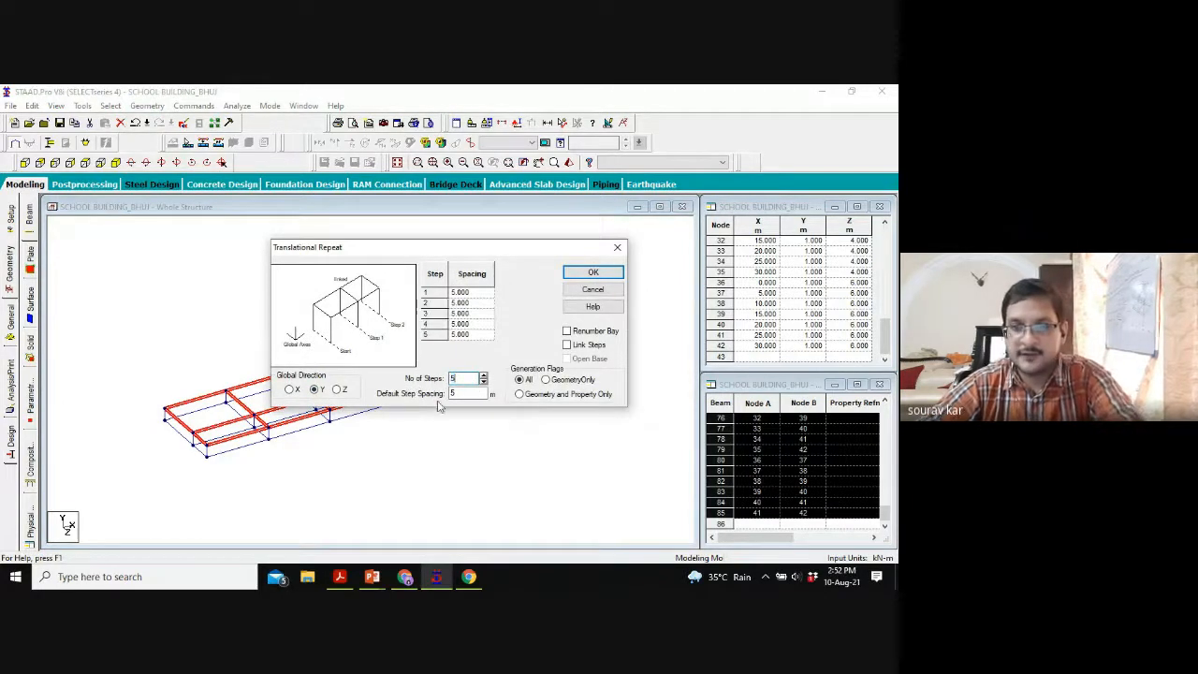
pyautogui.press('Tab')
pyautogui.write('3')
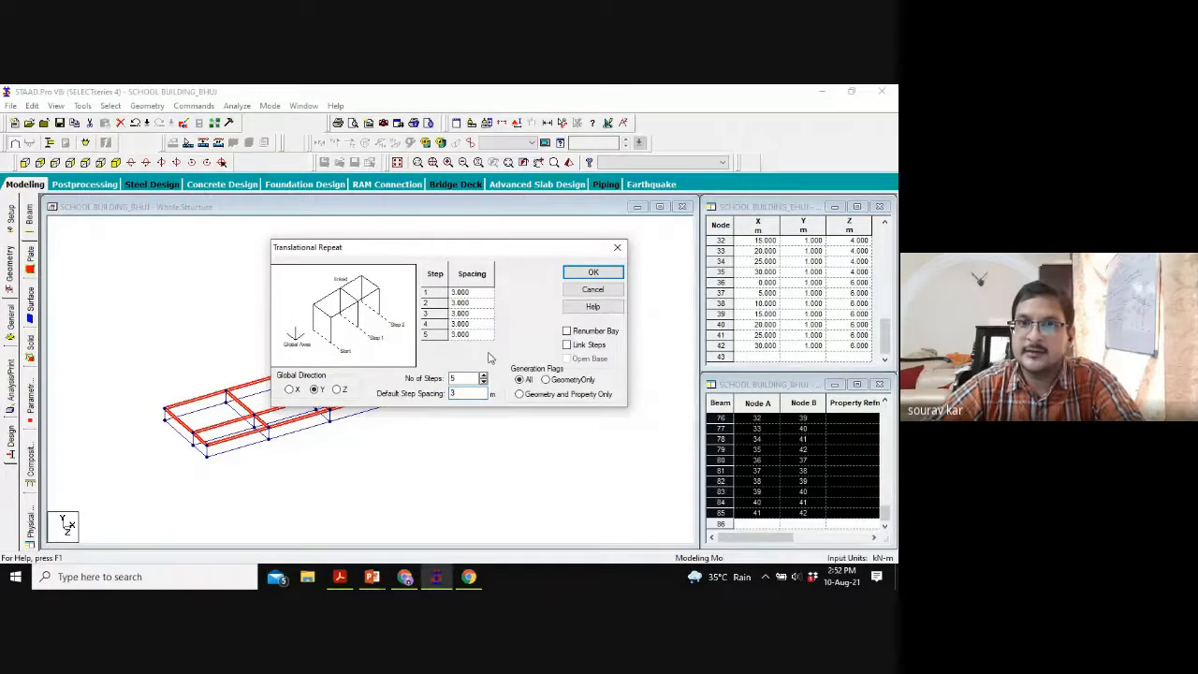
pyautogui.click(578, 345)
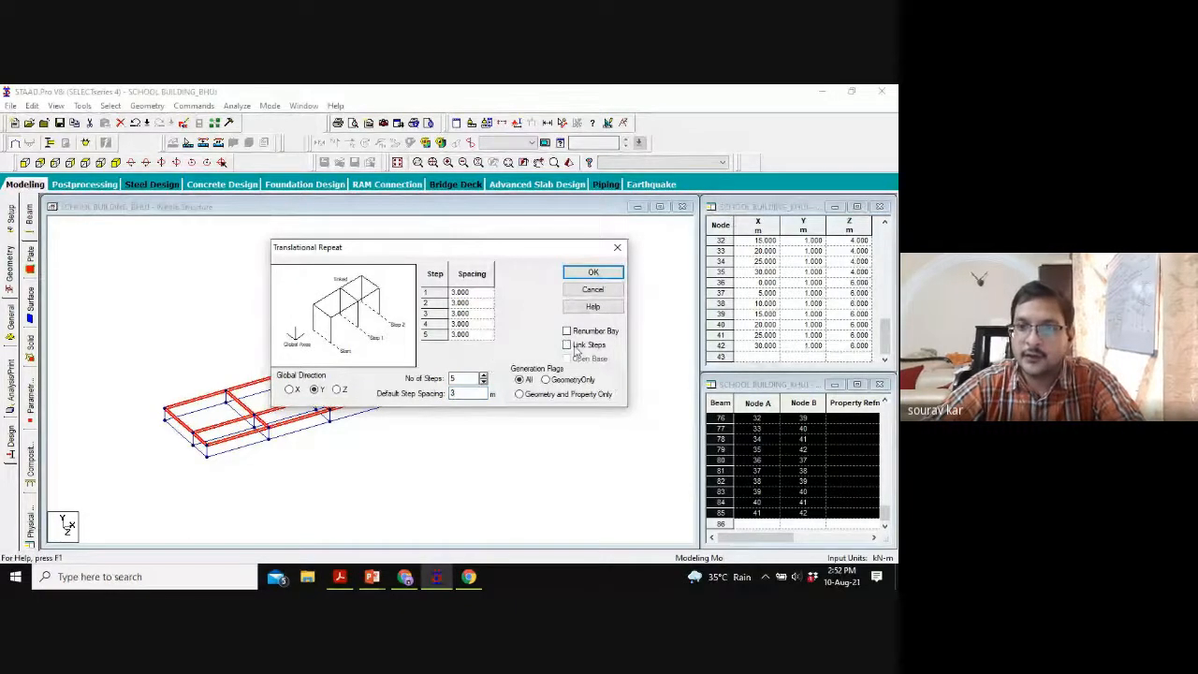
pyautogui.click(593, 272)
pyautogui.scroll(2, 514, 361)
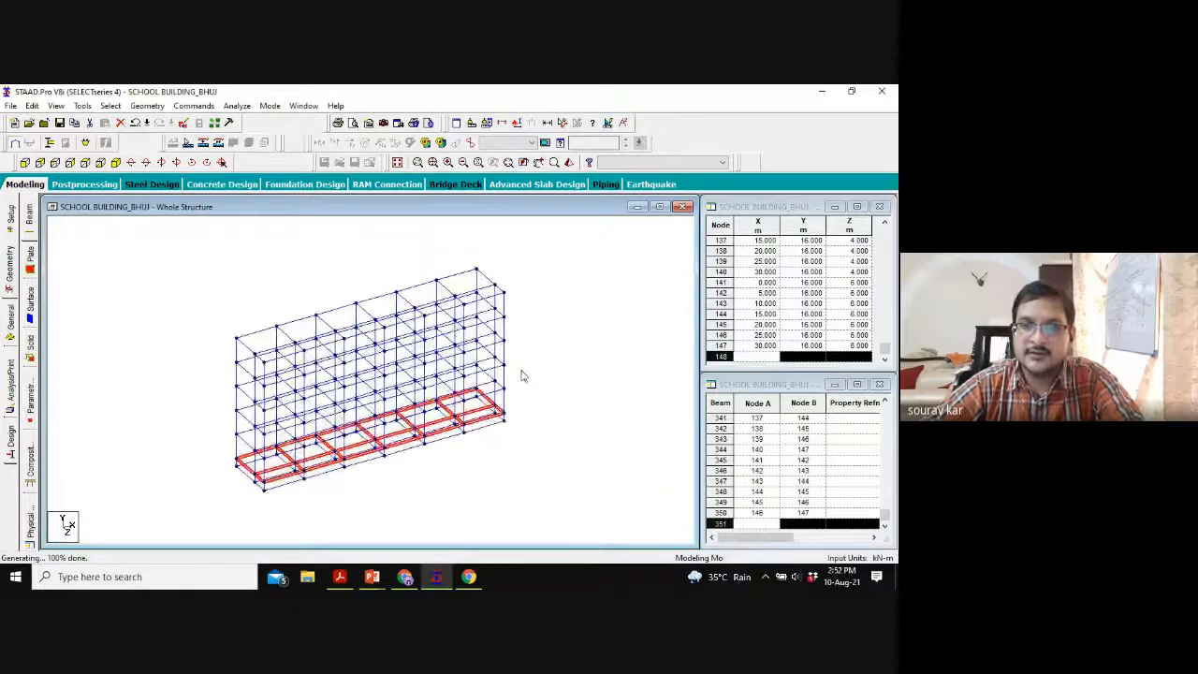
pyautogui.click(581, 362)
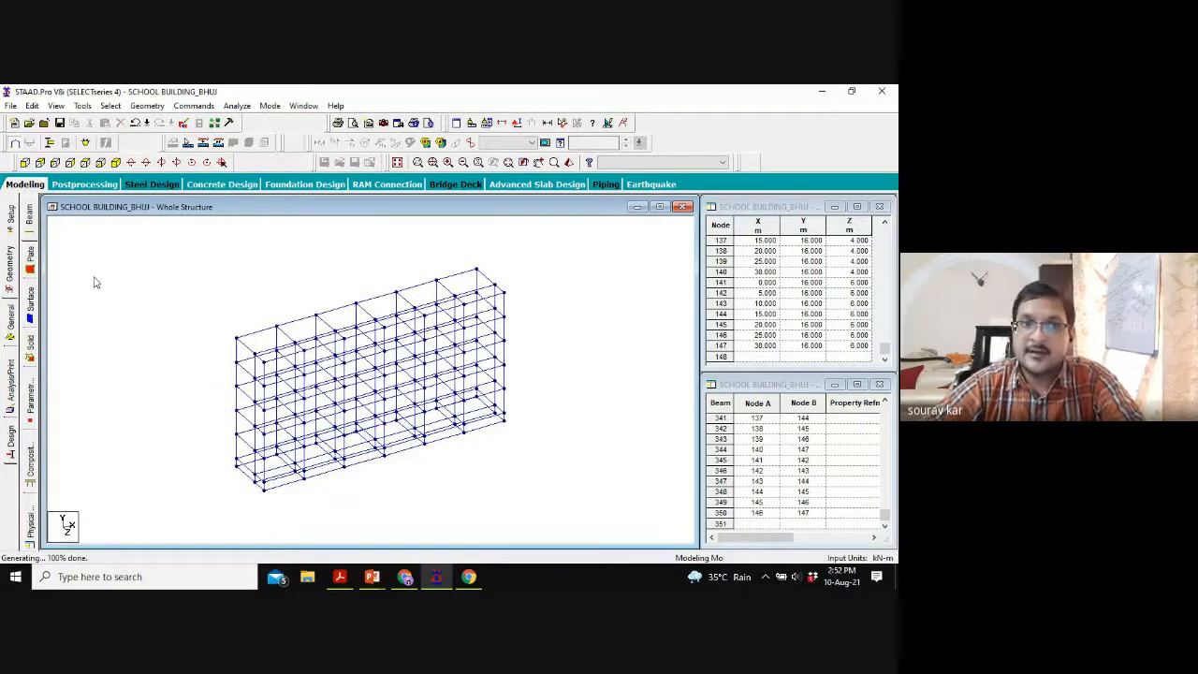
# Step: Delete the horizontal beams at the base level, keeping the short 1 m columns, and accept the auto save
pyautogui.click(24, 162)
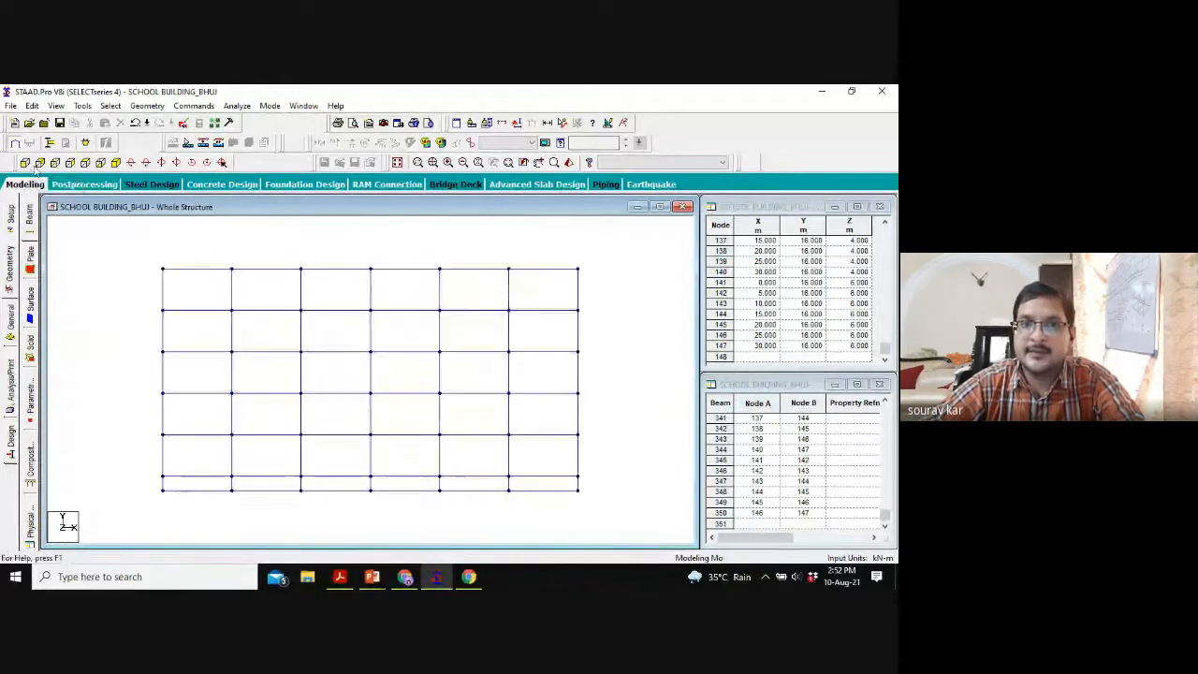
pyautogui.scroll(1, 540, 481)
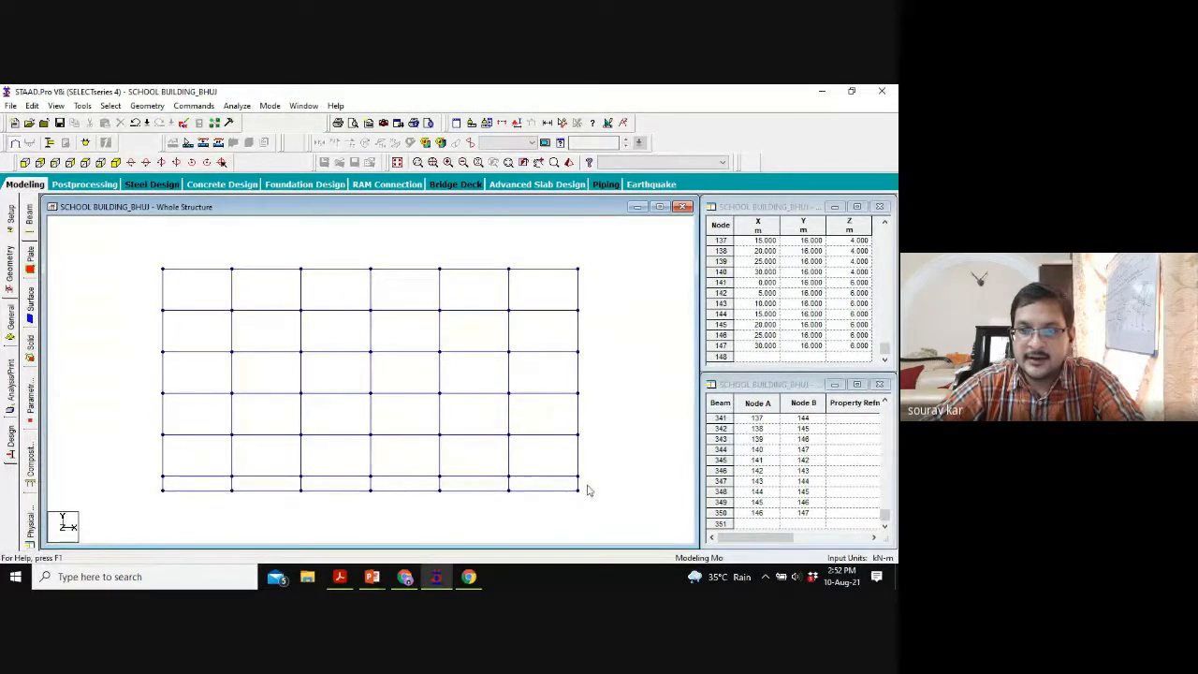
pyautogui.moveTo(593, 475); pyautogui.dragTo(139, 508)
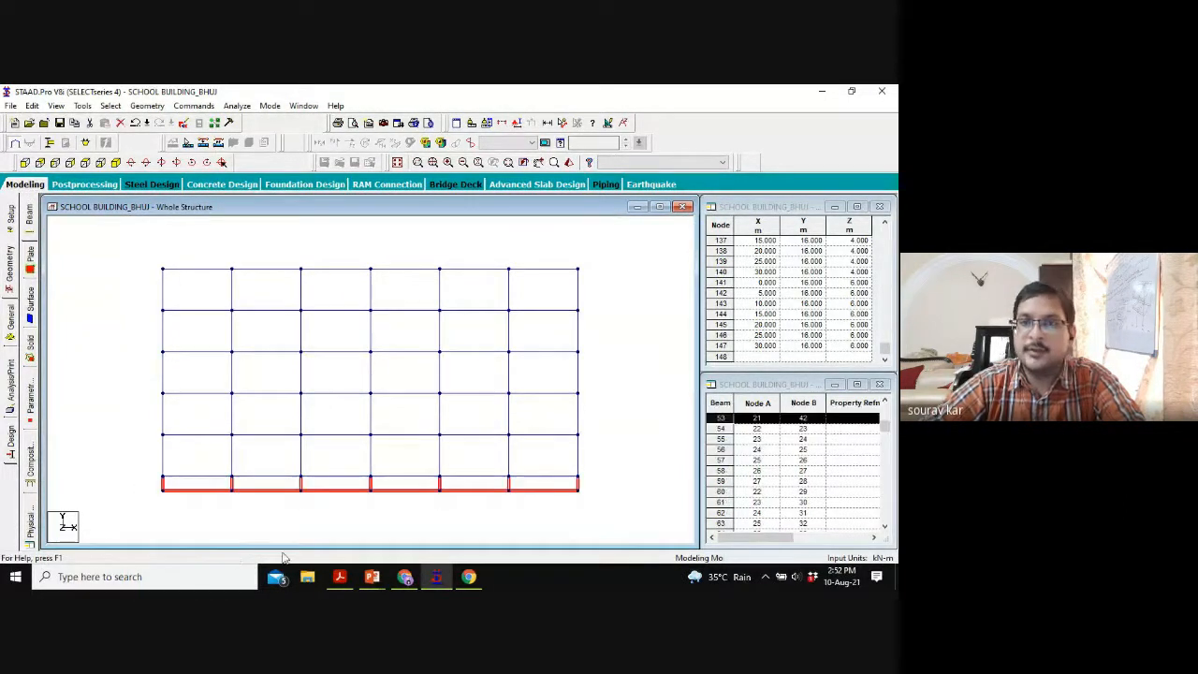
pyautogui.scroll(2, 302, 510)
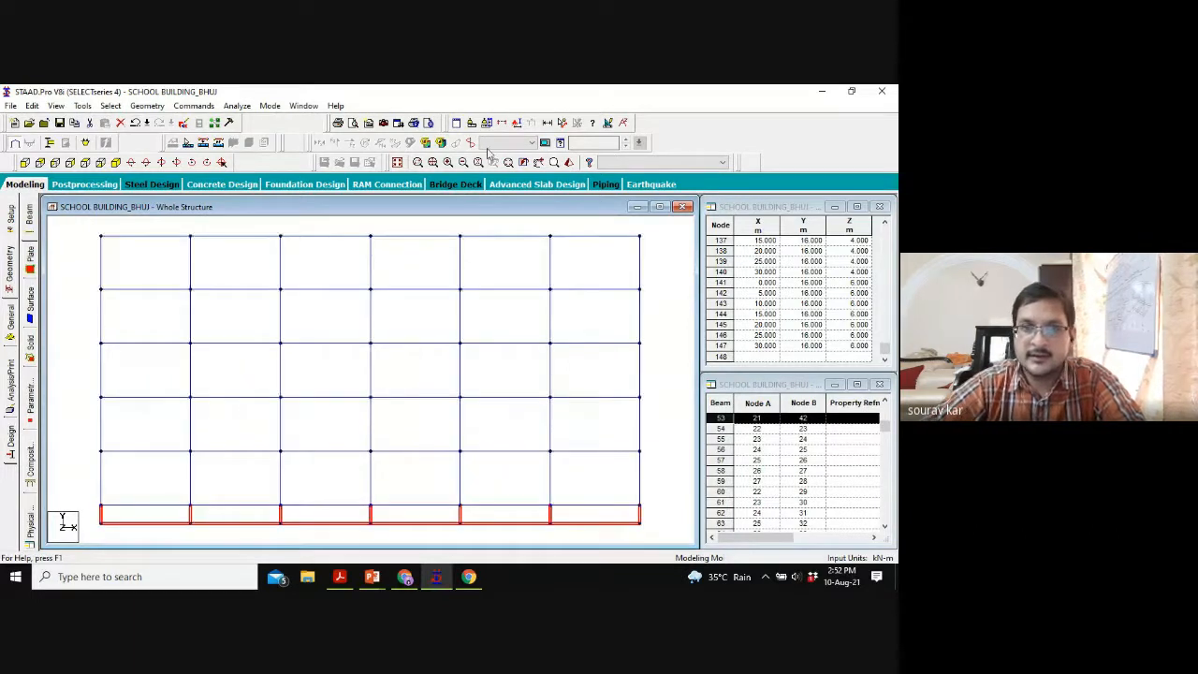
pyautogui.click(540, 162)
pyautogui.moveTo(422, 359); pyautogui.dragTo(414, 334)
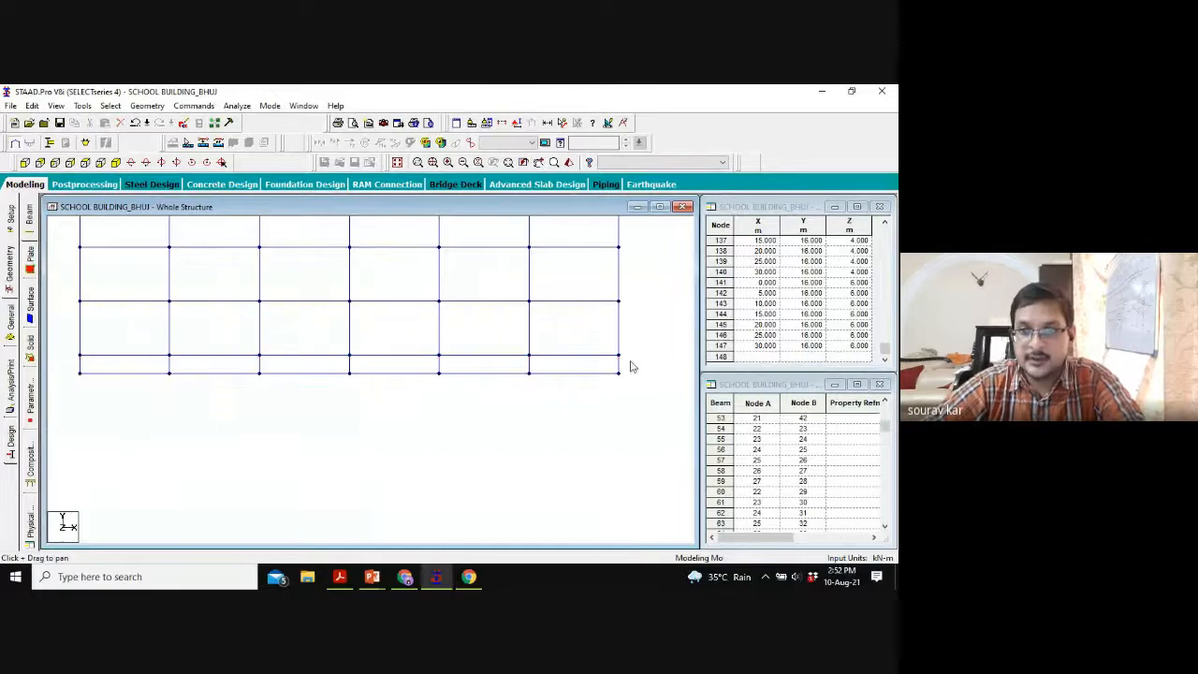
pyautogui.moveTo(632, 367); pyautogui.dragTo(61, 384)
pyautogui.click(114, 162)
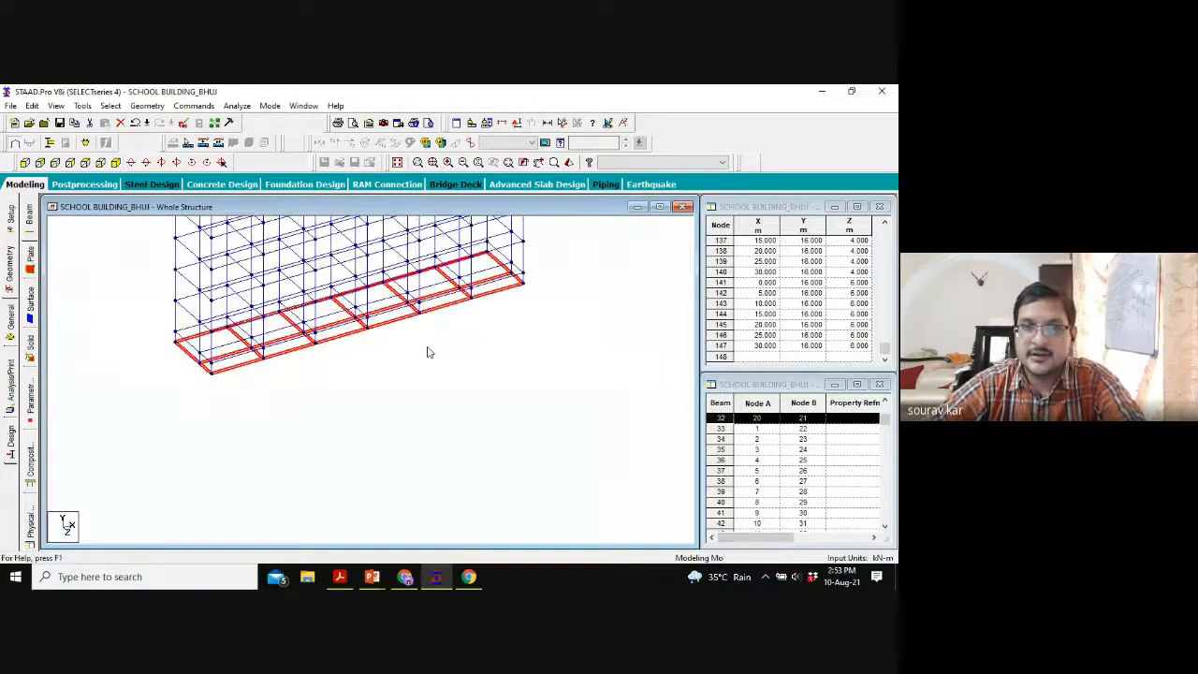
pyautogui.scroll(-8, 495, 470)
pyautogui.scroll(5, 491, 455)
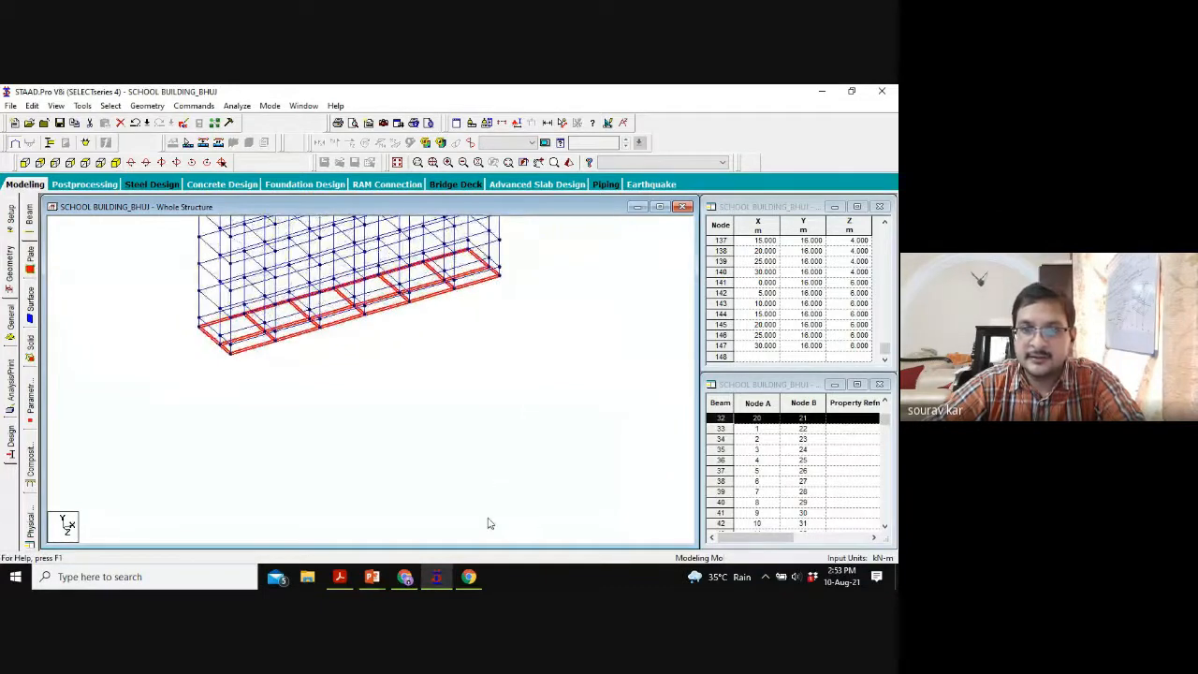
pyautogui.click(538, 162)
pyautogui.moveTo(376, 312); pyautogui.dragTo(435, 391)
pyautogui.scroll(3, 435, 391)
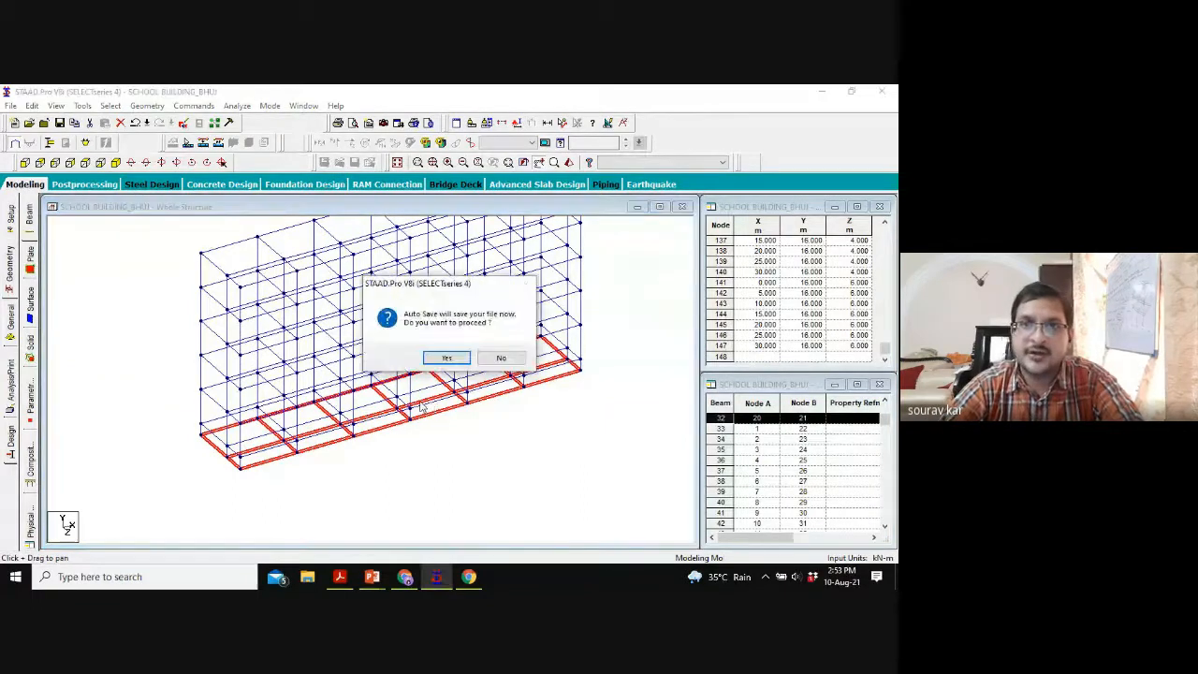
pyautogui.press('Return')
pyautogui.press('Return')
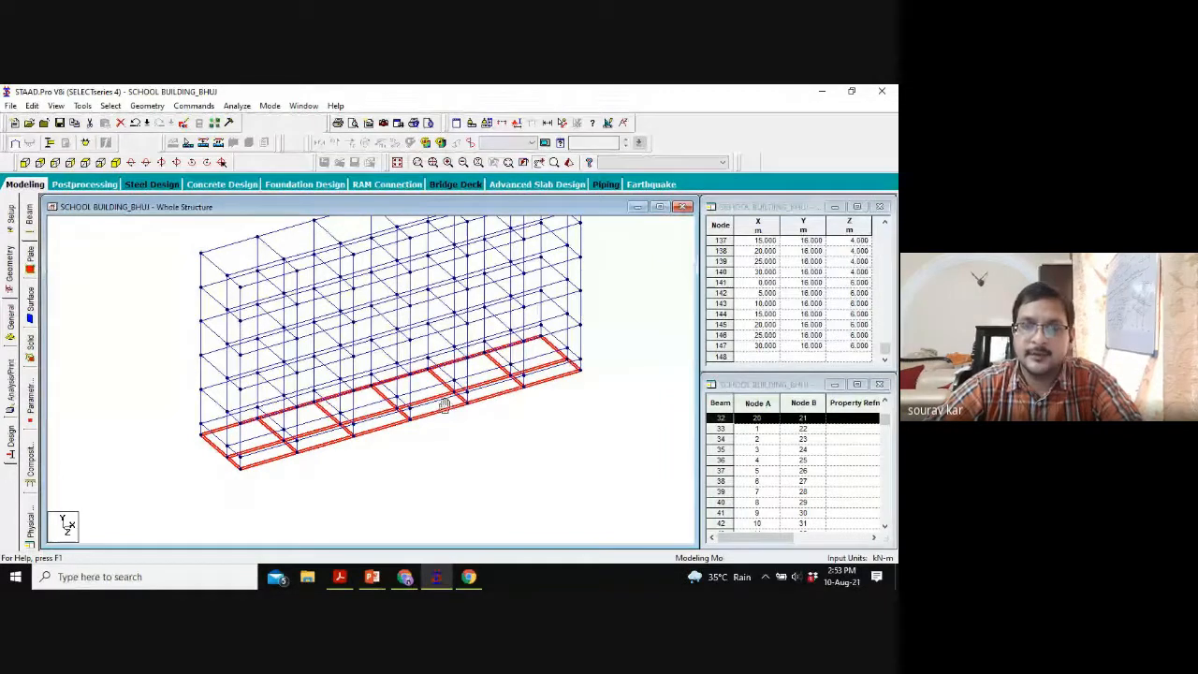
pyautogui.press('Delete')
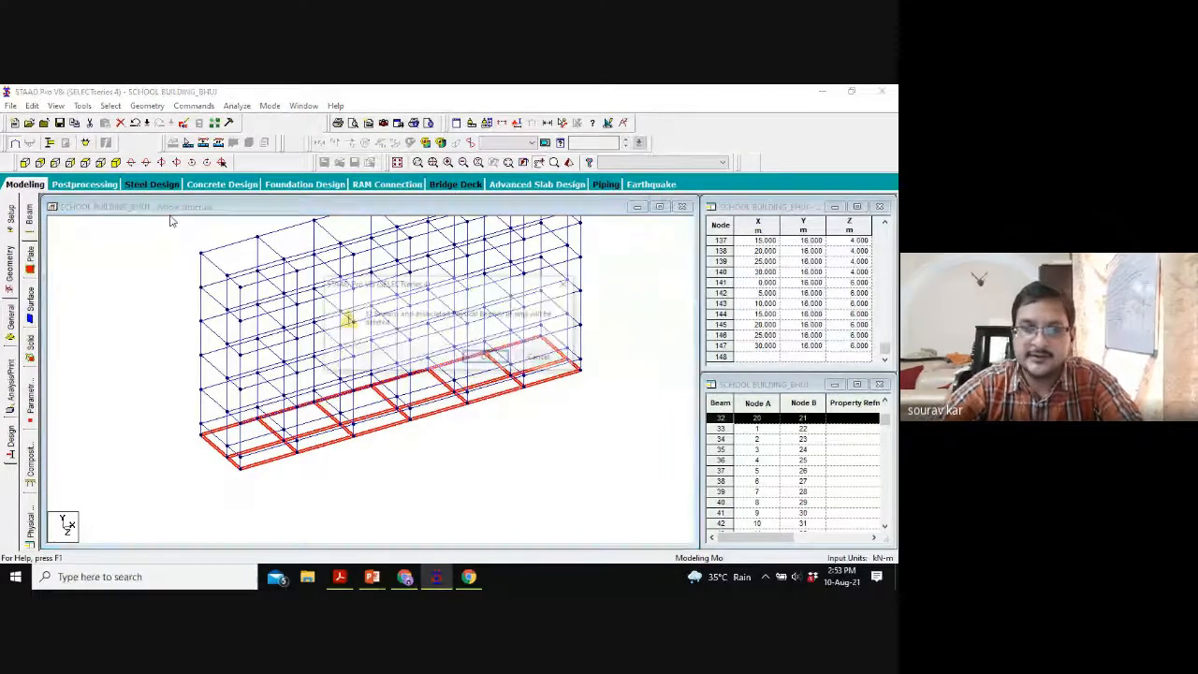
pyautogui.press('Return')
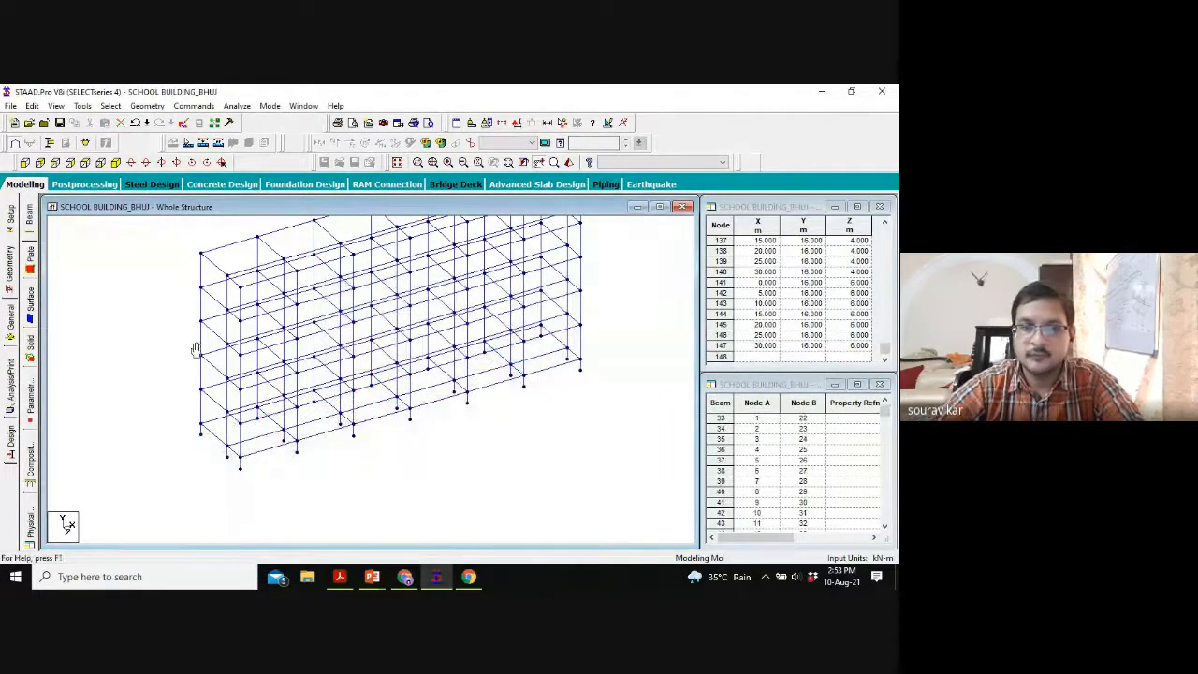
# Step: Create a fixed support with all six restraints in the support definitions
pyautogui.click(24, 162)
pyautogui.moveTo(325, 353); pyautogui.dragTo(318, 341)
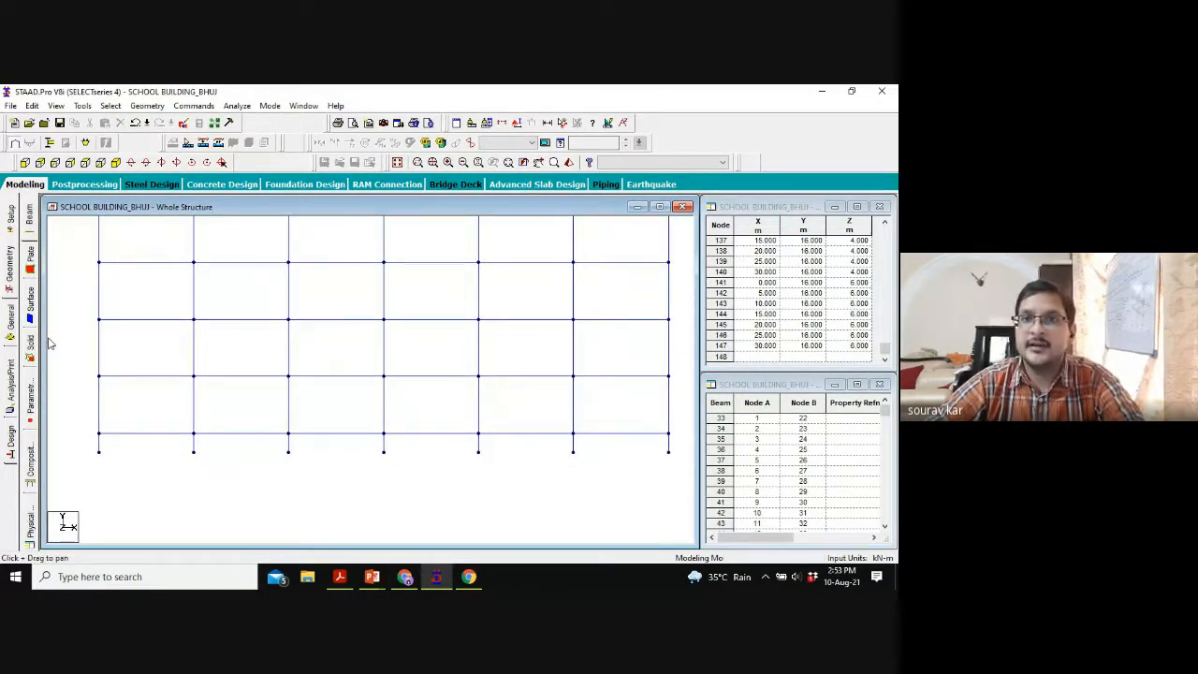
pyautogui.scroll(-1, 87, 334)
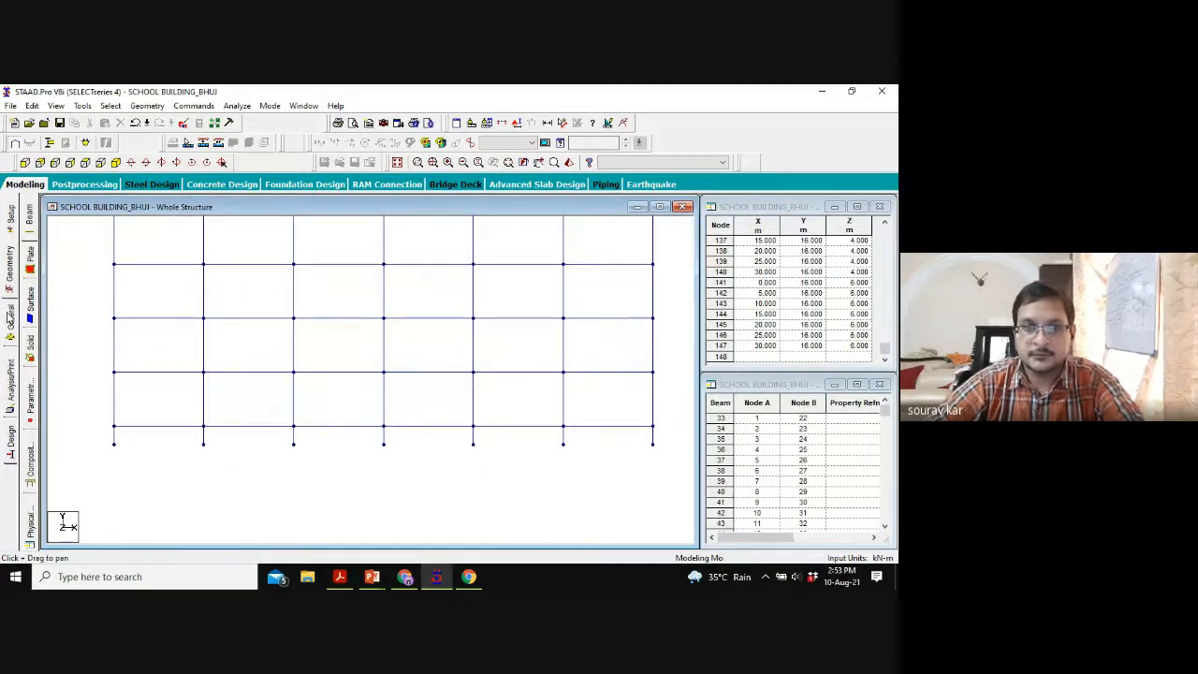
pyautogui.click(9, 316)
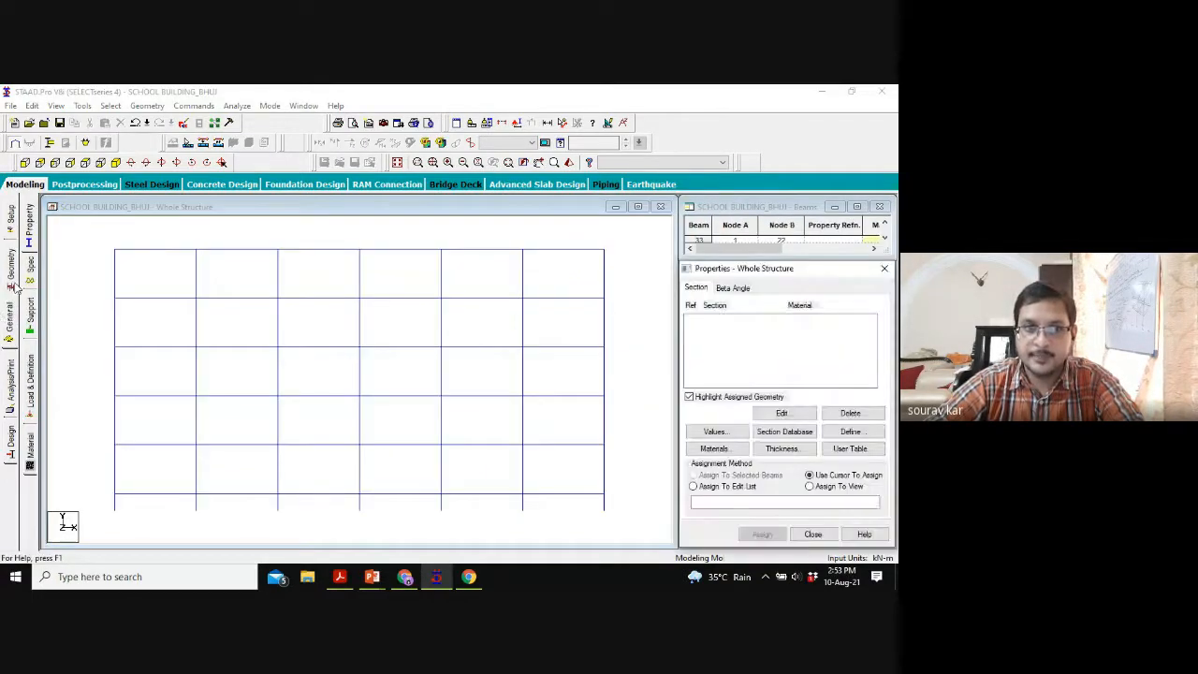
pyautogui.click(30, 311)
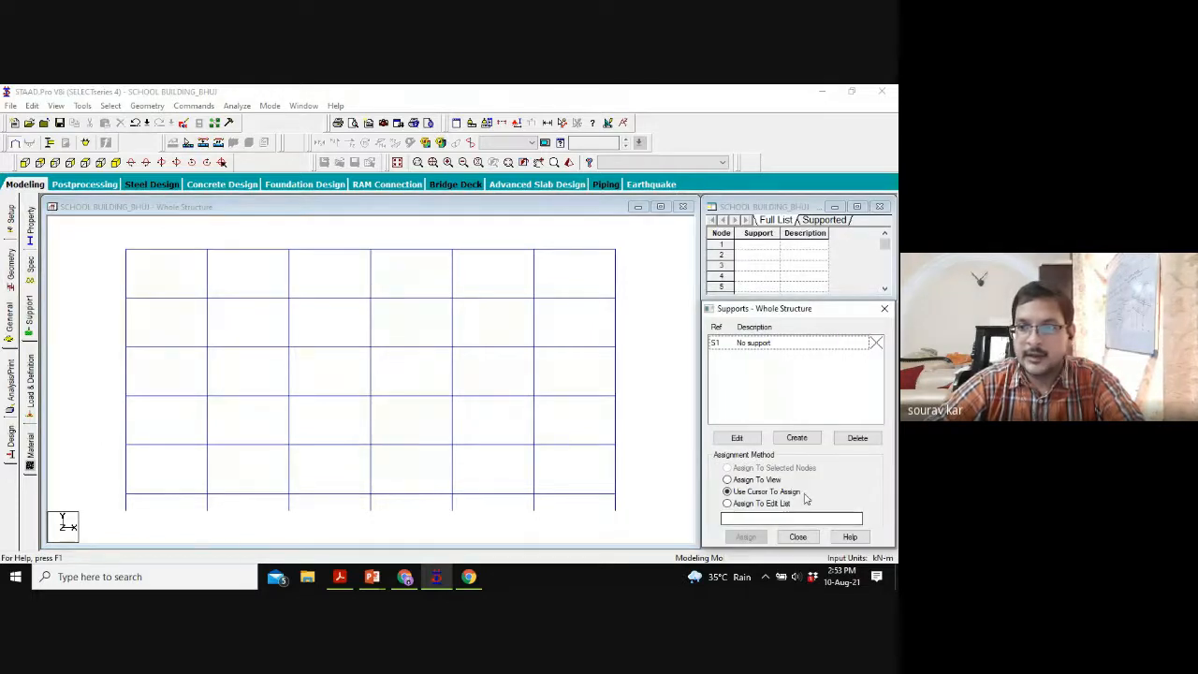
pyautogui.click(797, 438)
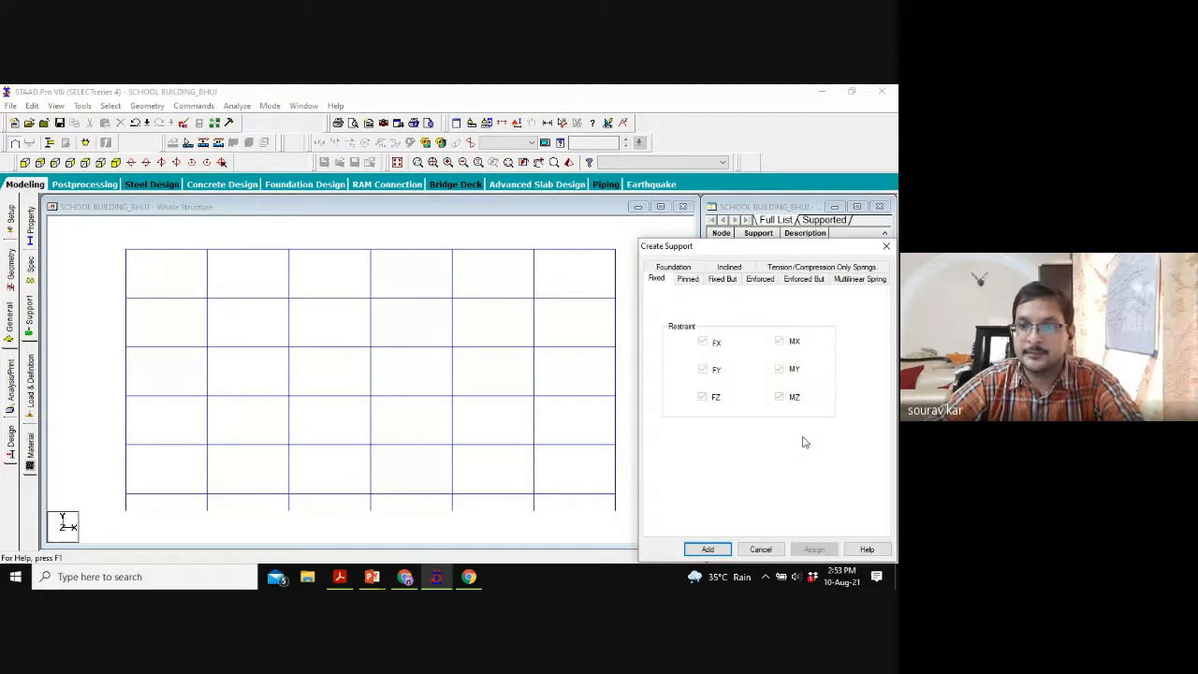
pyautogui.click(708, 549)
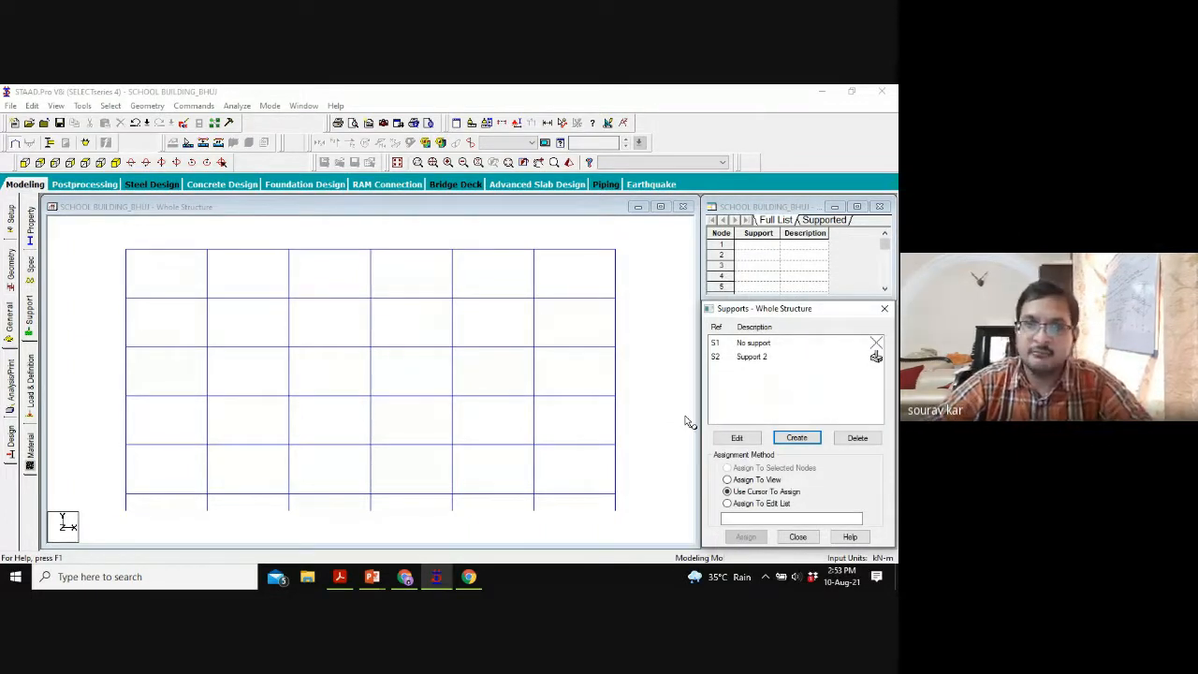
# Step: Assign the fixed support to all nodes at the foot of the 1 m base columns, checking the selection in front and isometric views
pyautogui.click(765, 358)
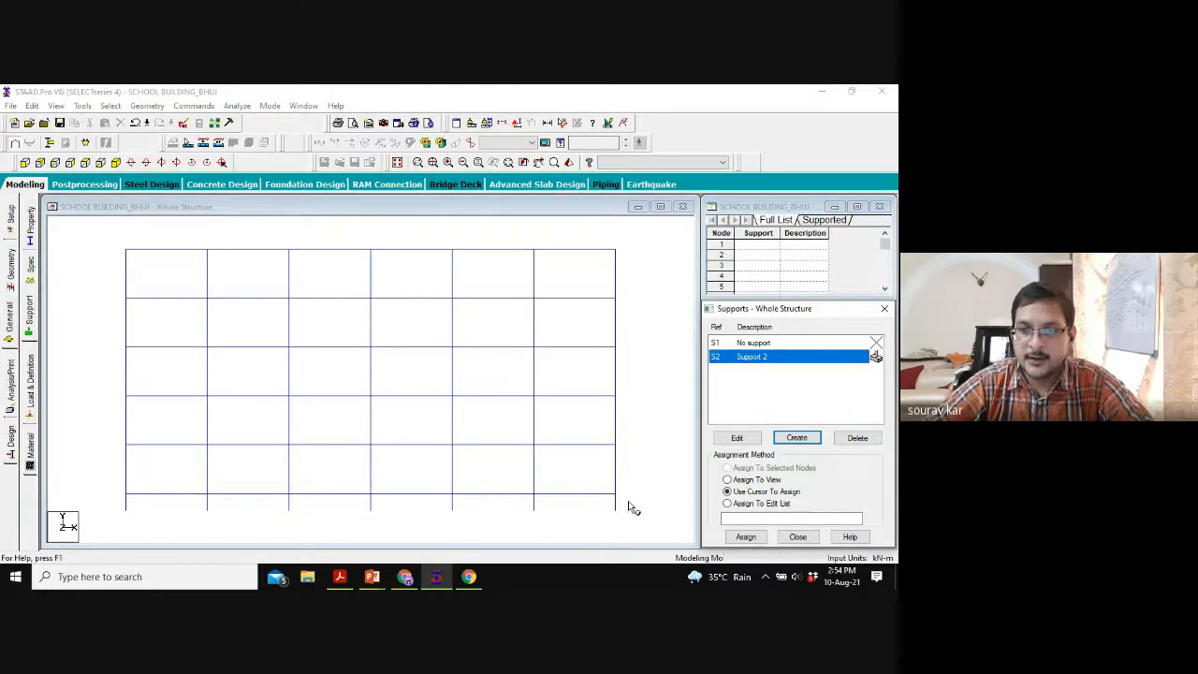
pyautogui.moveTo(629, 501); pyautogui.dragTo(107, 524)
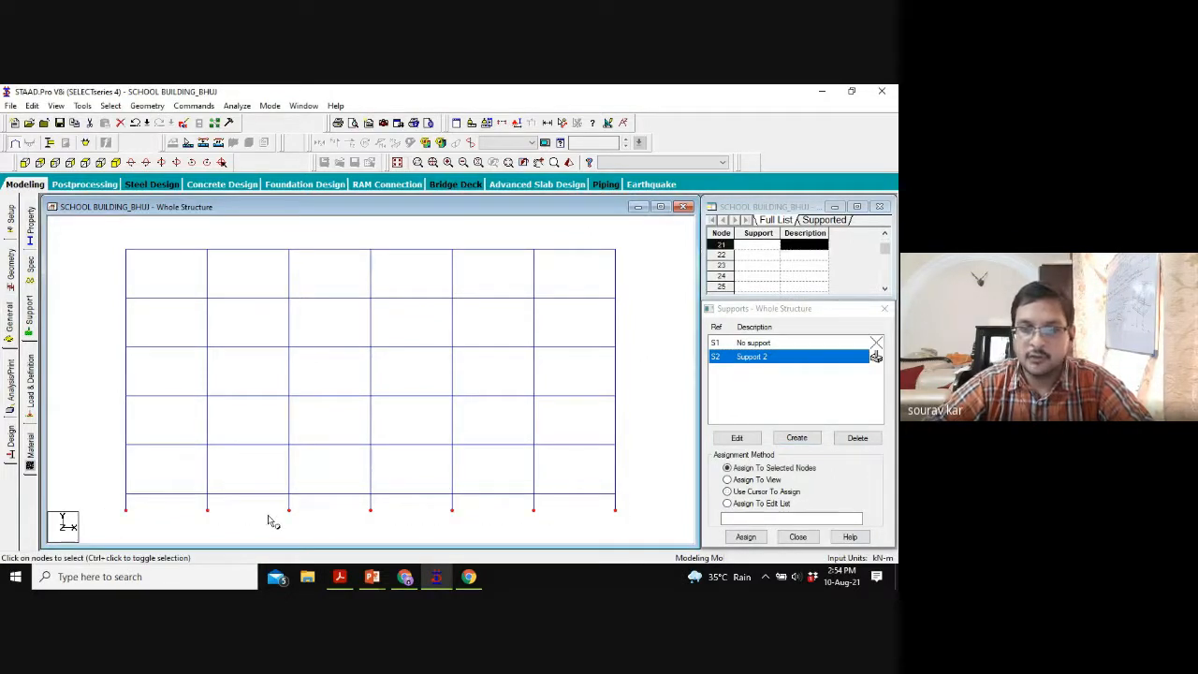
pyautogui.click(116, 163)
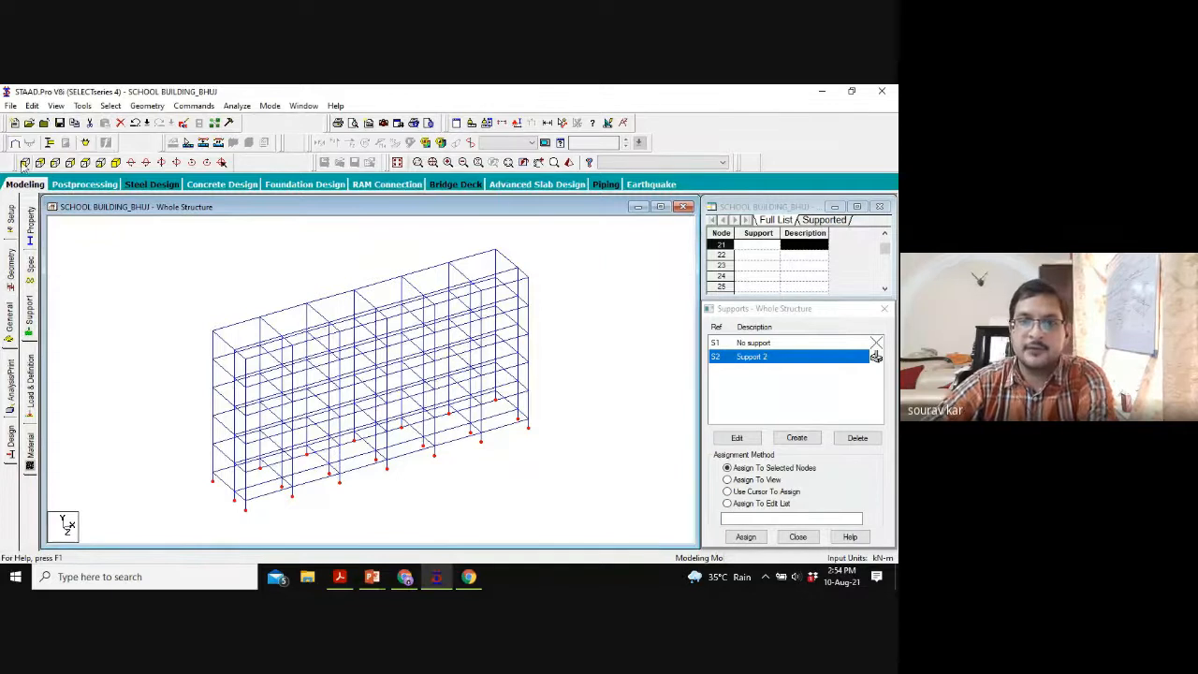
pyautogui.click(24, 162)
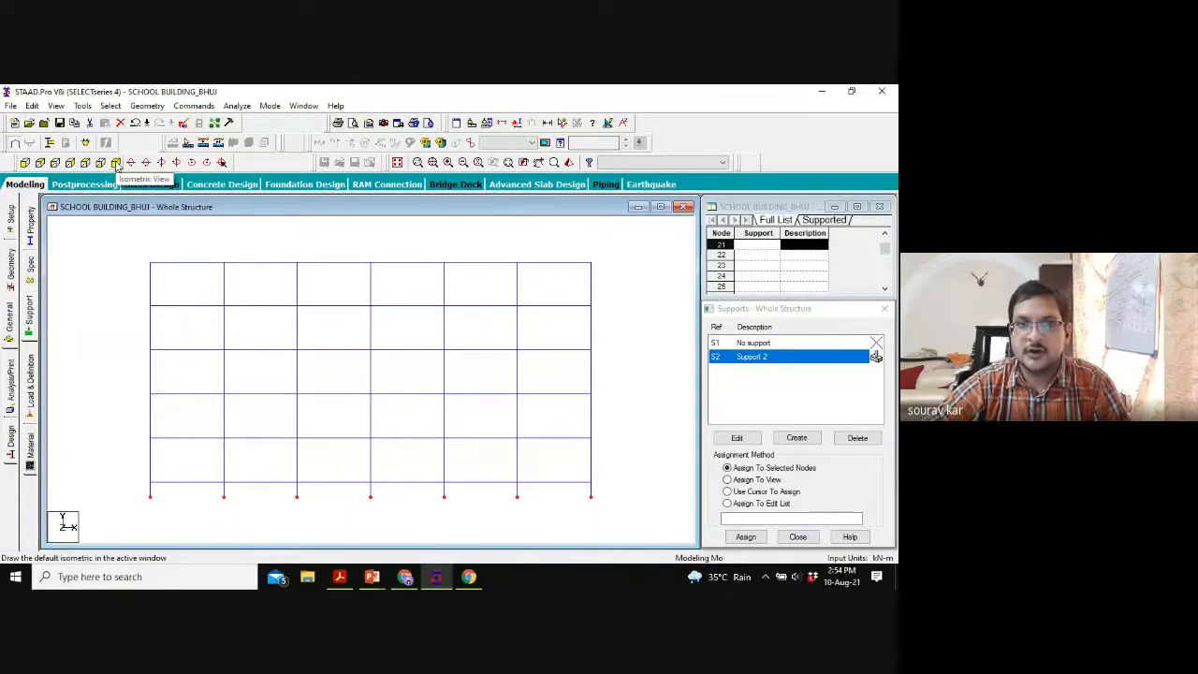
pyautogui.click(116, 162)
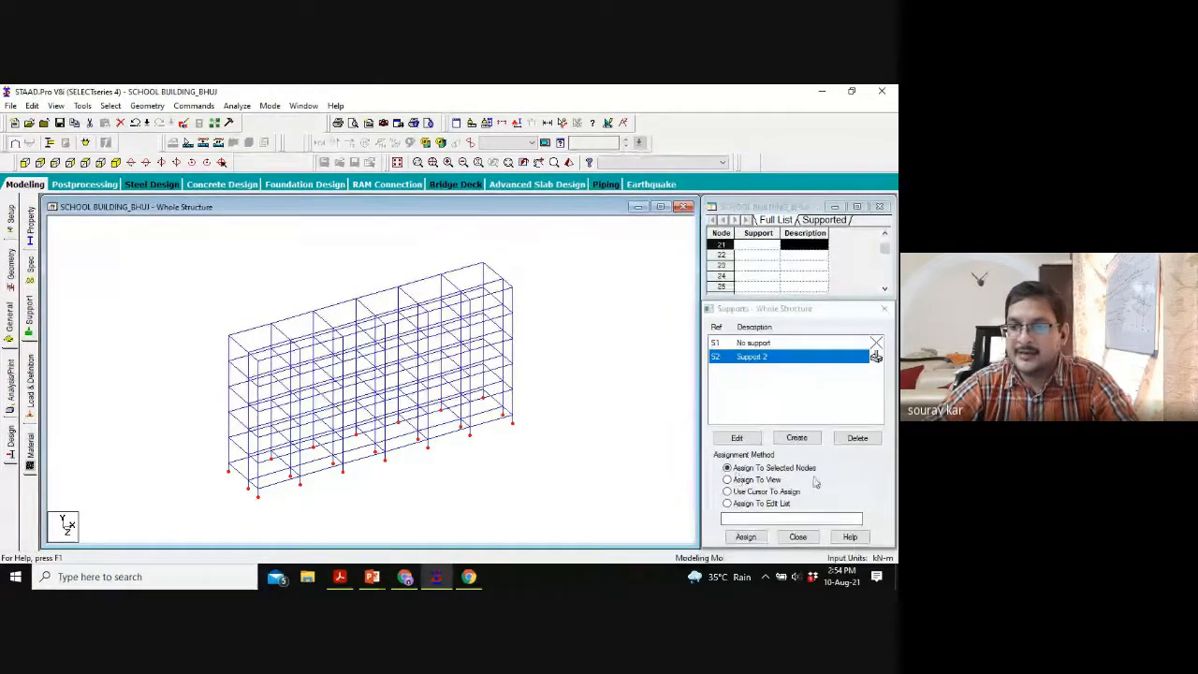
pyautogui.click(746, 536)
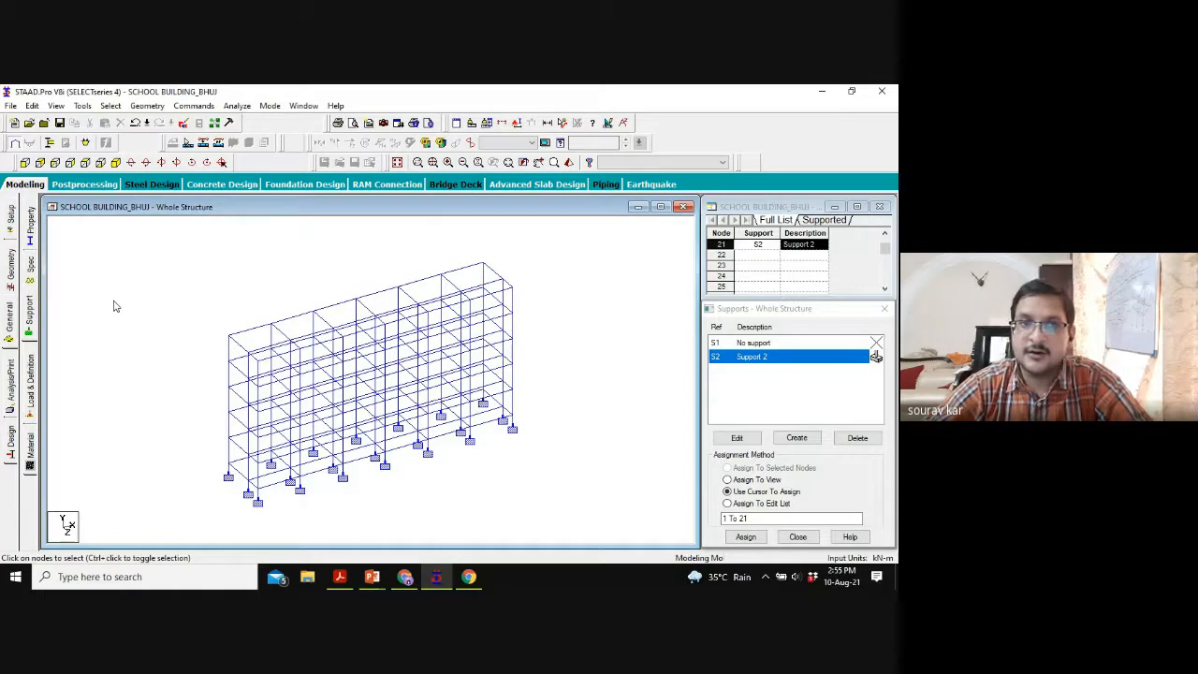
# Step: Open the member section properties, switch to the PowerPoint problem statement and examine the basic data slide, underlining the slab thickness with the pen
pyautogui.click(6, 316)
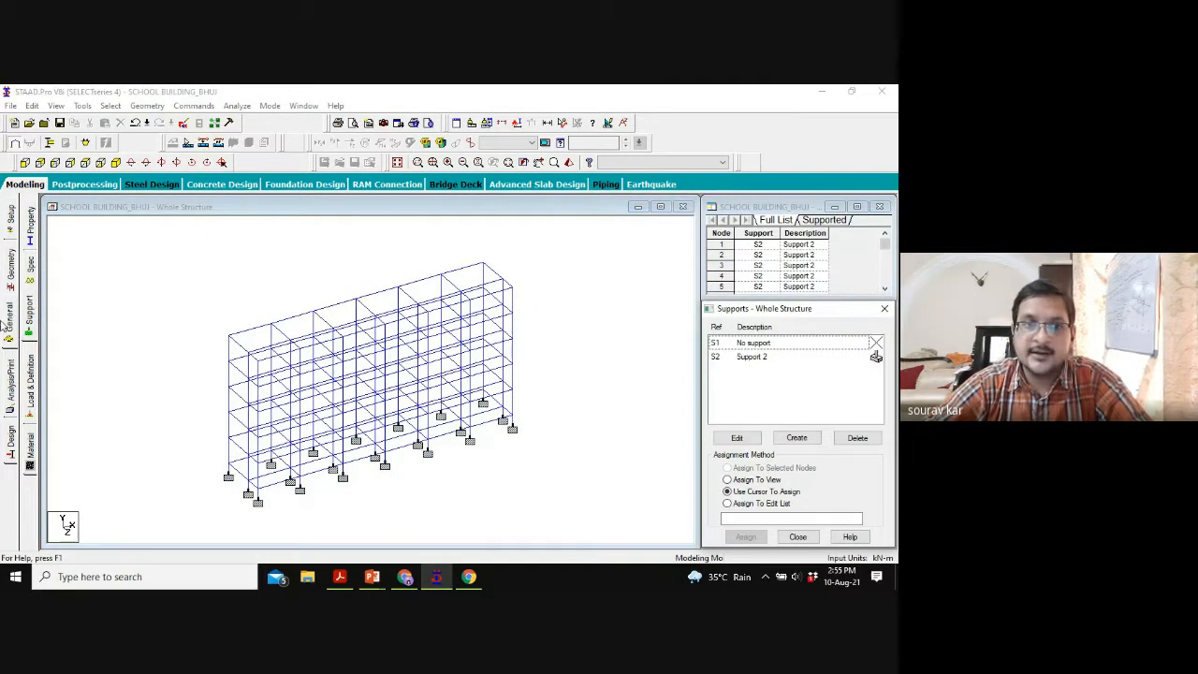
pyautogui.click(31, 230)
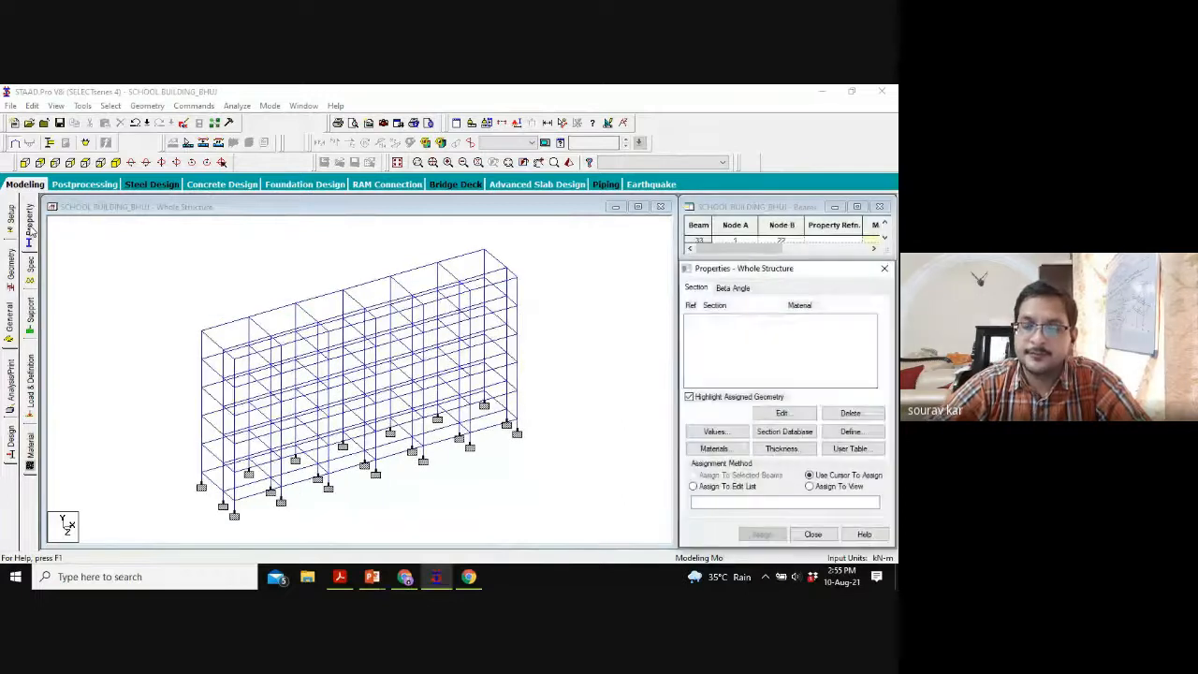
pyautogui.click(370, 578)
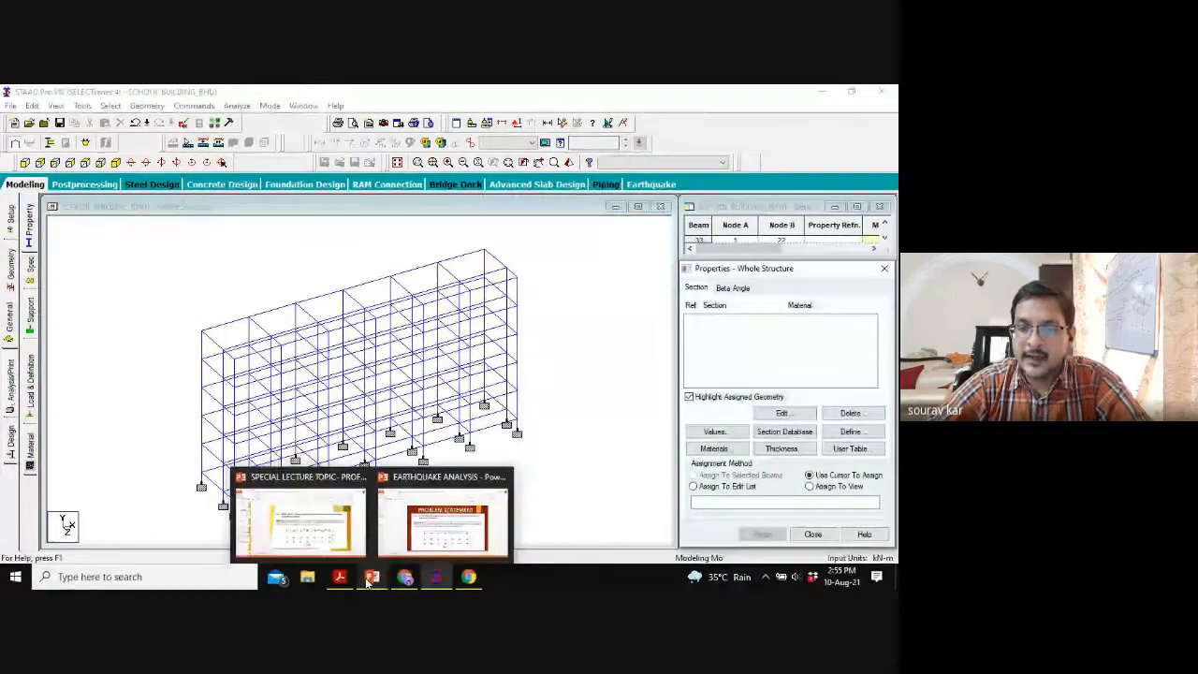
pyautogui.click(445, 519)
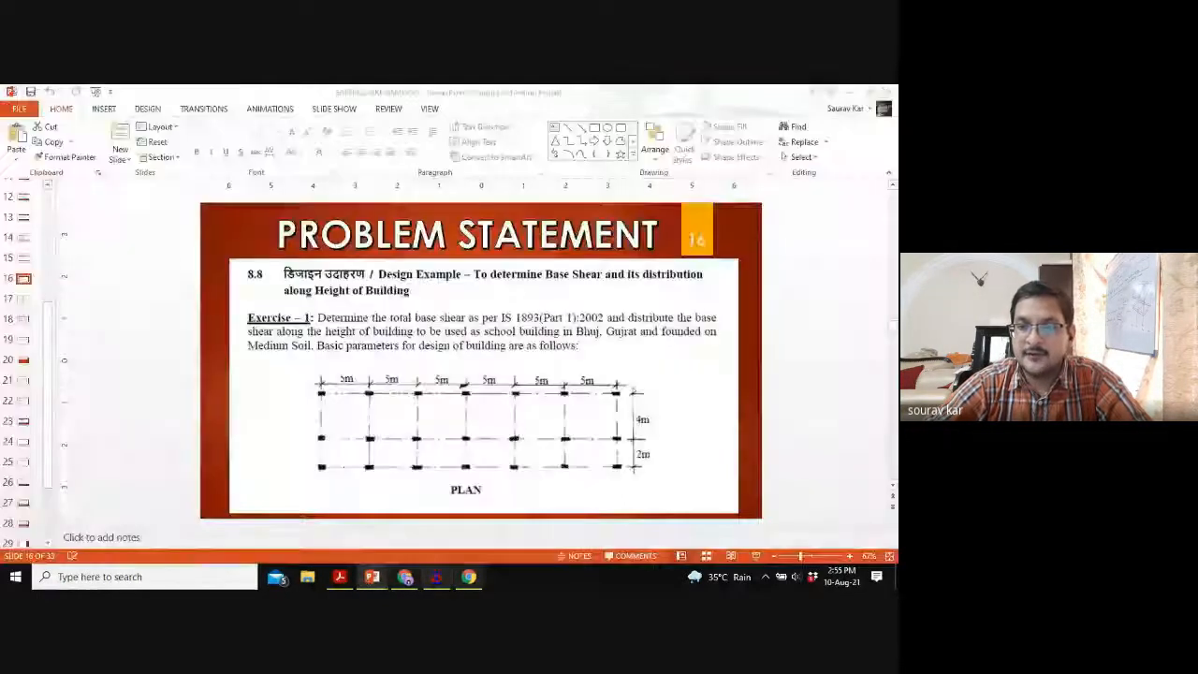
pyautogui.click(756, 556)
pyautogui.click(761, 558)
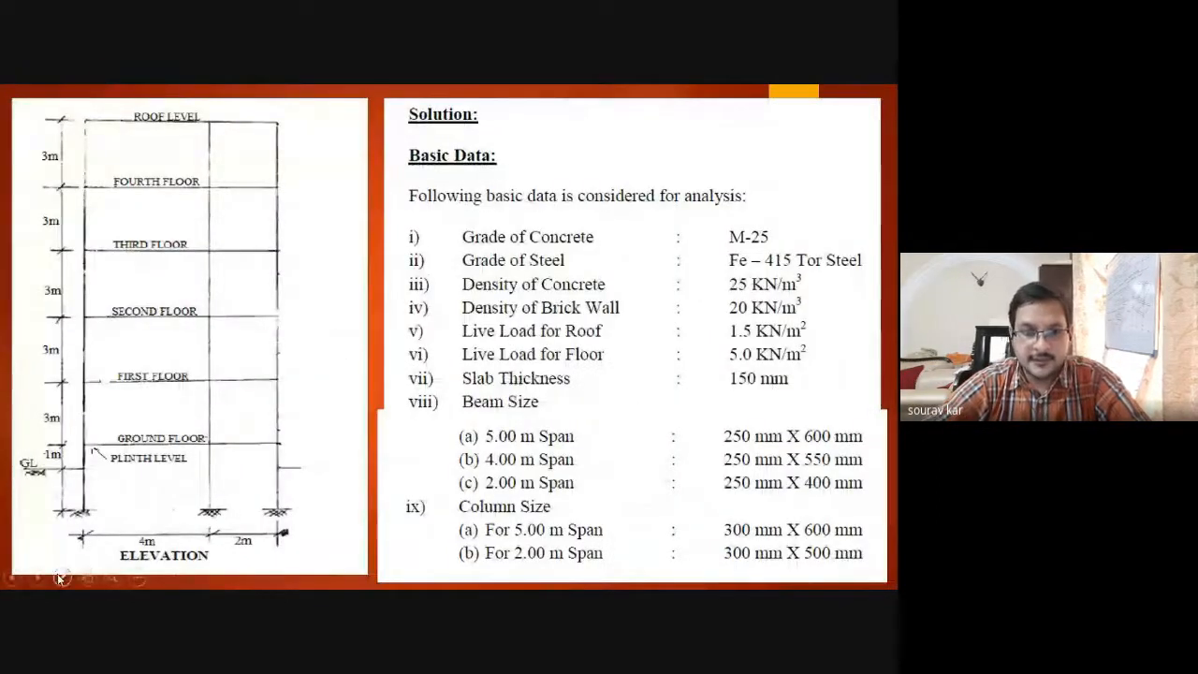
pyautogui.click(58, 577)
pyautogui.click(33, 472)
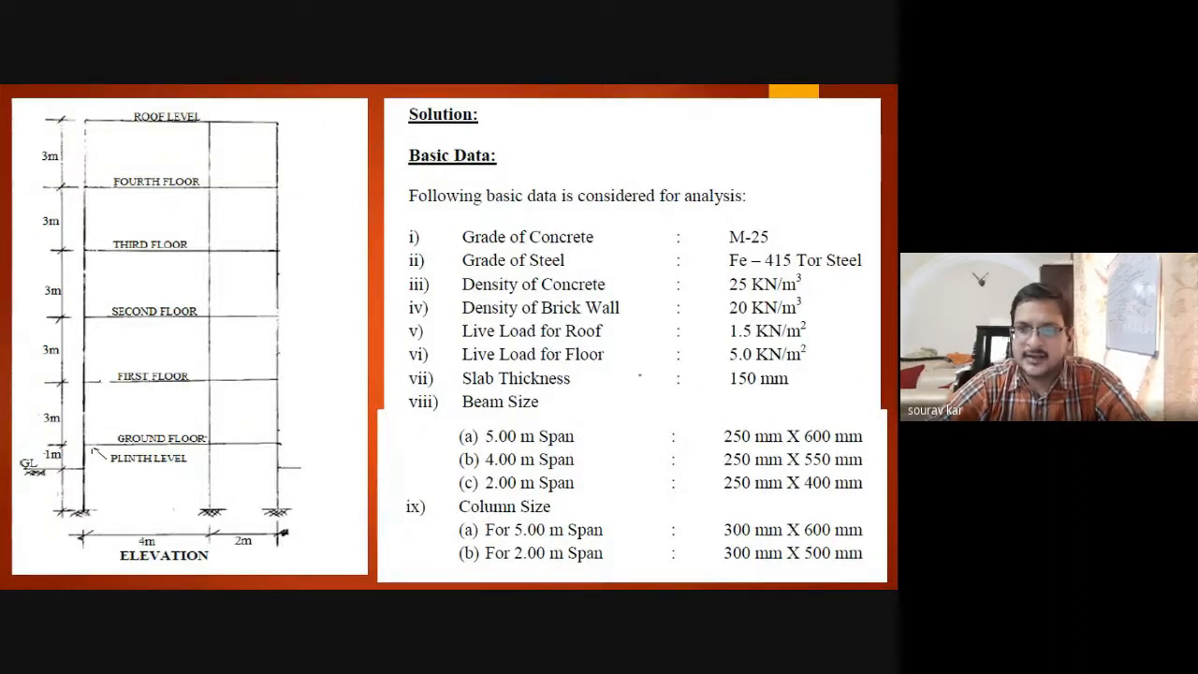
pyautogui.moveTo(457, 384); pyautogui.dragTo(797, 396)
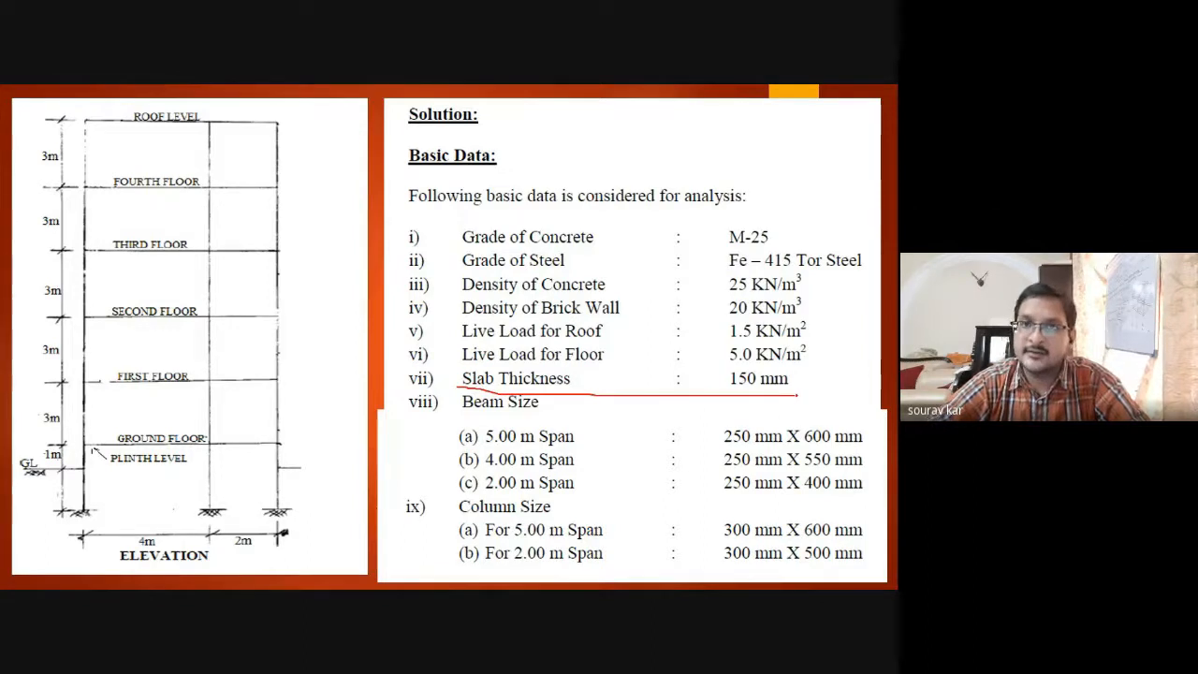
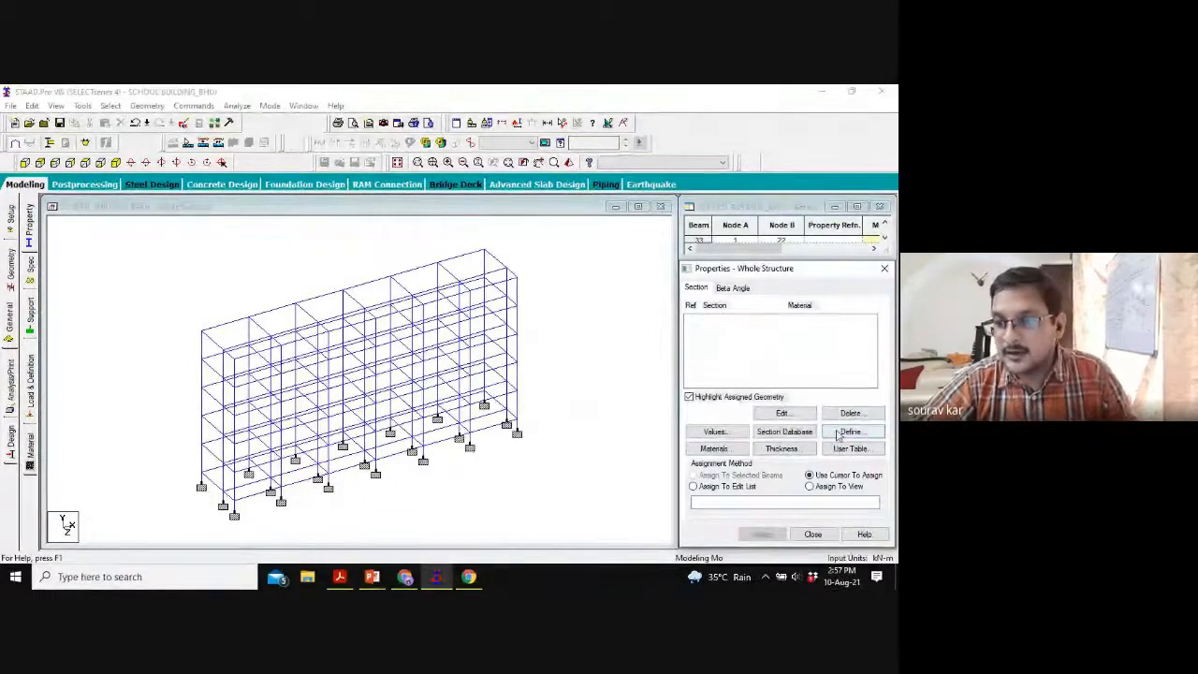
# Step: Add a rectangular concrete section with YD 0.6 m and ZD 0.25 m, checking the beam sizes on the PowerPoint basic data slide
pyautogui.click(841, 434)
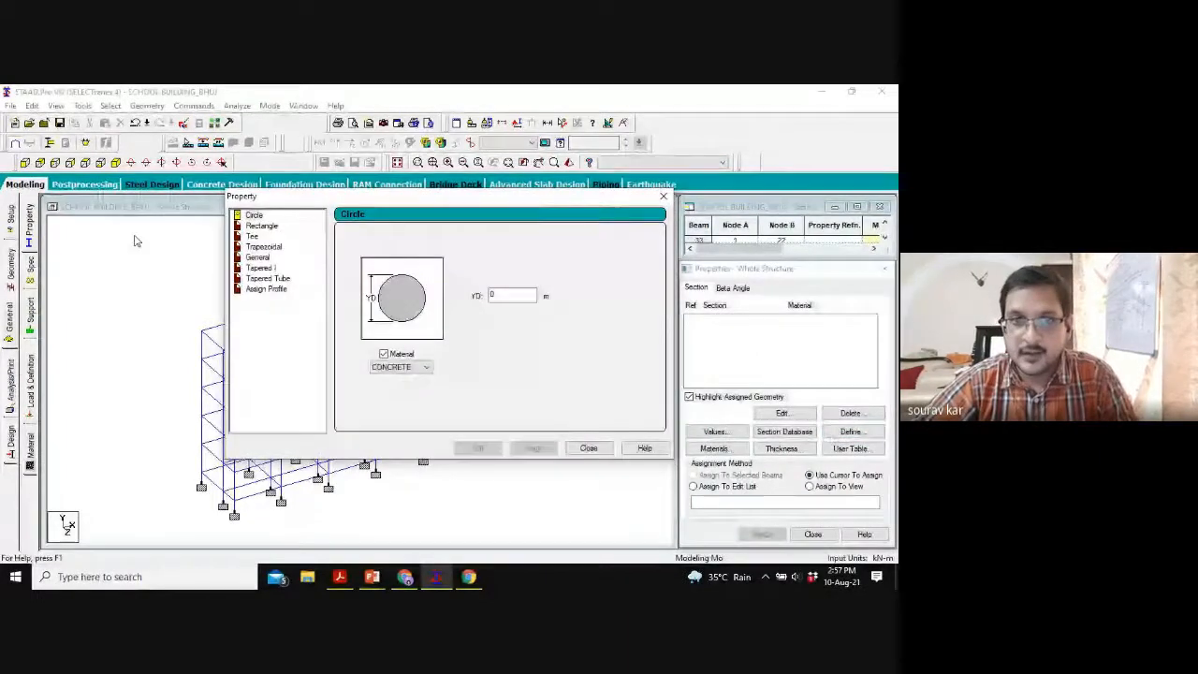
pyautogui.click(261, 225)
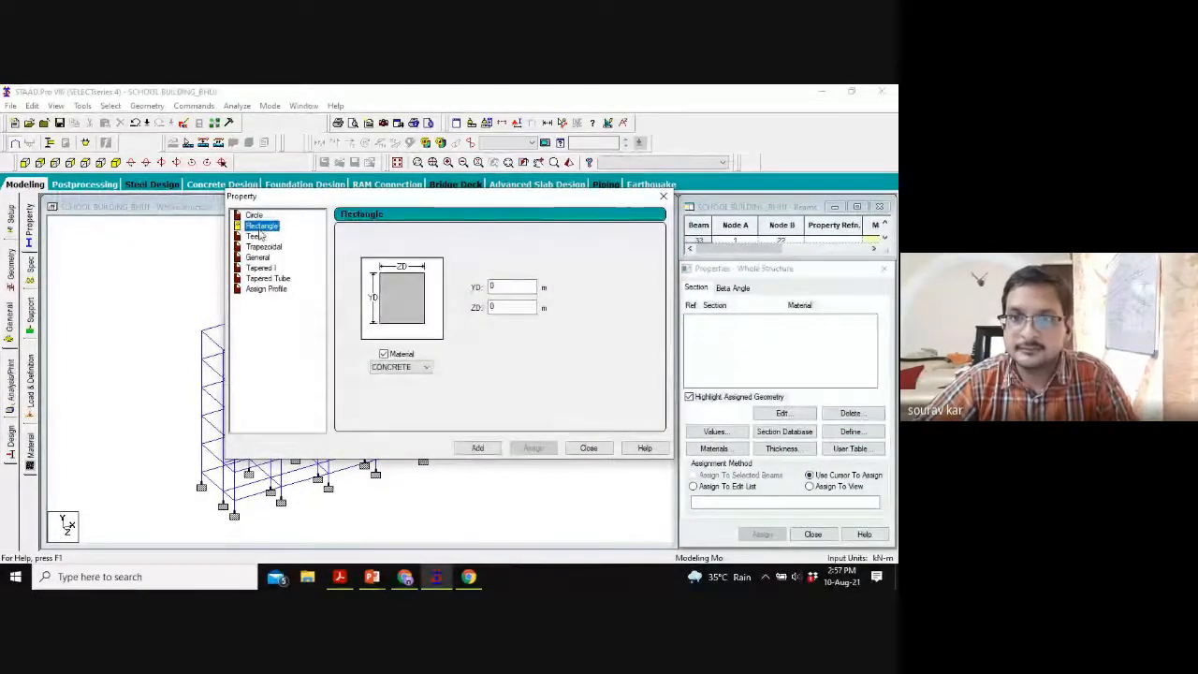
pyautogui.click(514, 287)
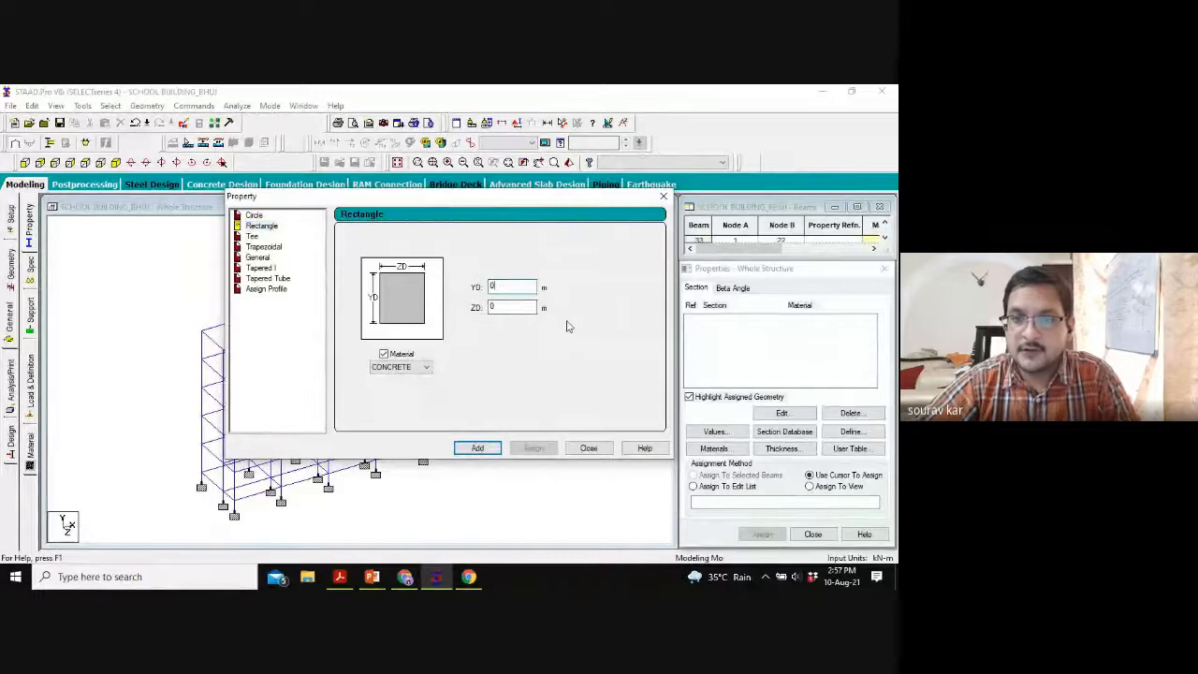
pyautogui.press('BackSpace')
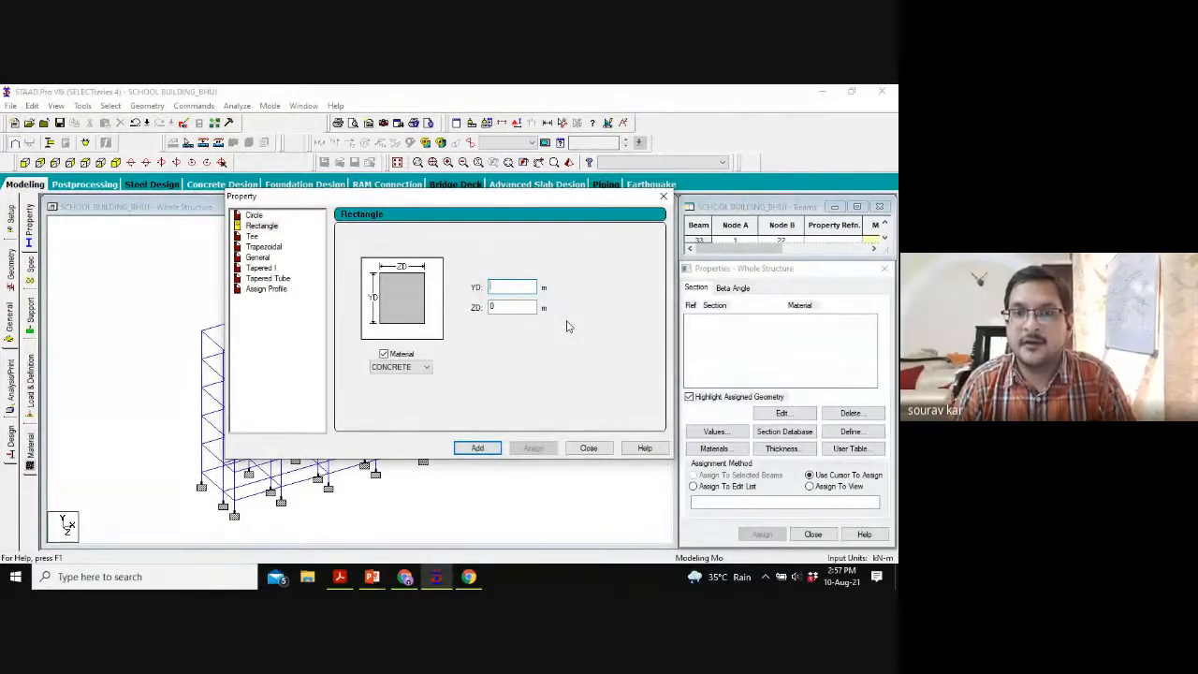
pyautogui.moveTo(371, 576)
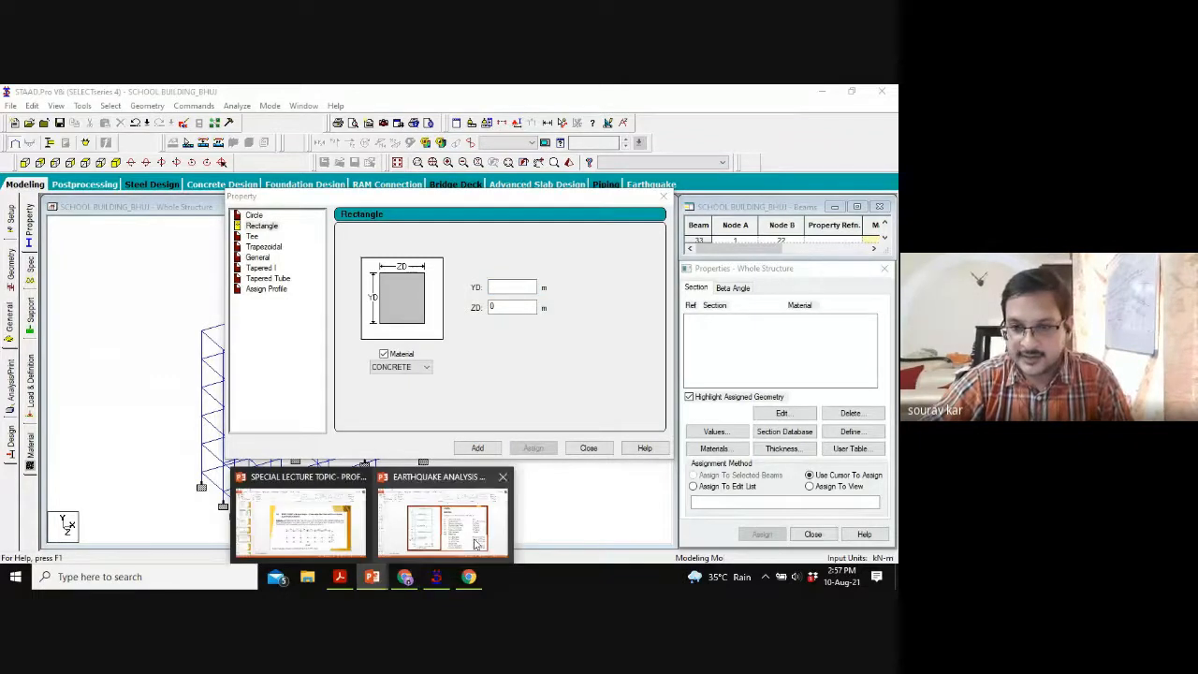
pyautogui.click(454, 541)
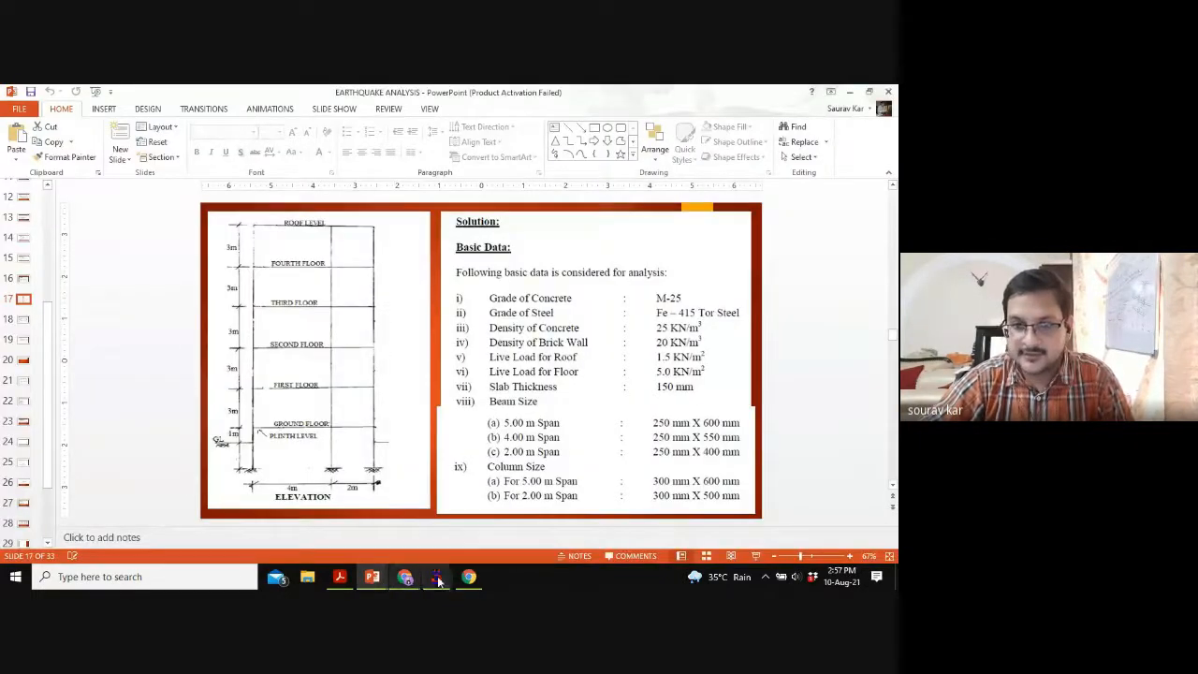
pyautogui.click(436, 576)
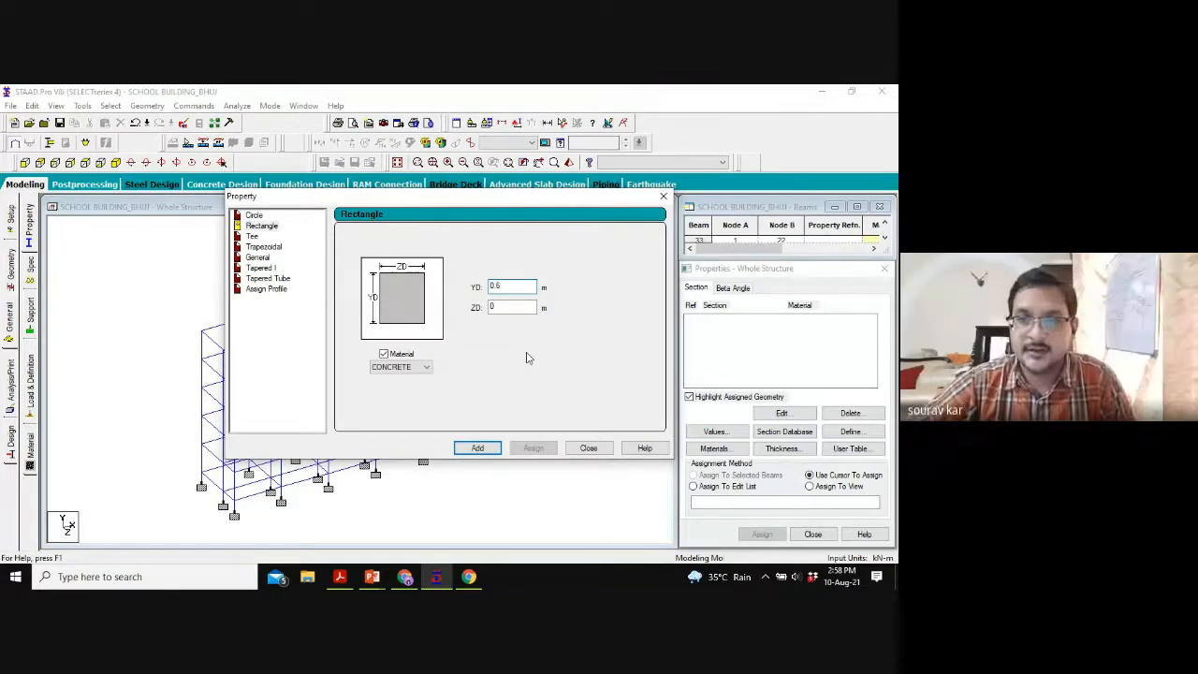
pyautogui.click(527, 304)
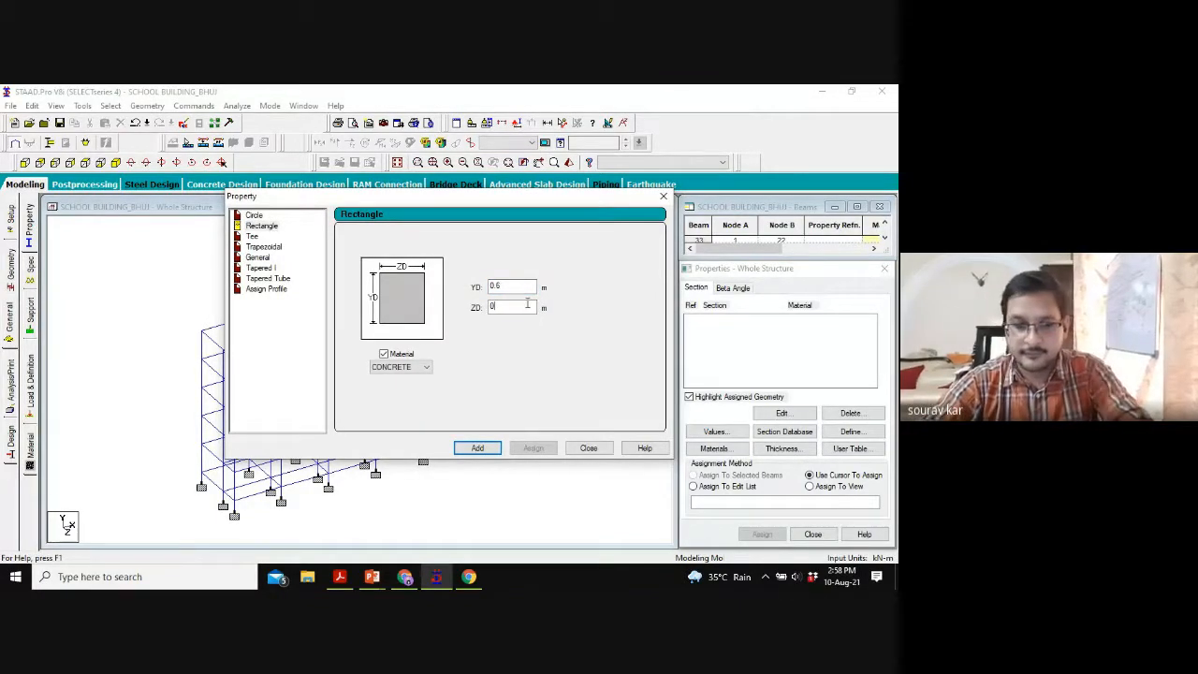
pyautogui.write('.25')
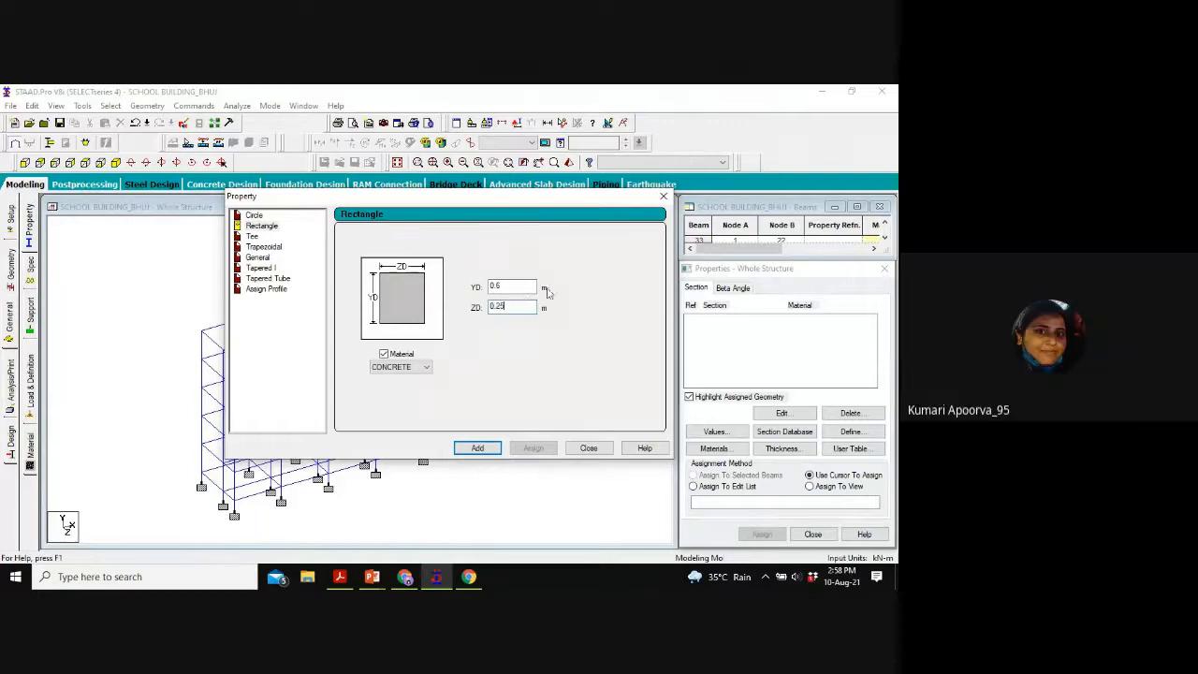
pyautogui.click(494, 448)
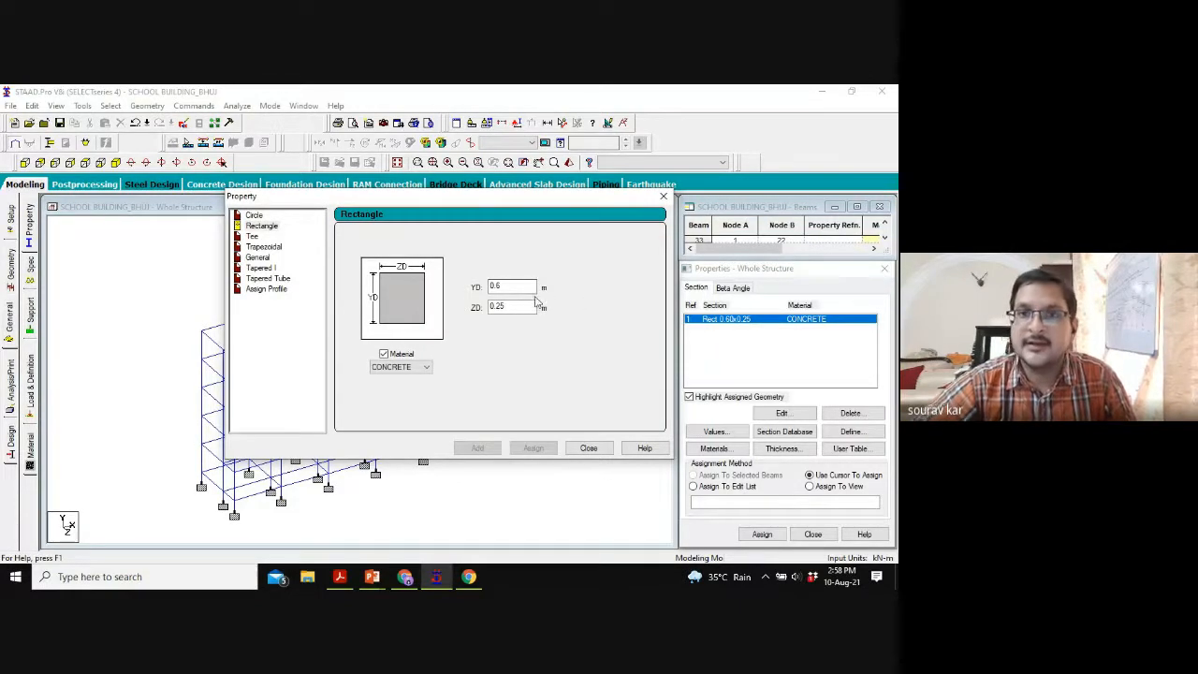
# Step: Add a second rectangular concrete section with YD 0.55 m, keeping ZD at 0.25 m
pyautogui.click(513, 286)
pyautogui.press('BackSpace')
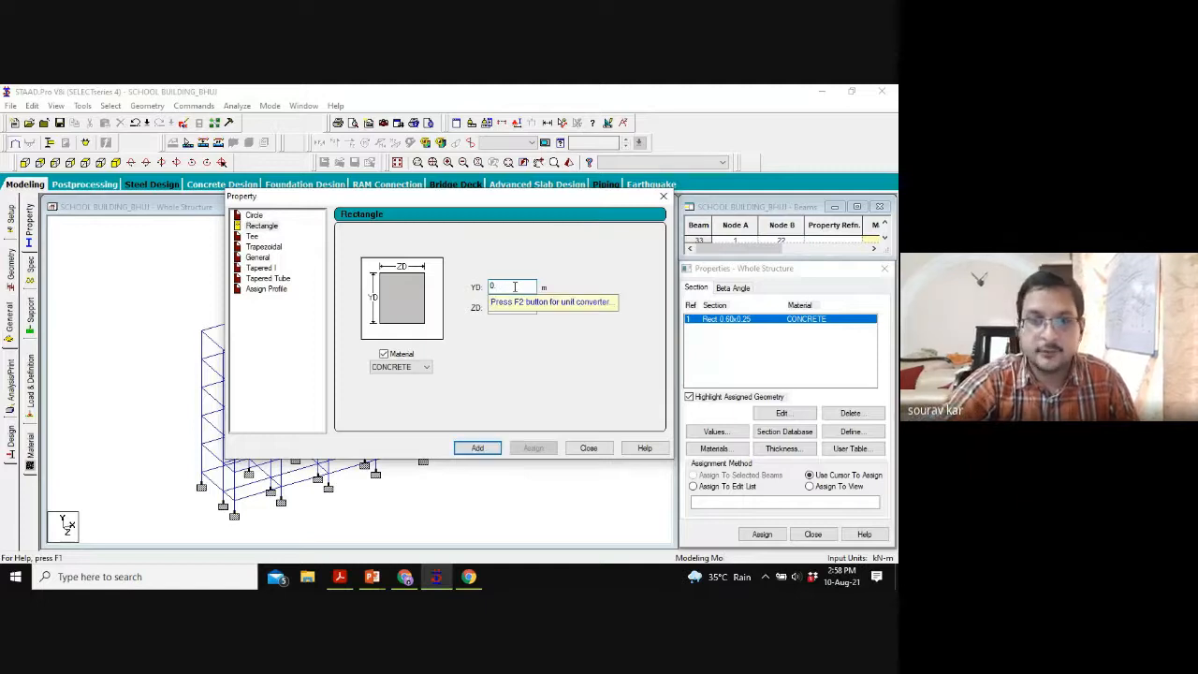
pyautogui.write('55')
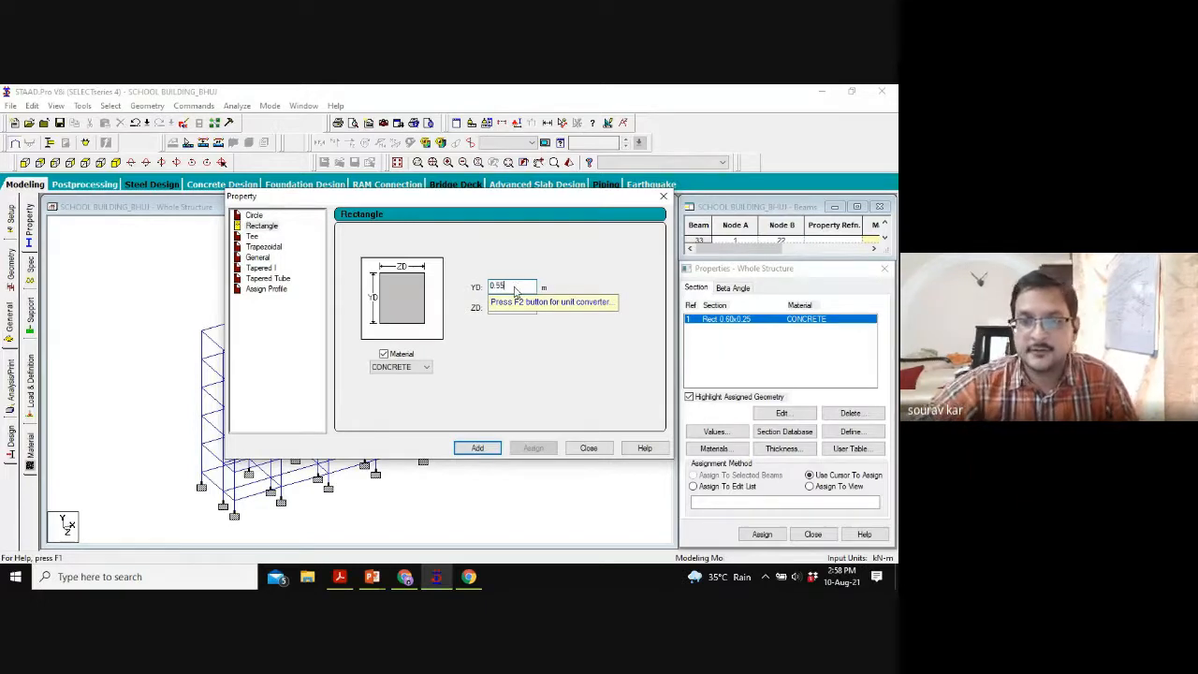
pyautogui.click(475, 447)
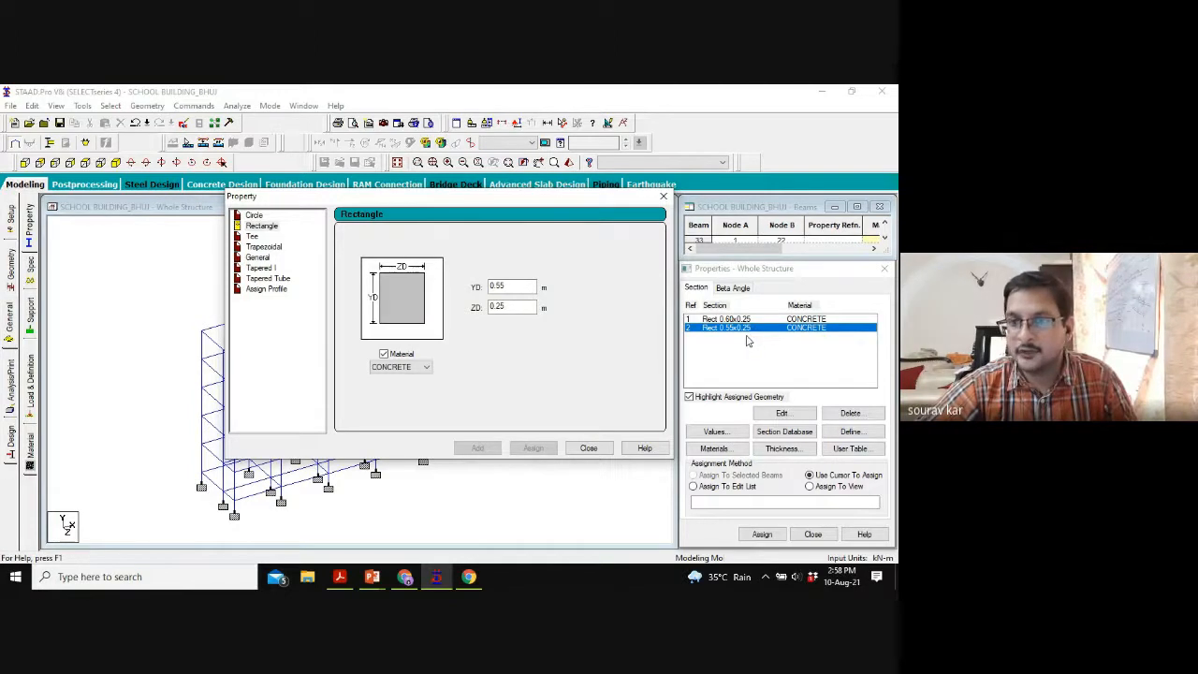
# Step: Add a third rectangular concrete section with YD 0.500 m, keeping ZD at 0.25 m
pyautogui.click(527, 285)
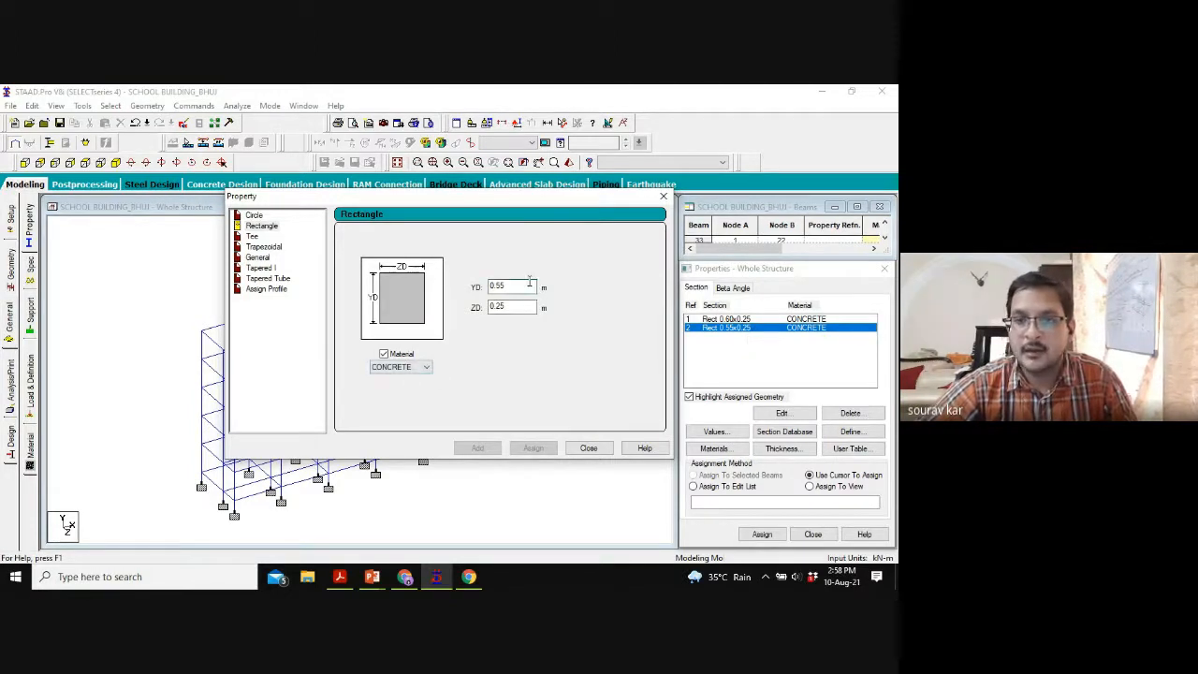
pyautogui.press('BackSpace')
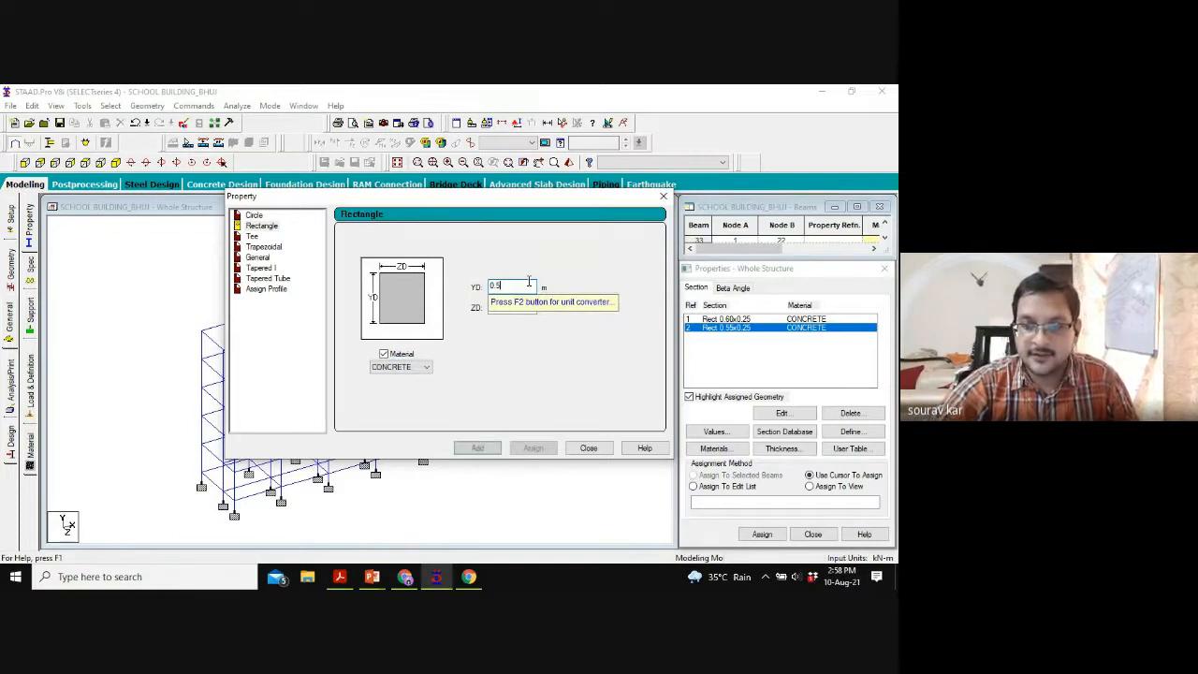
pyautogui.write('00')
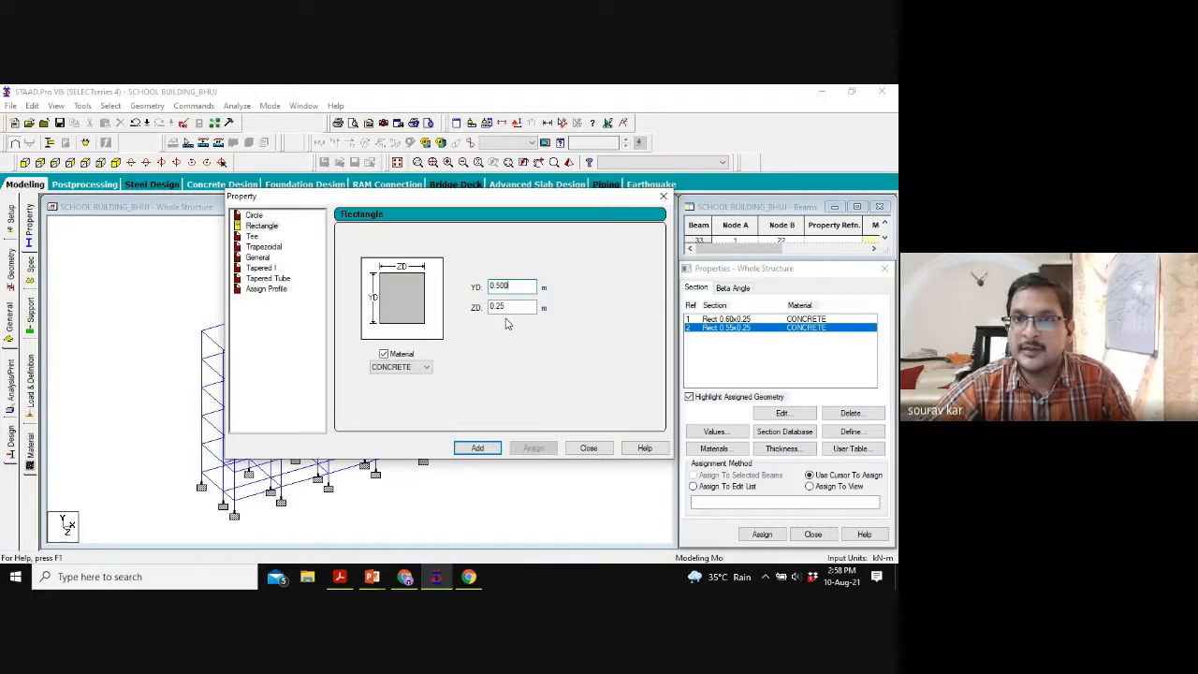
pyautogui.click(478, 448)
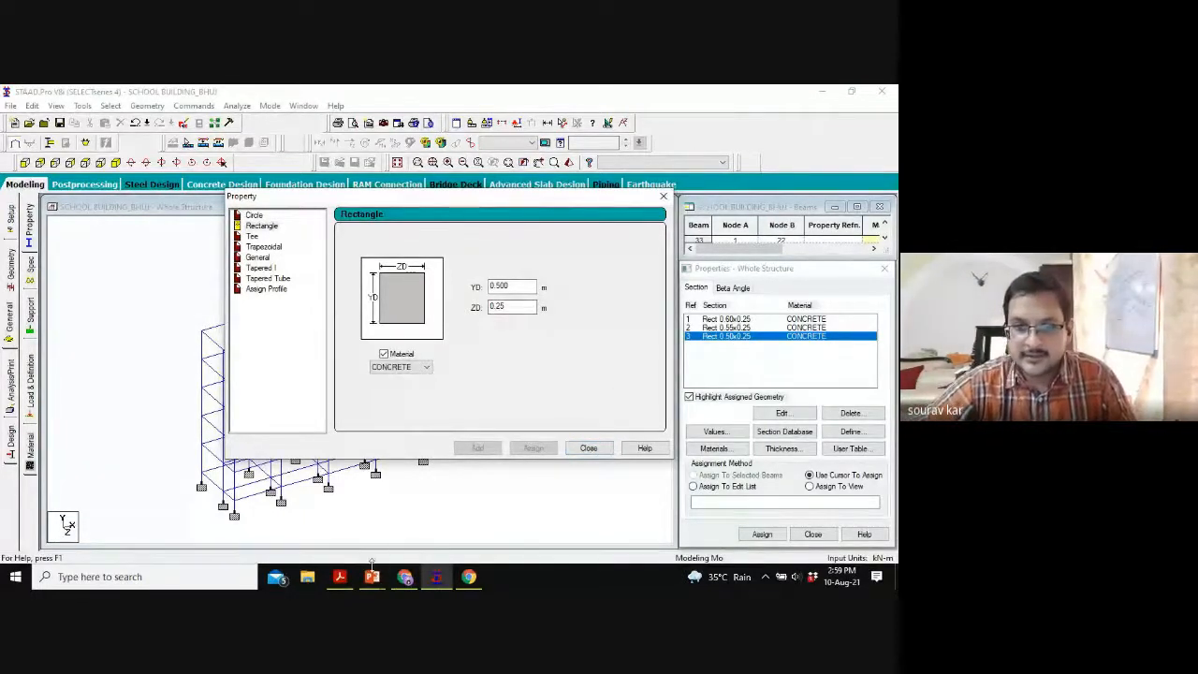
# Step: Check the column sizes on the PowerPoint basic data slide and add a rectangular concrete section with YD 0.6 m and ZD 0.3 m
pyautogui.moveTo(371, 577)
pyautogui.click(420, 553)
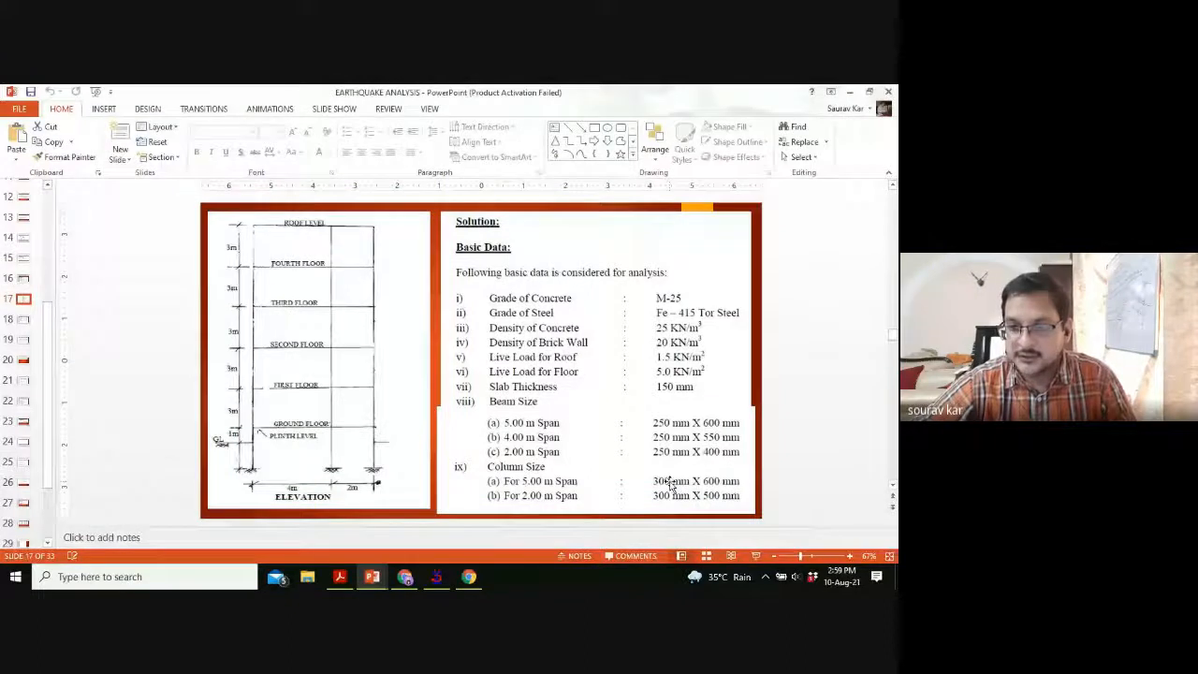
pyautogui.click(436, 577)
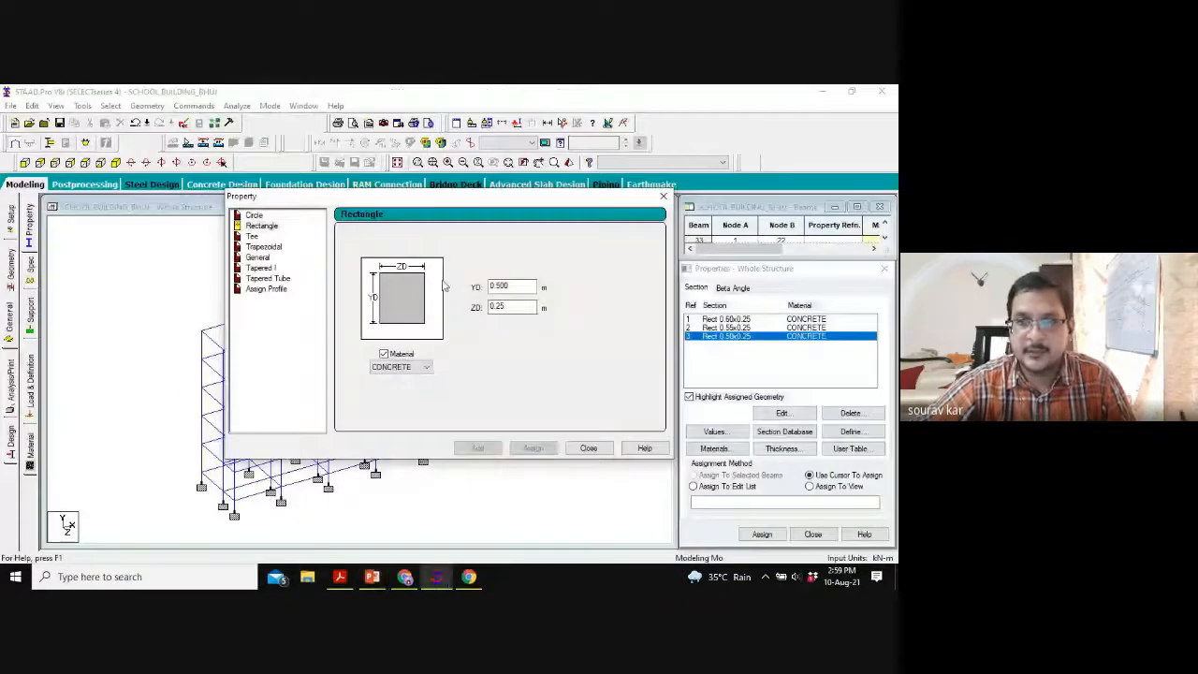
pyautogui.click(513, 309)
pyautogui.press('BackSpace')
pyautogui.press('BackSpace')
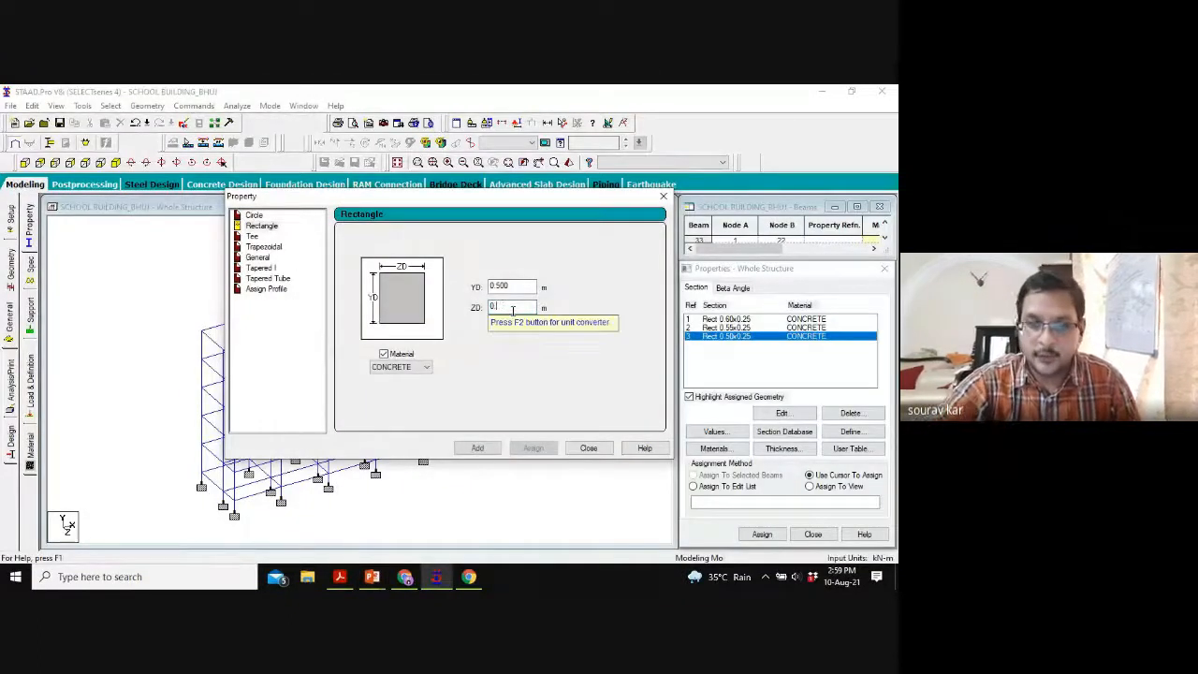
pyautogui.write('3')
pyautogui.click(522, 287)
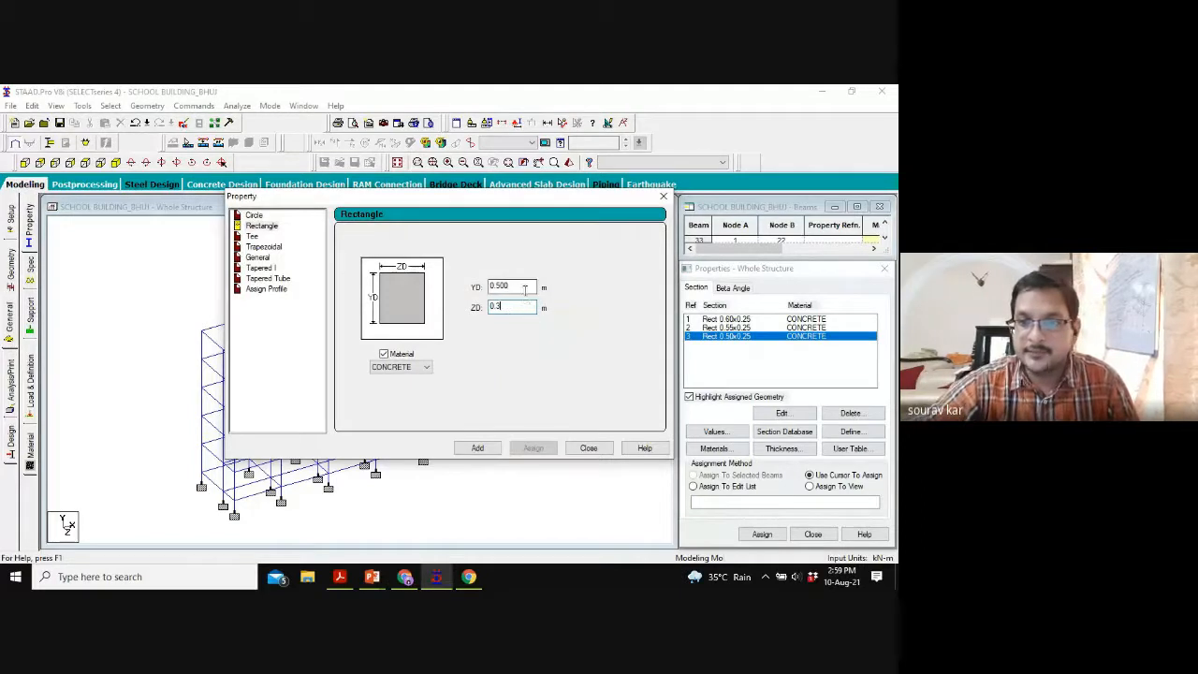
pyautogui.press('BackSpace')
pyautogui.press('BackSpace')
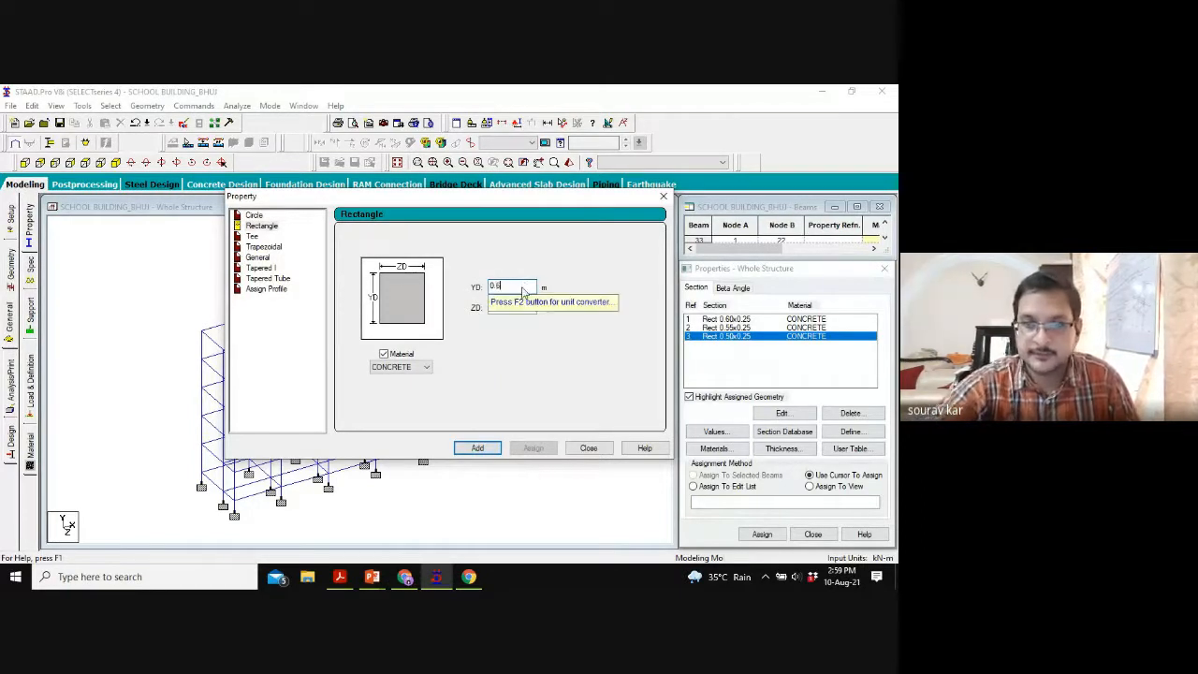
pyautogui.write('6')
pyautogui.click(477, 447)
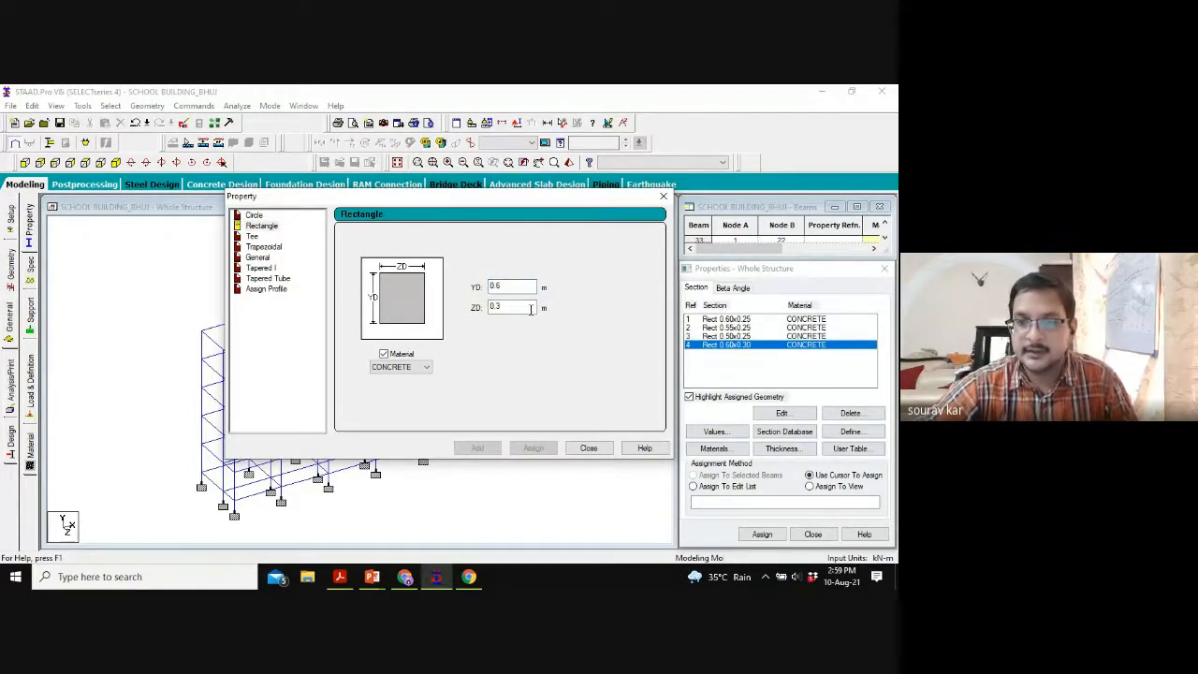
# Step: Recheck the PowerPoint column sizes, add a rectangular section with YD 0.5 m and ZD 0.3 m, and close the section definition
pyautogui.moveTo(371, 576)
pyautogui.click(429, 536)
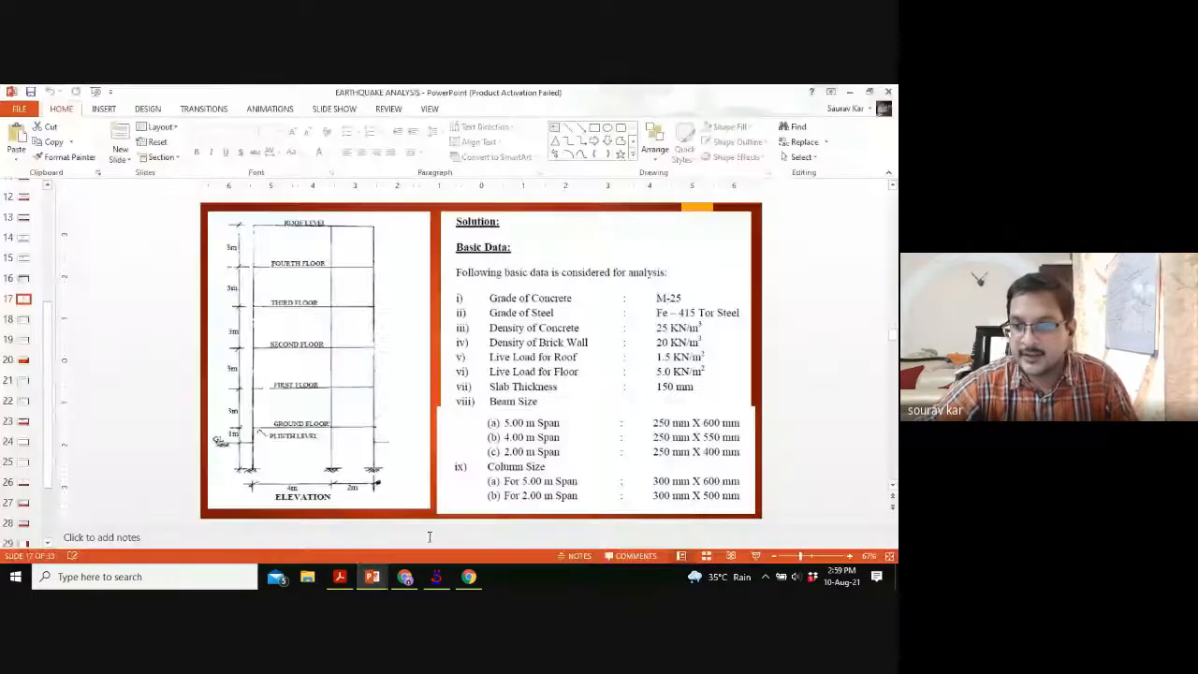
pyautogui.click(436, 577)
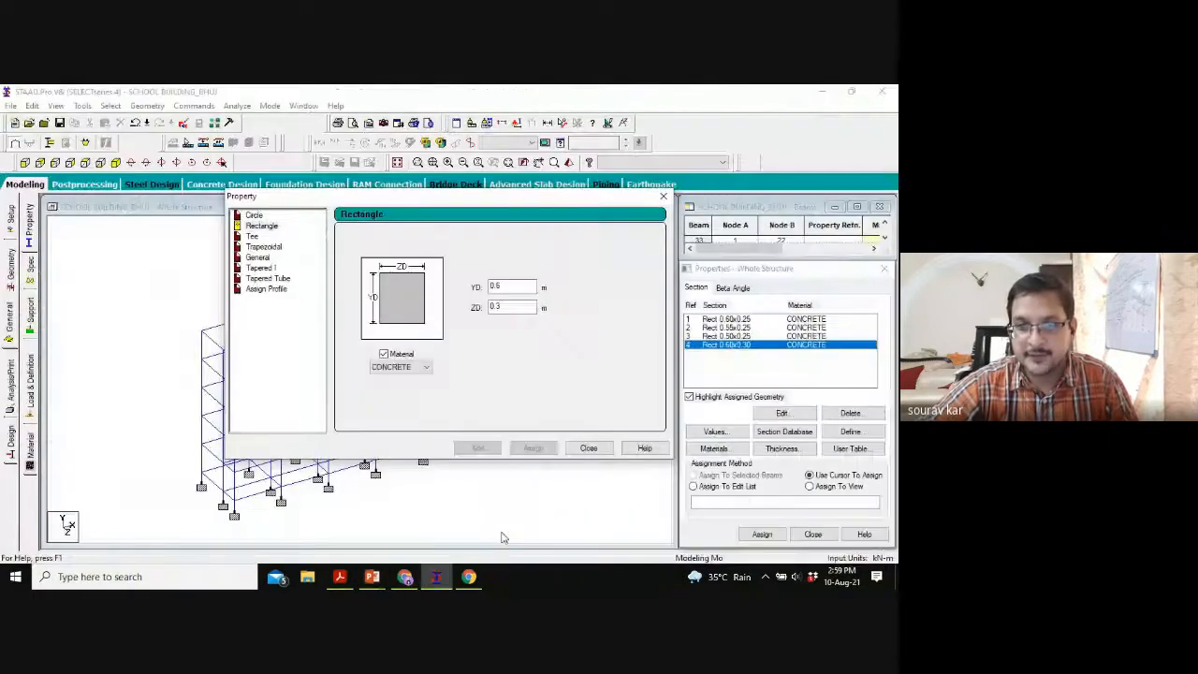
pyautogui.click(527, 287)
pyautogui.press('BackSpace')
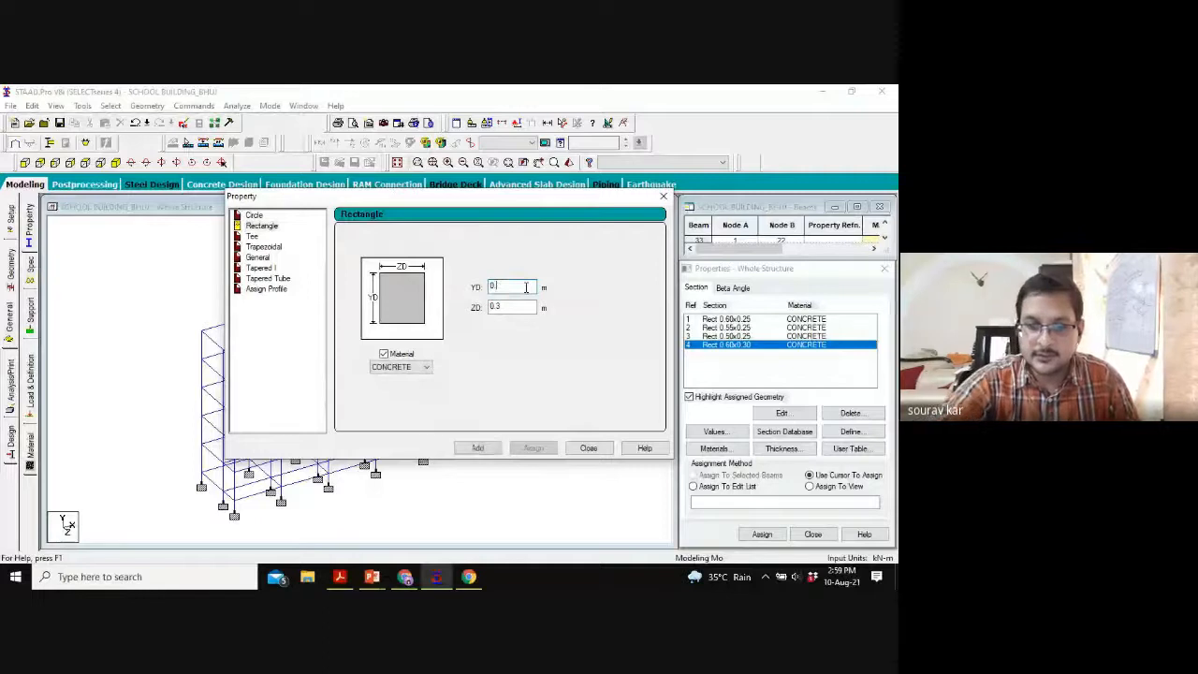
pyautogui.write('5')
pyautogui.click(477, 447)
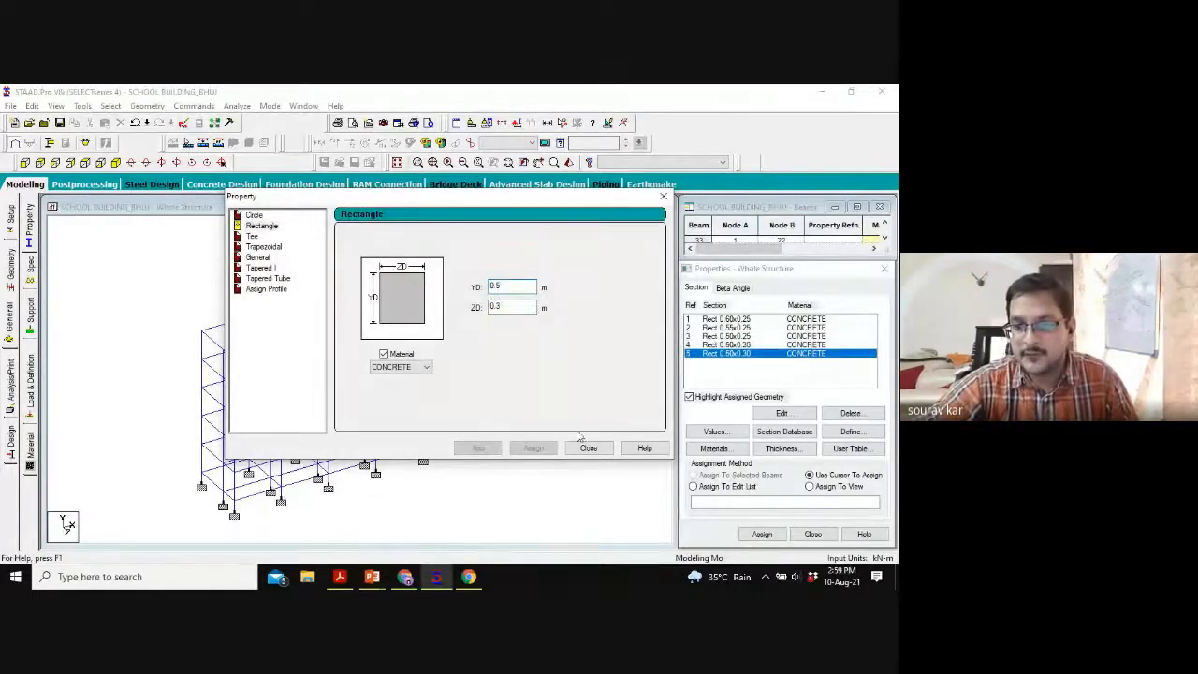
pyautogui.click(588, 448)
pyautogui.click(721, 375)
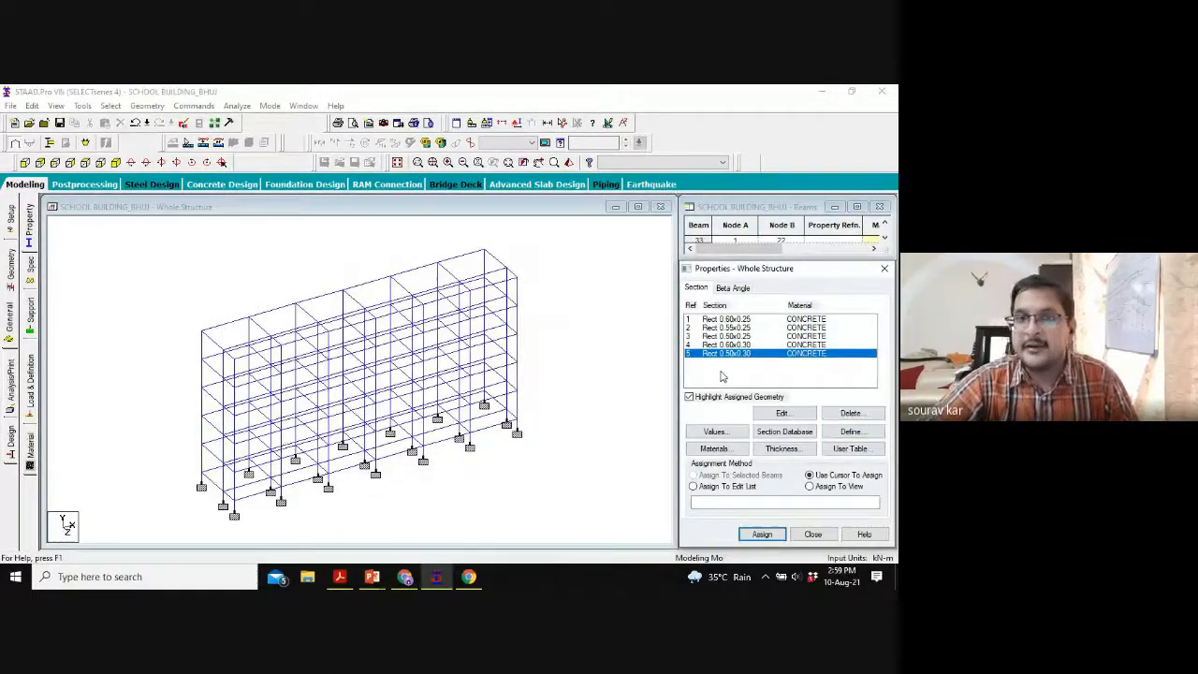
# Step: Review the five defined sections one by one and examine the frame's beam layout in top and isometric views
pyautogui.click(688, 320)
pyautogui.click(694, 328)
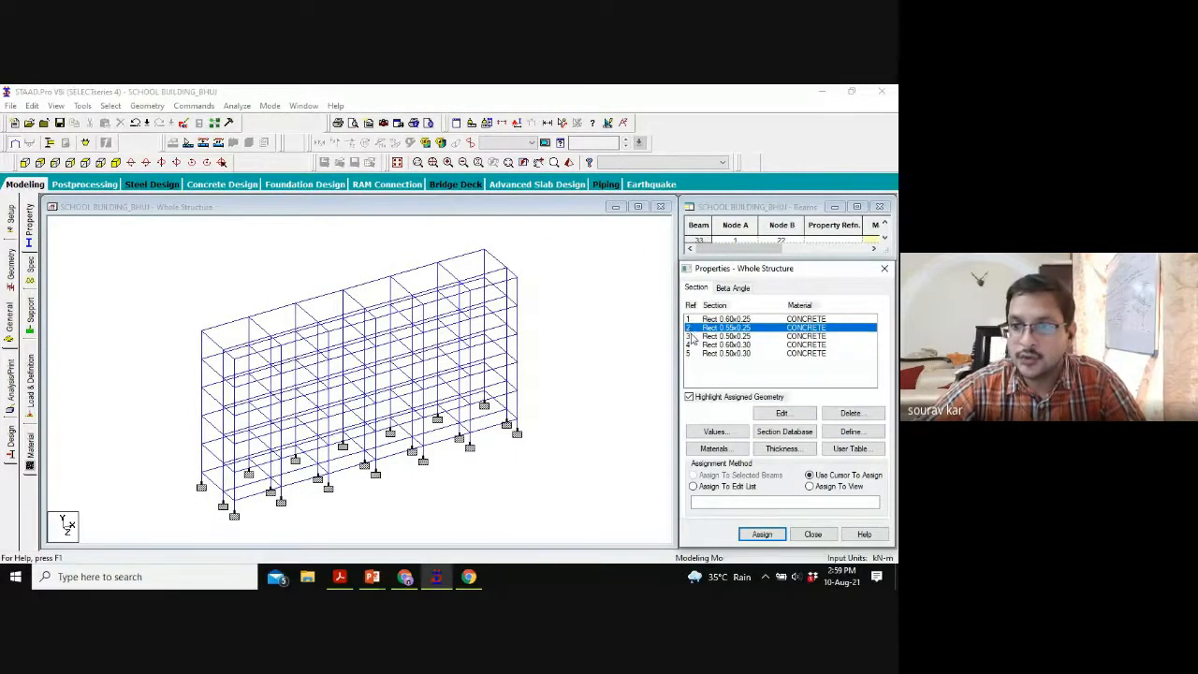
pyautogui.click(693, 336)
pyautogui.click(693, 344)
pyautogui.click(694, 352)
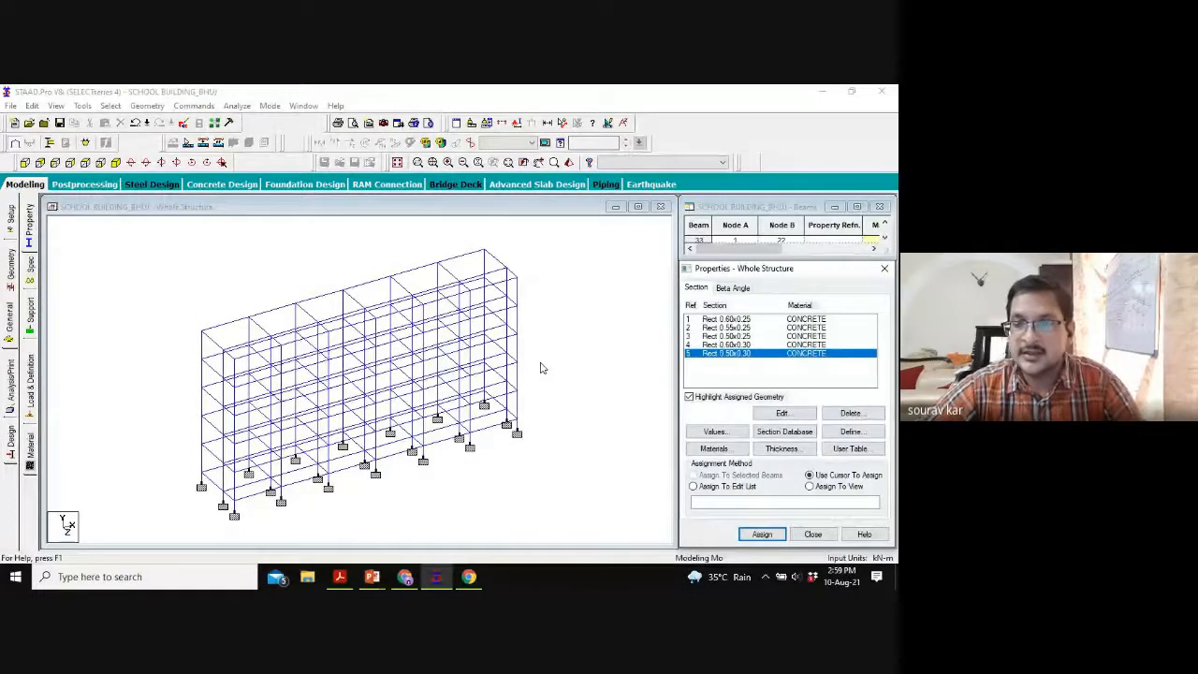
pyautogui.click(585, 334)
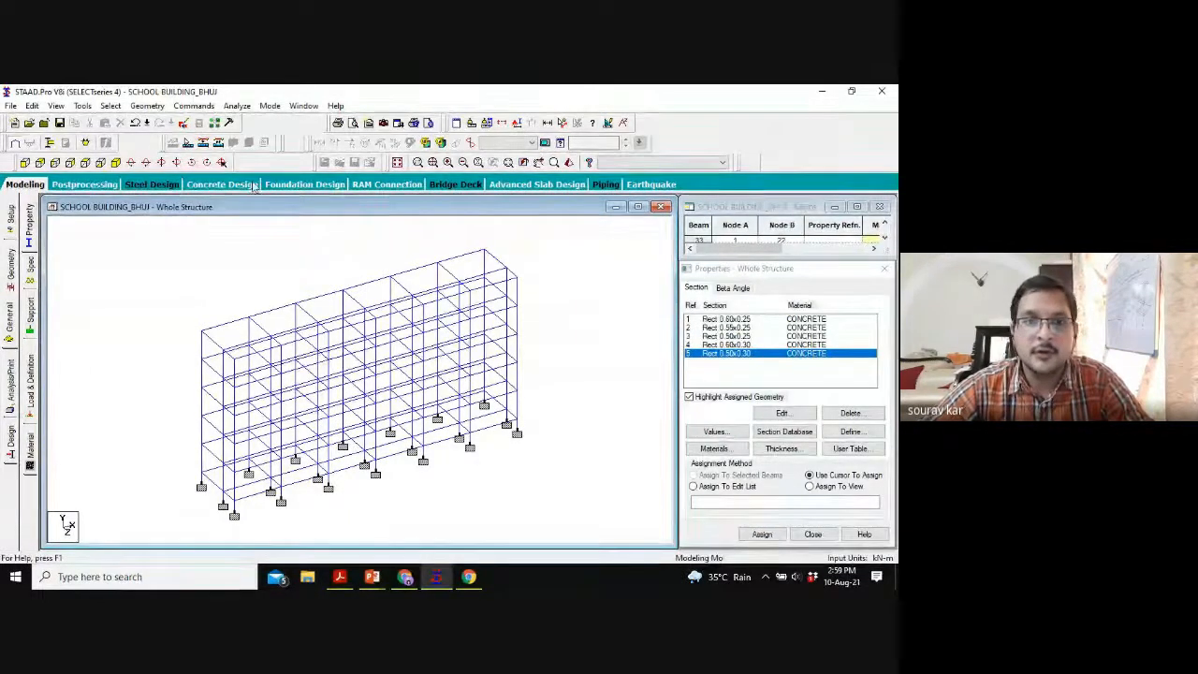
pyautogui.click(89, 164)
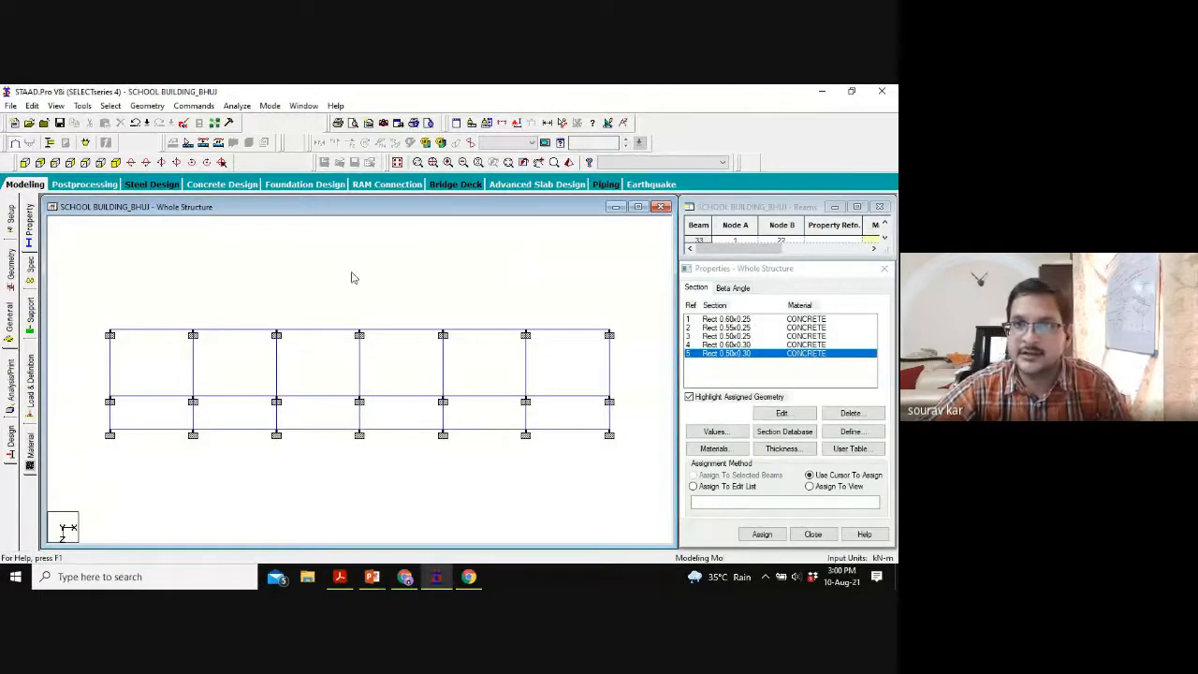
pyautogui.click(114, 163)
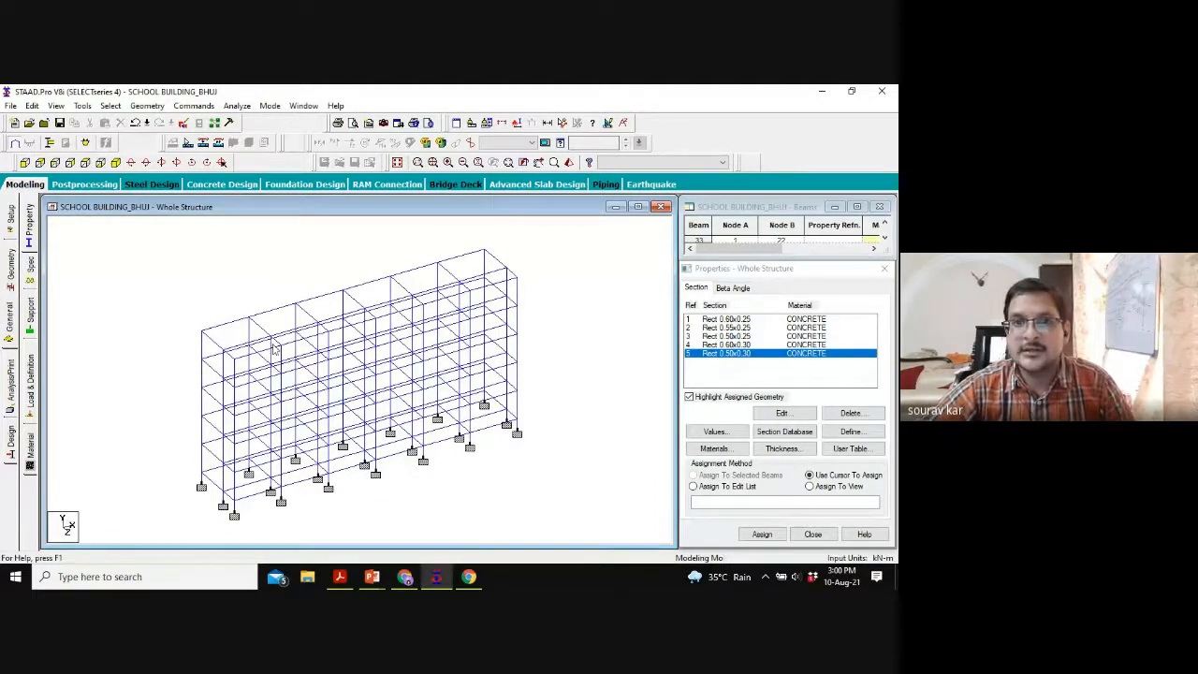
# Step: With section Rect 0.60x0.25 chosen, select the X-direction beams of all six bays bay by bay in the top view
pyautogui.click(82, 163)
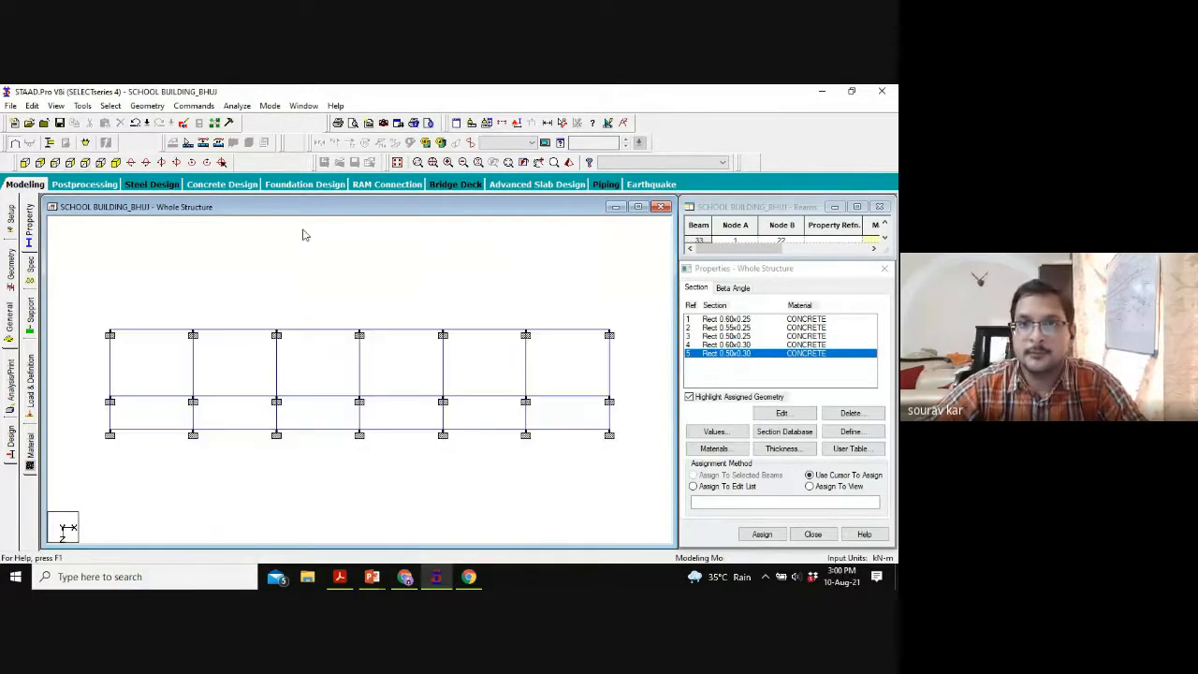
pyautogui.click(725, 319)
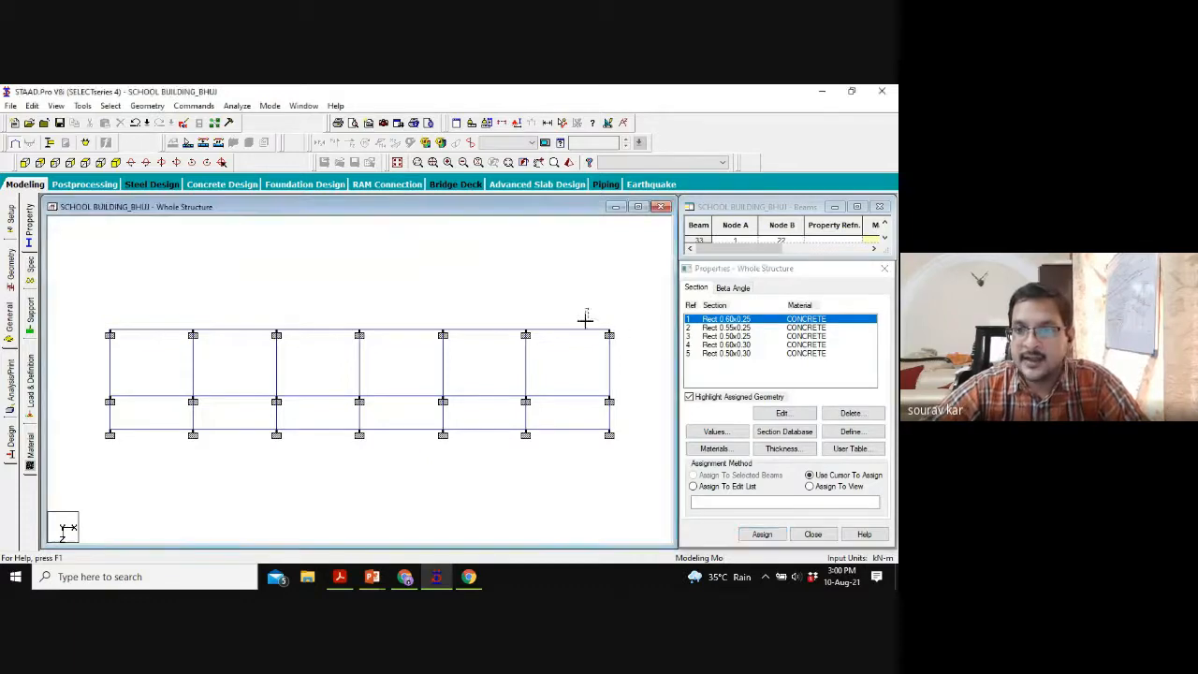
pyautogui.moveTo(583, 314); pyautogui.dragTo(552, 453)
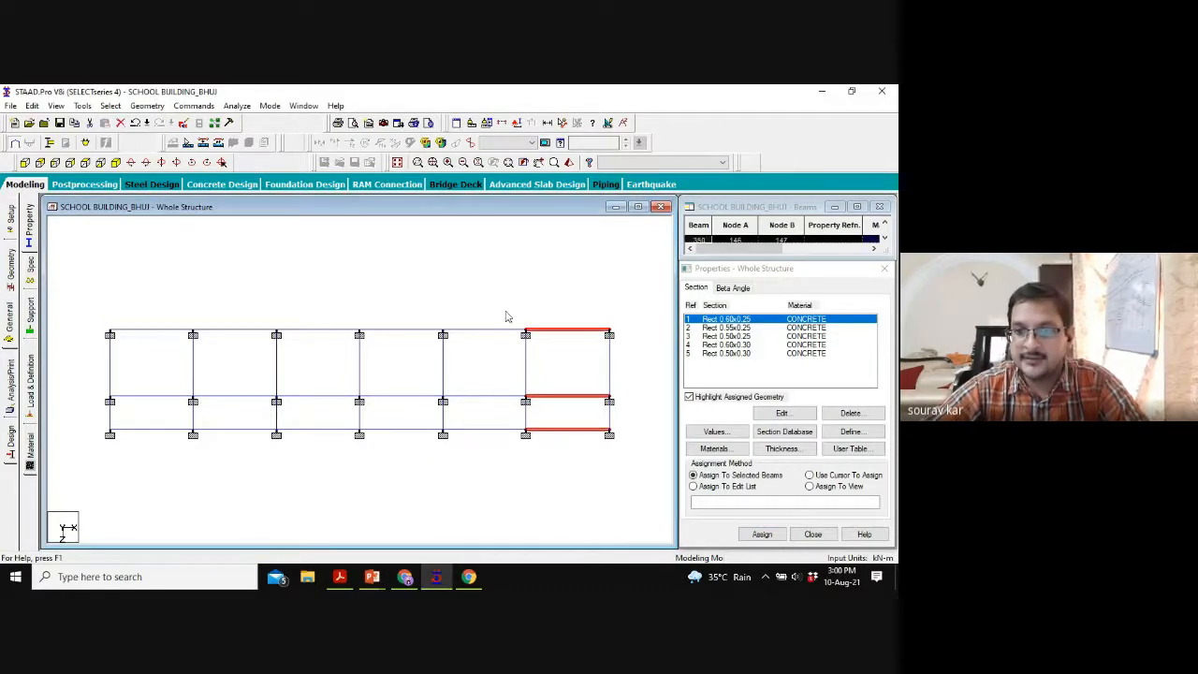
pyautogui.keyDown('ctrl'); pyautogui.moveTo(496, 296); pyautogui.dragTo(473, 459); pyautogui.keyUp('ctrl')
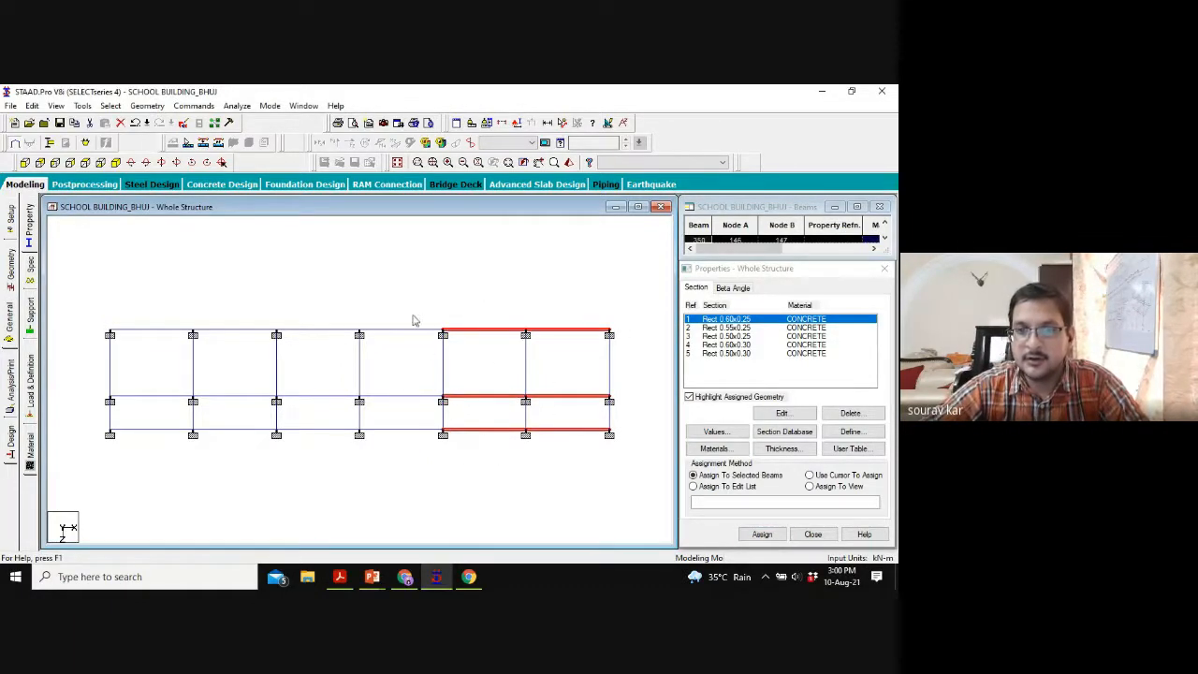
pyautogui.keyDown('ctrl'); pyautogui.moveTo(415, 320); pyautogui.dragTo(391, 449); pyautogui.keyUp('ctrl')
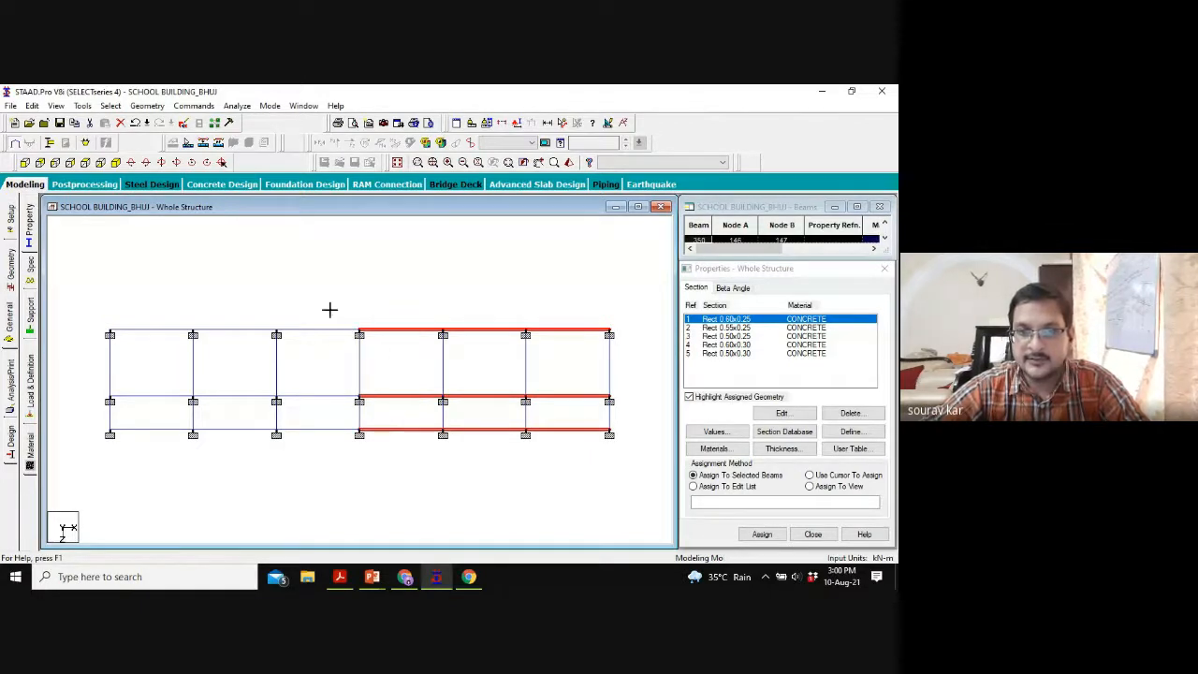
pyautogui.keyDown('ctrl'); pyautogui.moveTo(329, 310); pyautogui.dragTo(281, 454); pyautogui.keyUp('ctrl')
pyautogui.keyDown('ctrl'); pyautogui.moveTo(238, 309); pyautogui.dragTo(214, 452); pyautogui.keyUp('ctrl')
pyautogui.keyDown('ctrl'); pyautogui.moveTo(154, 314); pyautogui.dragTo(145, 439); pyautogui.keyUp('ctrl')
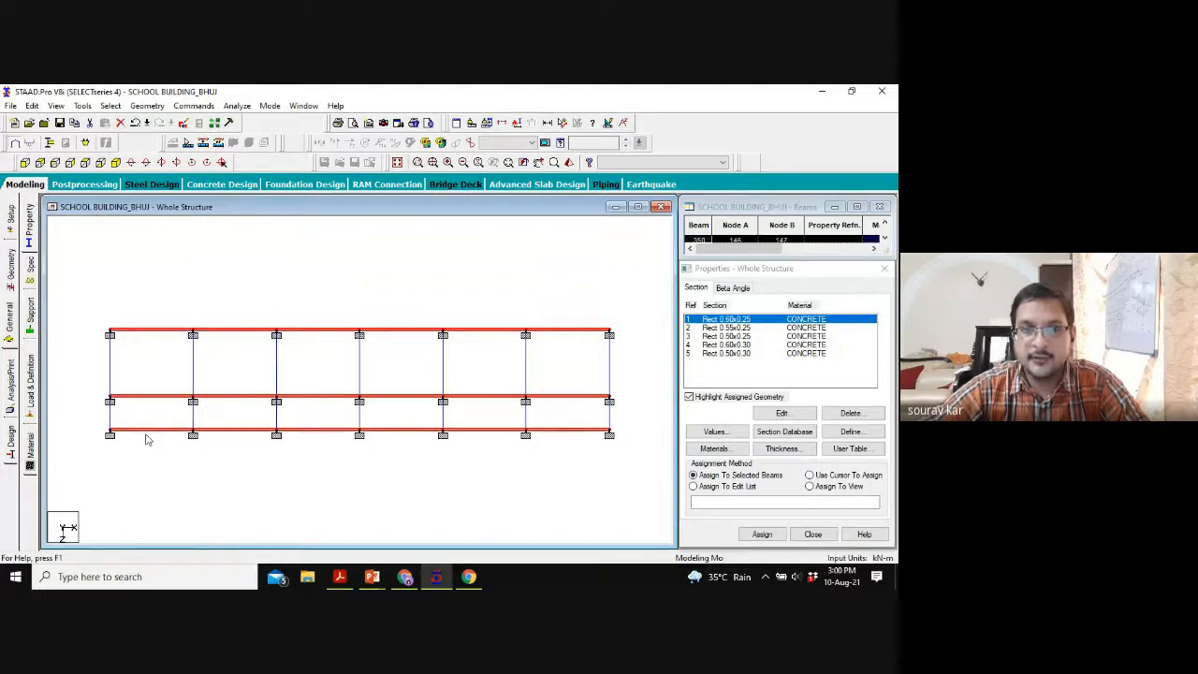
# Step: Examine the selected X-direction beams in isometric view from all around the building and clear the selection
pyautogui.click(103, 163)
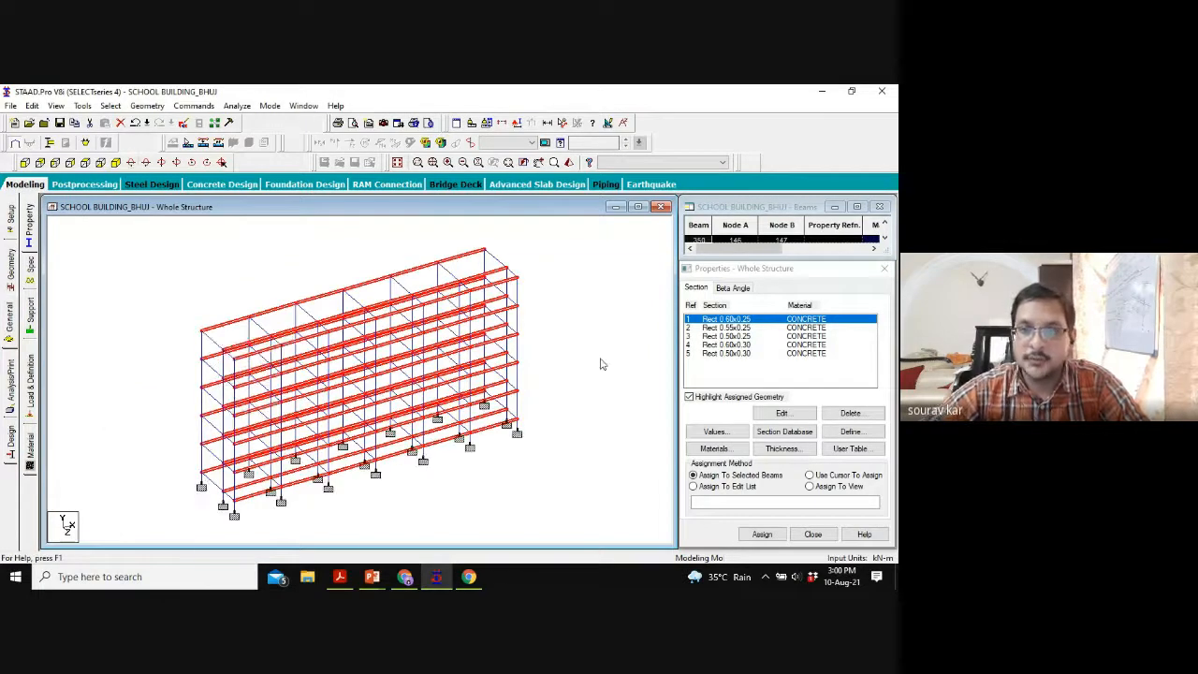
pyautogui.press('Left')
pyautogui.press('Left')
pyautogui.press('Left')
pyautogui.press('Left')
pyautogui.press('Left')
pyautogui.press('Left')
pyautogui.press('Left')
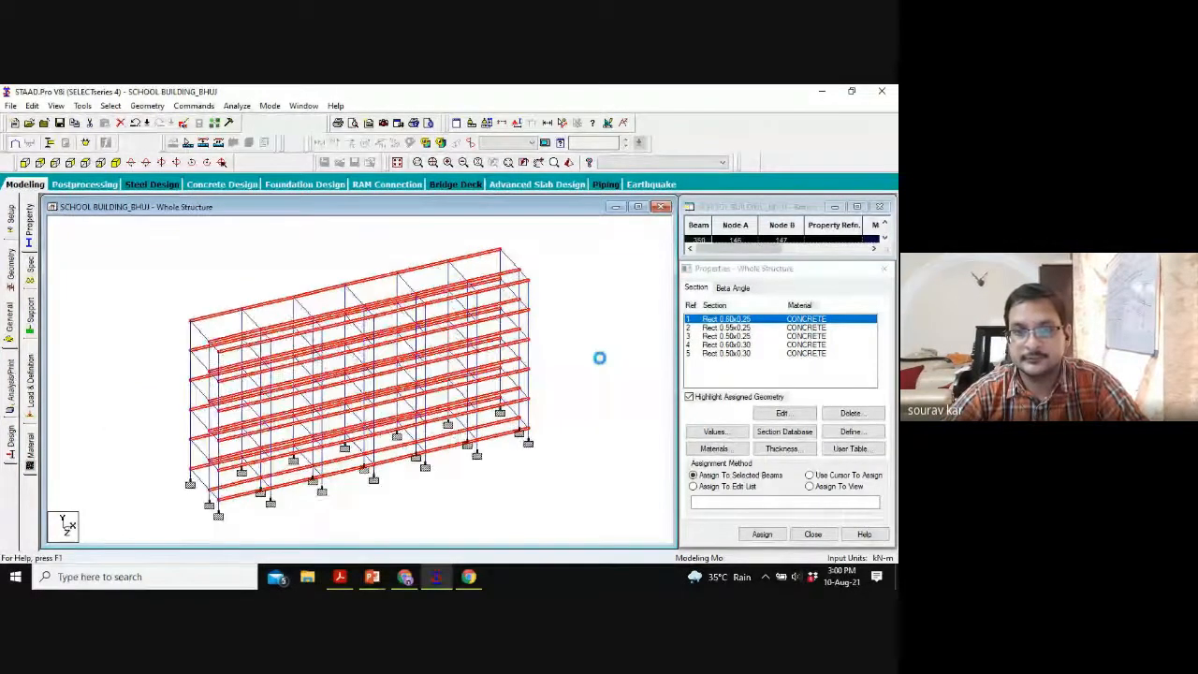
pyautogui.press('Left')
pyautogui.press('Left')
pyautogui.press('Left')
pyautogui.press('Left')
pyautogui.press('Left')
pyautogui.press('Left')
pyautogui.press('Left')
pyautogui.press('Left')
pyautogui.press('Left')
pyautogui.press('Left')
pyautogui.press('Left')
pyautogui.press('Left')
pyautogui.press('Left')
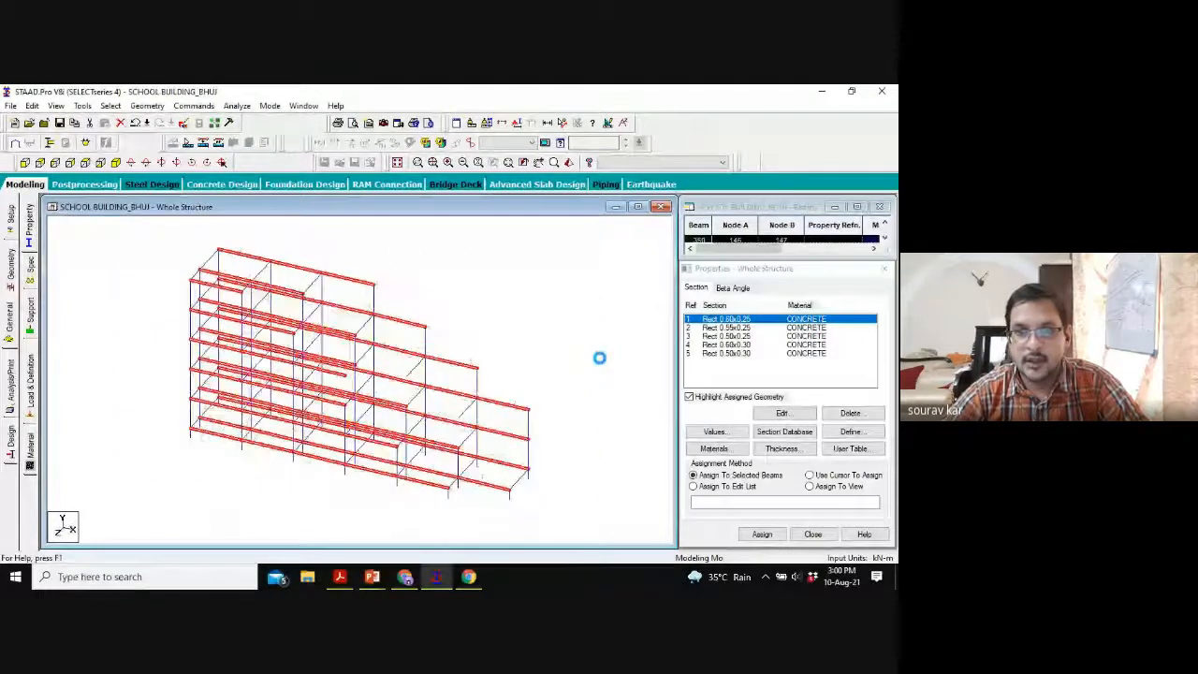
pyautogui.press('Left')
pyautogui.press('Left')
pyautogui.press('Left')
pyautogui.press('Left')
pyautogui.press('Left')
pyautogui.press('Left')
pyautogui.press('Left')
pyautogui.press('Left')
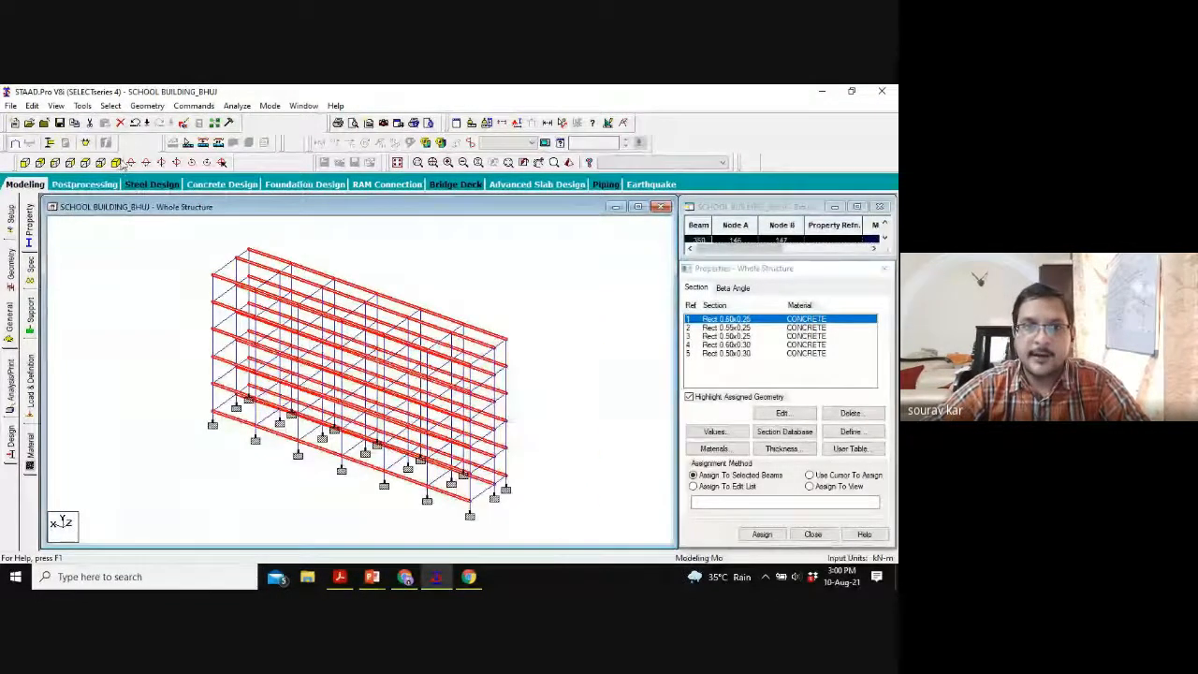
pyautogui.press('Left')
pyautogui.click(604, 292)
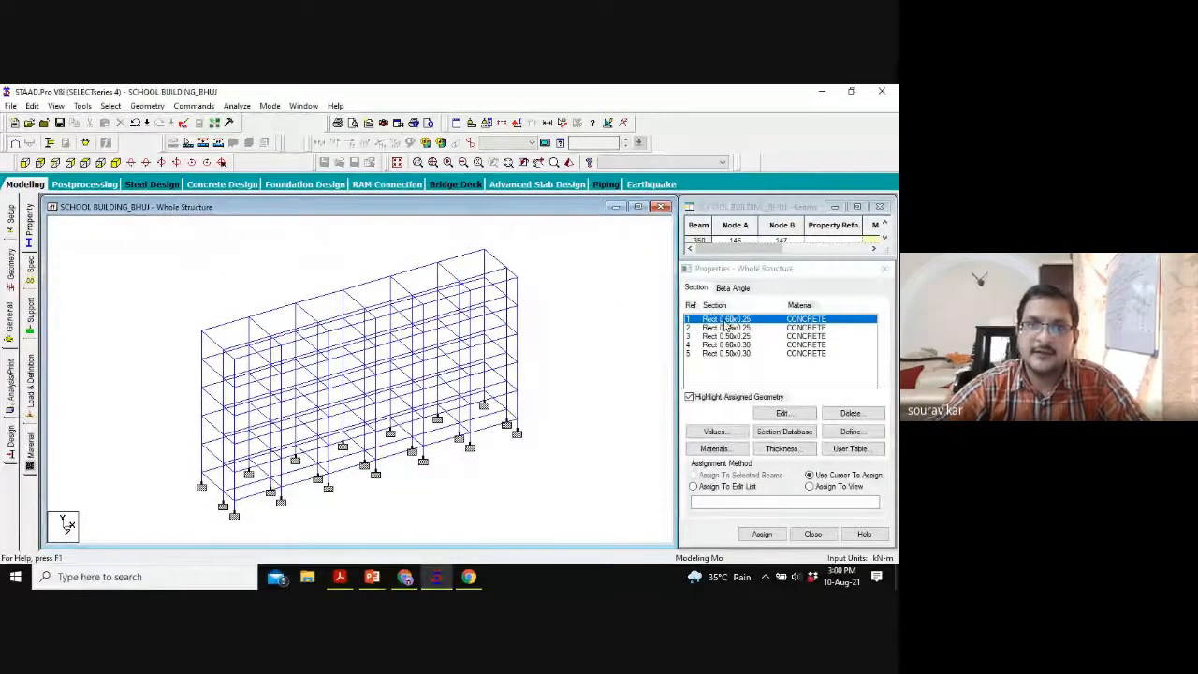
# Step: Select all beams parallel to X, assign section Rect 0.60x0.25 to them, and clear the selection
pyautogui.click(111, 106)
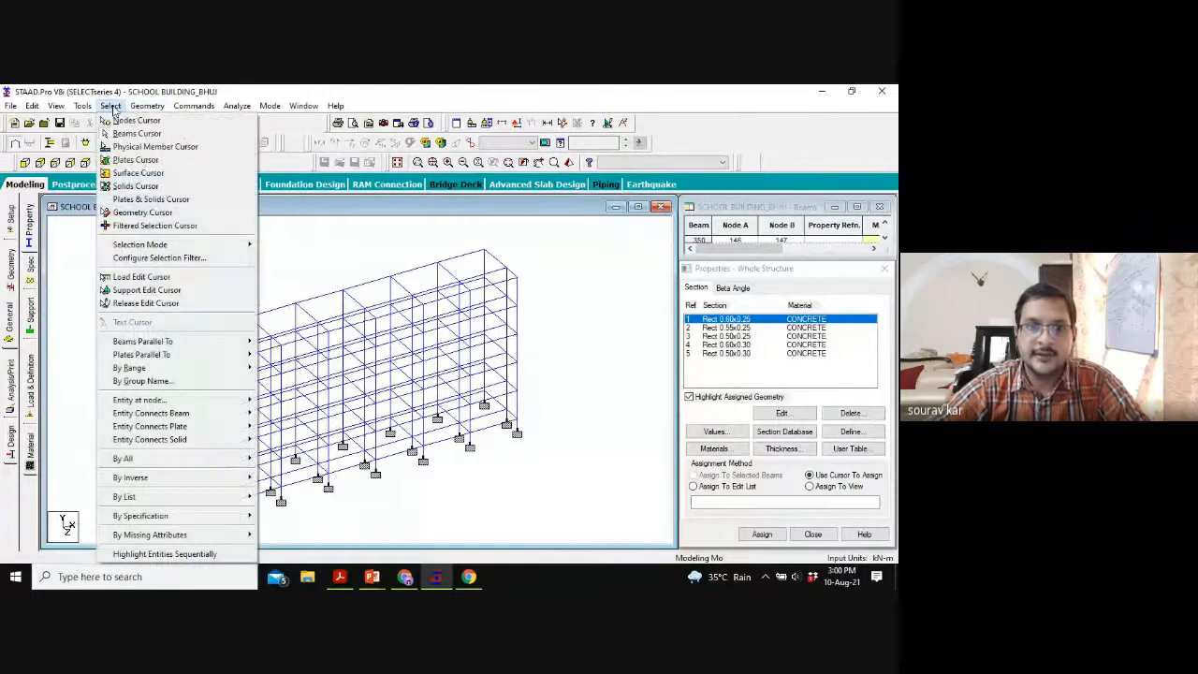
pyautogui.moveTo(137, 339)
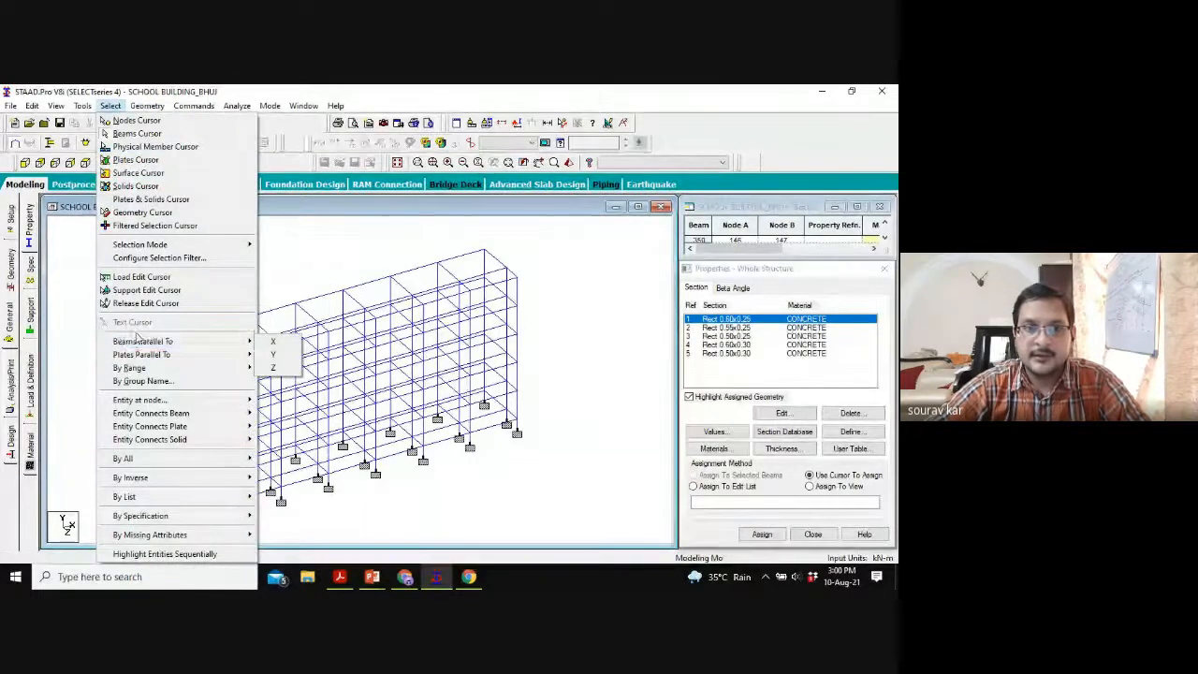
pyautogui.click(278, 345)
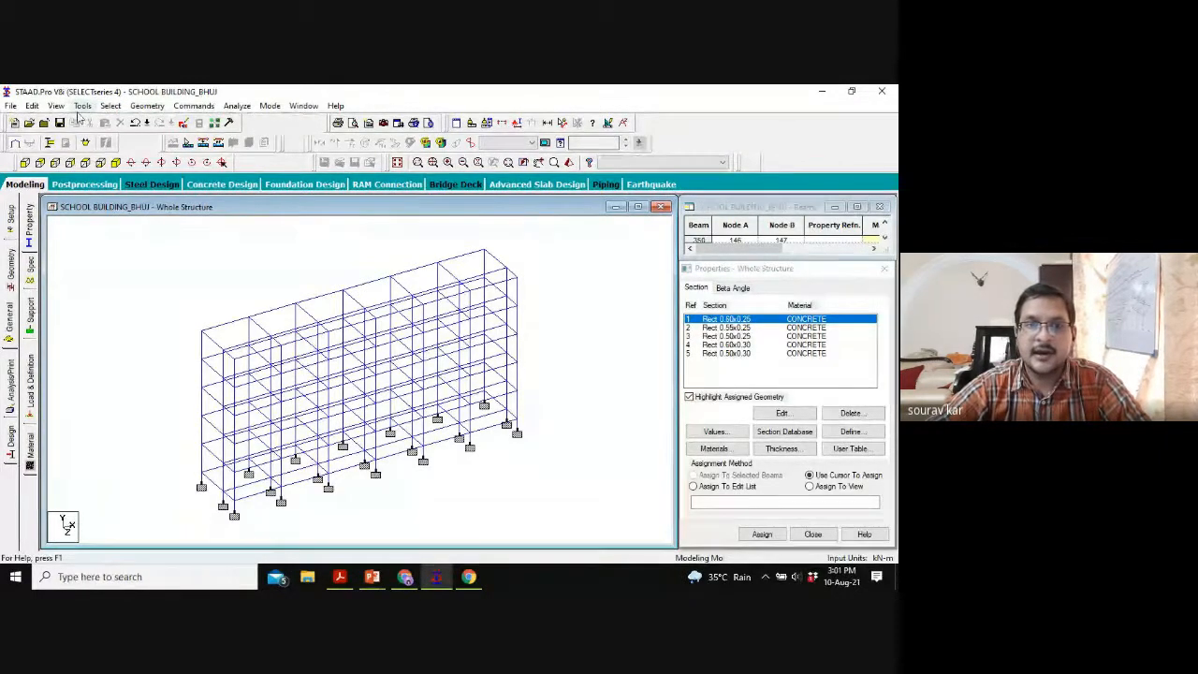
pyautogui.click(107, 108)
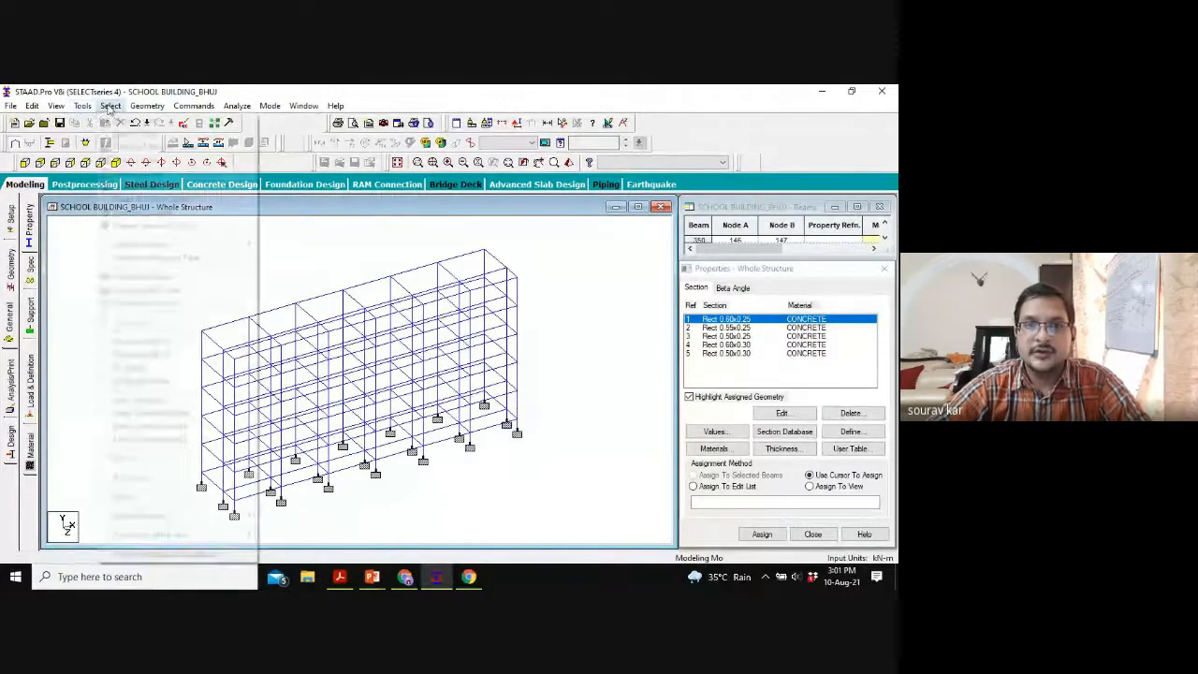
pyautogui.moveTo(233, 344)
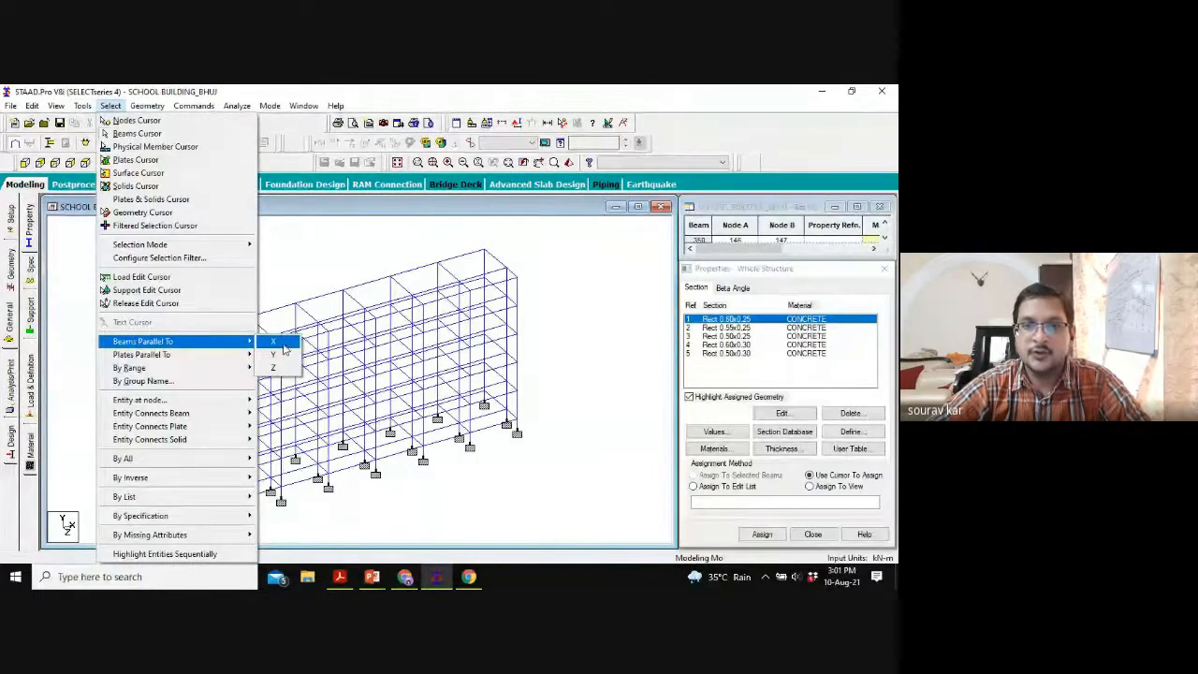
pyautogui.click(272, 342)
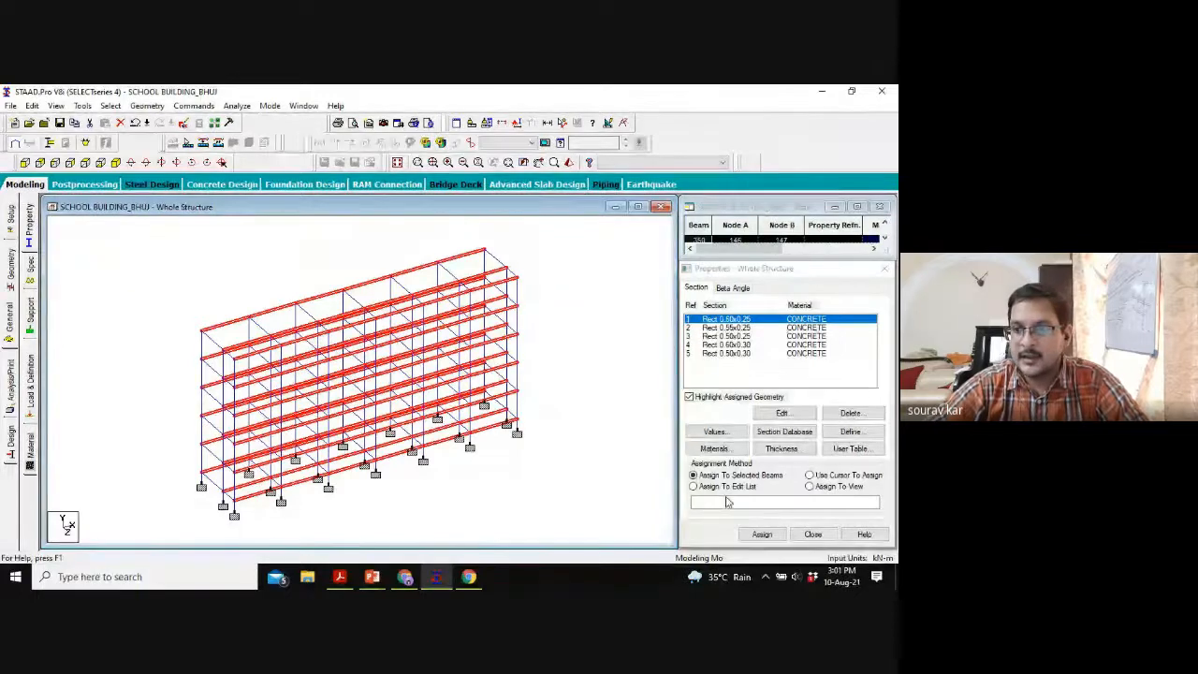
pyautogui.click(762, 533)
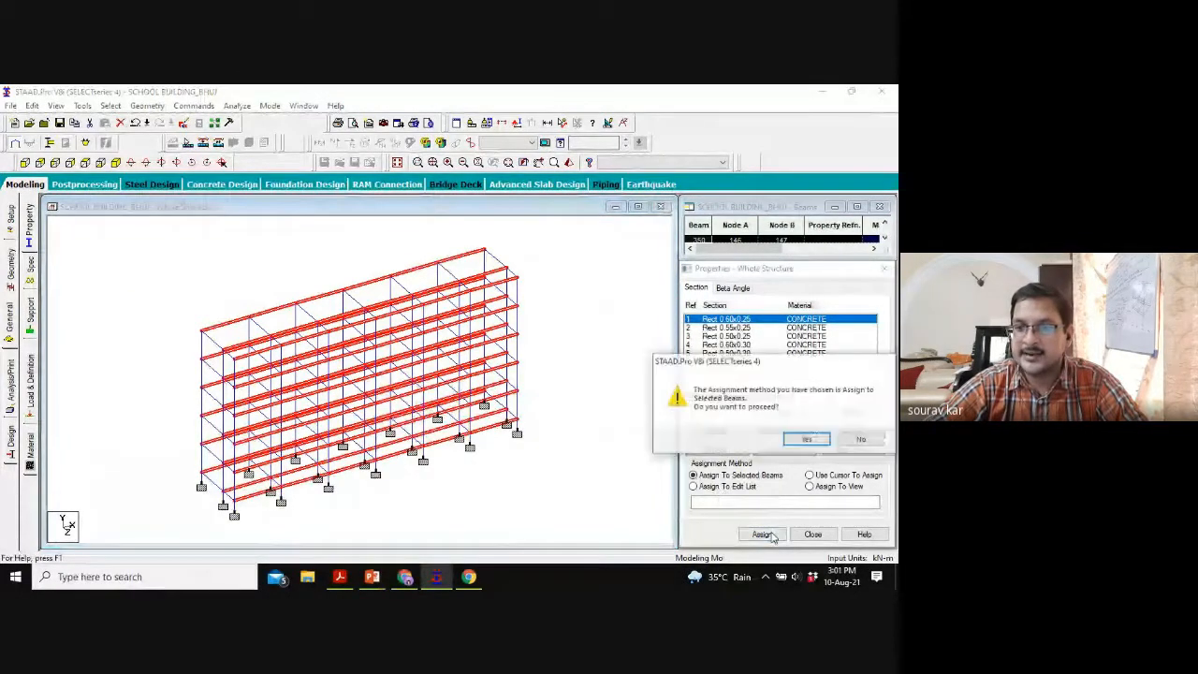
pyautogui.click(804, 437)
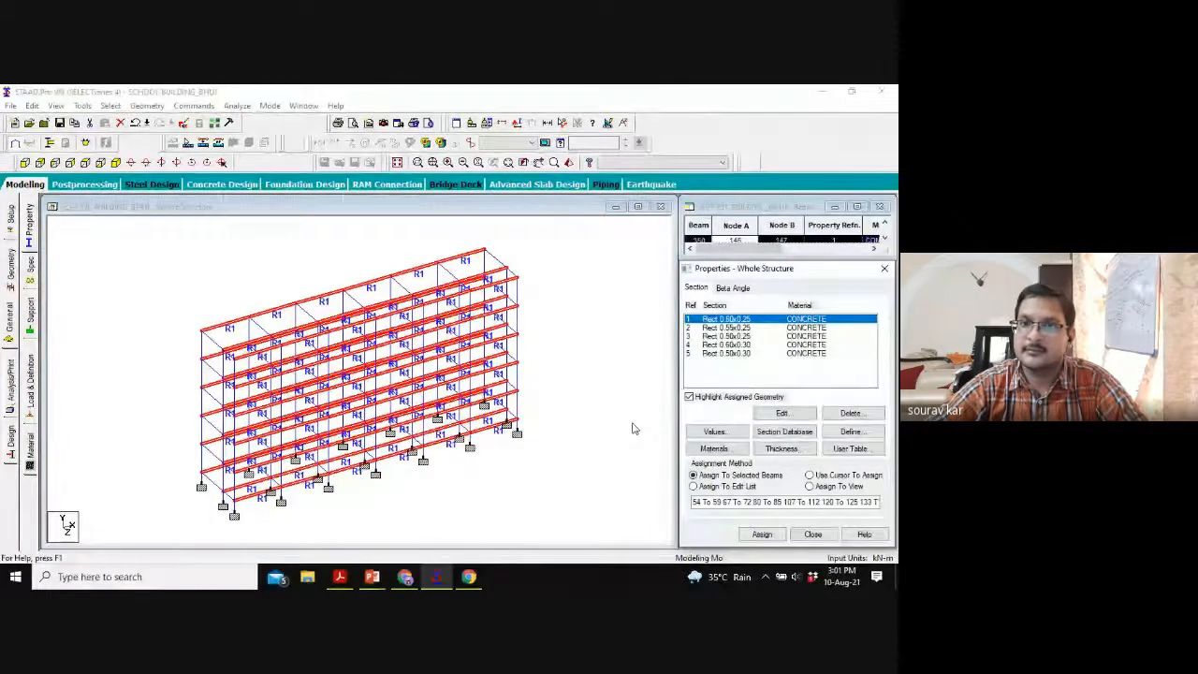
pyautogui.scroll(2, 297, 280)
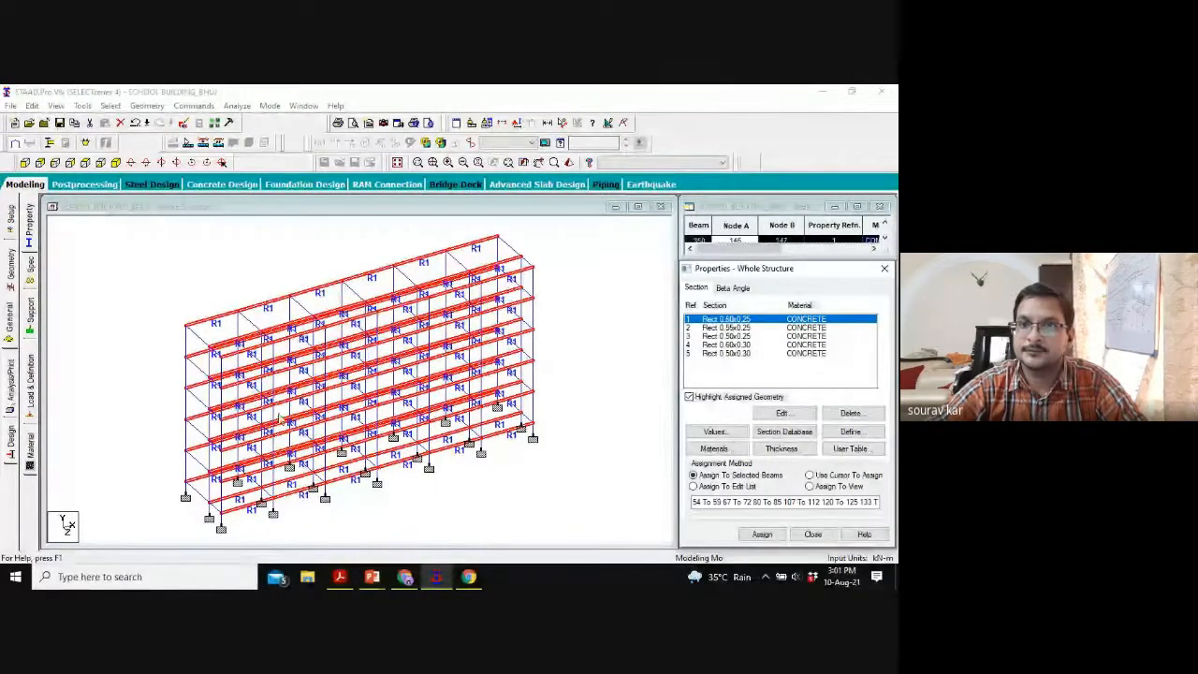
pyautogui.click(564, 404)
# Step: Choose section Rect 0.55x0.25 and recheck the beam sizes per span on the PowerPoint basic data slide before returning to STAAD.Pro
pyautogui.click(728, 328)
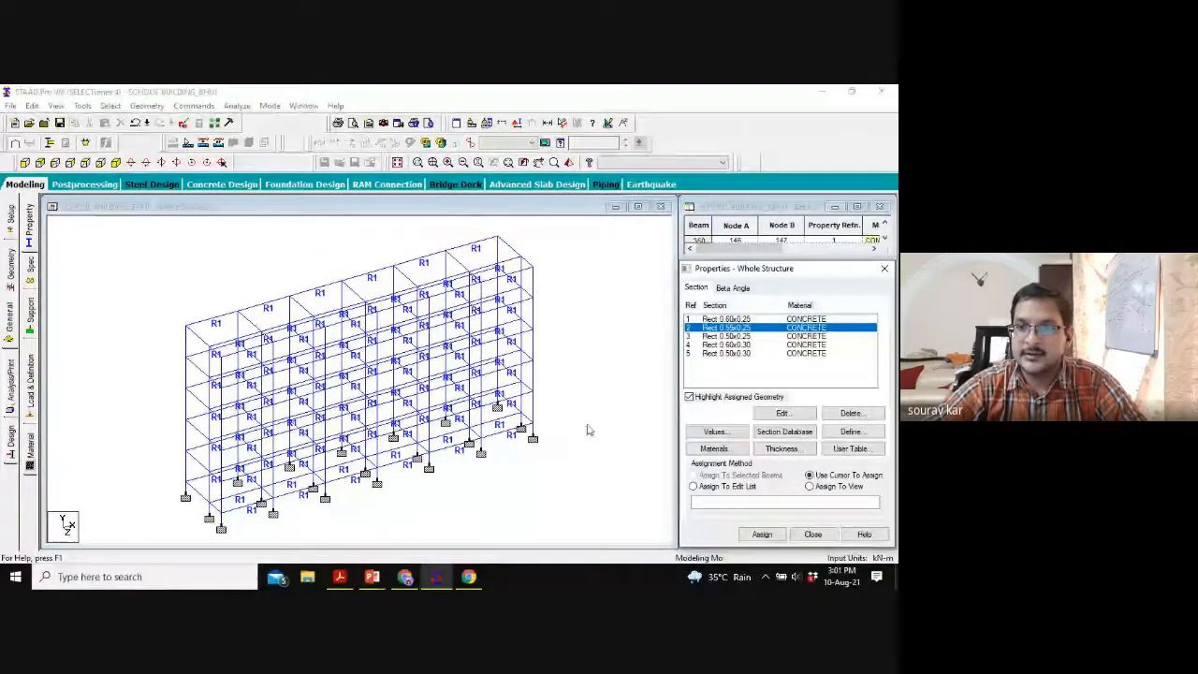
pyautogui.click(374, 576)
pyautogui.click(441, 510)
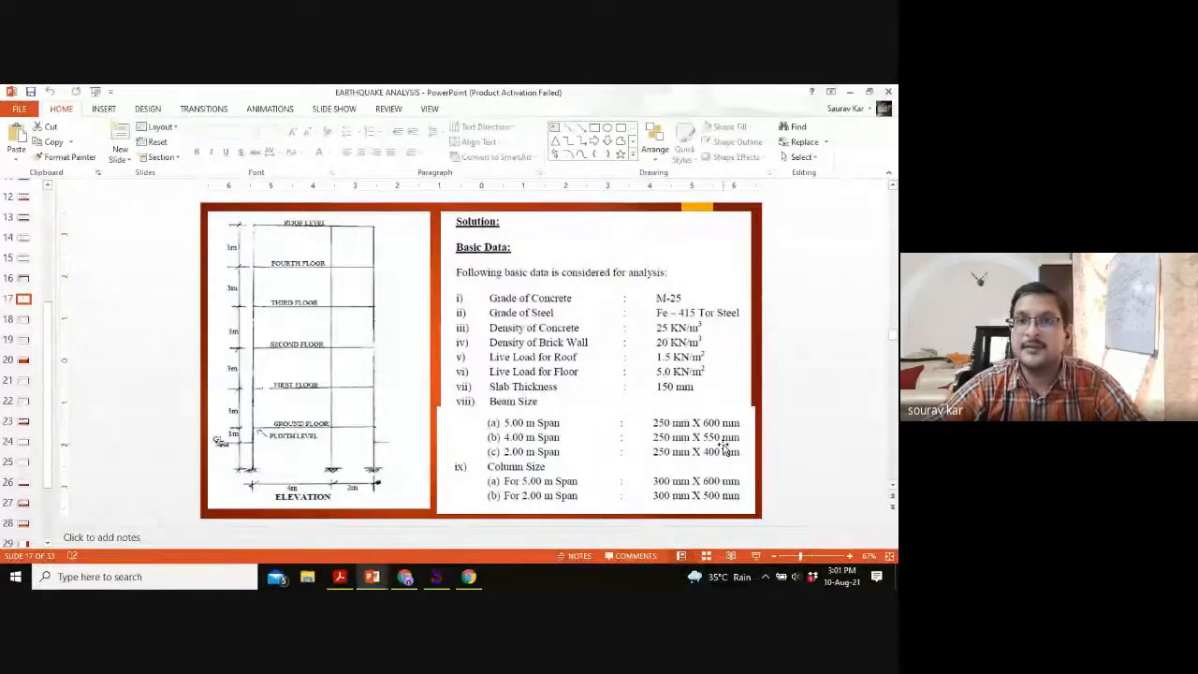
pyautogui.click(756, 556)
pyautogui.press('Escape')
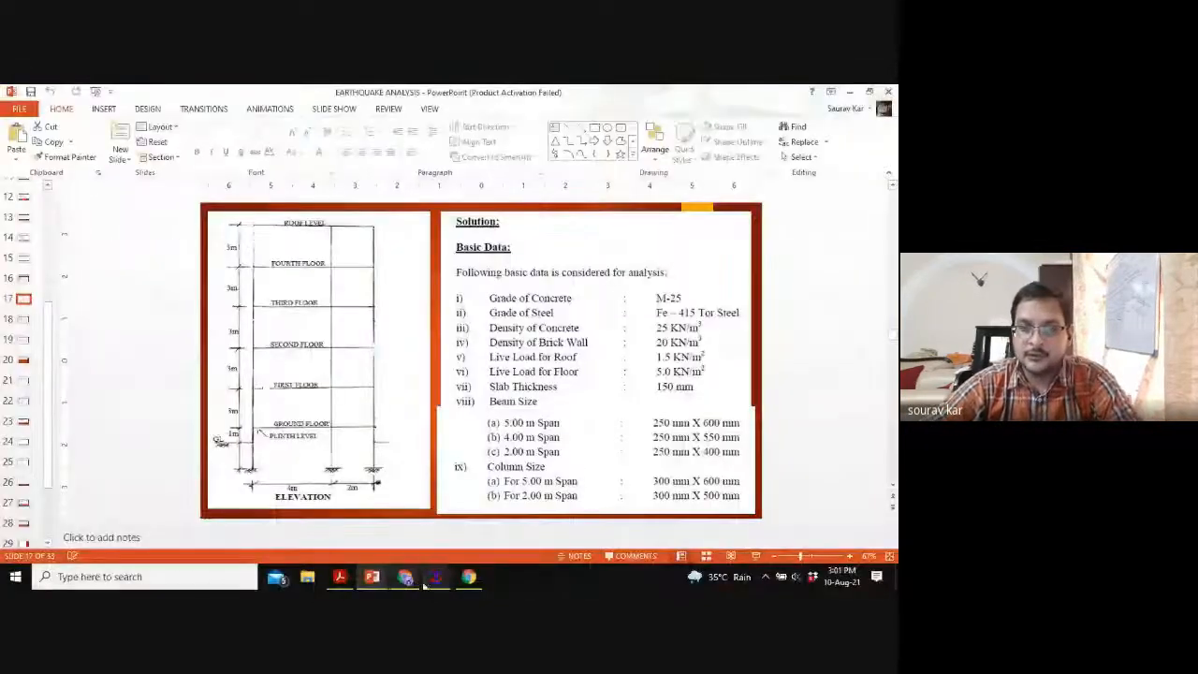
pyautogui.click(435, 577)
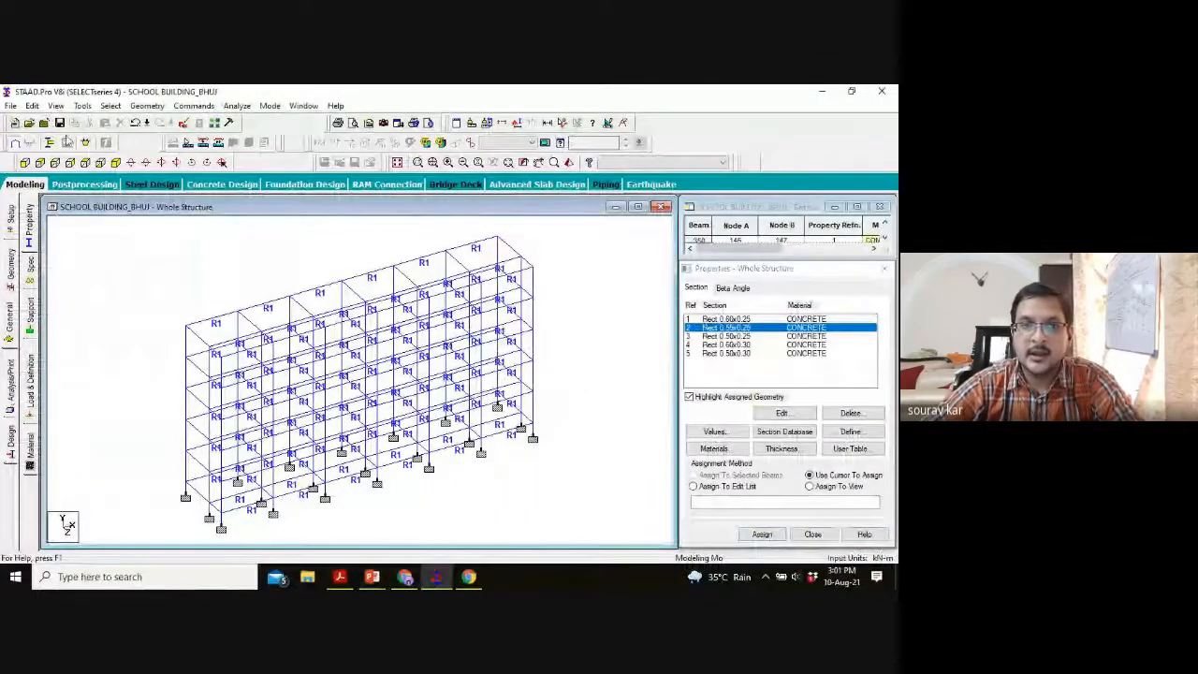
# Step: Try selecting all beams parallel to Z from the top view and examine the selection in isometric view
pyautogui.click(91, 162)
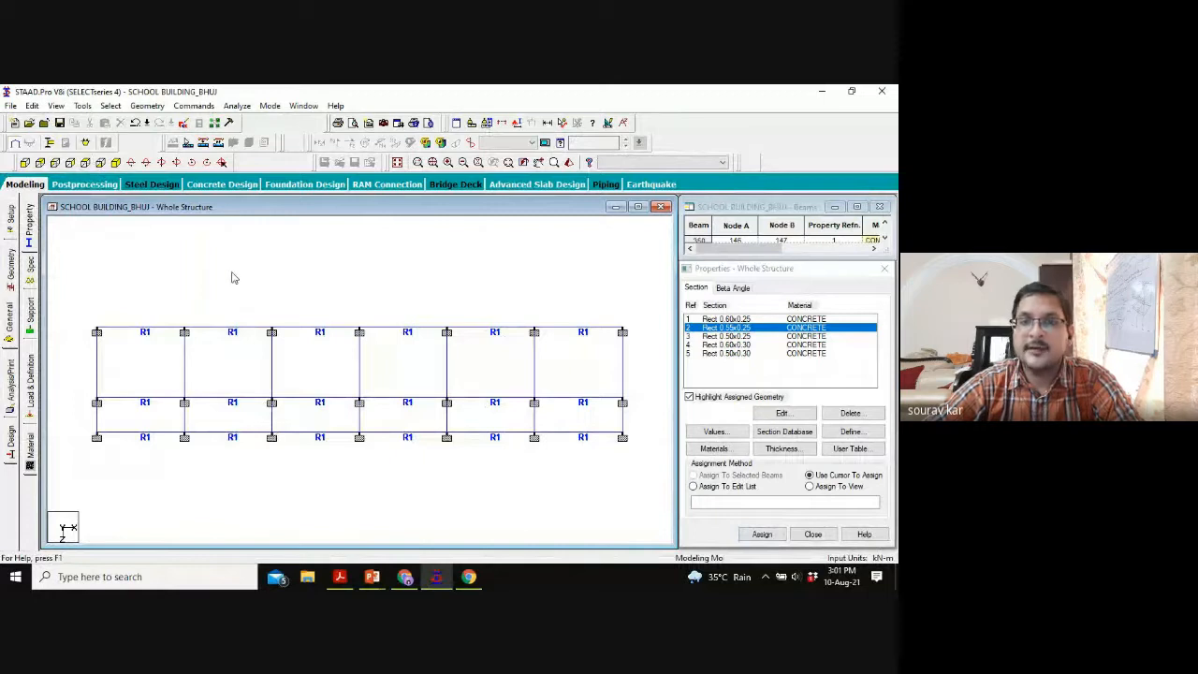
pyautogui.click(110, 105)
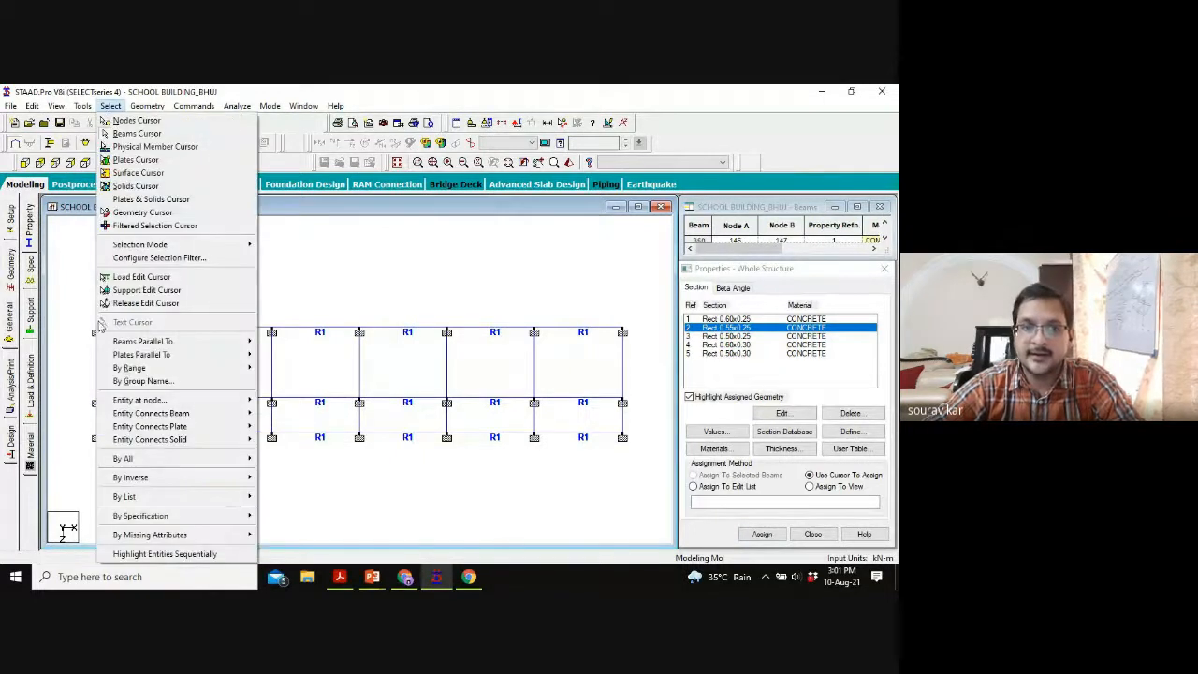
pyautogui.moveTo(140, 346)
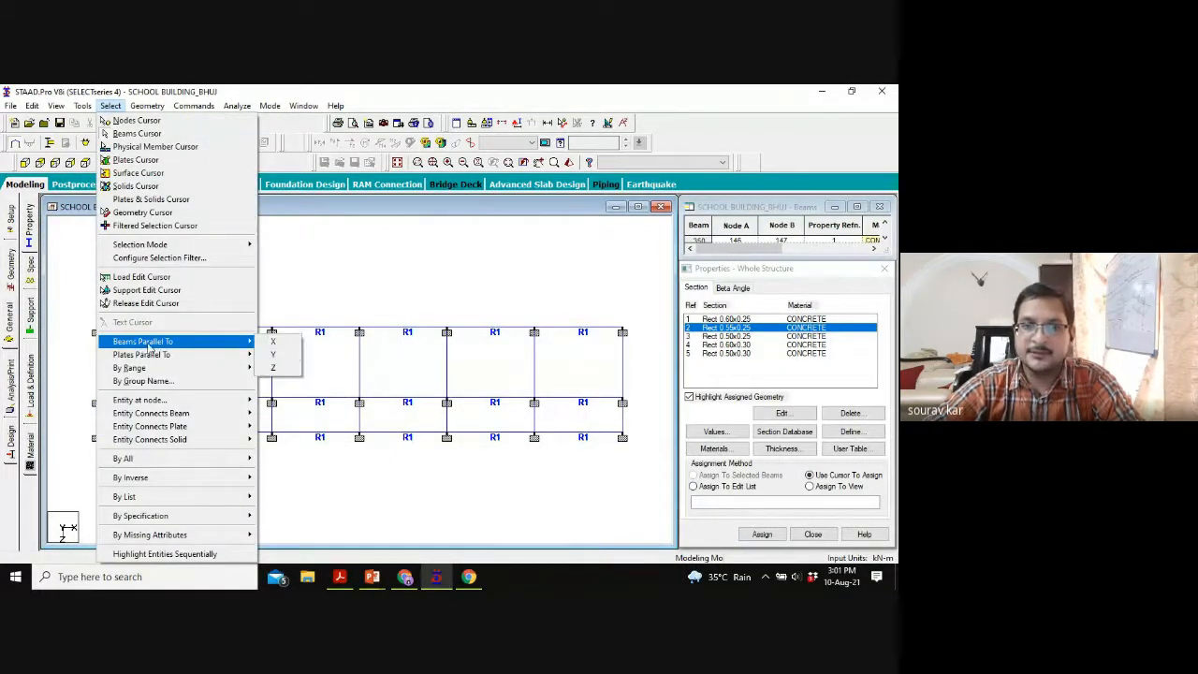
pyautogui.click(274, 367)
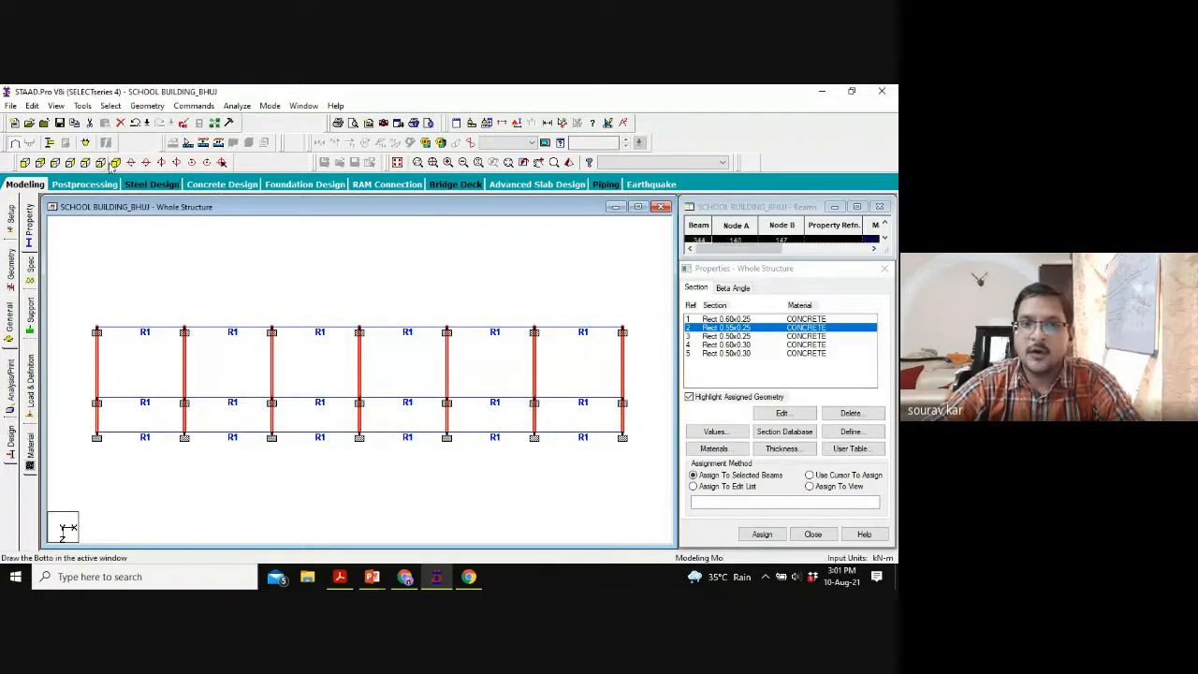
pyautogui.click(115, 163)
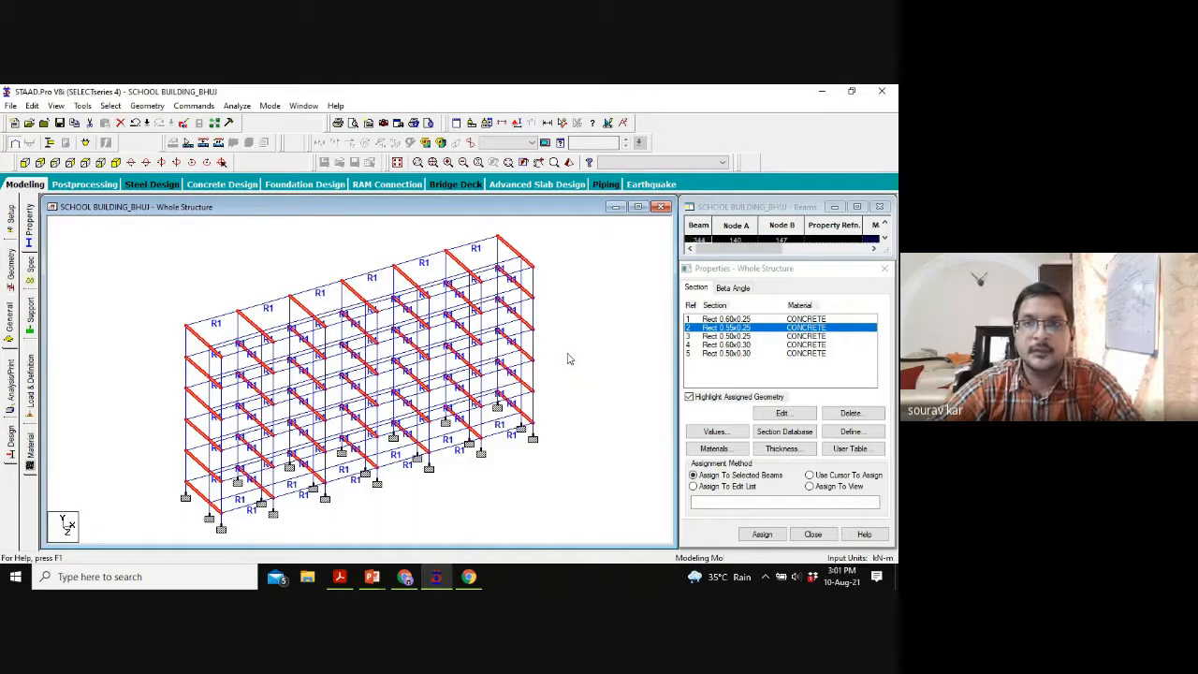
pyautogui.scroll(1, 538, 241)
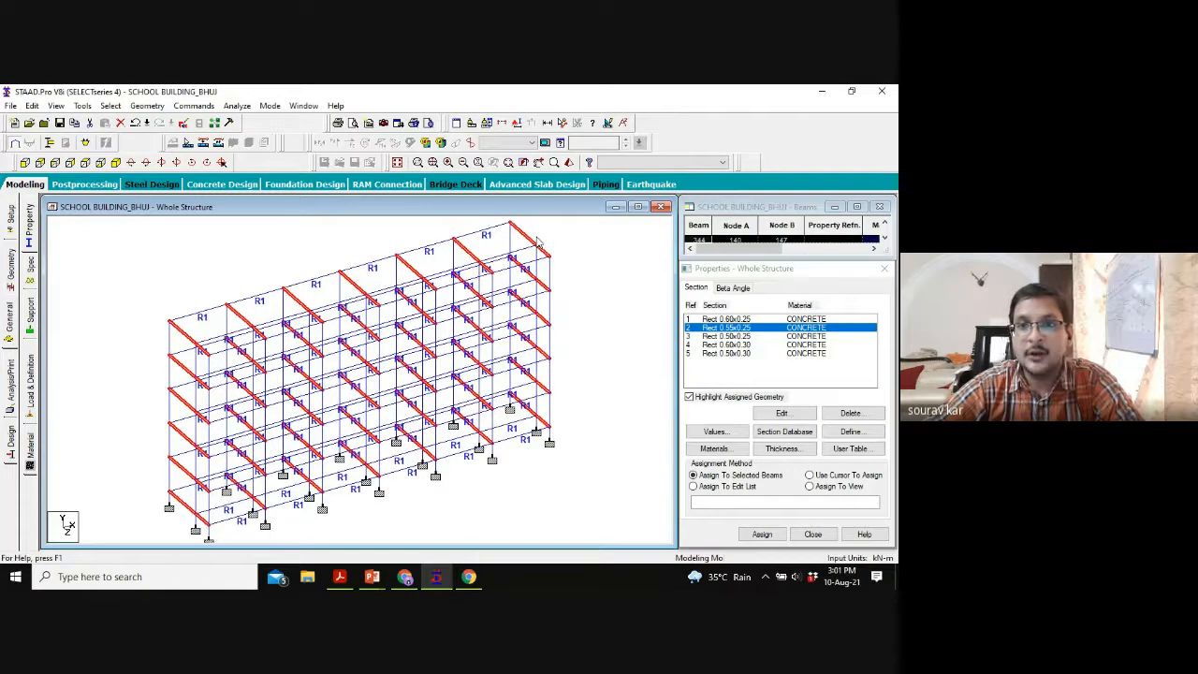
pyautogui.click(224, 246)
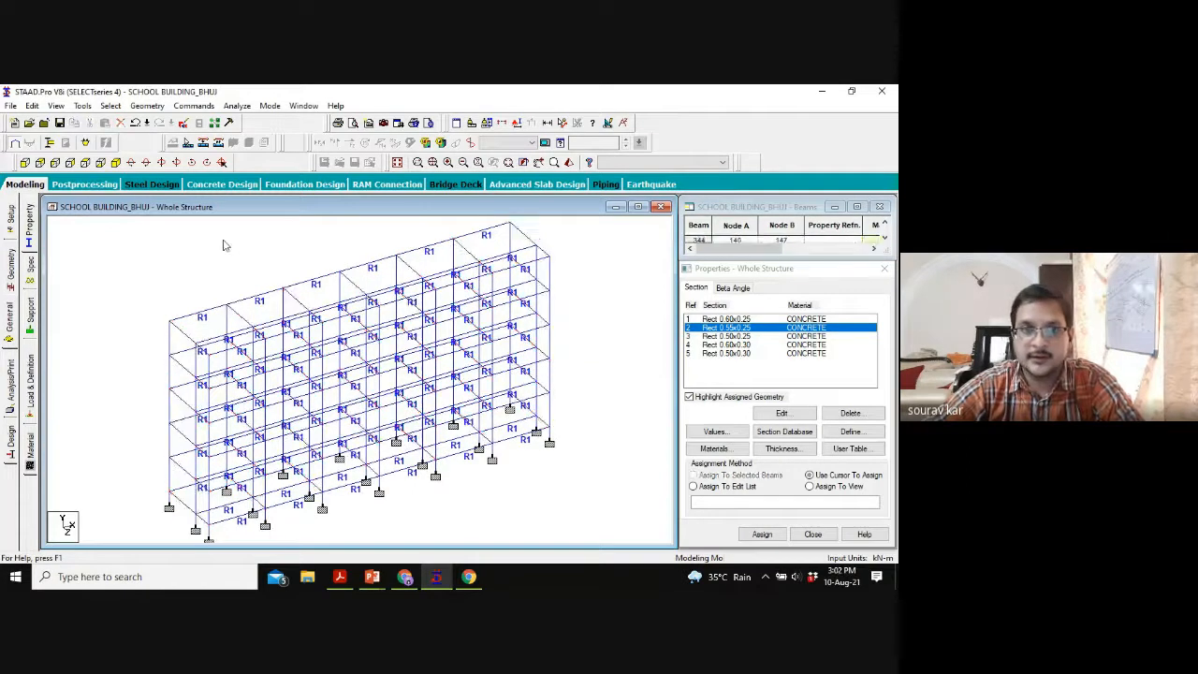
# Step: Select the 4 m span Z-direction beams in the top view, assign section Rect 0.55x0.25 to them, and clear the selection in isometric view
pyautogui.click(85, 163)
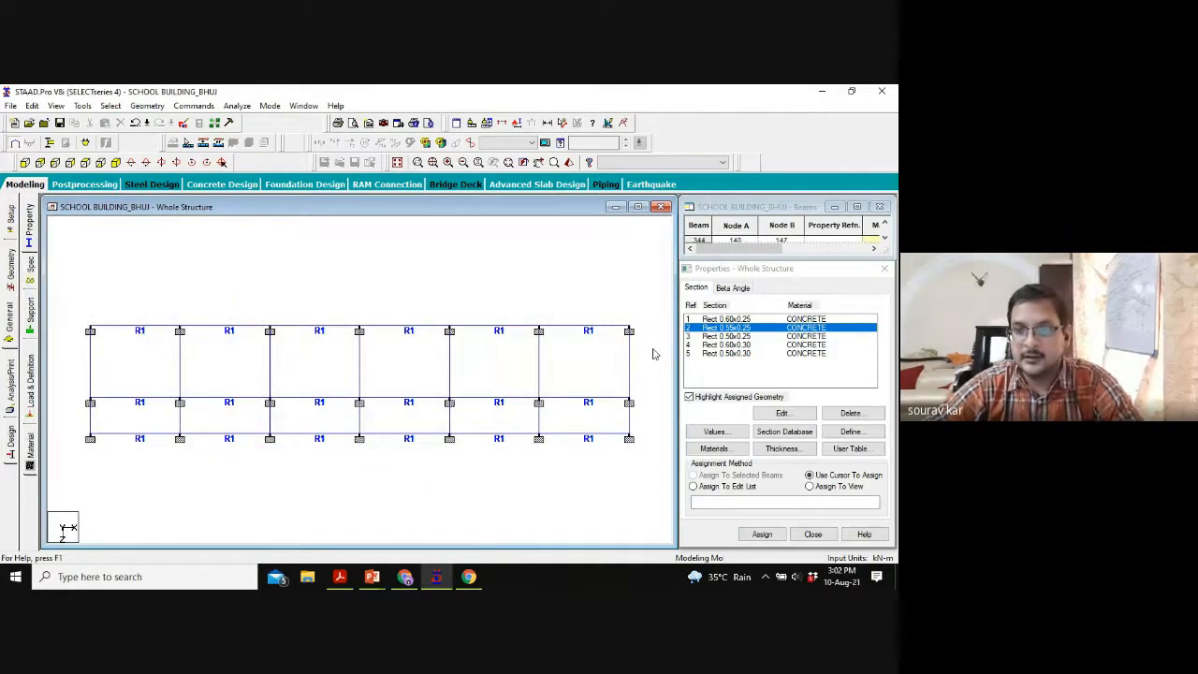
pyautogui.moveTo(650, 345); pyautogui.dragTo(75, 371)
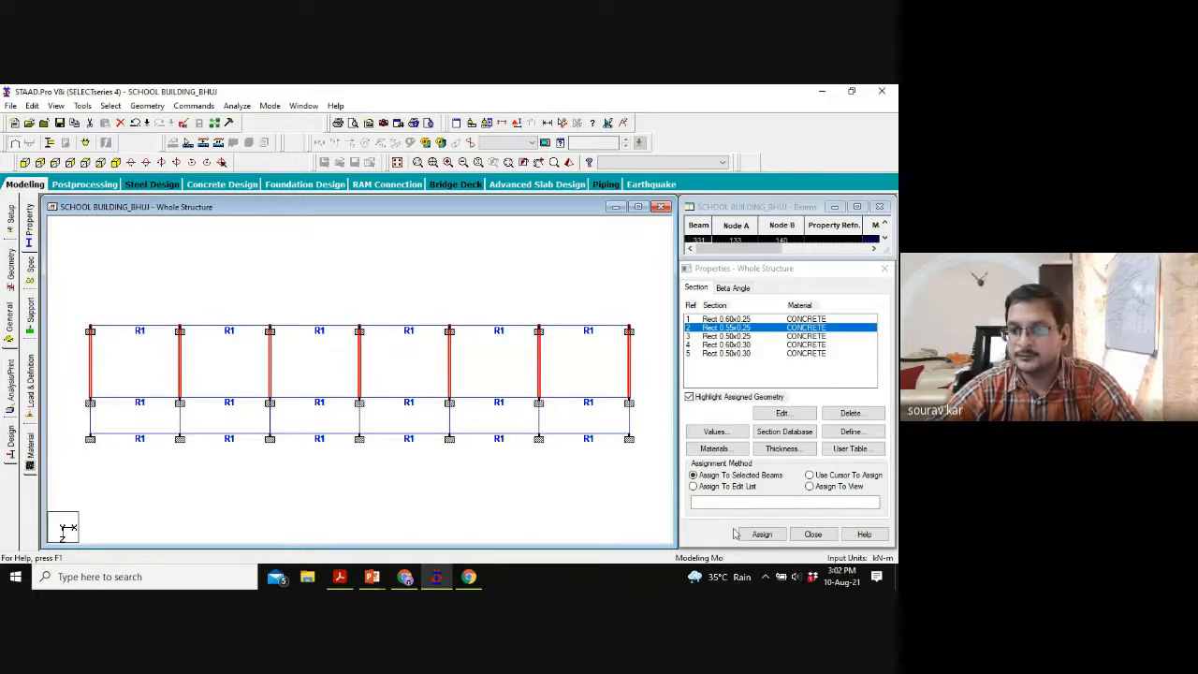
pyautogui.click(761, 534)
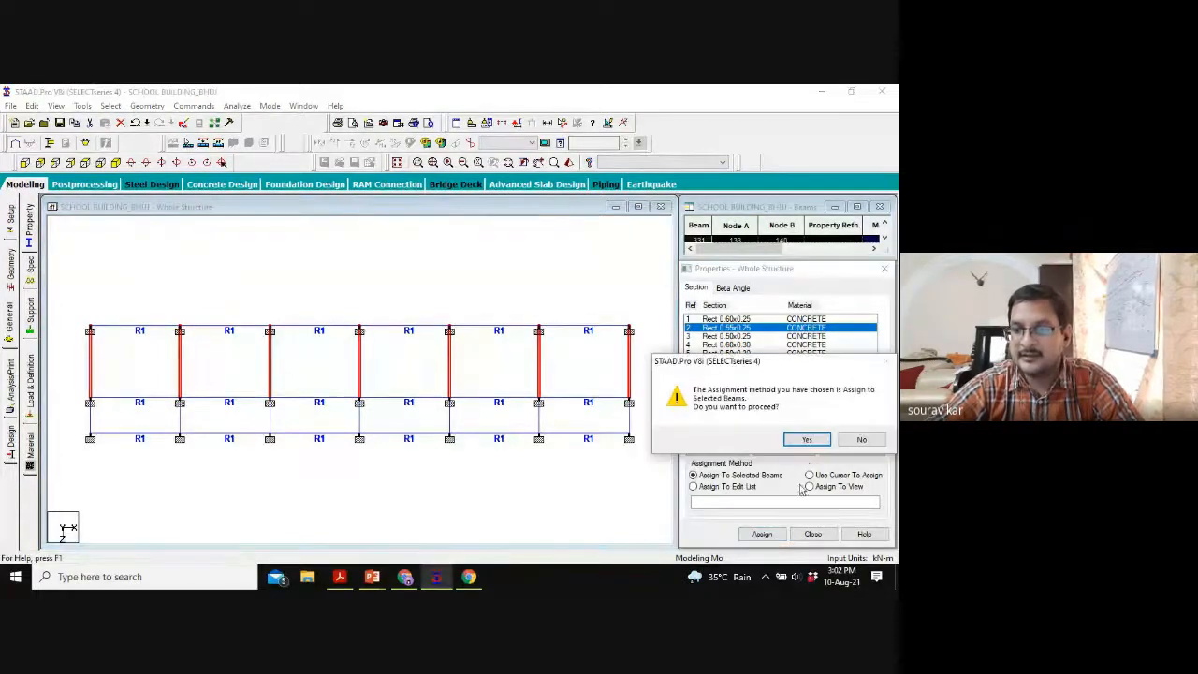
pyautogui.click(807, 441)
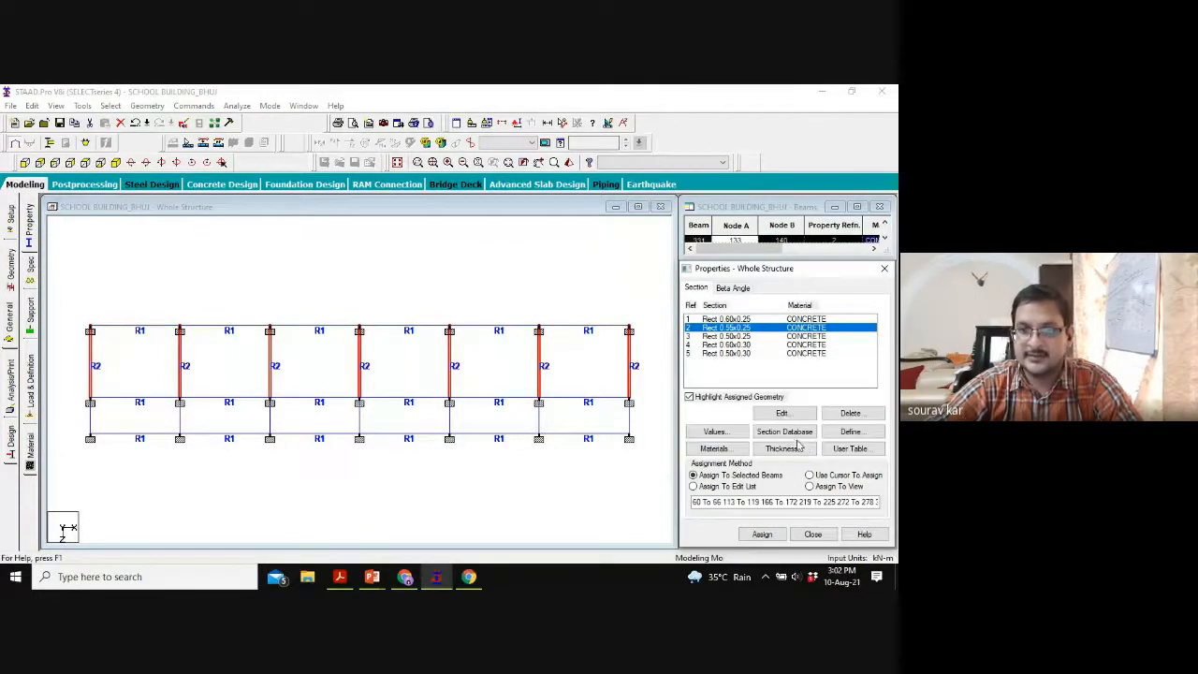
pyautogui.click(116, 162)
pyautogui.click(585, 225)
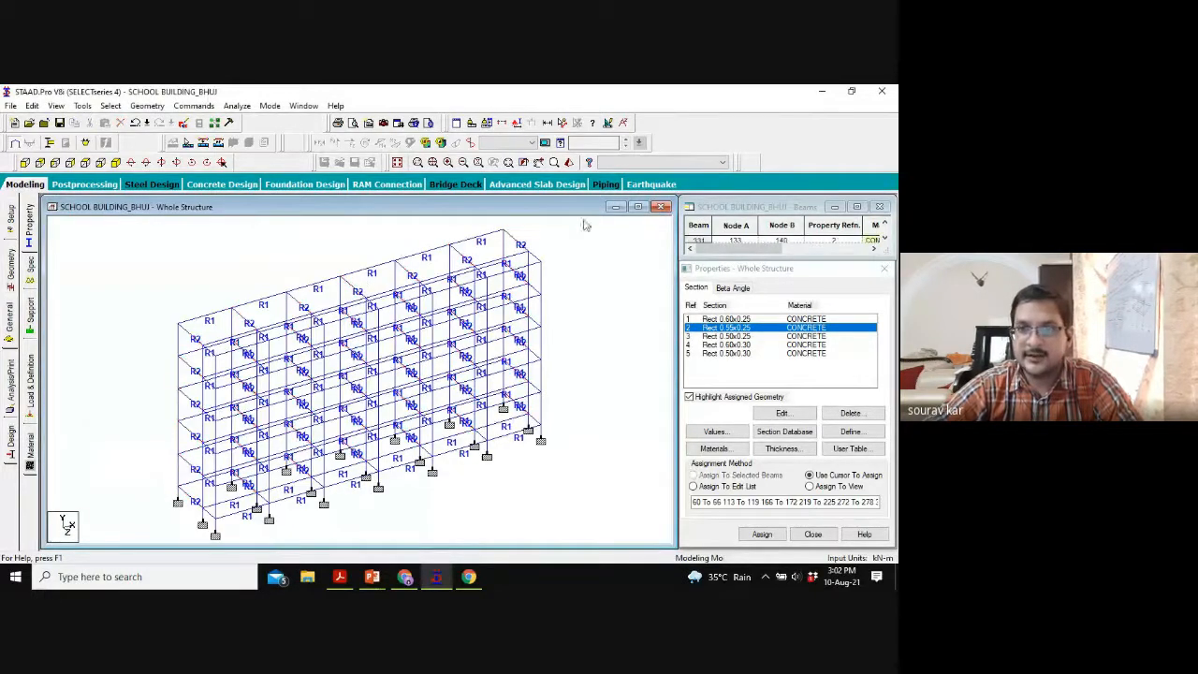
# Step: Examine the assigned beam sections in the 3D rendered view from several angles and return to the whole structure's section properties
pyautogui.click(568, 163)
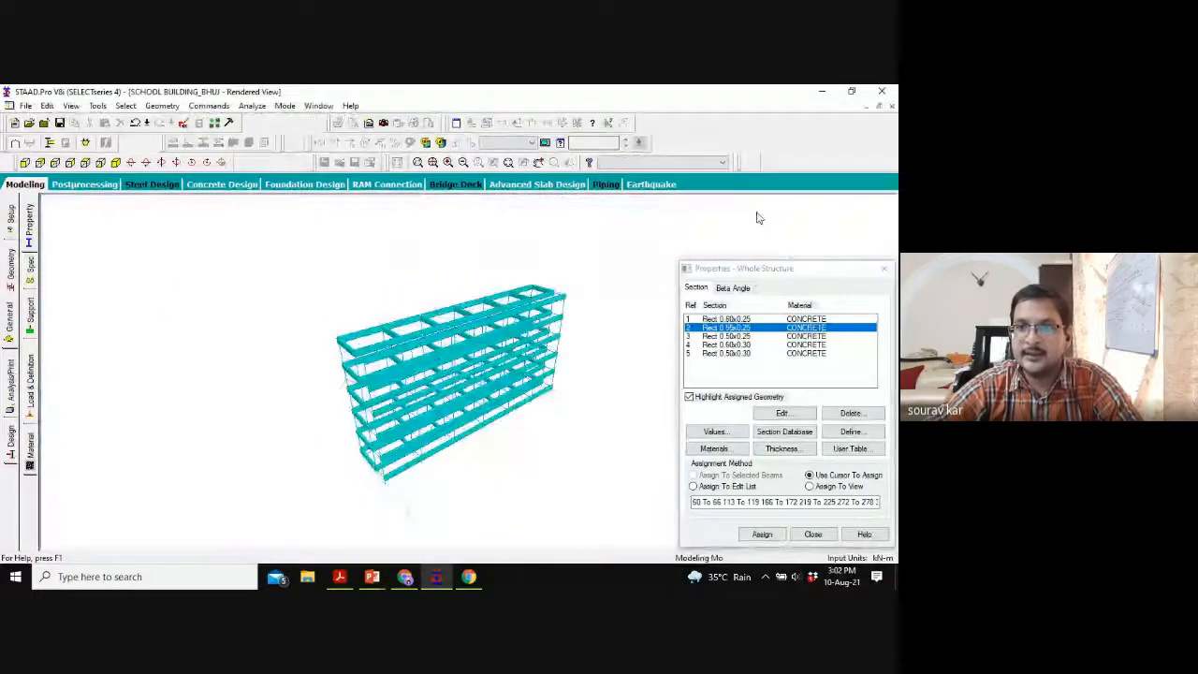
pyautogui.moveTo(467, 288); pyautogui.dragTo(530, 416)
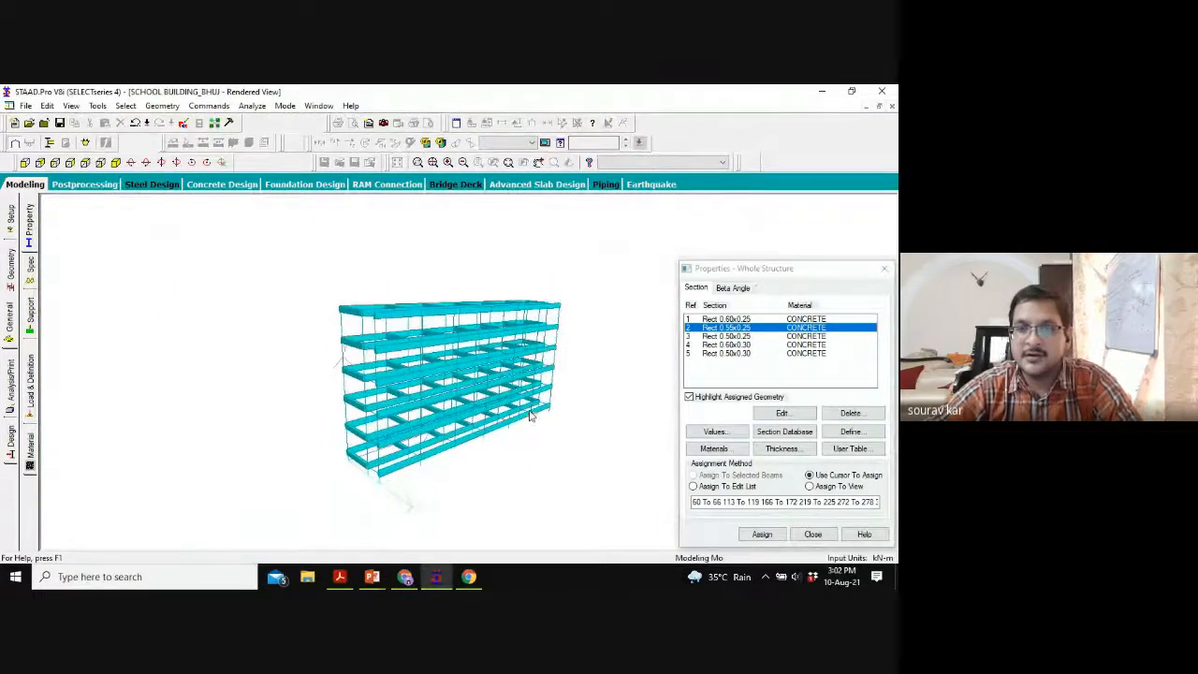
pyautogui.moveTo(498, 365); pyautogui.dragTo(549, 363)
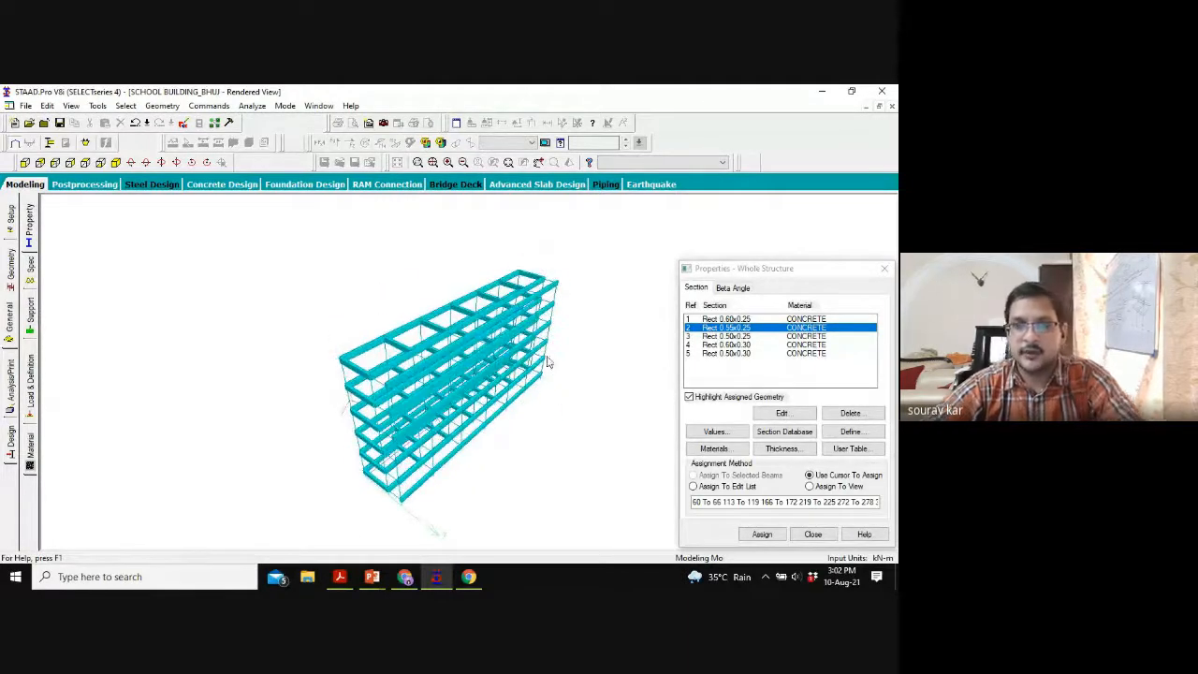
pyautogui.click(29, 310)
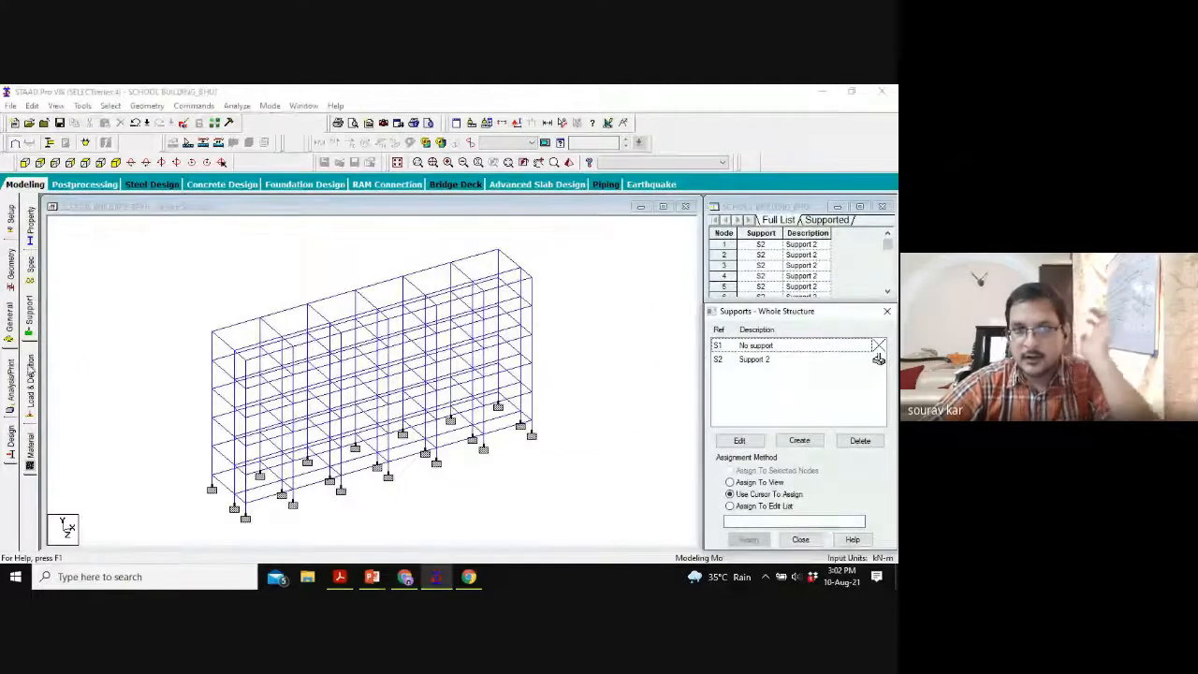
pyautogui.click(29, 222)
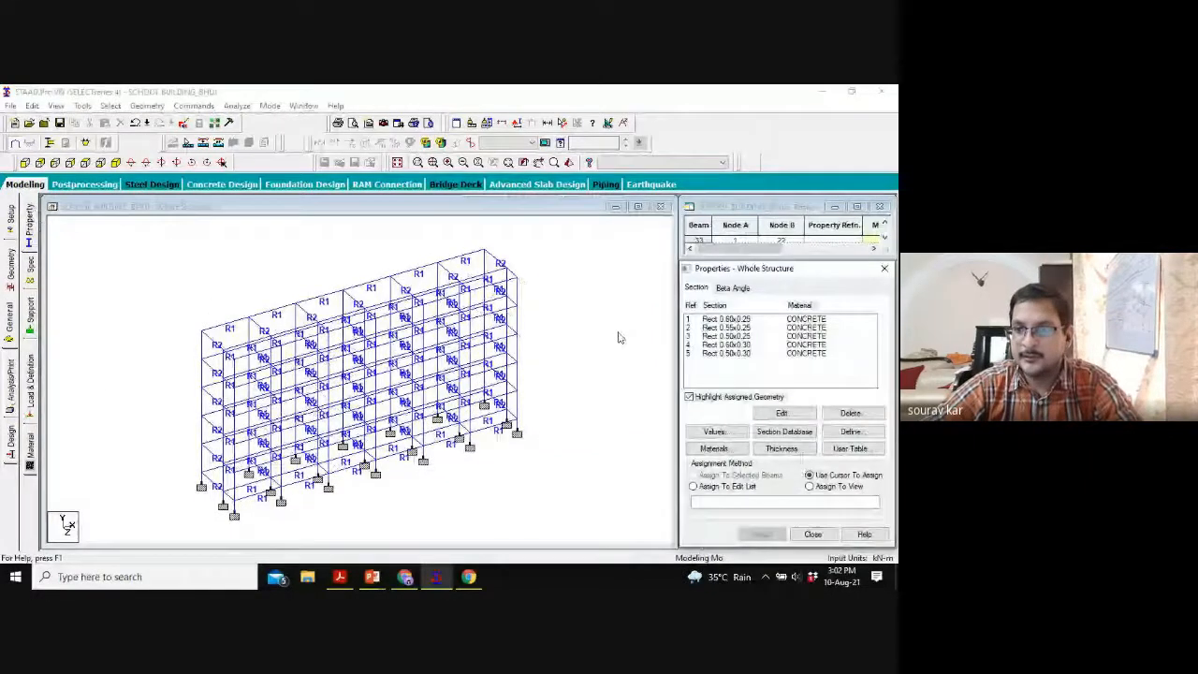
# Step: Select the 2 m span Z-direction beams in the plan view and assign section Rect 0.50x0.25 to them
pyautogui.click(728, 336)
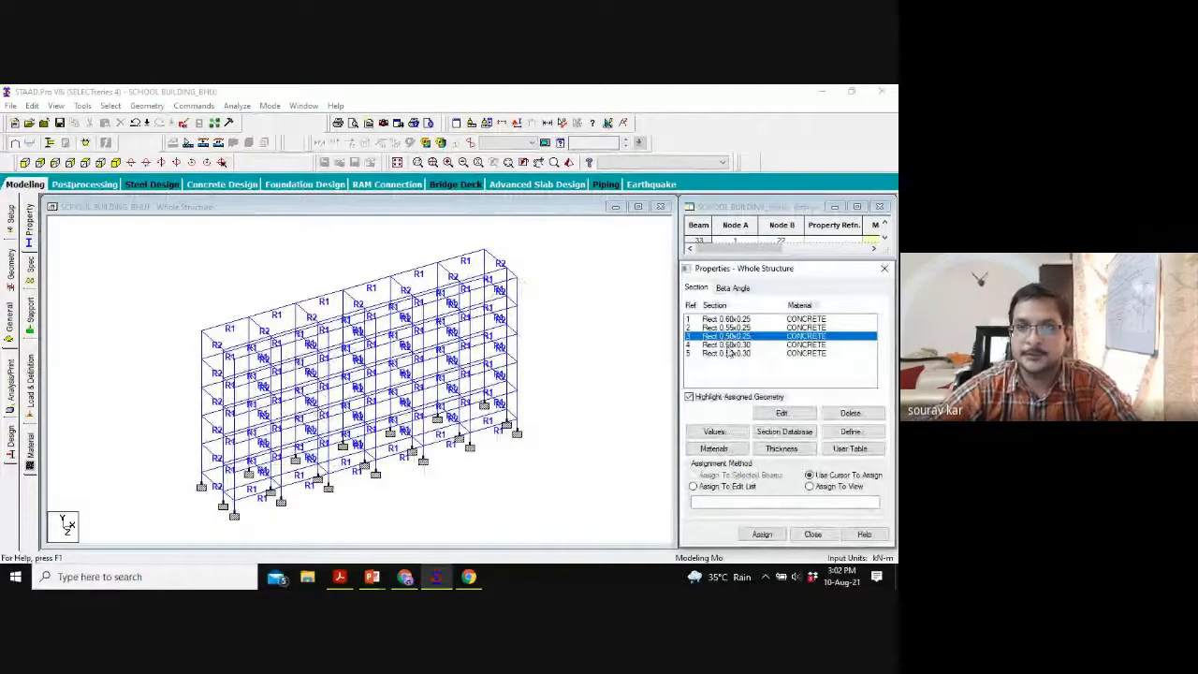
pyautogui.click(100, 163)
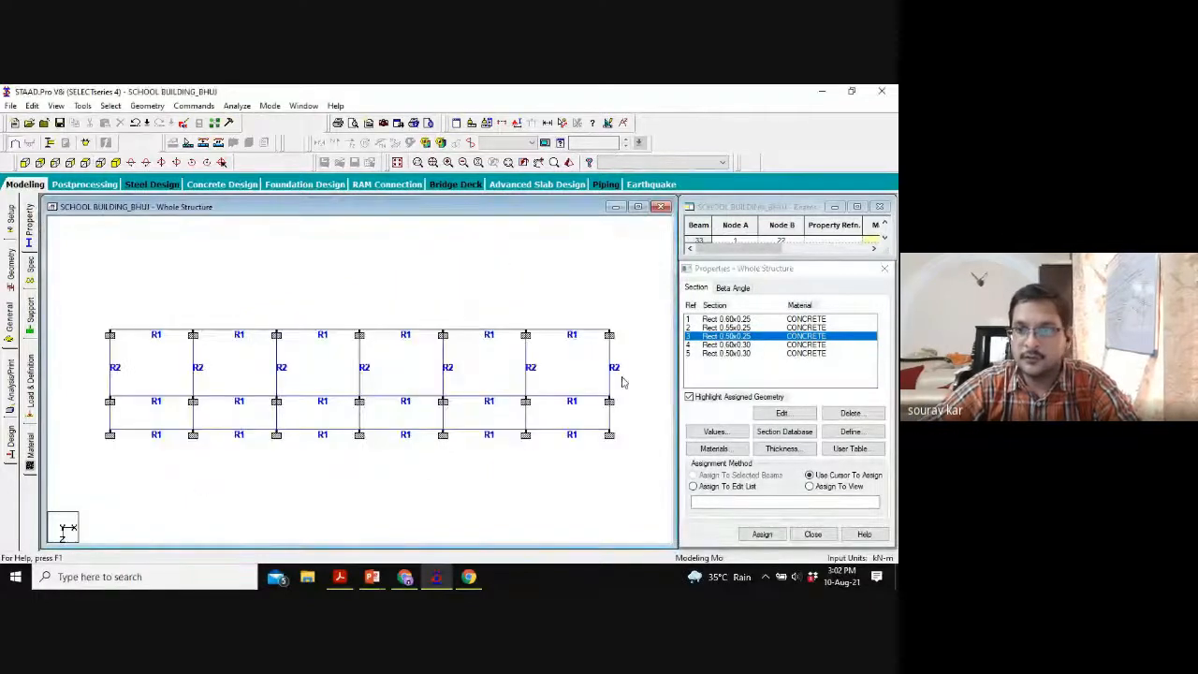
pyautogui.moveTo(634, 420); pyautogui.dragTo(103, 430)
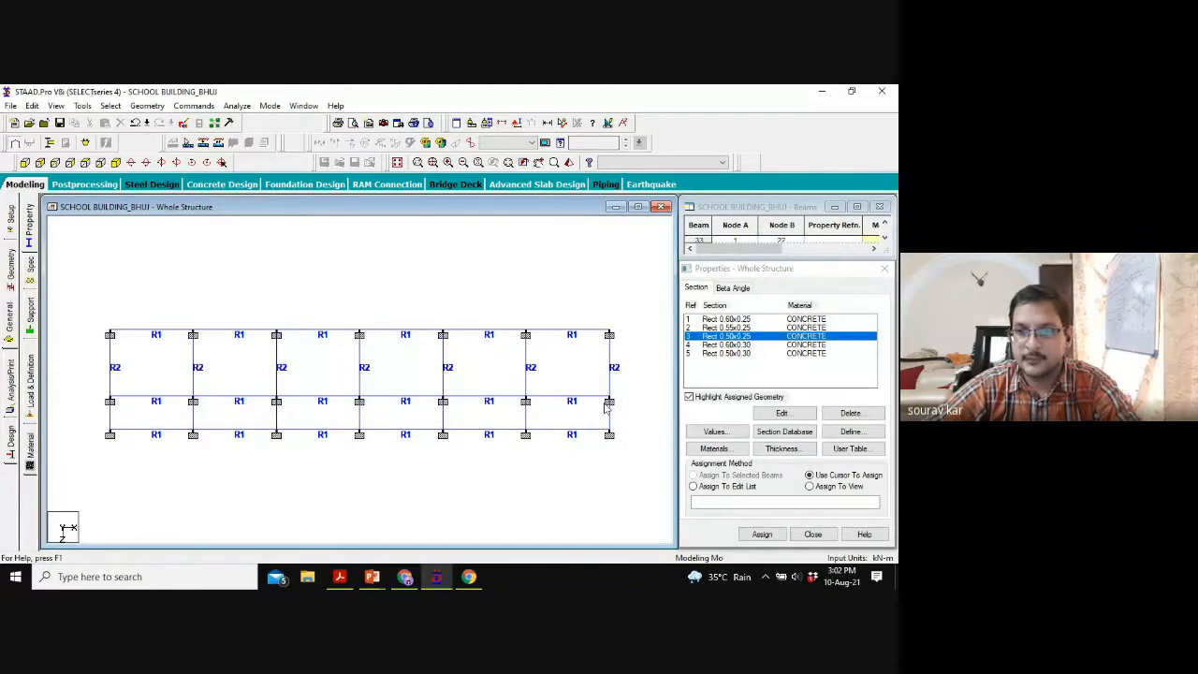
pyautogui.moveTo(504, 420); pyautogui.dragTo(92, 422)
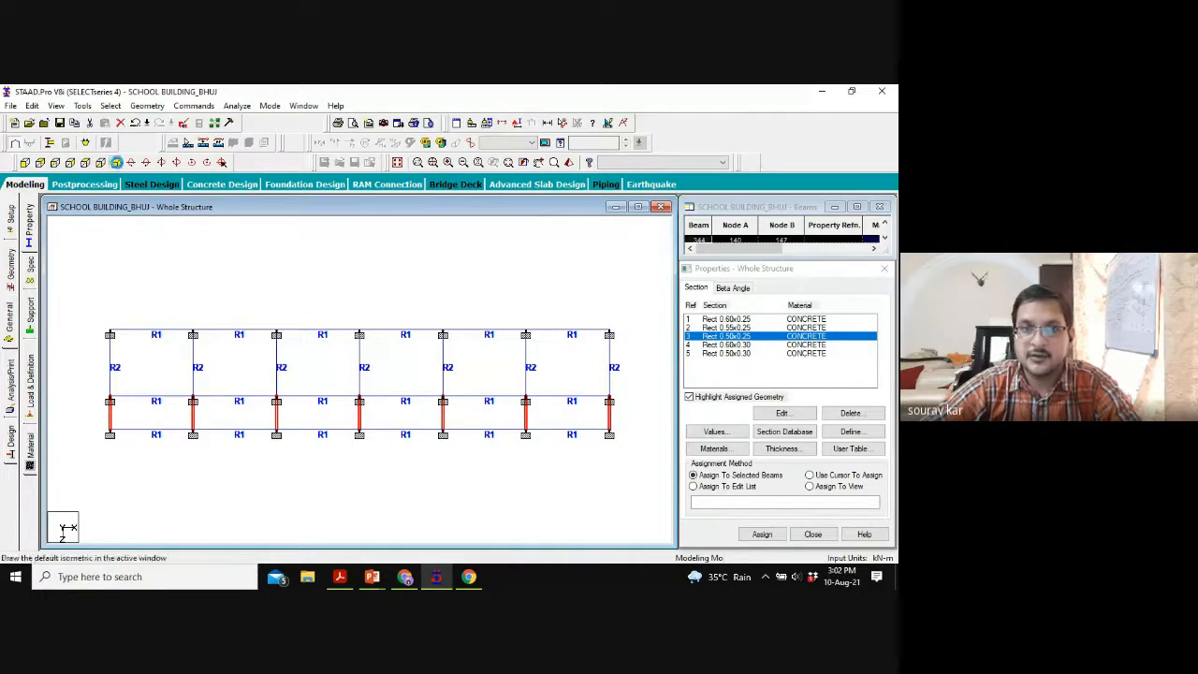
pyautogui.click(115, 163)
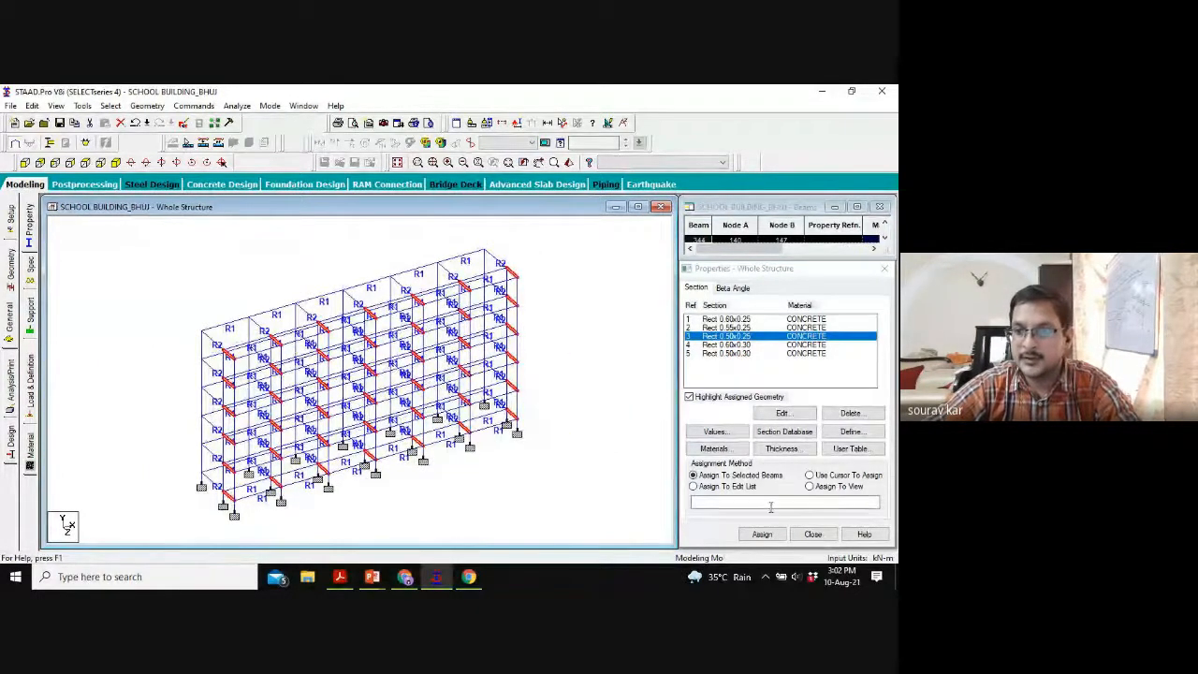
pyautogui.click(762, 534)
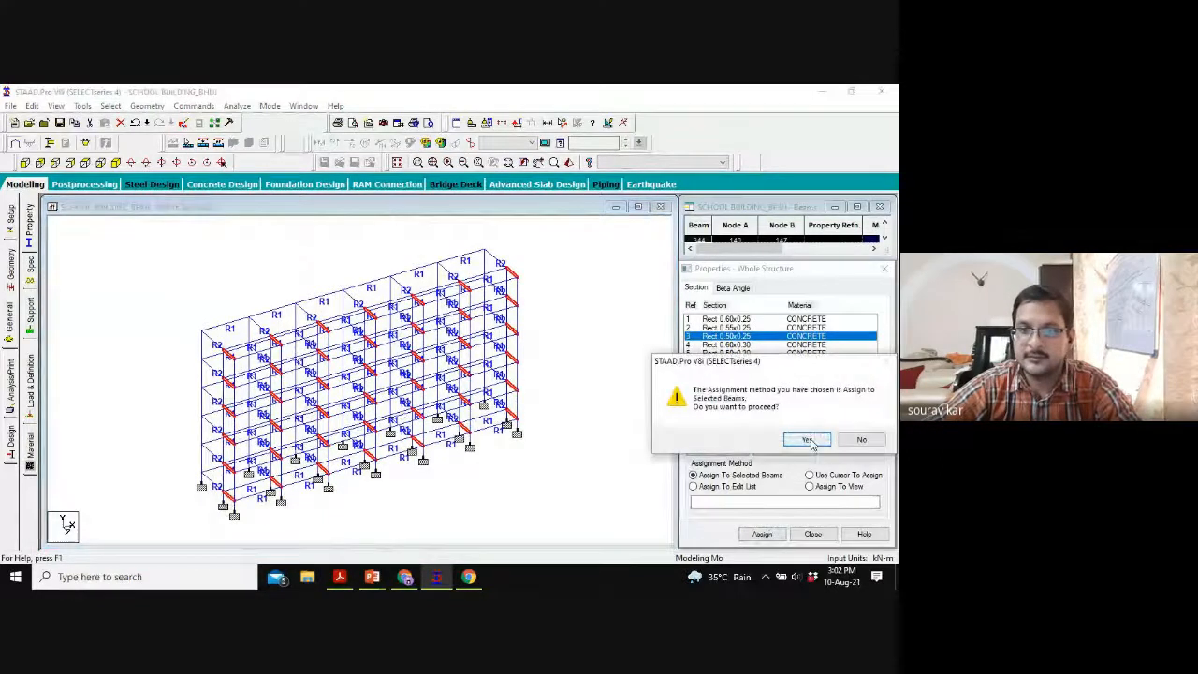
pyautogui.click(806, 439)
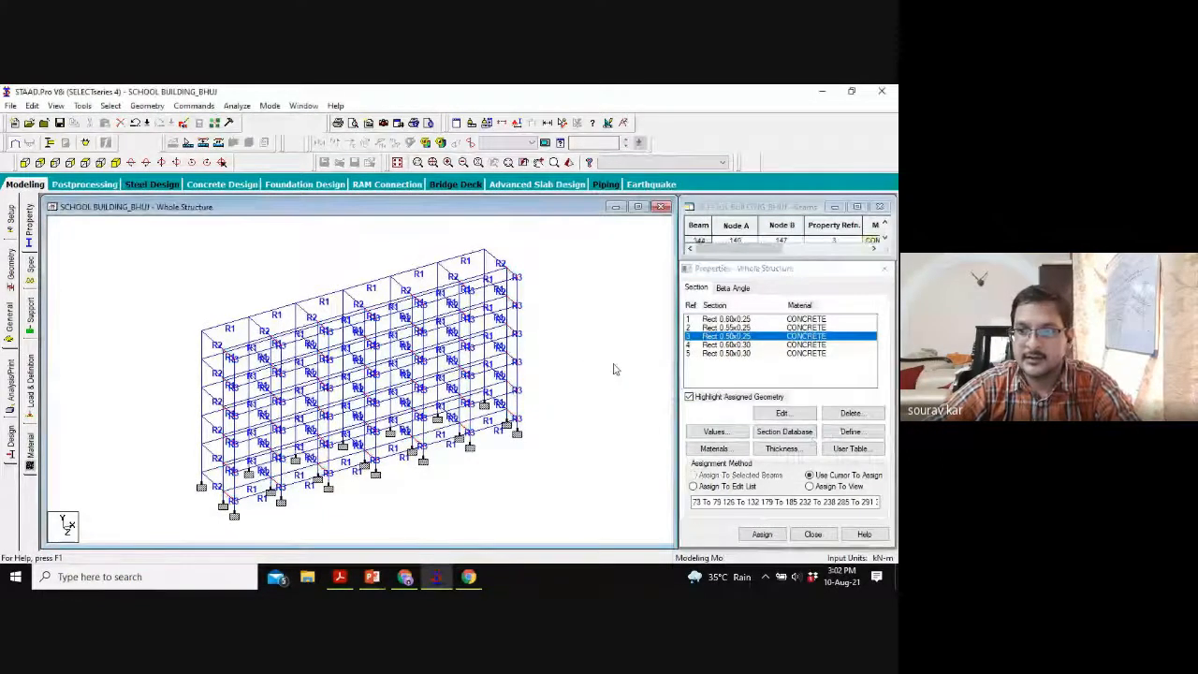
# Step: Choose section Rect 0.60x0.30 and check the column sizes and plan layout on the PowerPoint slides before returning to STAAD.Pro
pyautogui.click(727, 345)
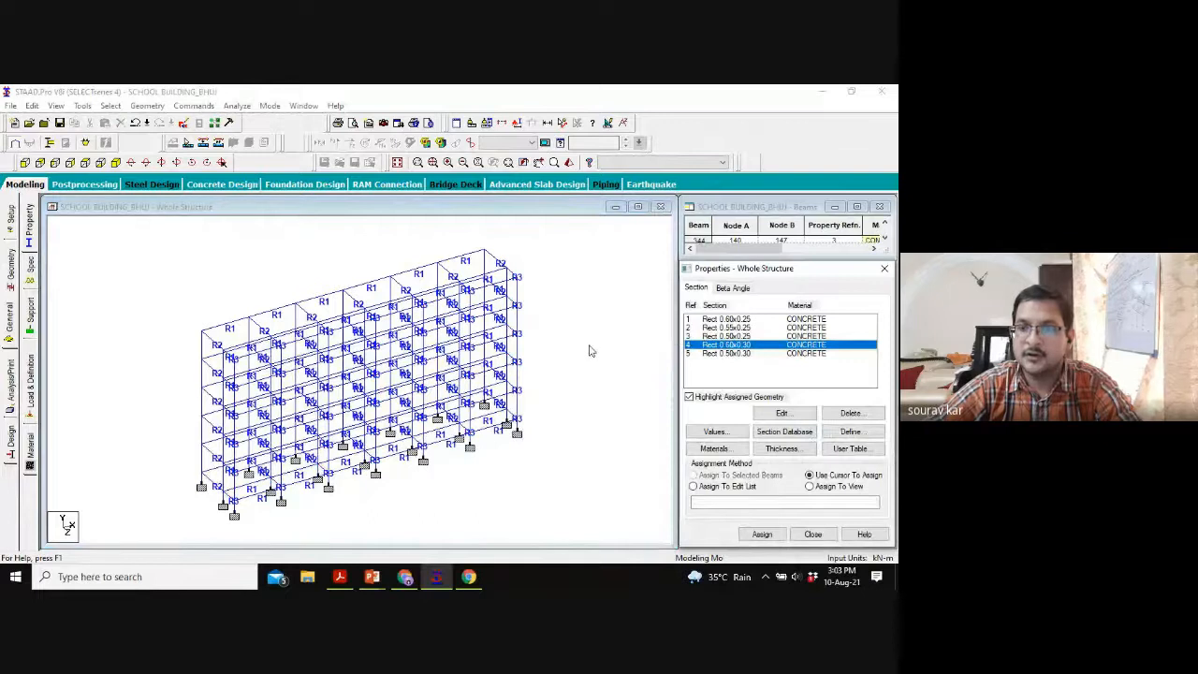
pyautogui.click(372, 576)
pyautogui.click(304, 520)
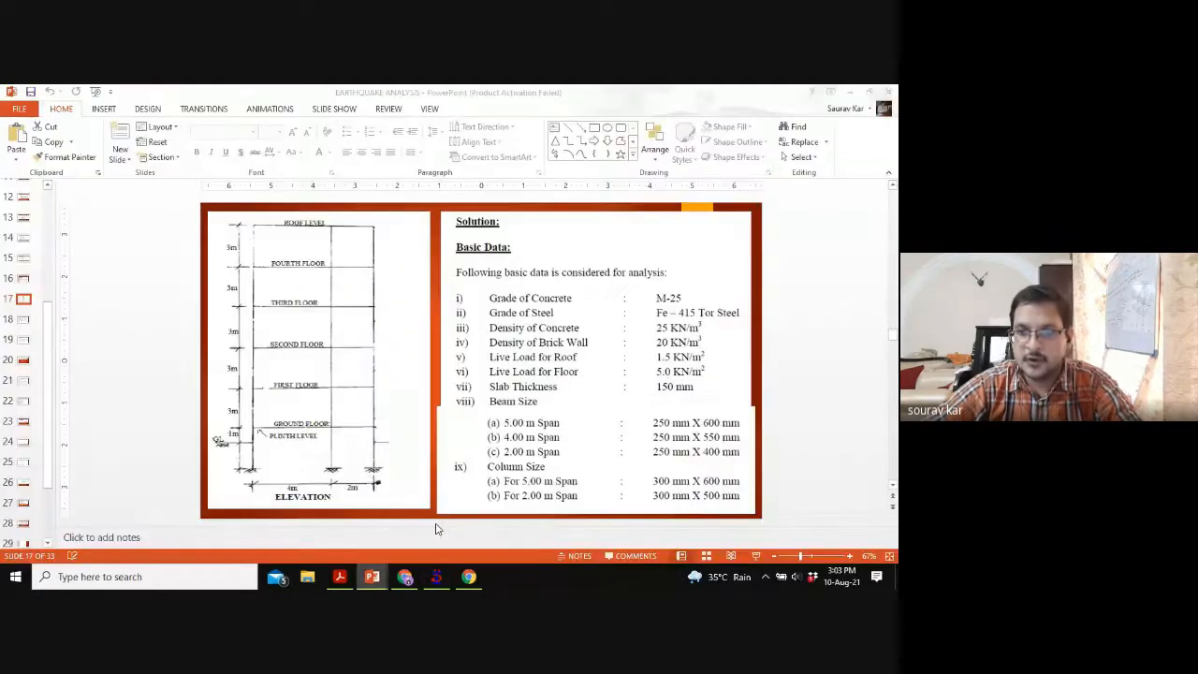
pyautogui.click(756, 556)
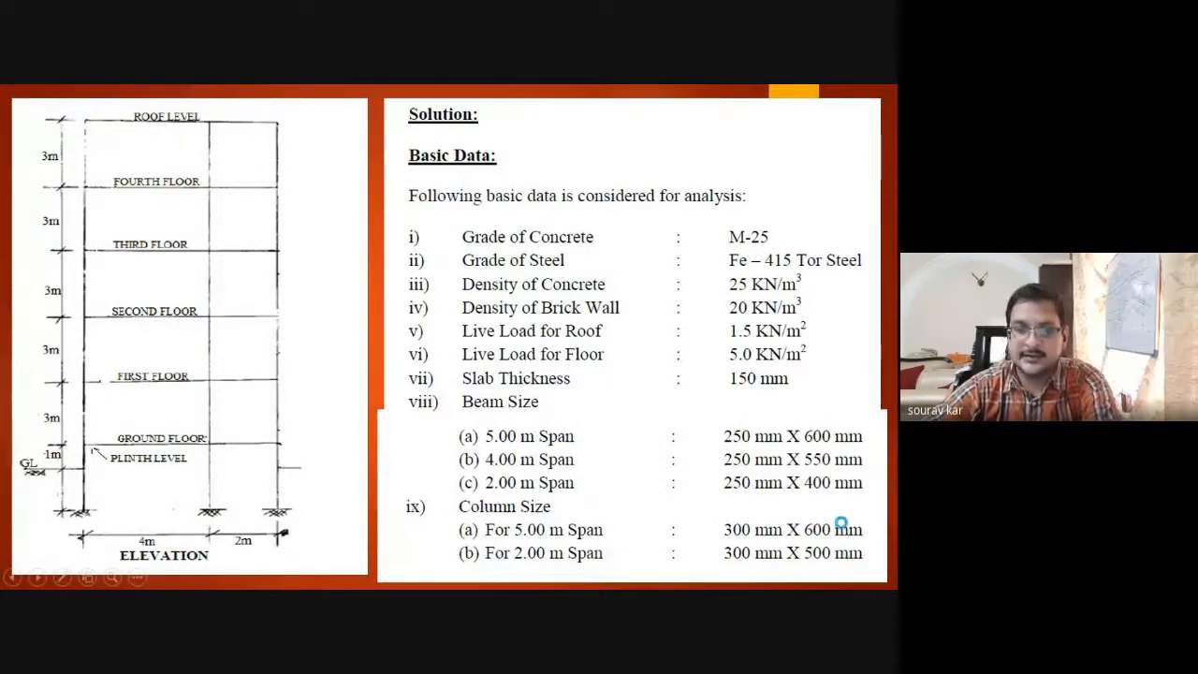
pyautogui.press('Left')
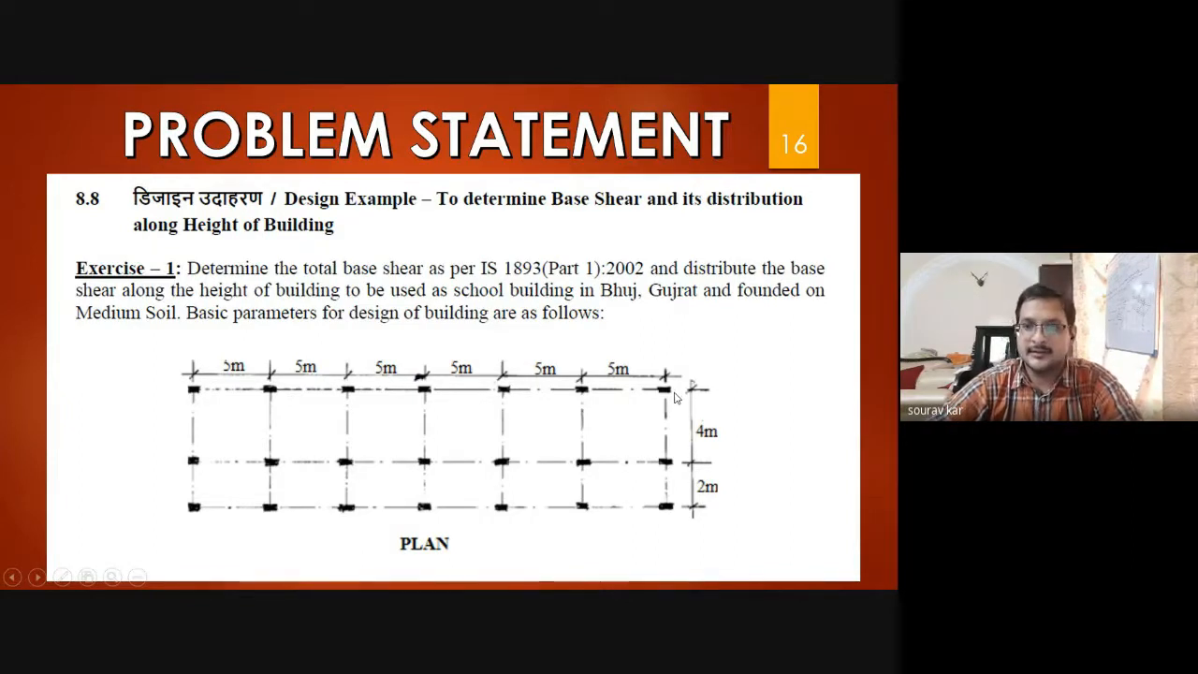
pyautogui.press('Escape')
pyautogui.click(435, 578)
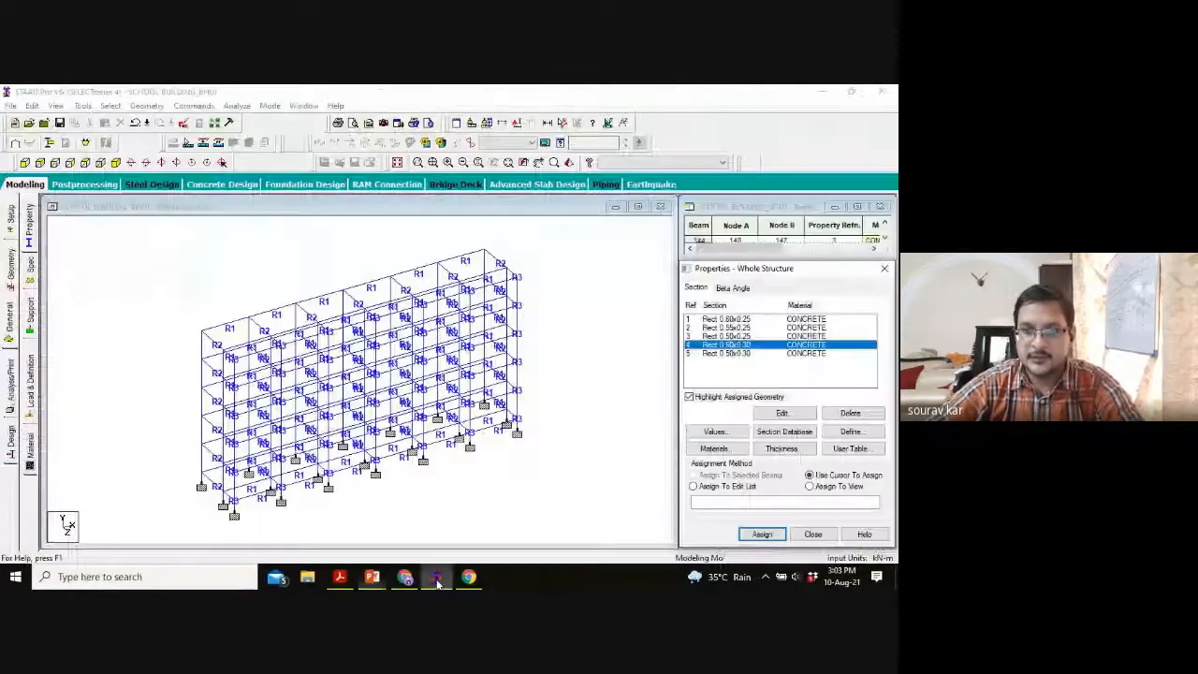
# Step: Show the plan view of the frame and accept the auto-save of the model file
pyautogui.click(85, 163)
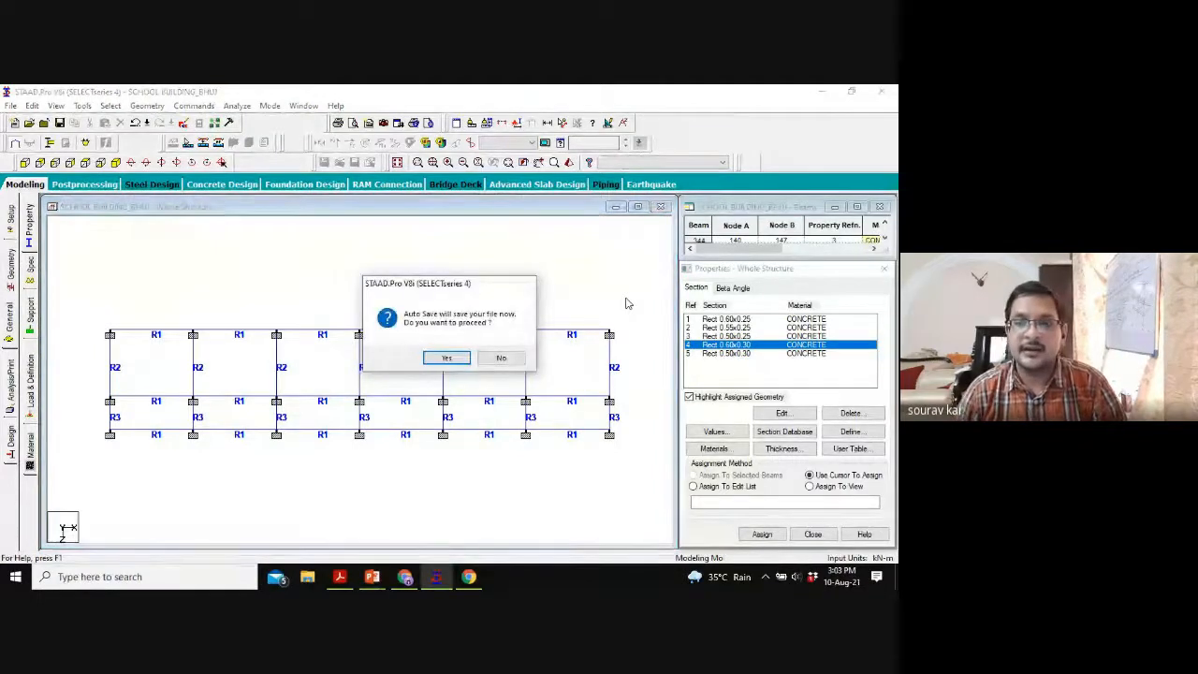
pyautogui.press('Return')
pyautogui.press('Return')
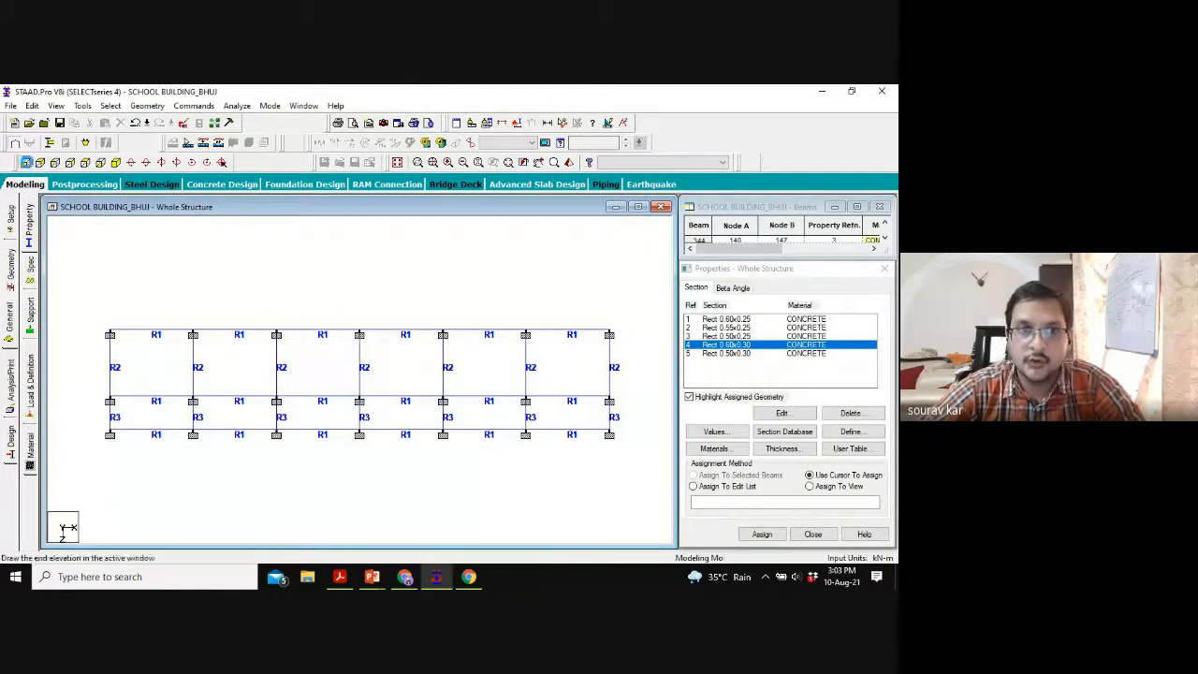
pyautogui.click(24, 162)
pyautogui.moveTo(619, 274); pyautogui.dragTo(363, 291)
pyautogui.keyDown('ctrl'); pyautogui.click(523, 342); pyautogui.keyUp('ctrl')
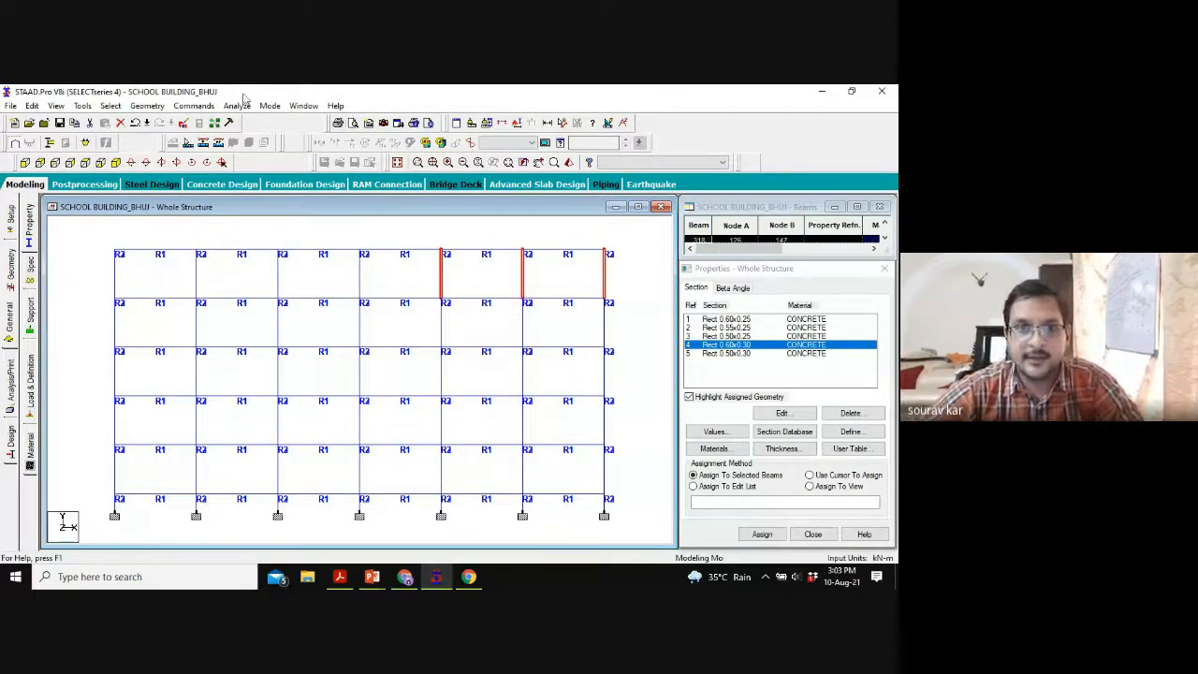
pyautogui.click(110, 234)
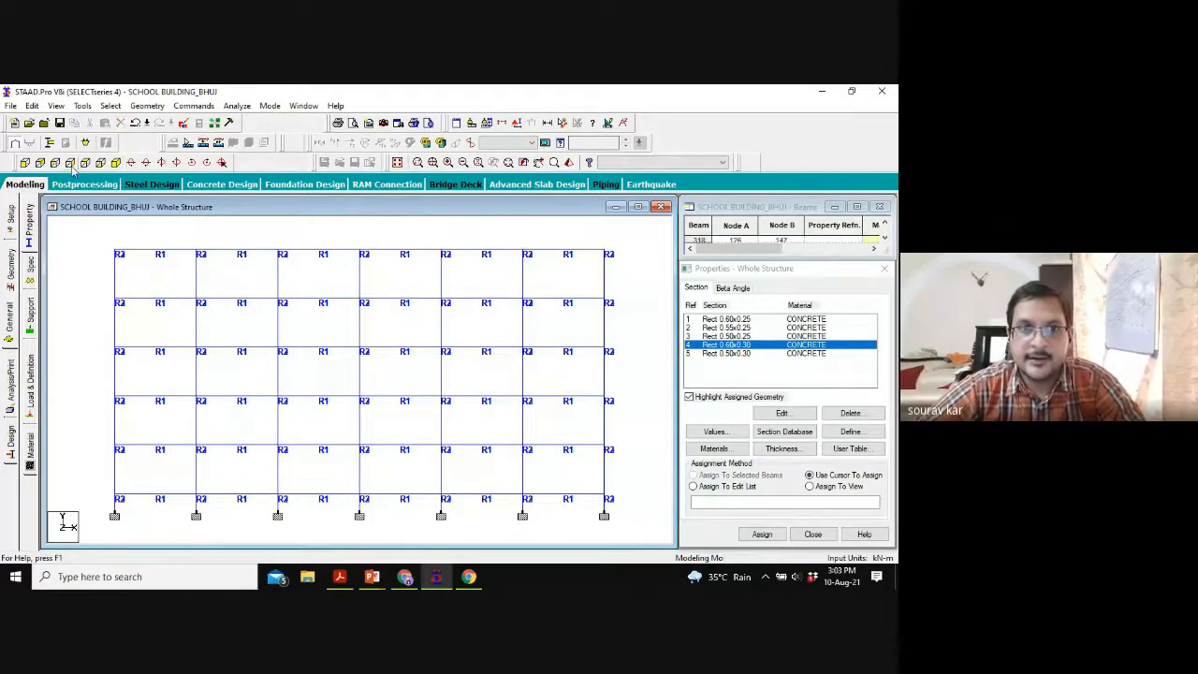
pyautogui.click(84, 162)
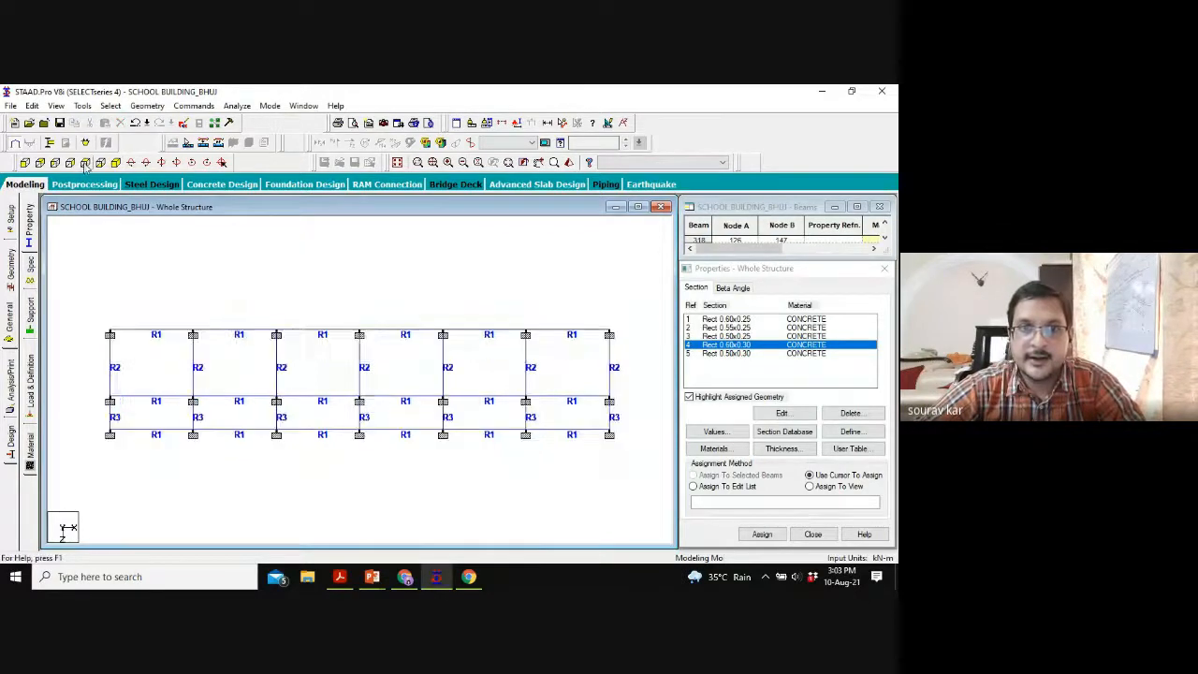
pyautogui.click(607, 336)
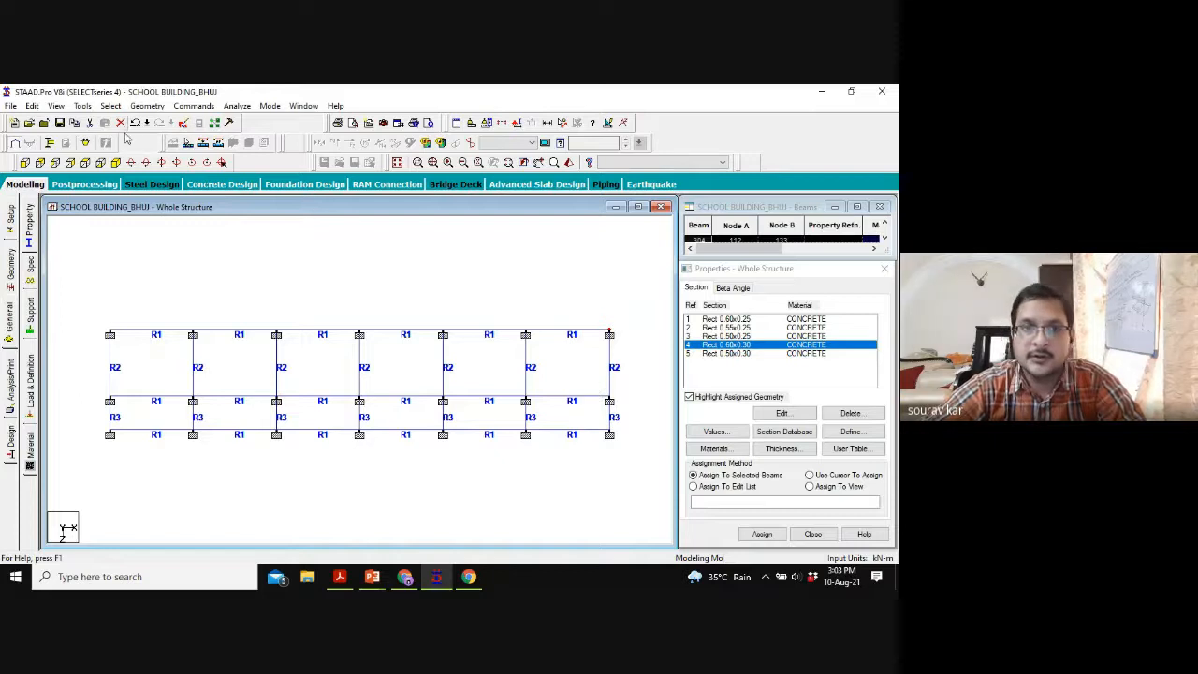
pyautogui.moveTo(539, 319); pyautogui.dragTo(473, 399)
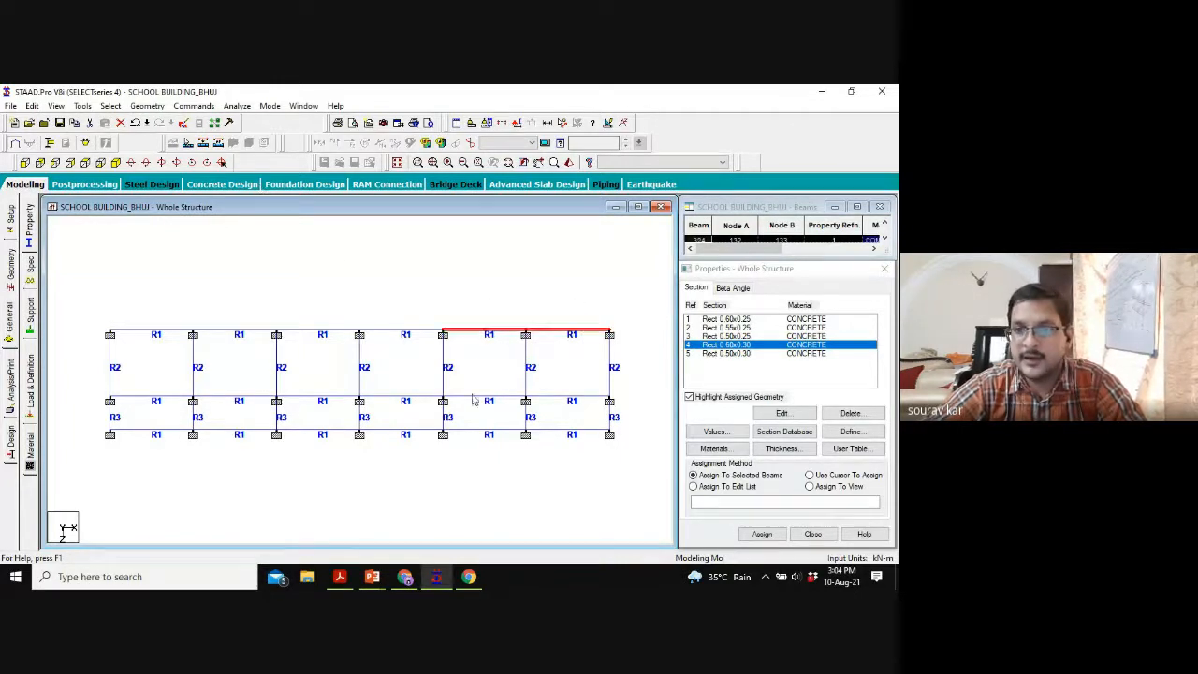
pyautogui.click(475, 303)
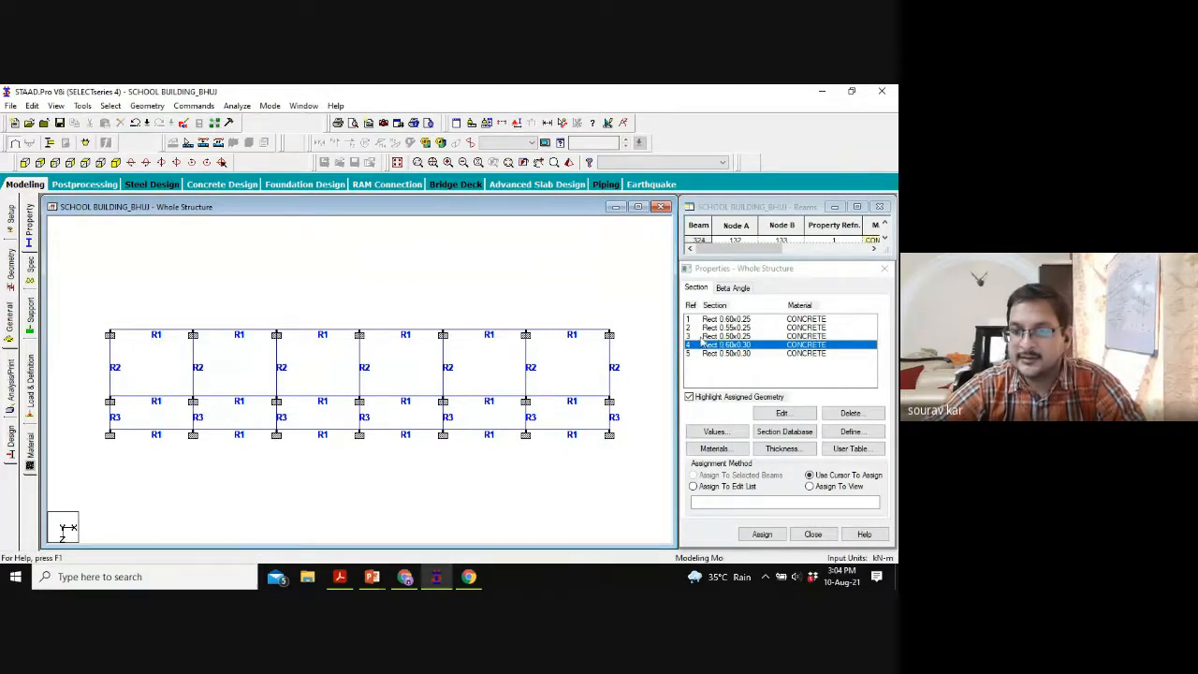
# Step: Select all columns of the outer row beside the 4 m span in plan, assign section Rect 0.60x0.30, and clear the selection
pyautogui.moveTo(623, 314); pyautogui.dragTo(592, 346)
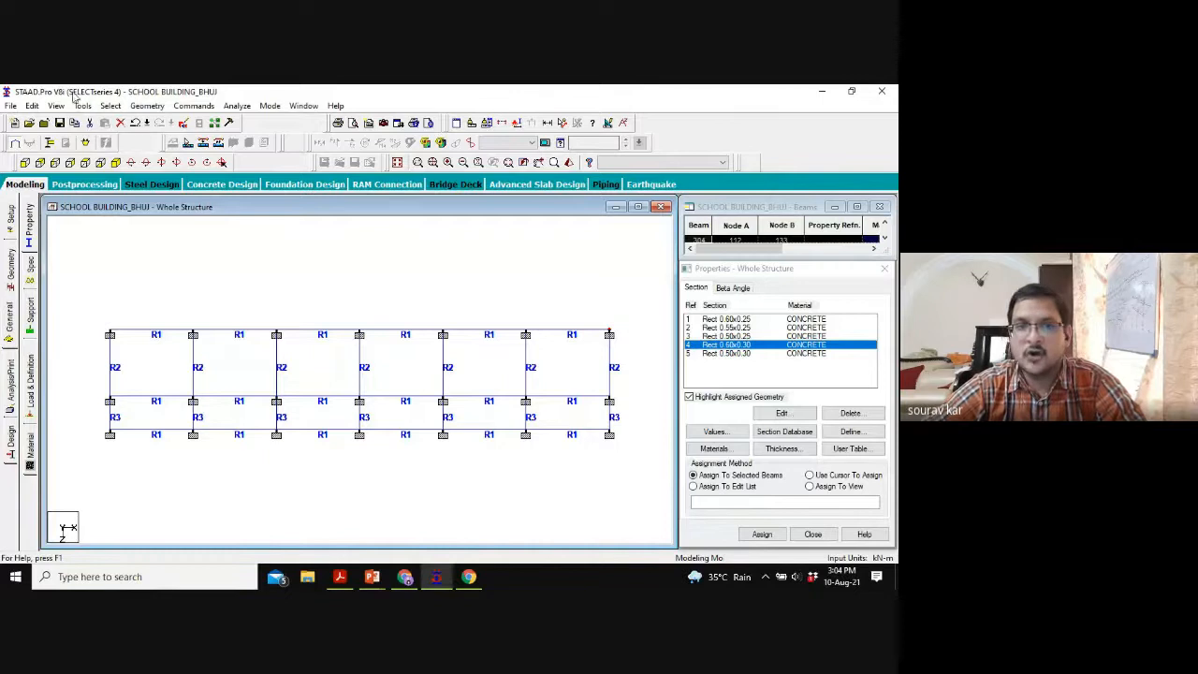
pyautogui.click(114, 162)
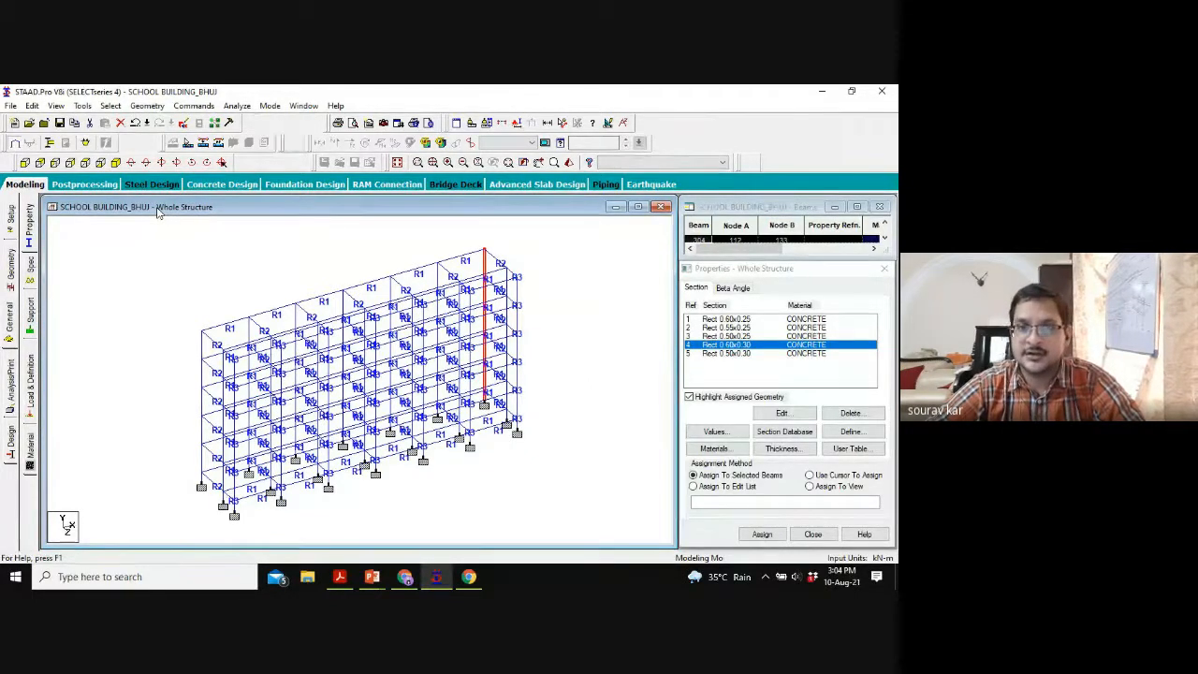
pyautogui.click(85, 162)
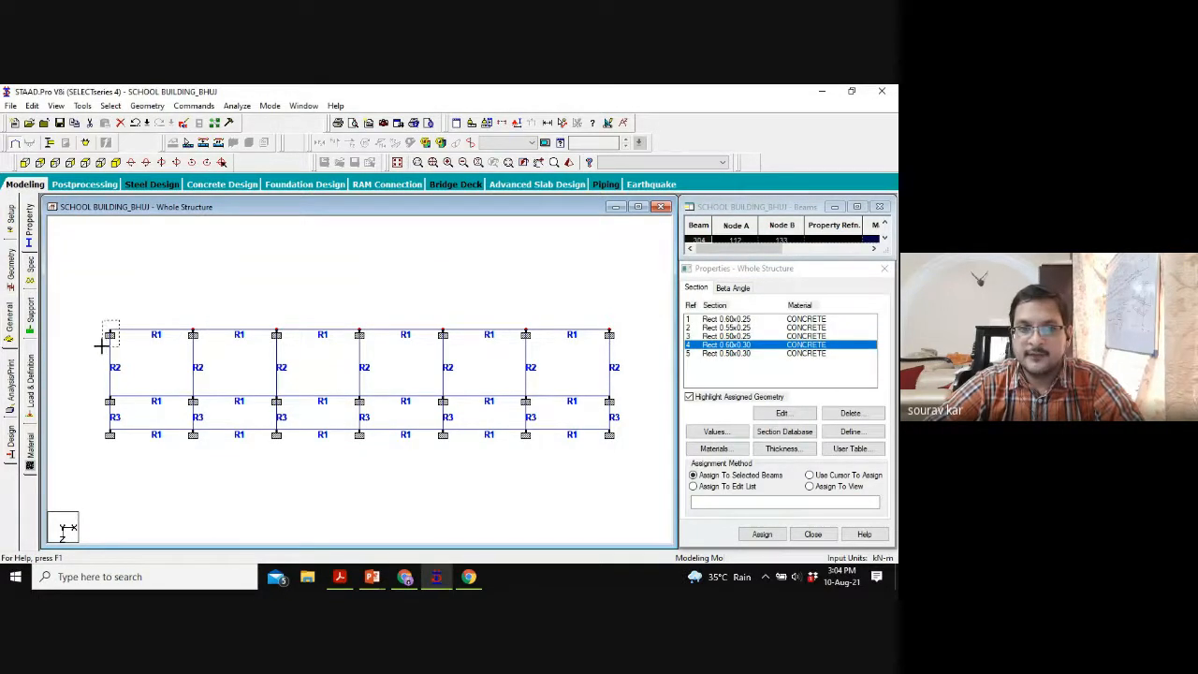
pyautogui.click(115, 163)
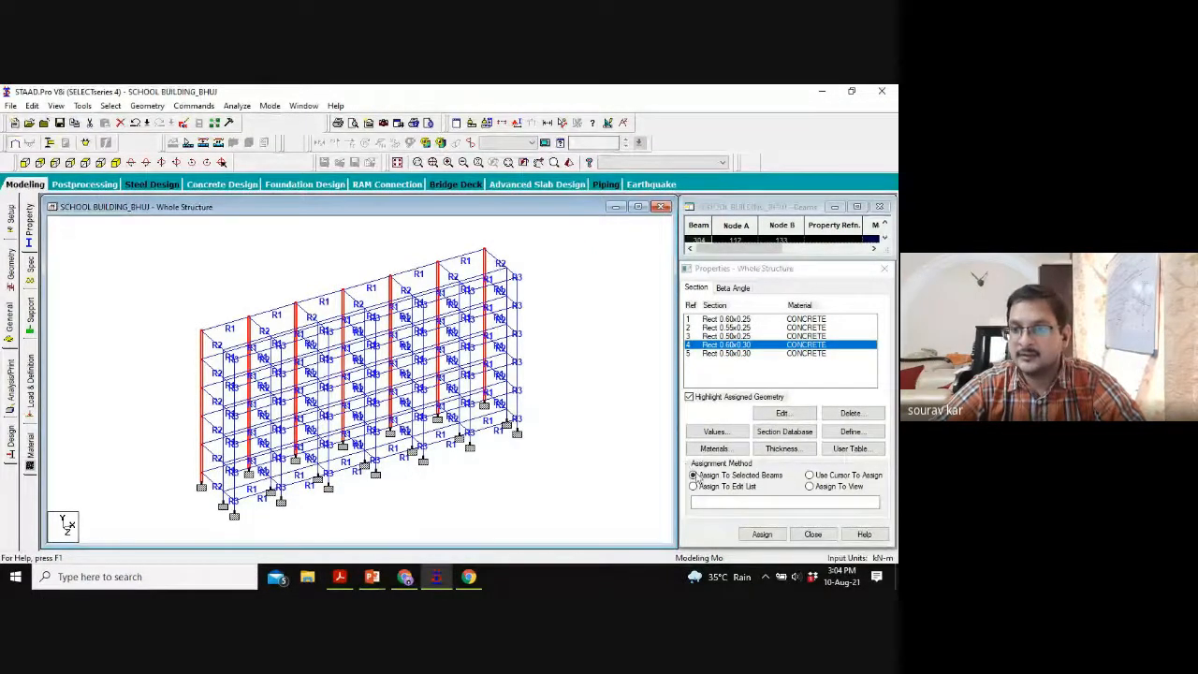
pyautogui.click(762, 533)
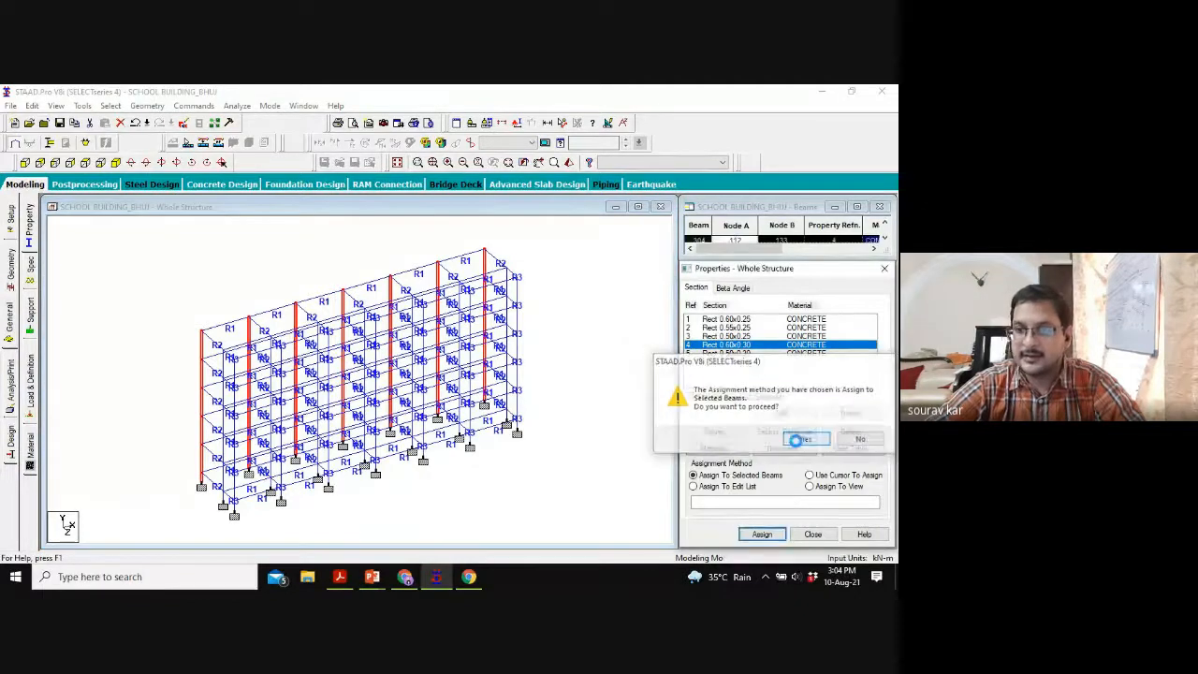
pyautogui.click(802, 439)
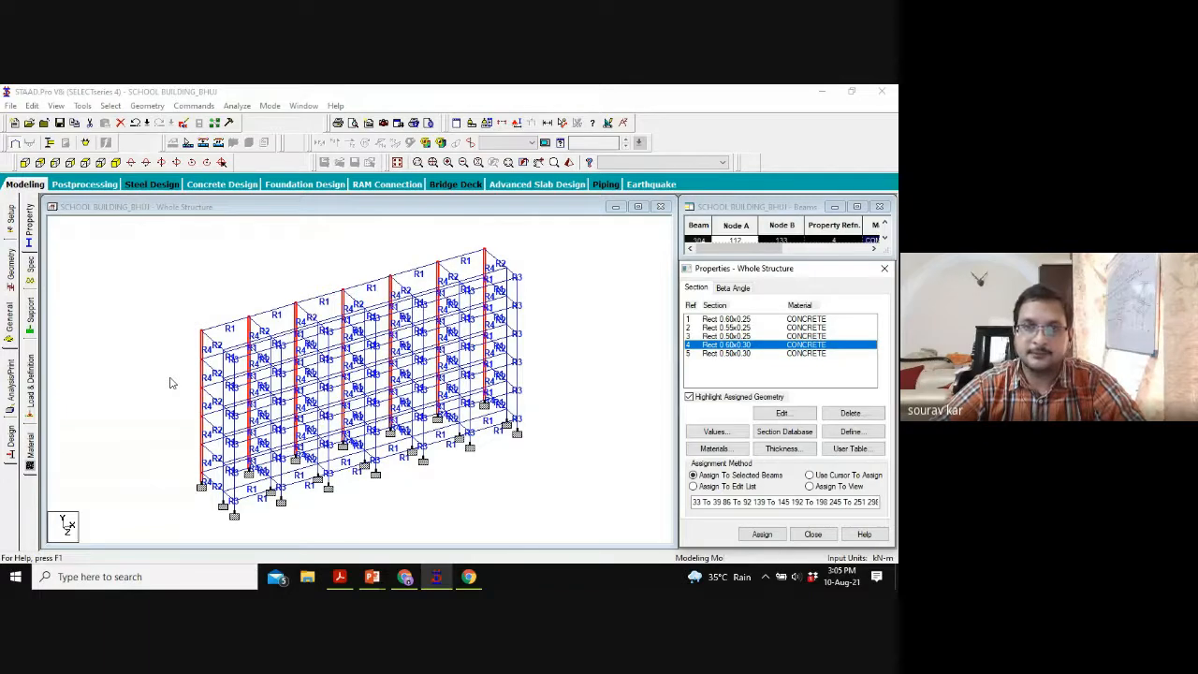
pyautogui.click(624, 292)
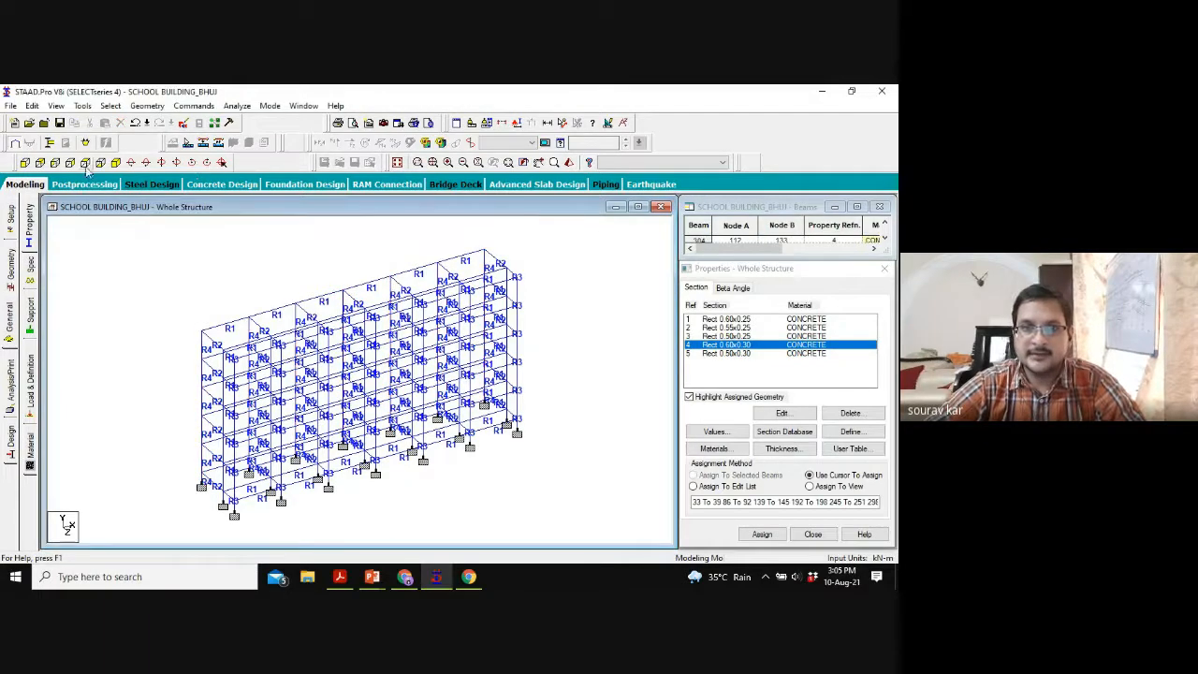
# Step: Choose section Rect 0.50x0.30 and try selecting the columns bordering the 2 m span from the plan view
pyautogui.click(84, 161)
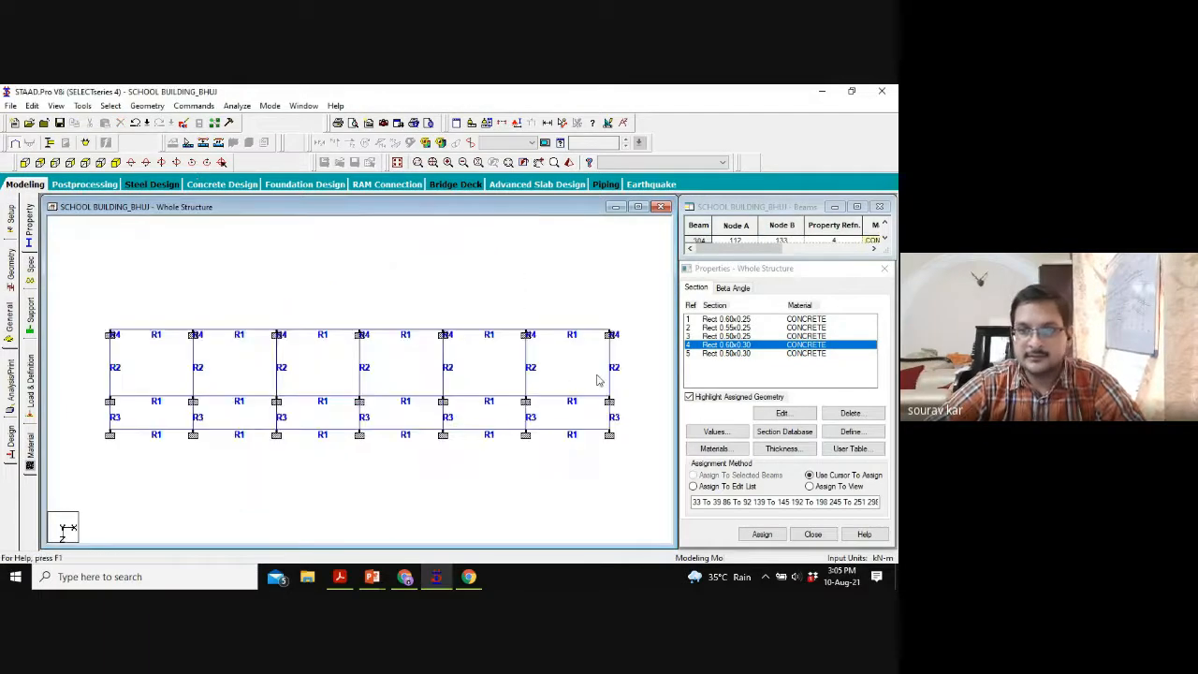
pyautogui.click(725, 354)
pyautogui.click(621, 392)
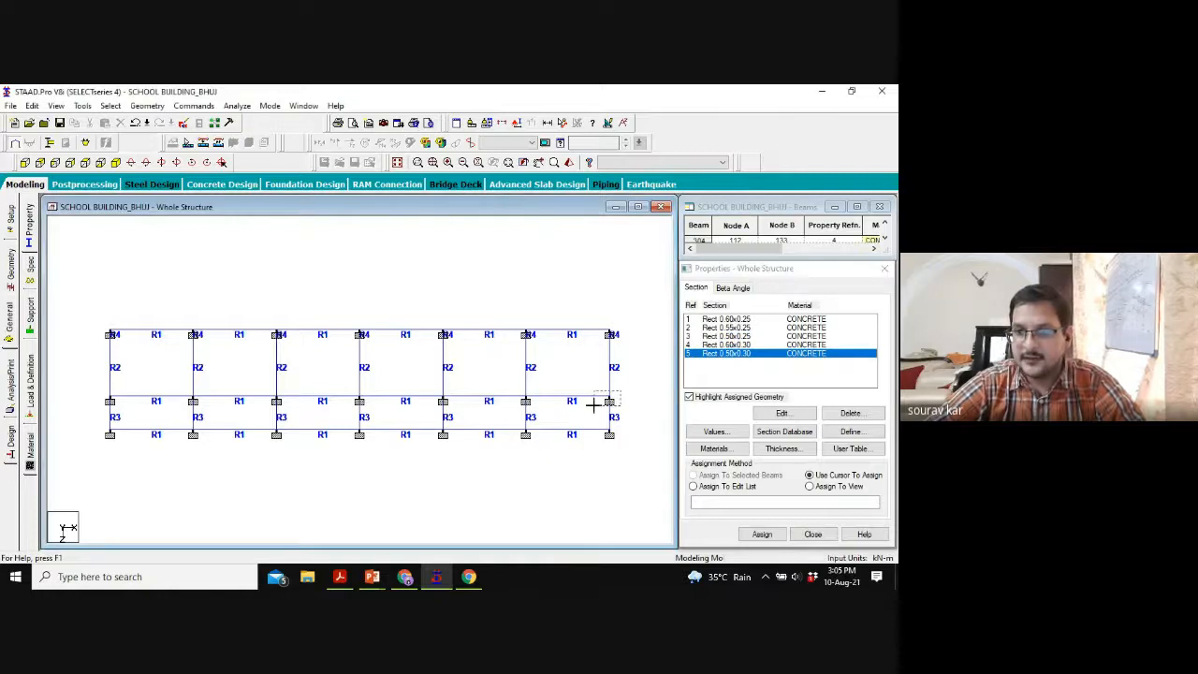
pyautogui.click(609, 414)
pyautogui.moveTo(618, 421); pyautogui.dragTo(593, 444)
pyautogui.click(184, 252)
# Step: Examine the assigned member sections in the side elevation and in rotated isometric views of the frame
pyautogui.click(71, 163)
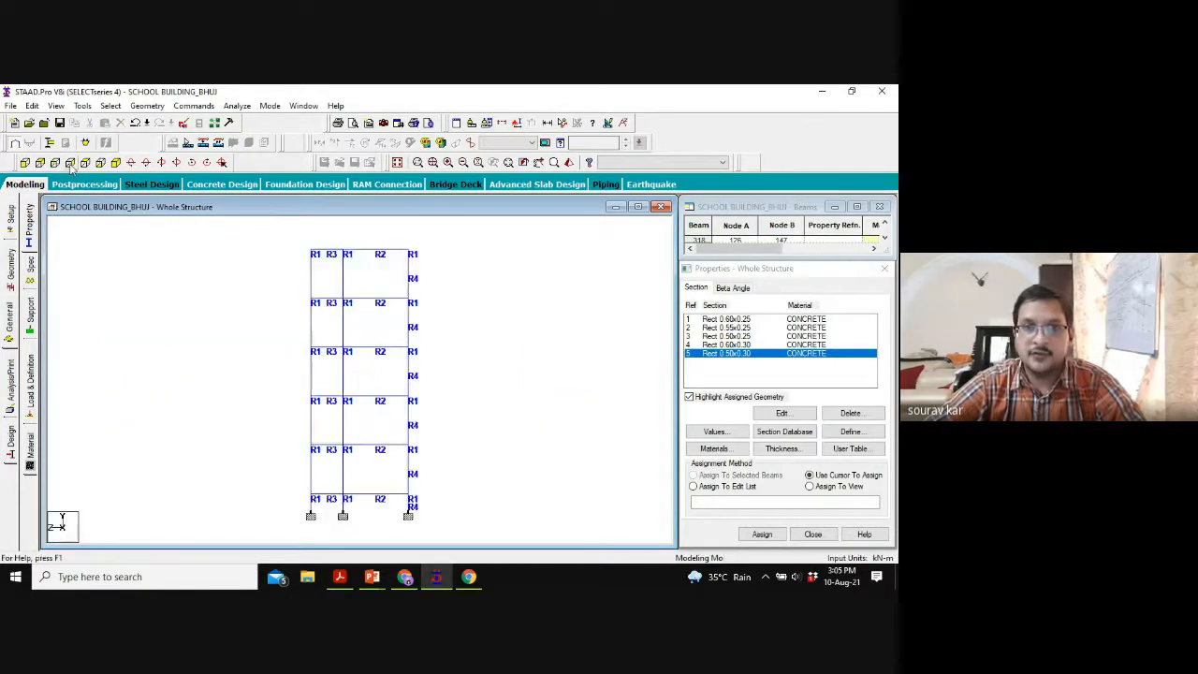
pyautogui.click(115, 163)
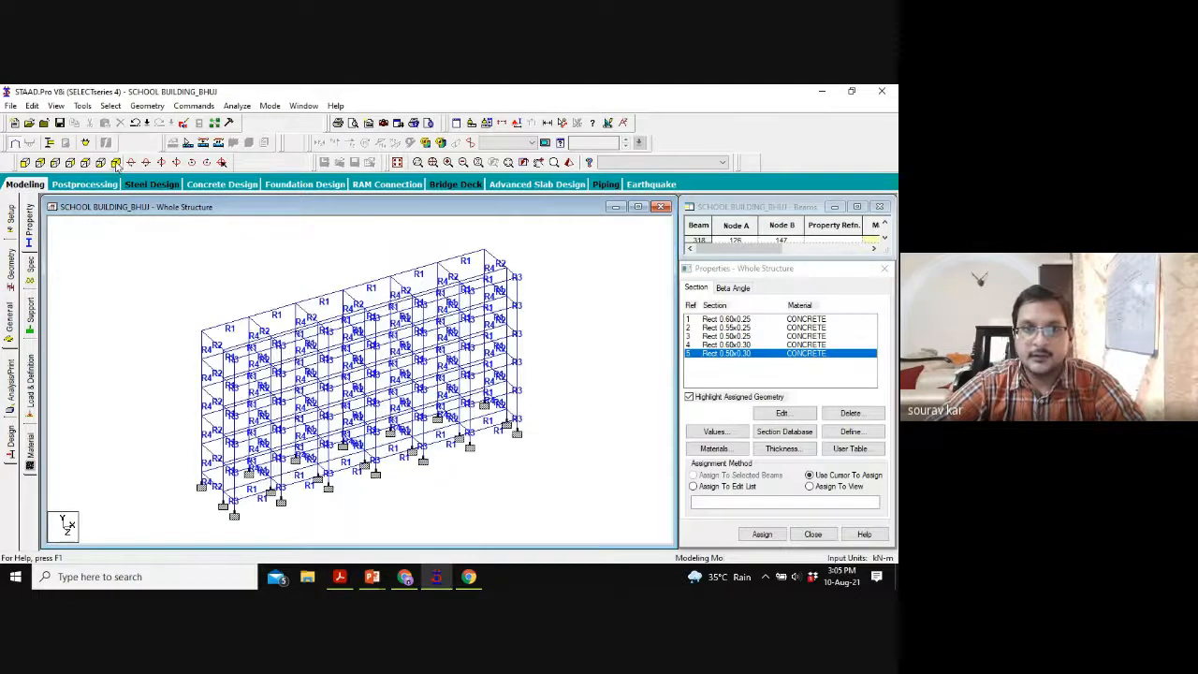
pyautogui.press('Right')
pyautogui.press('Right')
pyautogui.press('Right')
pyautogui.press('Right')
pyautogui.press('Right')
pyautogui.press('Right')
pyautogui.press('Right')
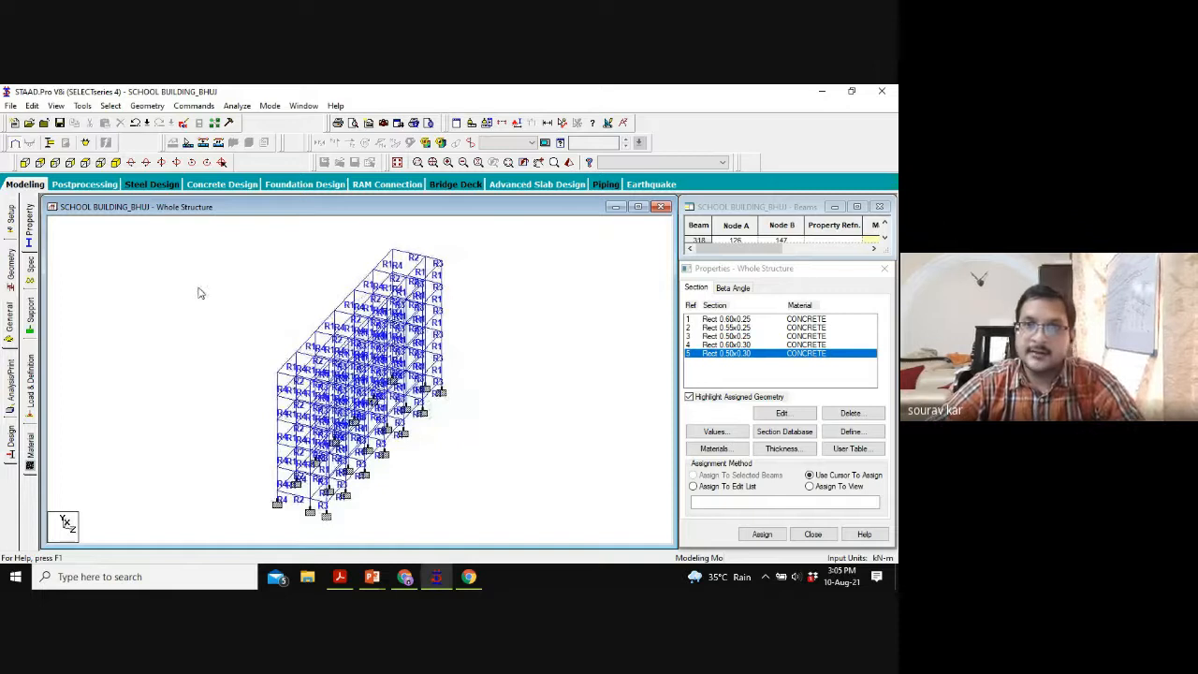
pyautogui.click(115, 161)
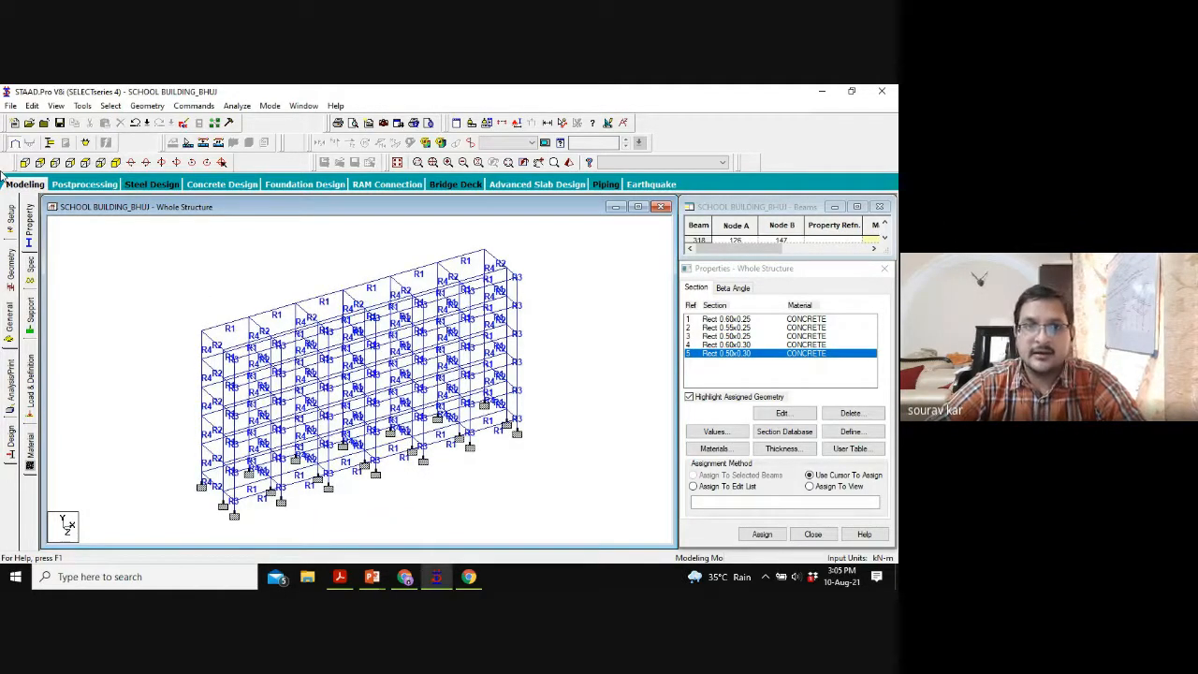
# Step: Select the two column rows bordering the 2 m span at every storey in the side elevation and assign them section Rect 0.50x0.30
pyautogui.click(55, 163)
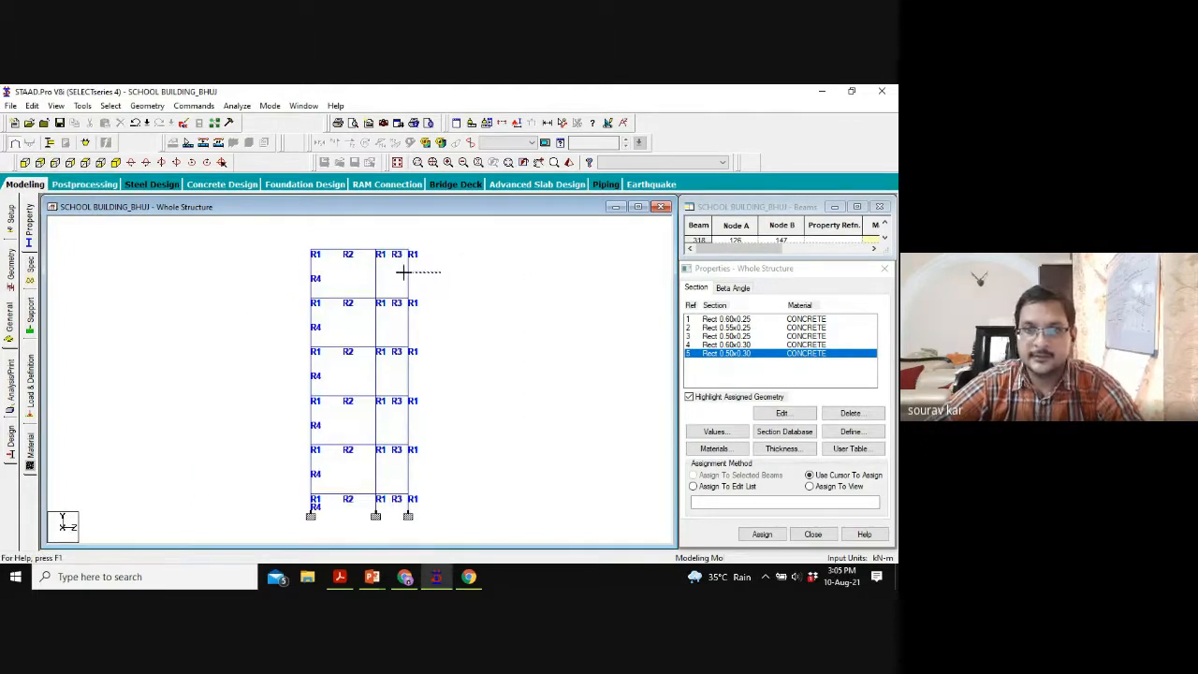
pyautogui.moveTo(404, 272); pyautogui.dragTo(359, 282)
pyautogui.keyDown('ctrl'); pyautogui.moveTo(424, 323); pyautogui.dragTo(351, 329); pyautogui.keyUp('ctrl')
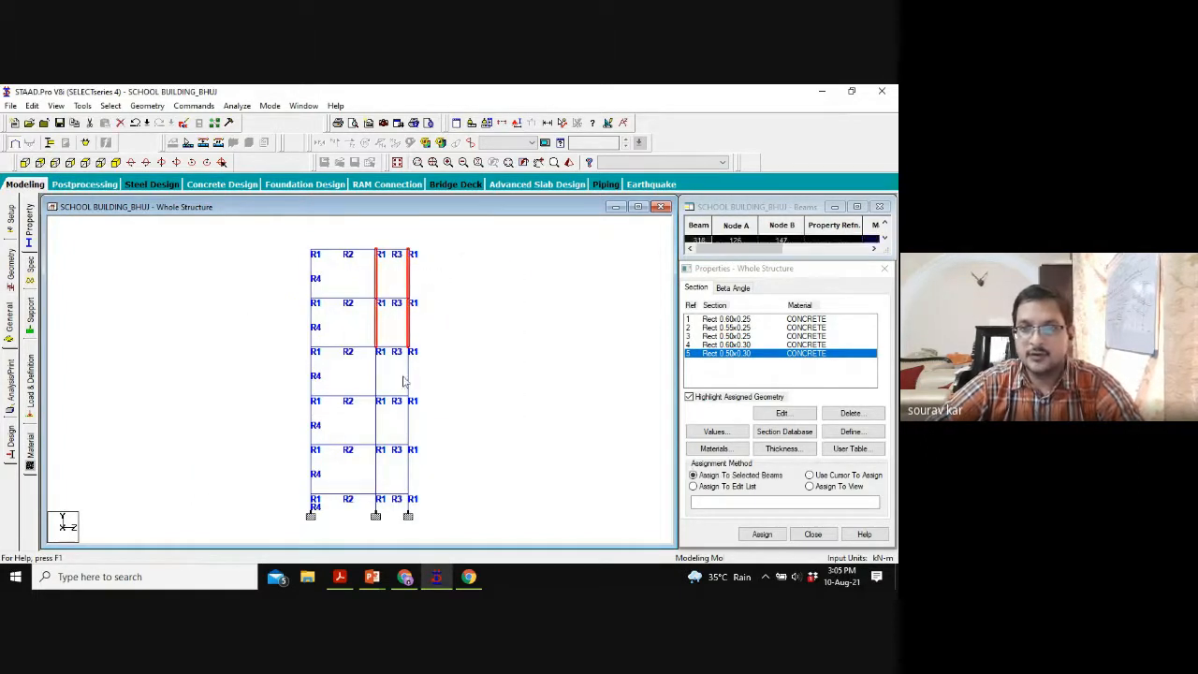
pyautogui.keyDown('ctrl'); pyautogui.moveTo(428, 367); pyautogui.dragTo(353, 380); pyautogui.keyUp('ctrl')
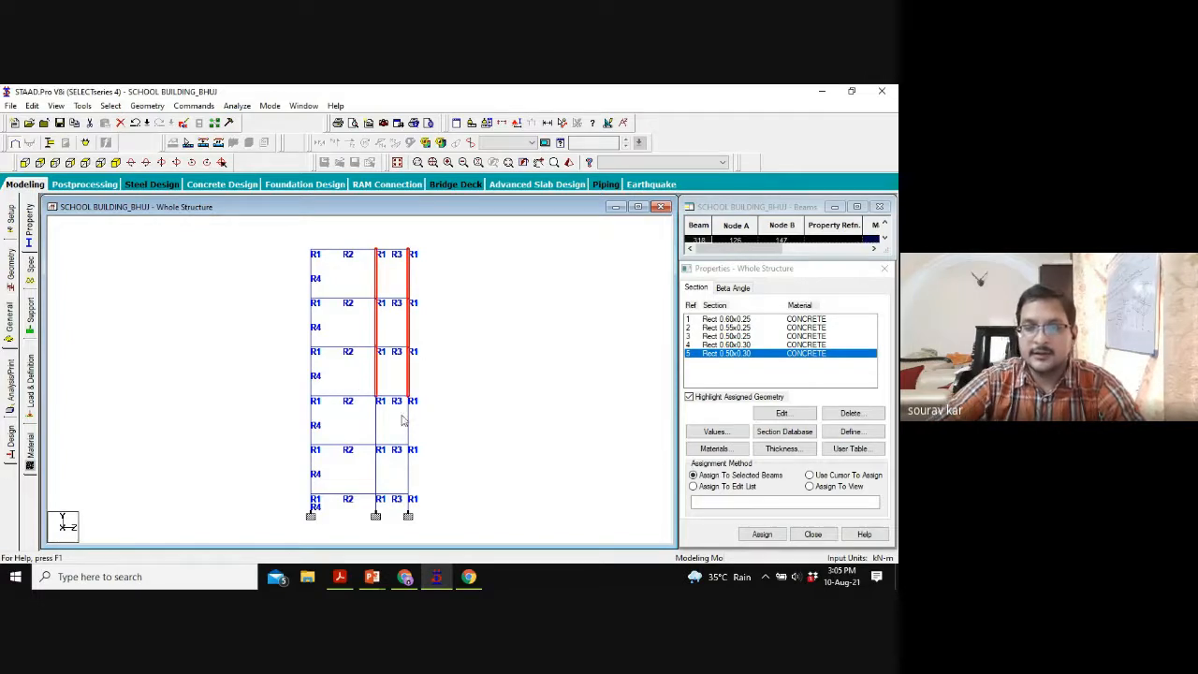
pyautogui.keyDown('ctrl'); pyautogui.moveTo(430, 417); pyautogui.dragTo(358, 443); pyautogui.keyUp('ctrl')
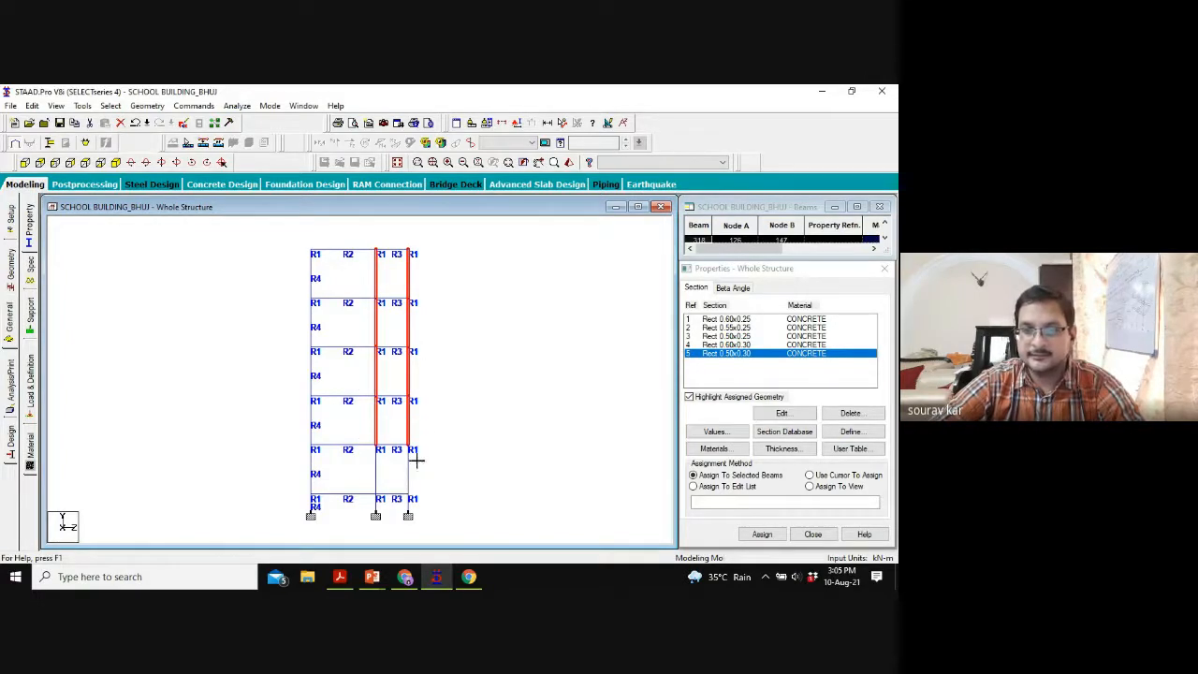
pyautogui.keyDown('ctrl'); pyautogui.moveTo(430, 455); pyautogui.dragTo(361, 479); pyautogui.keyUp('ctrl')
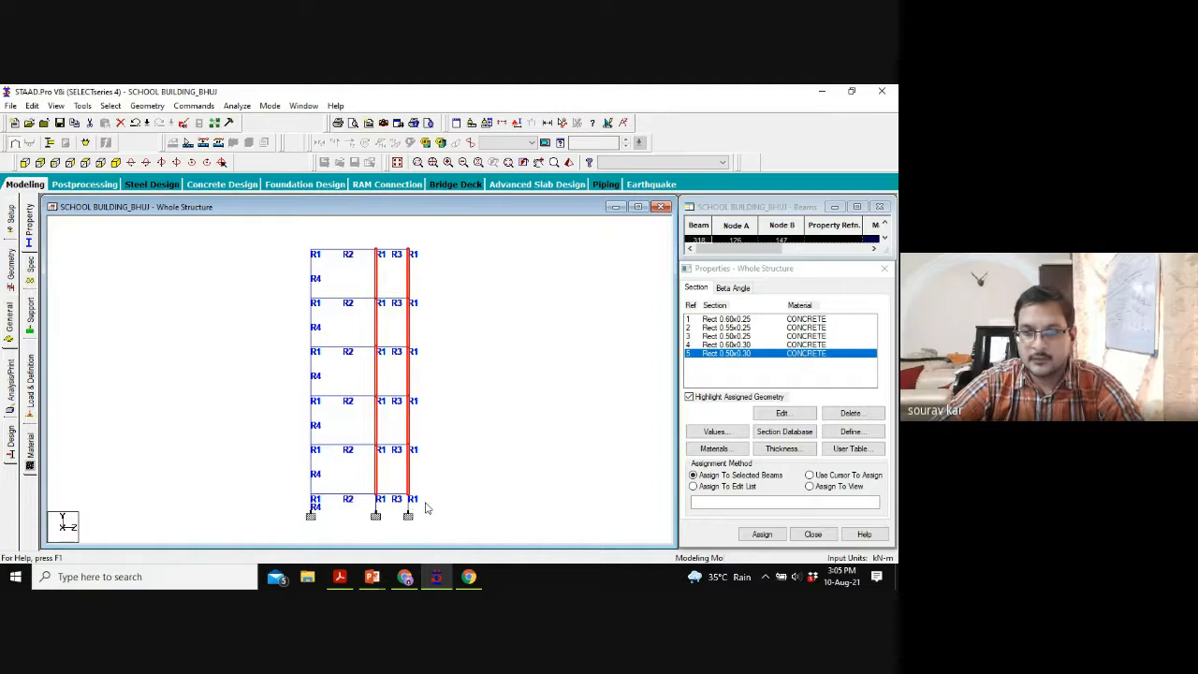
pyautogui.keyDown('ctrl'); pyautogui.moveTo(427, 505); pyautogui.dragTo(366, 508); pyautogui.keyUp('ctrl')
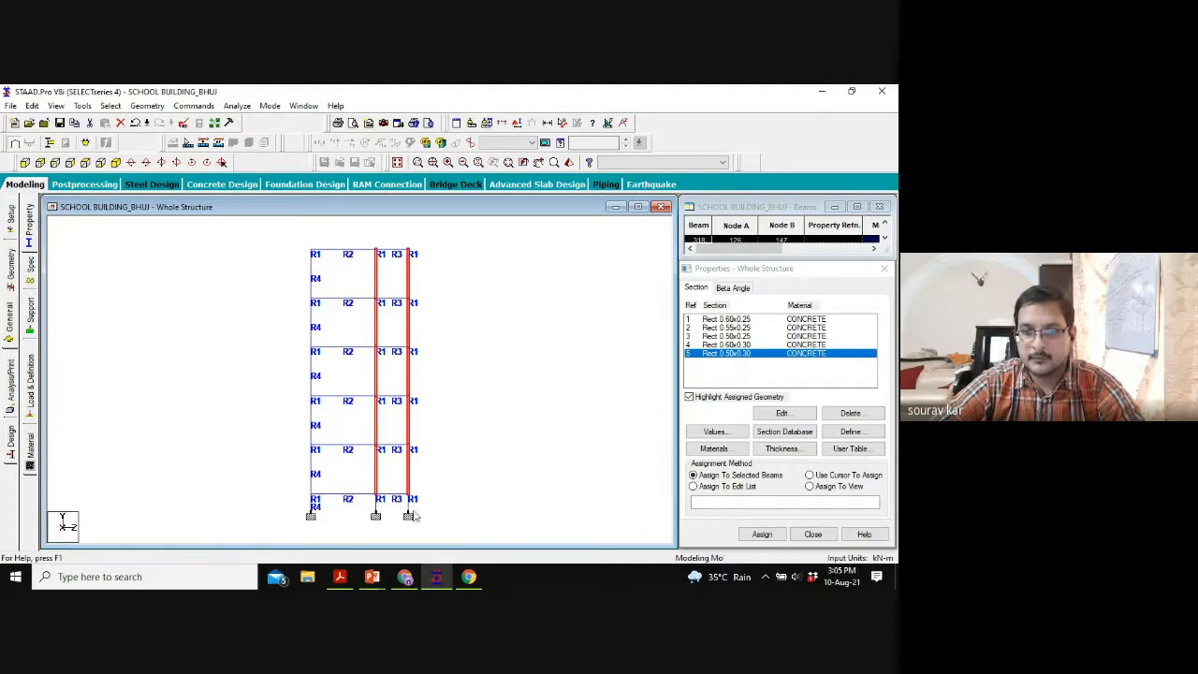
pyautogui.scroll(1, 417, 517)
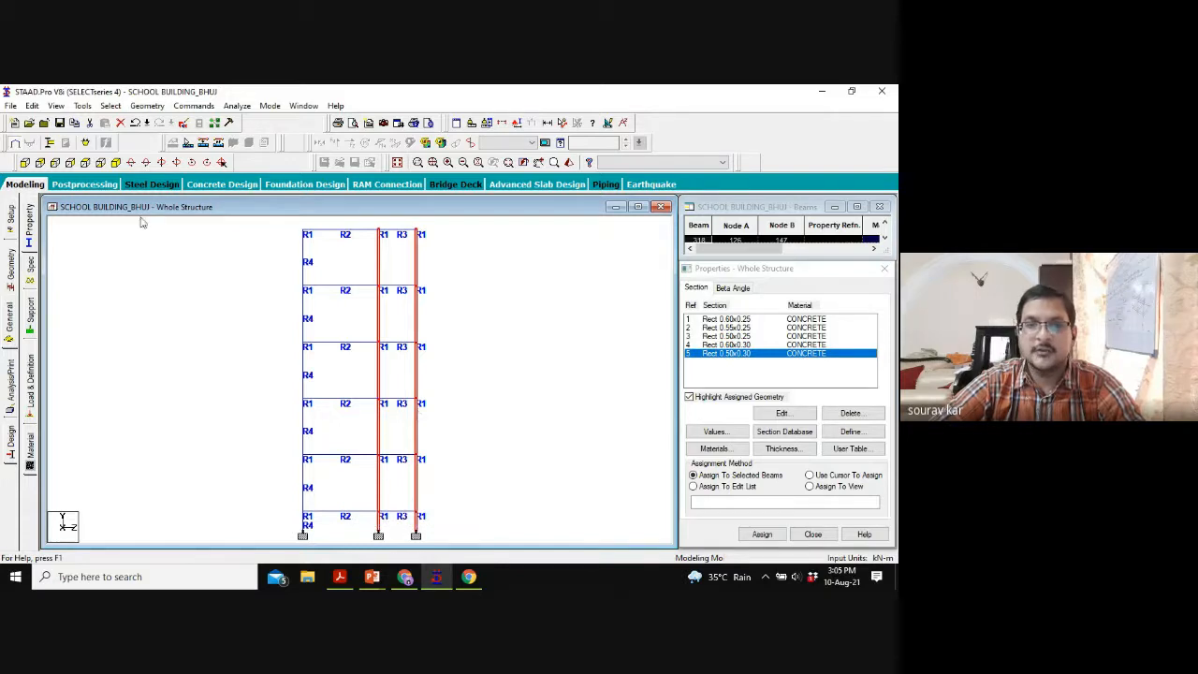
pyautogui.click(114, 162)
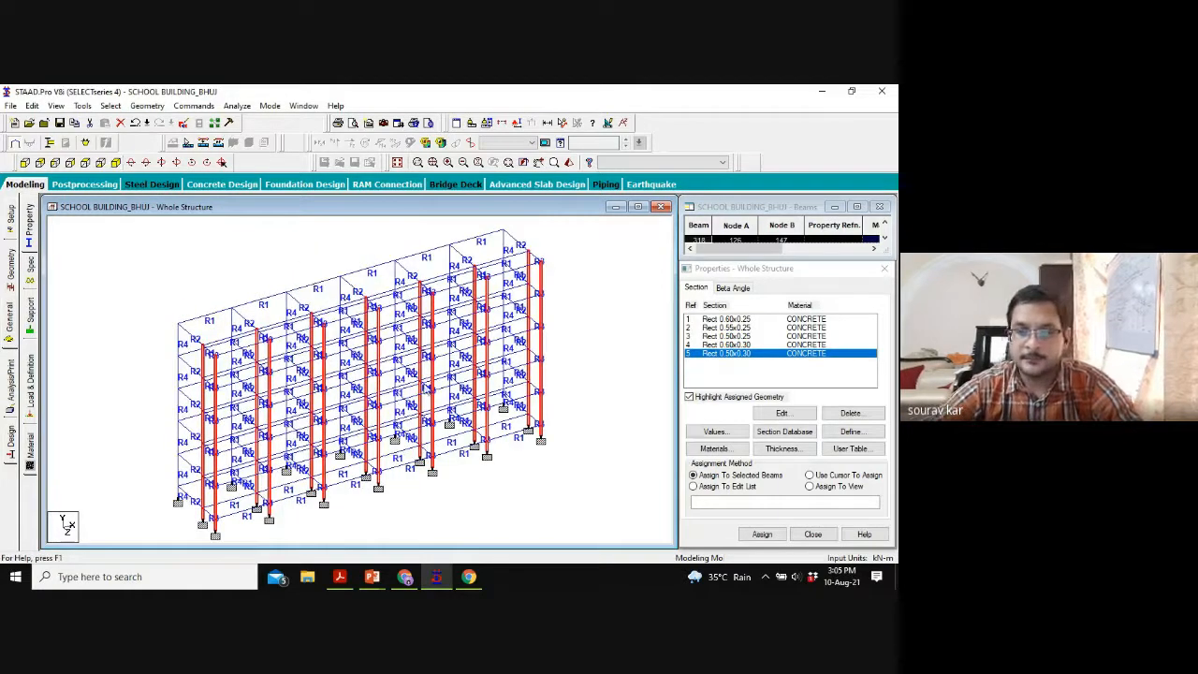
pyautogui.scroll(-1, 515, 485)
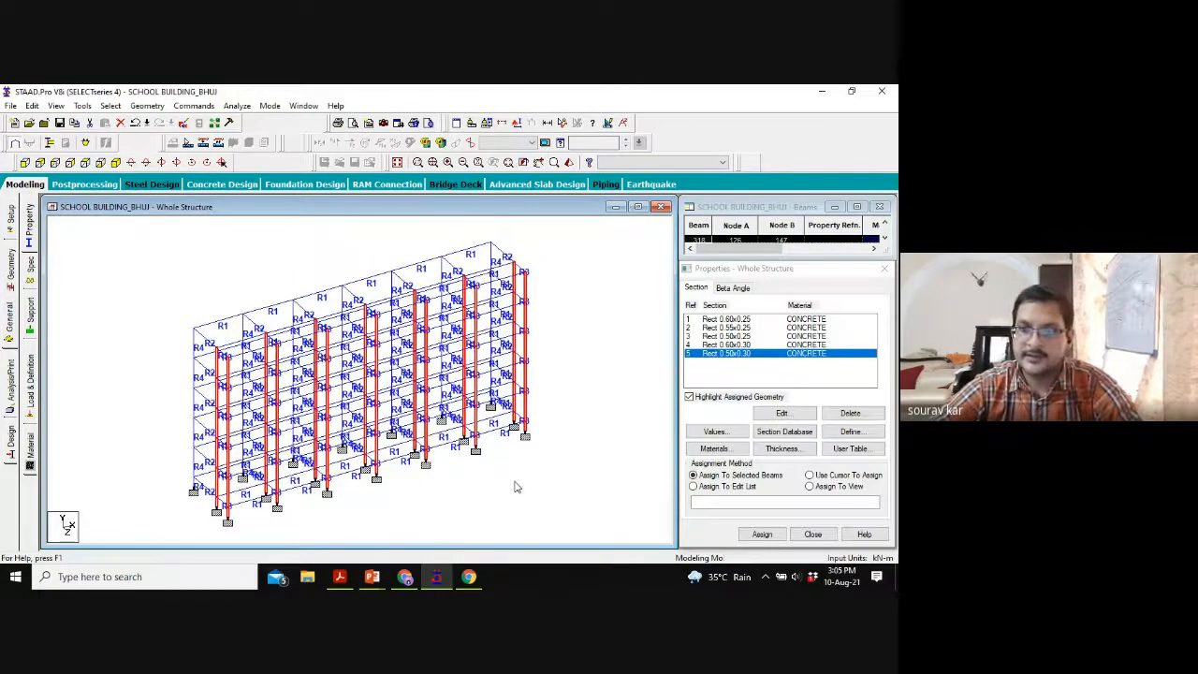
pyautogui.click(762, 533)
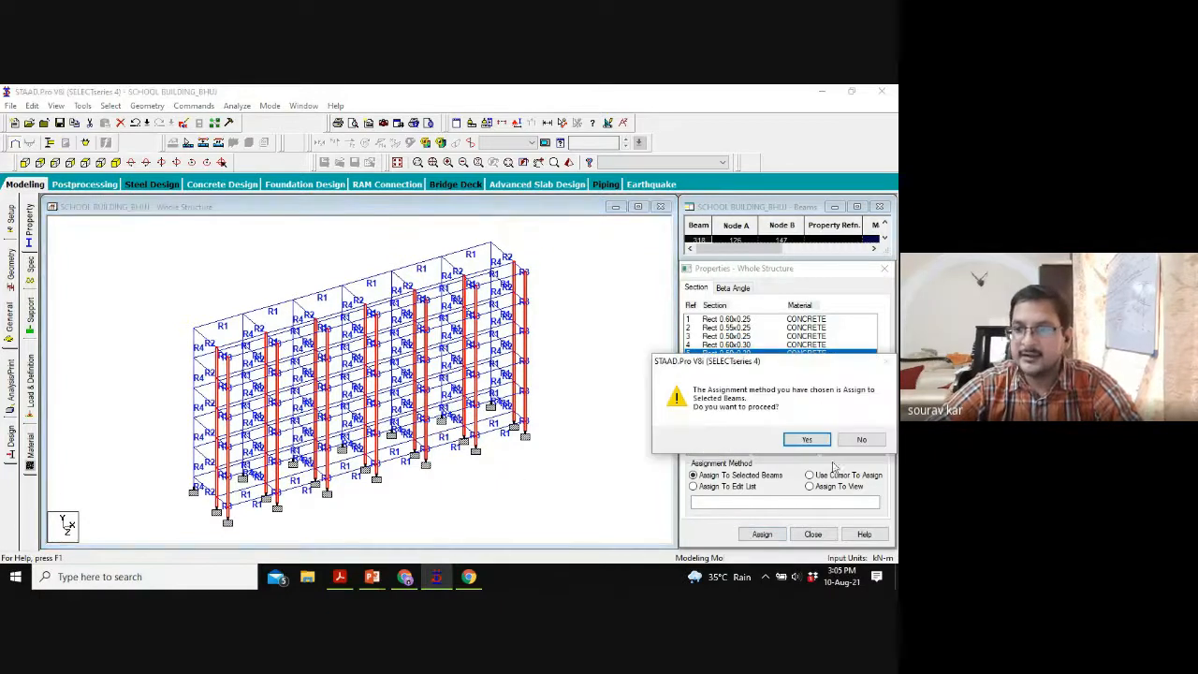
pyautogui.click(806, 439)
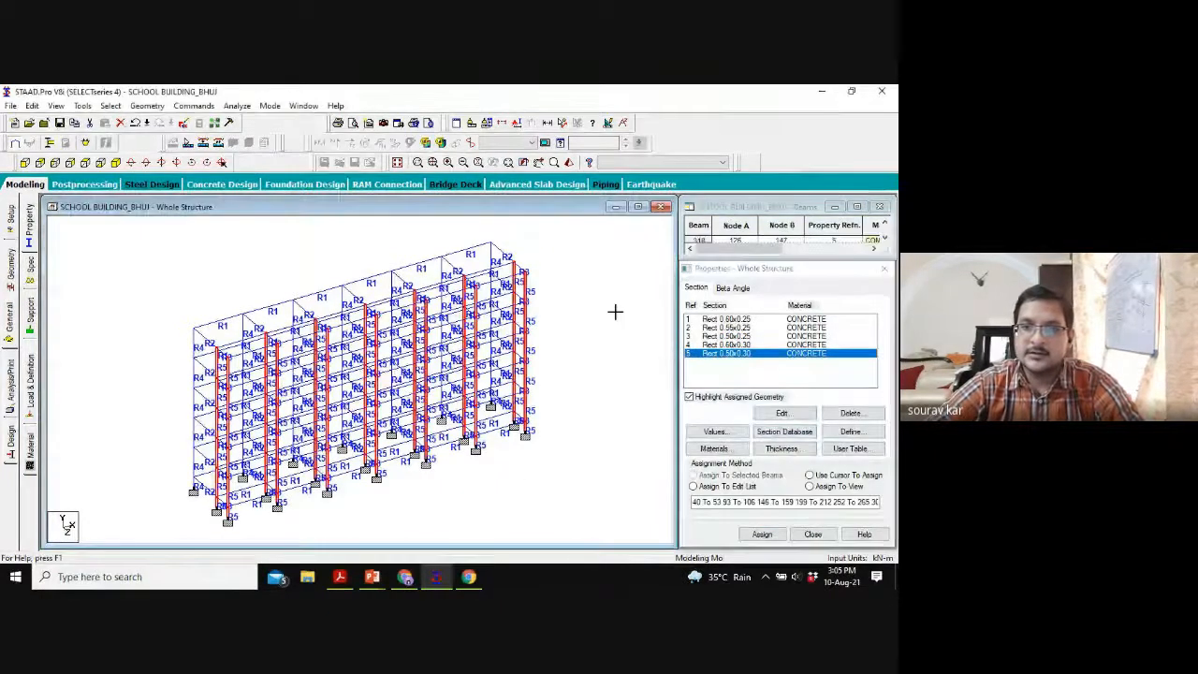
# Step: Examine the 3D rendered view of the whole frame, maximized and rotated, with the section properties window closed
pyautogui.click(568, 162)
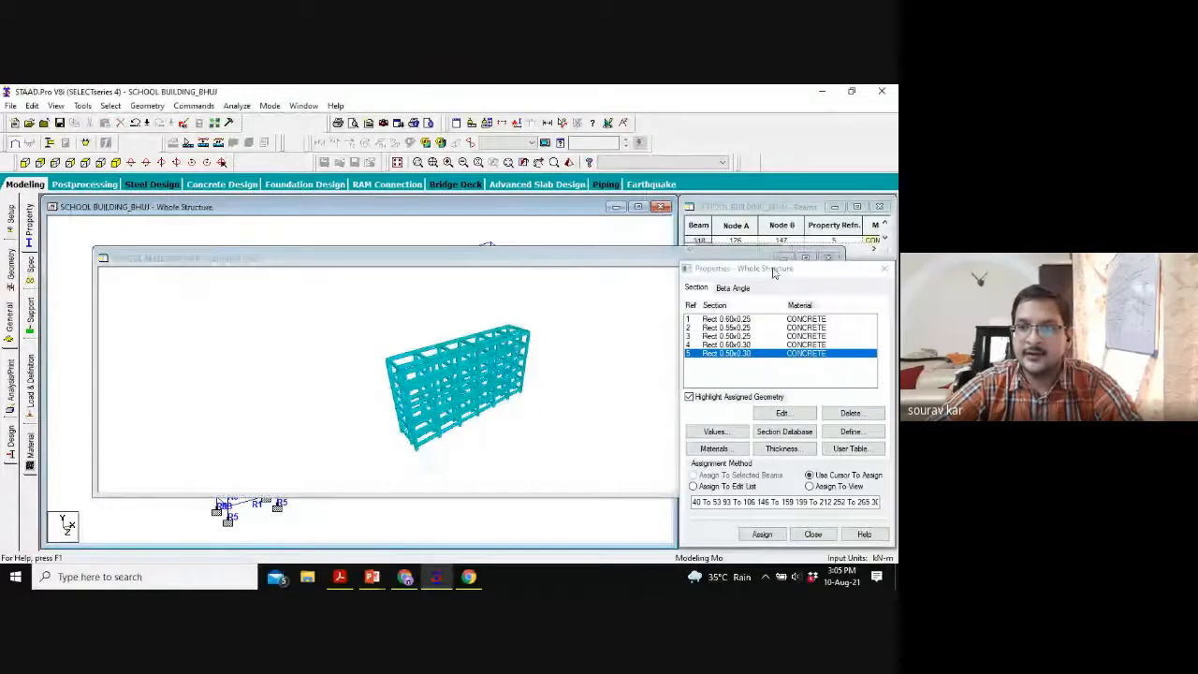
pyautogui.click(805, 256)
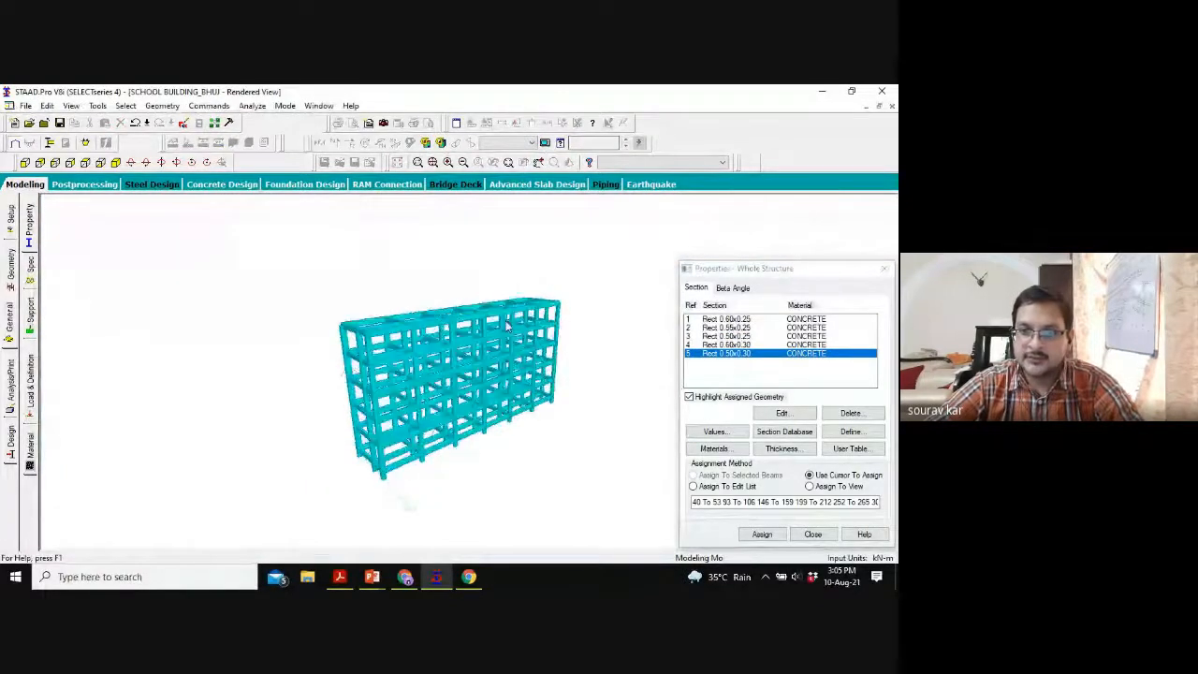
pyautogui.moveTo(506, 326); pyautogui.dragTo(526, 434)
pyautogui.click(885, 268)
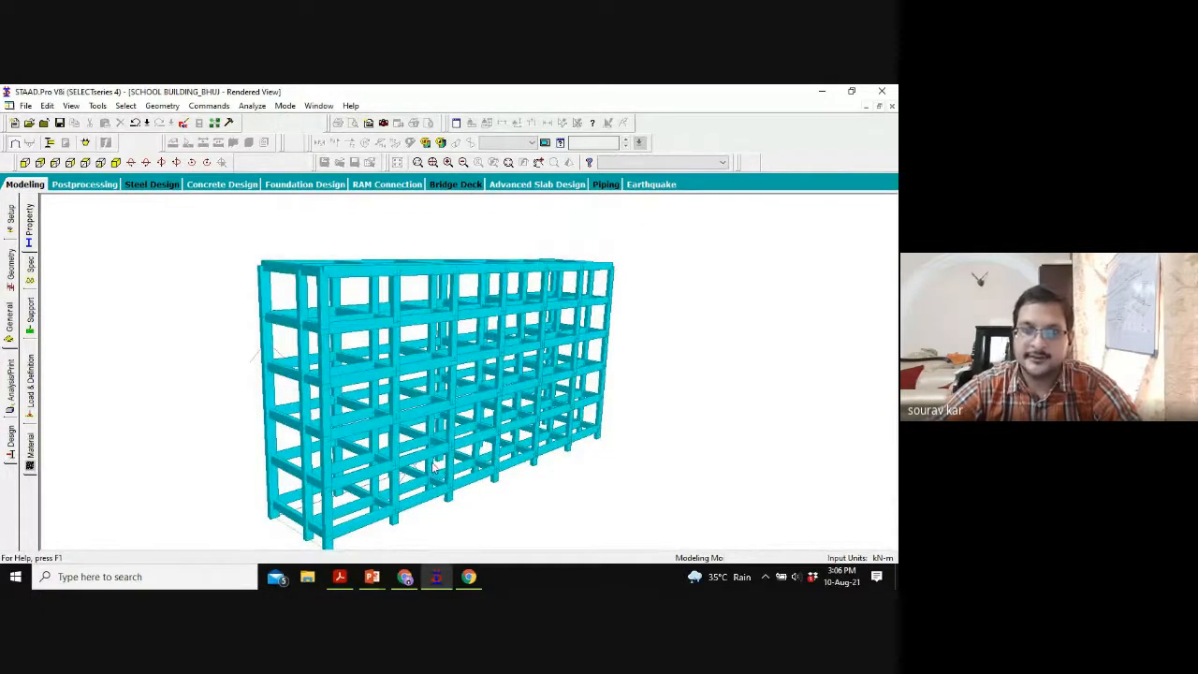
# Step: Show the frame's supports, save the modified structure, and open its command file in the editor at the concrete material definition
pyautogui.click(30, 316)
pyautogui.click(234, 261)
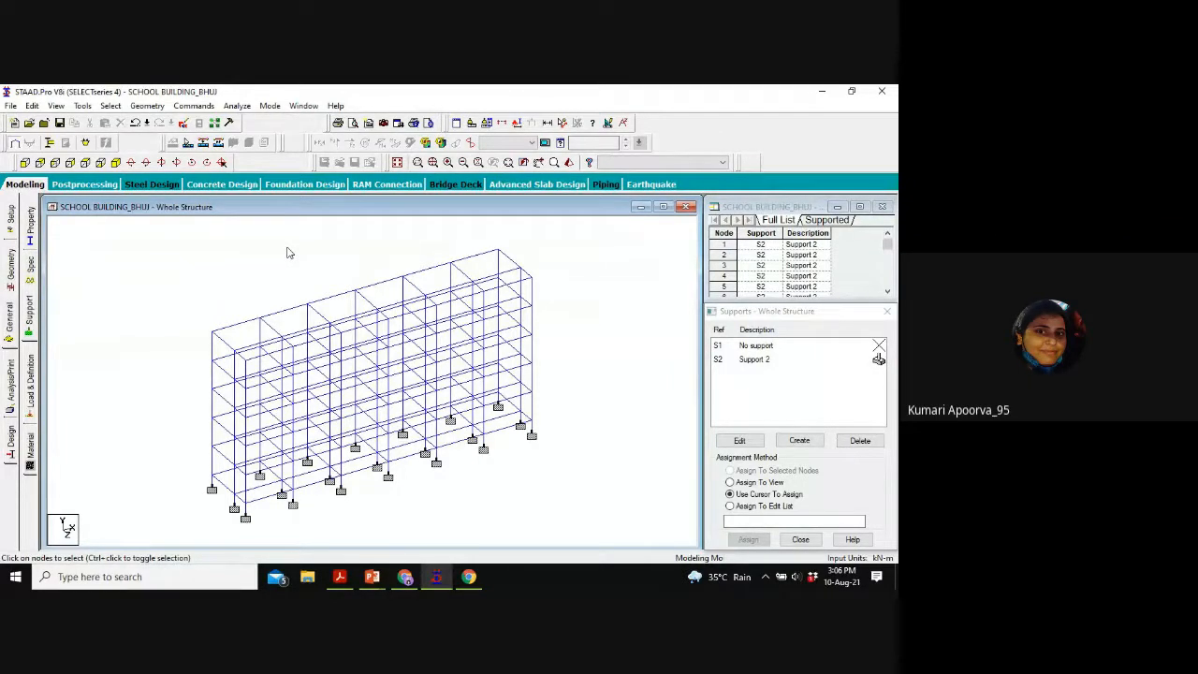
pyautogui.click(183, 128)
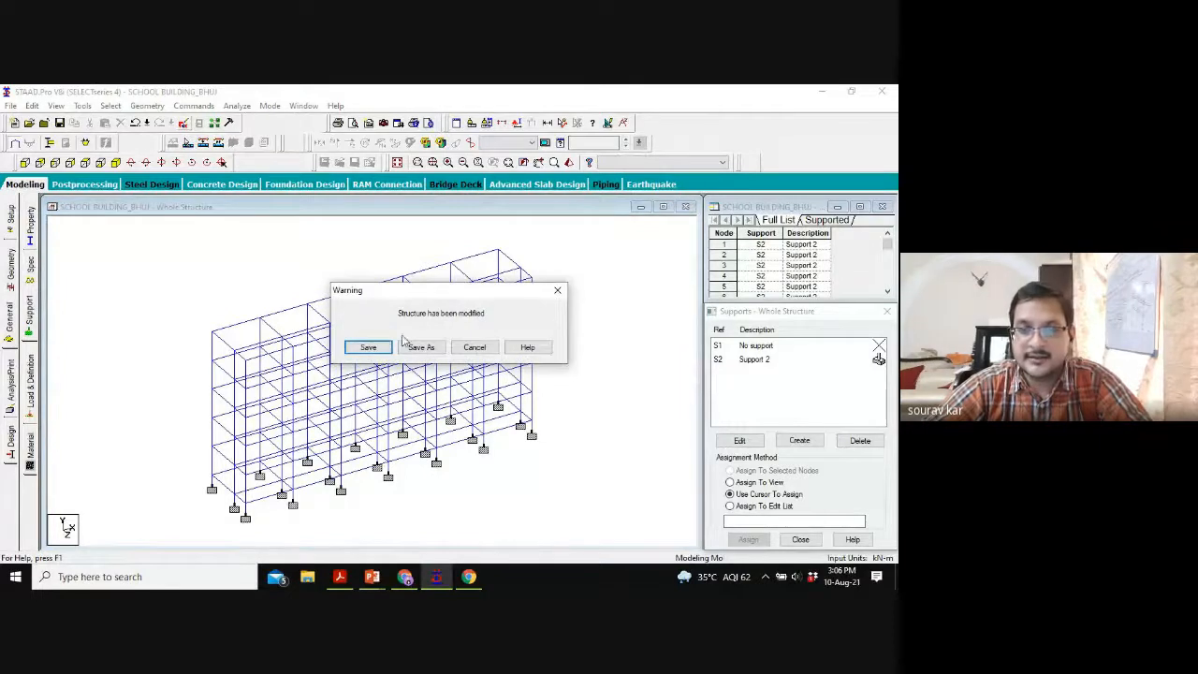
pyautogui.click(376, 348)
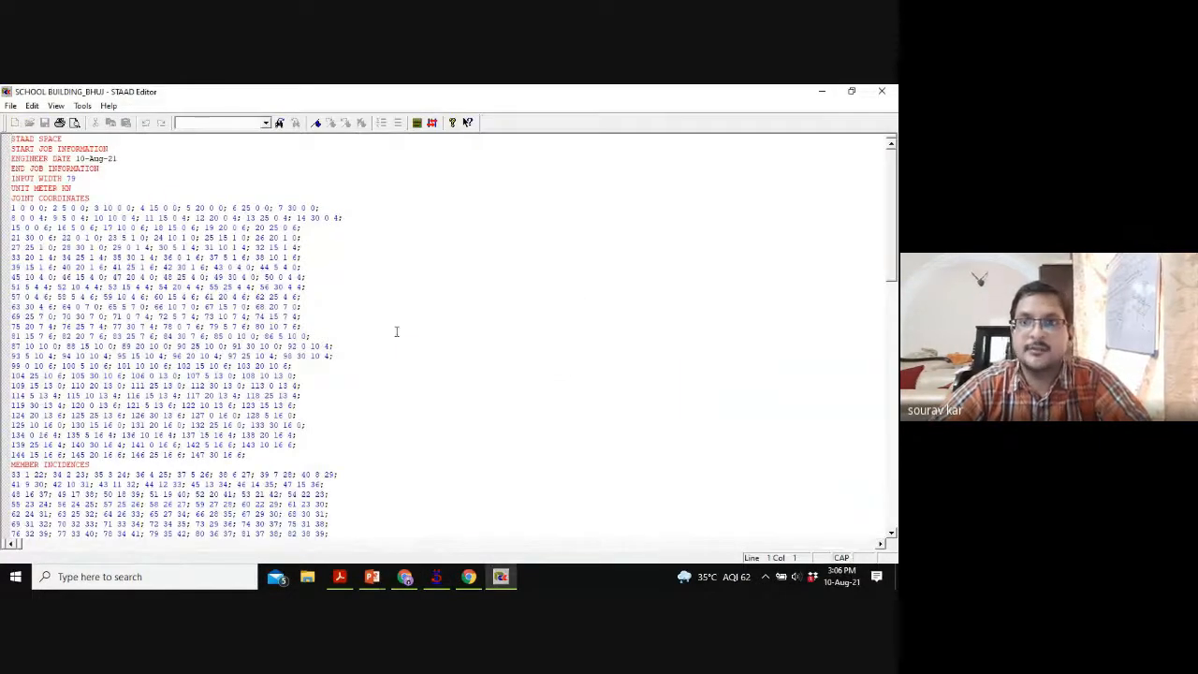
pyautogui.scroll(-6, 397, 333)
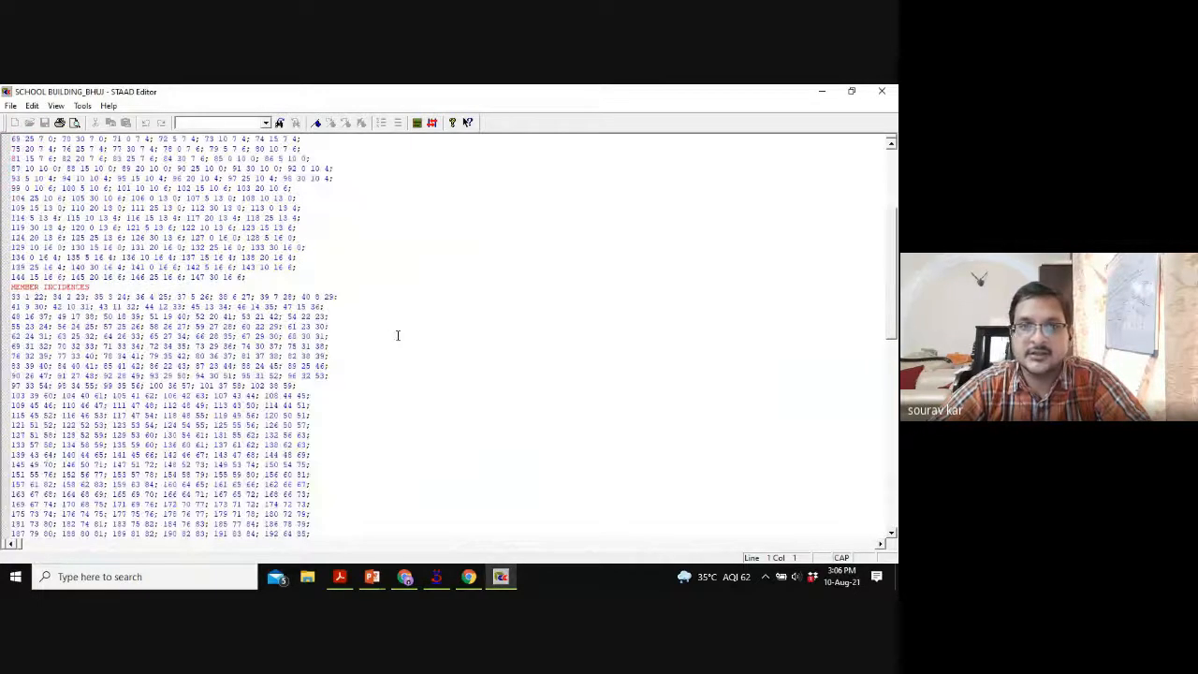
pyautogui.scroll(-20, 397, 346)
pyautogui.scroll(2, 396, 349)
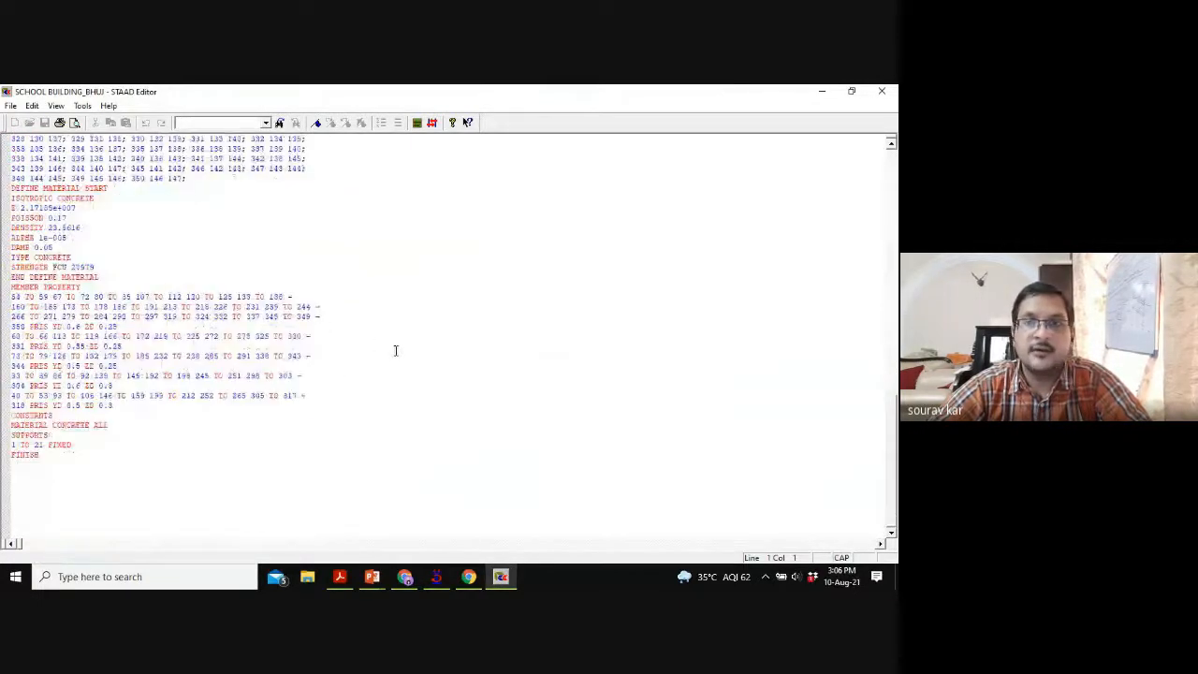
pyautogui.scroll(2, 140, 281)
# Step: Replace the elastic modulus E of the isotropic concrete definition with 790569.415 in the command file
pyautogui.click(109, 269)
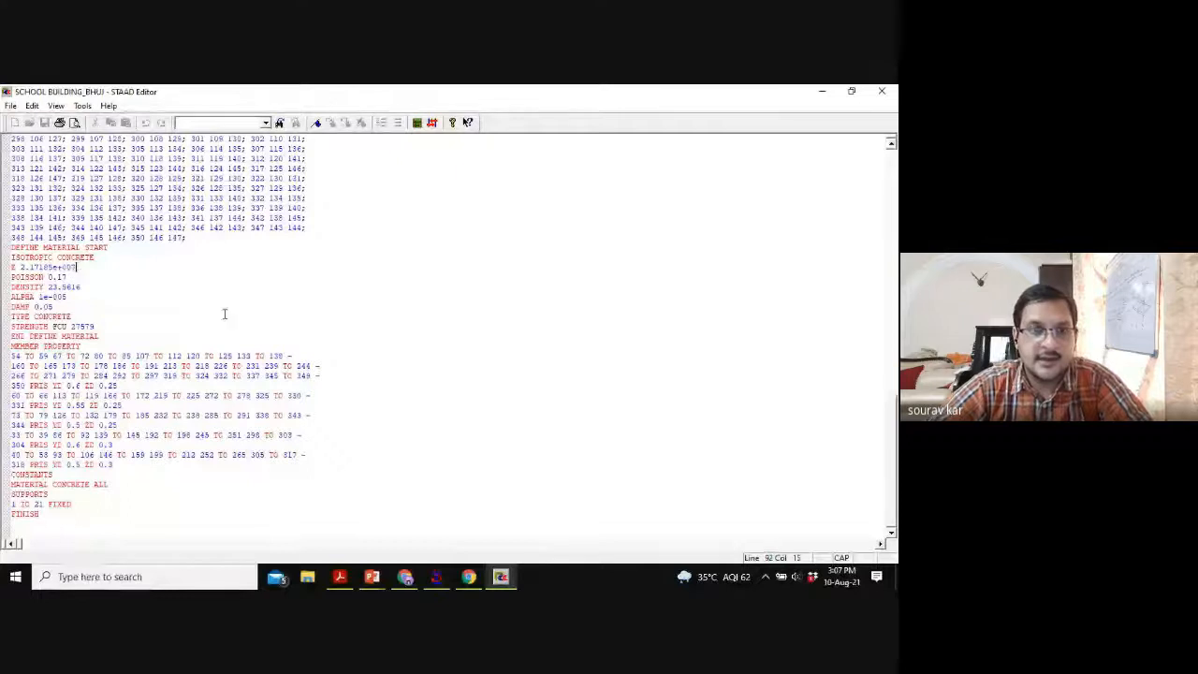
pyautogui.press('BackSpace')
pyautogui.press('BackSpace')
pyautogui.press('BackSpace')
pyautogui.press('BackSpace')
pyautogui.press('BackSpace')
pyautogui.press('BackSpace')
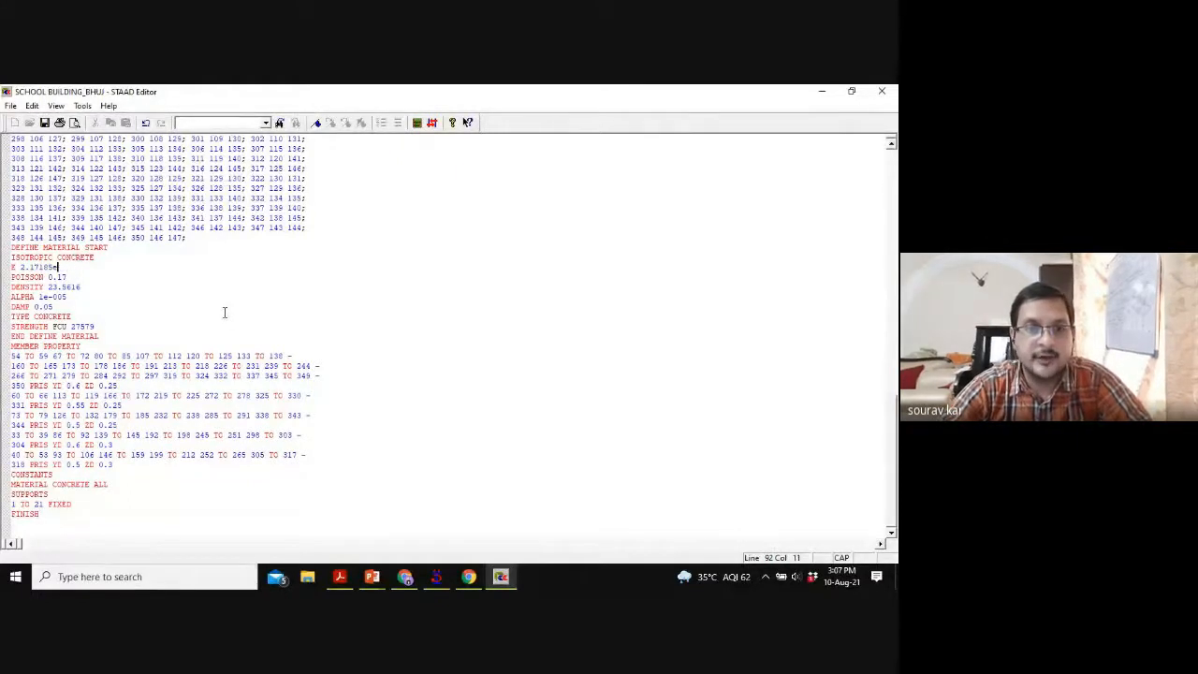
pyautogui.press('BackSpace')
pyautogui.press('BackSpace')
pyautogui.press('BackSpace')
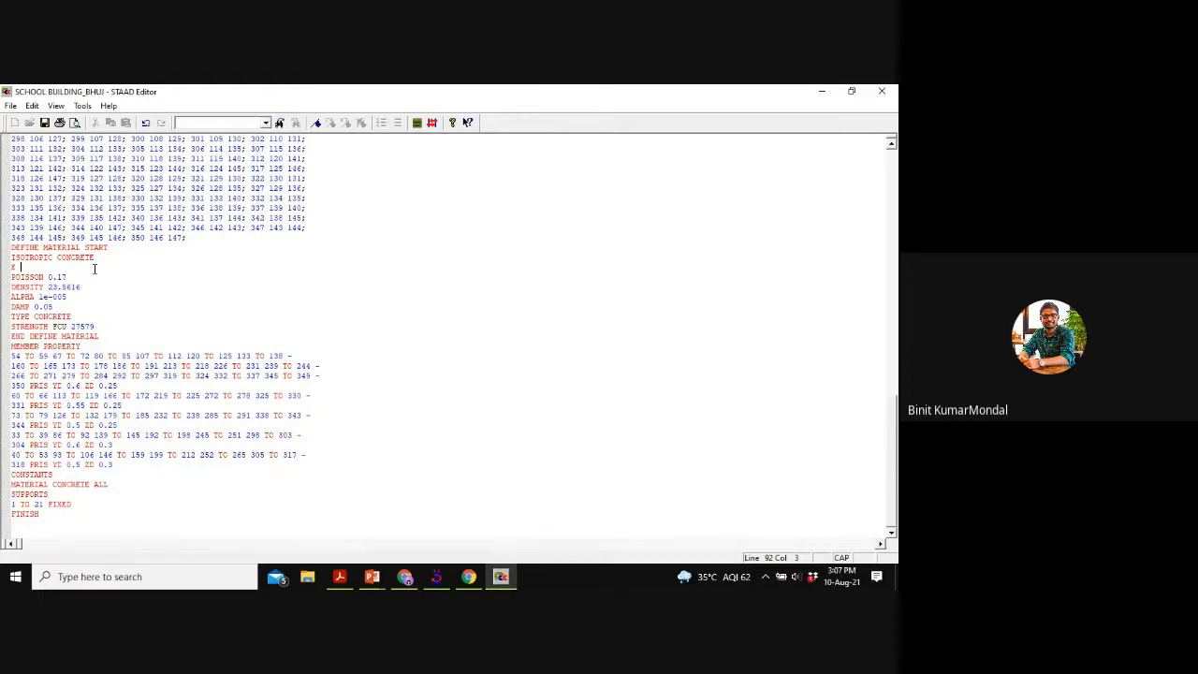
pyautogui.write('790')
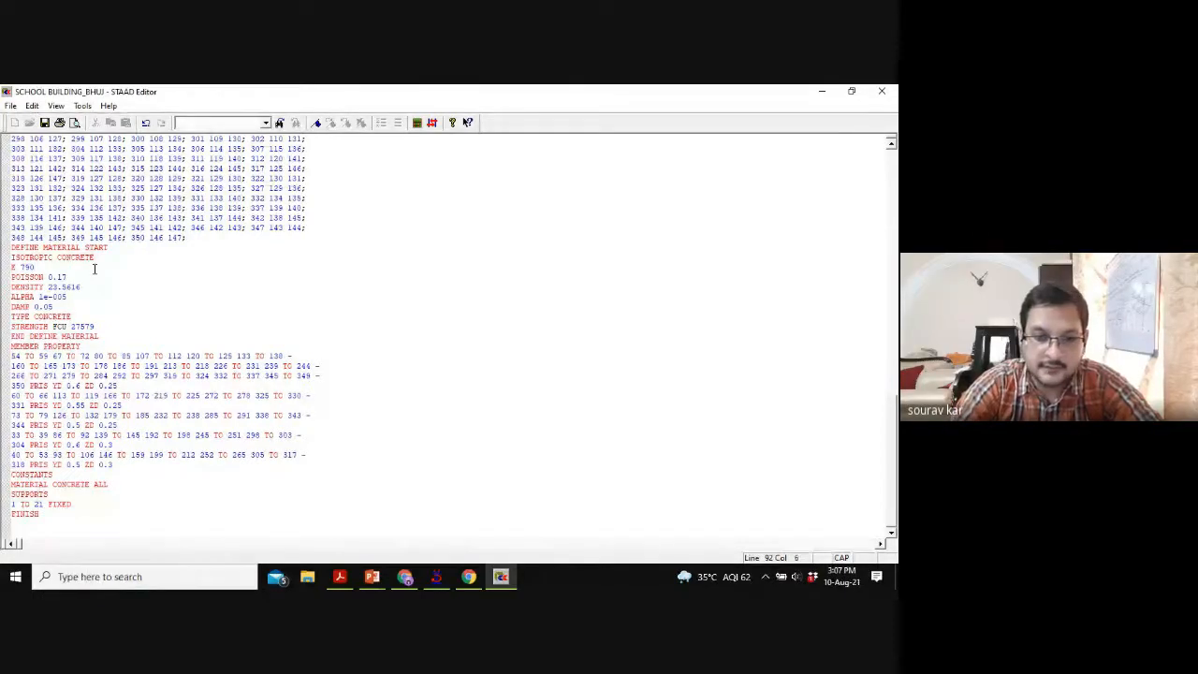
pyautogui.write('56')
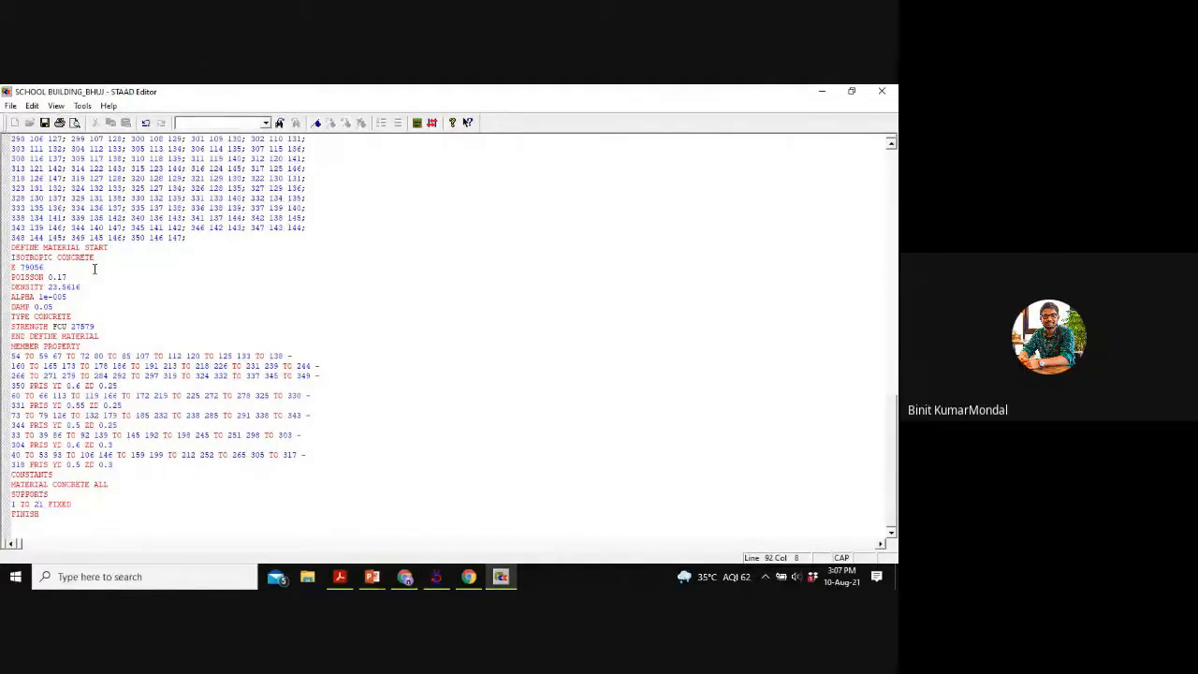
pyautogui.write('9.415')
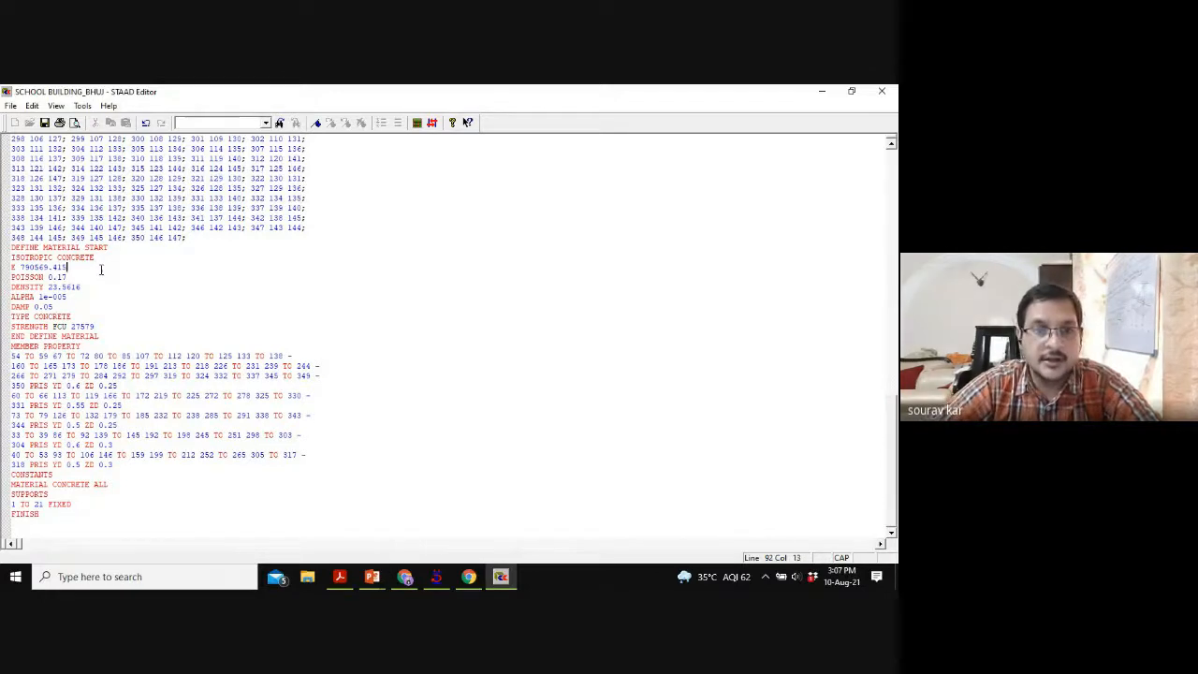
# Step: Set the Poisson value of the concrete material to 0.25 in the command file
pyautogui.press('Down')
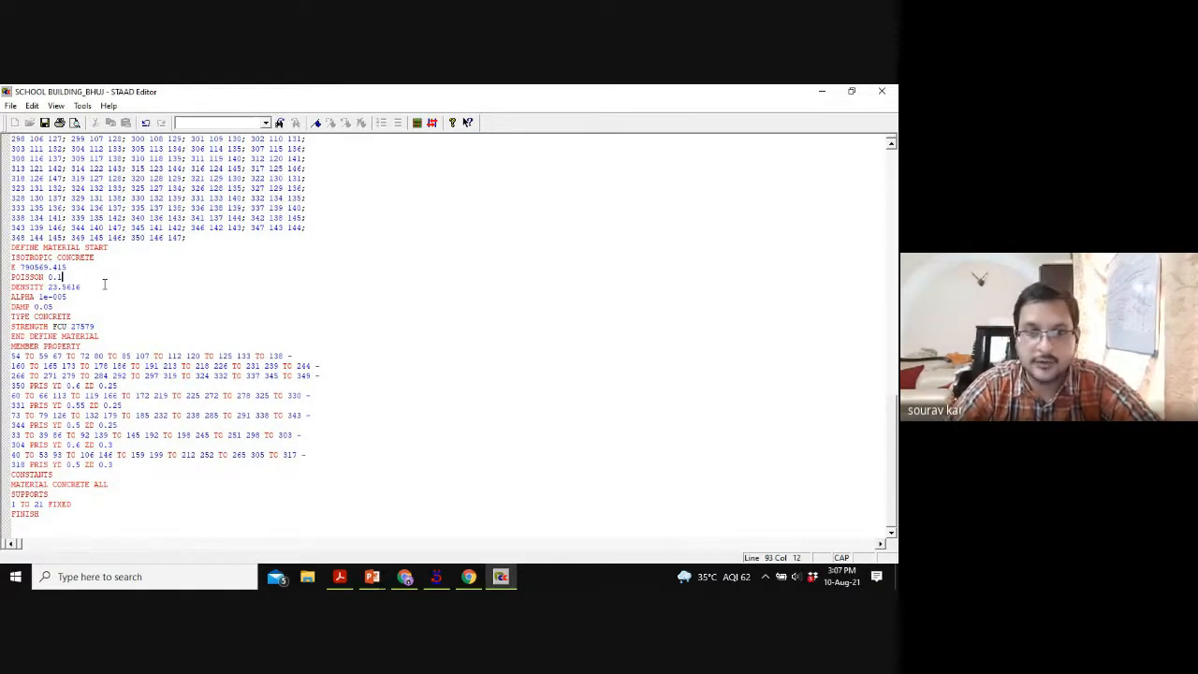
pyautogui.press('BackSpace')
pyautogui.write('2')
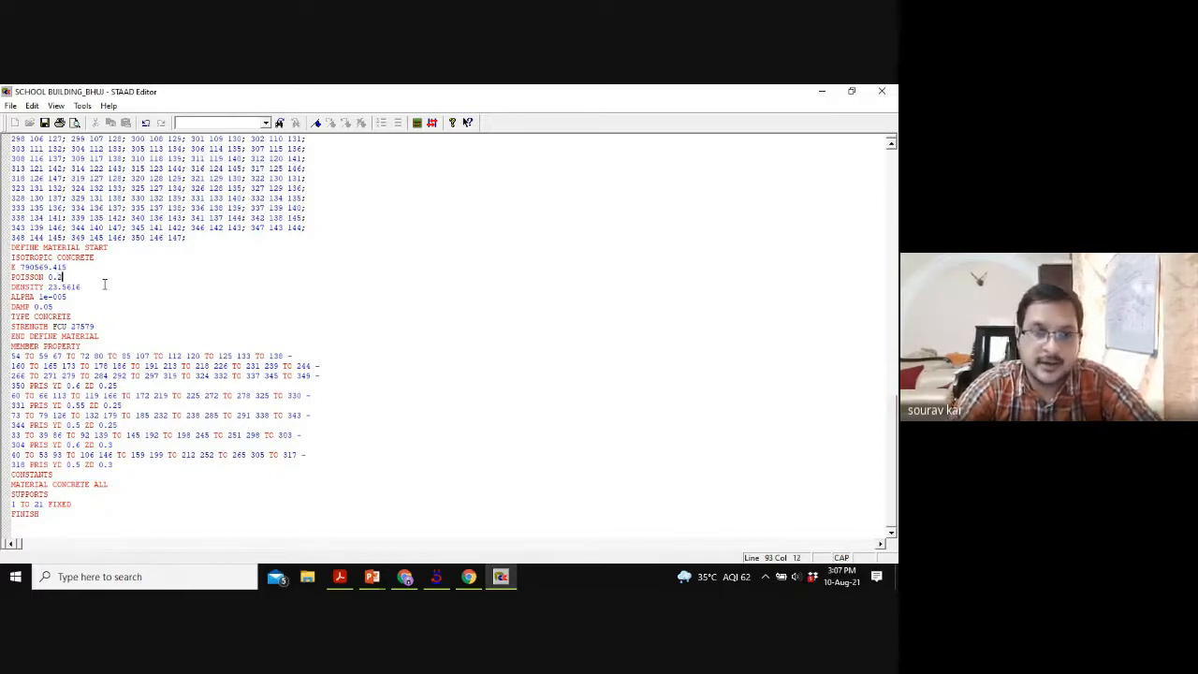
pyautogui.write('5')
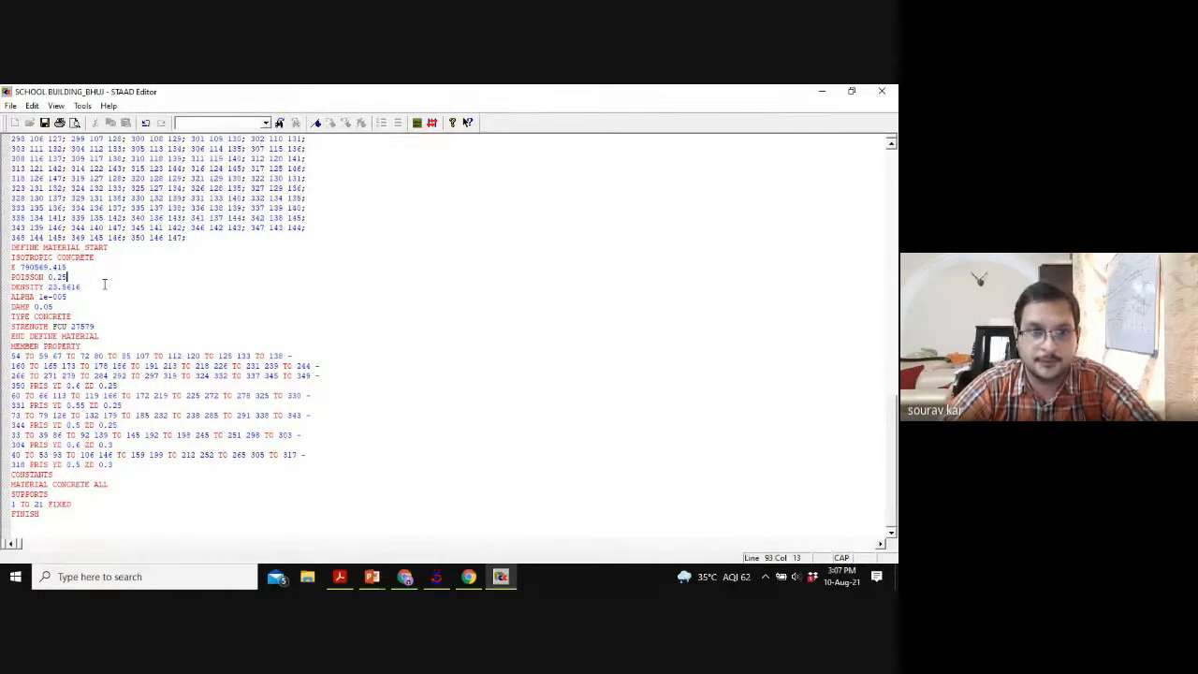
# Step: Set the concrete strength FCU to 25000, save the command file and close the editor
pyautogui.press('Down')
pyautogui.press('Down')
pyautogui.press('Down')
pyautogui.press('Down')
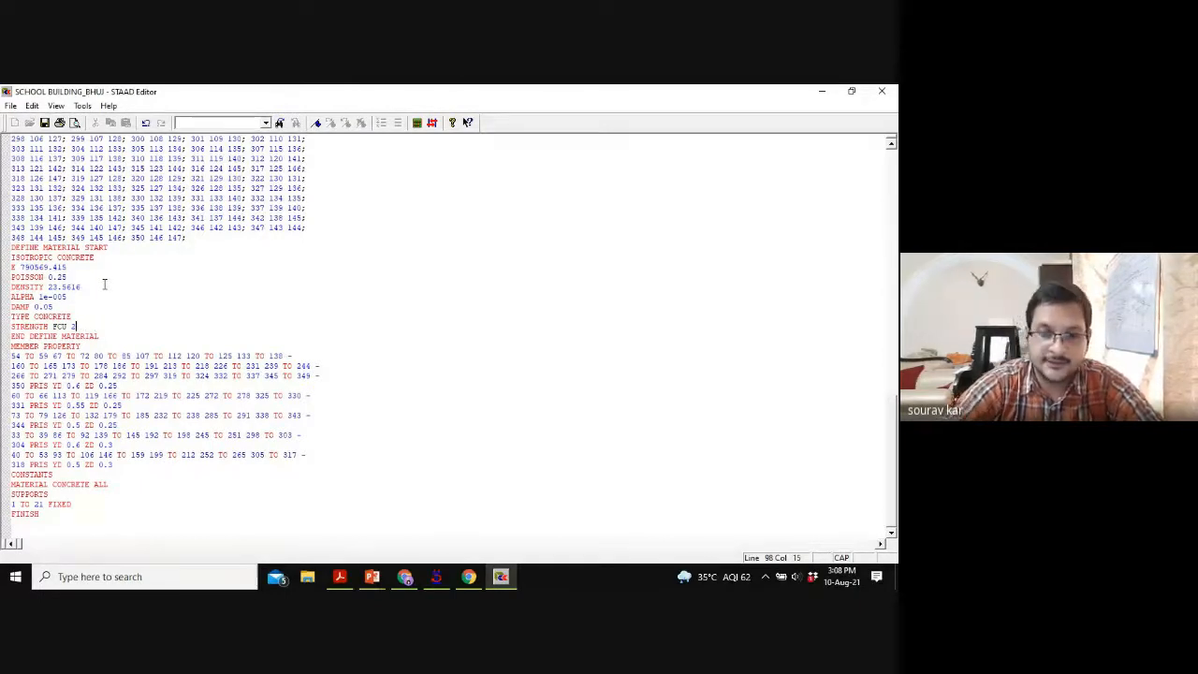
pyautogui.write('5000')
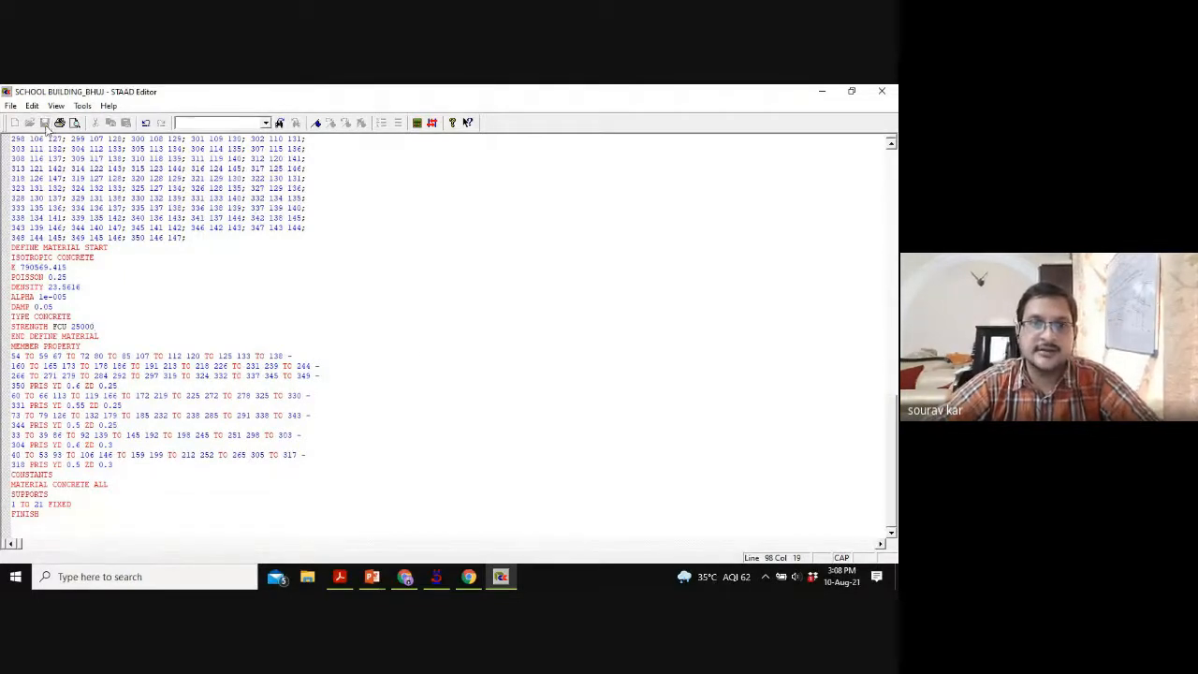
pyautogui.click(882, 90)
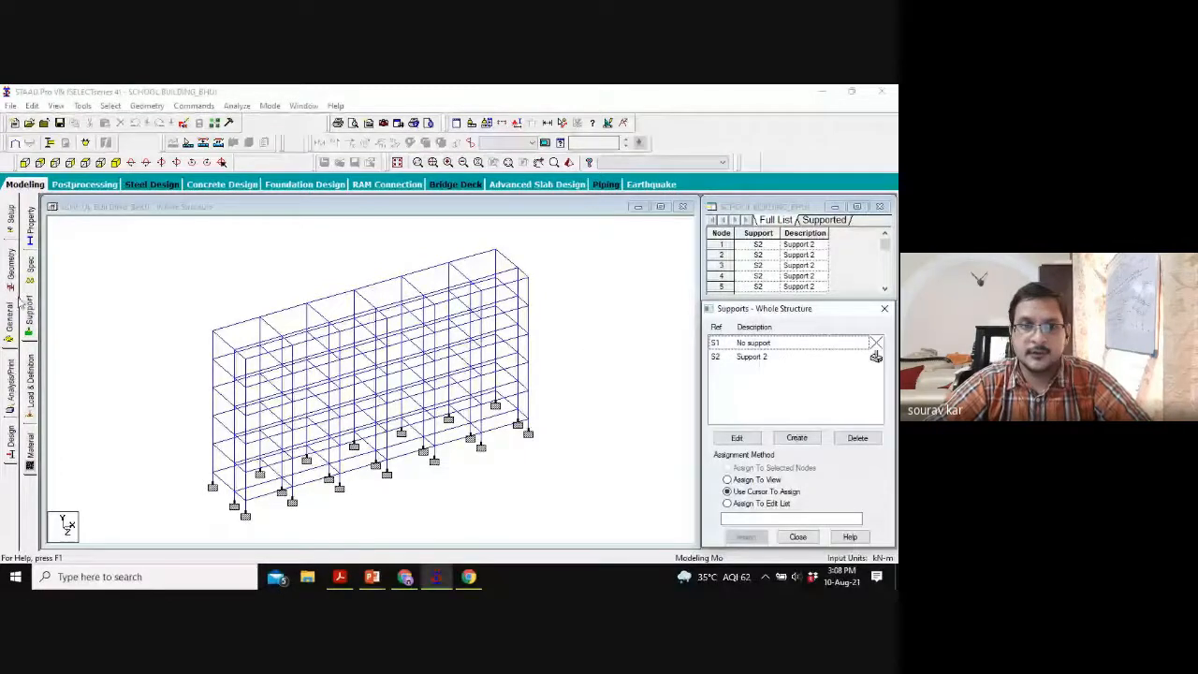
# Step: Open the load and definition settings for the frame and go to the load cases details
pyautogui.click(3, 321)
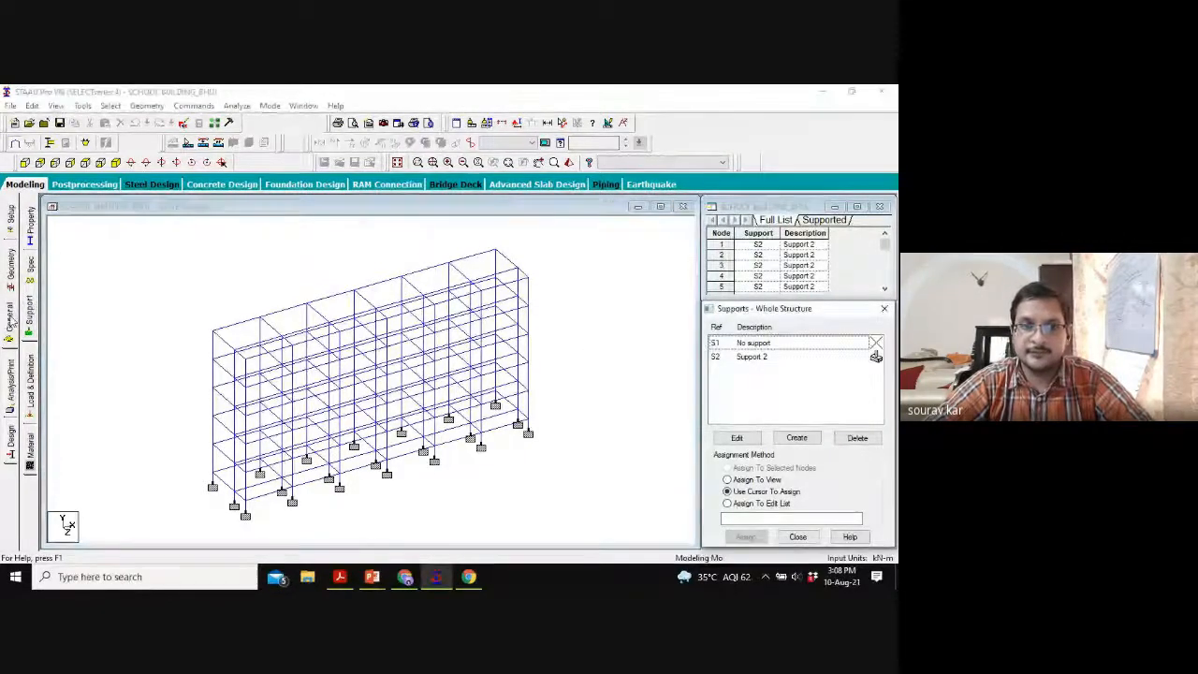
pyautogui.click(35, 370)
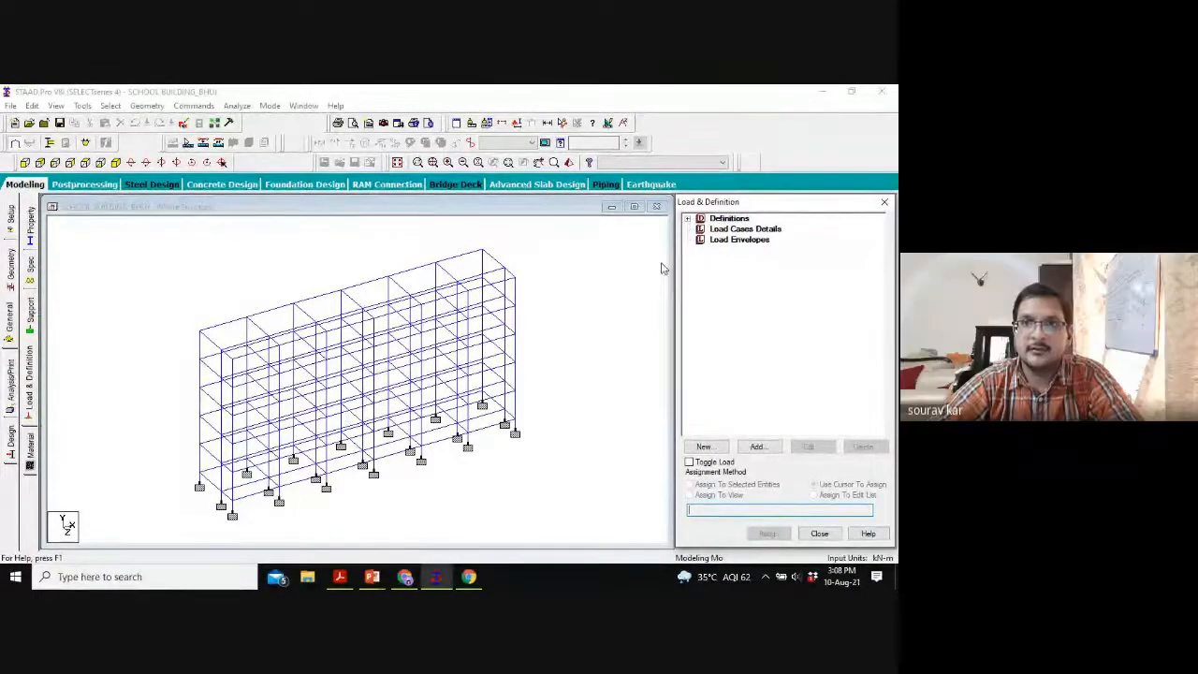
pyautogui.click(760, 229)
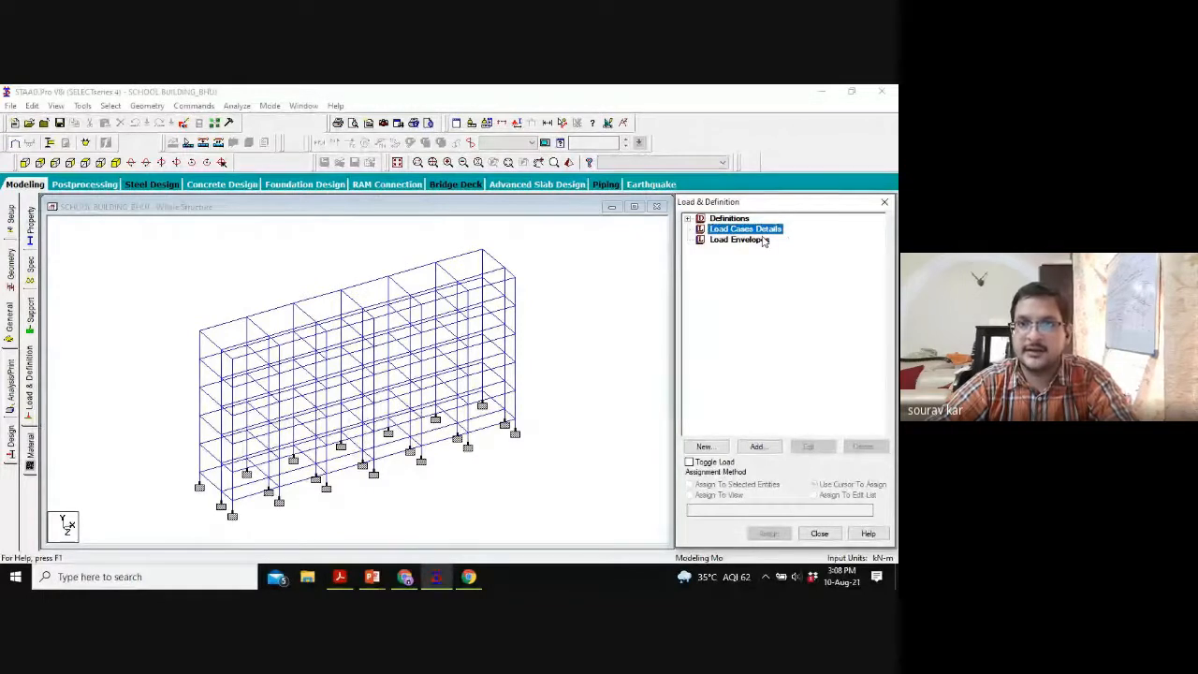
pyautogui.click(644, 270)
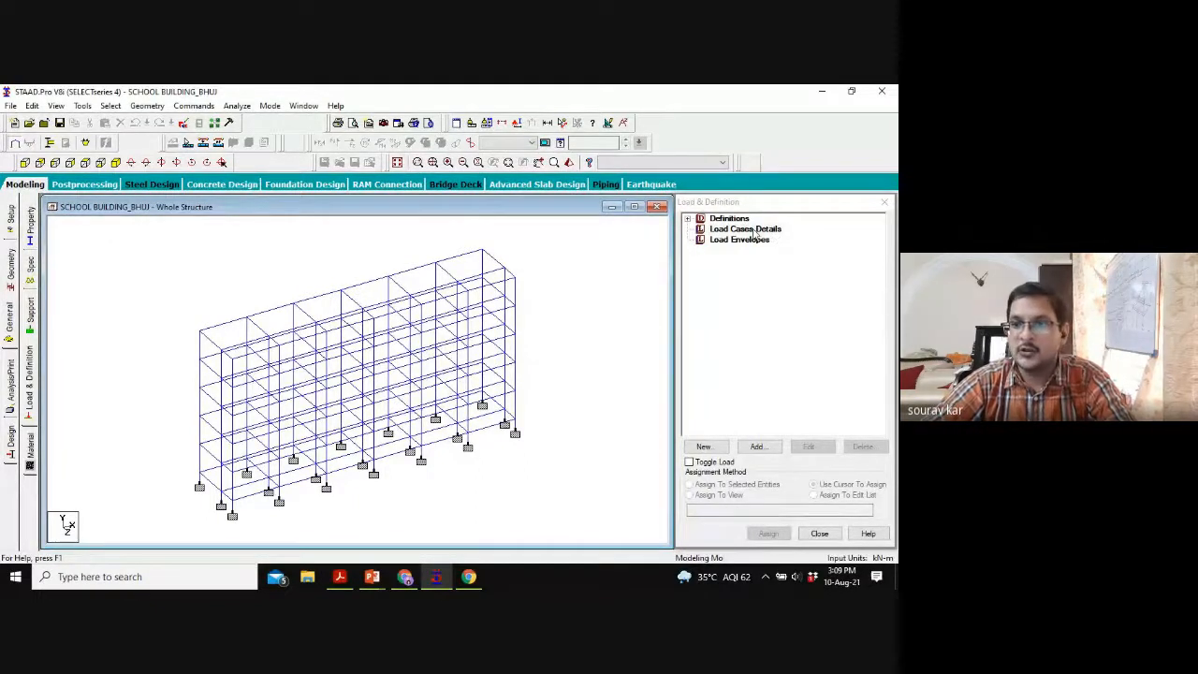
# Step: Add primary load case 1 with the loading type Dead and the title DEAD LOAD
pyautogui.click(757, 233)
pyautogui.click(756, 446)
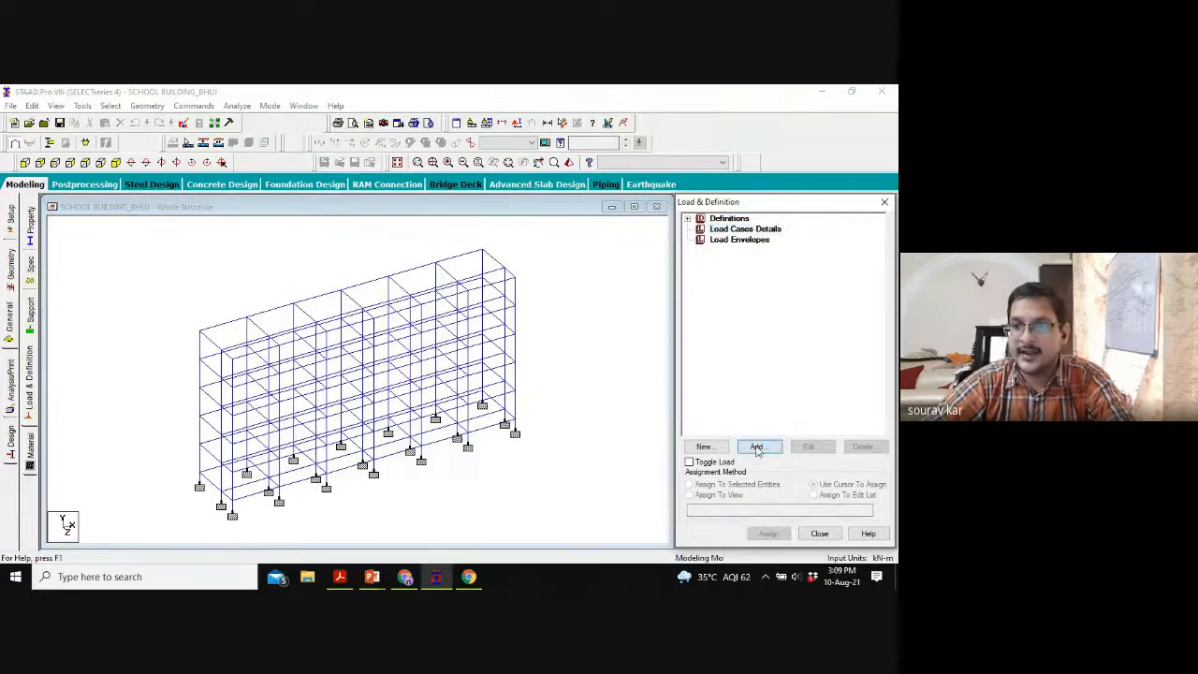
pyautogui.click(515, 254)
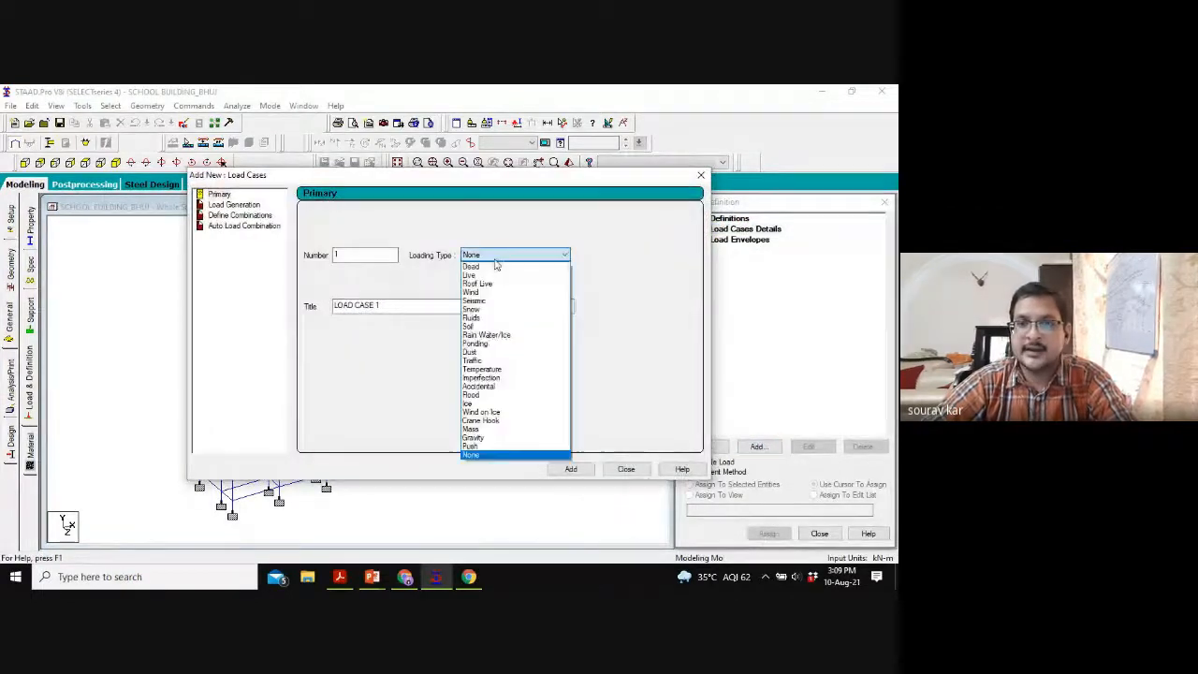
pyautogui.click(486, 265)
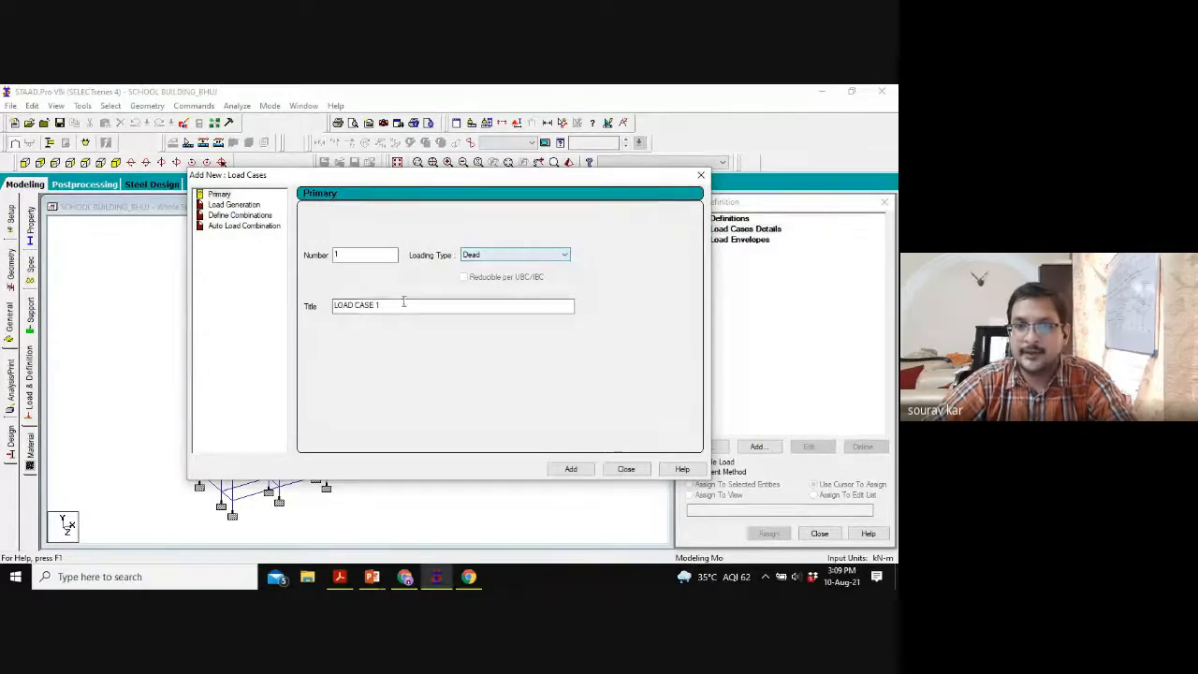
pyautogui.moveTo(417, 305); pyautogui.dragTo(152, 303)
pyautogui.write('DEA')
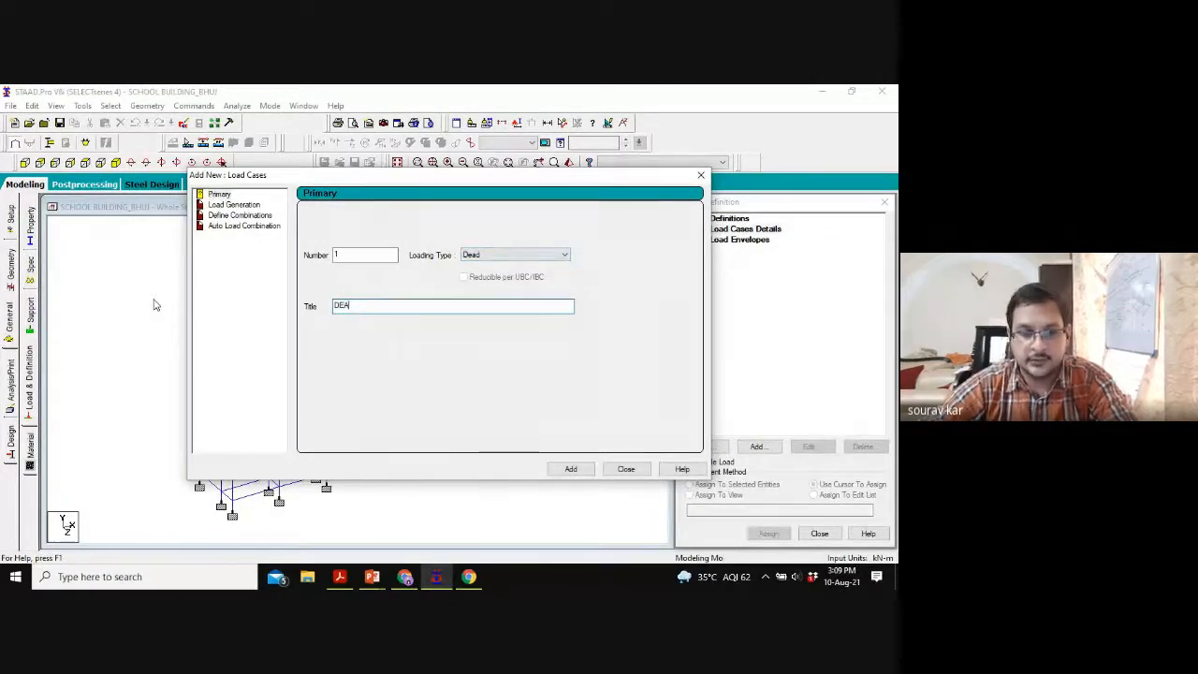
pyautogui.write('D LOAD')
pyautogui.press('Return')
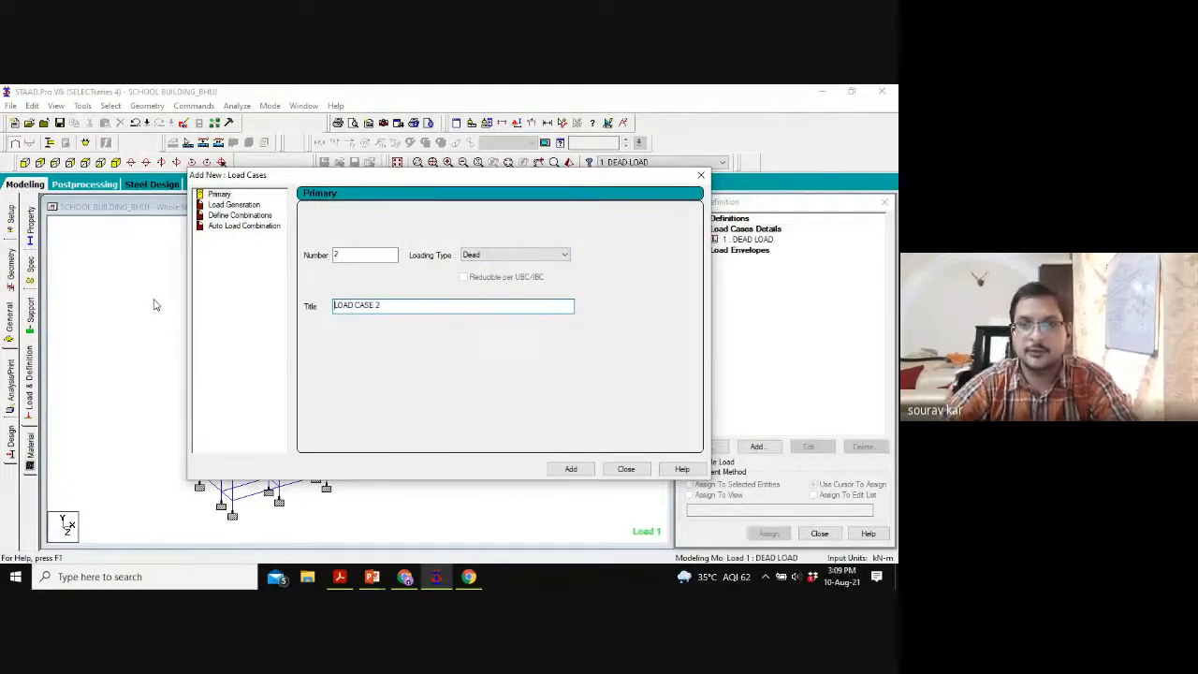
# Step: Set the loading type of load case 2 to Live
pyautogui.click(564, 255)
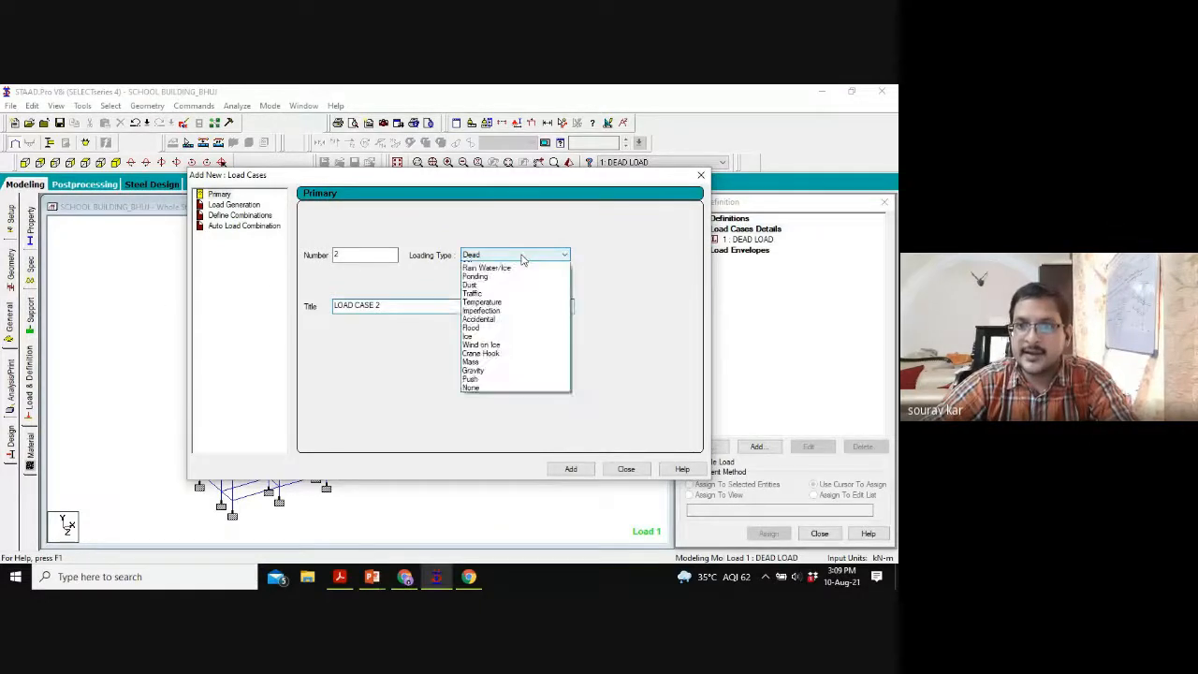
pyautogui.click(495, 274)
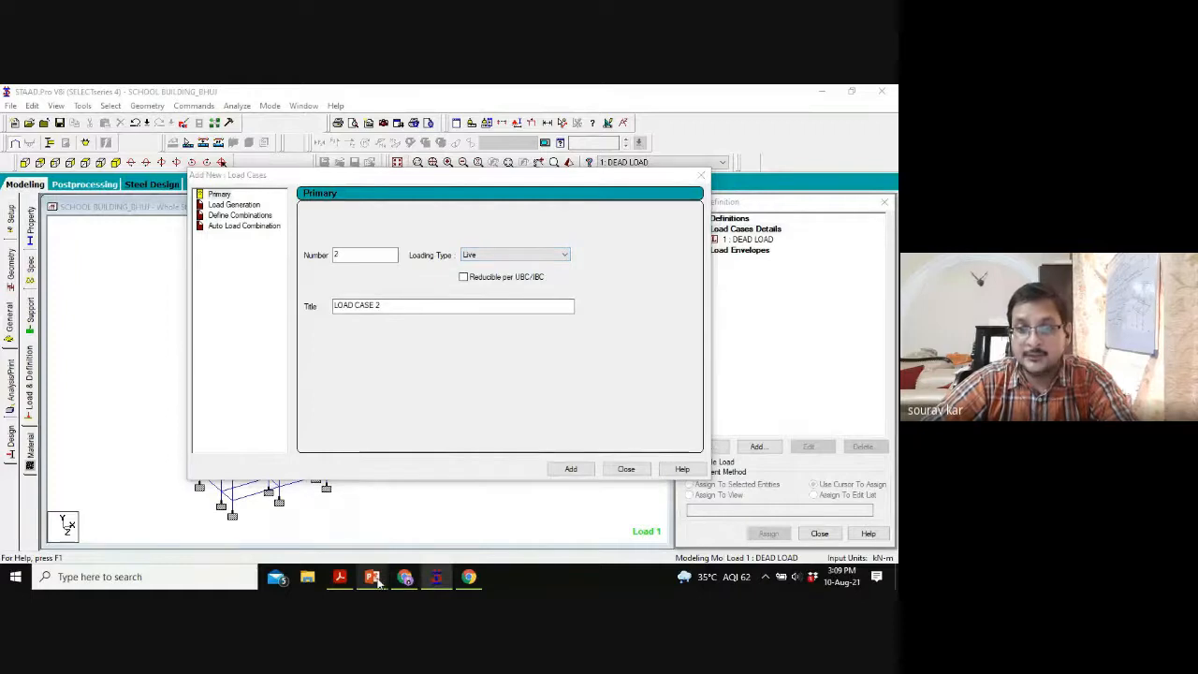
# Step: Switch to the PowerPoint presentation and show the problem statement slide as a full-screen slide show
pyautogui.moveTo(371, 576)
pyautogui.click(444, 521)
pyautogui.click(756, 556)
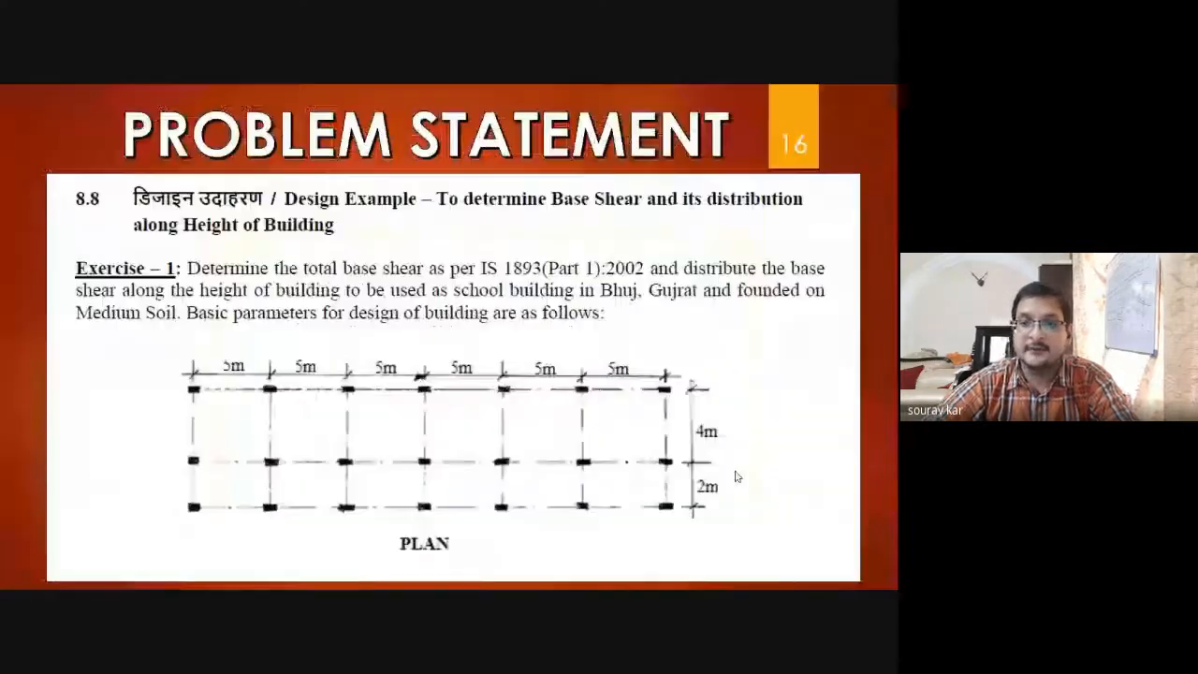
# Step: Present the Basic Data slide, tick and underline the roof and floor live load entries, and end the slide show without keeping the ink
pyautogui.press('Right')
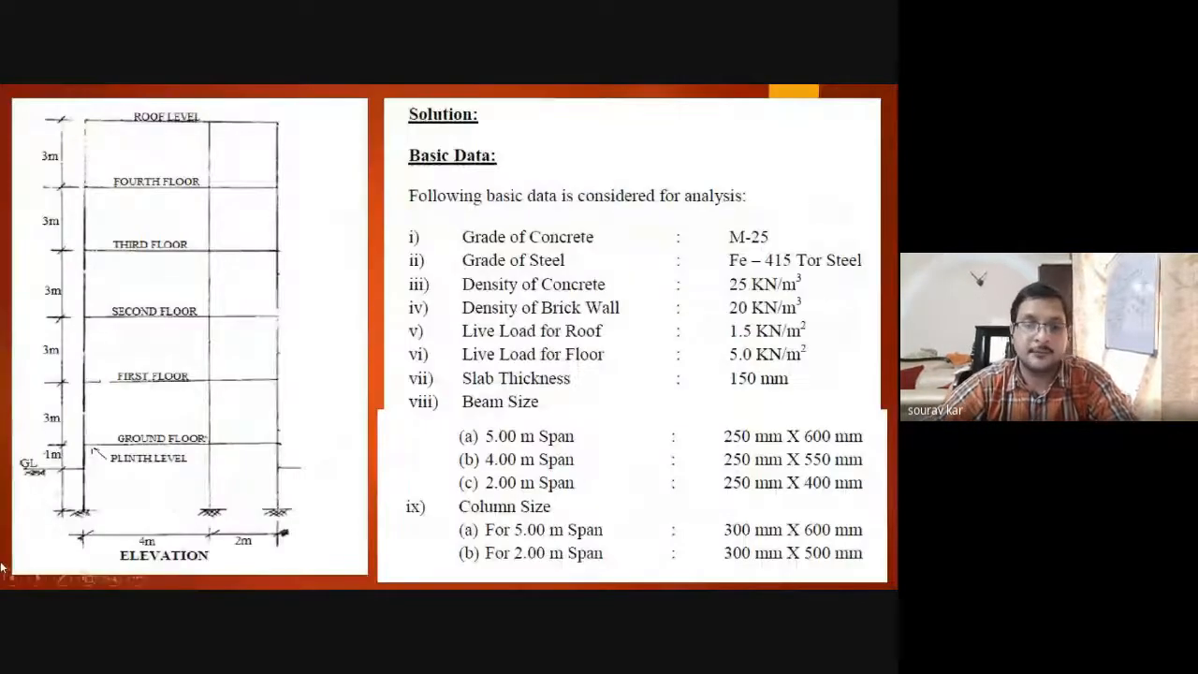
pyautogui.click(61, 576)
pyautogui.click(42, 473)
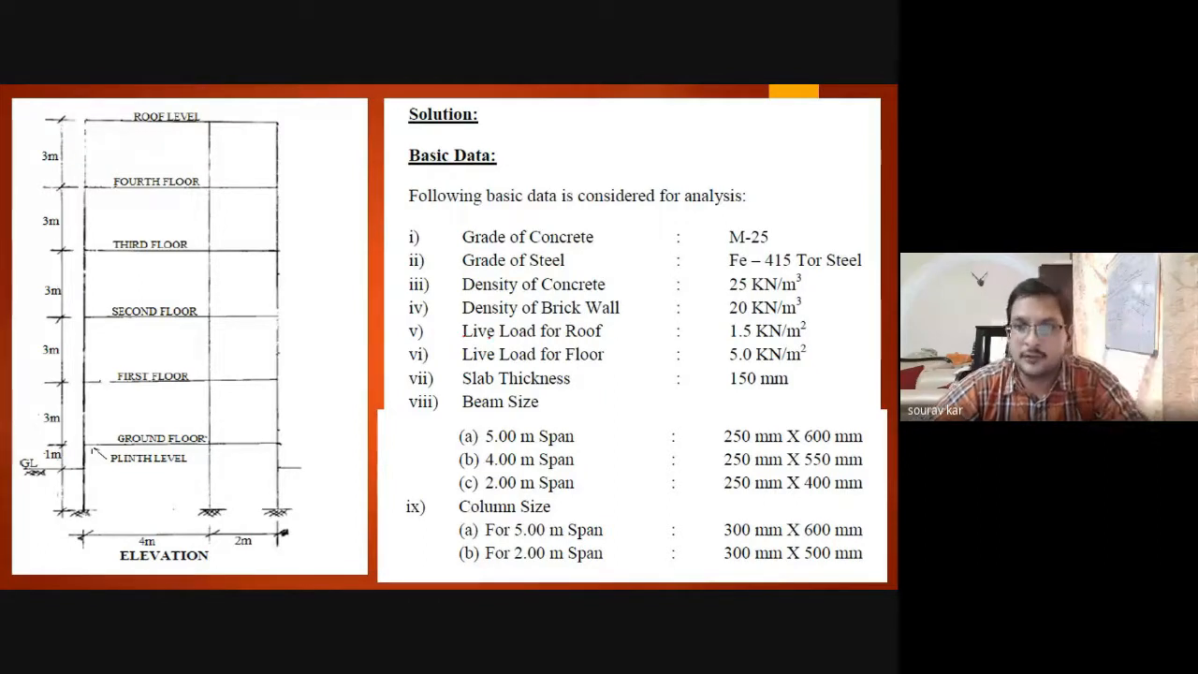
pyautogui.moveTo(395, 331); pyautogui.dragTo(440, 321)
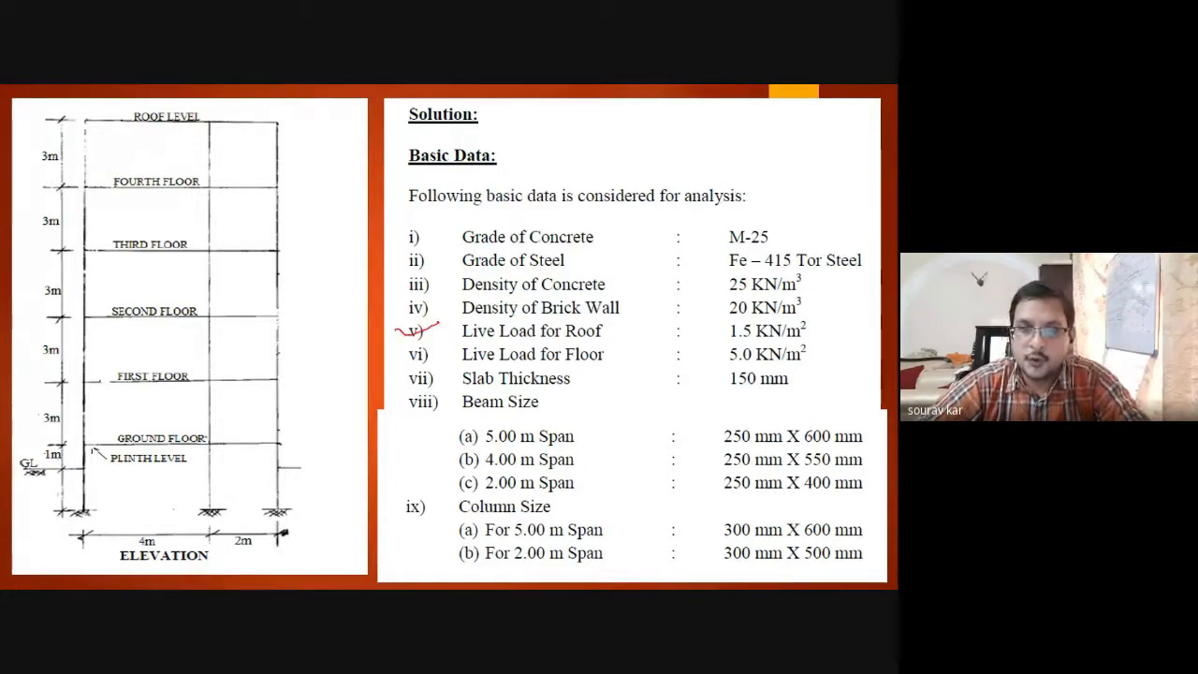
pyautogui.moveTo(401, 355); pyautogui.dragTo(444, 343)
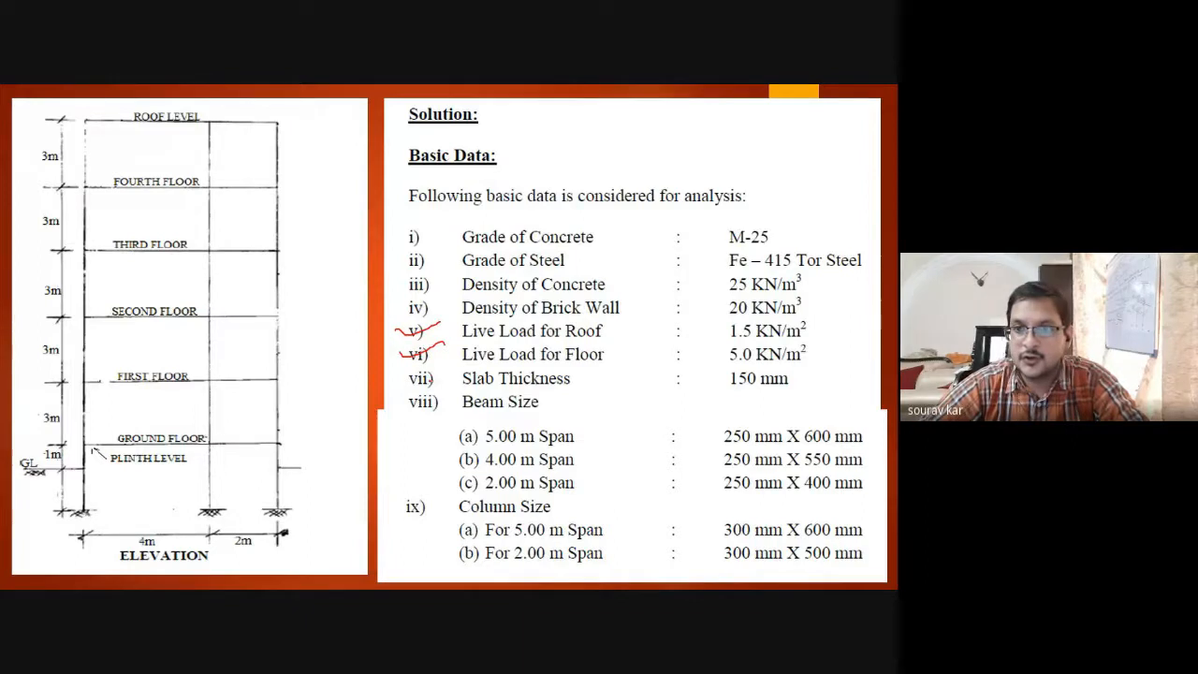
pyautogui.moveTo(565, 339); pyautogui.dragTo(616, 338)
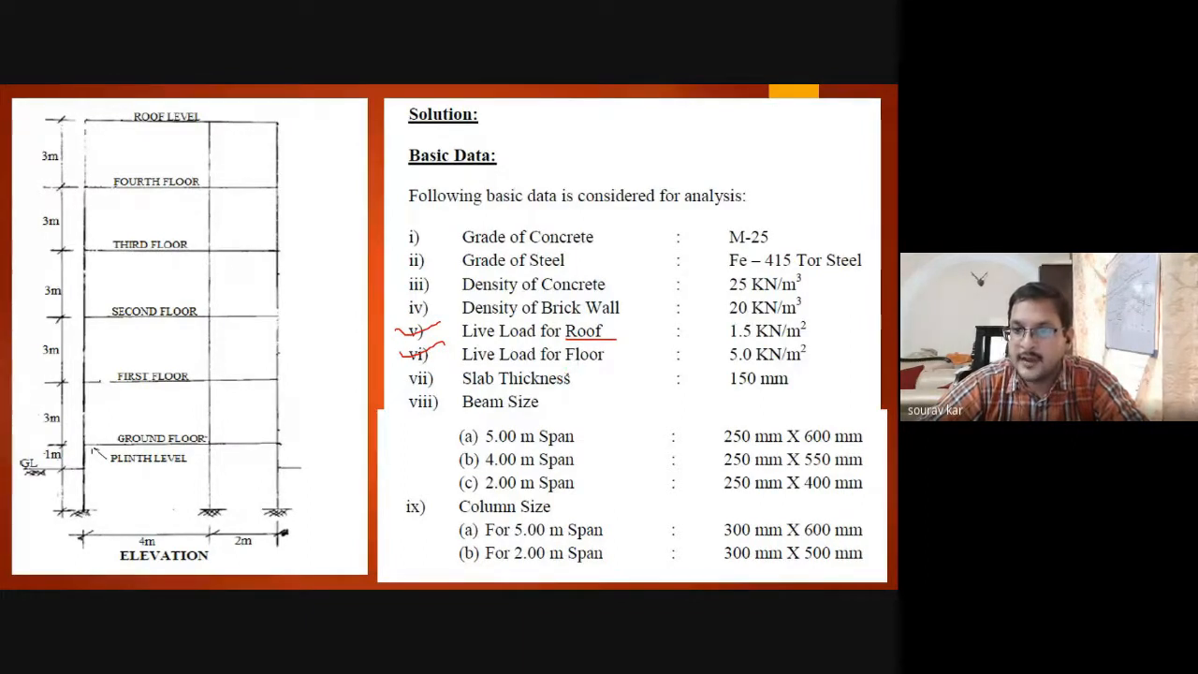
pyautogui.moveTo(556, 366); pyautogui.dragTo(617, 368)
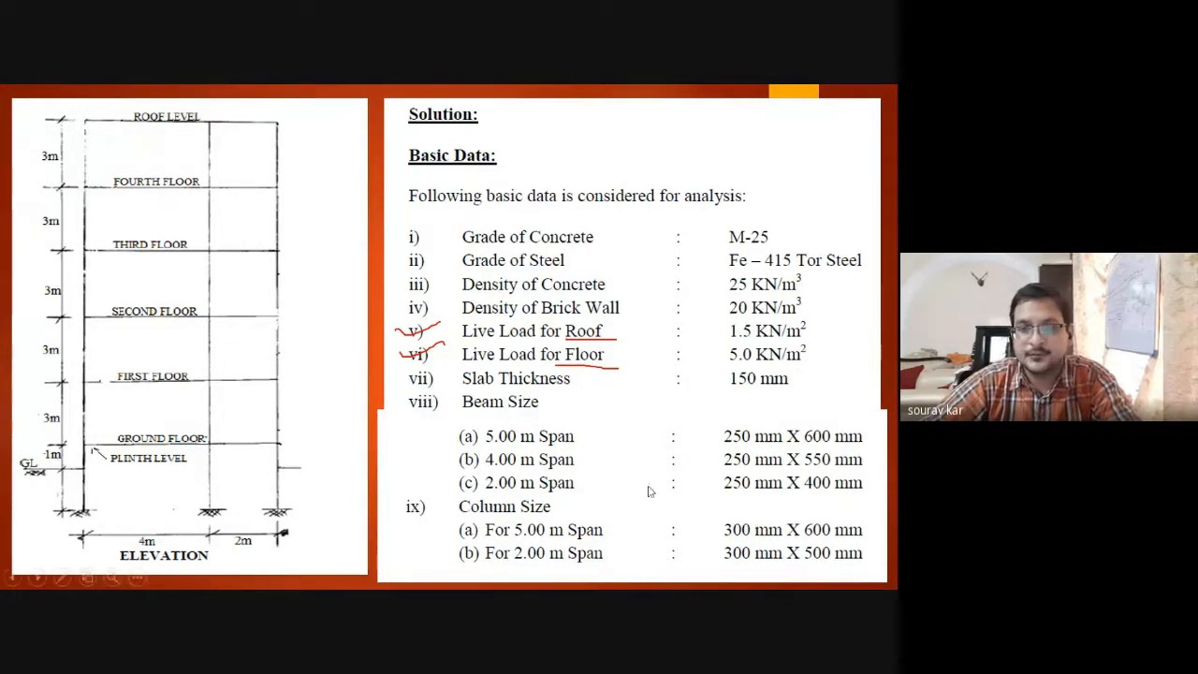
pyautogui.press('Escape')
pyautogui.click(479, 367)
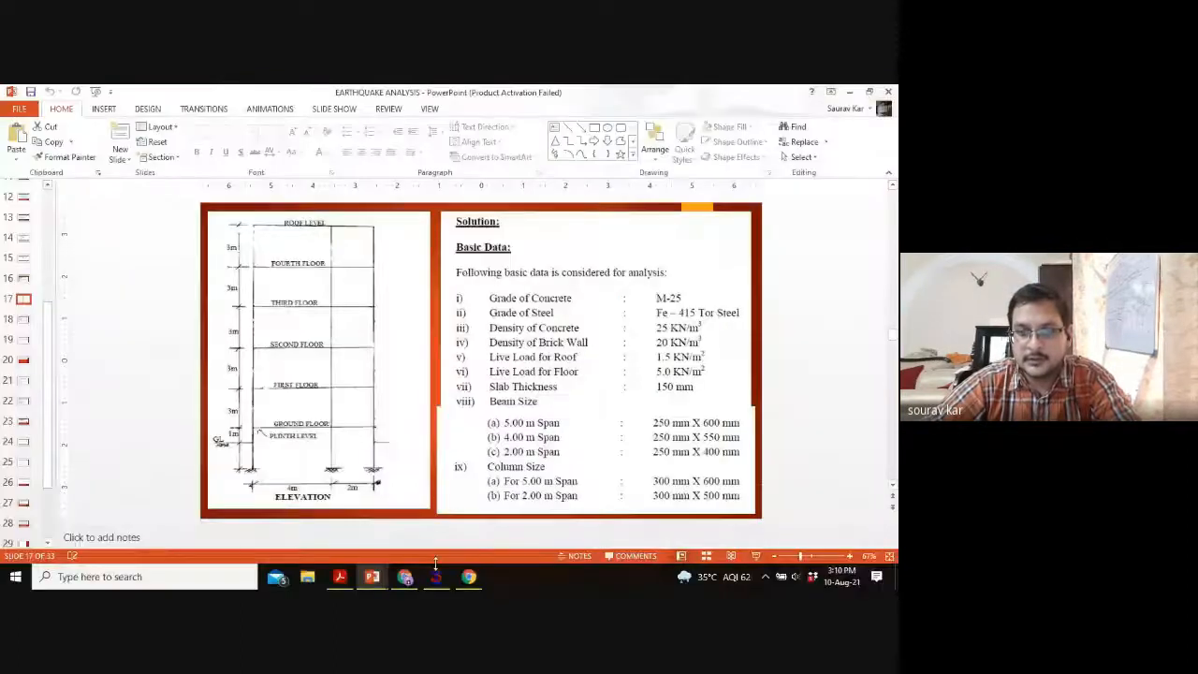
# Step: Switch to STAAD.Pro and add primary load case 2 titled FLOOR LIVE LOAD with the Live loading type
pyautogui.click(436, 573)
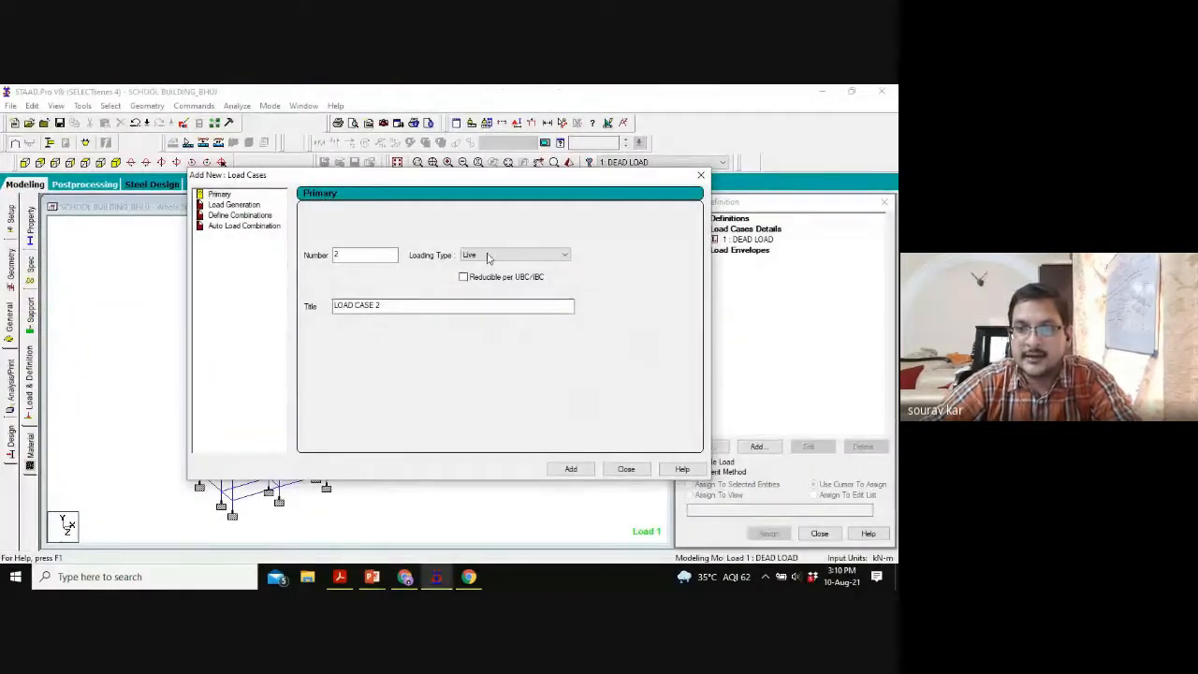
pyautogui.moveTo(396, 302); pyautogui.dragTo(258, 310)
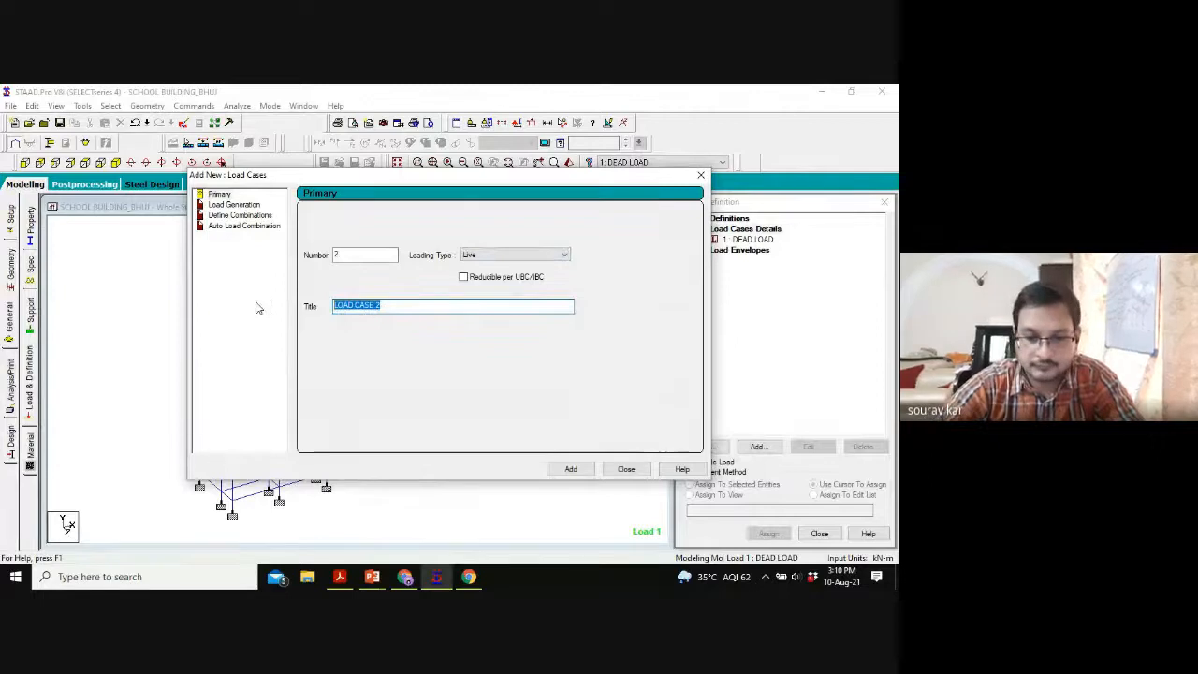
pyautogui.write('live')
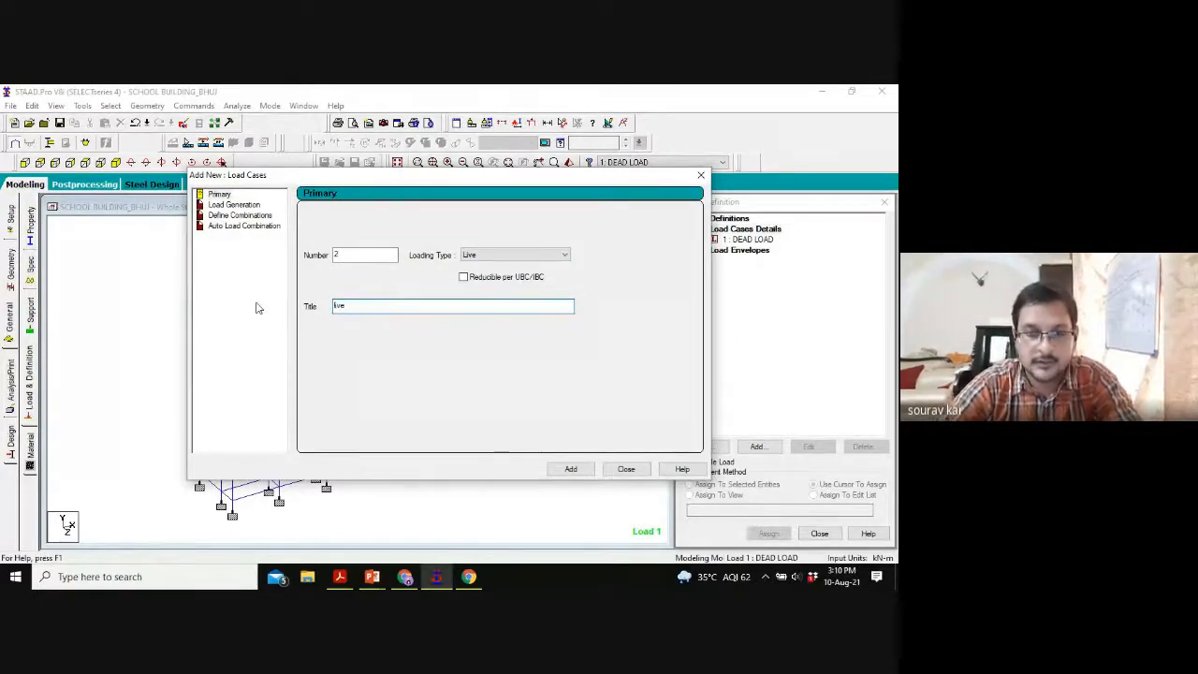
pyautogui.press('BackSpace')
pyautogui.press('BackSpace')
pyautogui.press('BackSpace')
pyautogui.write('FLO')
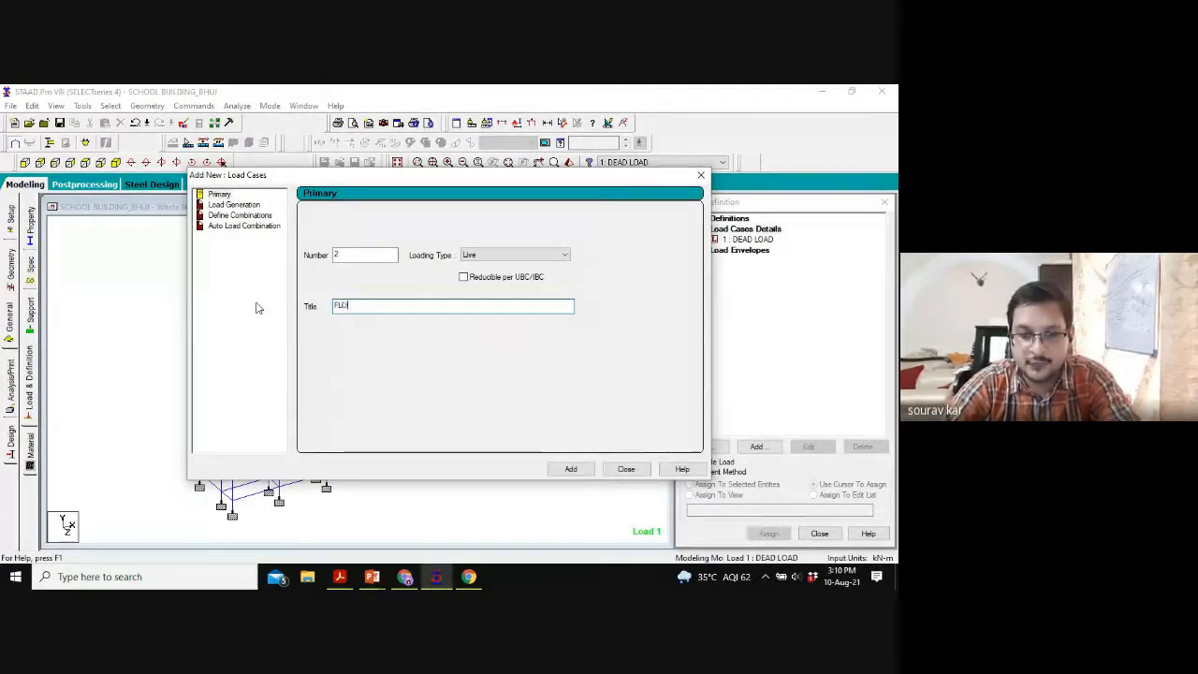
pyautogui.write('OR LIVE LOAD')
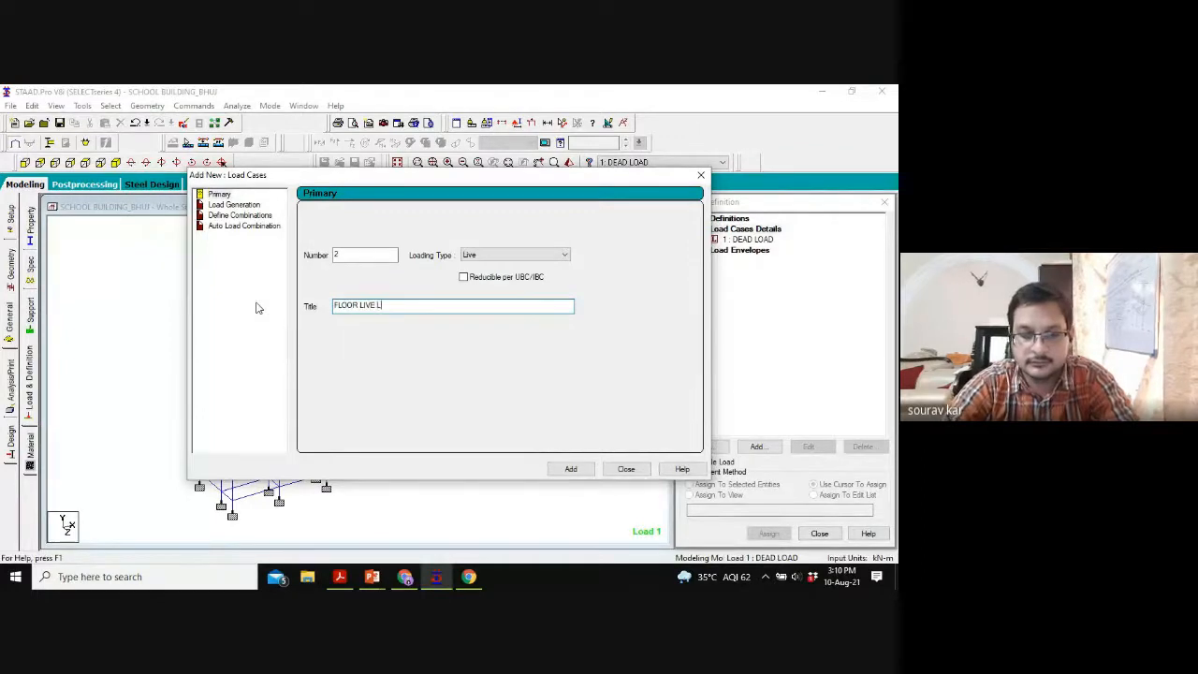
pyautogui.press('Return')
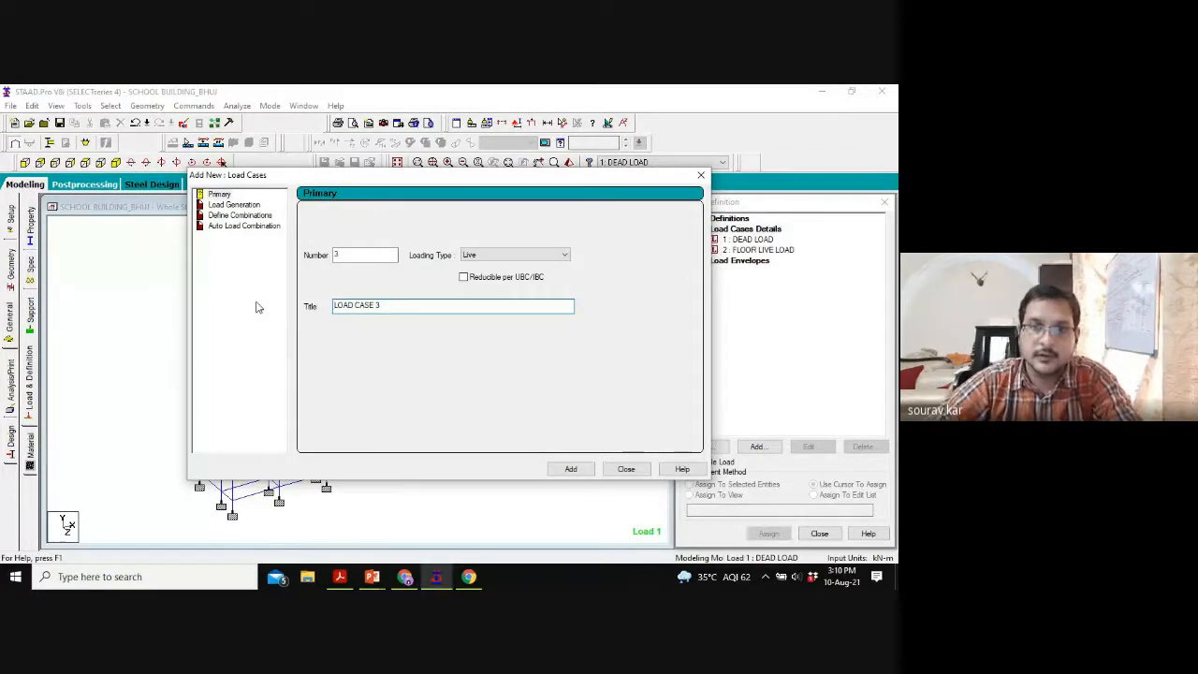
# Step: Add primary load case 3 titled ROOF LIVE with the Roof Live loading type, and finish adding load cases
pyautogui.click(510, 254)
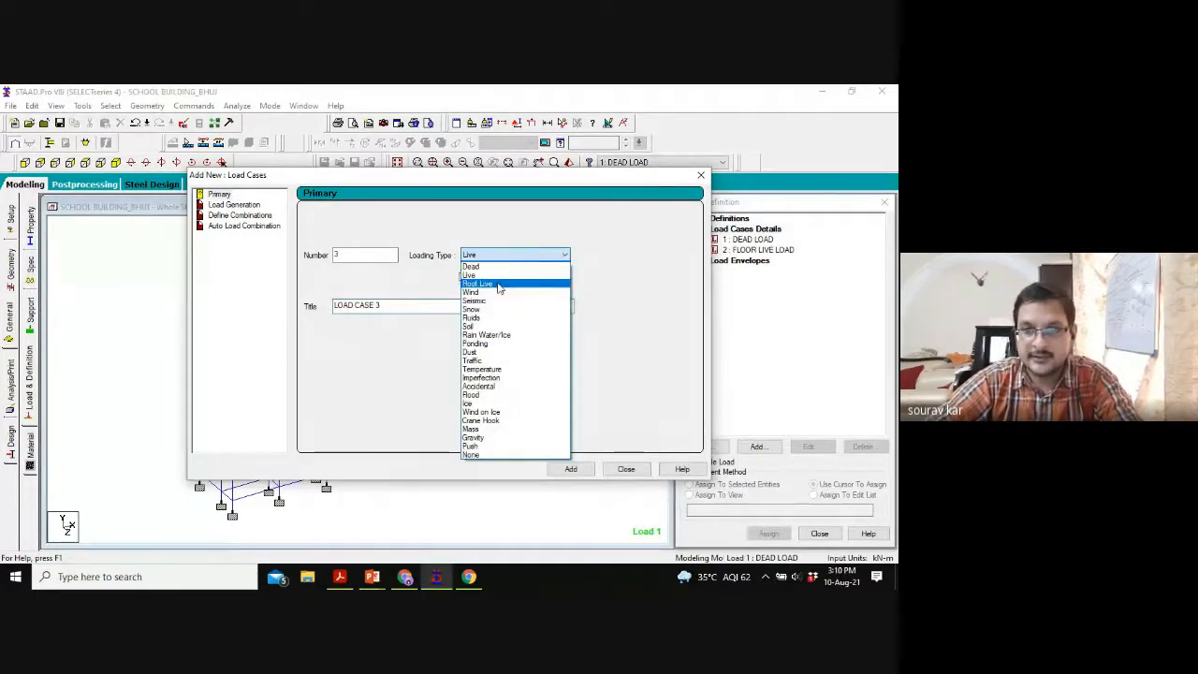
pyautogui.click(498, 283)
pyautogui.click(482, 257)
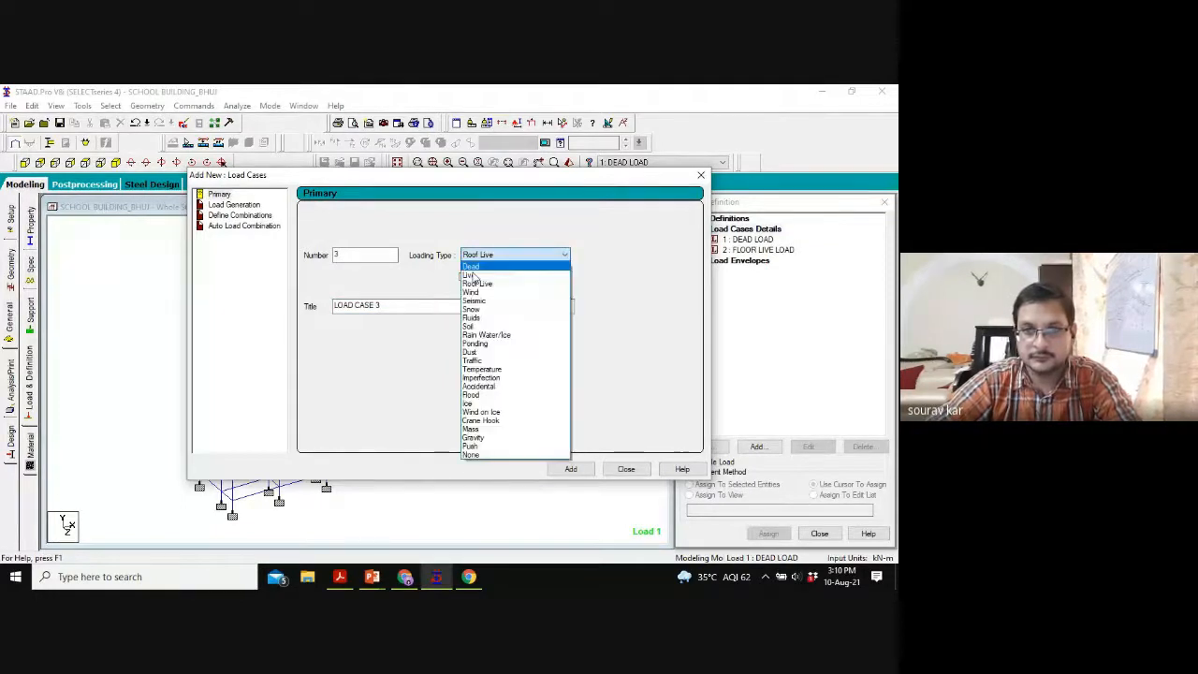
pyautogui.click(479, 284)
pyautogui.moveTo(388, 306); pyautogui.dragTo(214, 312)
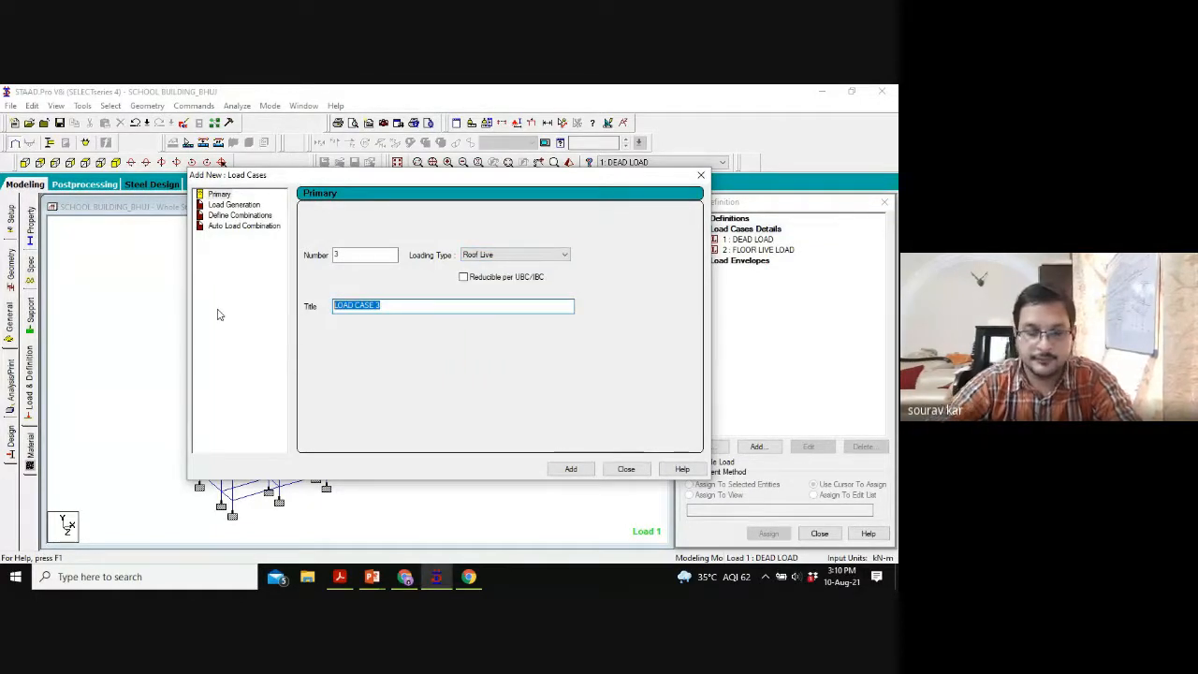
pyautogui.write('ROOF')
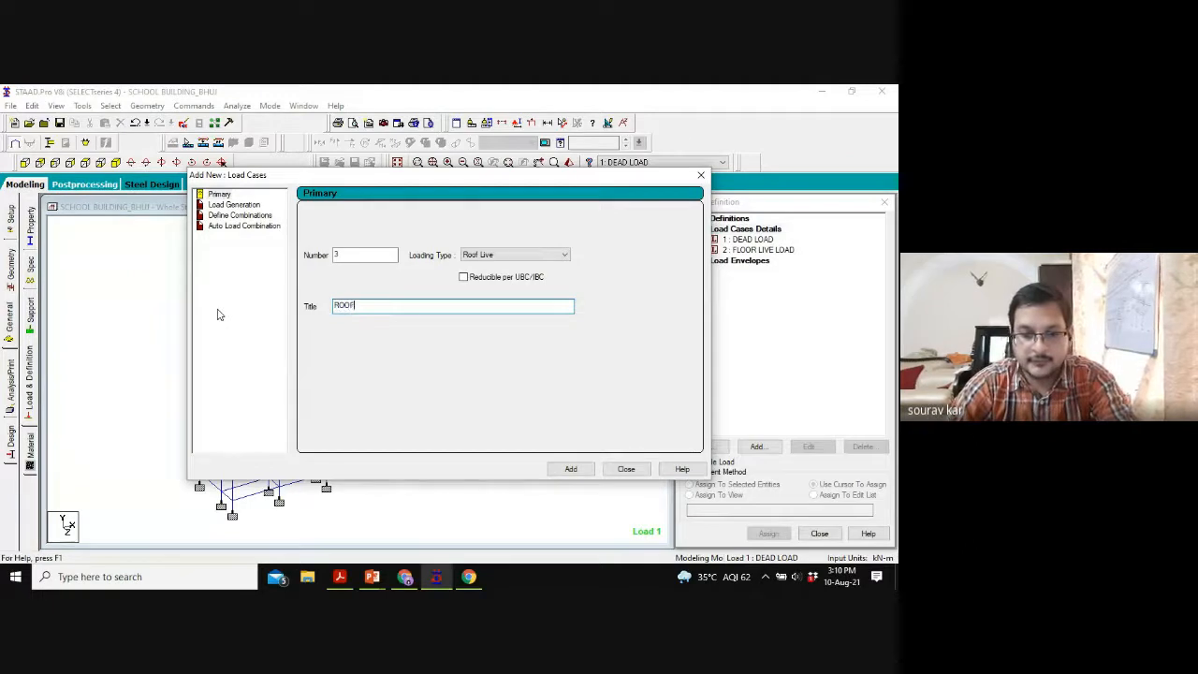
pyautogui.write(' LIVE')
pyautogui.press('Return')
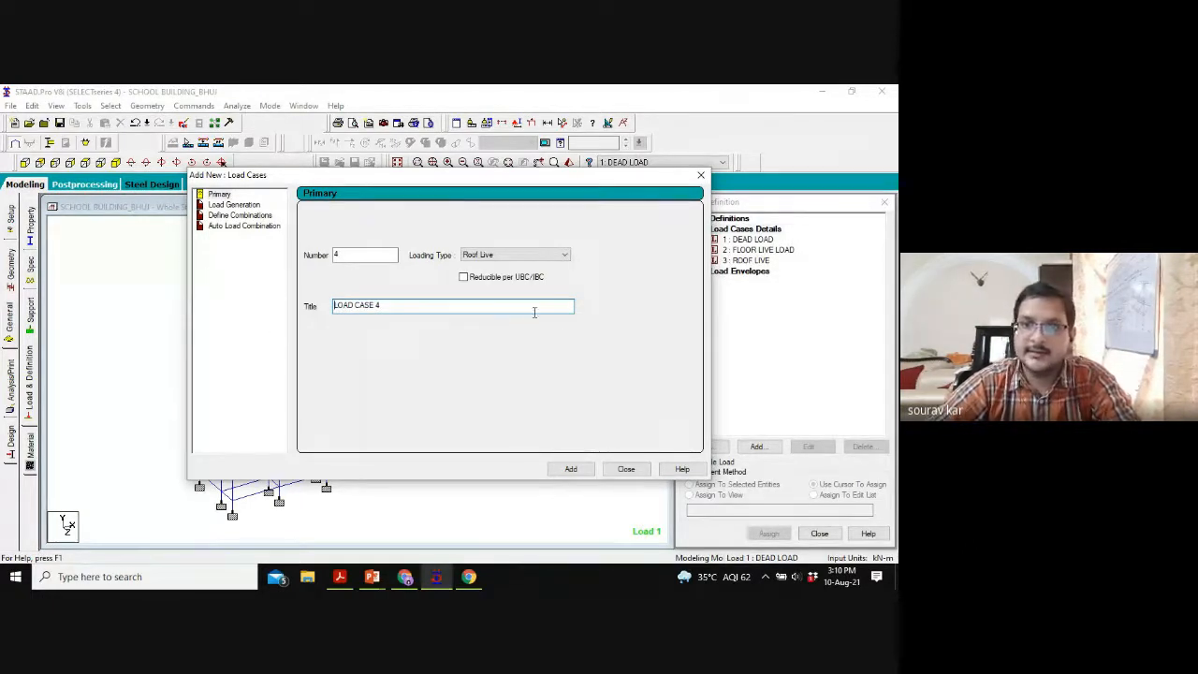
pyautogui.click(626, 469)
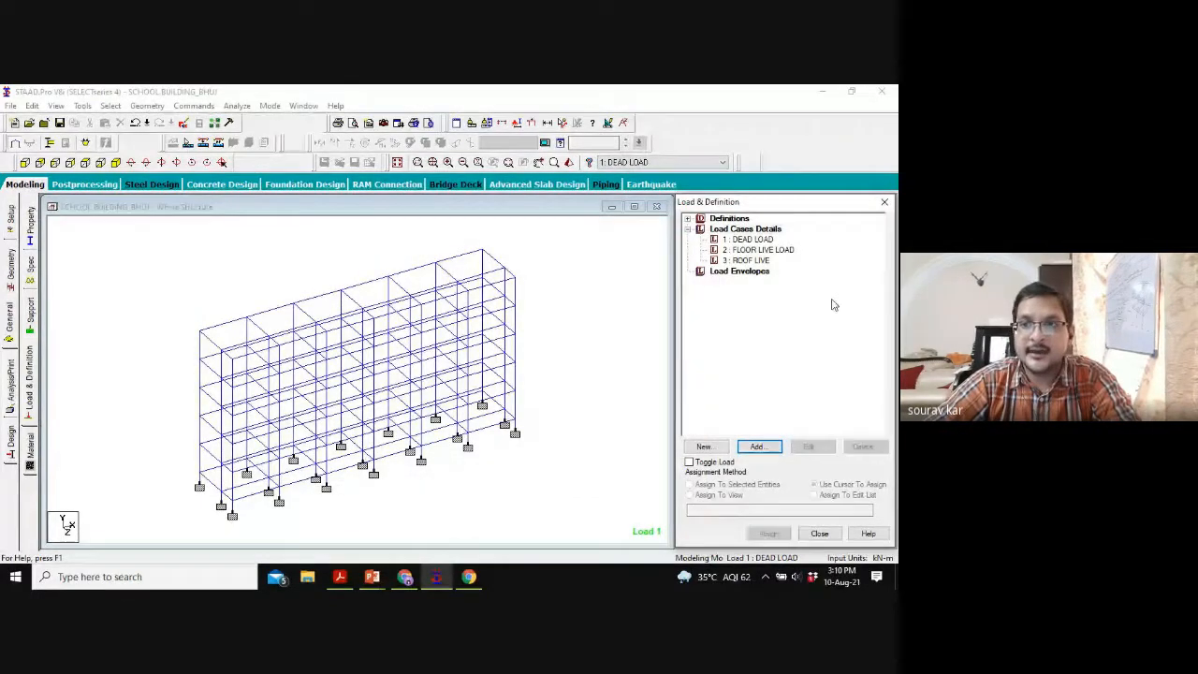
# Step: Delete the ROOF LIVE load case
pyautogui.click(776, 250)
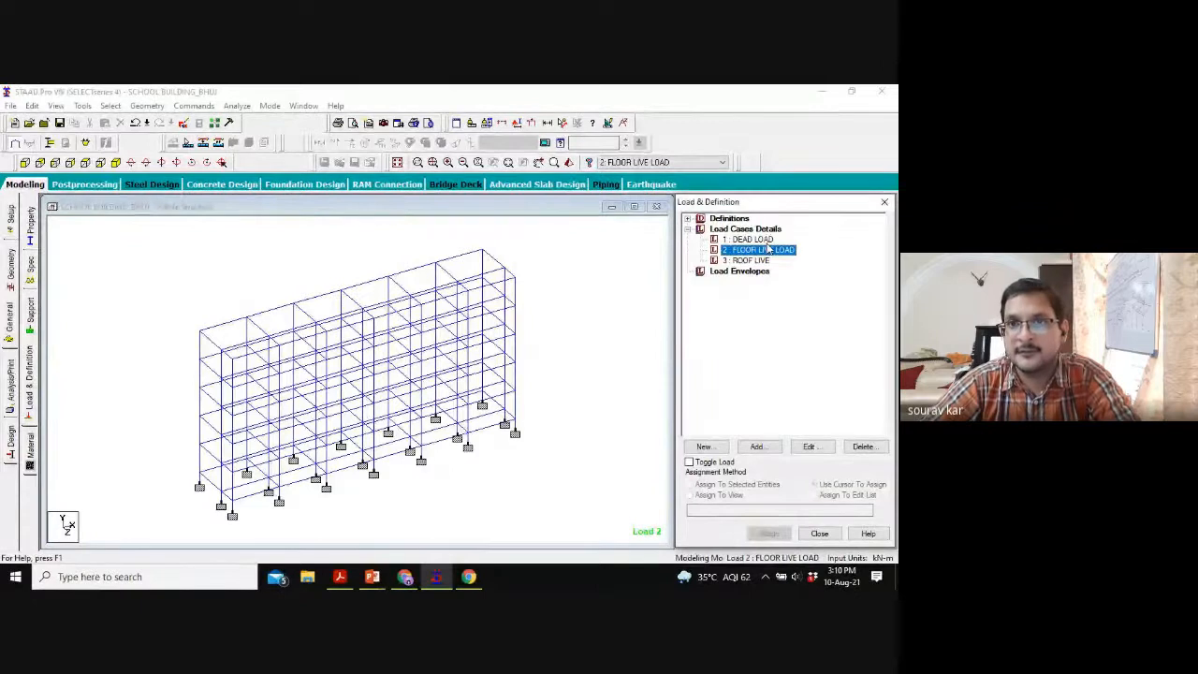
pyautogui.click(761, 263)
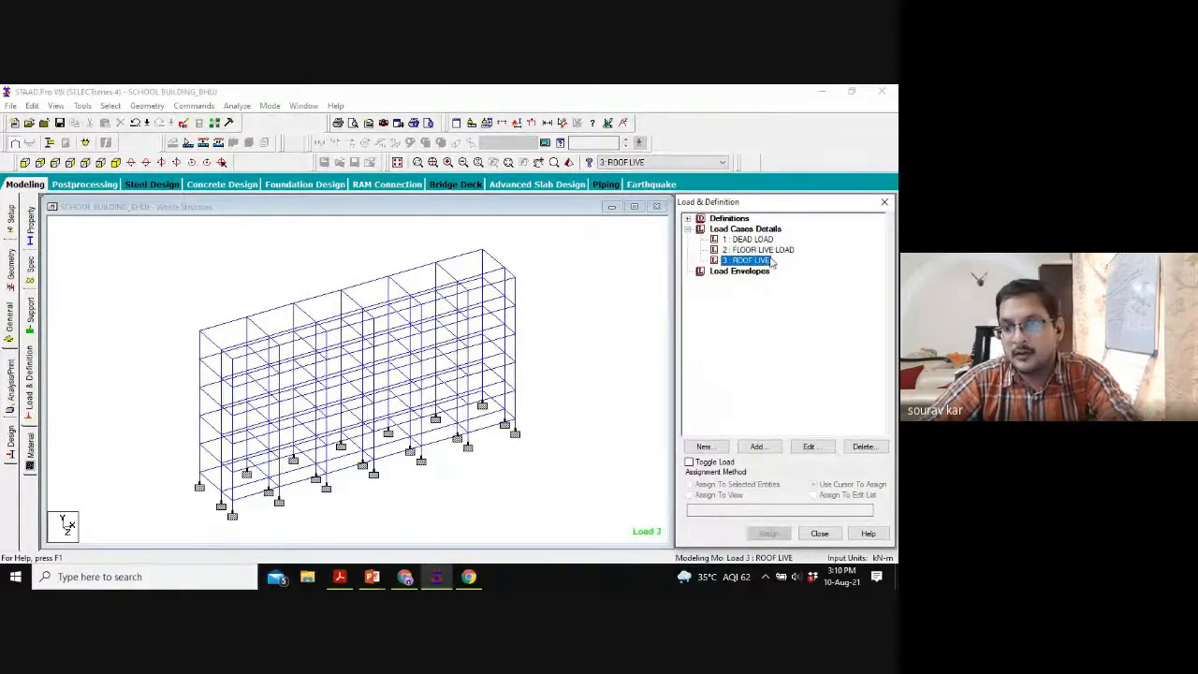
pyautogui.press('Delete')
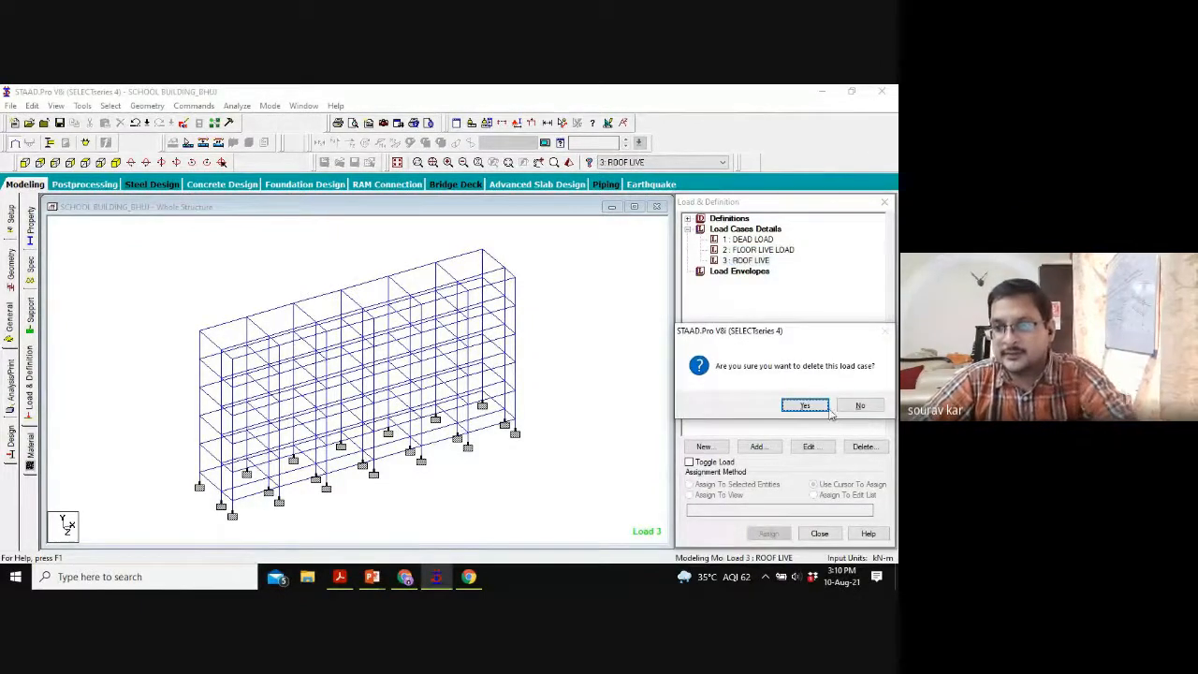
pyautogui.click(802, 403)
# Step: Rename the FLOOR LIVE LOAD case as LIVE LOAD
pyautogui.doubleClick(757, 249)
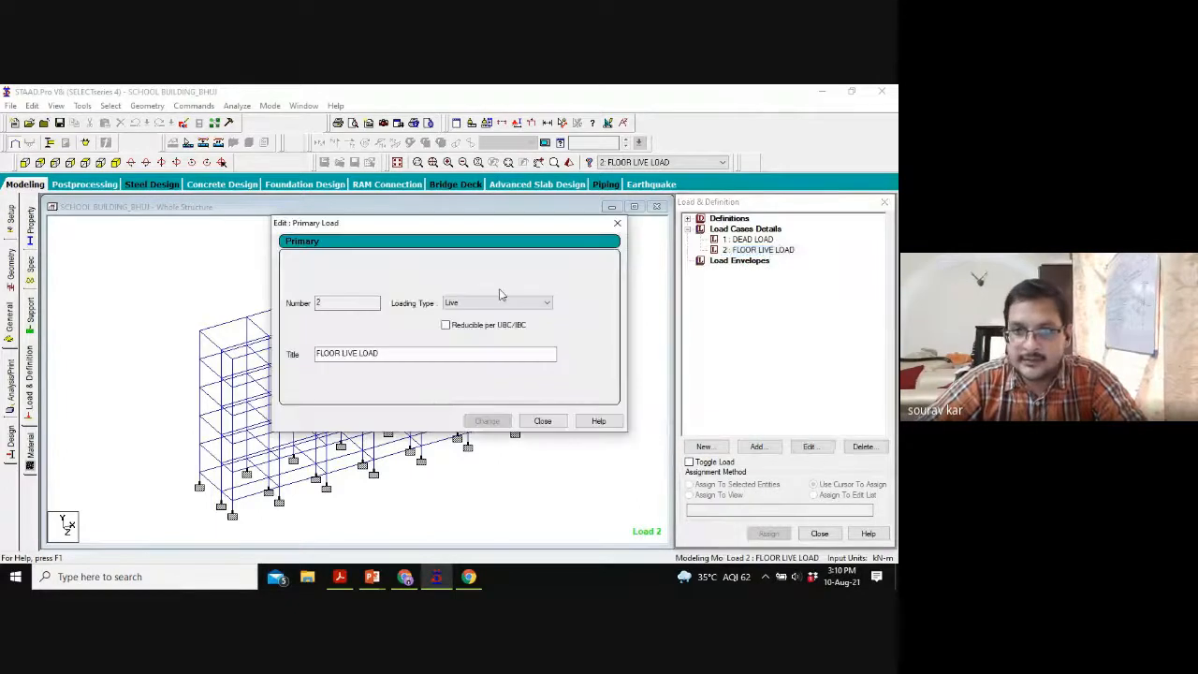
pyautogui.moveTo(400, 348); pyautogui.dragTo(192, 355)
pyautogui.write('L')
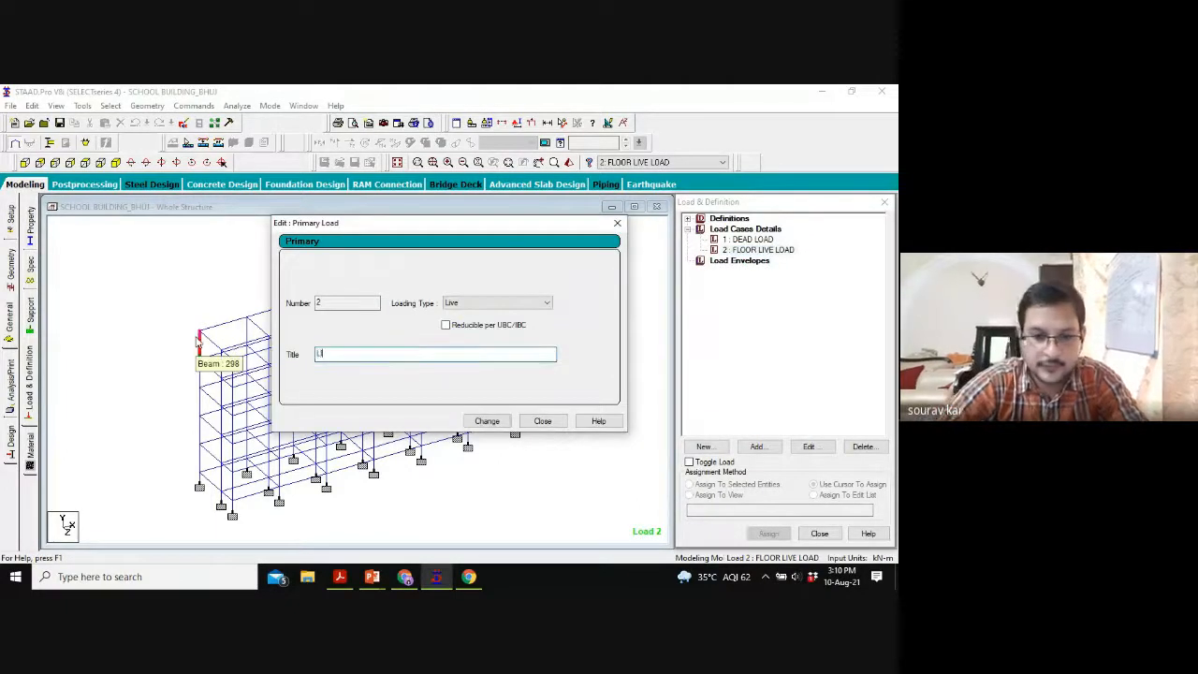
pyautogui.press('Return')
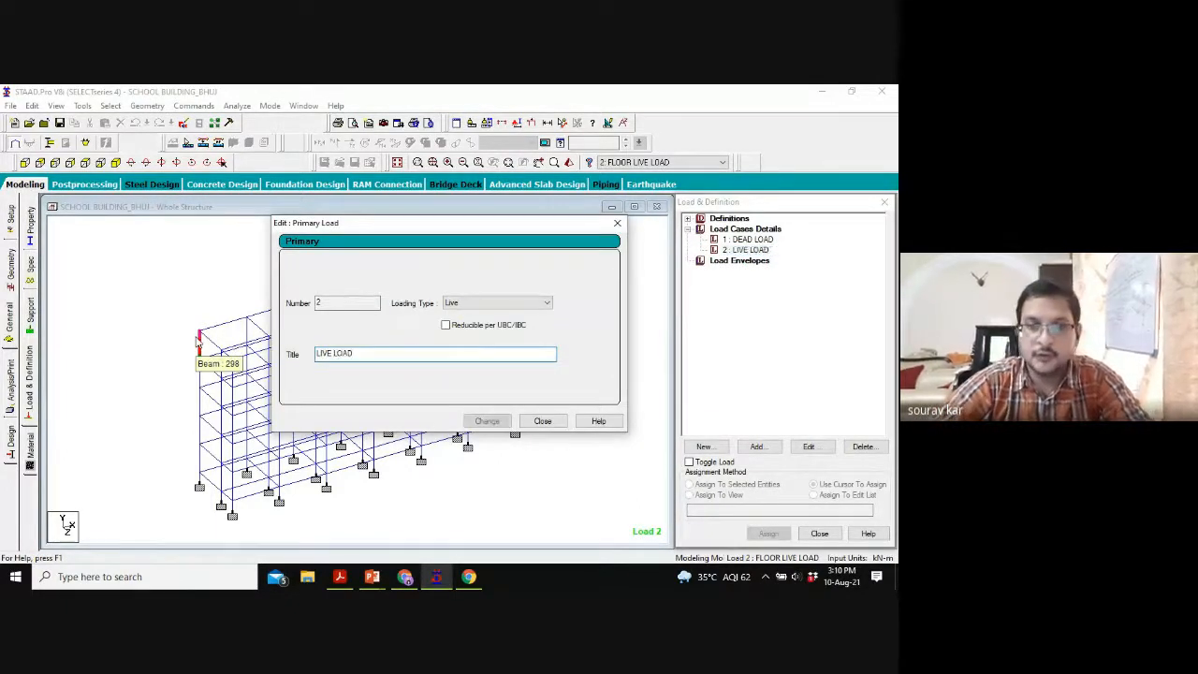
pyautogui.click(550, 421)
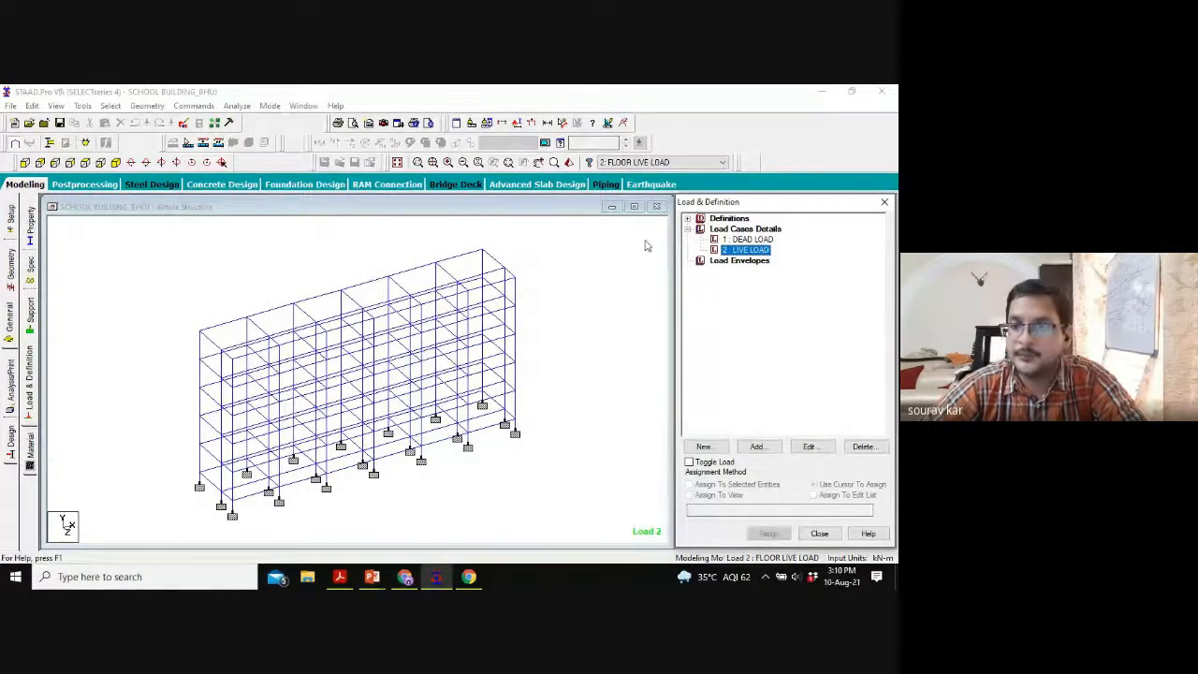
# Step: Add a selfweight load in the Y direction with factor -1 to the DEAD LOAD case
pyautogui.click(747, 241)
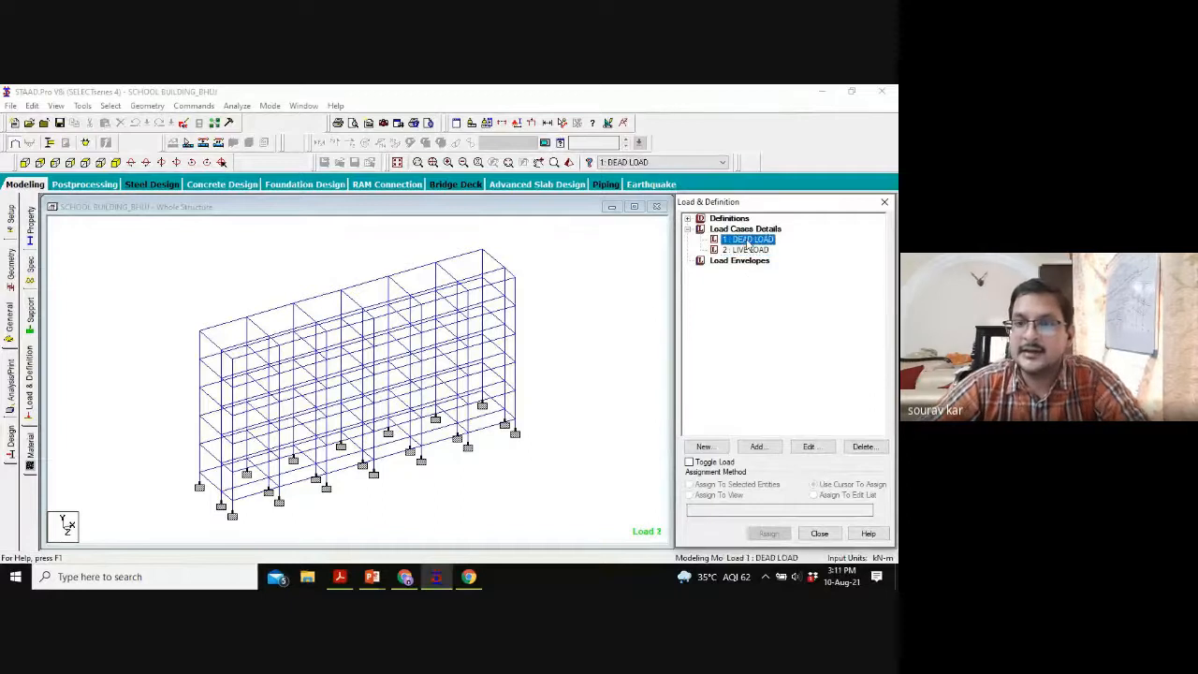
pyautogui.click(761, 449)
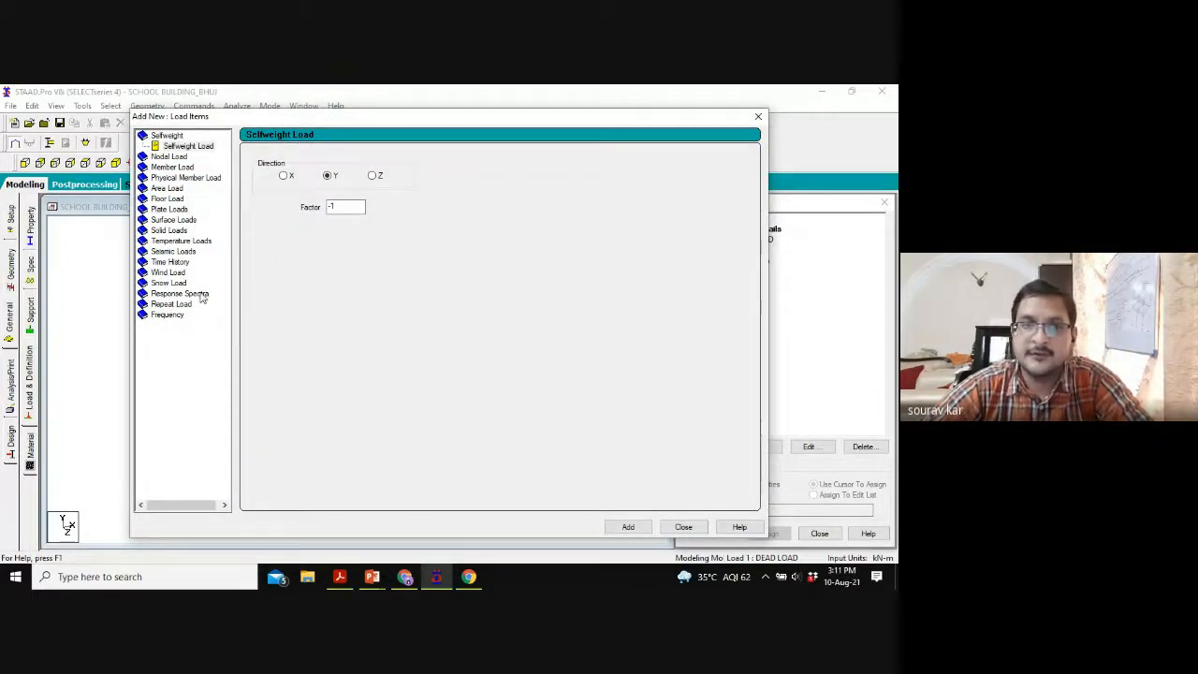
pyautogui.click(191, 147)
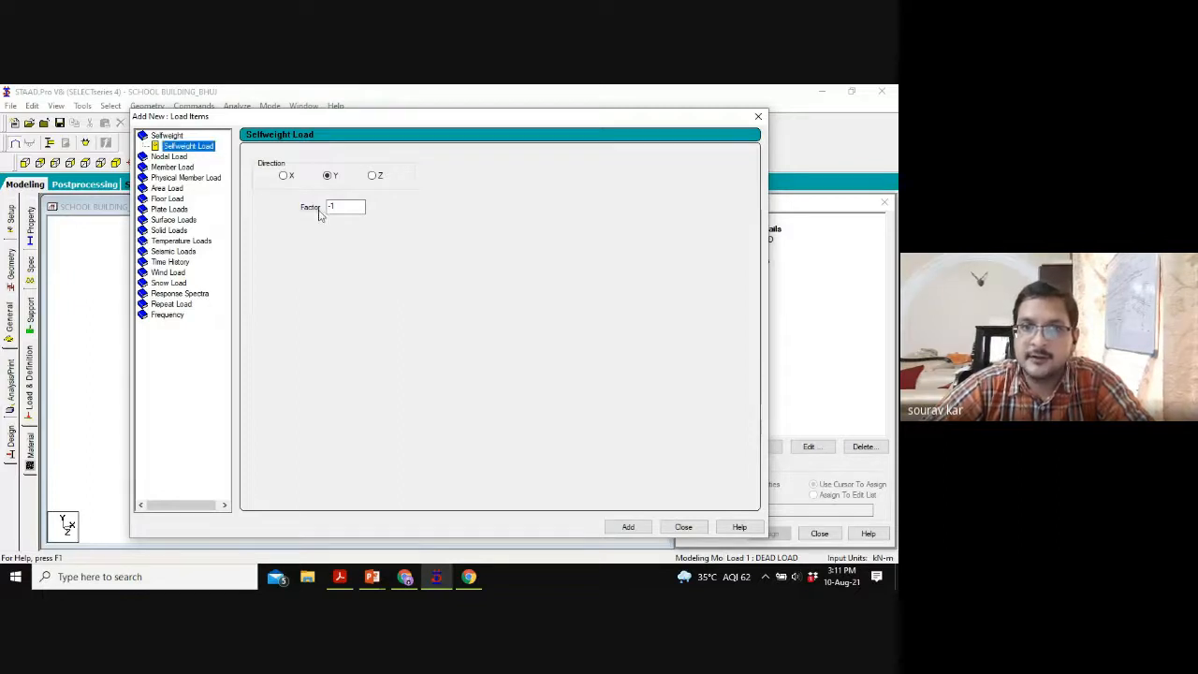
pyautogui.click(353, 208)
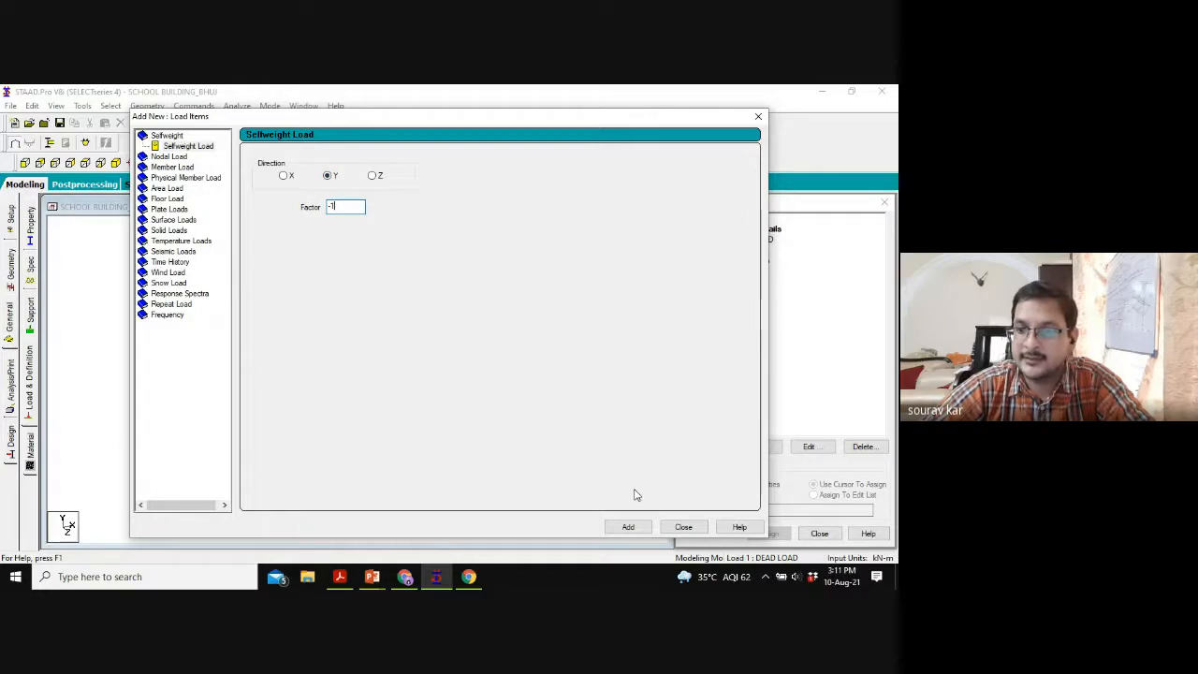
pyautogui.click(628, 527)
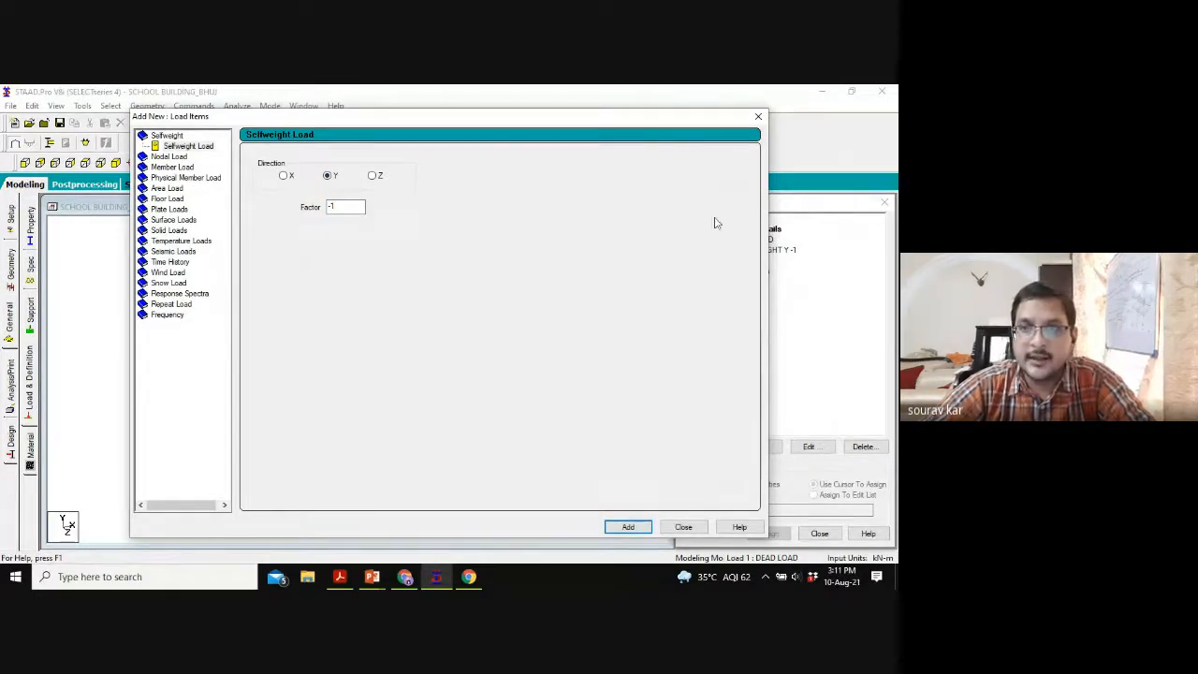
pyautogui.click(758, 116)
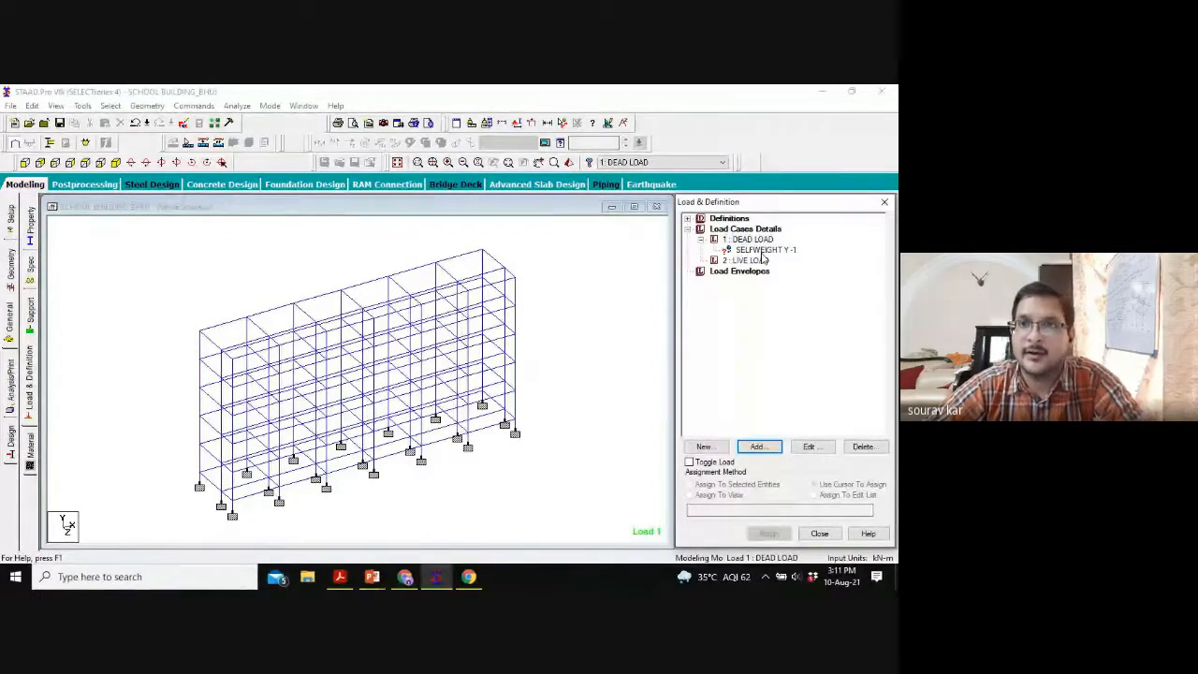
# Step: Add a uniform member force of -12 kN/m in the GY direction to the DEAD LOAD case
pyautogui.click(760, 254)
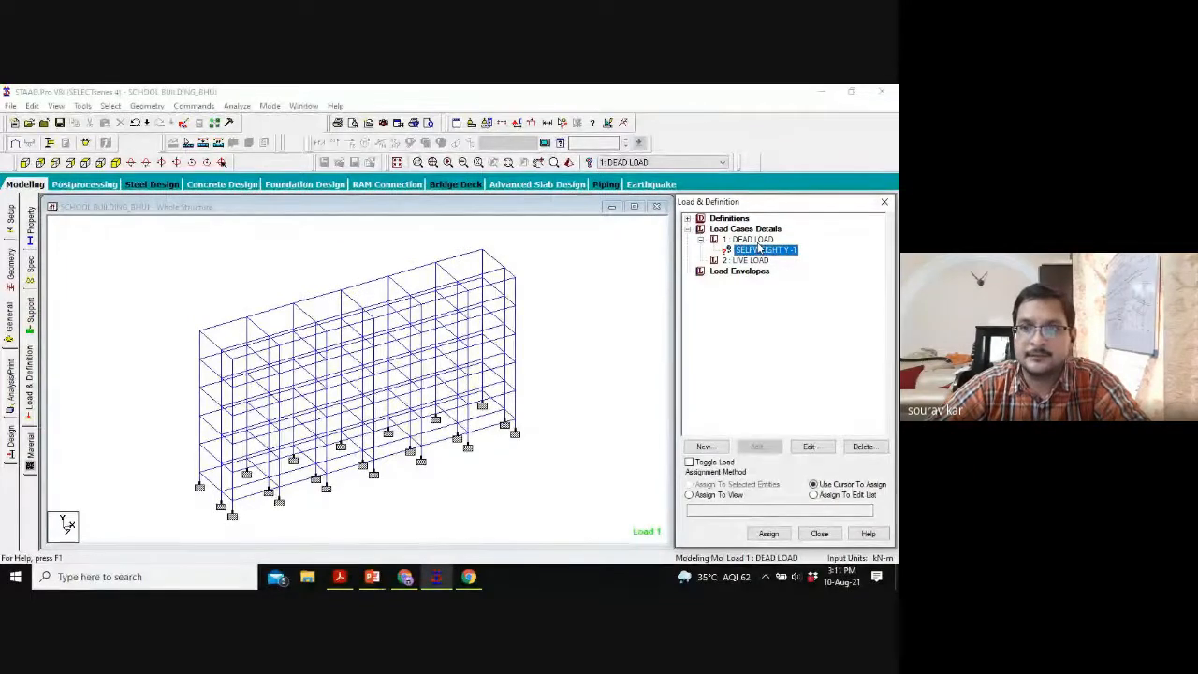
pyautogui.click(753, 239)
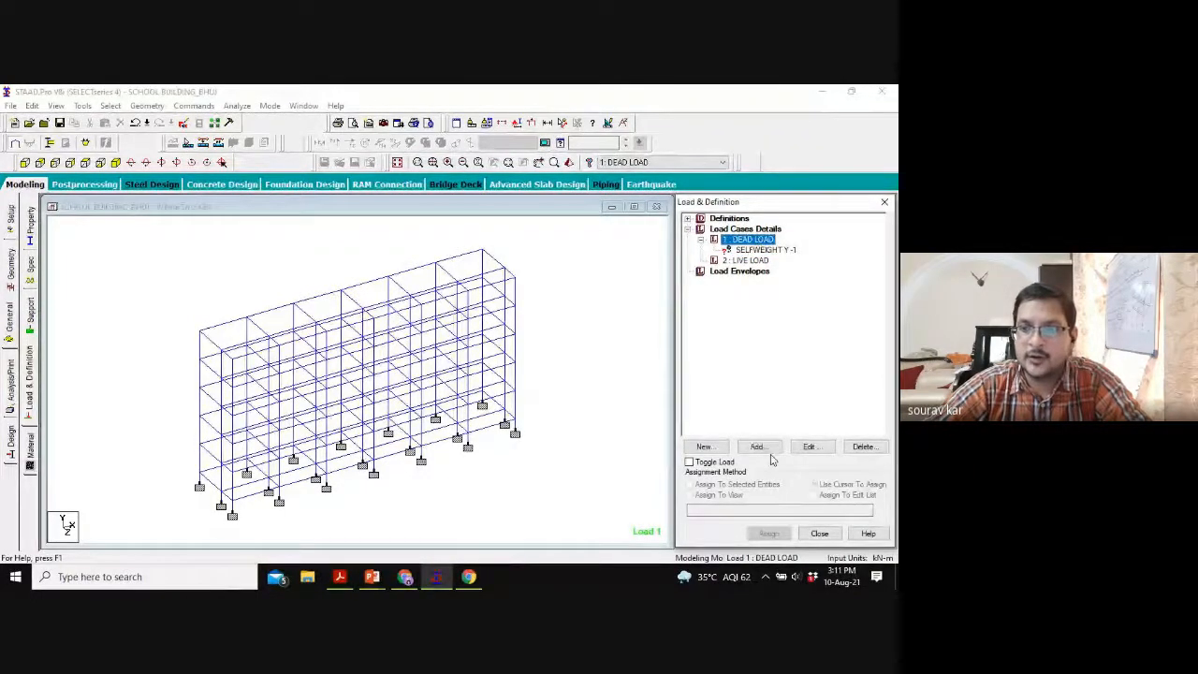
pyautogui.click(767, 447)
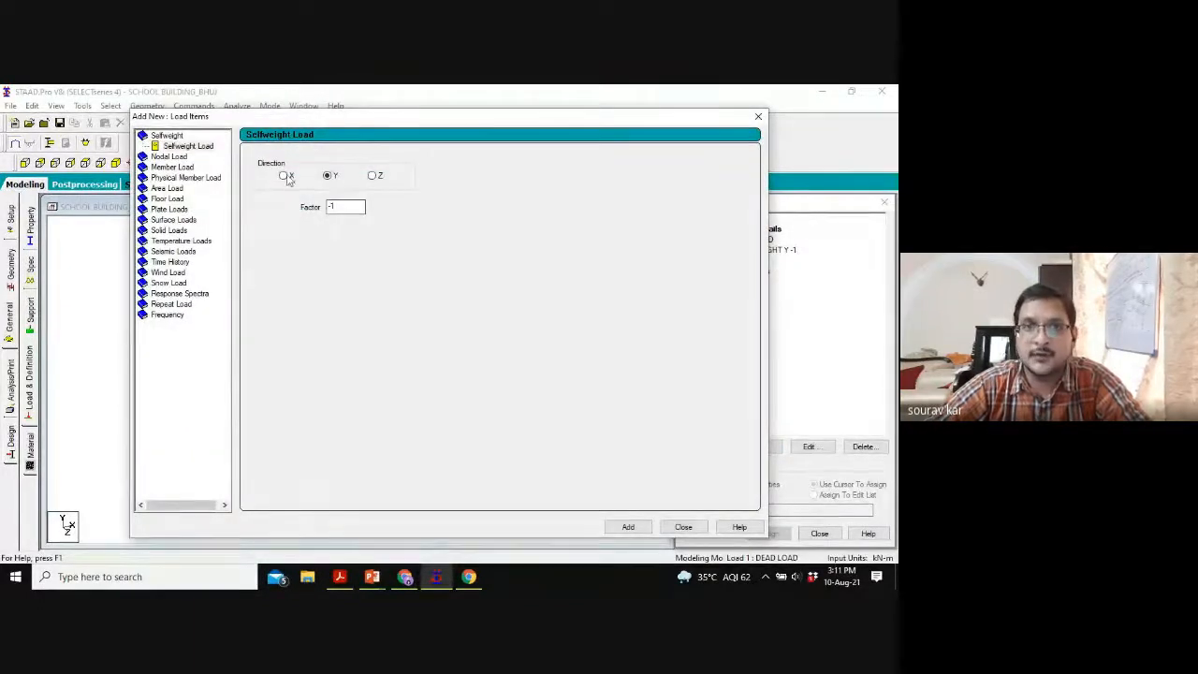
pyautogui.click(171, 166)
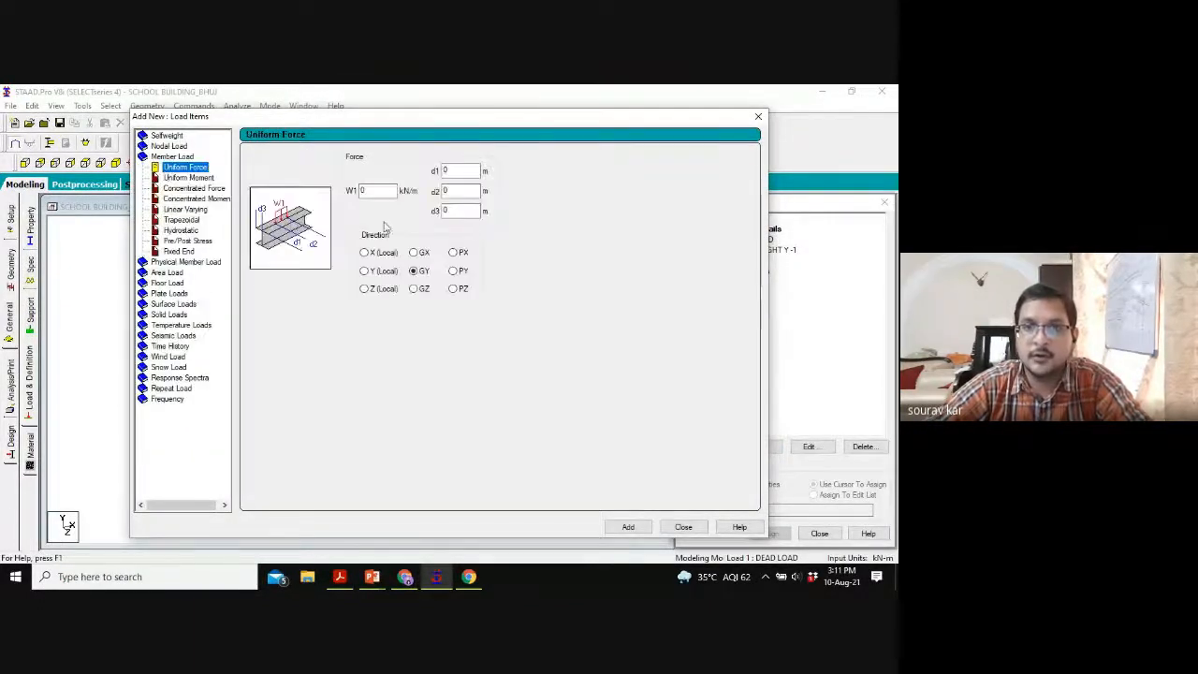
pyautogui.click(379, 190)
pyautogui.doubleClick(379, 190)
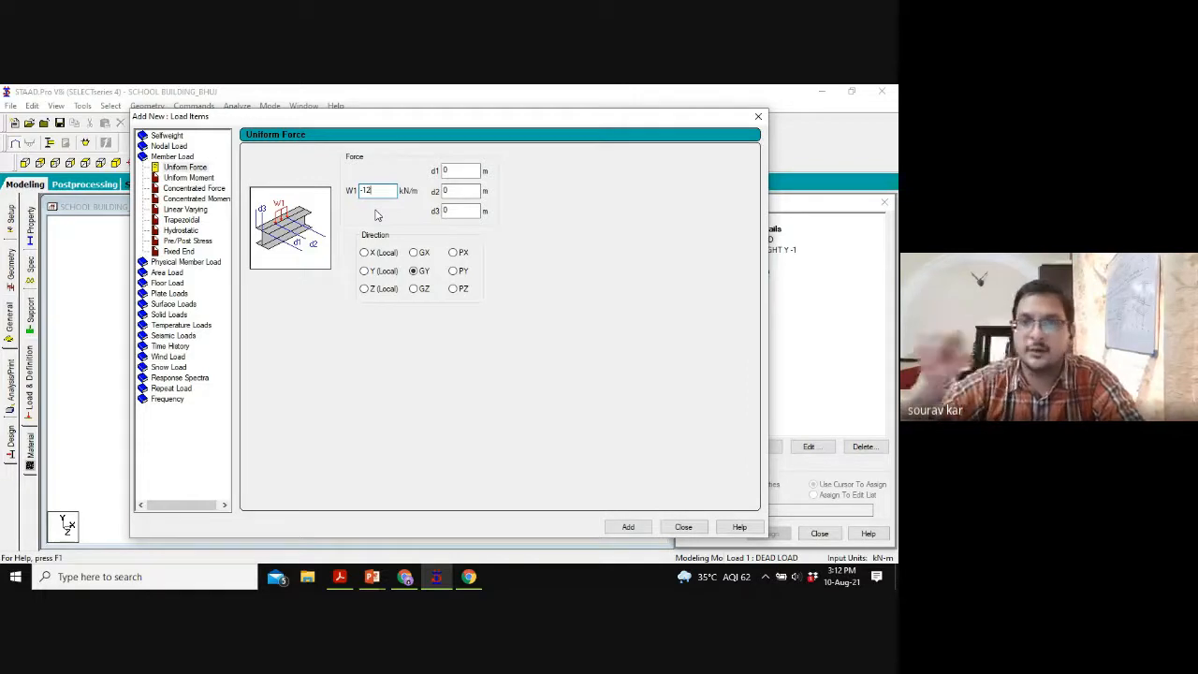
pyautogui.click(643, 527)
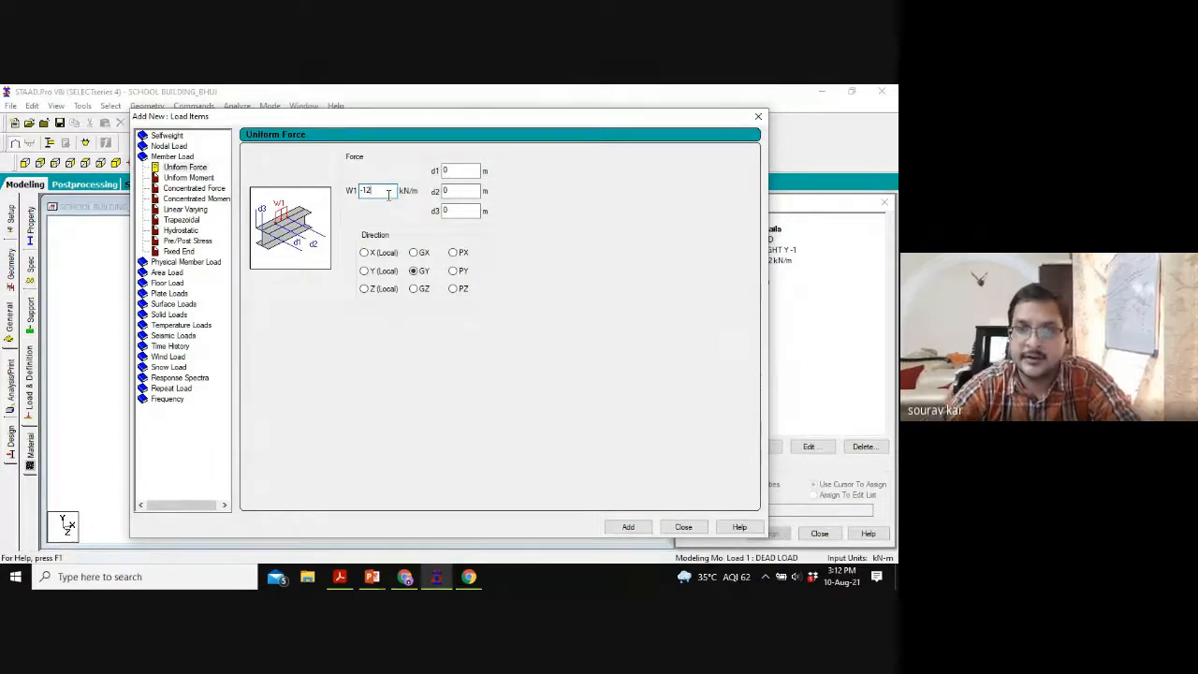
# Step: Add a second uniform member force of -9 kN/m in the GY direction to the DEAD LOAD case
pyautogui.press('BackSpace')
pyautogui.press('BackSpace')
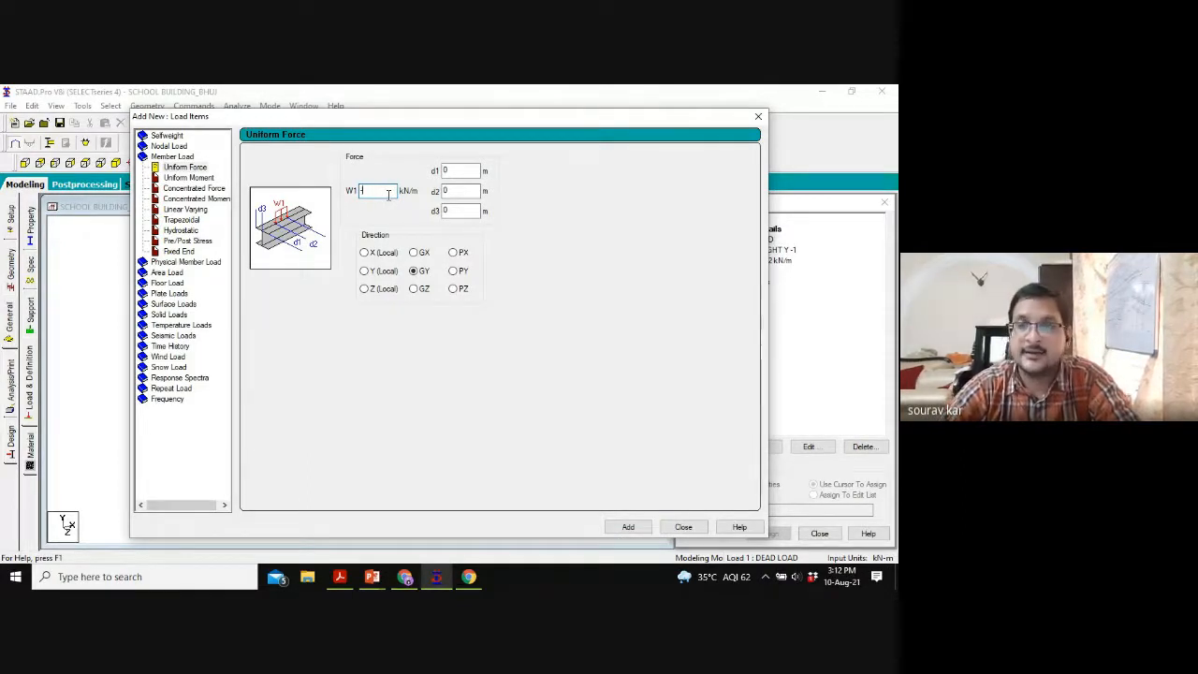
pyautogui.press('BackSpace')
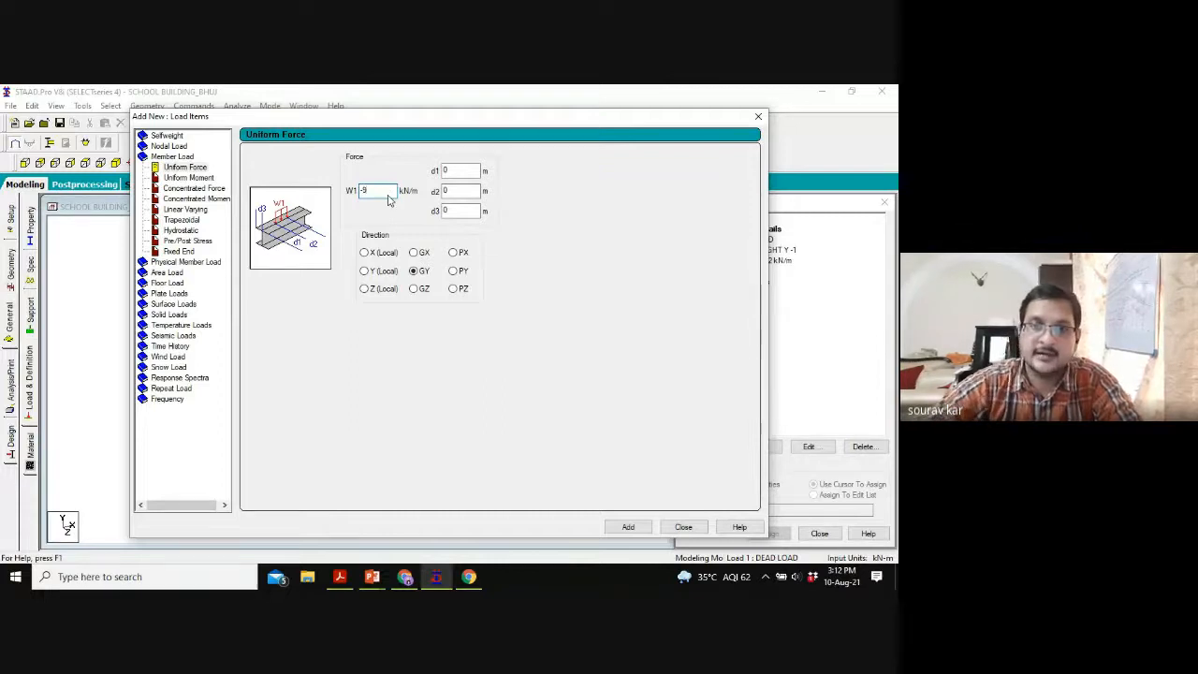
pyautogui.click(628, 527)
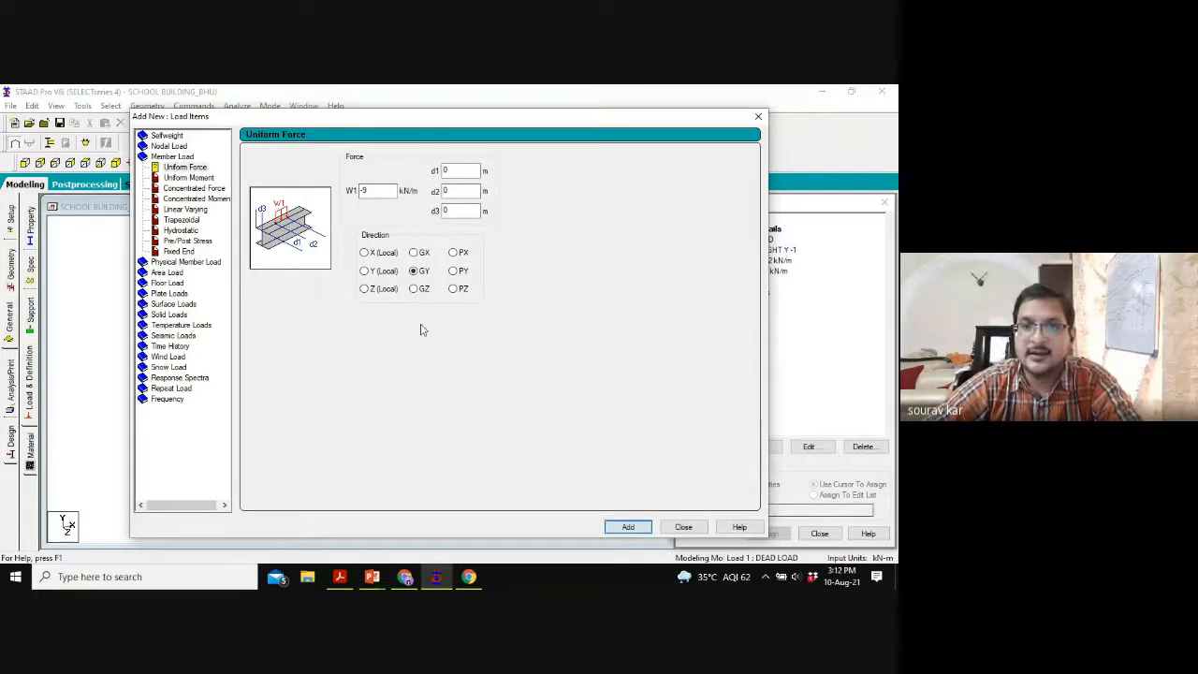
# Step: Add a third uniform member force of -3 kN/m in the GY direction to DEAD LOAD, and finish adding member loads
pyautogui.click(376, 191)
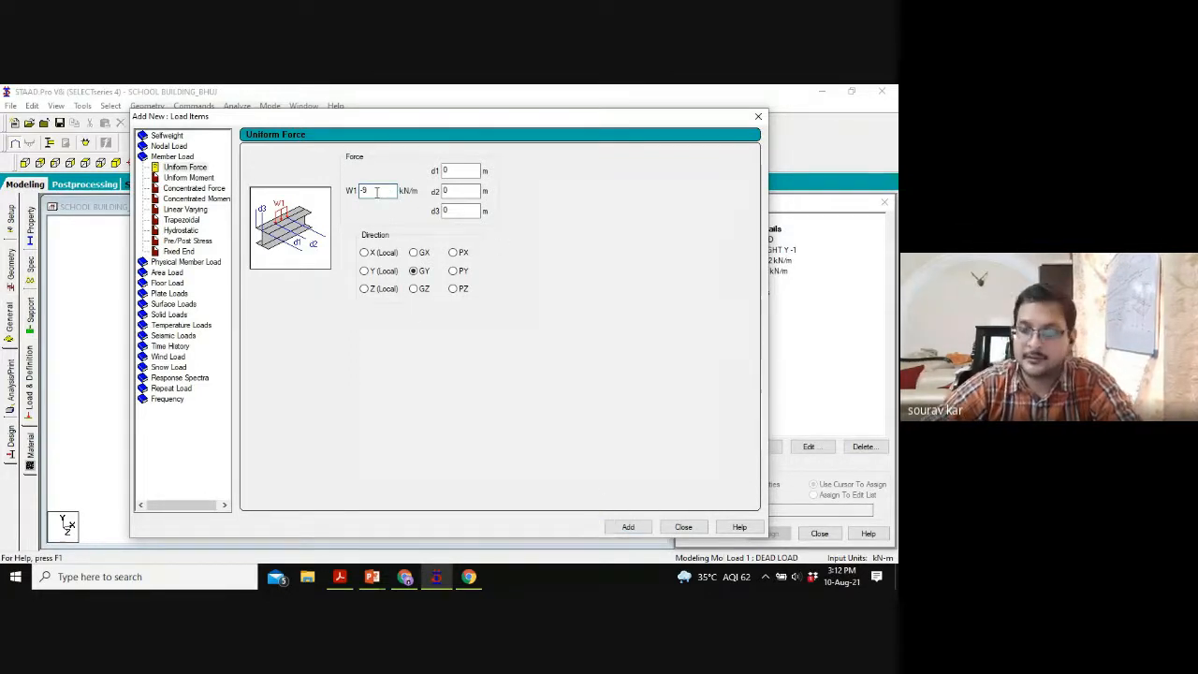
pyautogui.press('BackSpace')
pyautogui.write('3')
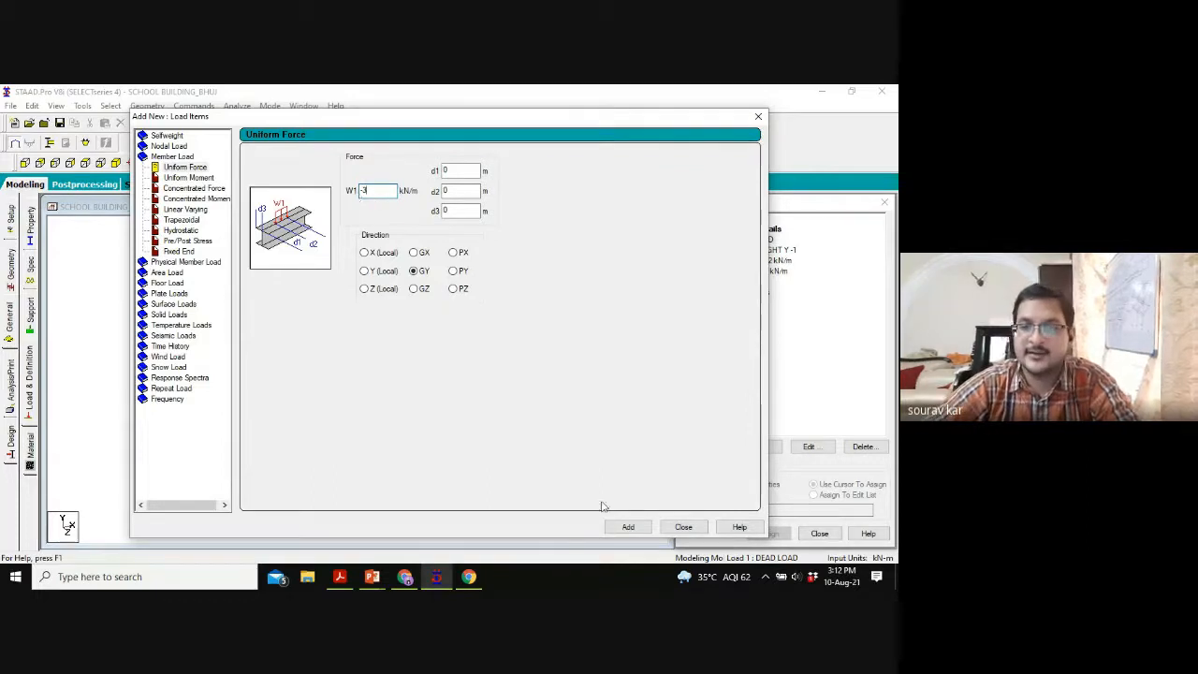
pyautogui.click(627, 527)
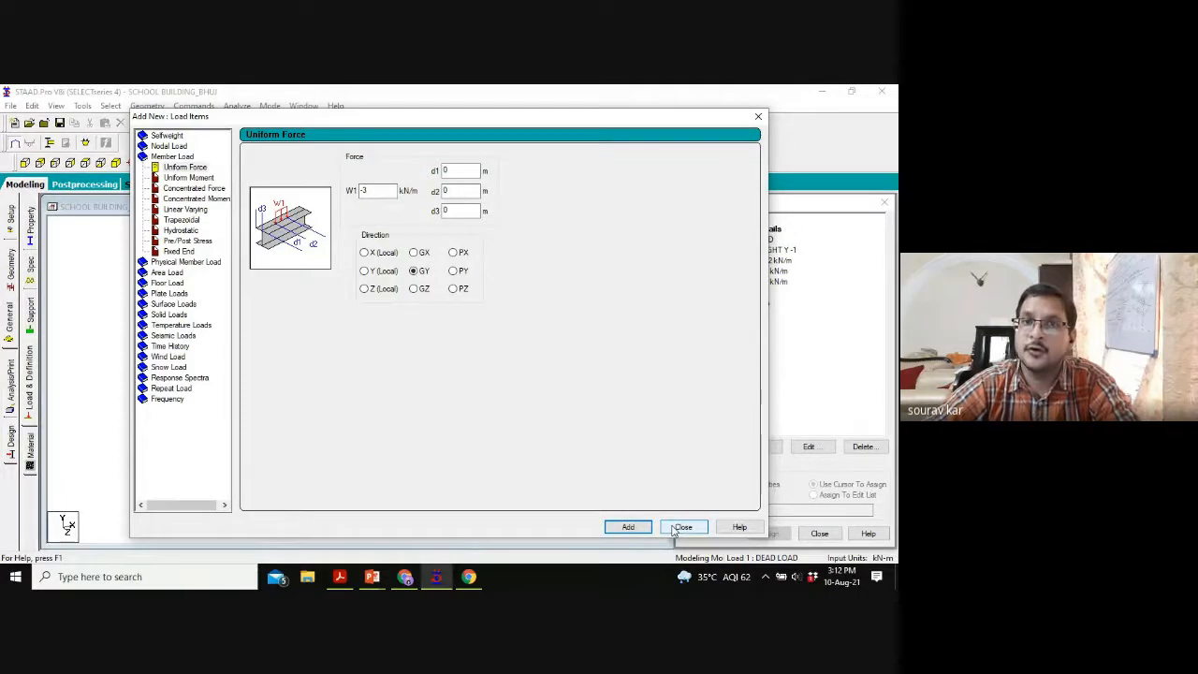
pyautogui.click(675, 529)
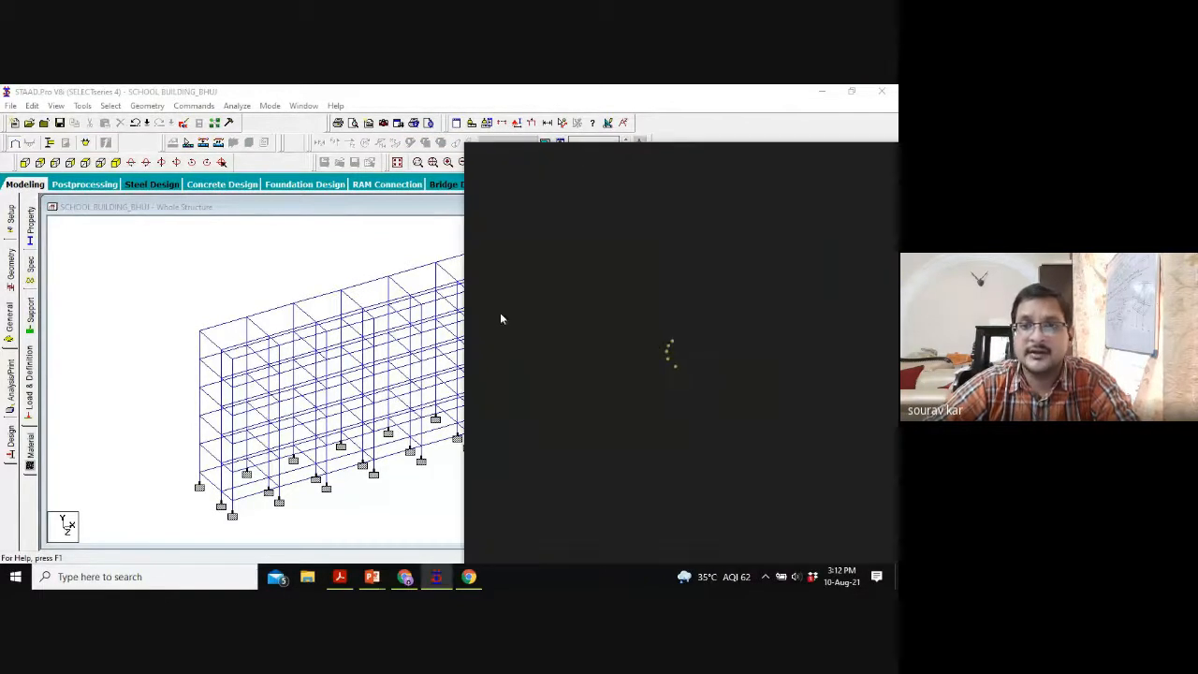
# Step: Dismiss the news and weather overlay and let auto save store the model file
pyautogui.click(342, 252)
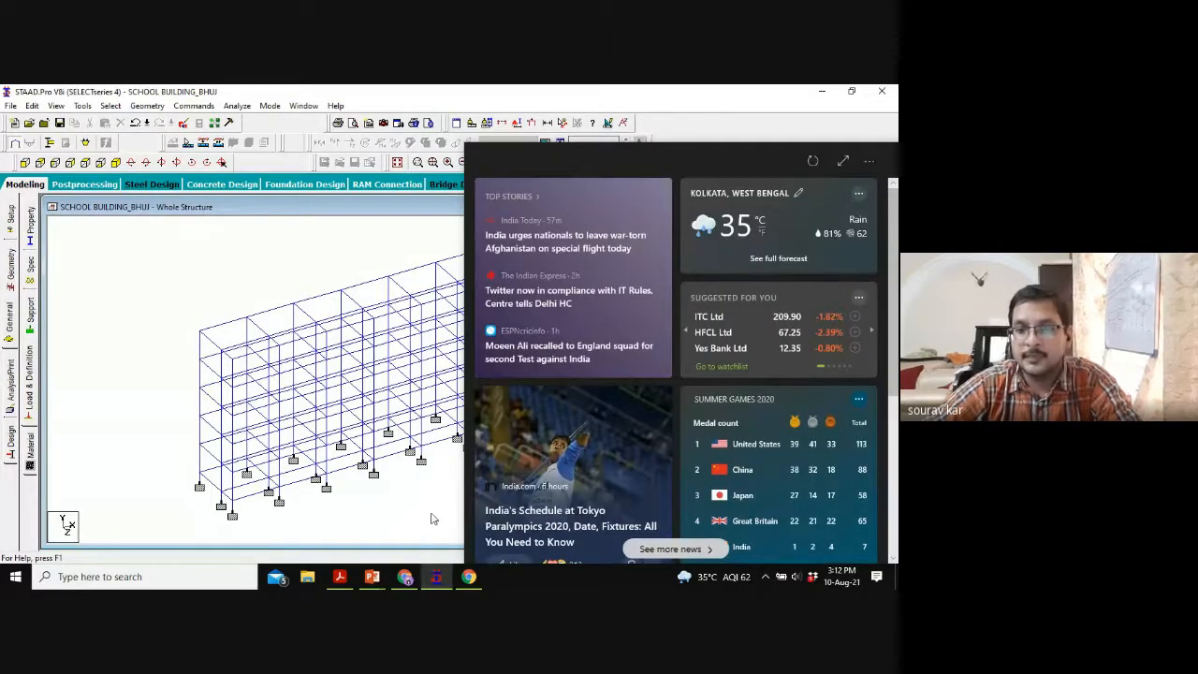
pyautogui.click(206, 262)
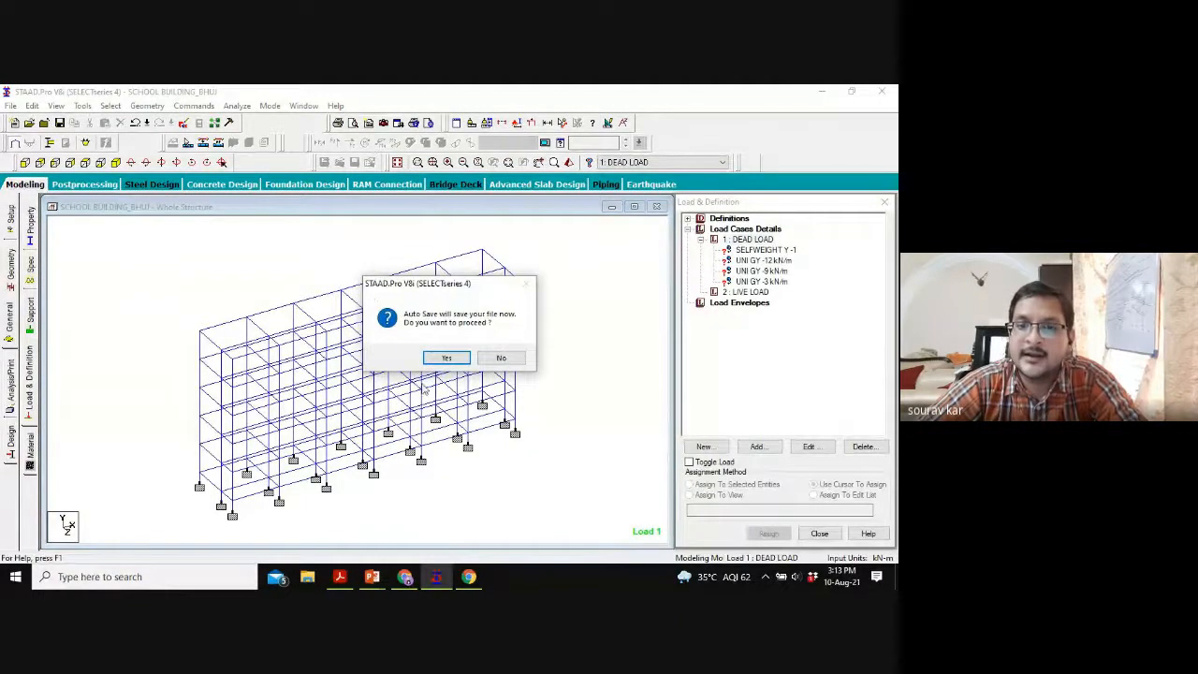
pyautogui.click(439, 372)
pyautogui.click(368, 348)
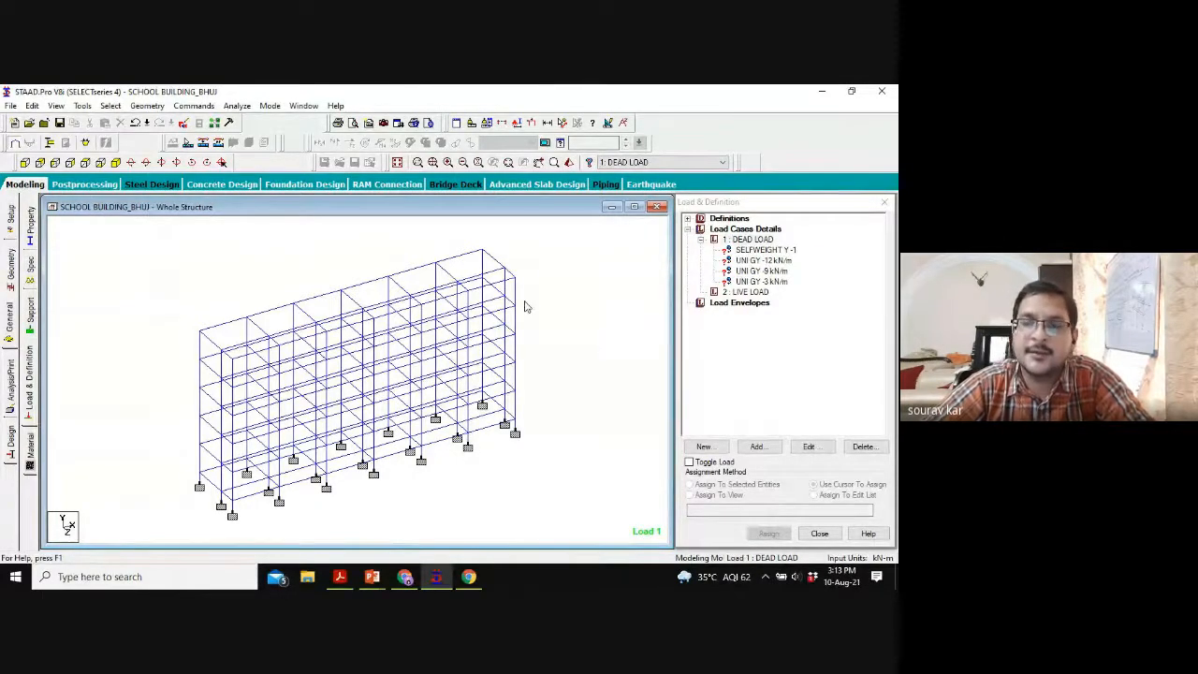
# Step: Add a floor load of -3.75 kN/m2 in Global Y over the Y range 0 to 17 m to the DEAD LOAD case
pyautogui.click(753, 240)
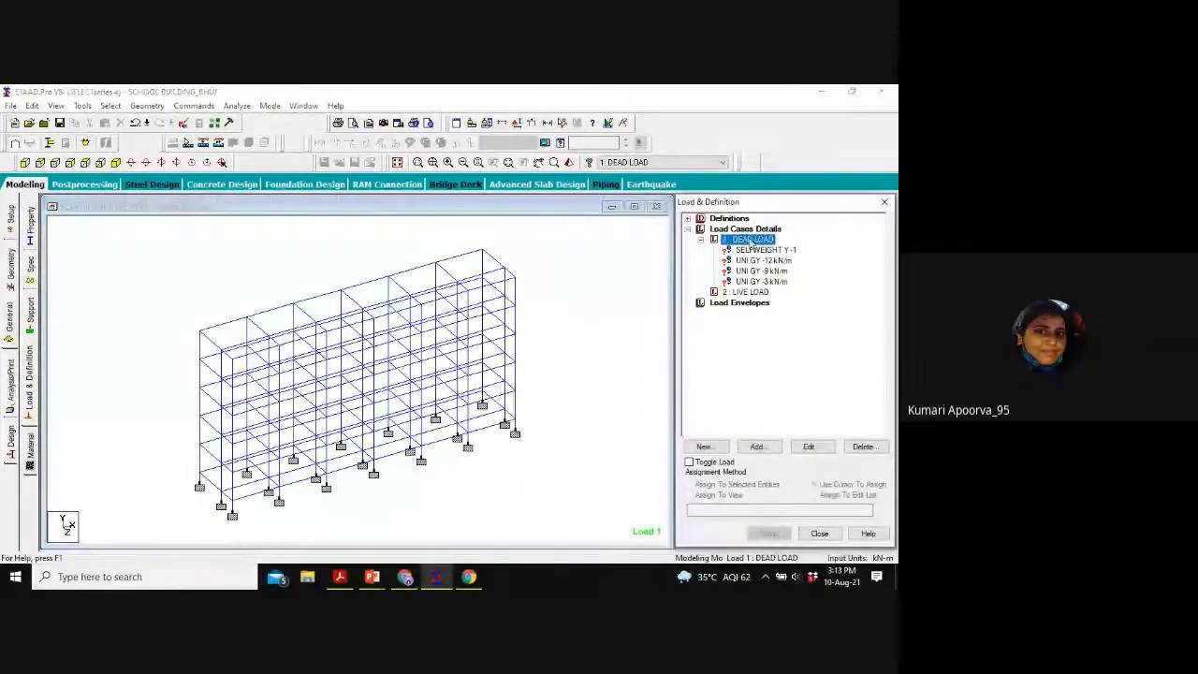
pyautogui.click(751, 451)
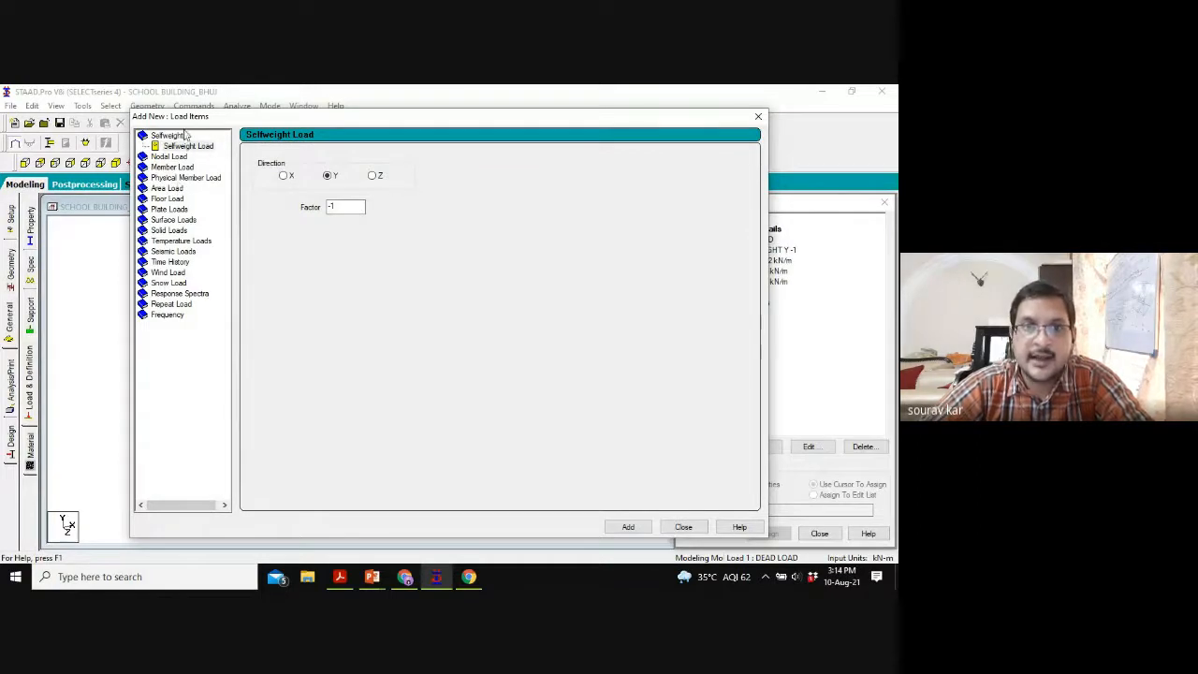
pyautogui.click(167, 199)
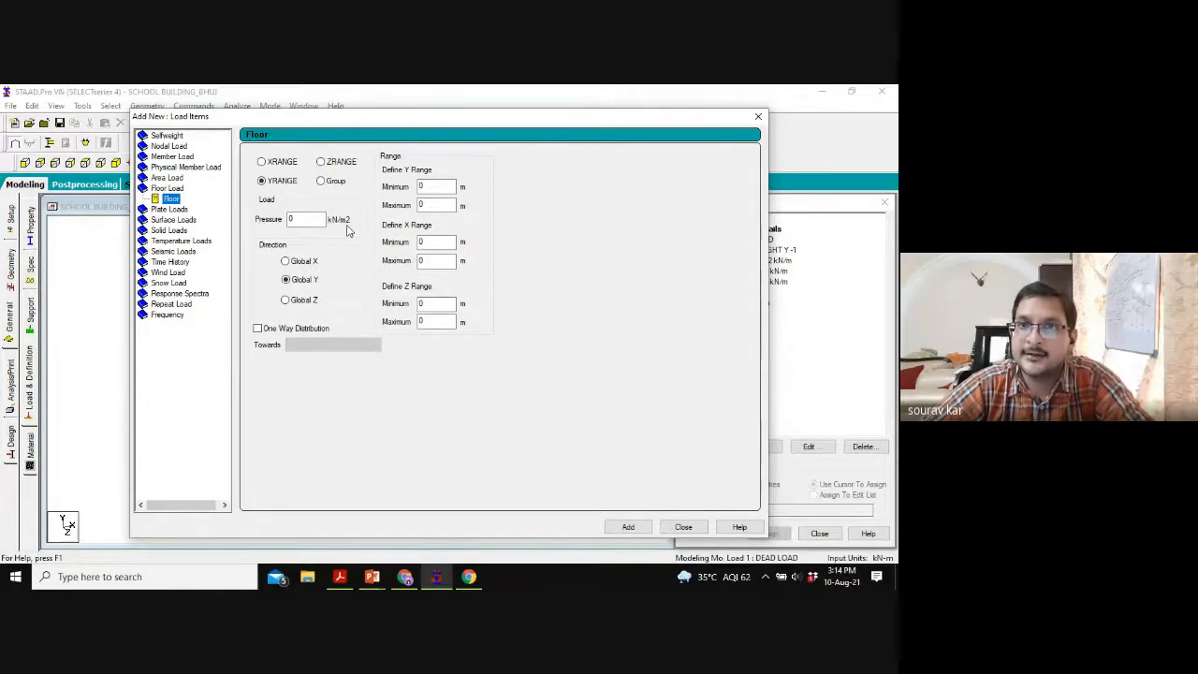
pyautogui.click(303, 218)
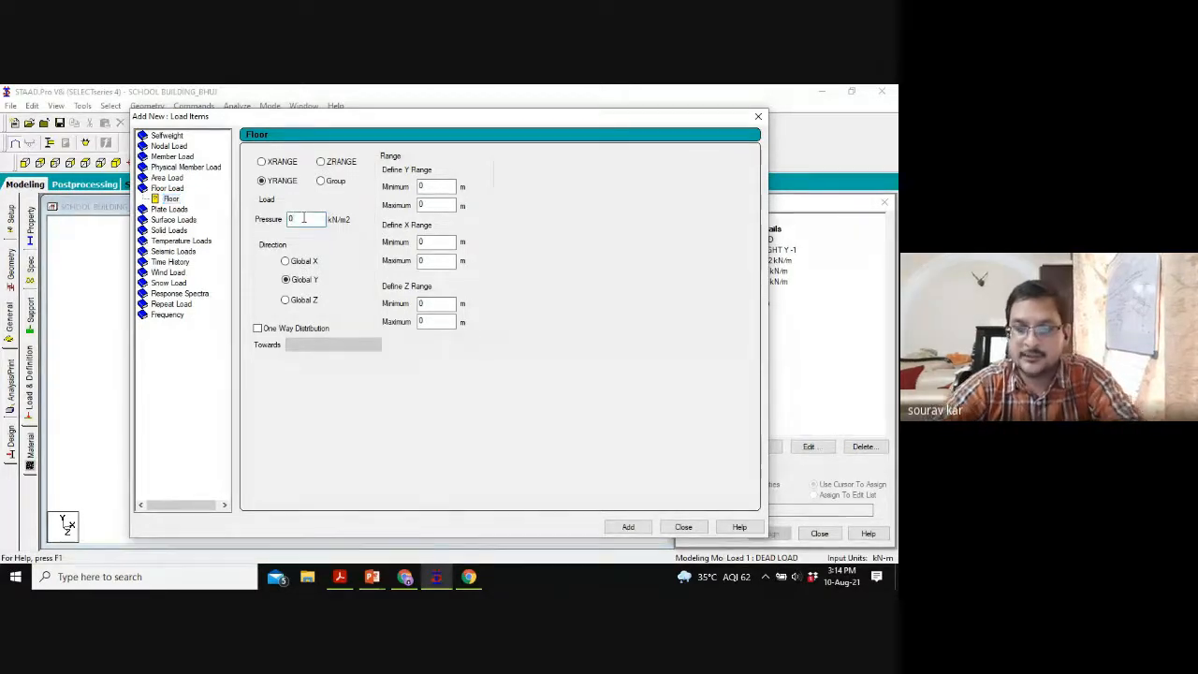
pyautogui.doubleClick(303, 218)
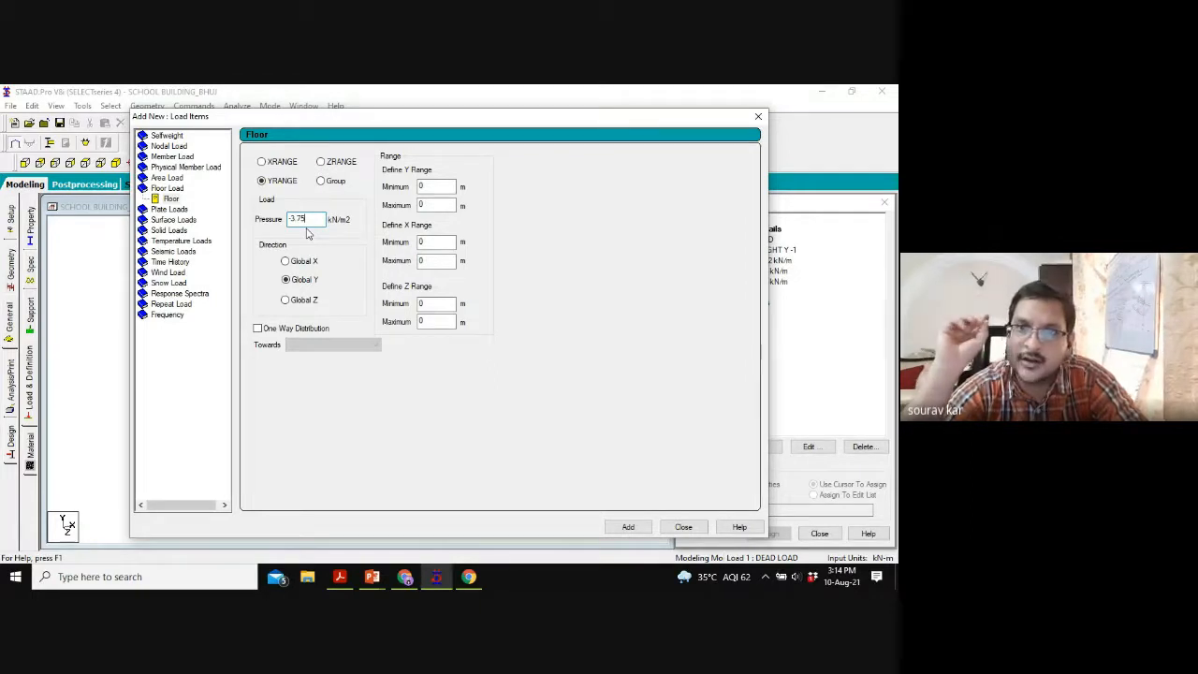
pyautogui.doubleClick(435, 205)
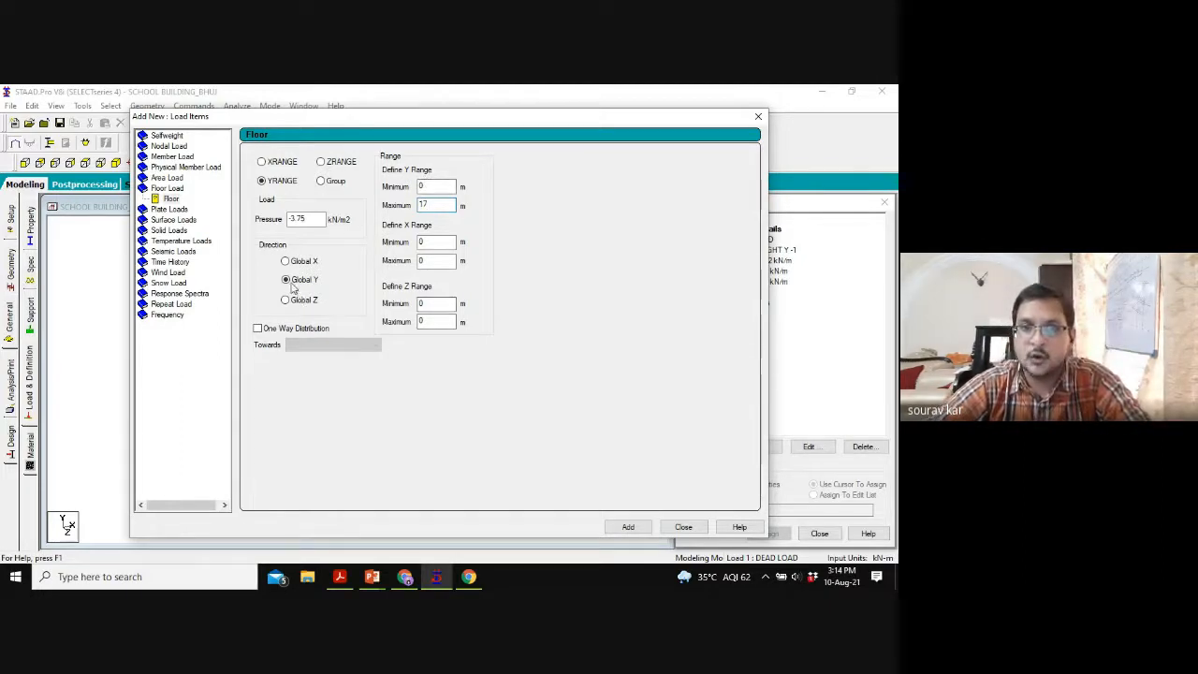
pyautogui.click(627, 526)
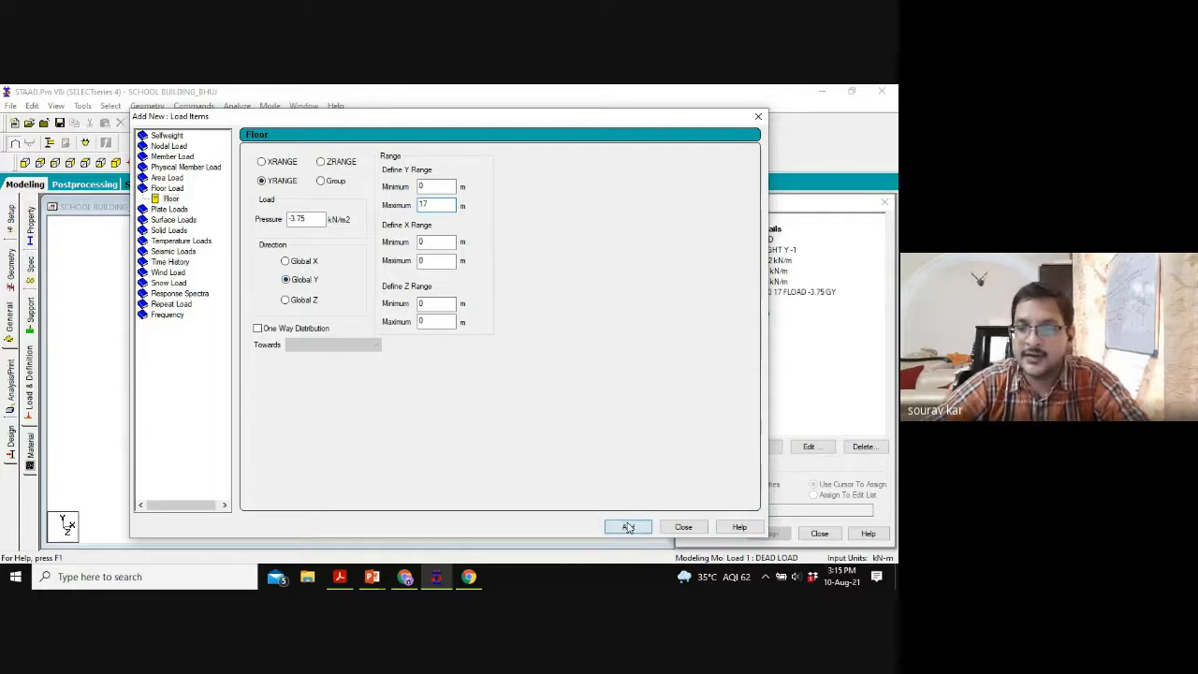
pyautogui.click(681, 527)
# Step: Display the floor load item on the structure and examine its distribution over the slab panels in plan and isometric views
pyautogui.click(810, 292)
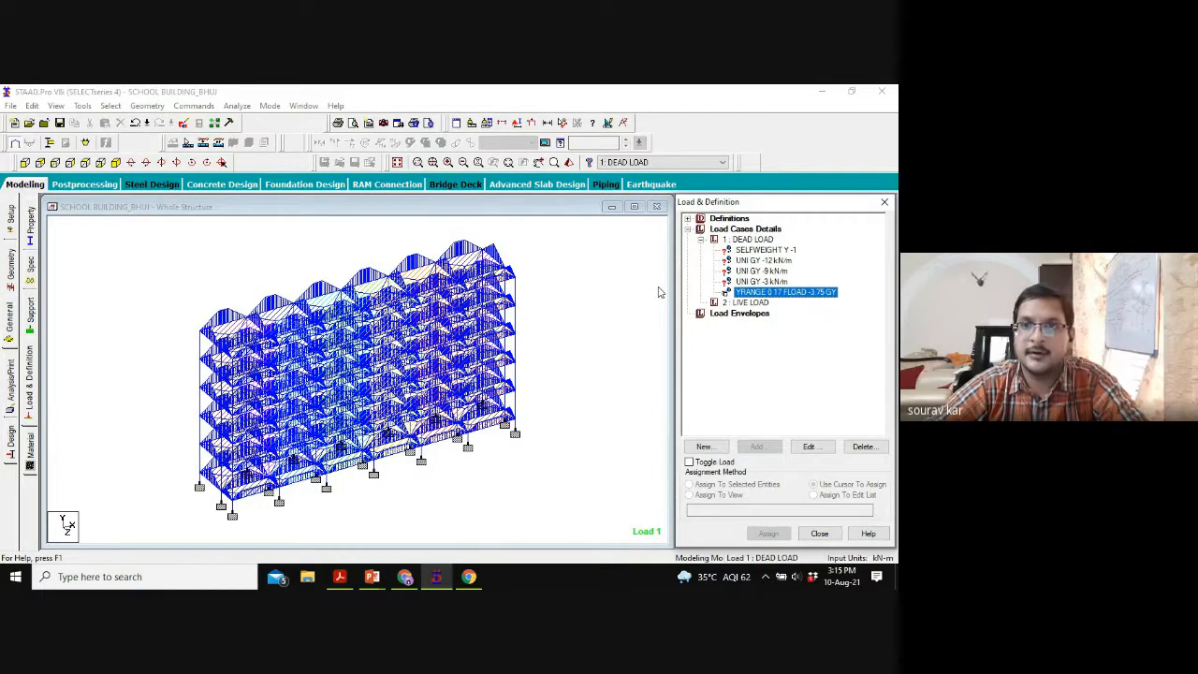
pyautogui.click(90, 163)
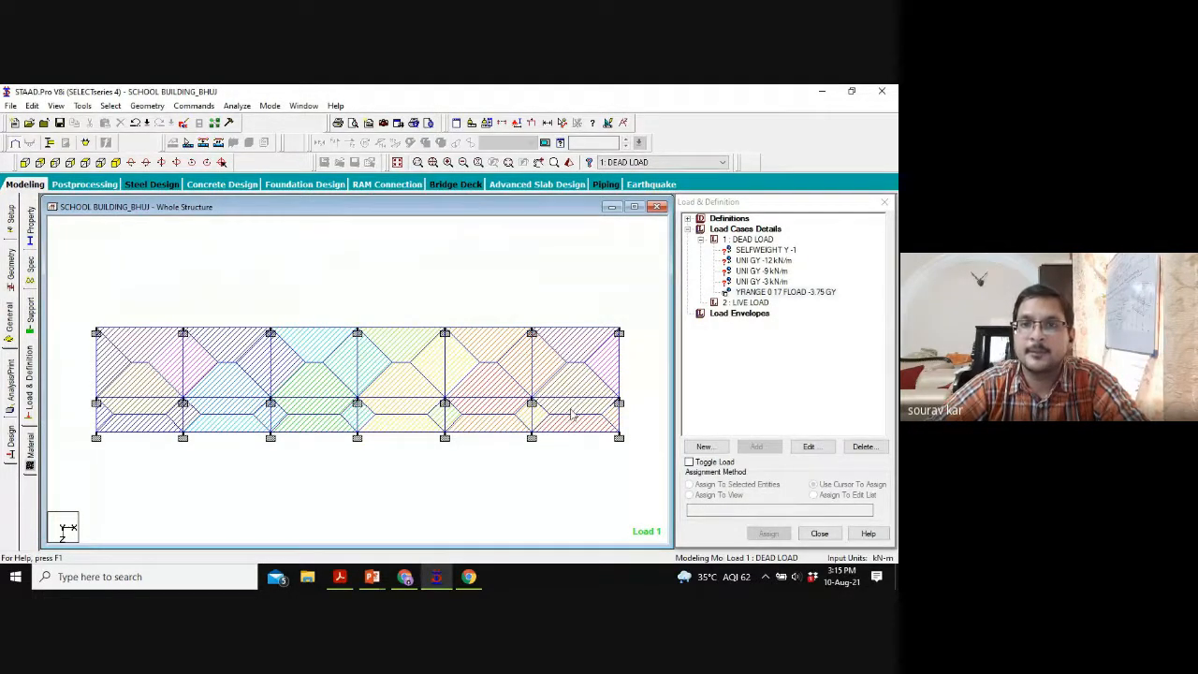
pyautogui.scroll(1, 470, 406)
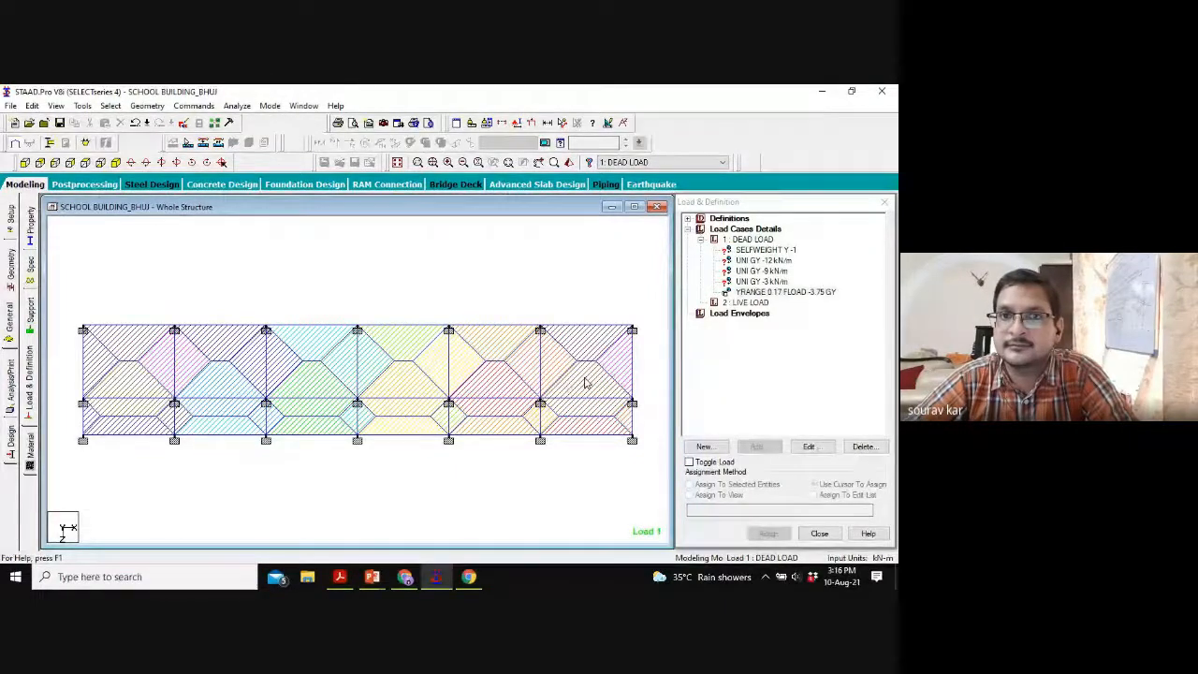
pyautogui.click(116, 163)
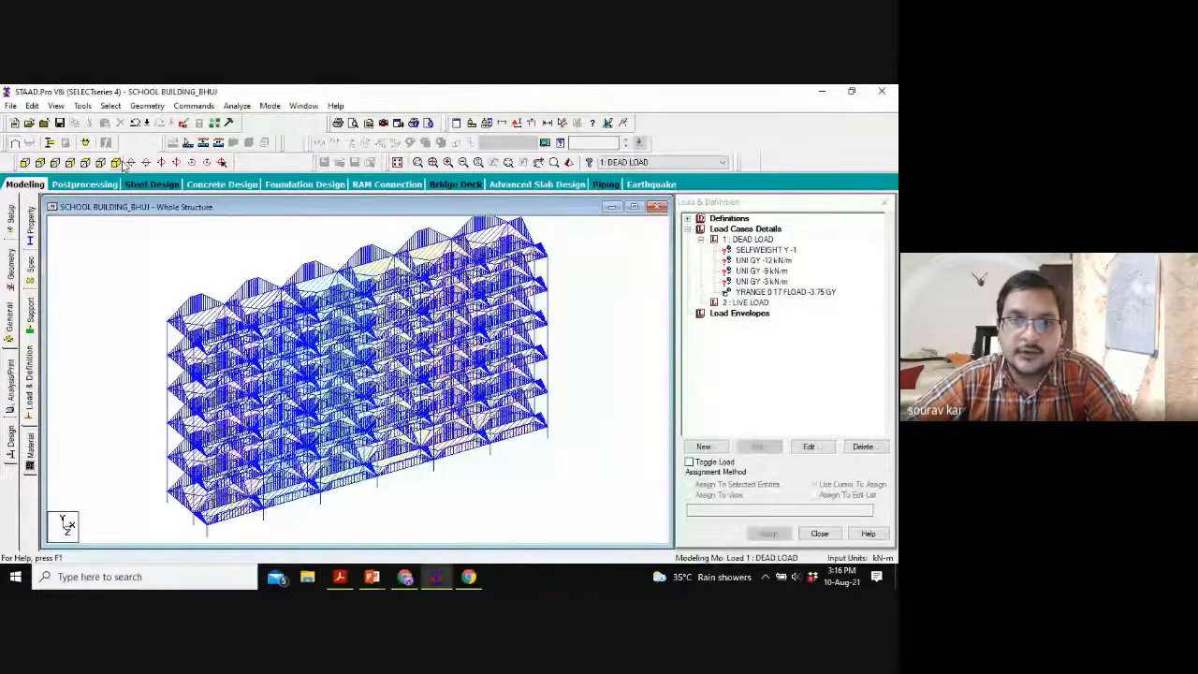
# Step: Examine how the floor load is shared among the beams in front elevation, rotated and plan views, highlighting an end-bay edge beam
pyautogui.click(25, 163)
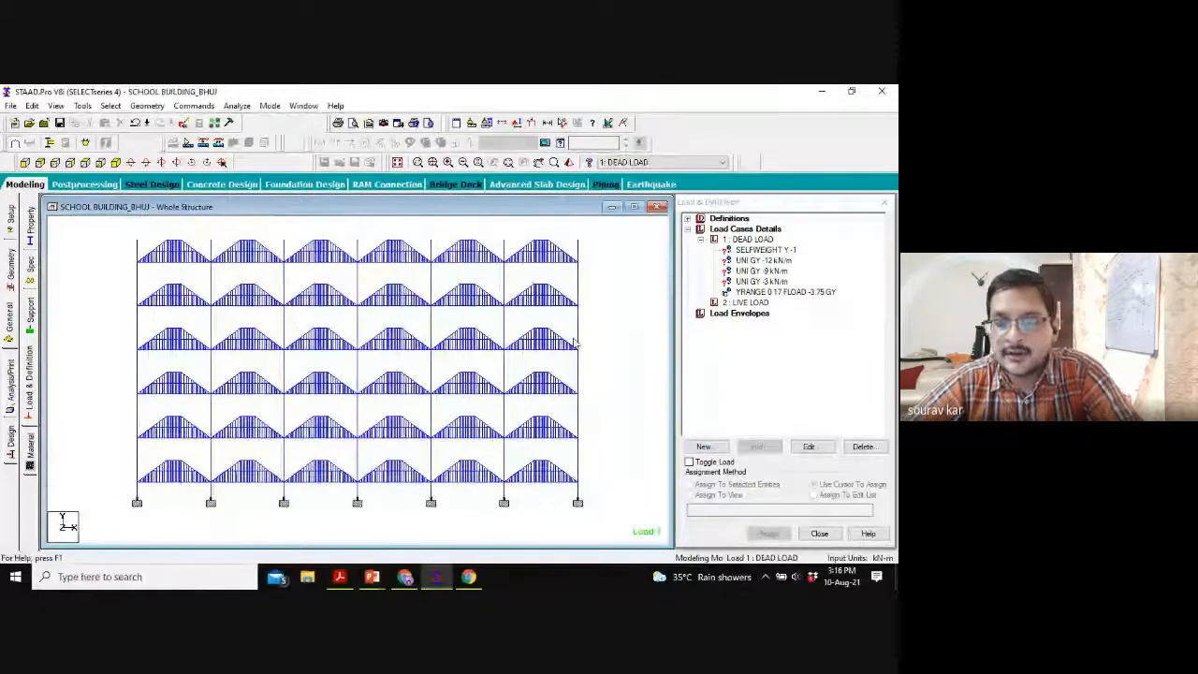
pyautogui.press('Left')
pyautogui.press('Left')
pyautogui.press('Left')
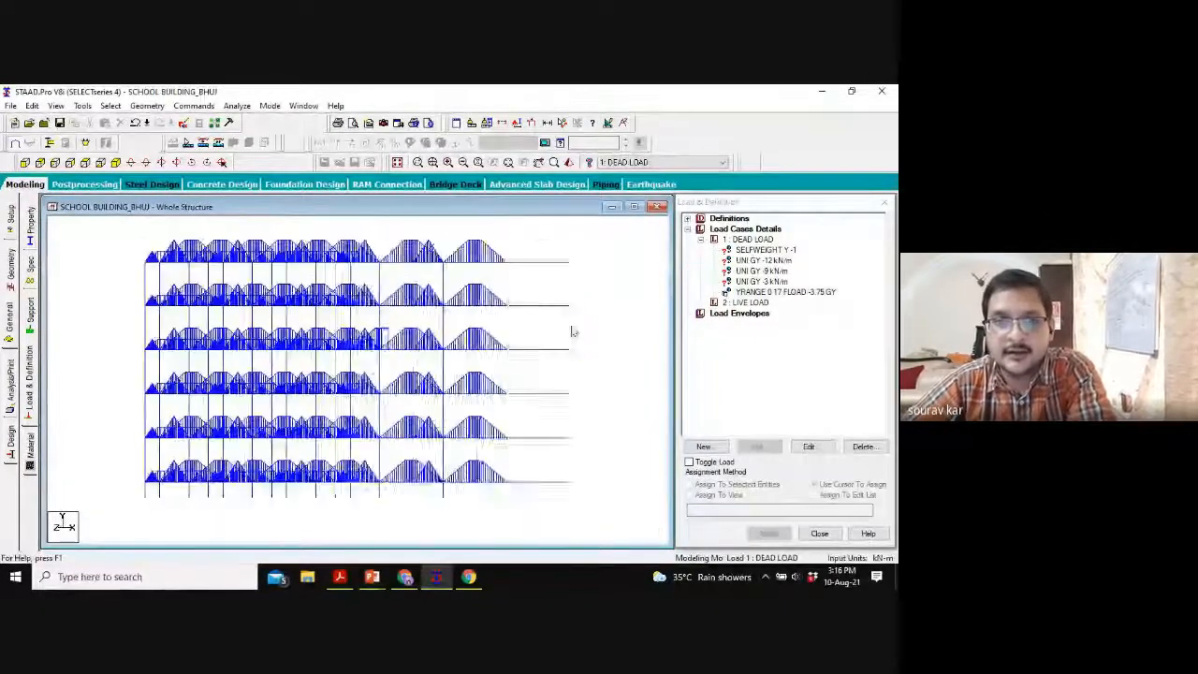
pyautogui.press('Right')
pyautogui.press('Right')
pyautogui.press('Right')
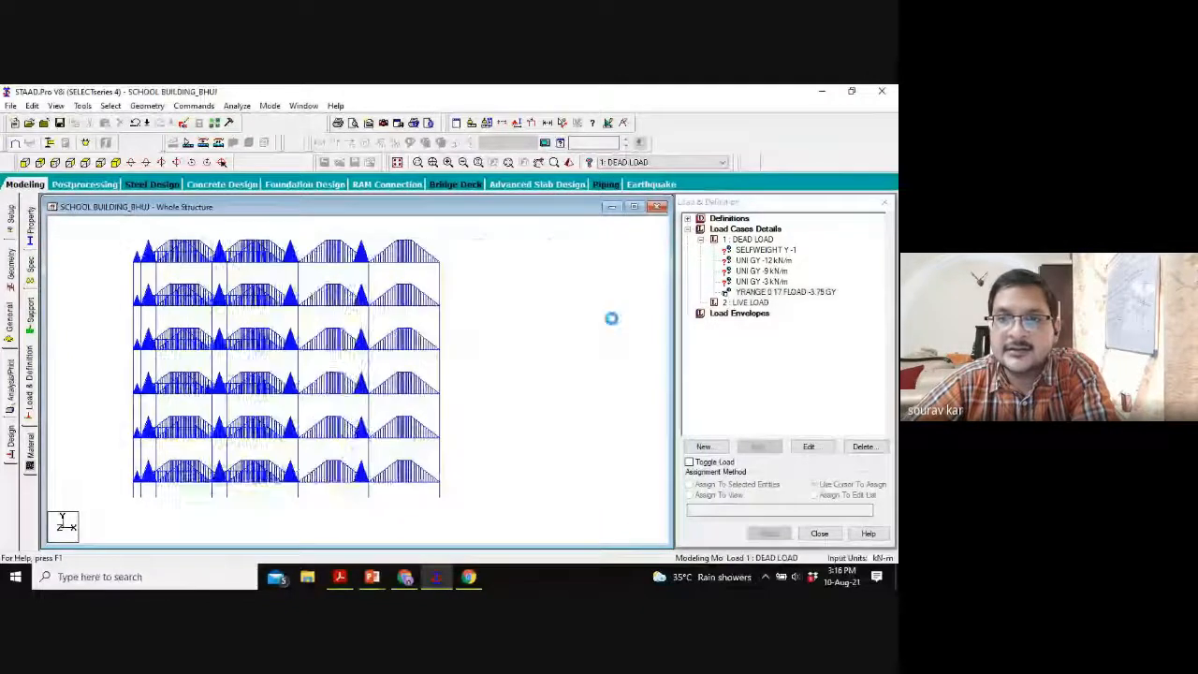
pyautogui.click(26, 163)
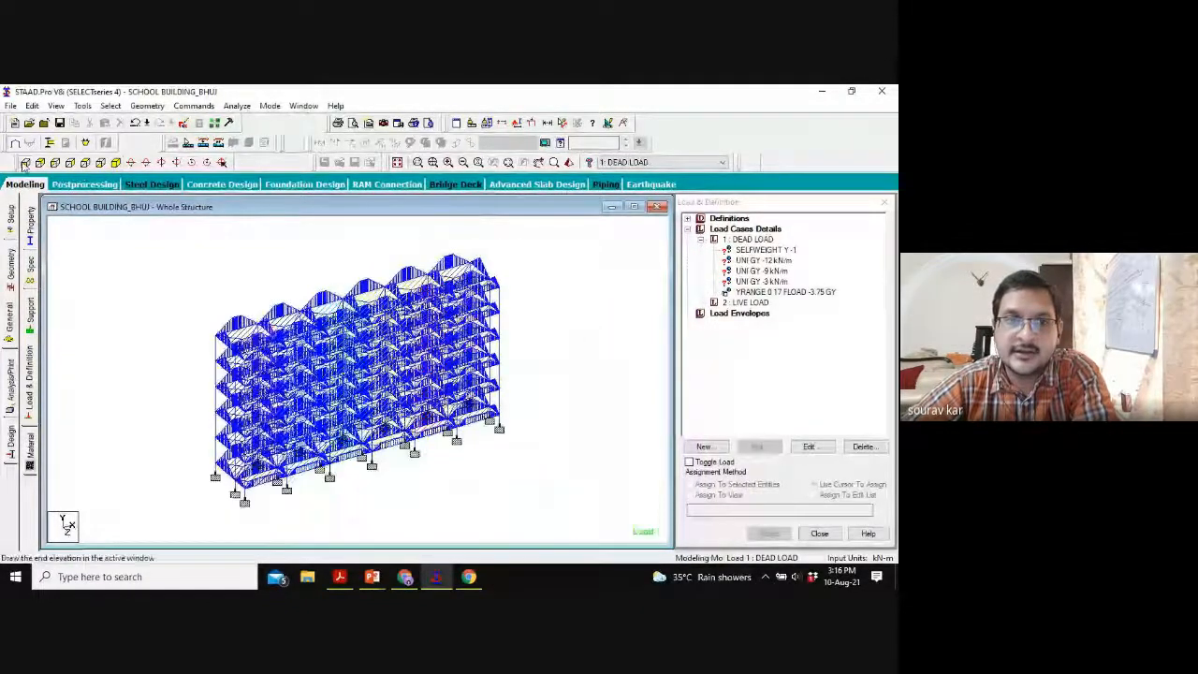
pyautogui.click(25, 163)
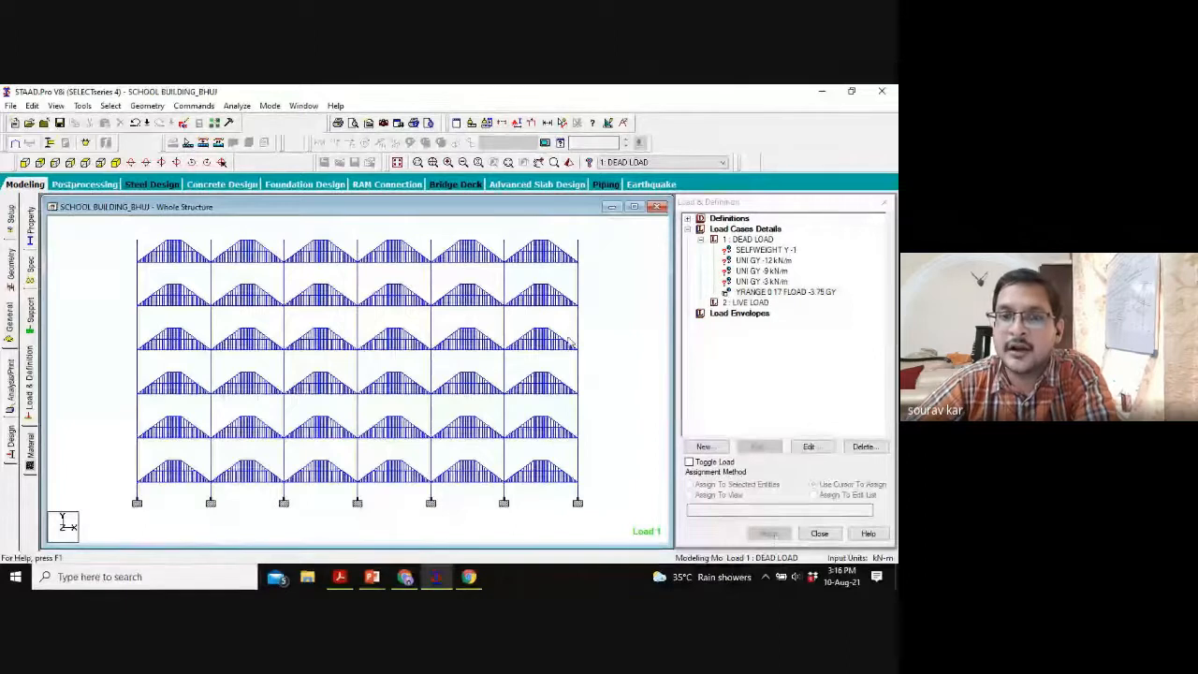
pyautogui.scroll(2, 623, 380)
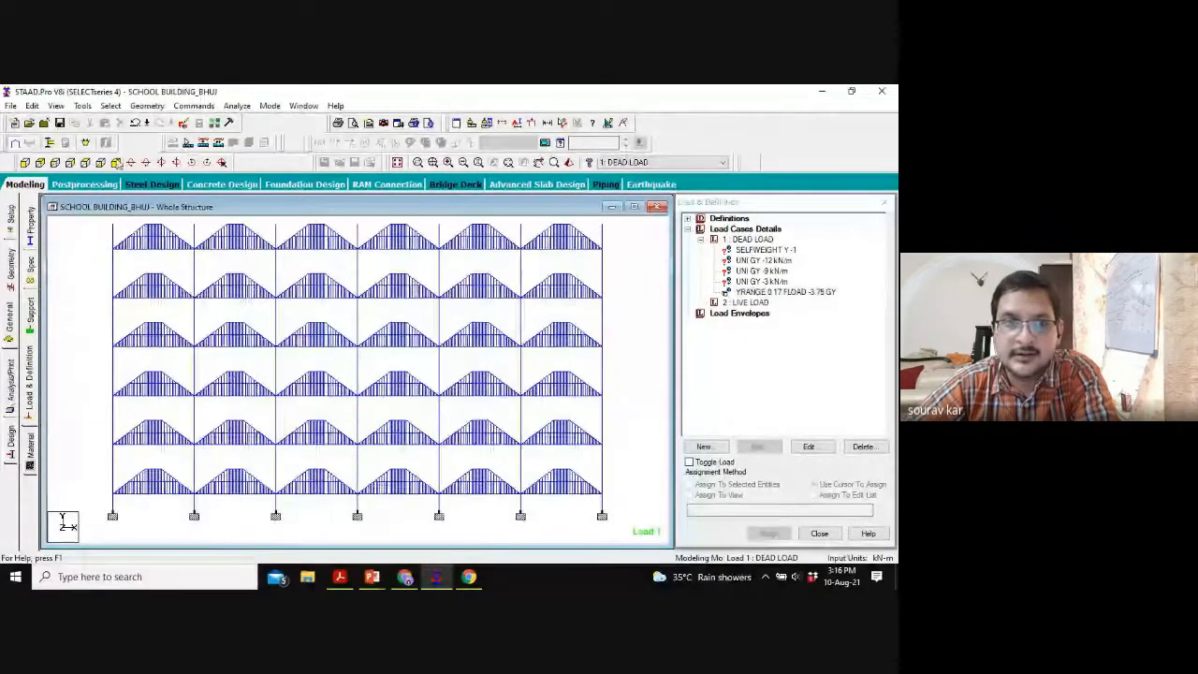
pyautogui.click(85, 163)
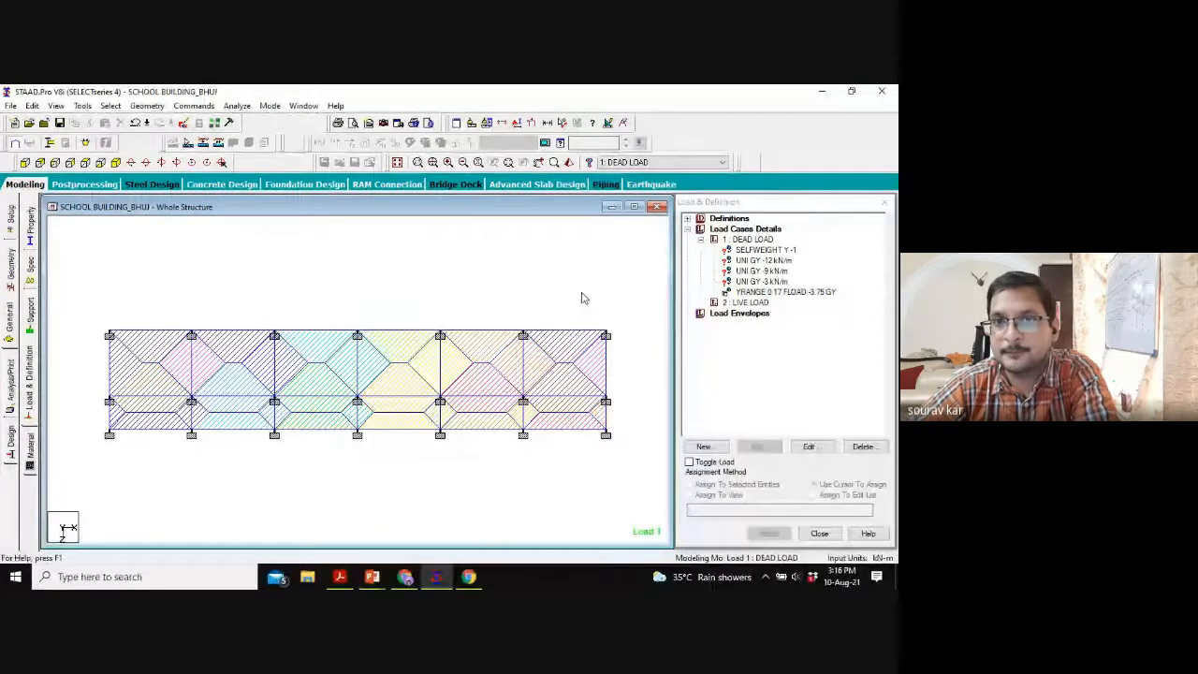
pyautogui.click(565, 333)
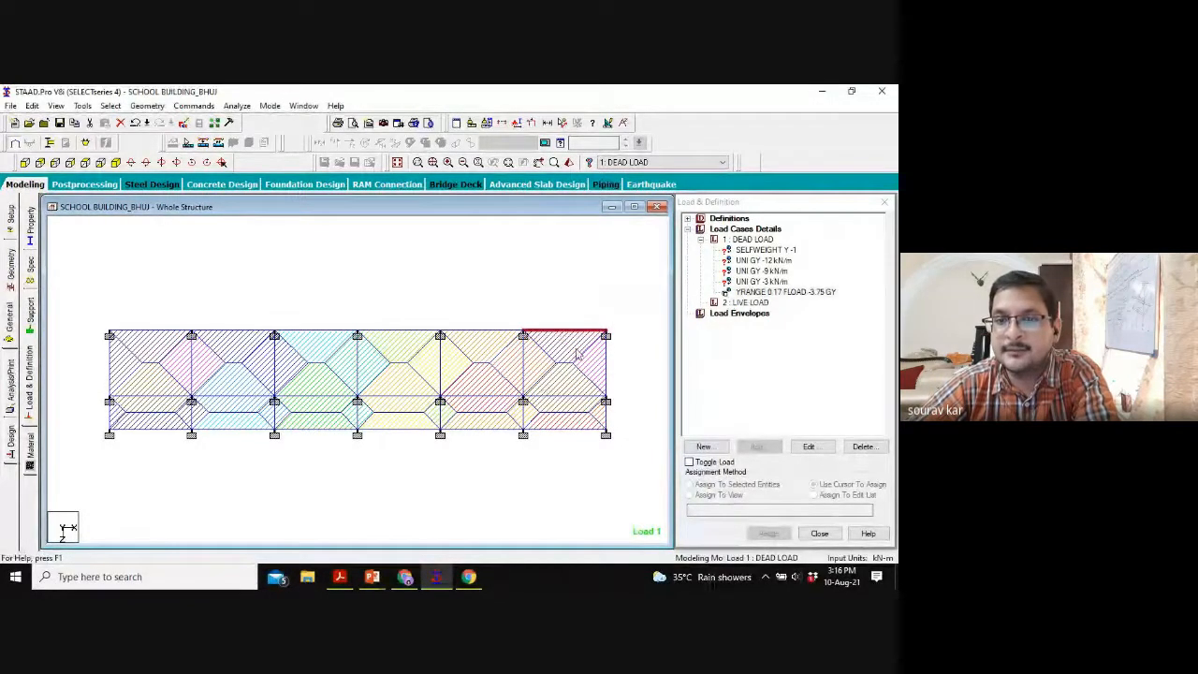
# Step: Compare the floor load shares of the end-bay edge beams in plan, and inspect the dead load items in isometric view
pyautogui.scroll(2, 577, 354)
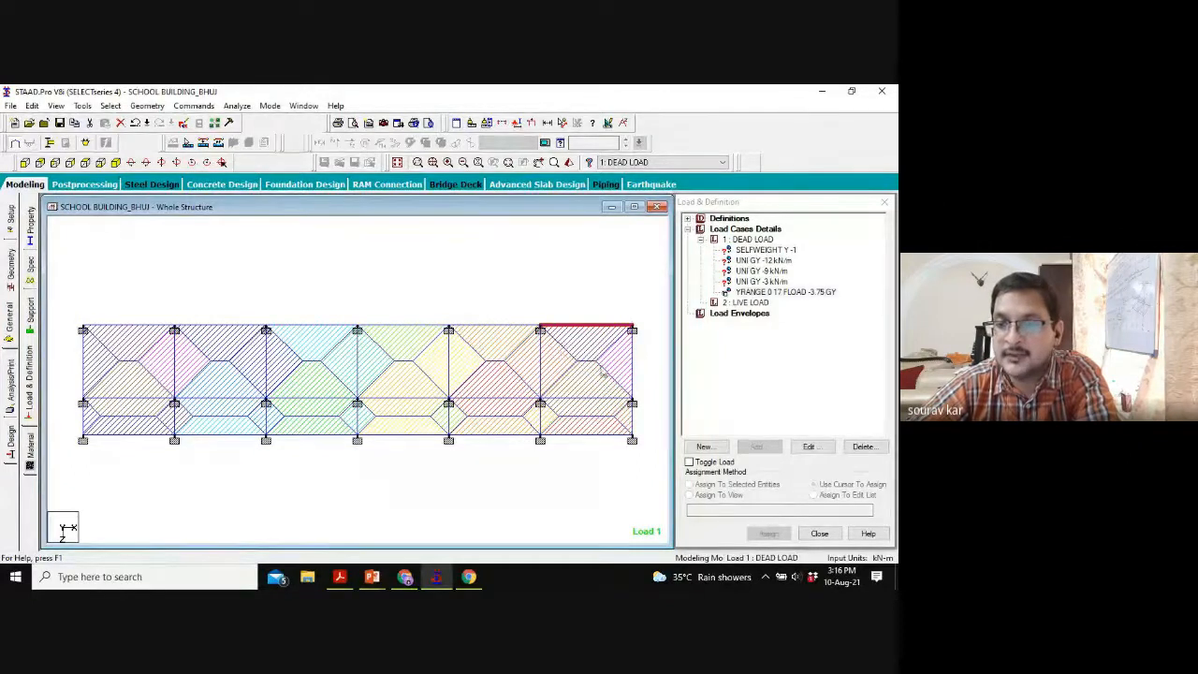
pyautogui.click(633, 365)
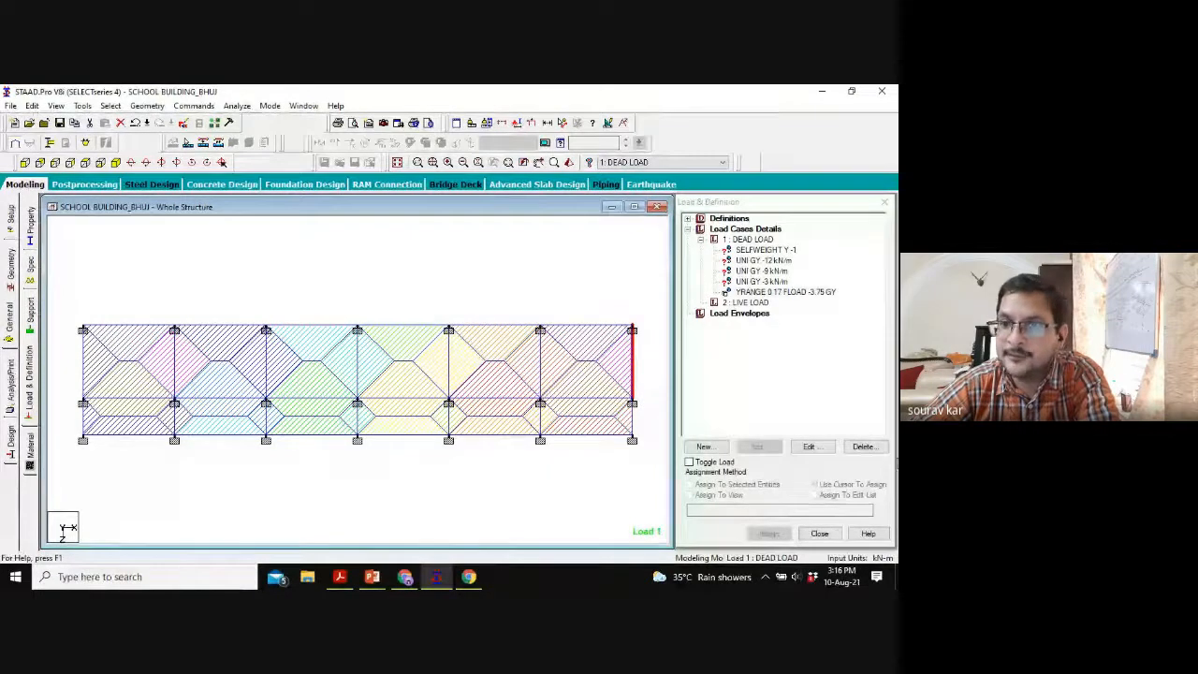
pyautogui.click(603, 327)
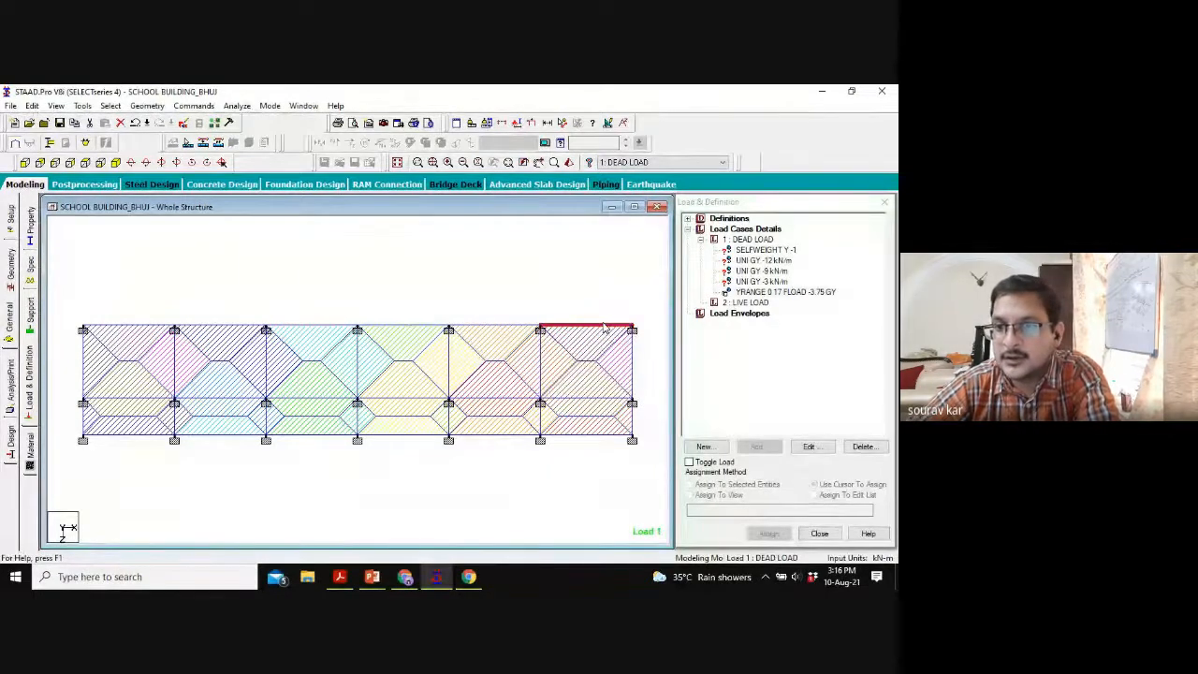
pyautogui.click(115, 162)
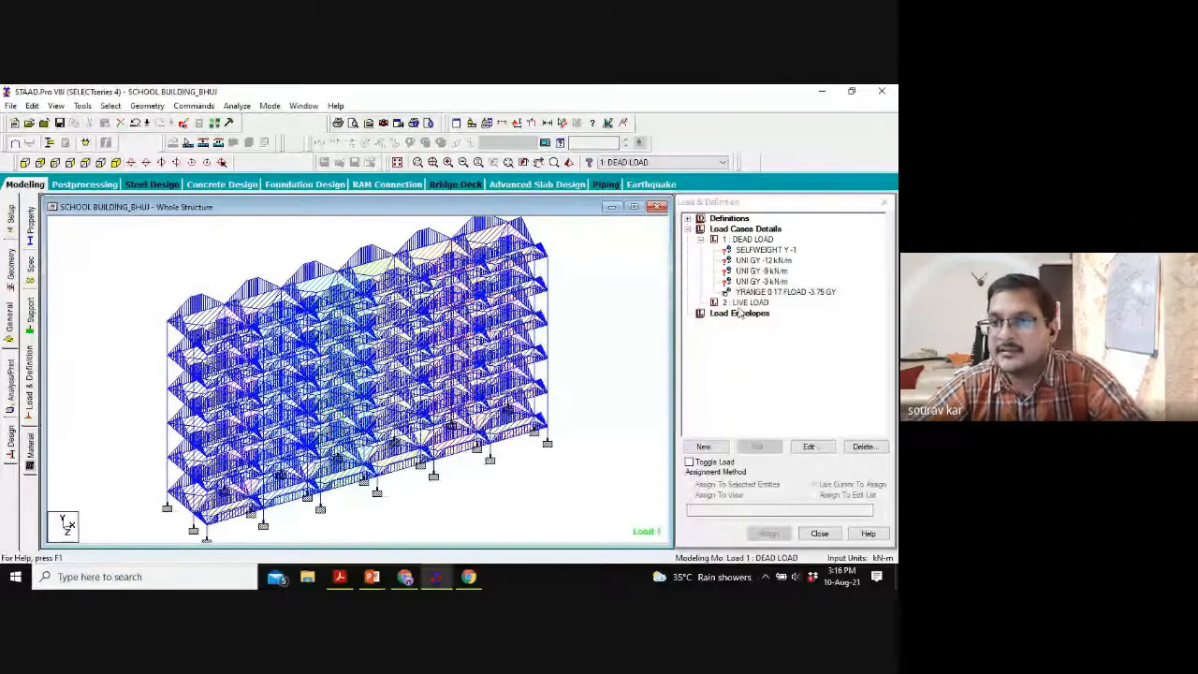
pyautogui.click(761, 282)
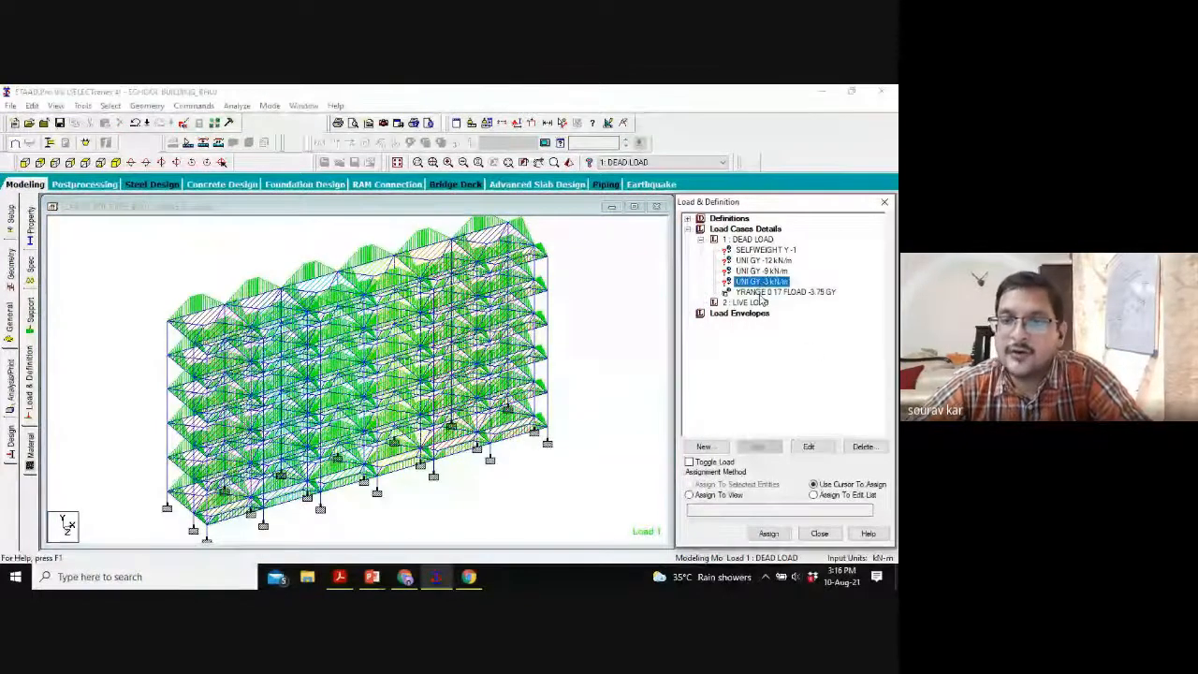
pyautogui.click(760, 302)
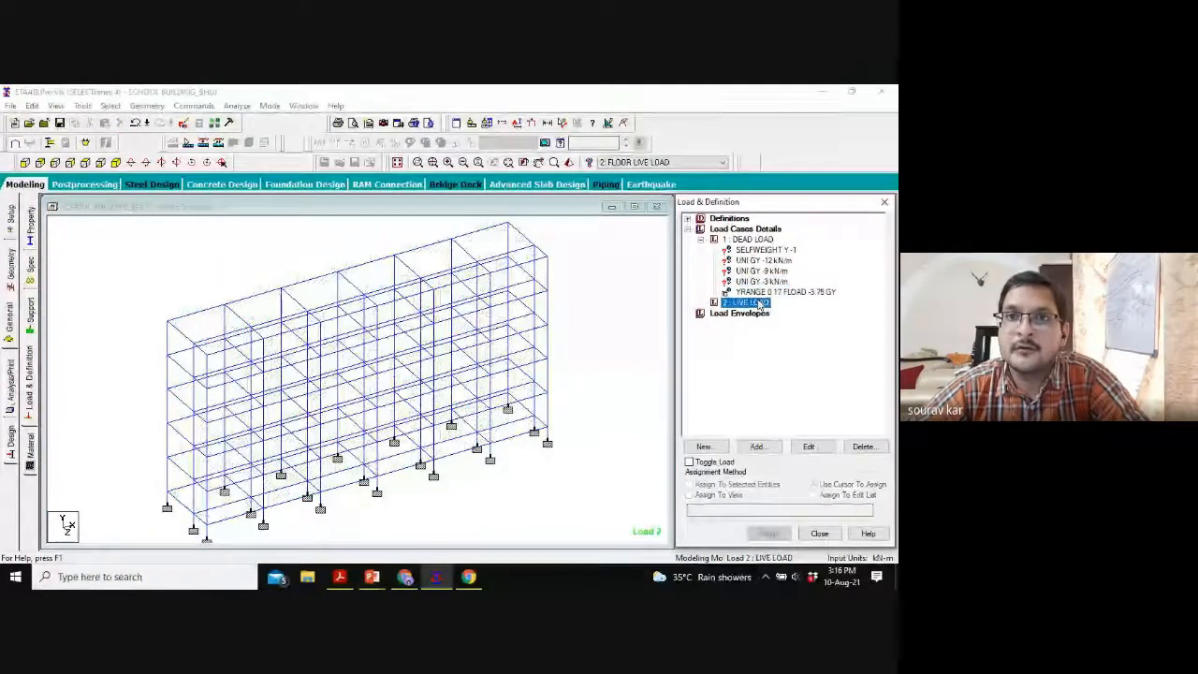
pyautogui.click(756, 446)
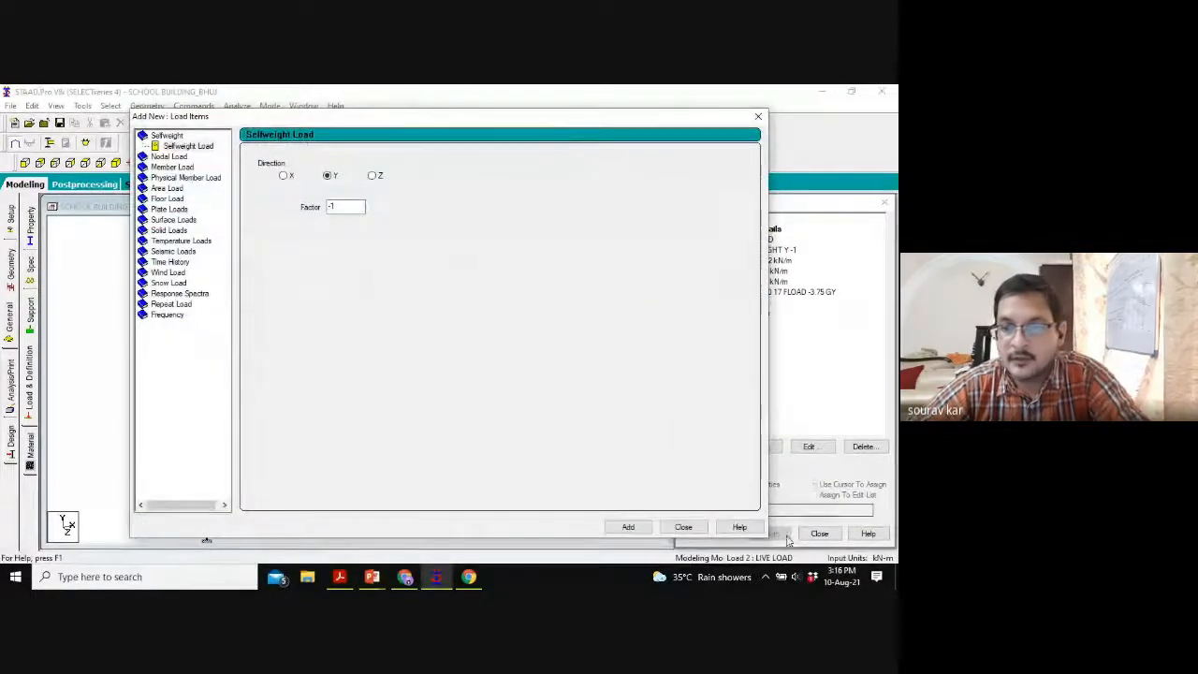
pyautogui.click(683, 527)
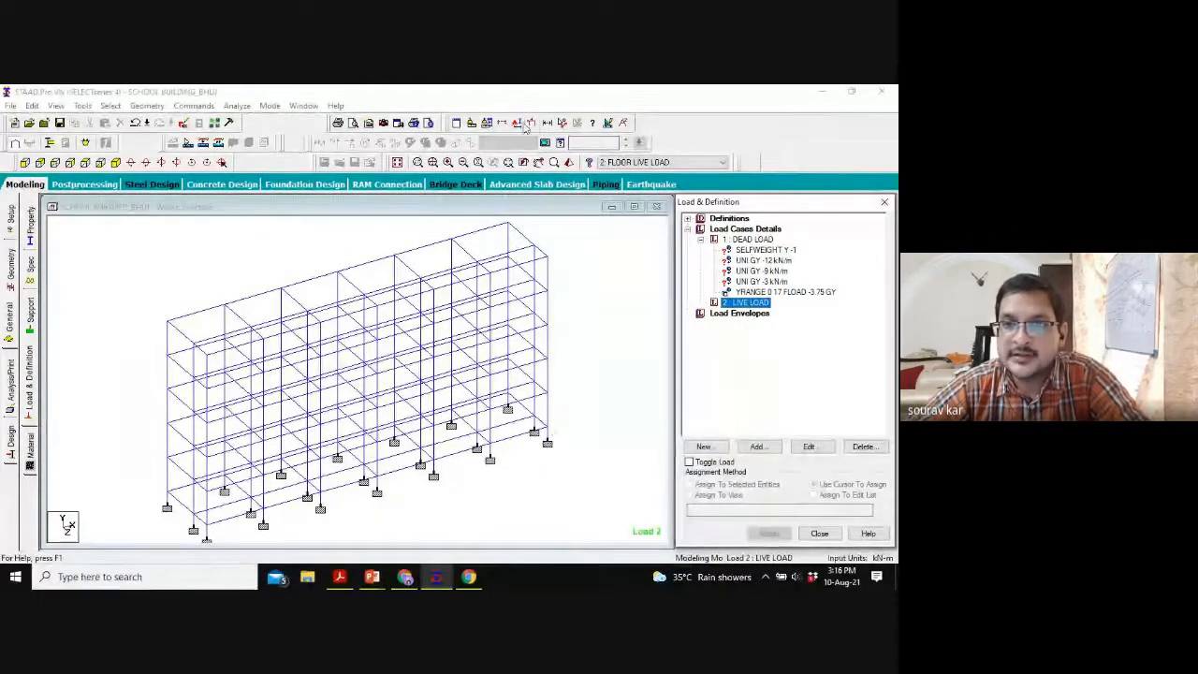
# Step: Measure the end column line's height from the lowest beam level to the level below the roof, and check it in front elevation
pyautogui.click(560, 125)
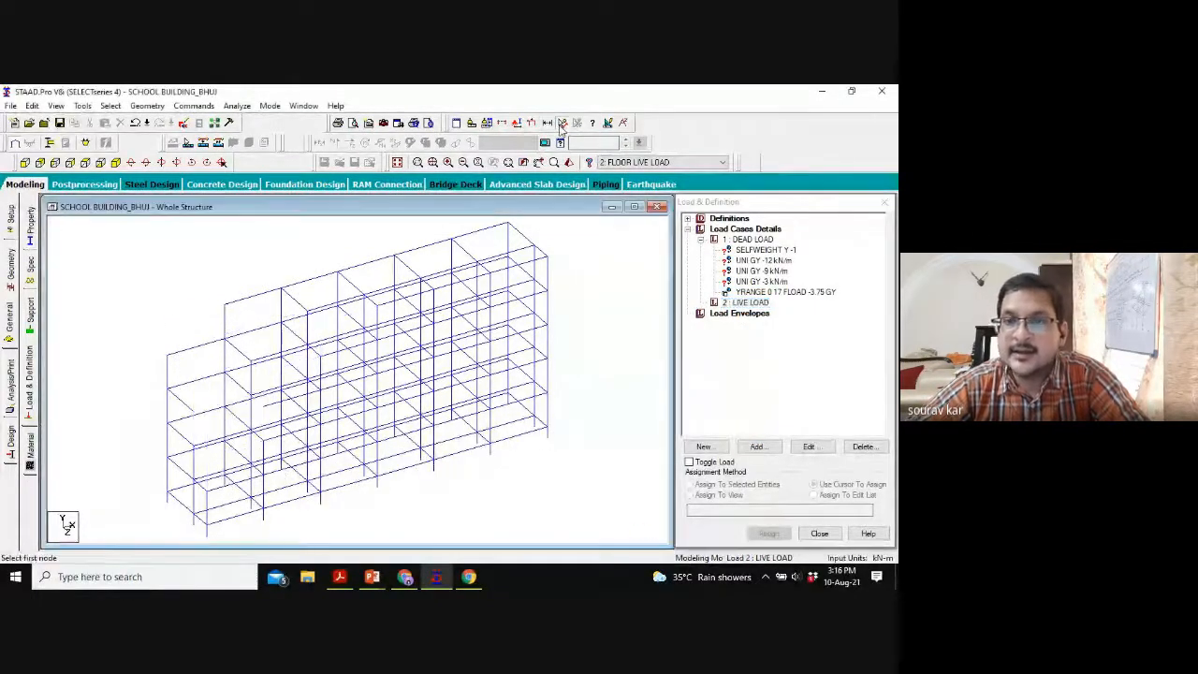
pyautogui.click(545, 421)
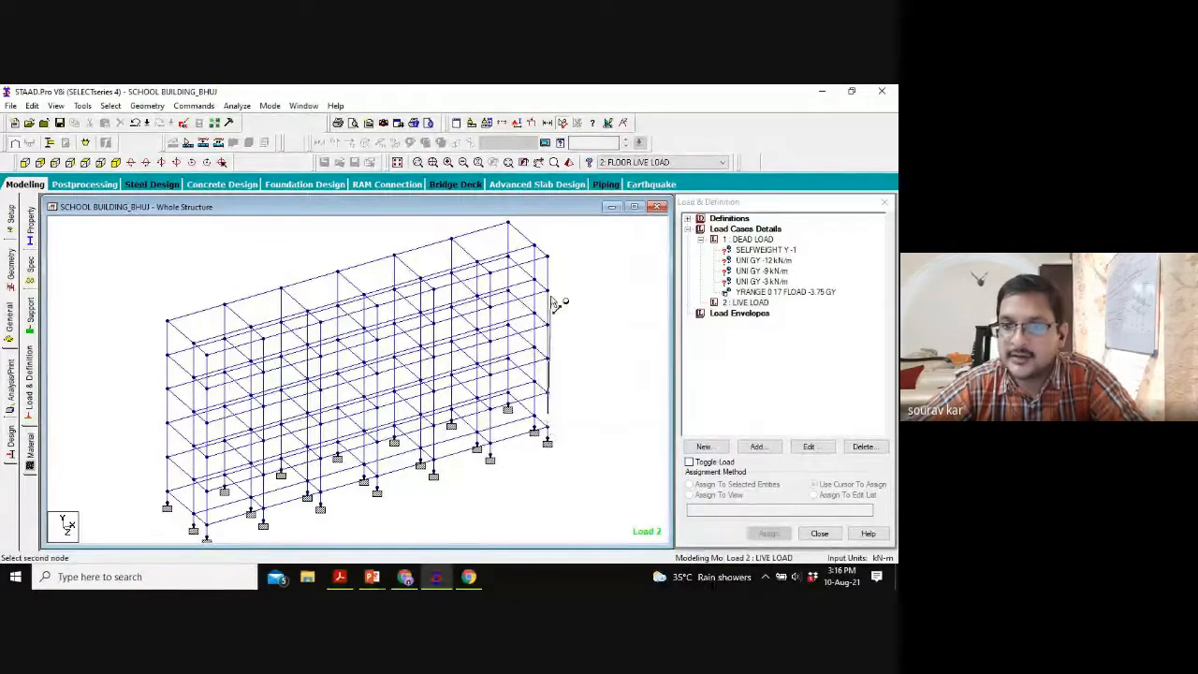
pyautogui.click(550, 294)
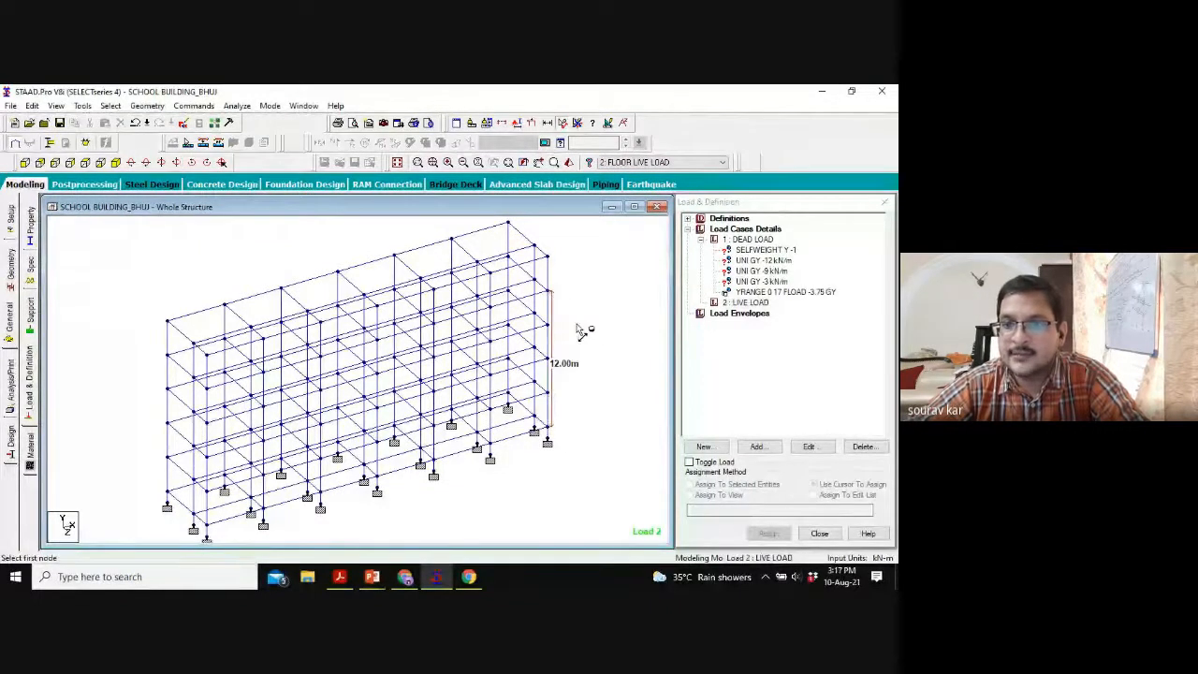
pyautogui.click(24, 162)
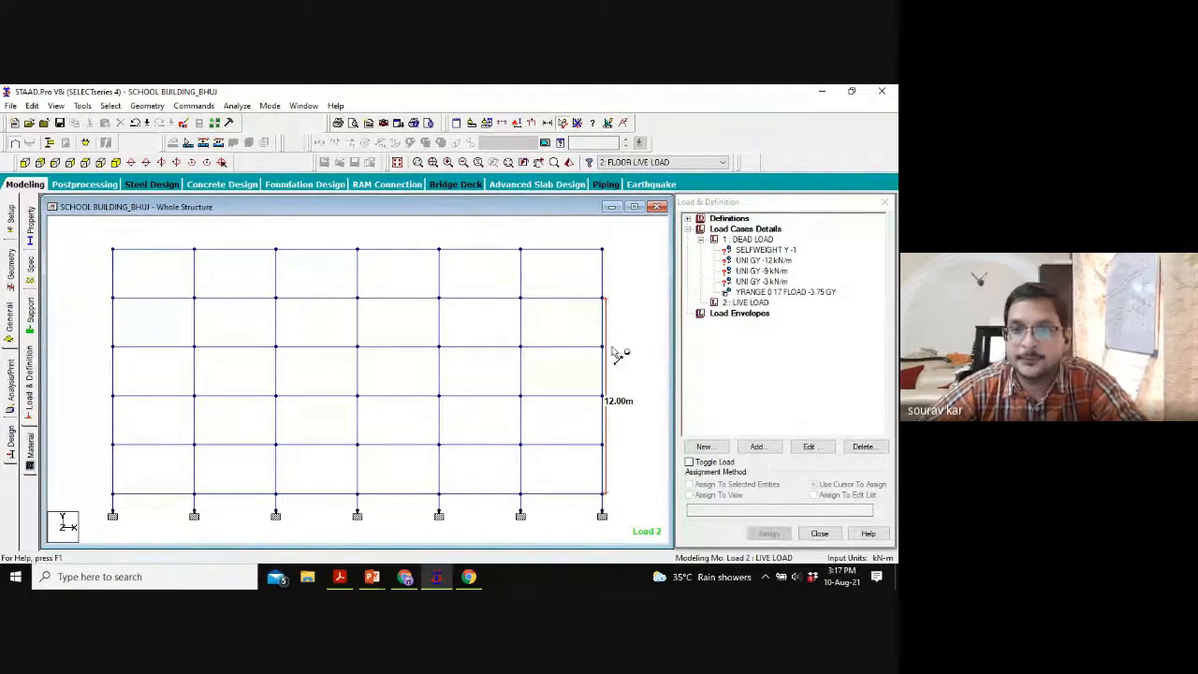
pyautogui.click(115, 162)
# Step: Add a floor load of -5 kN/m2 in Global Y over the Y range 0 to 12 m to the LIVE LOAD case
pyautogui.click(753, 303)
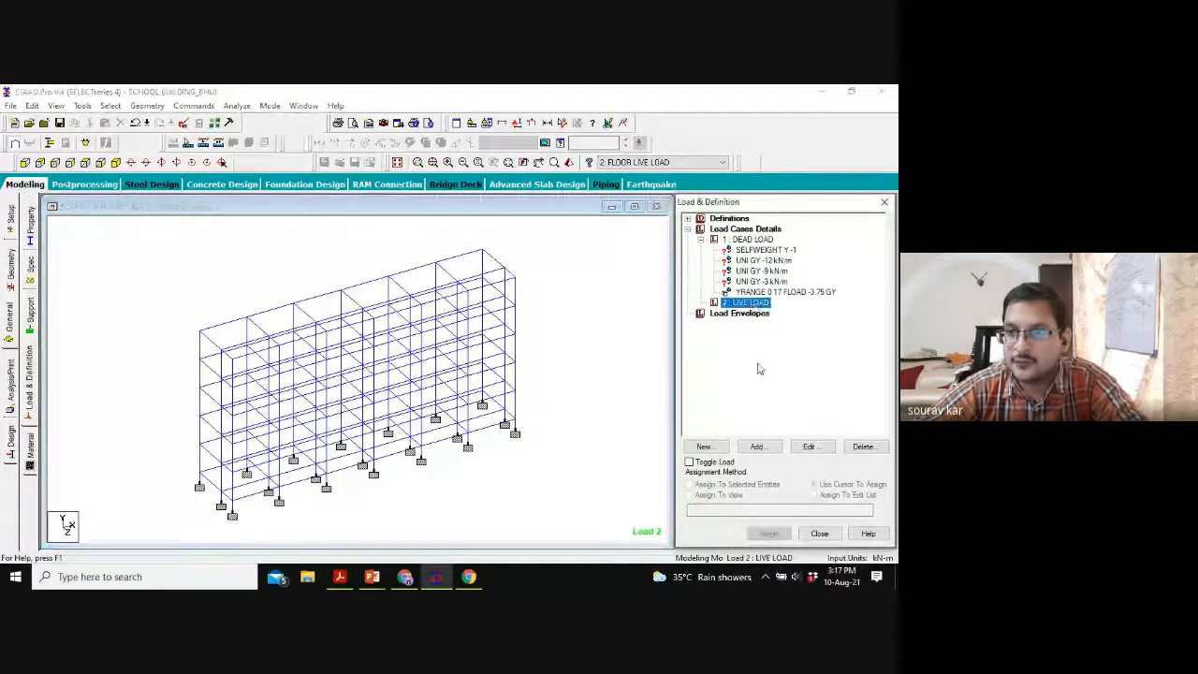
pyautogui.click(757, 447)
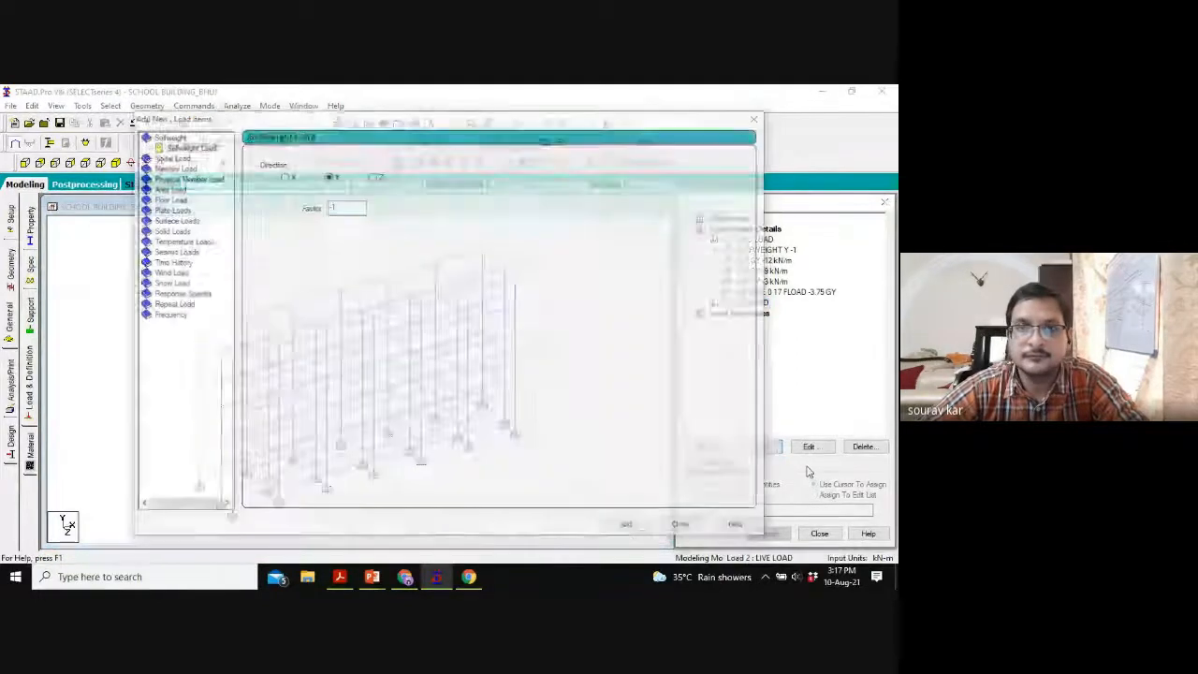
pyautogui.click(164, 199)
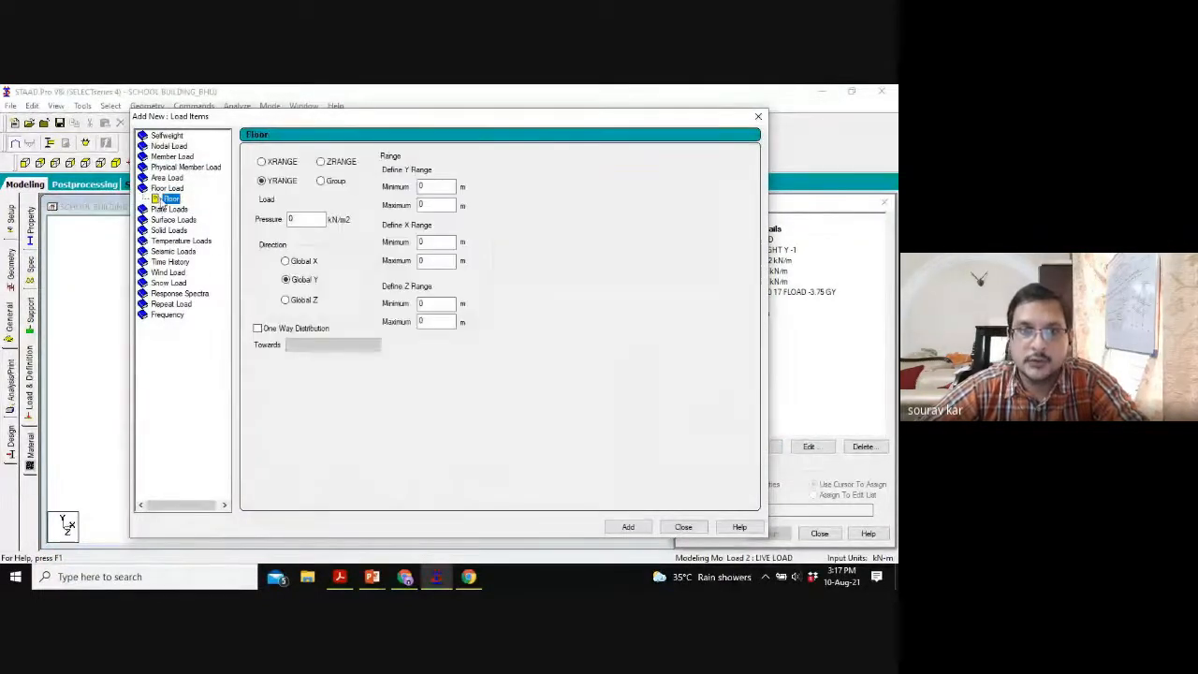
pyautogui.doubleClick(304, 219)
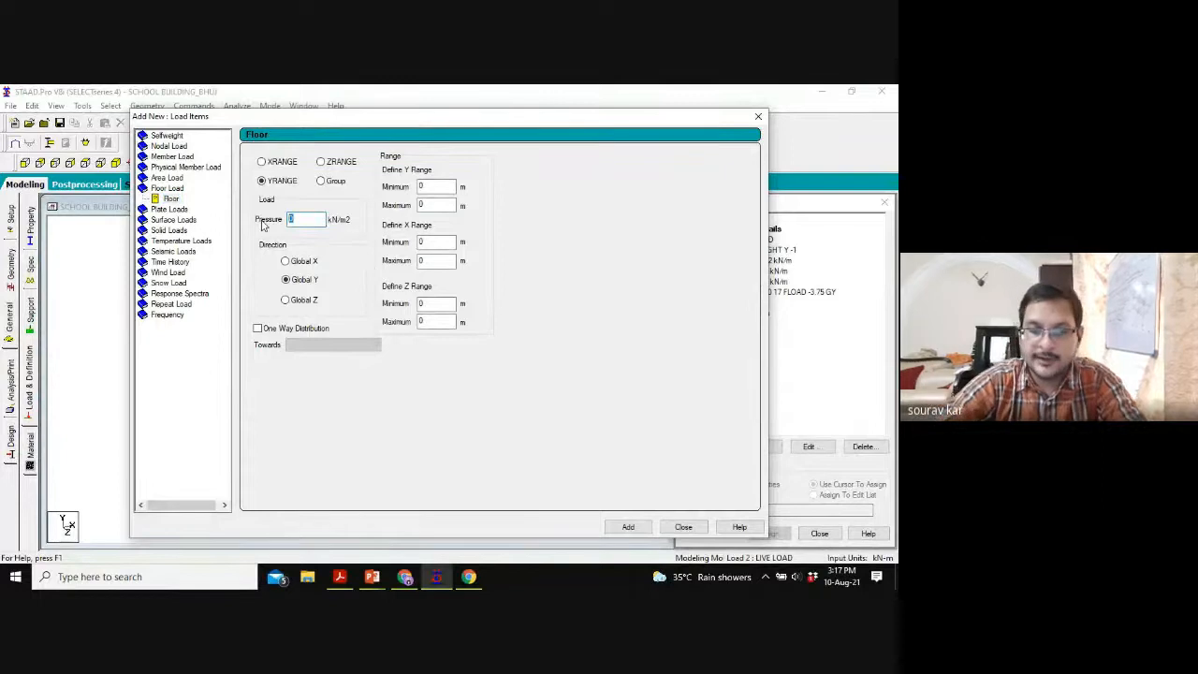
pyautogui.write('-5')
pyautogui.doubleClick(433, 185)
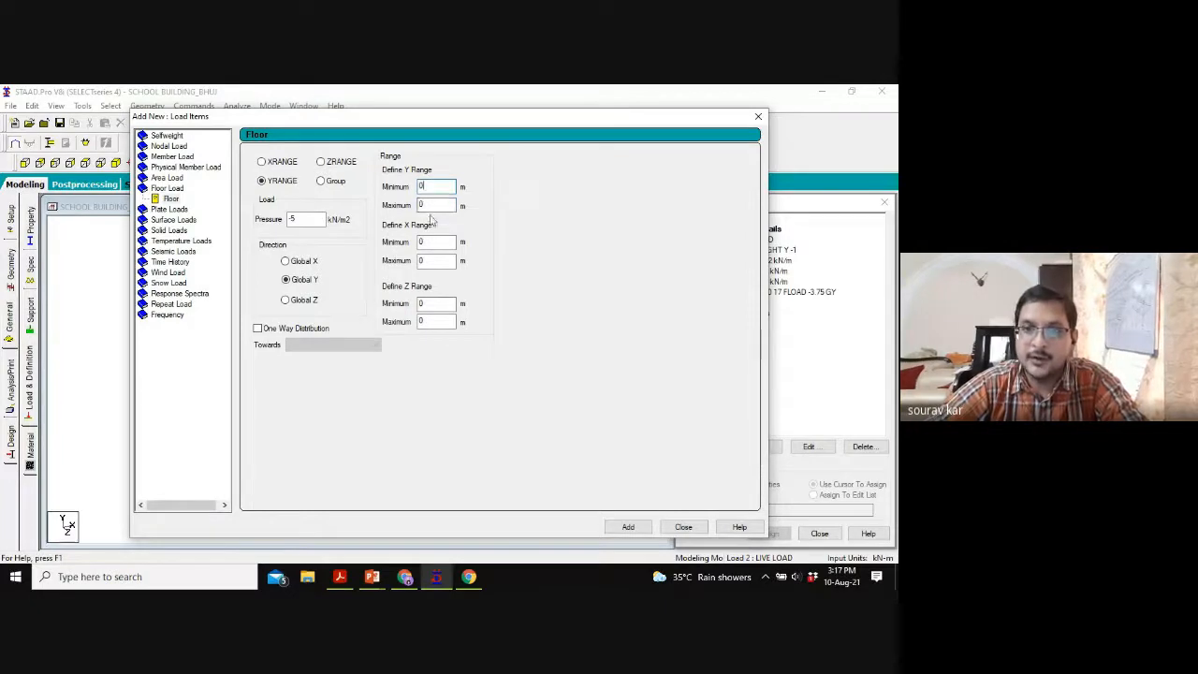
pyautogui.doubleClick(432, 204)
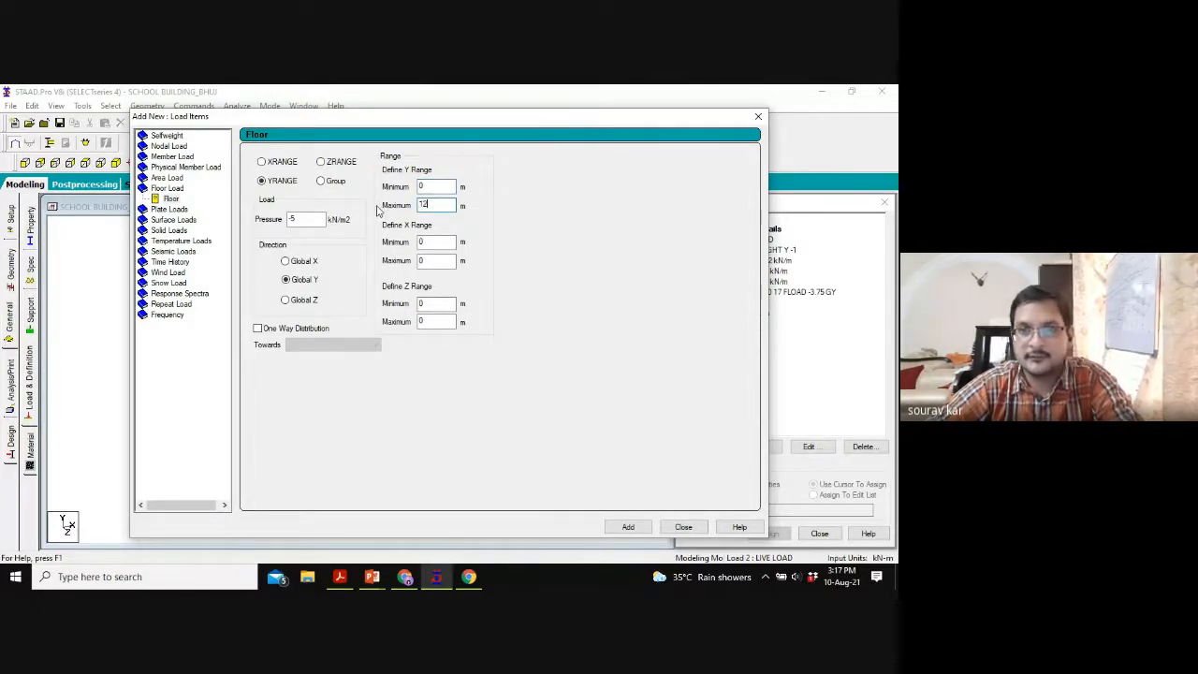
pyautogui.click(632, 529)
pyautogui.click(683, 530)
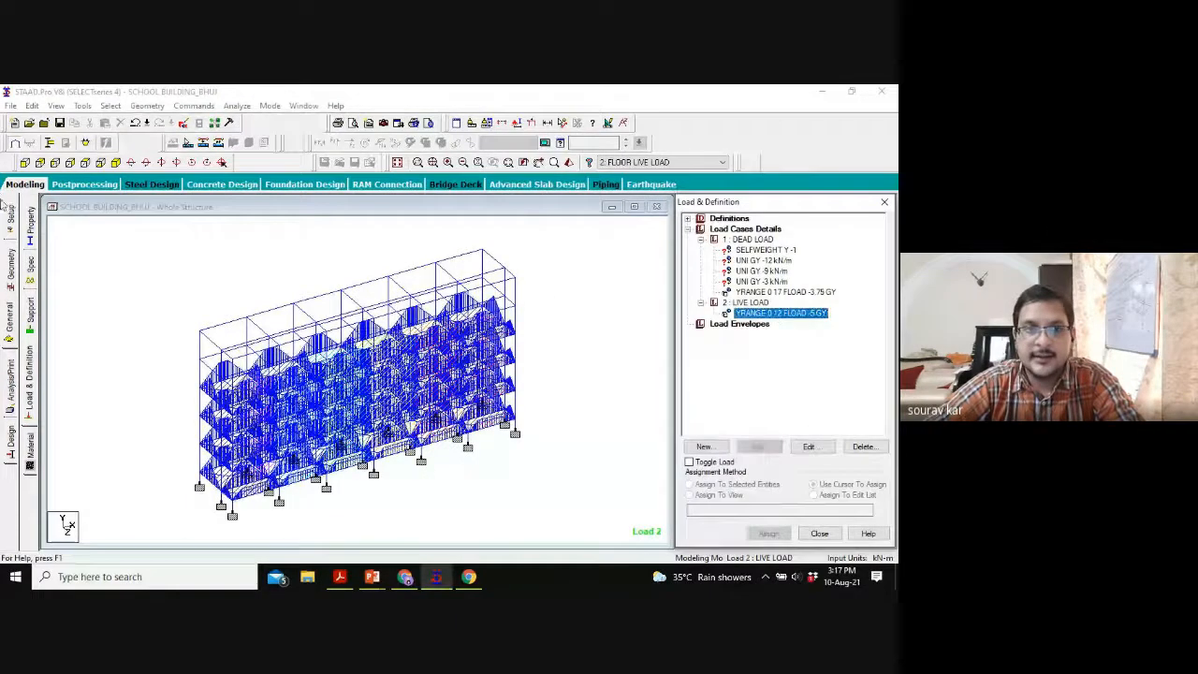
# Step: Check the live floor load in front elevation and measure the height from the lowest beam level to the level below the roof
pyautogui.click(28, 163)
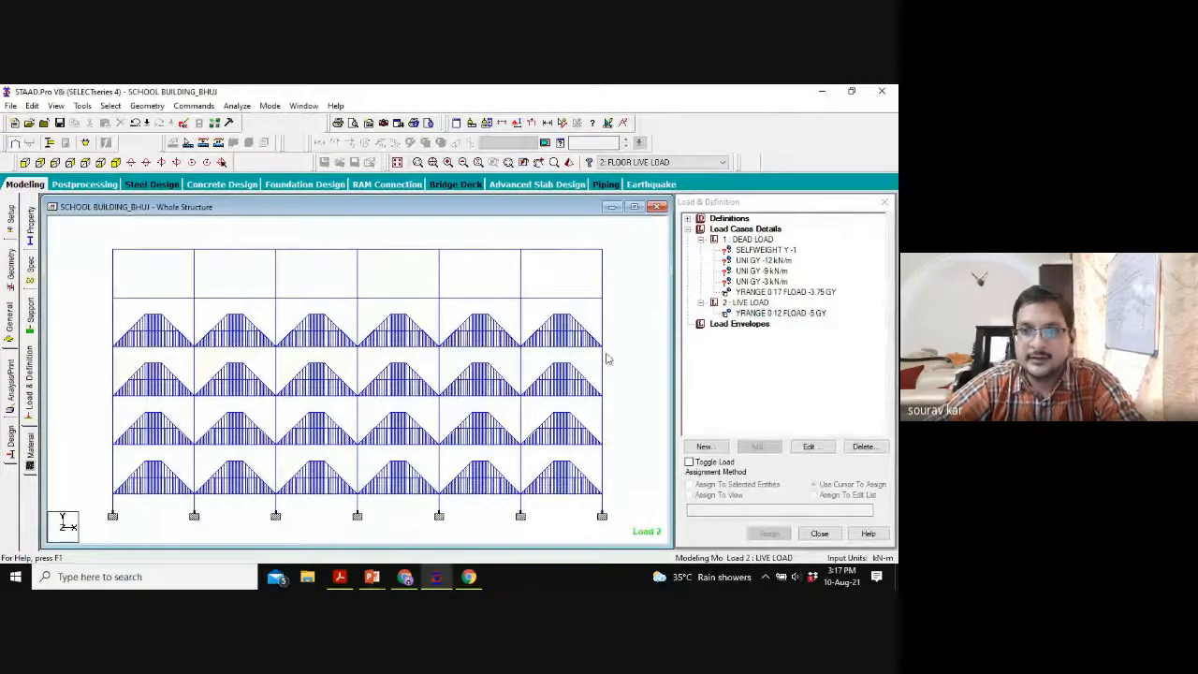
pyautogui.click(562, 124)
pyautogui.click(602, 493)
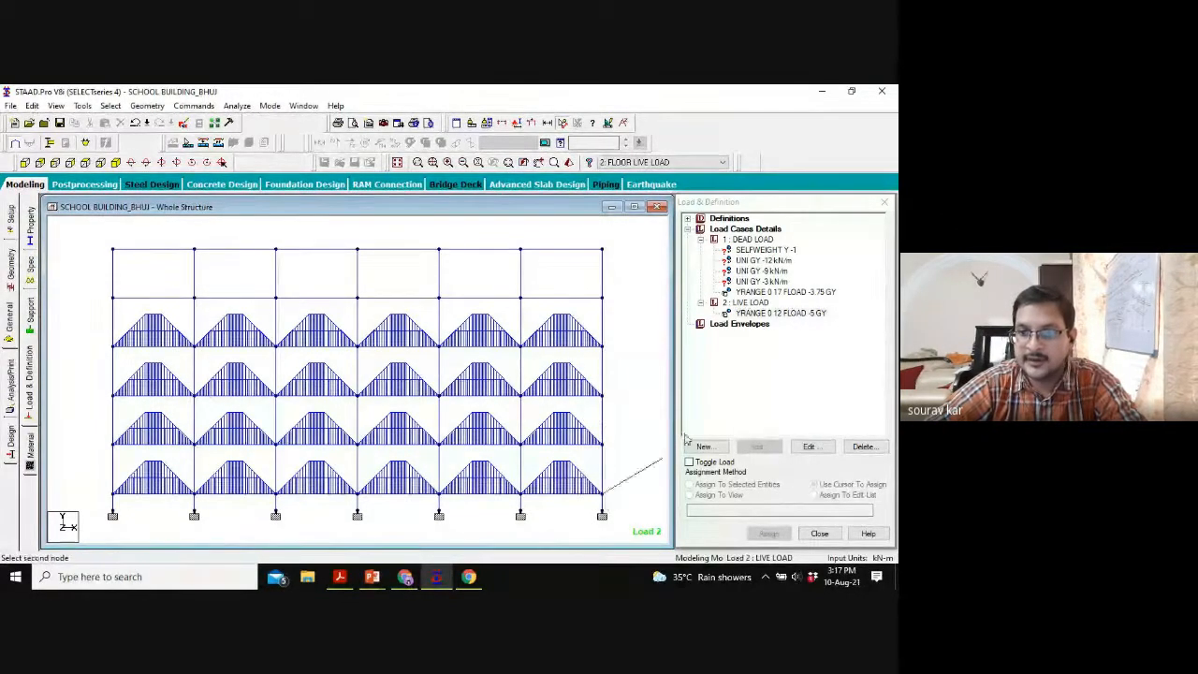
pyautogui.click(602, 300)
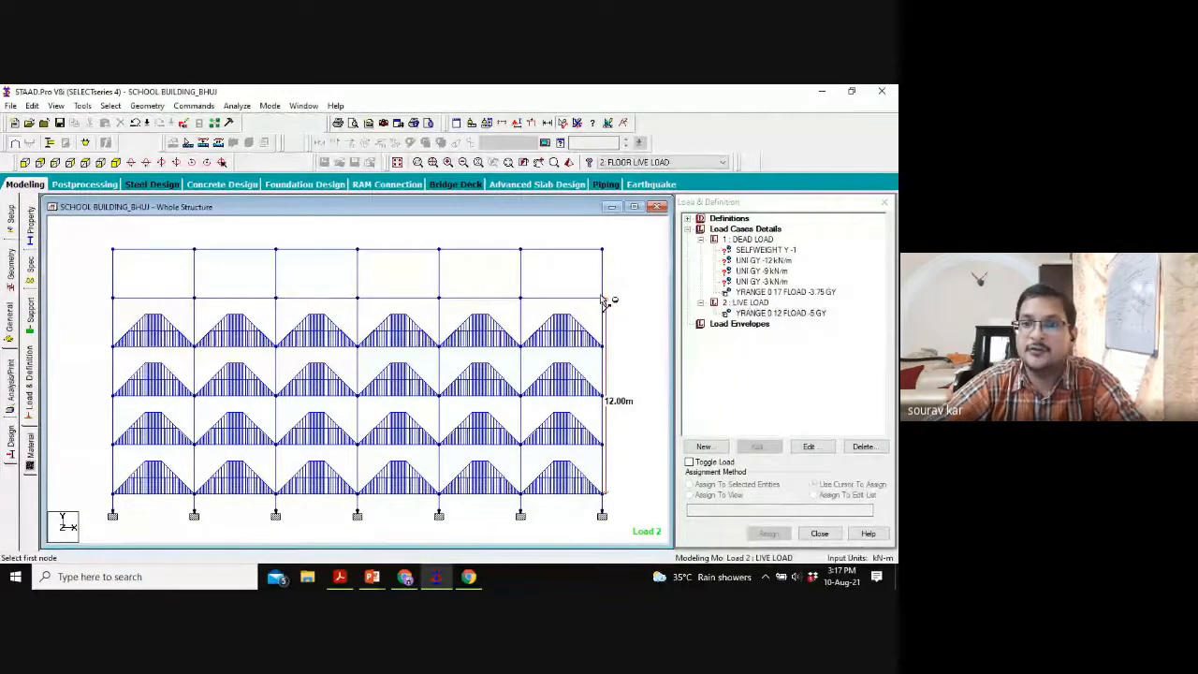
# Step: Set the live floor load's maximum Y range to 13 m and let auto save store the model file
pyautogui.click(786, 315)
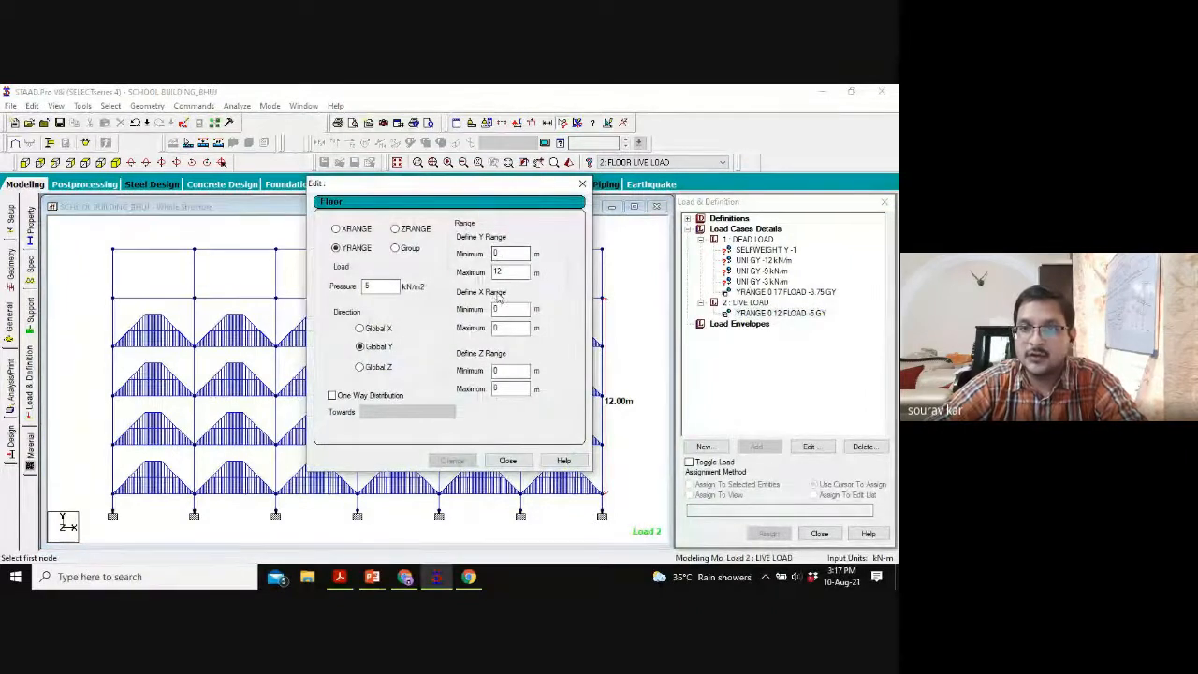
pyautogui.moveTo(506, 274); pyautogui.dragTo(453, 277)
pyautogui.write('13')
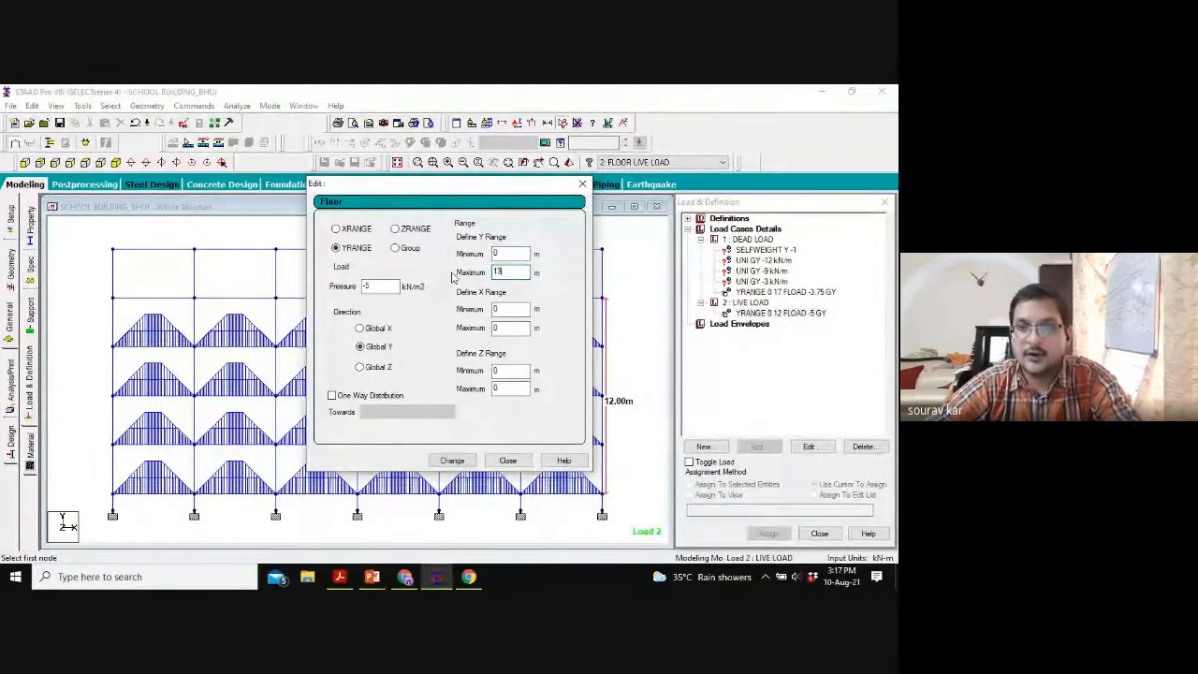
pyautogui.click(451, 461)
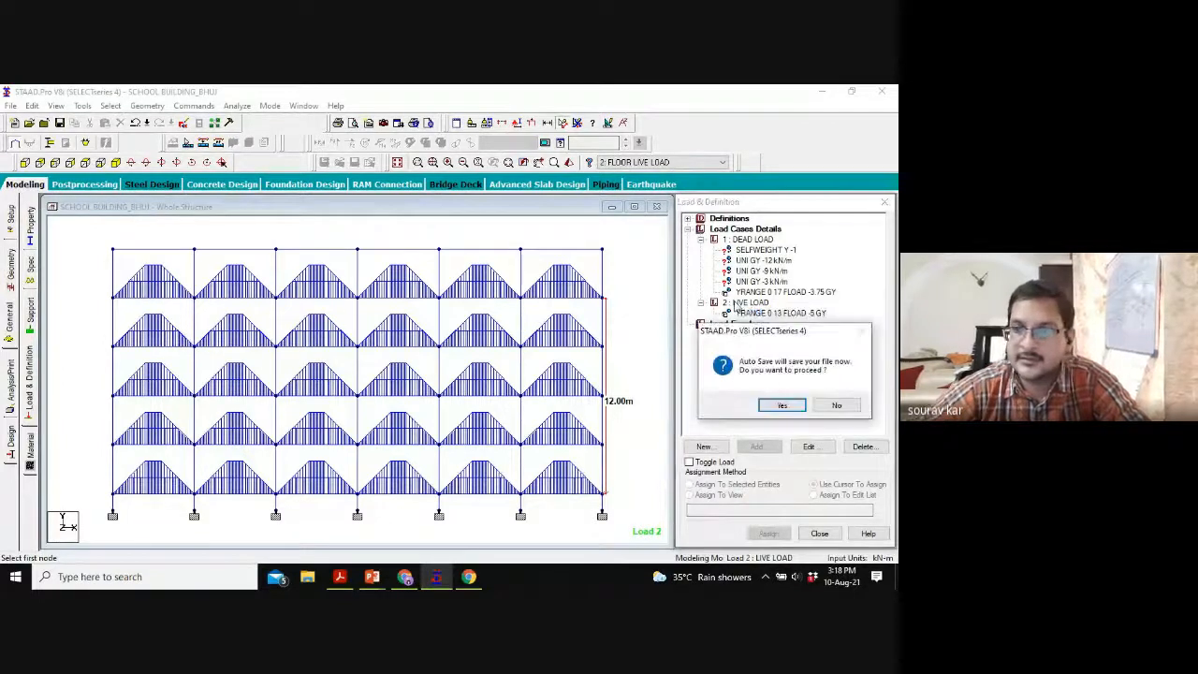
pyautogui.click(782, 405)
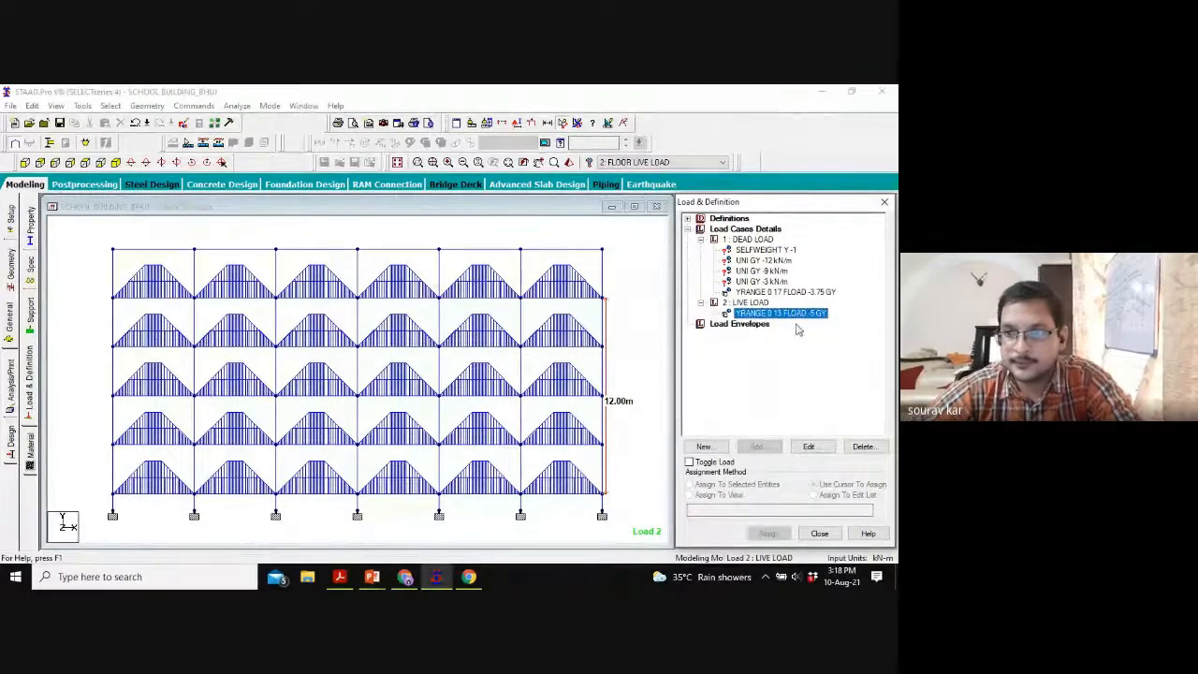
# Step: Extend the live floor load's maximum Y range to 16 m and examine the distribution in isometric and front views
pyautogui.doubleClick(784, 313)
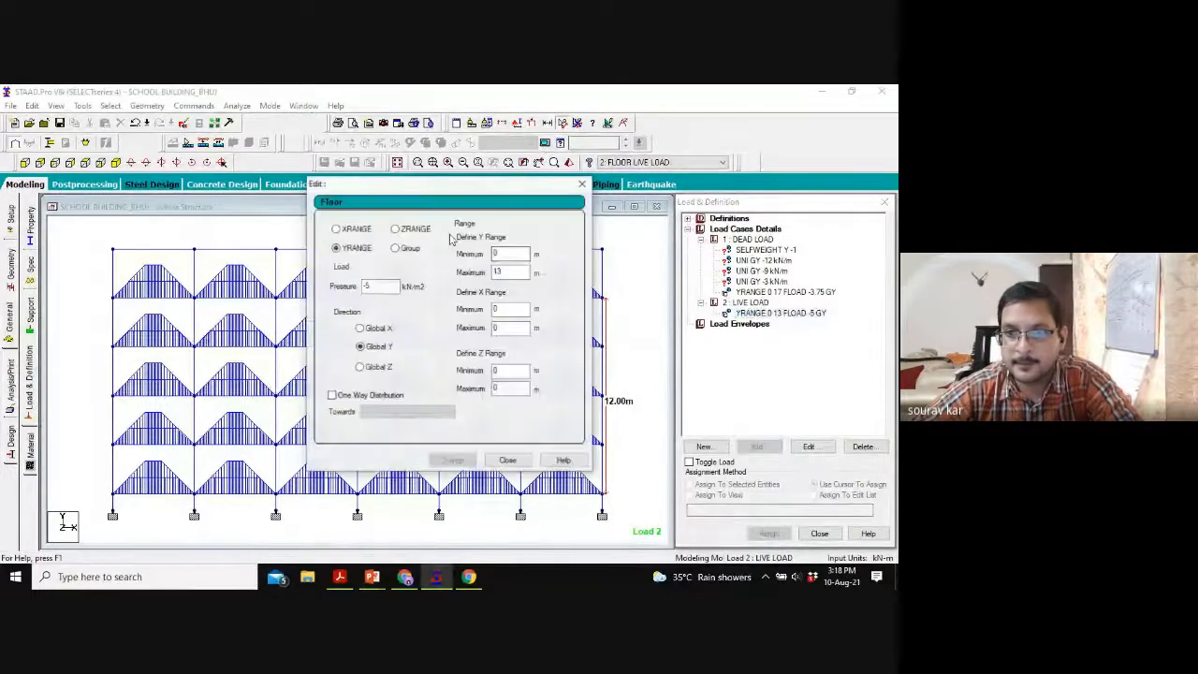
pyautogui.doubleClick(497, 271)
pyautogui.write('16')
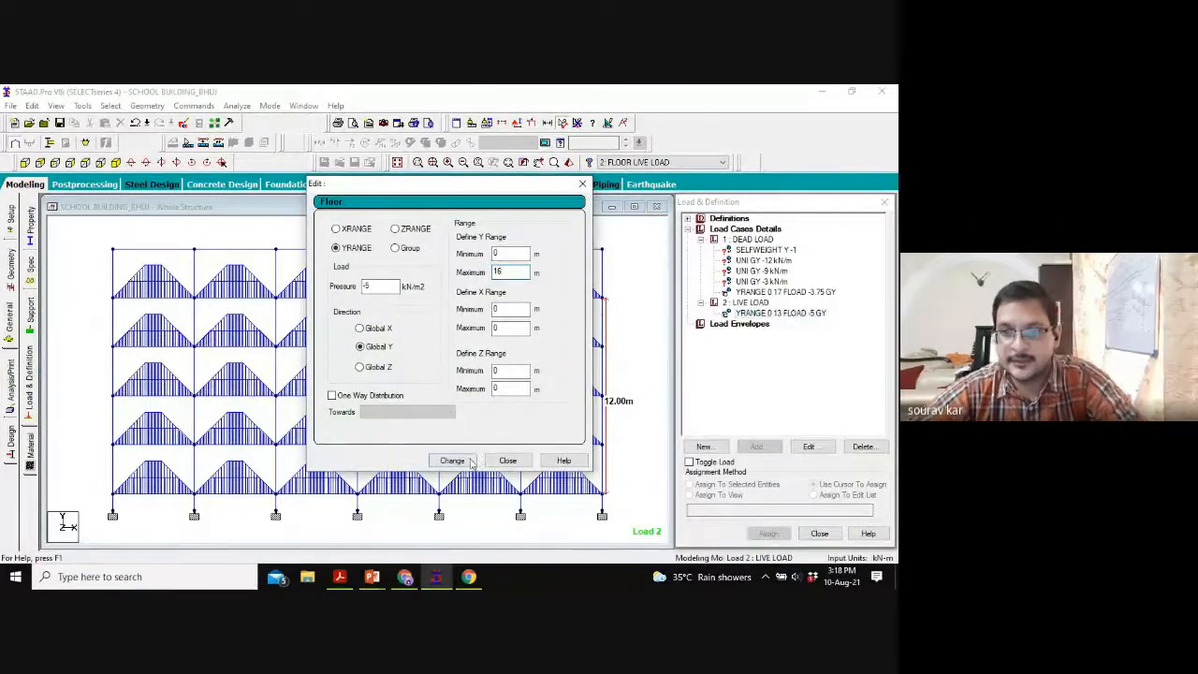
pyautogui.click(456, 459)
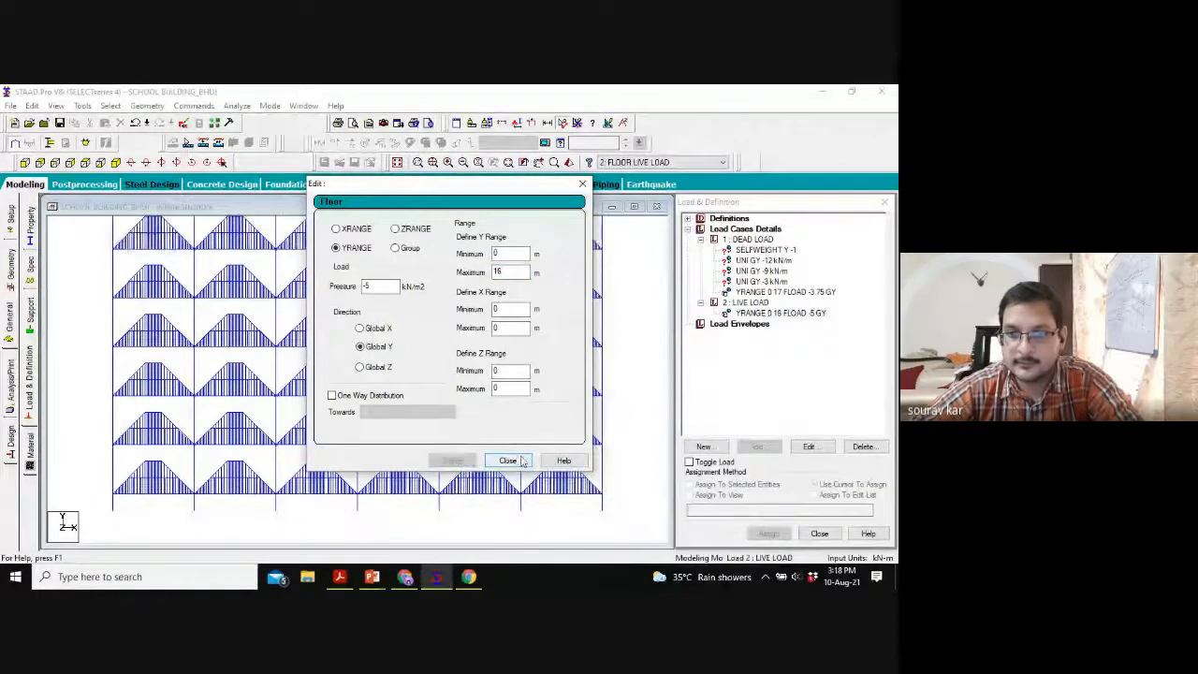
pyautogui.click(507, 459)
pyautogui.scroll(-4, 582, 485)
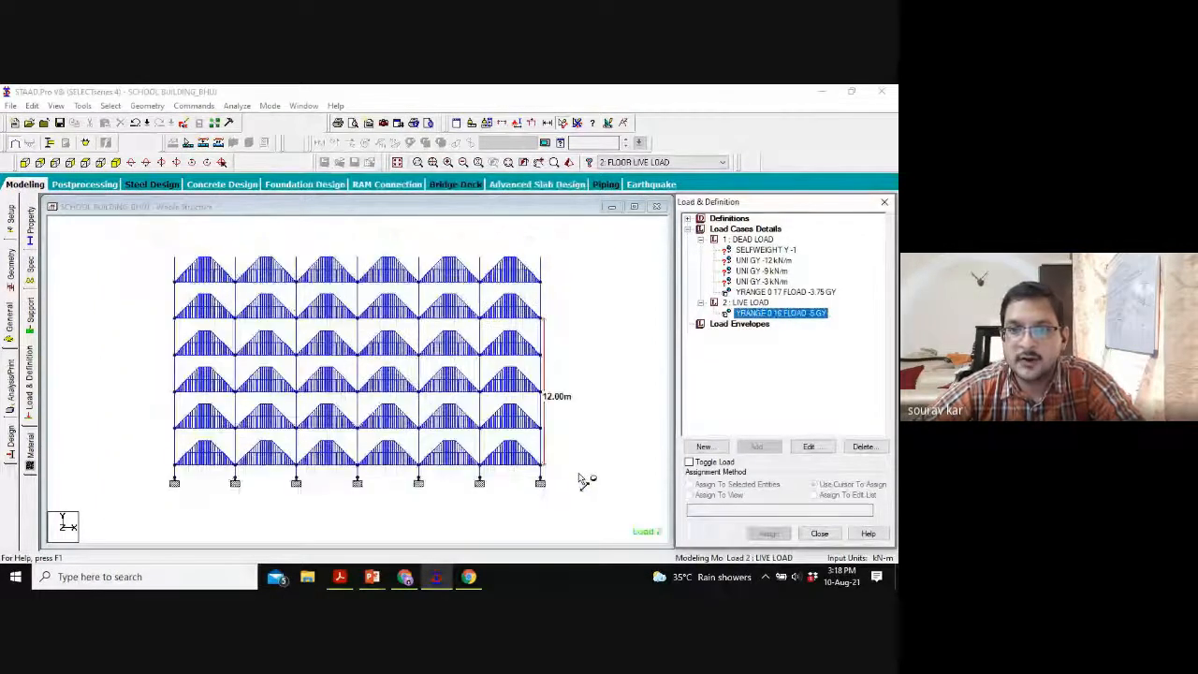
pyautogui.click(113, 163)
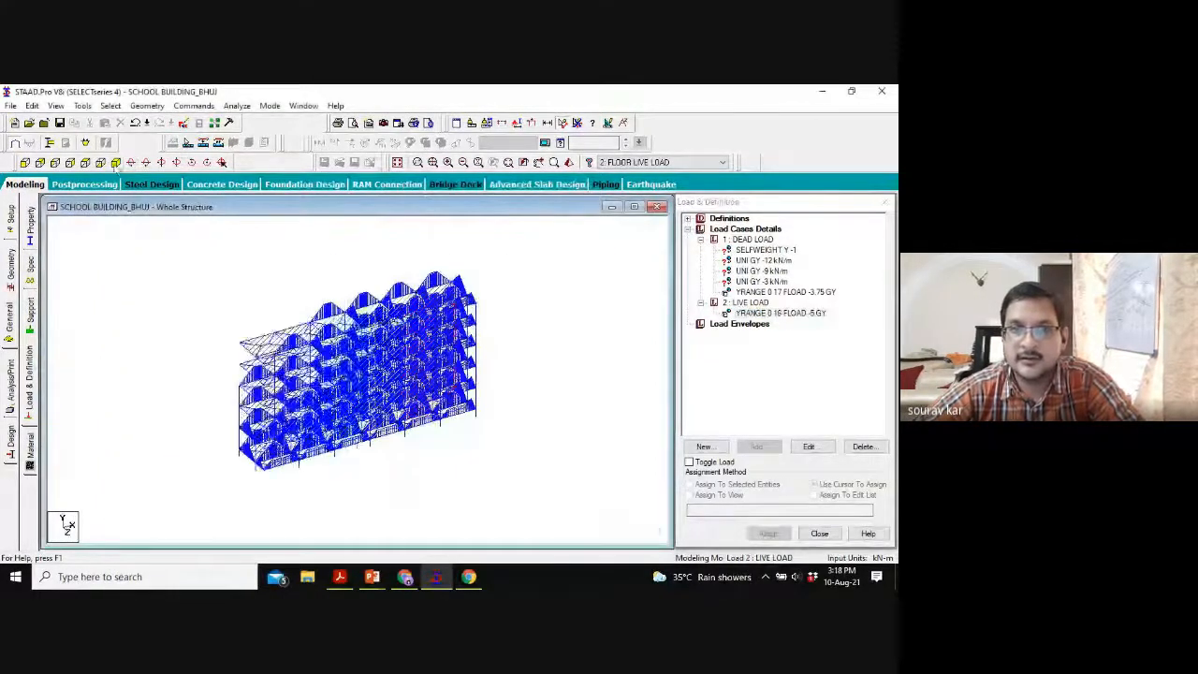
pyautogui.click(26, 164)
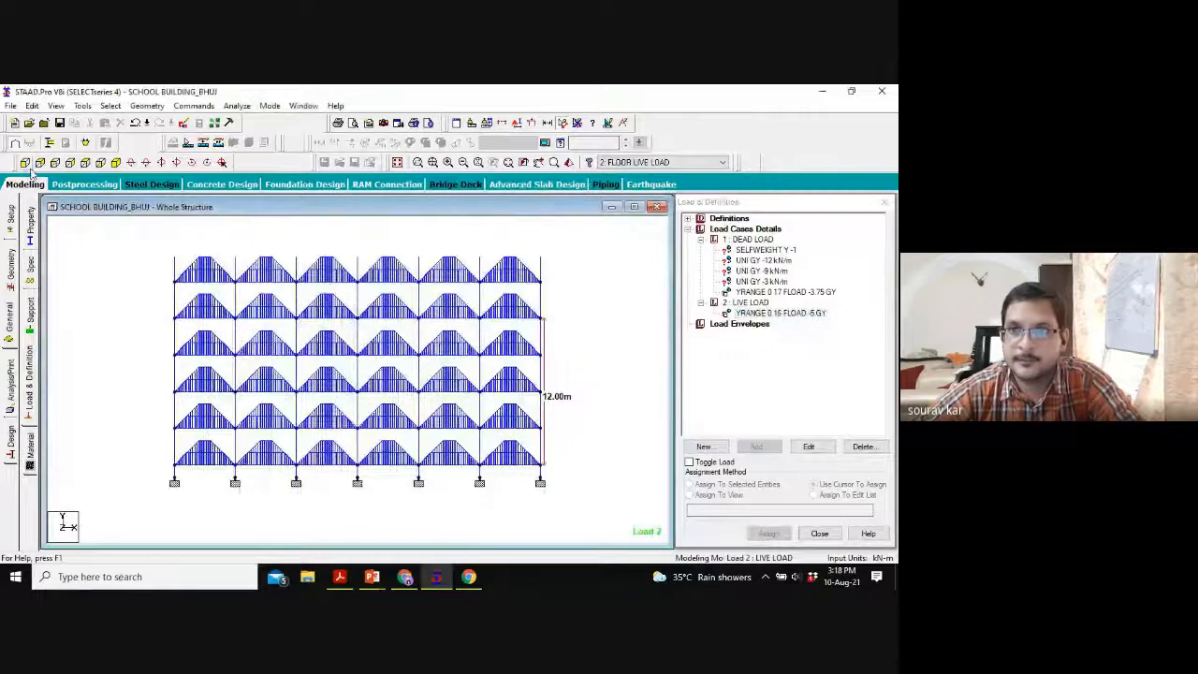
# Step: Restore the live floor load's maximum Y range to 13 m
pyautogui.doubleClick(777, 313)
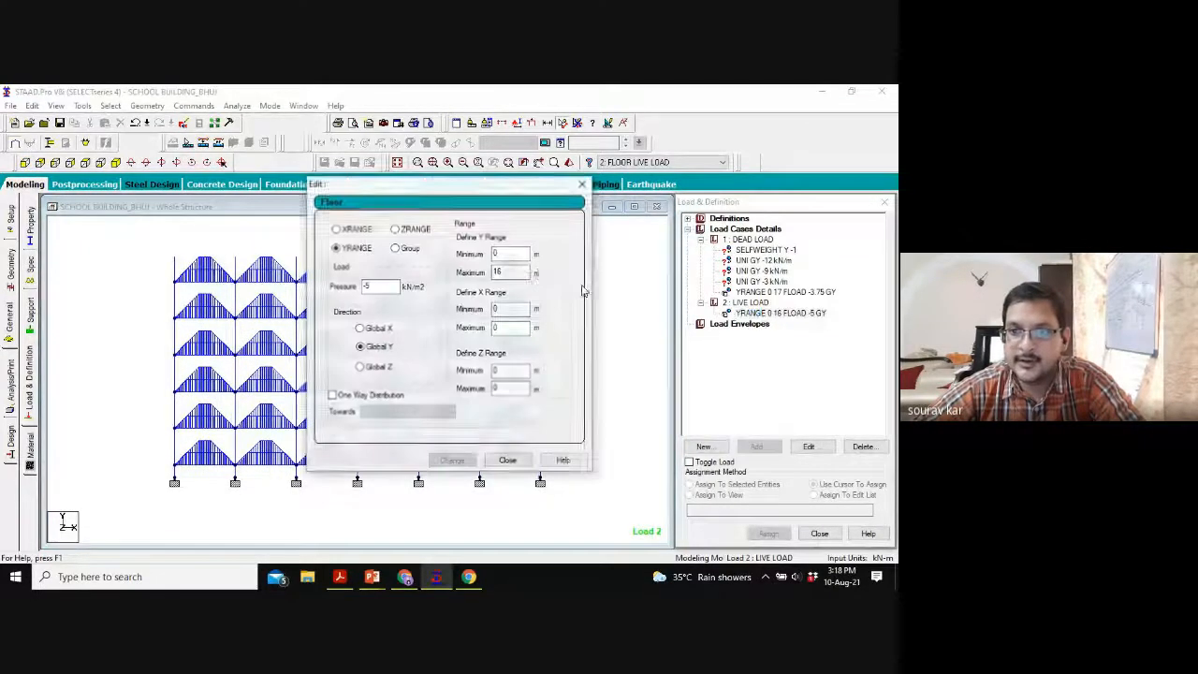
pyautogui.doubleClick(511, 273)
pyautogui.write('13')
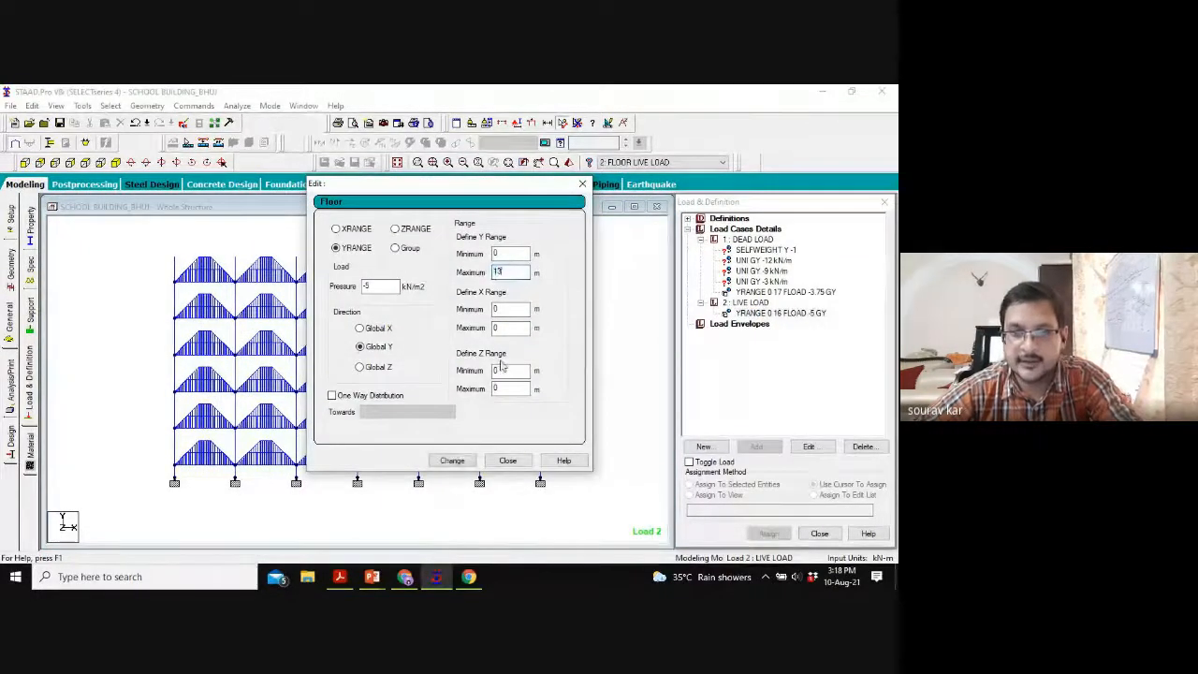
pyautogui.click(453, 460)
pyautogui.click(507, 460)
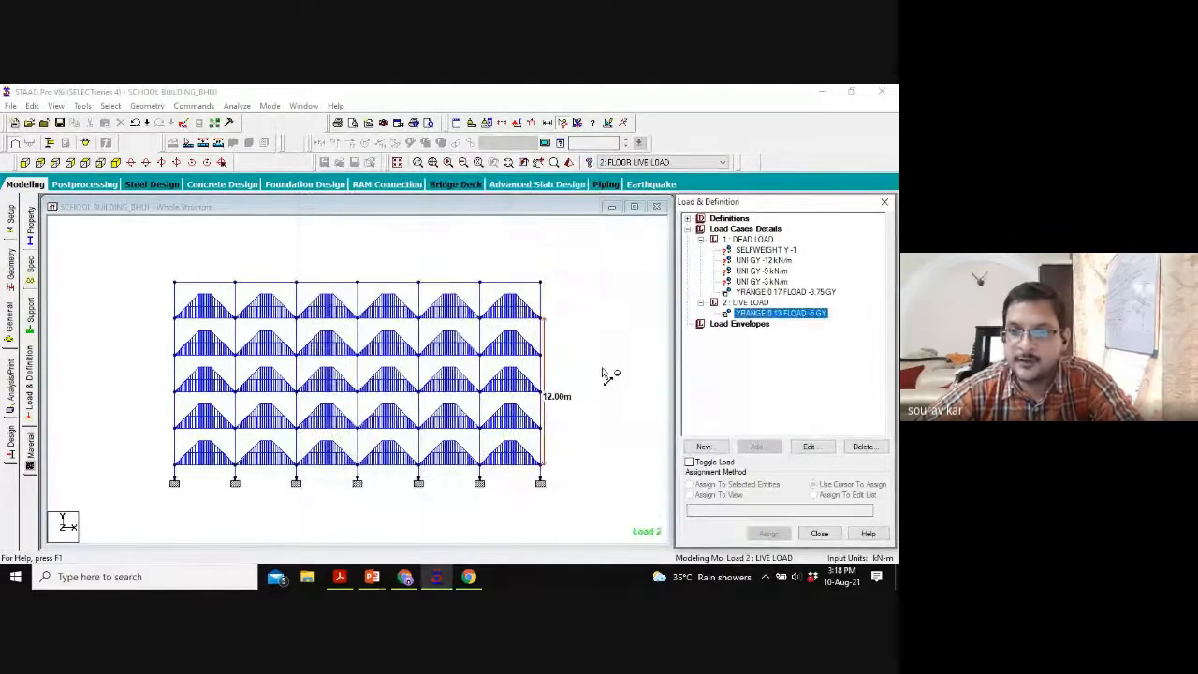
# Step: Add a Global Y floor load of -1.5 kN/m2 with a Y range from 13 to 17 m to the live load case
pyautogui.click(753, 302)
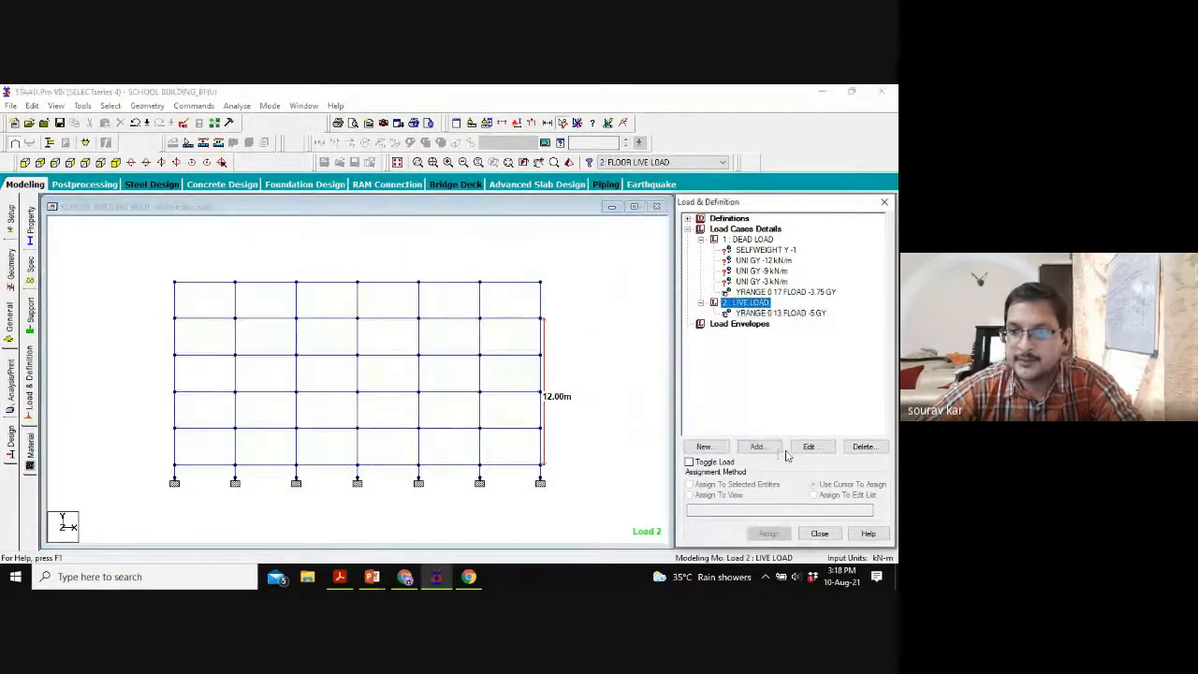
pyautogui.click(776, 450)
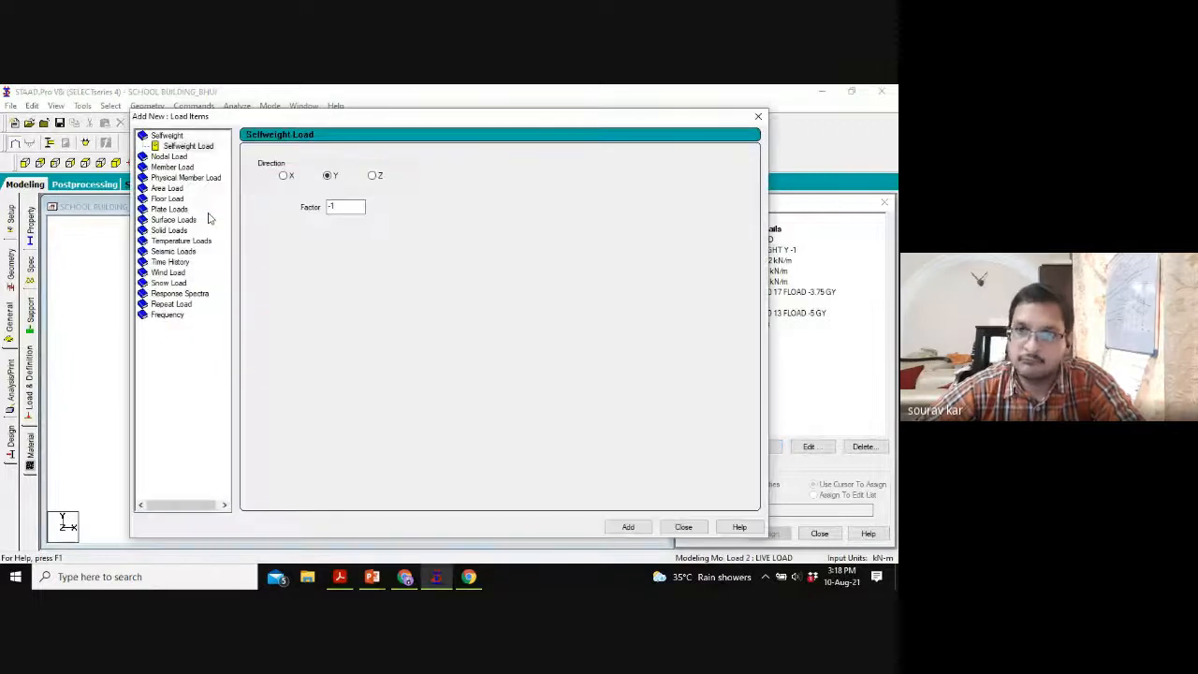
pyautogui.click(161, 200)
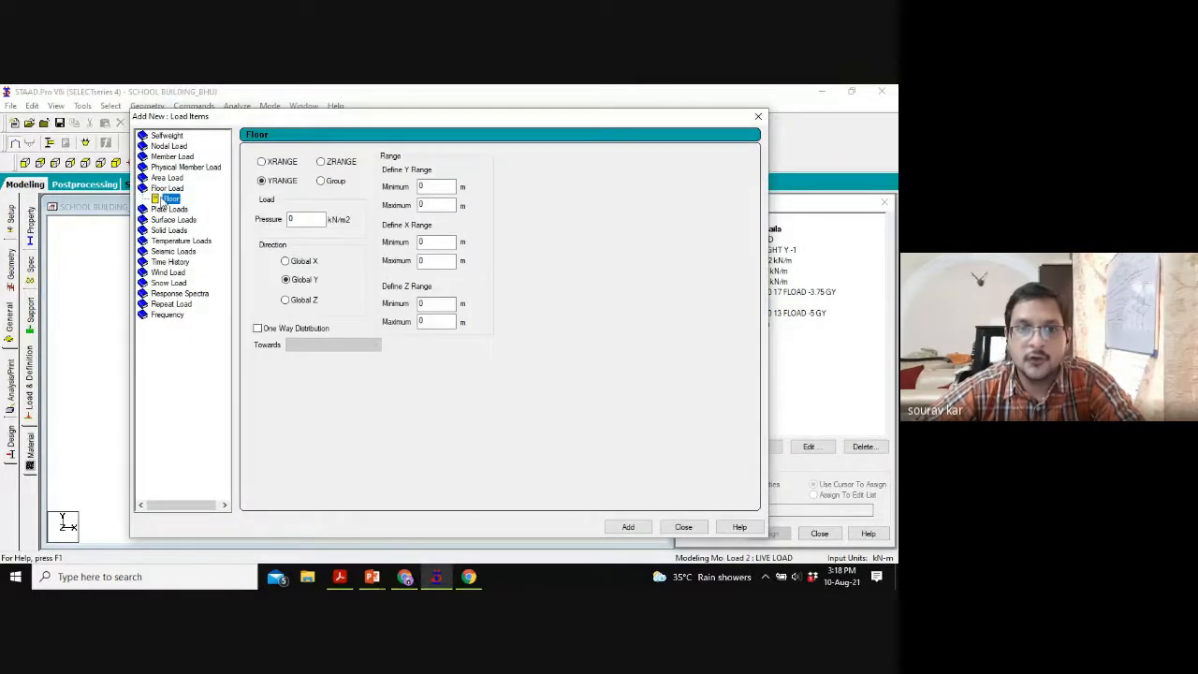
pyautogui.doubleClick(293, 220)
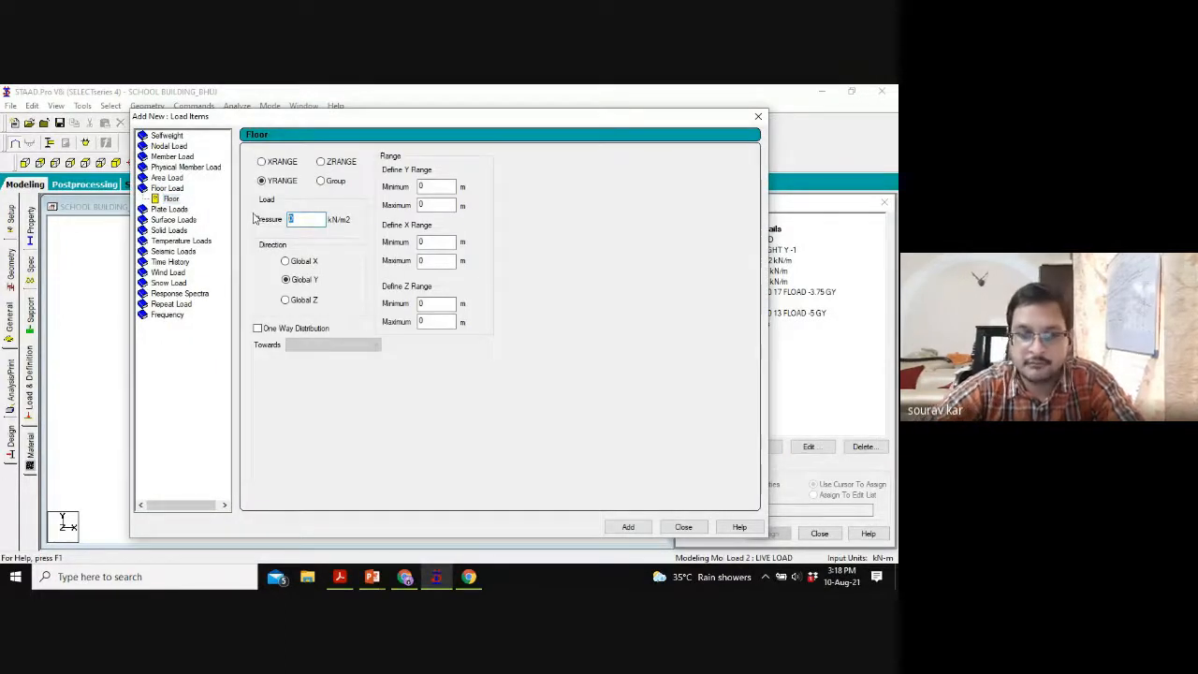
pyautogui.doubleClick(421, 187)
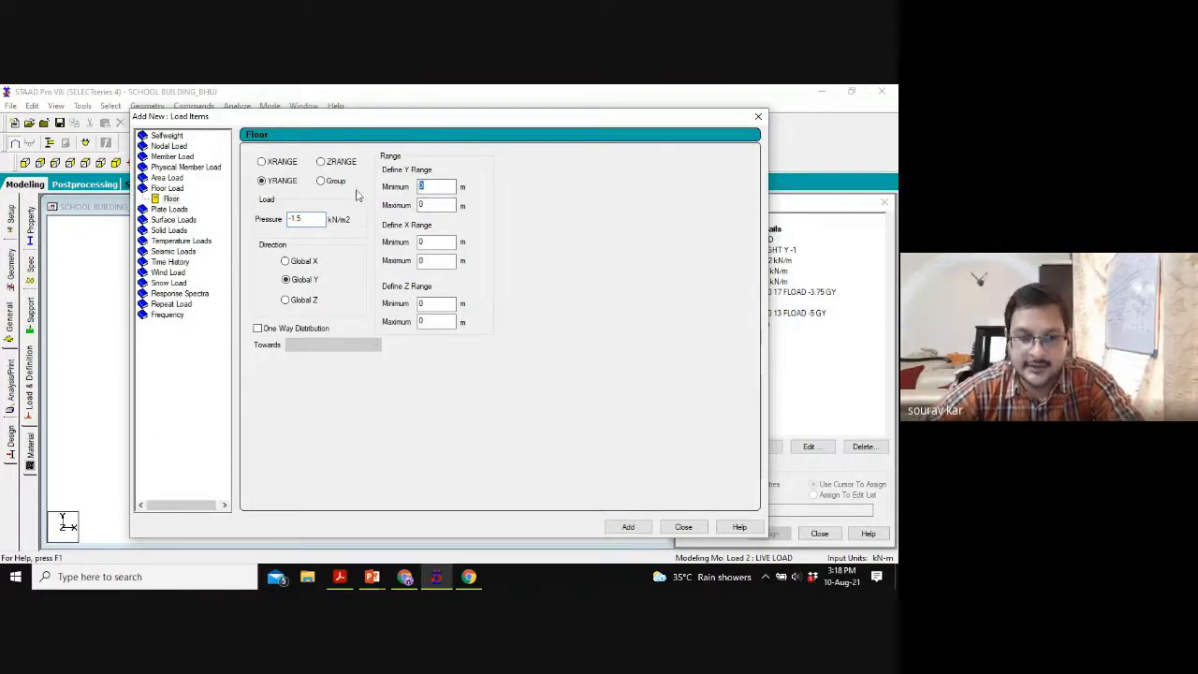
pyautogui.write('13')
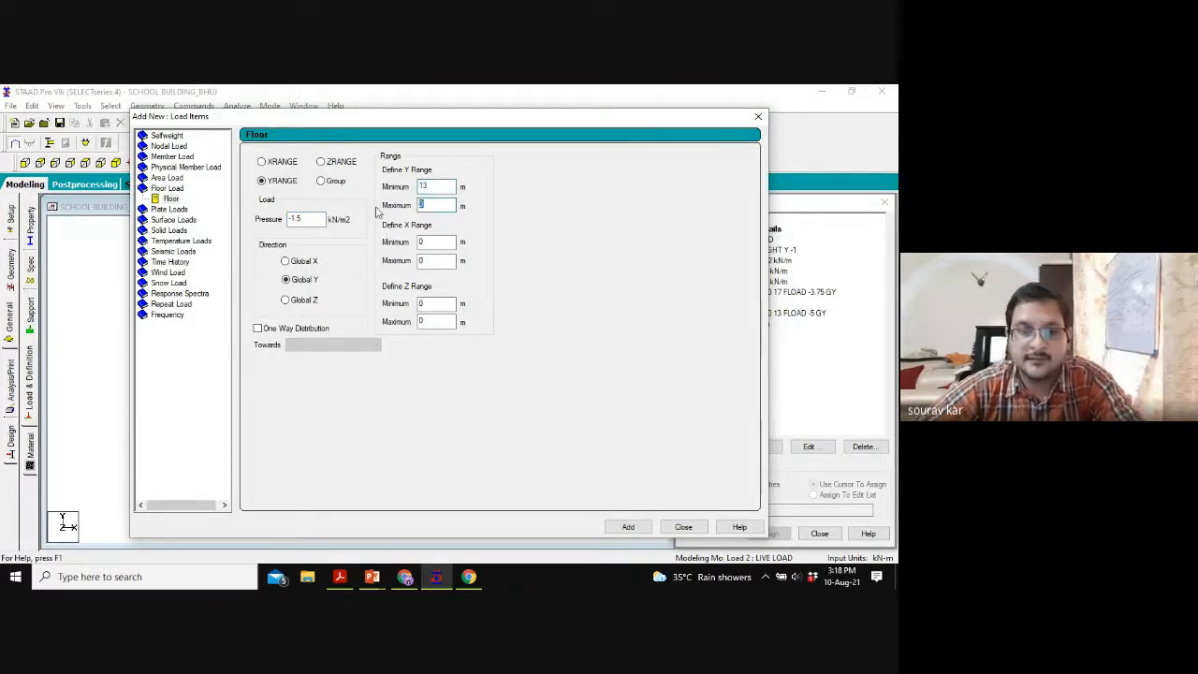
pyautogui.write('17')
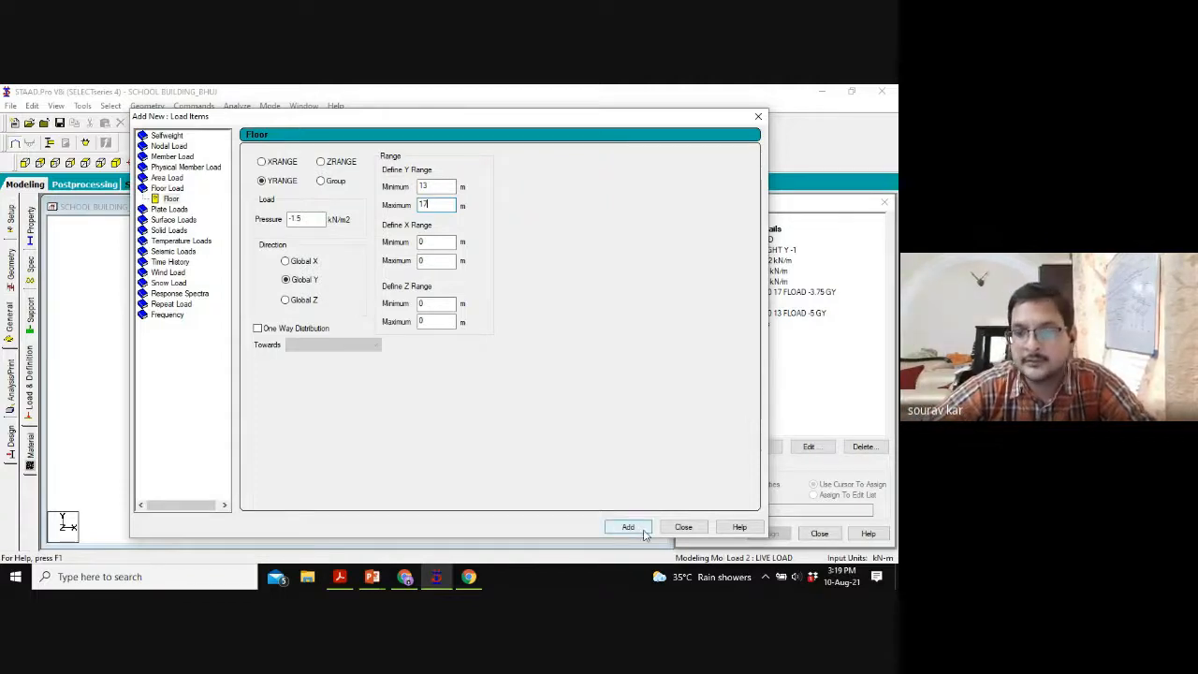
pyautogui.click(631, 527)
pyautogui.click(682, 527)
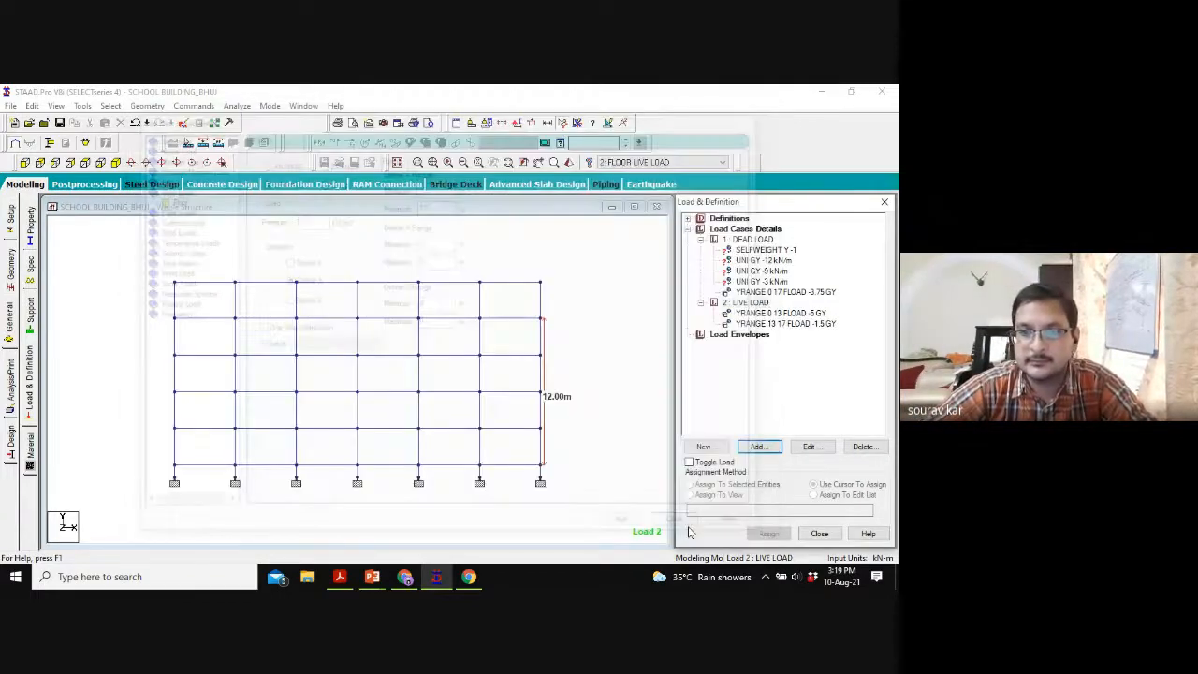
# Step: Set the -1.5 kN/m2 live floor load's minimum Y range to 15 m and check both live floor loads in front and isometric views
pyautogui.click(756, 323)
pyautogui.doubleClick(762, 325)
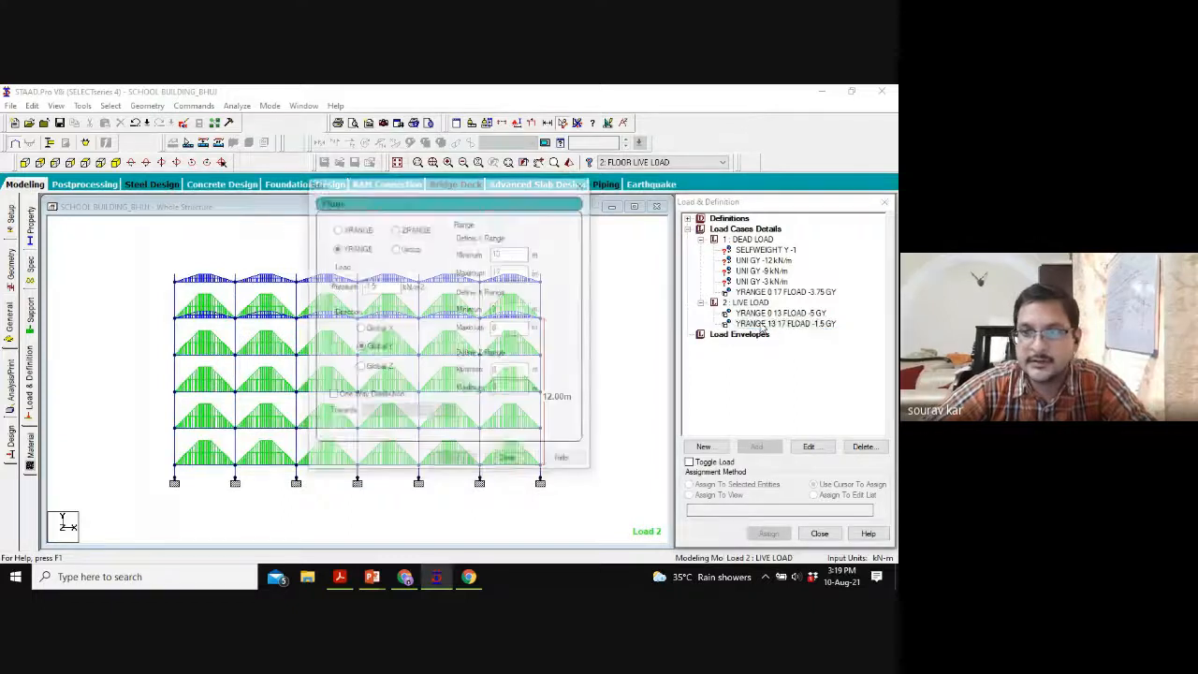
pyautogui.write('1')
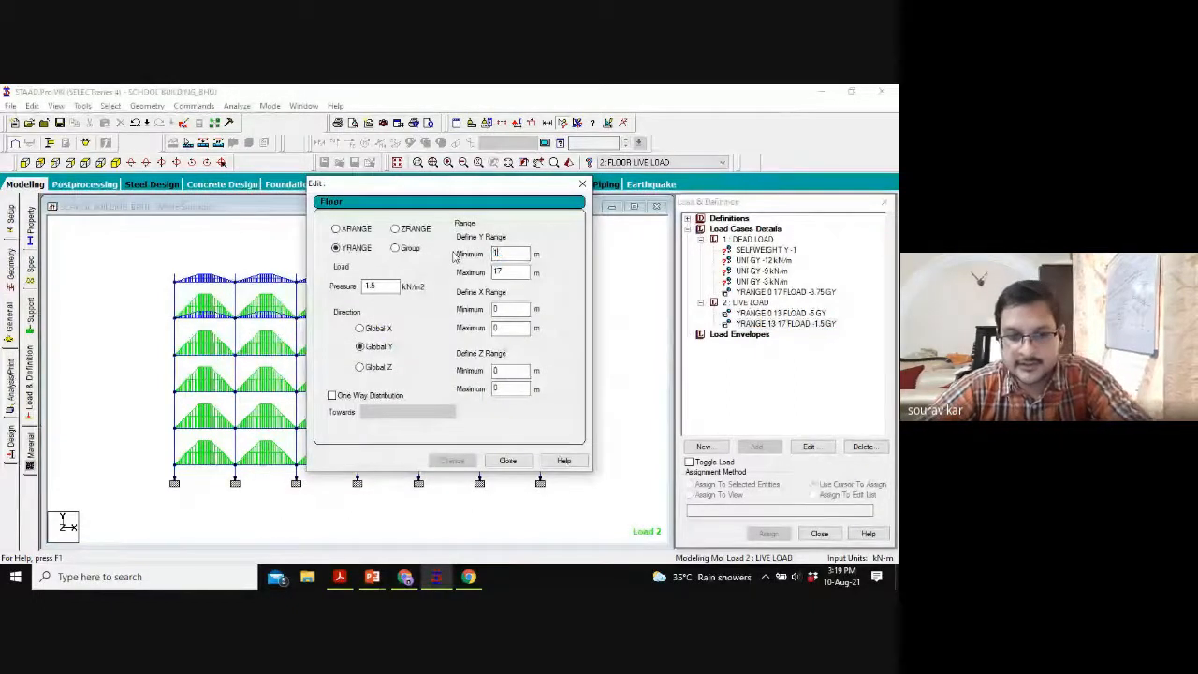
pyautogui.write('5')
pyautogui.click(452, 460)
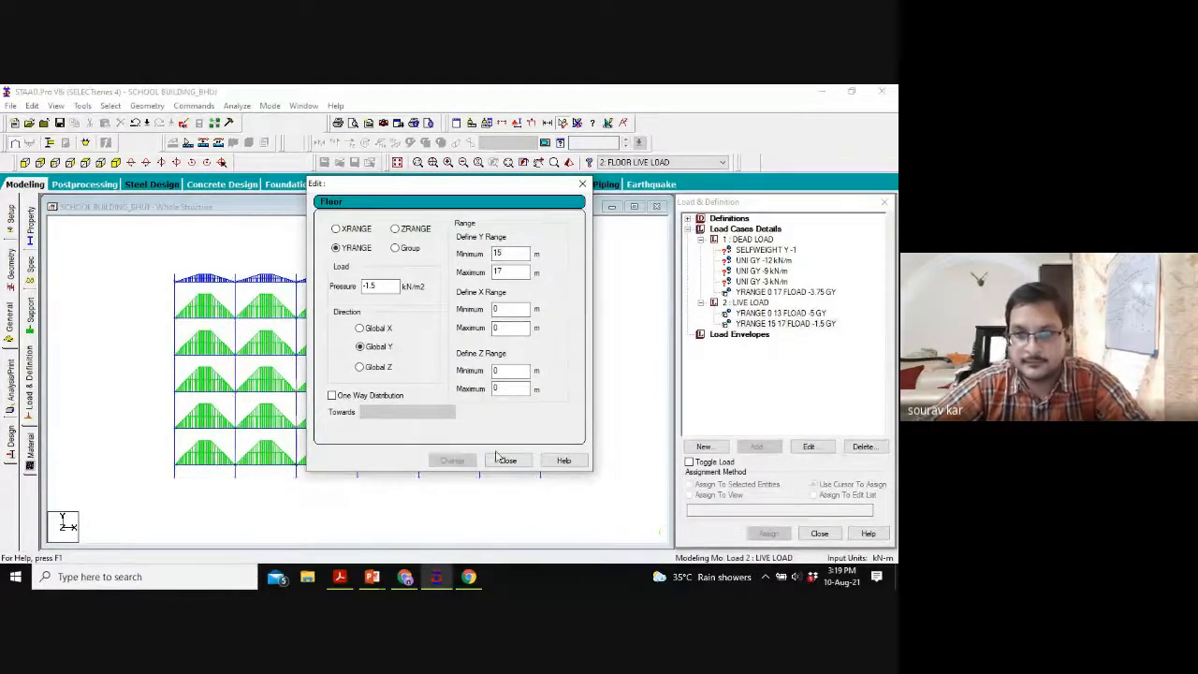
pyautogui.click(505, 459)
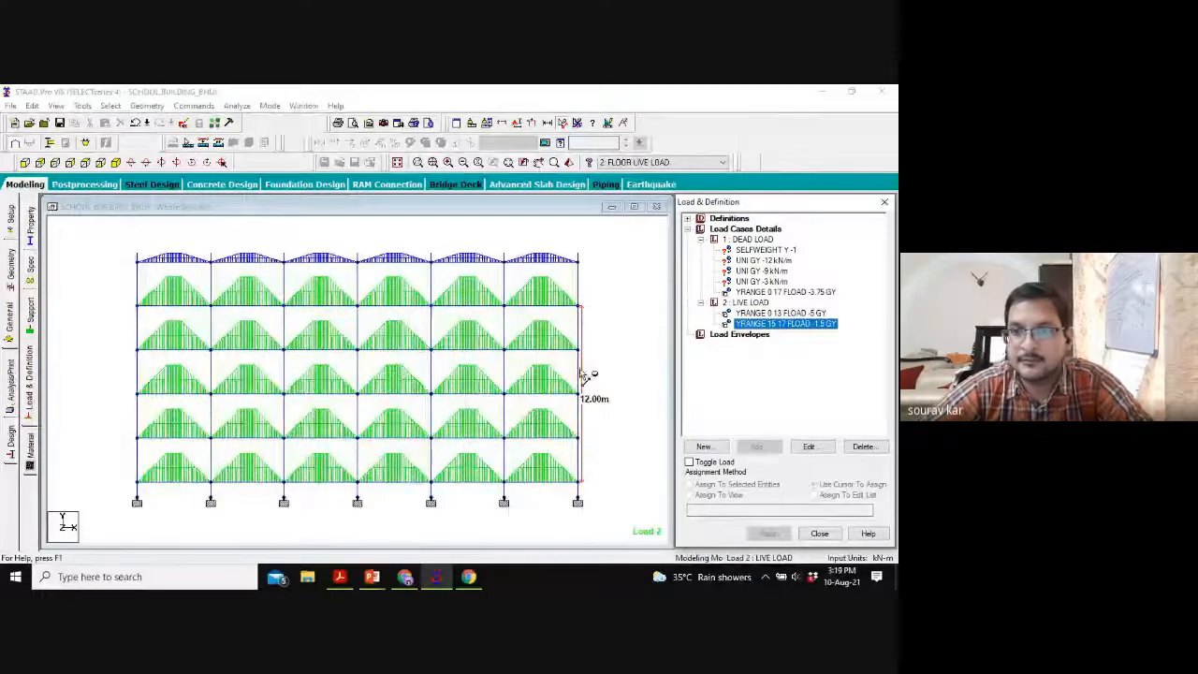
pyautogui.click(770, 314)
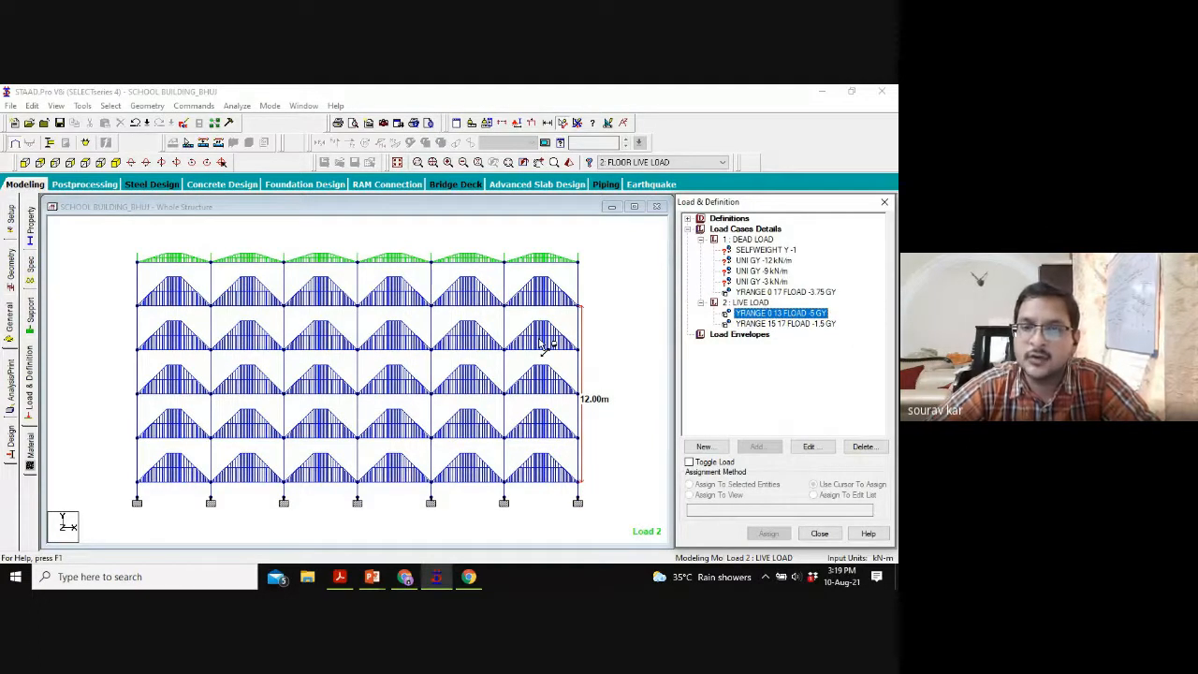
pyautogui.click(130, 162)
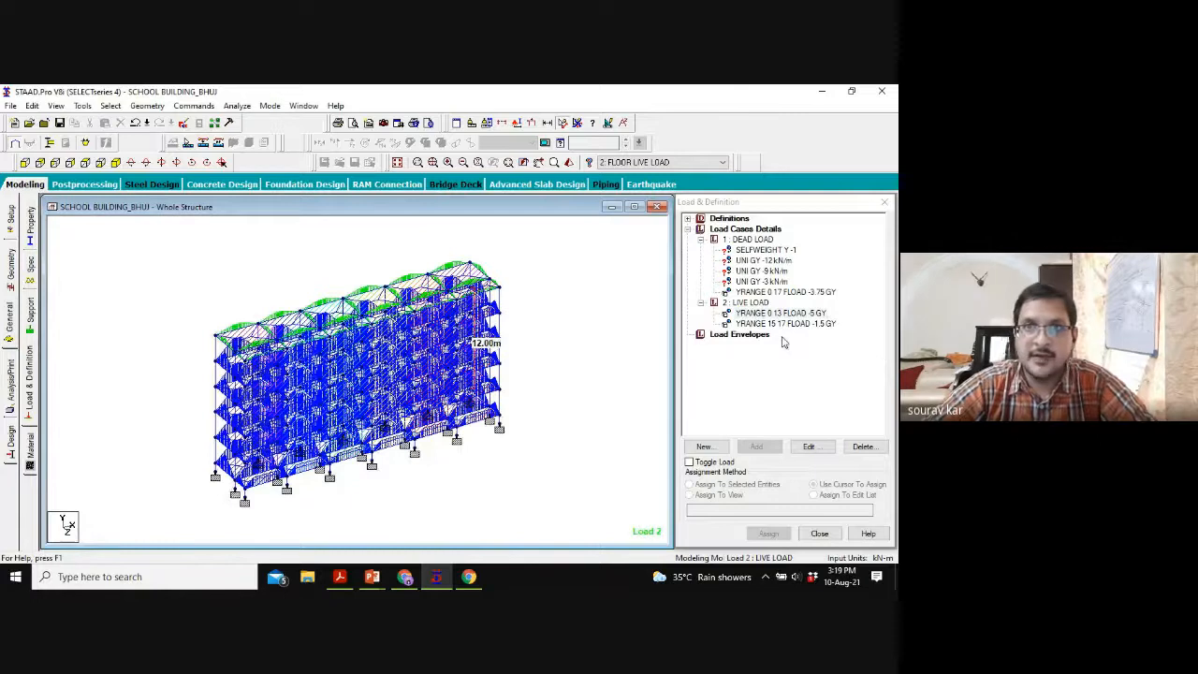
# Step: Reopen the load definitions and expand the dead and live load cases to list their load items
pyautogui.click(762, 250)
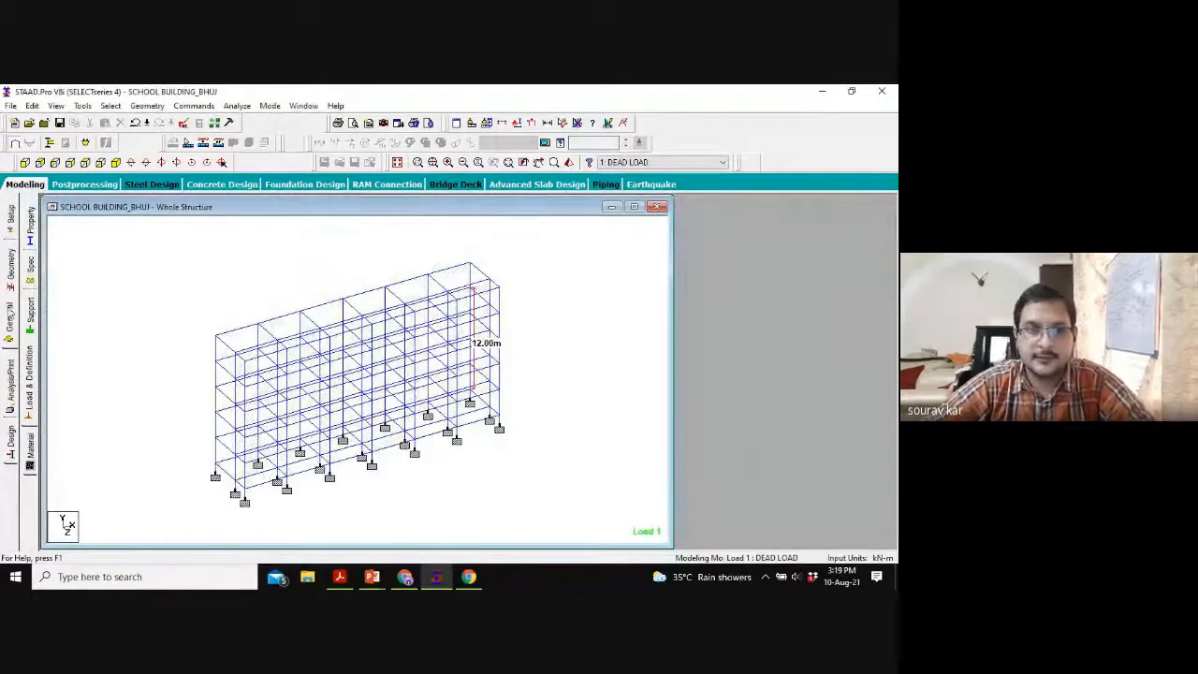
pyautogui.click(29, 375)
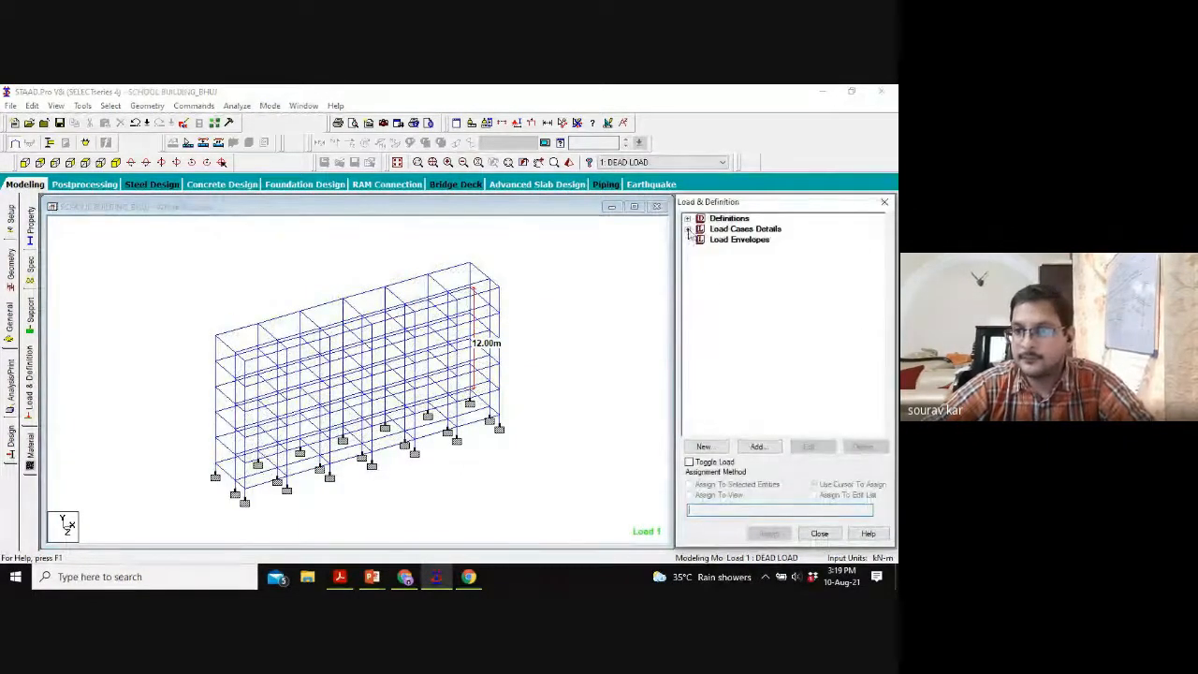
pyautogui.click(688, 229)
pyautogui.click(700, 239)
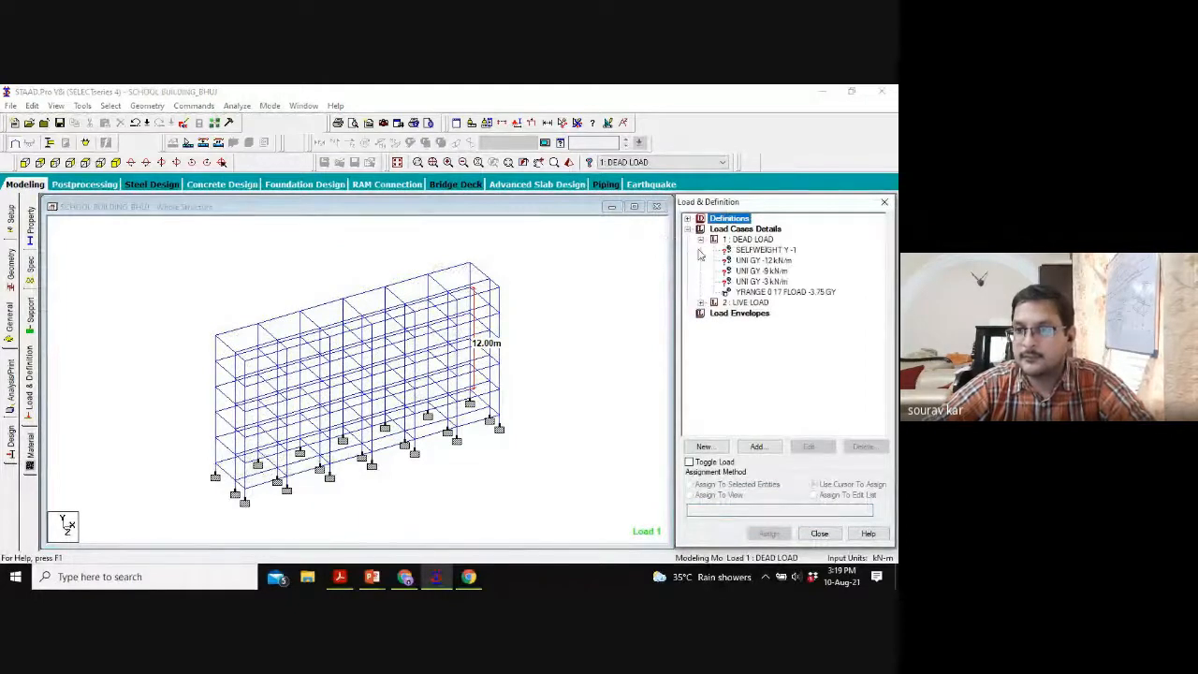
pyautogui.click(701, 302)
# Step: Assign the dead load selfweight to all beams and columns of the structure and remove the displayed height dimension
pyautogui.moveTo(553, 233); pyautogui.dragTo(141, 515)
pyautogui.click(784, 250)
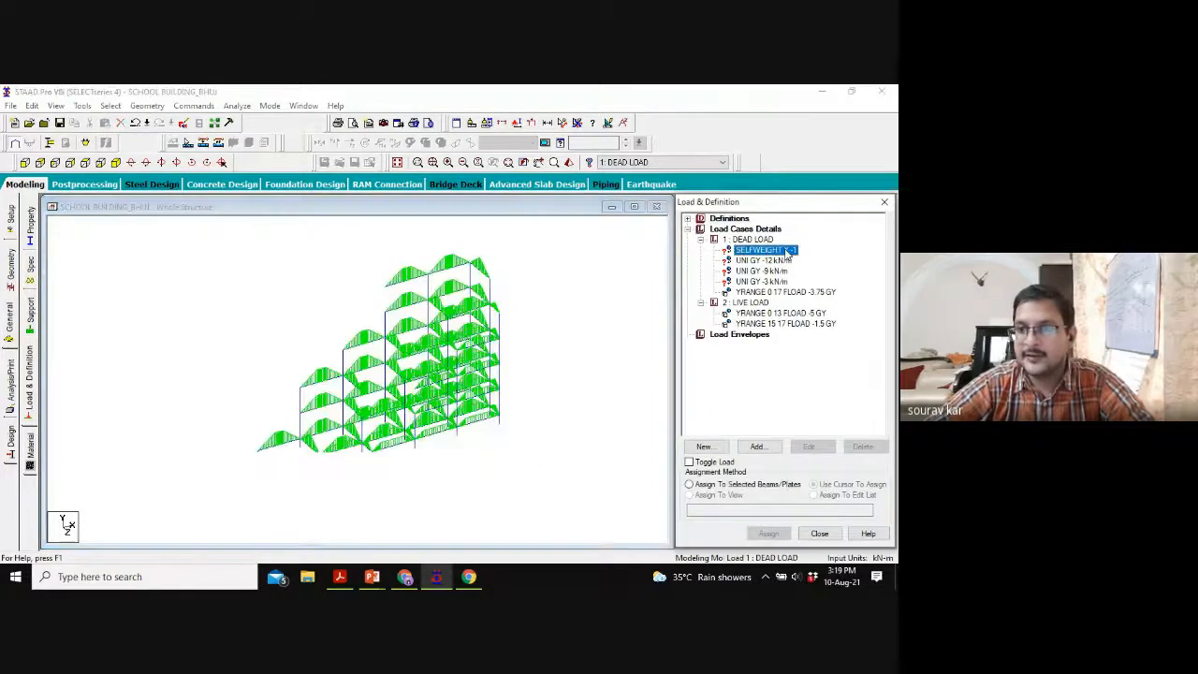
pyautogui.moveTo(553, 231); pyautogui.dragTo(181, 507)
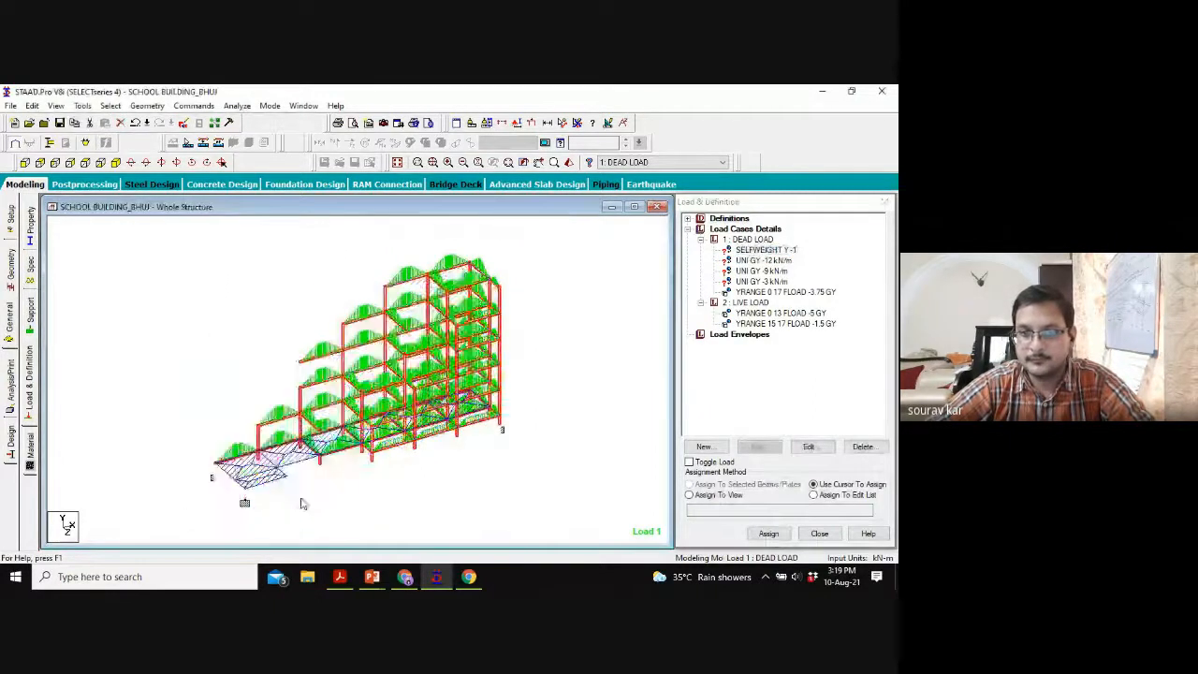
pyautogui.click(762, 484)
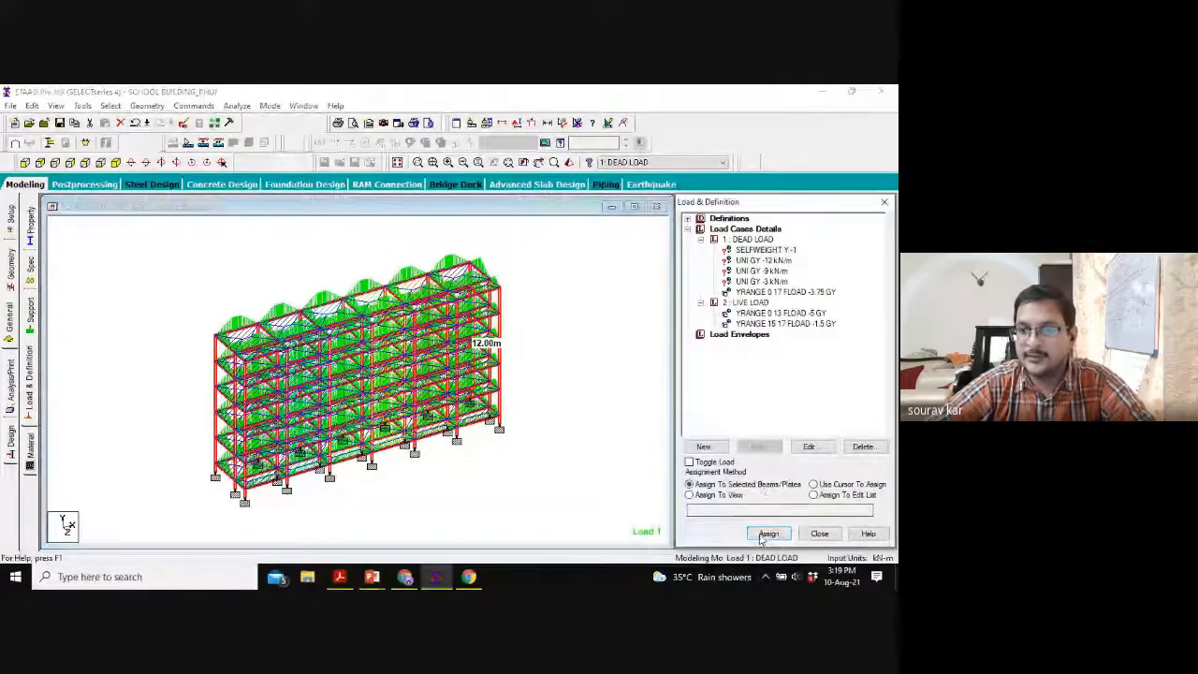
pyautogui.click(767, 534)
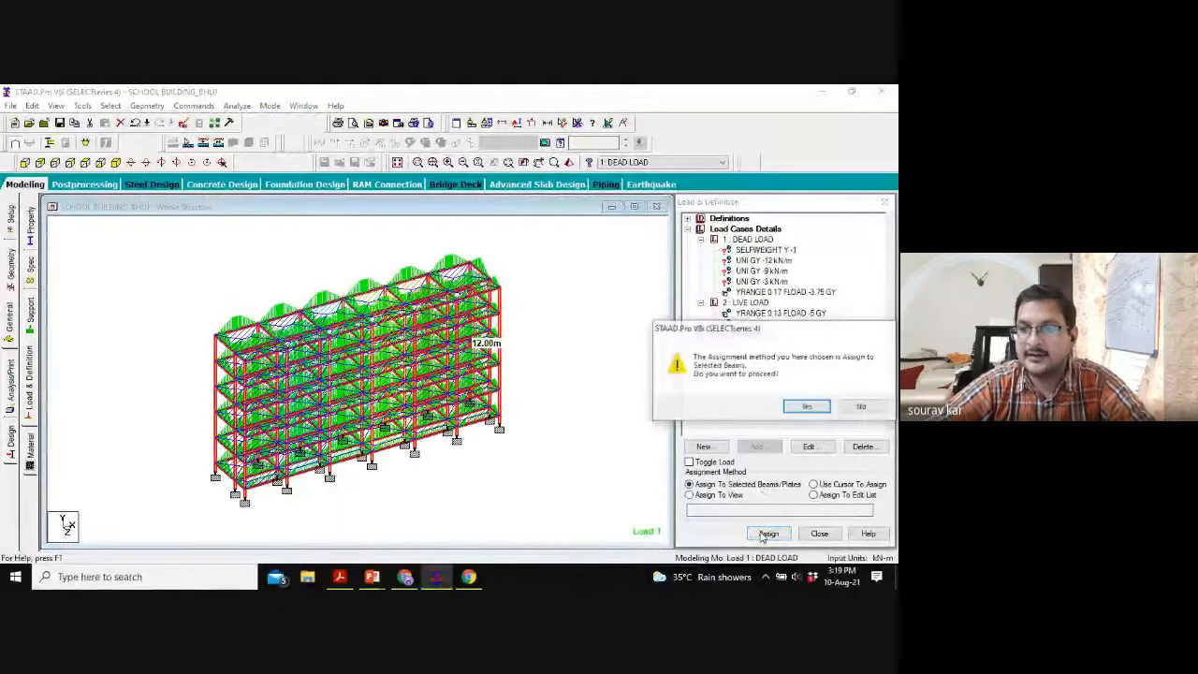
pyautogui.click(805, 406)
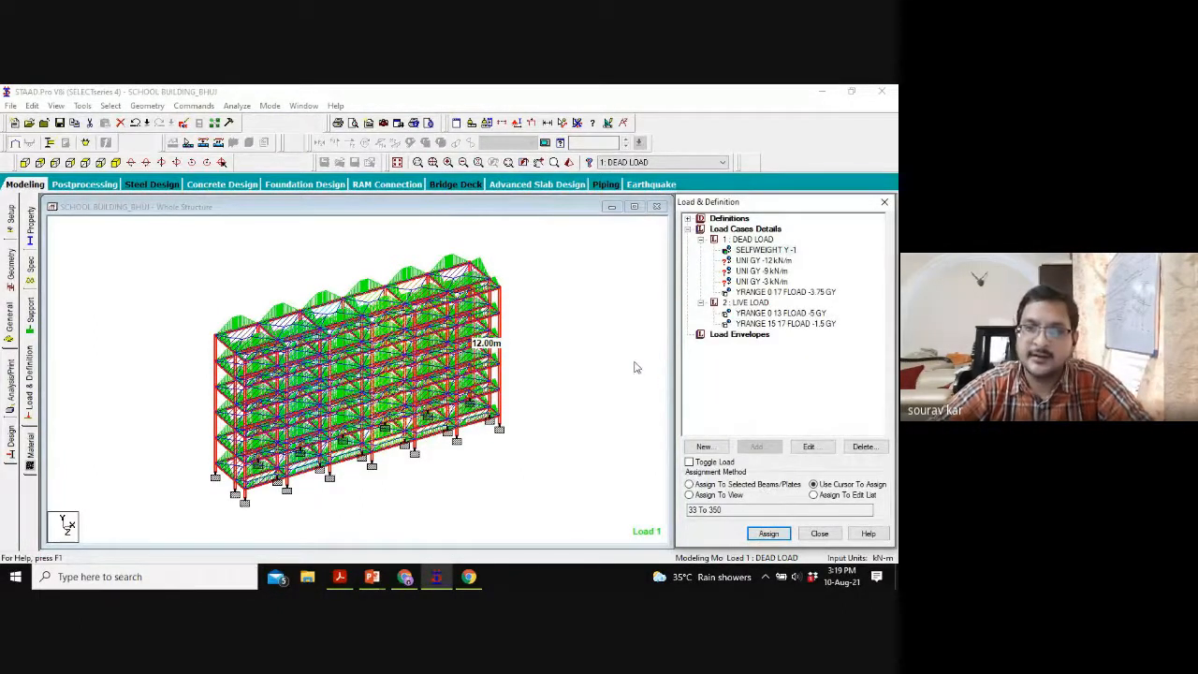
pyautogui.click(577, 124)
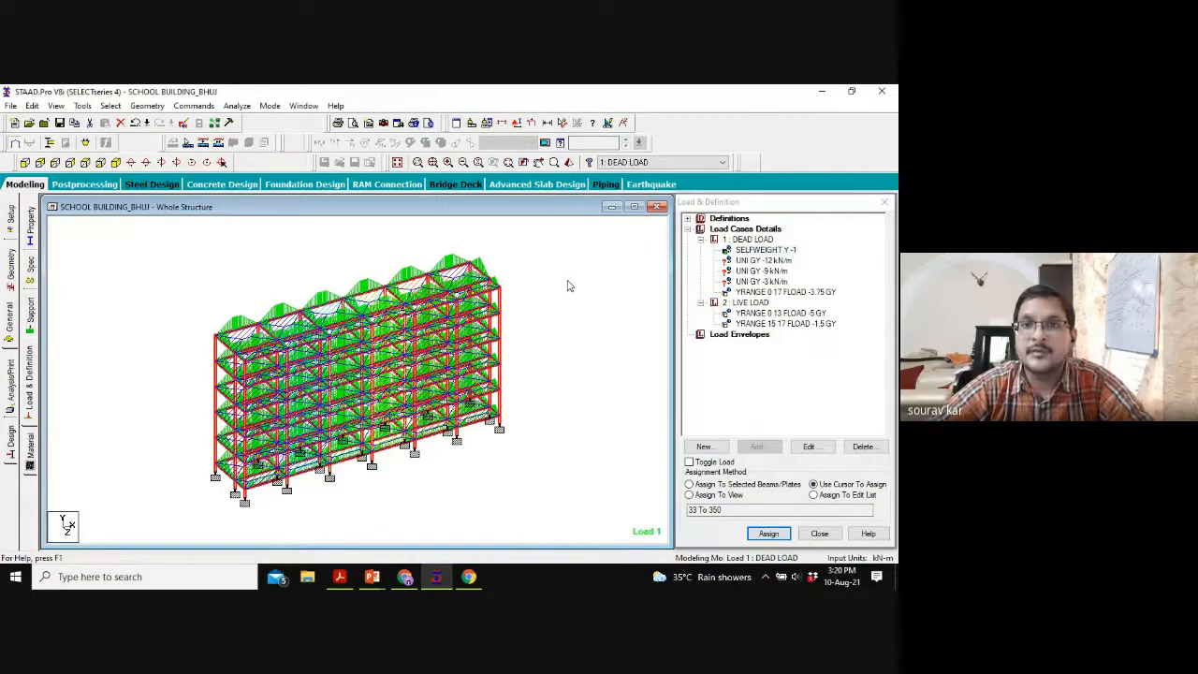
# Step: Choose the -12 kN/m dead member load, select the roof beams in front view and examine them in isometric view
pyautogui.click(761, 262)
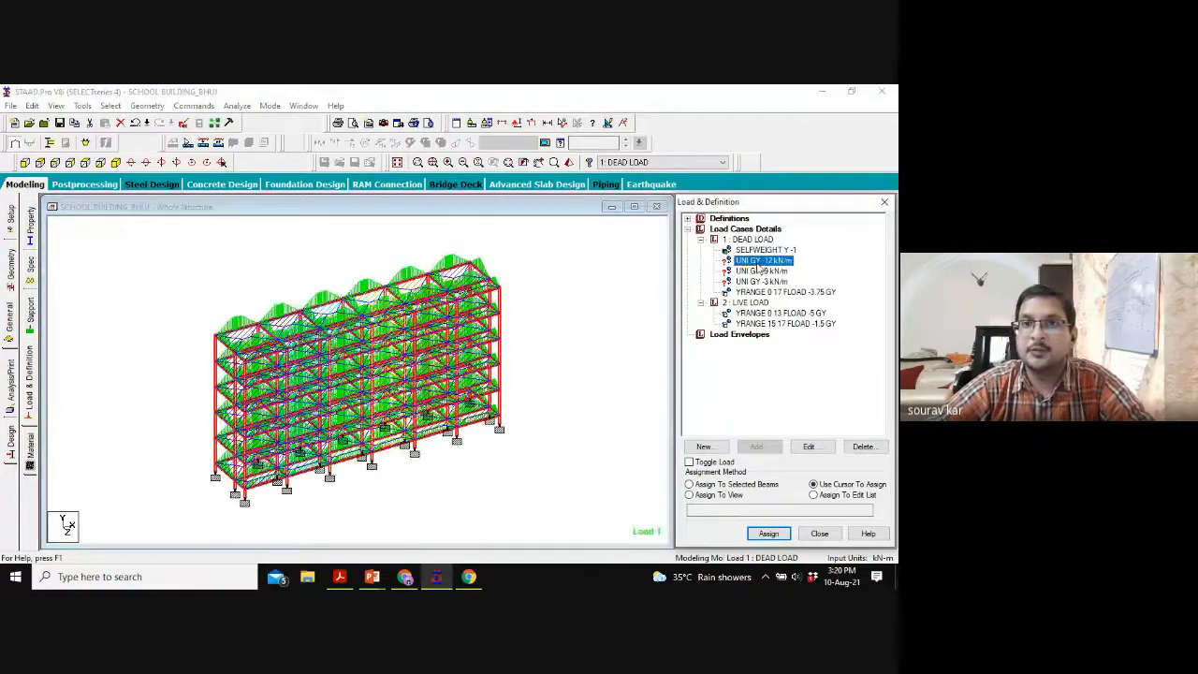
pyautogui.click(606, 283)
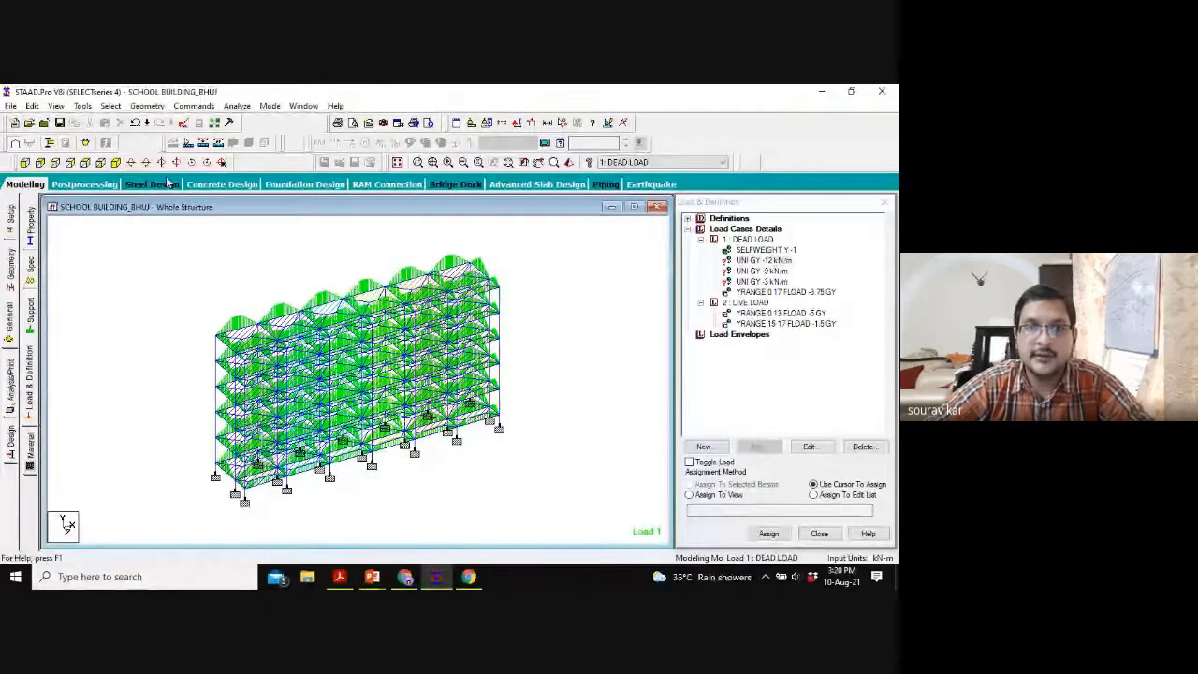
pyautogui.scroll(1, 358, 380)
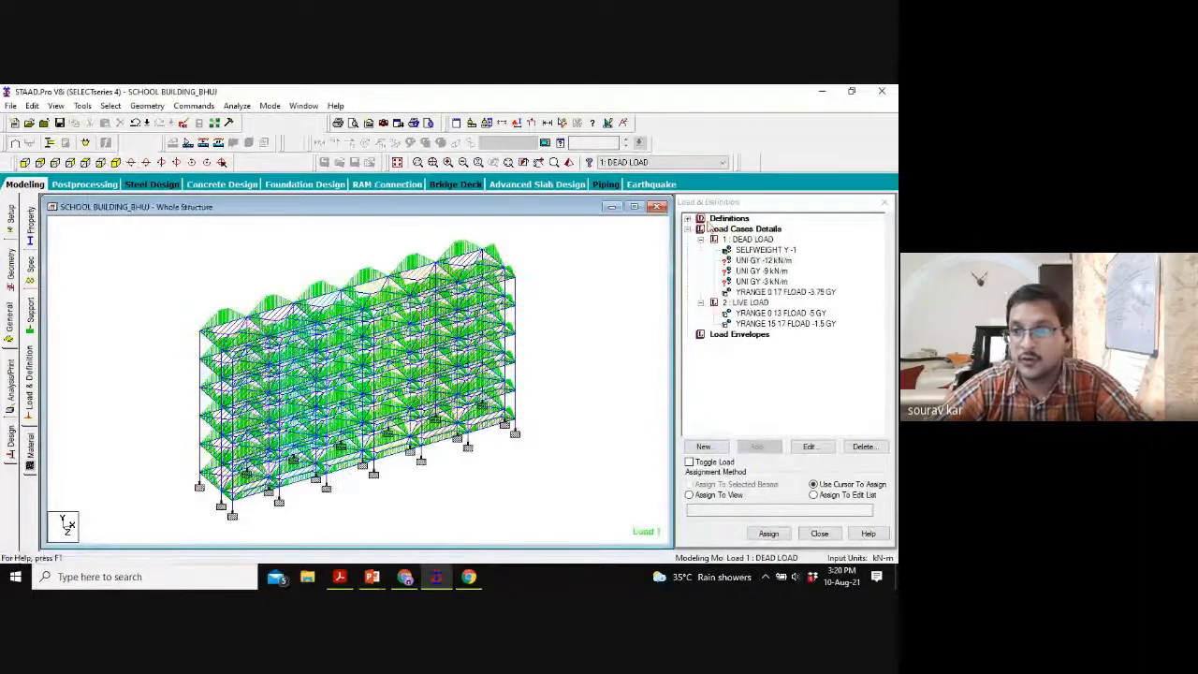
pyautogui.click(783, 262)
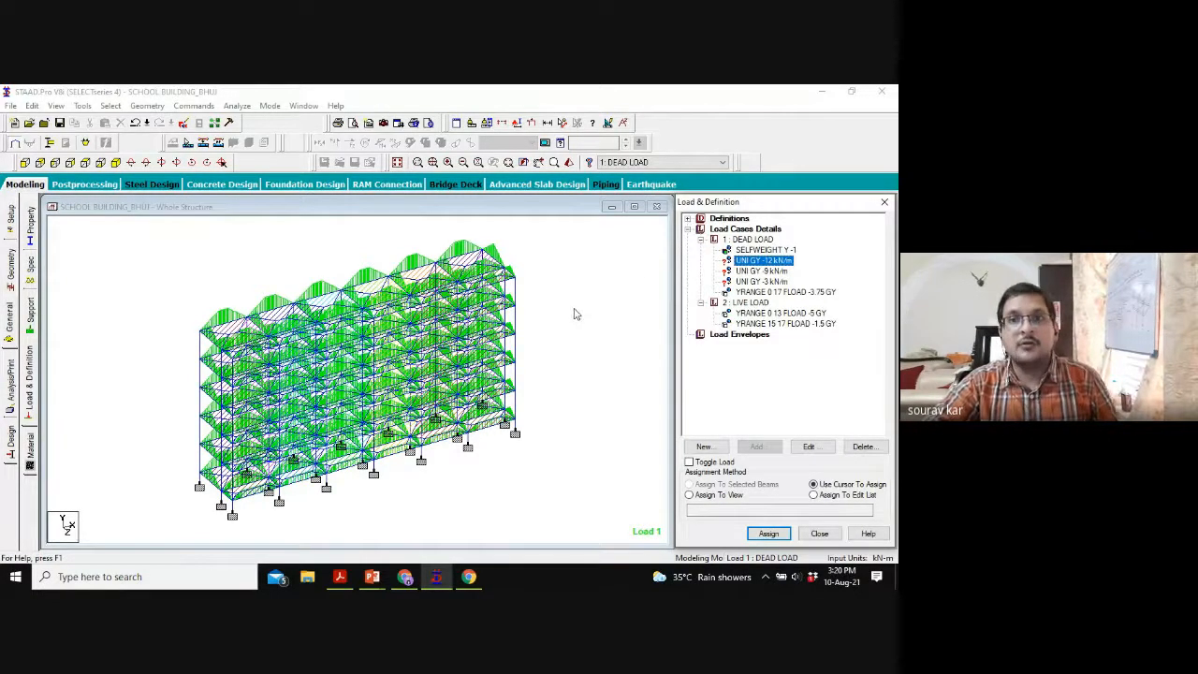
pyautogui.click(25, 161)
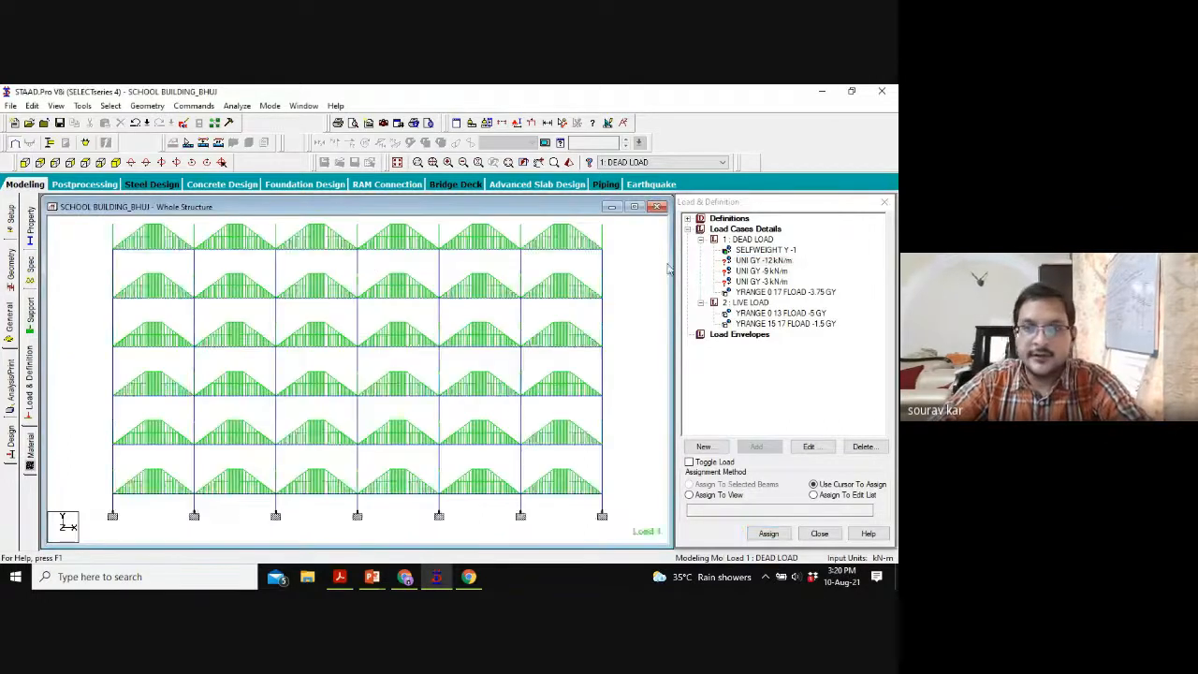
pyautogui.moveTo(617, 243); pyautogui.dragTo(103, 274)
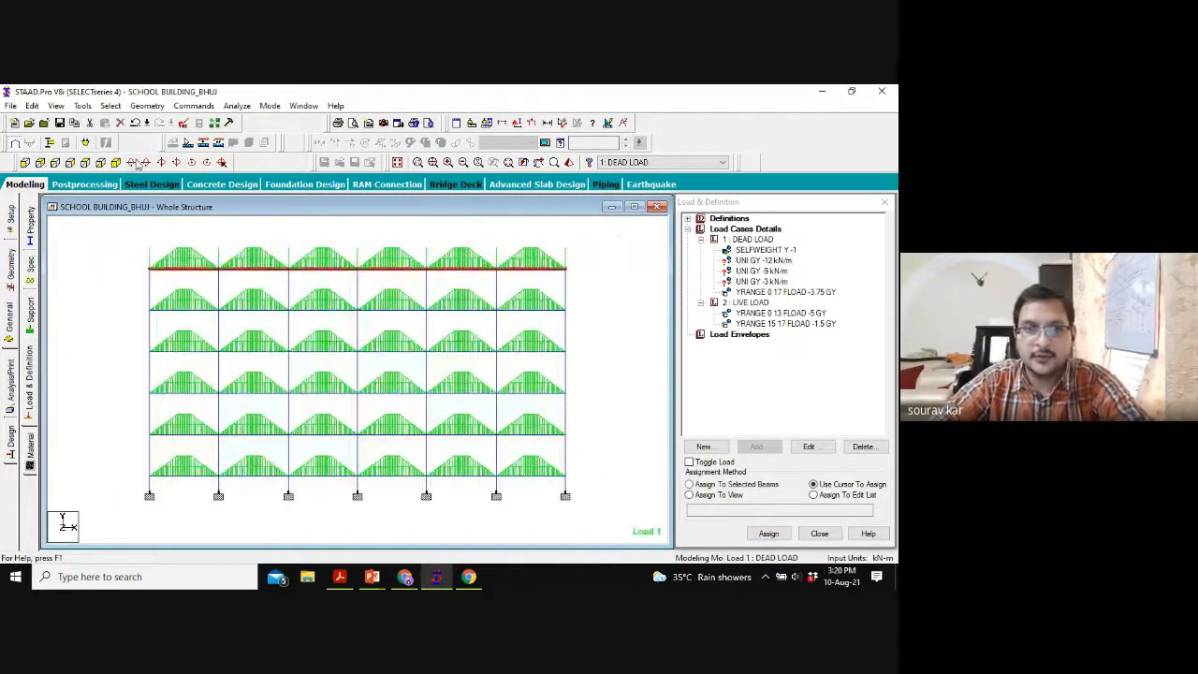
pyautogui.click(138, 163)
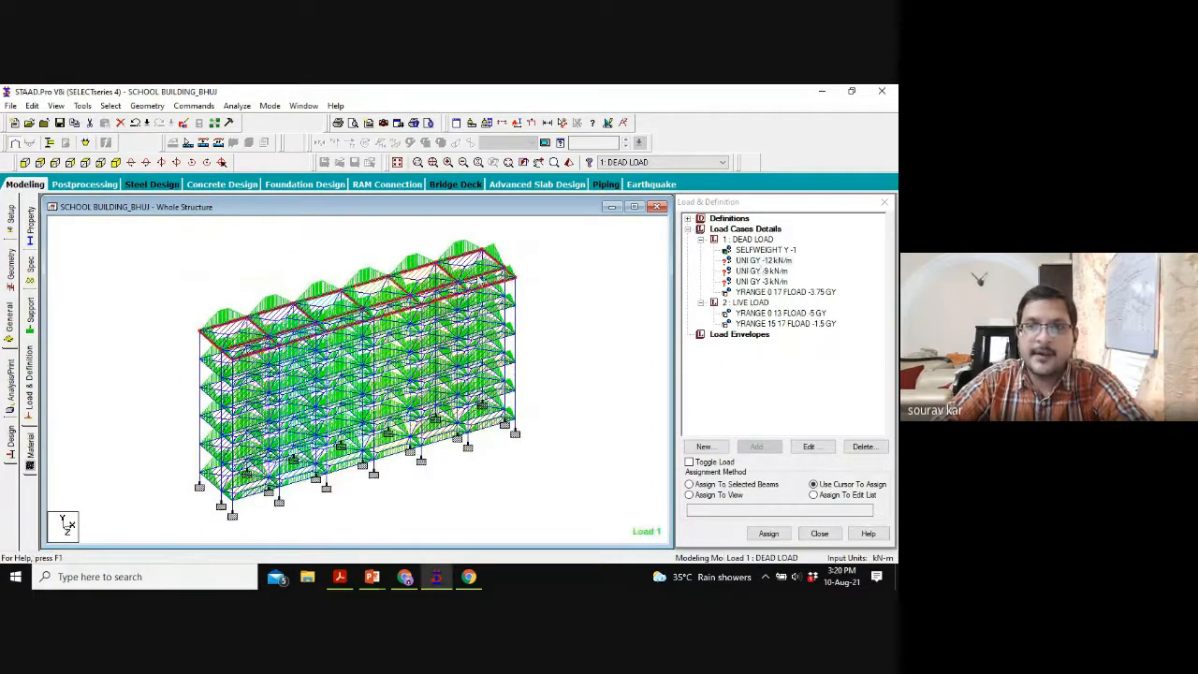
pyautogui.click(556, 282)
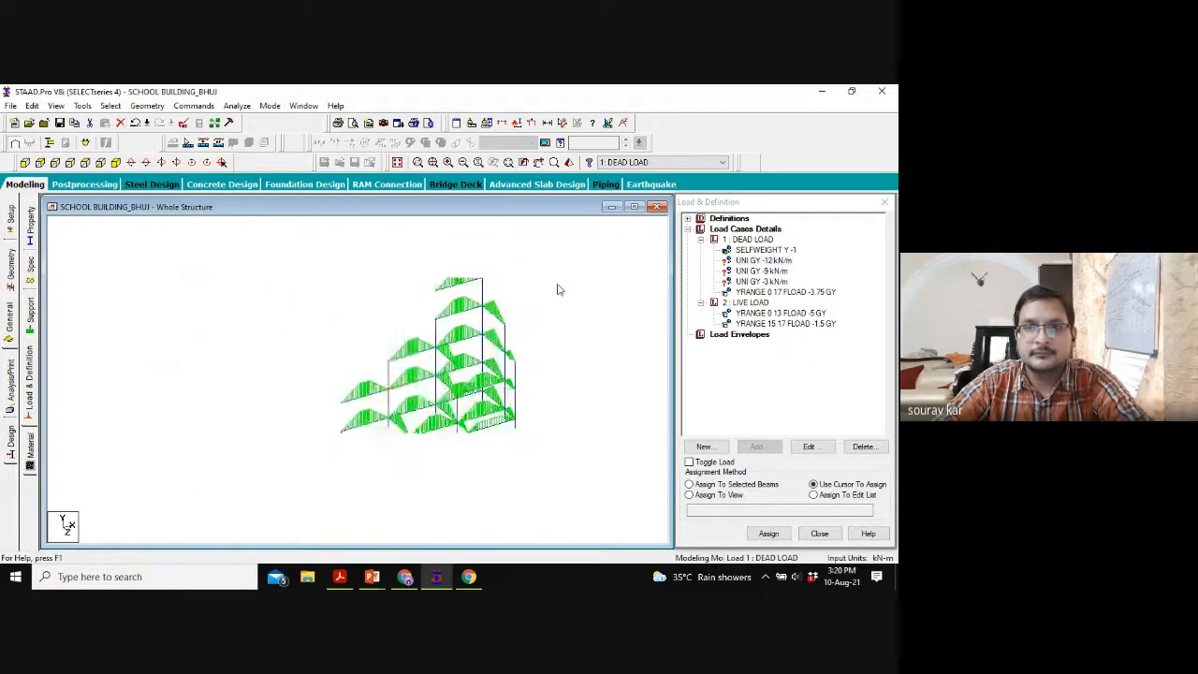
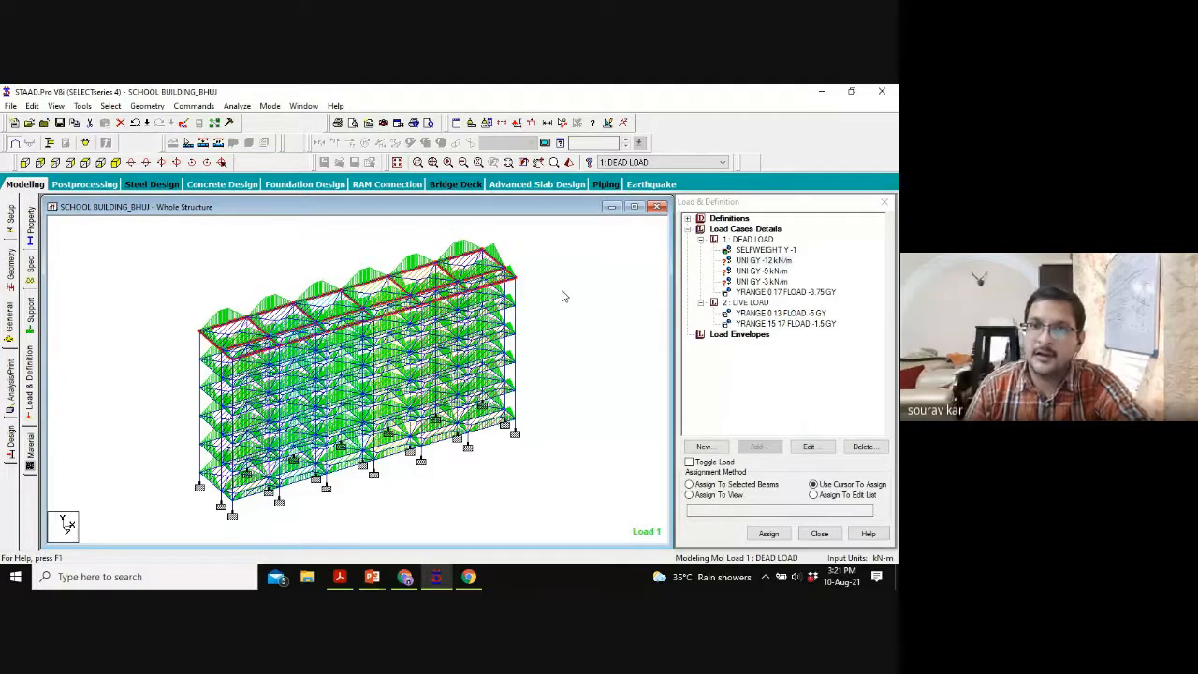
pyautogui.scroll(-2, 563, 296)
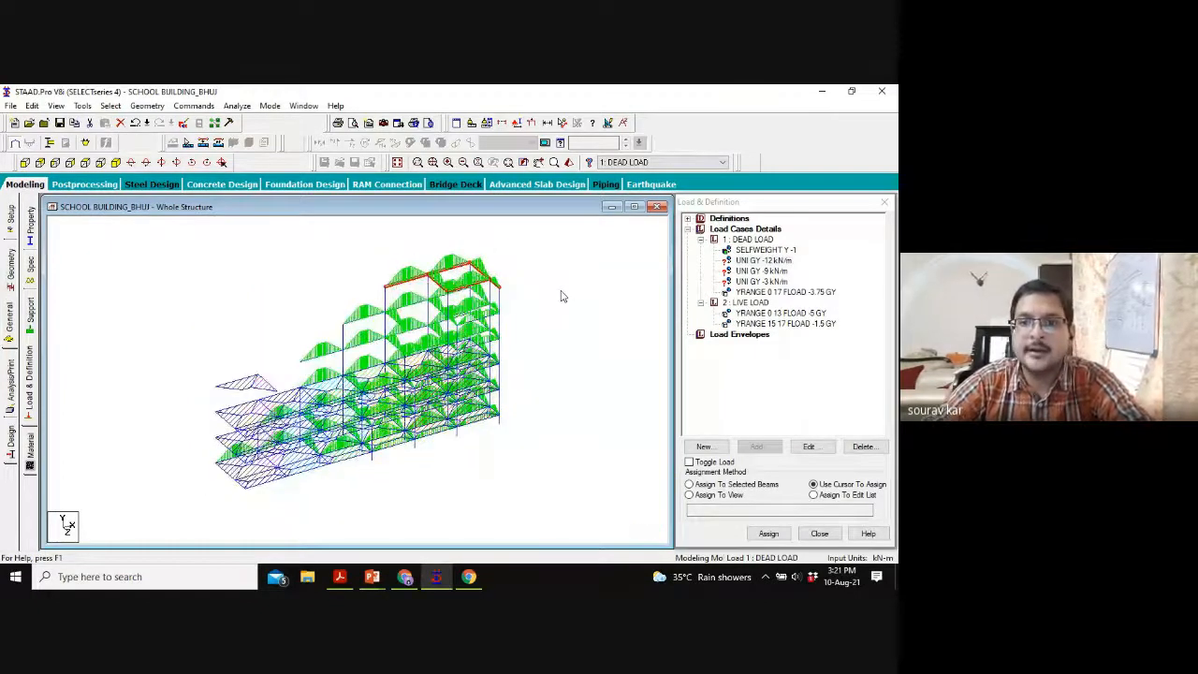
pyautogui.click(25, 162)
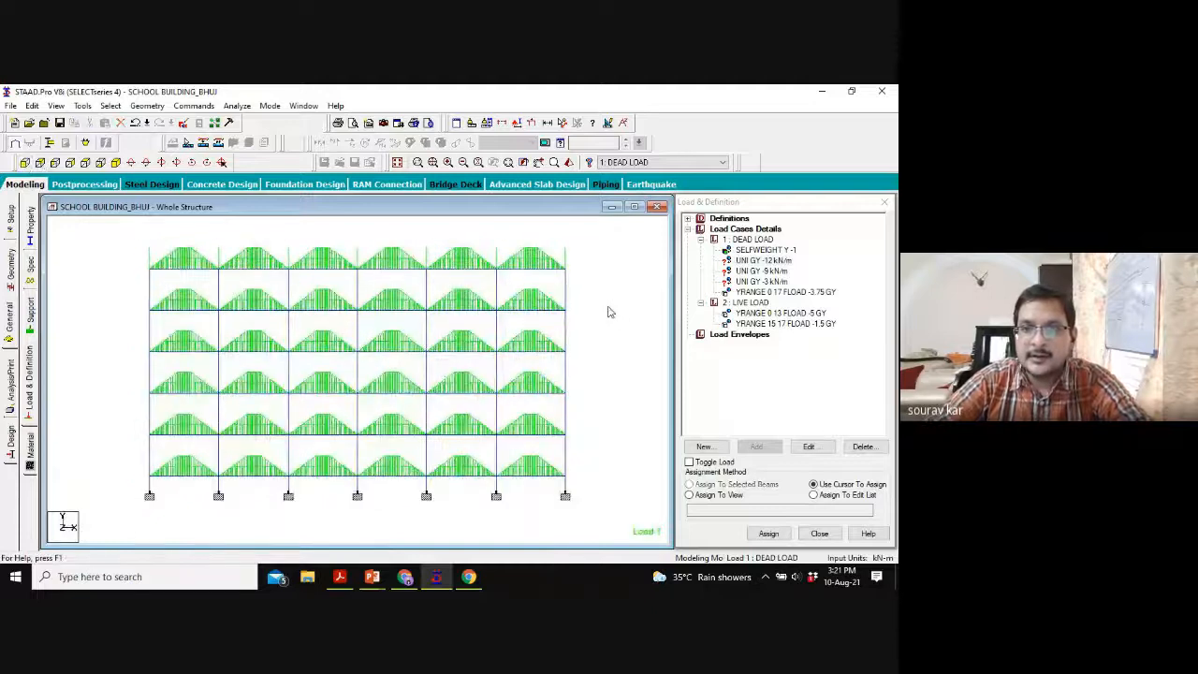
pyautogui.moveTo(604, 303); pyautogui.dragTo(127, 487)
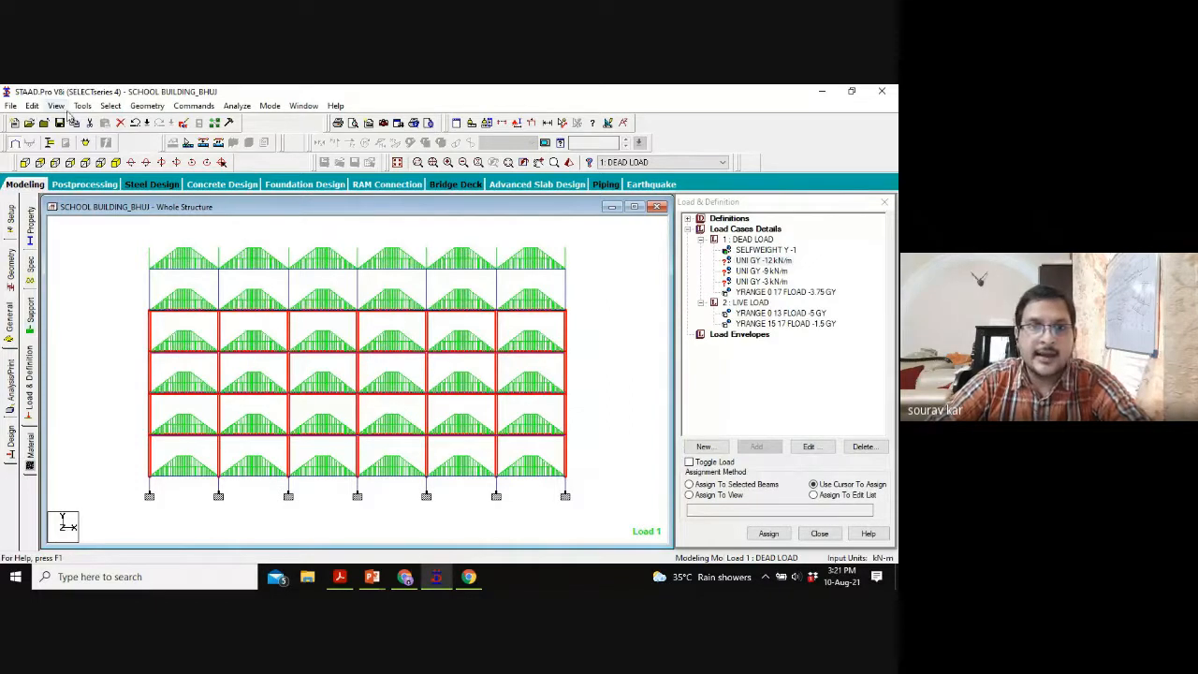
pyautogui.click(56, 106)
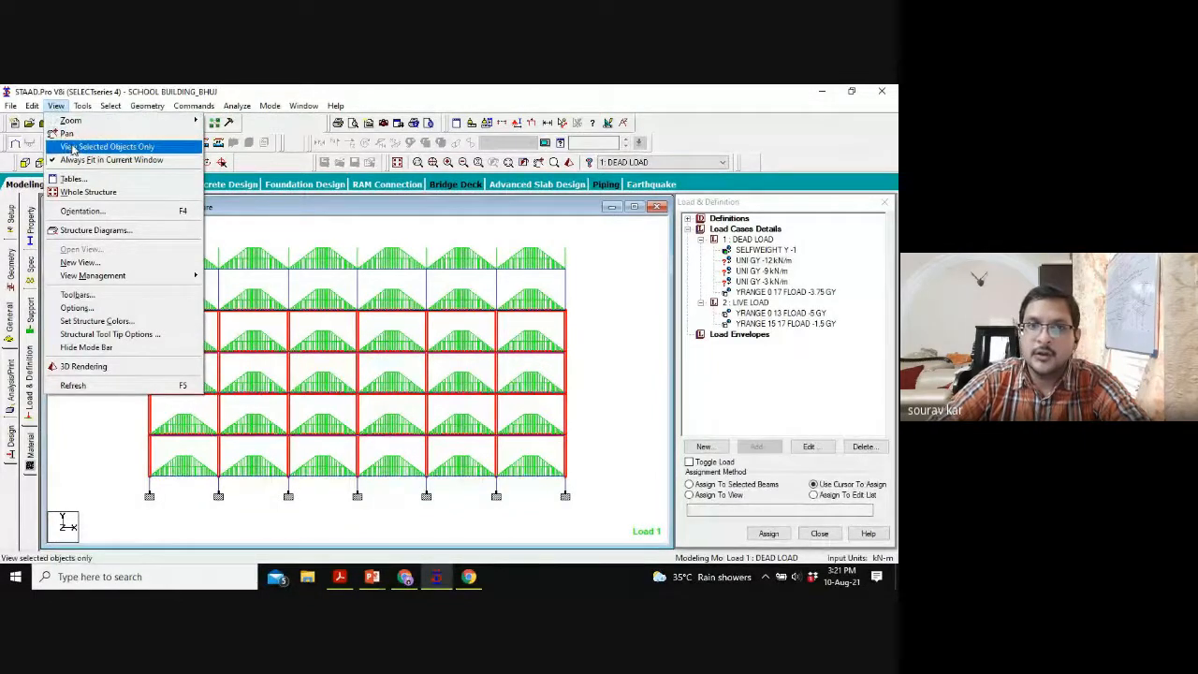
pyautogui.click(72, 150)
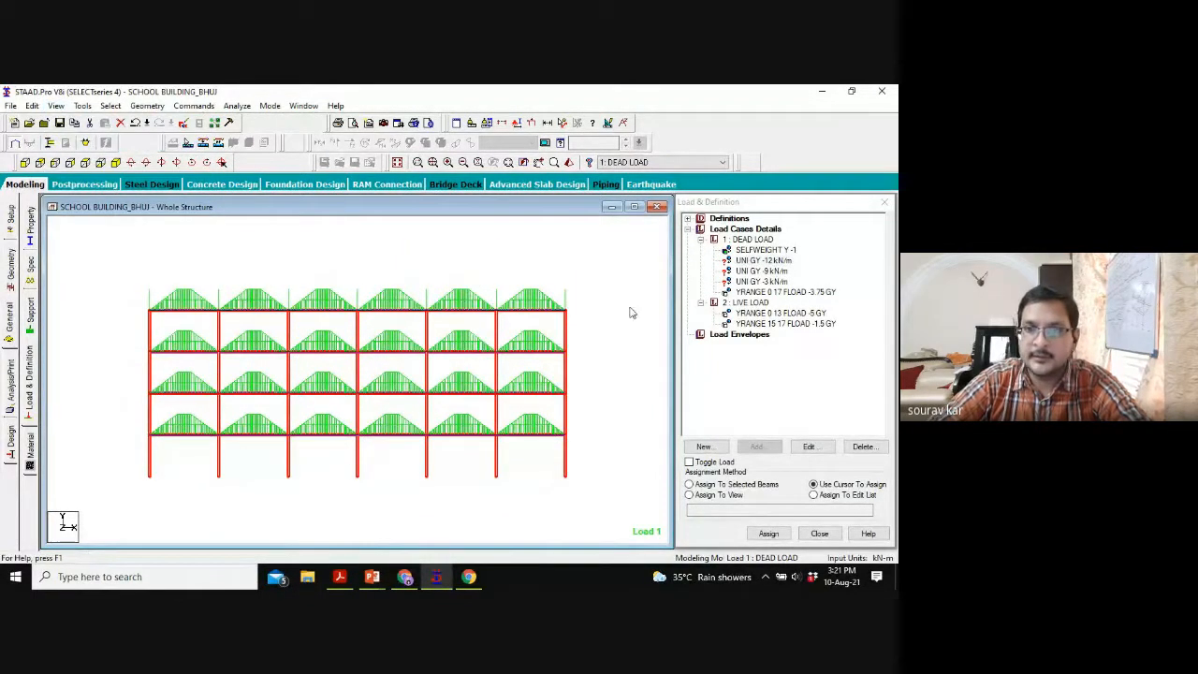
pyautogui.click(69, 162)
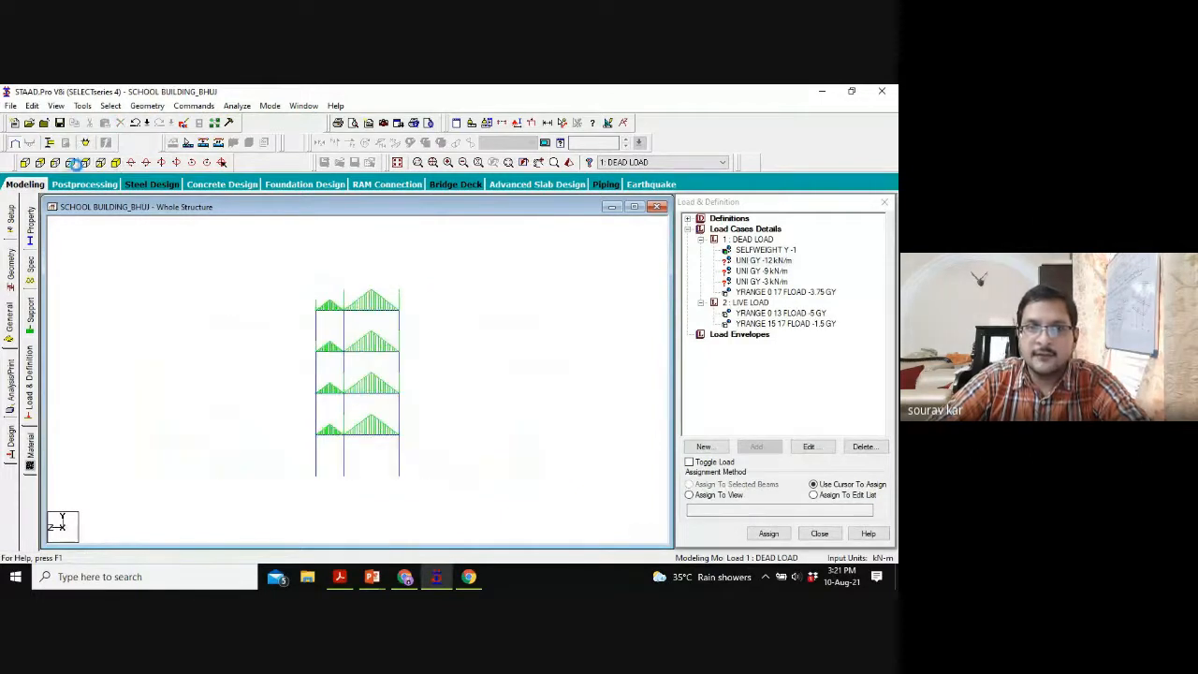
pyautogui.click(84, 163)
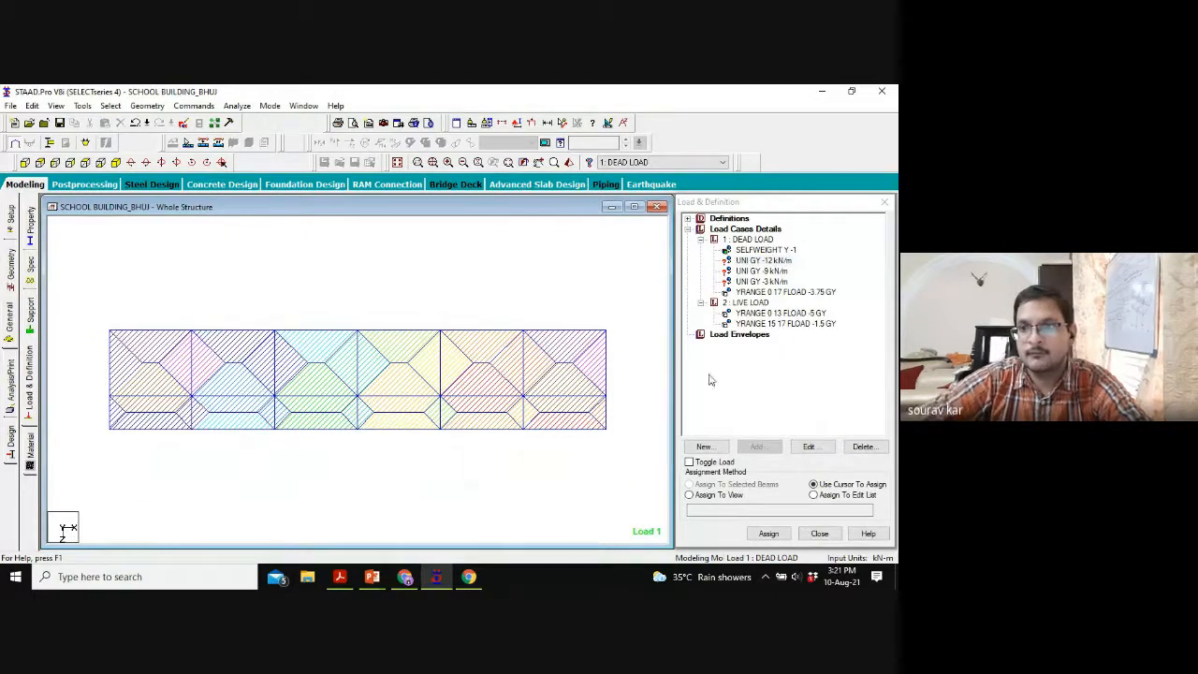
pyautogui.click(754, 261)
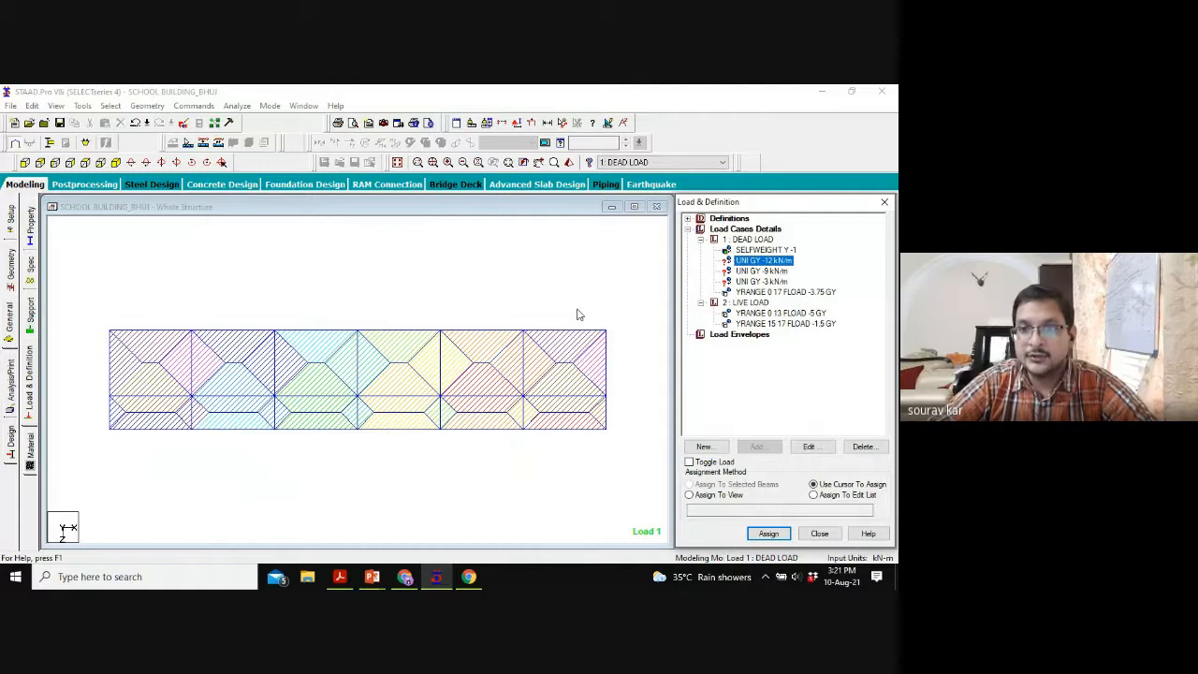
pyautogui.press('ctrl')
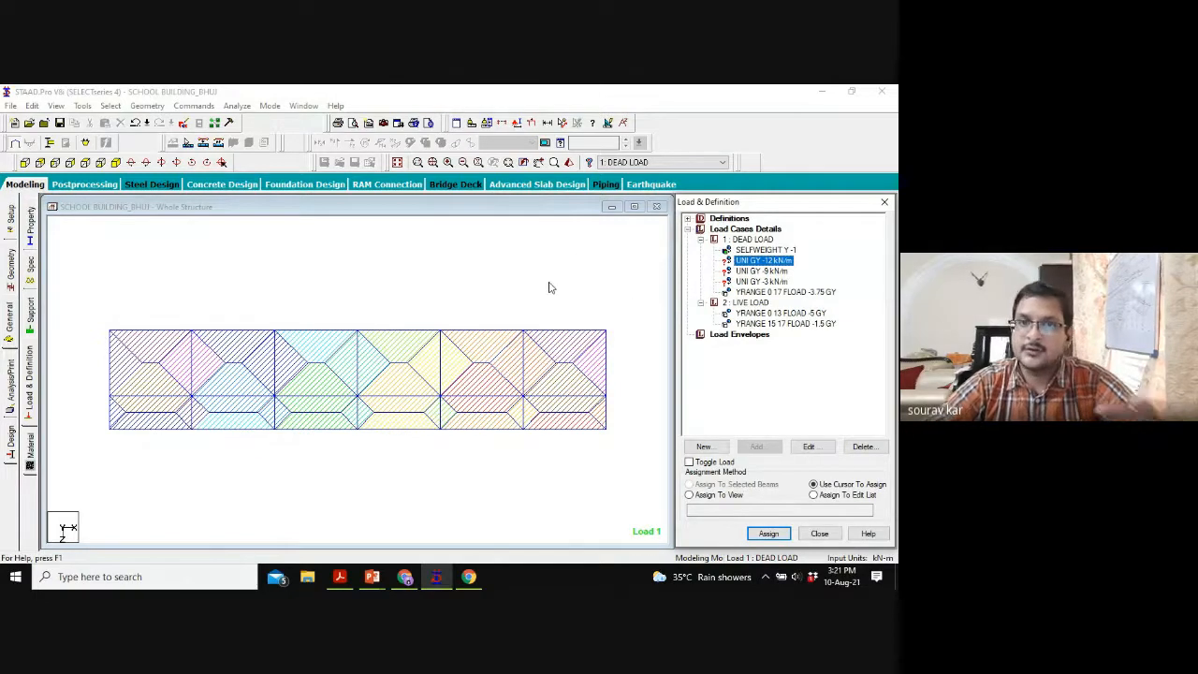
pyautogui.click(116, 162)
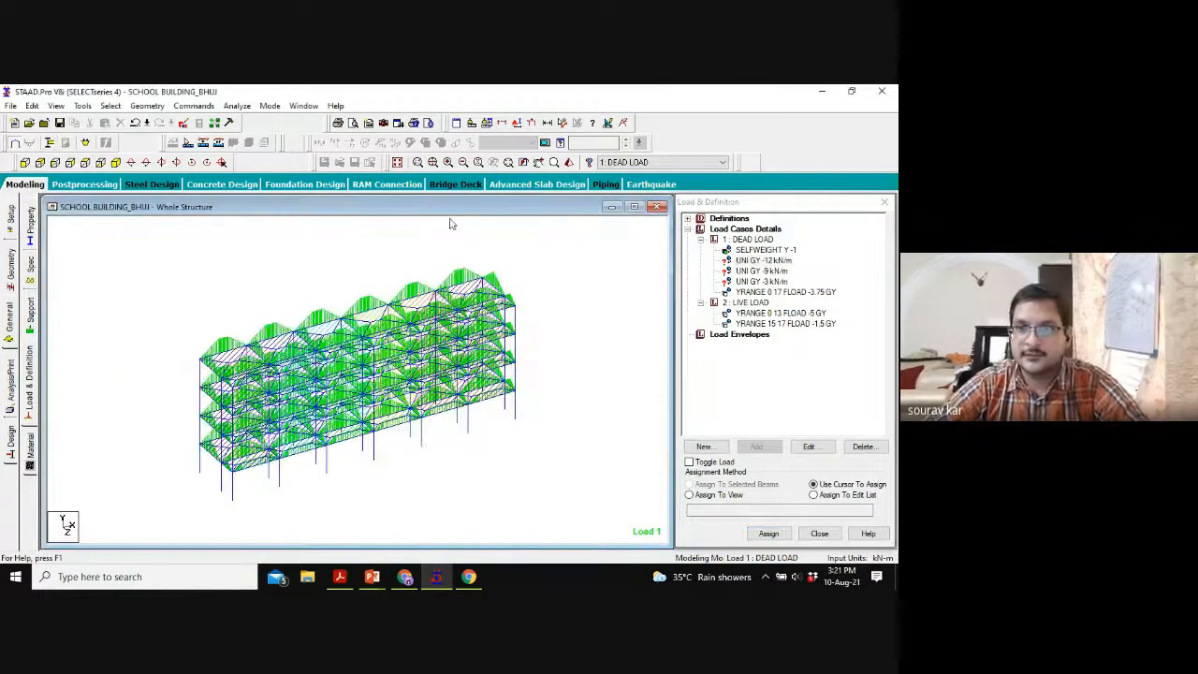
pyautogui.click(396, 162)
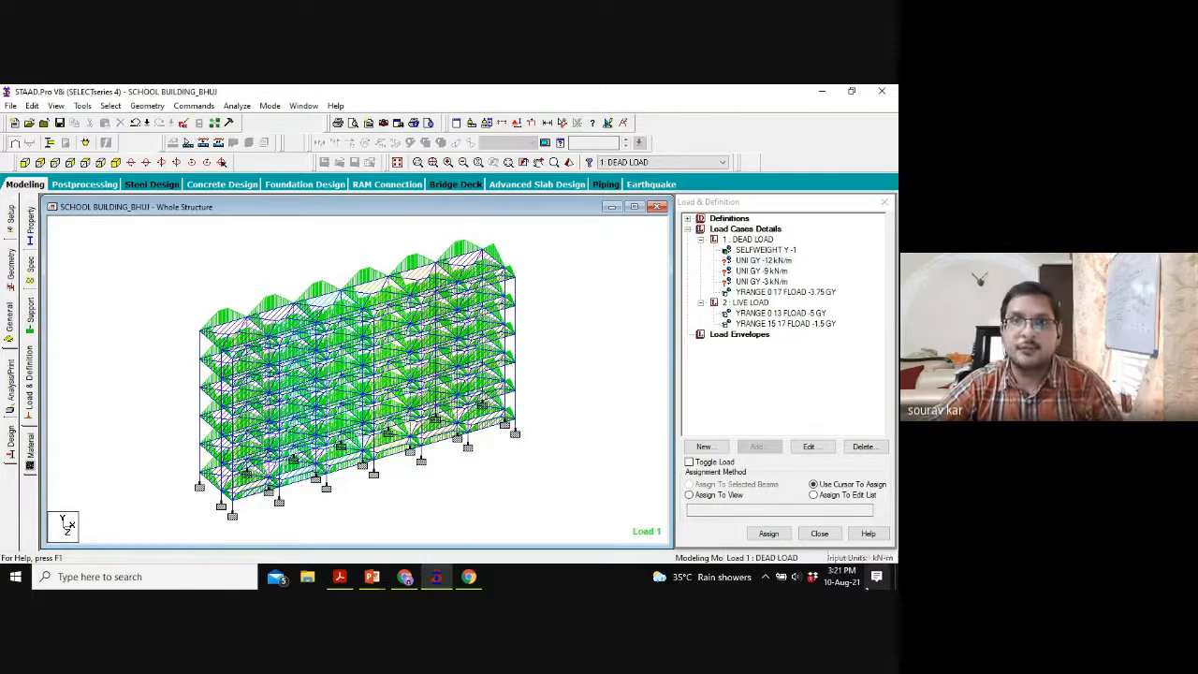
pyautogui.click(51, 104)
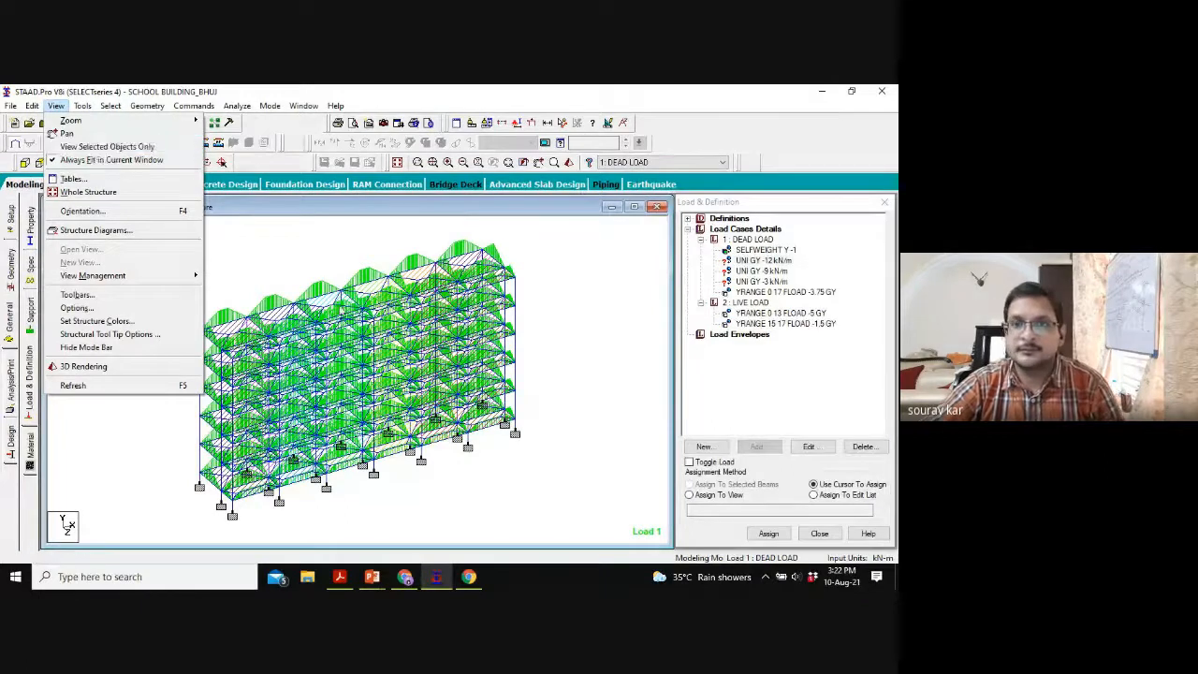
pyautogui.click(545, 271)
# Step: Select all framing below the top storey in front view and display only those members
pyautogui.click(25, 162)
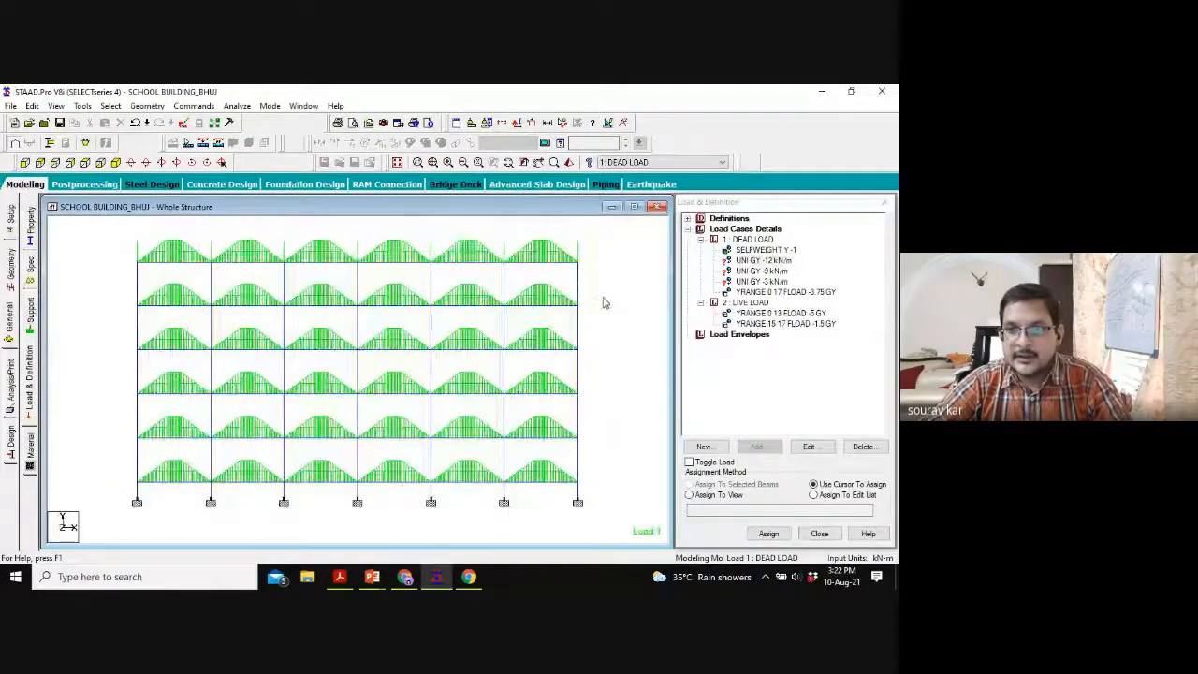
pyautogui.moveTo(612, 296)
pyautogui.mouseDown()
pyautogui.moveTo(489, 355)
pyautogui.moveTo(81, 483)
pyautogui.moveTo(76, 496)
pyautogui.mouseUp()
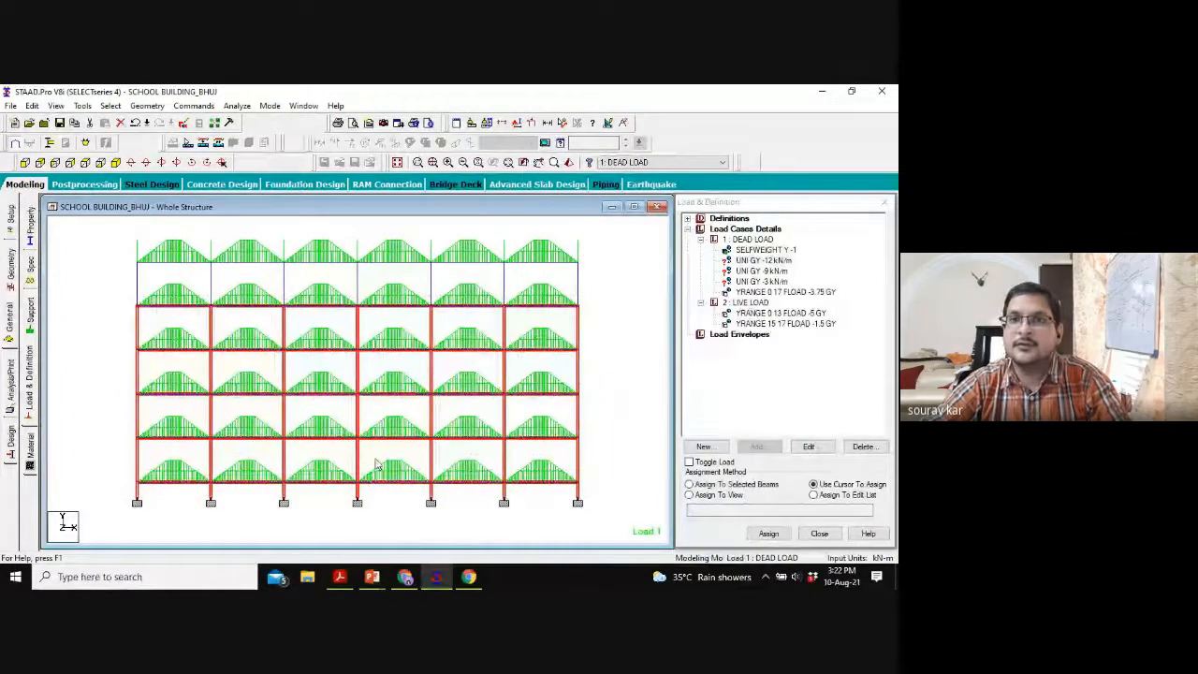
pyautogui.click(56, 106)
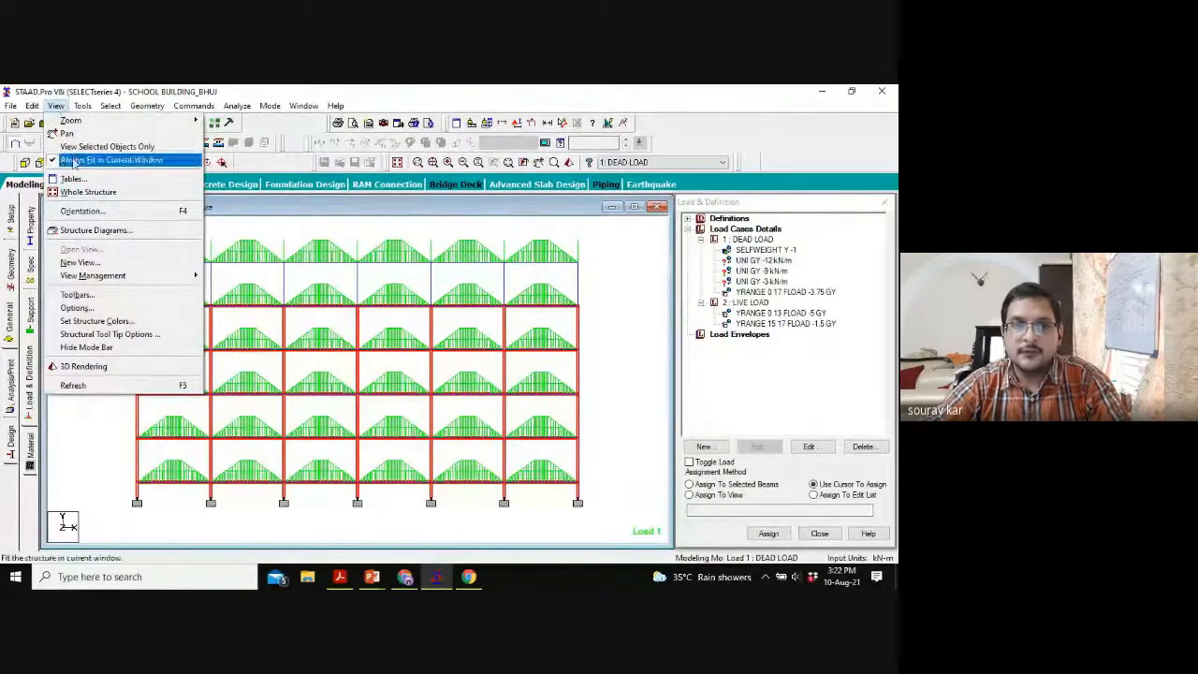
pyautogui.click(76, 150)
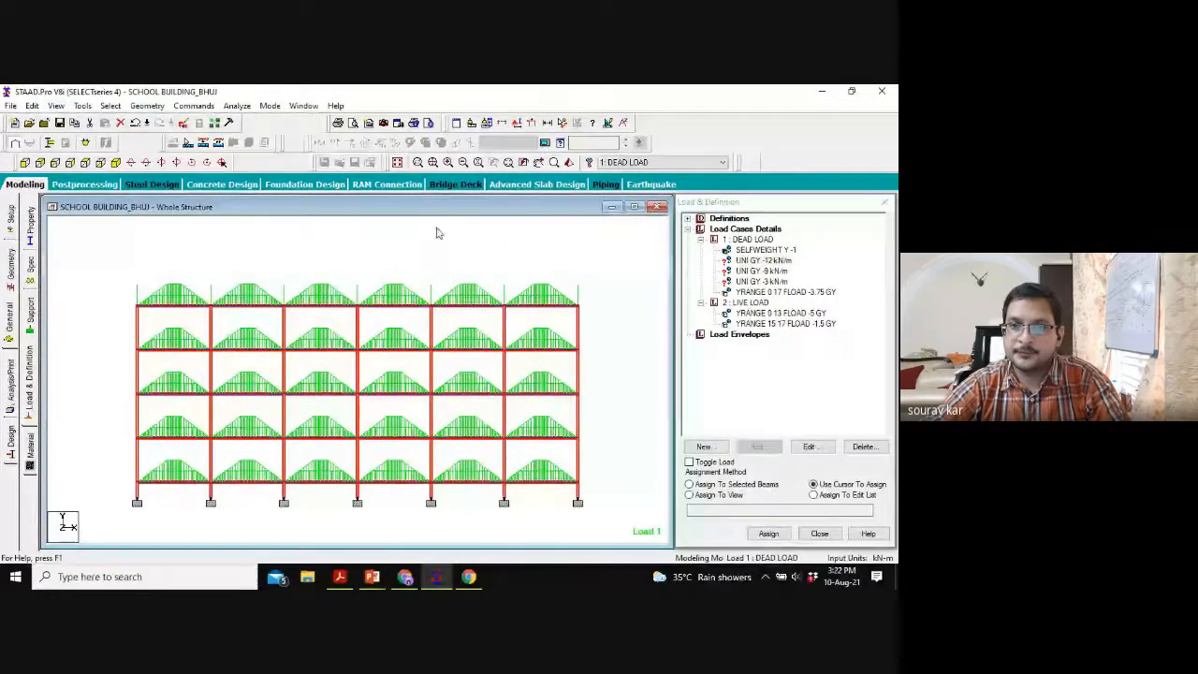
# Step: Choose the -12 kN/m dead member load and select all six bays of beams along the building's rear edge in plan view
pyautogui.click(84, 162)
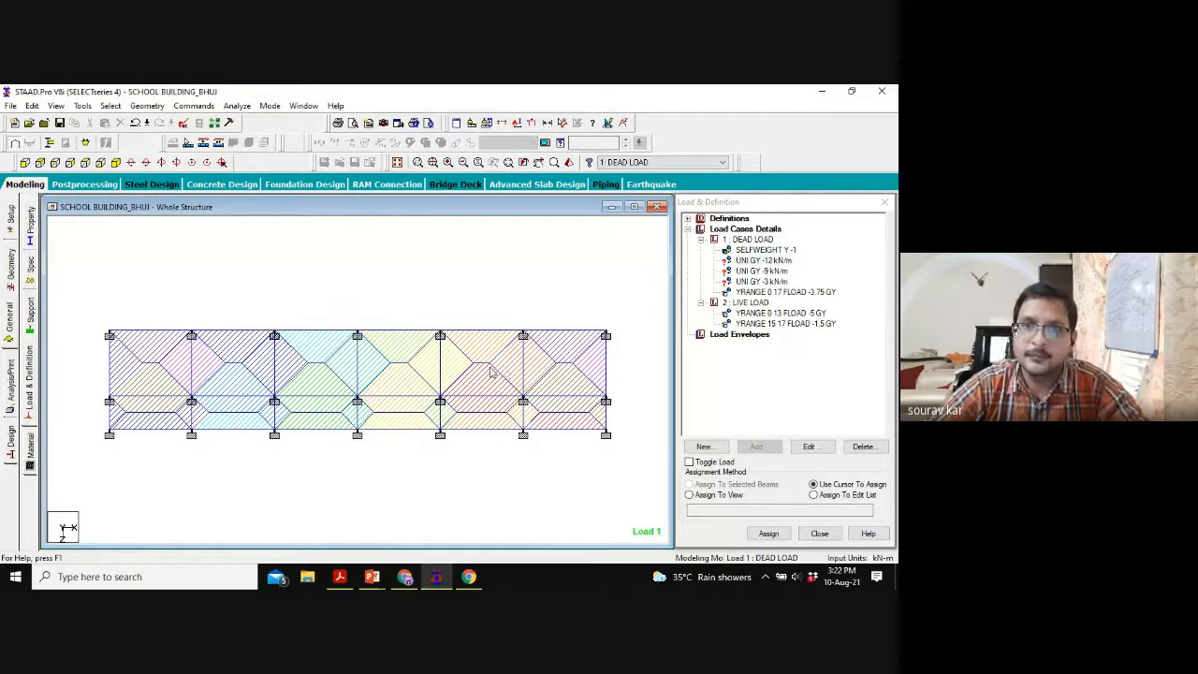
pyautogui.click(759, 261)
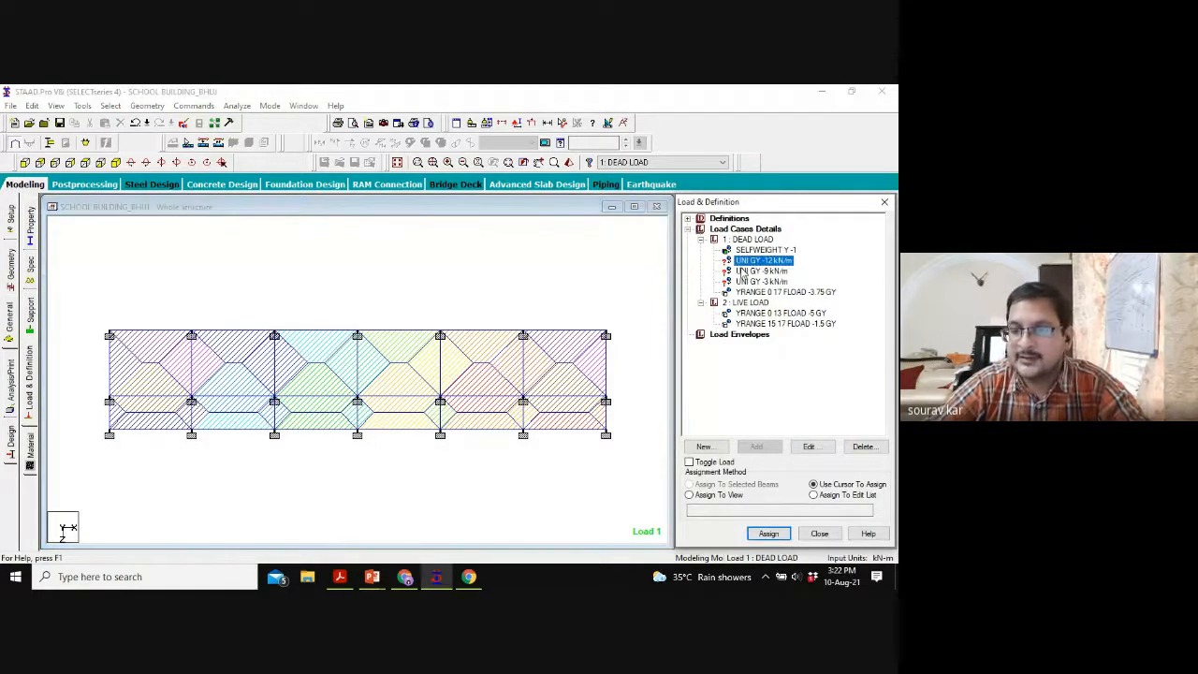
pyautogui.click(586, 317)
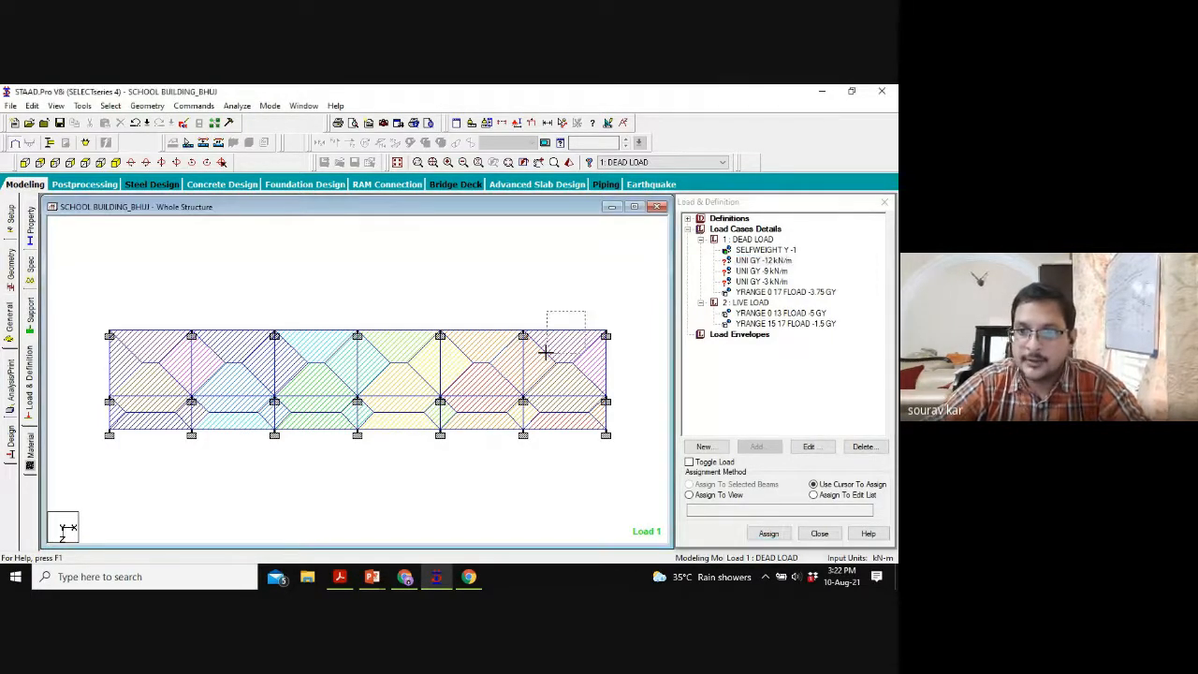
pyautogui.click(454, 331)
pyautogui.click(388, 333)
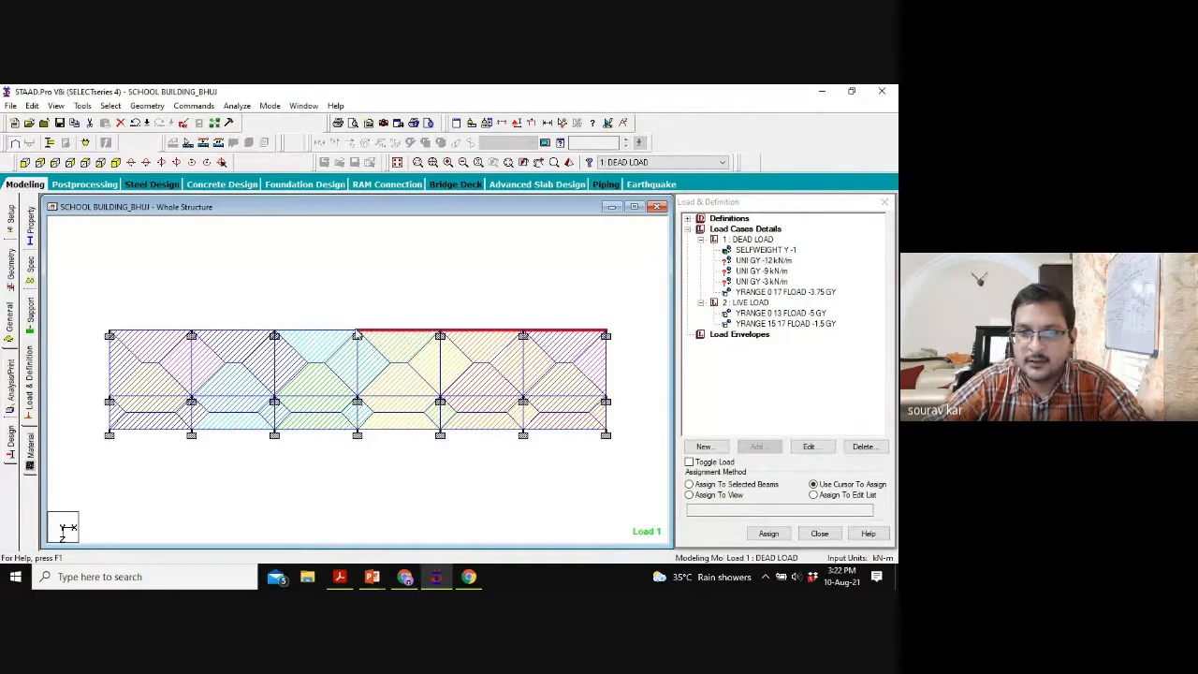
pyautogui.click(292, 335)
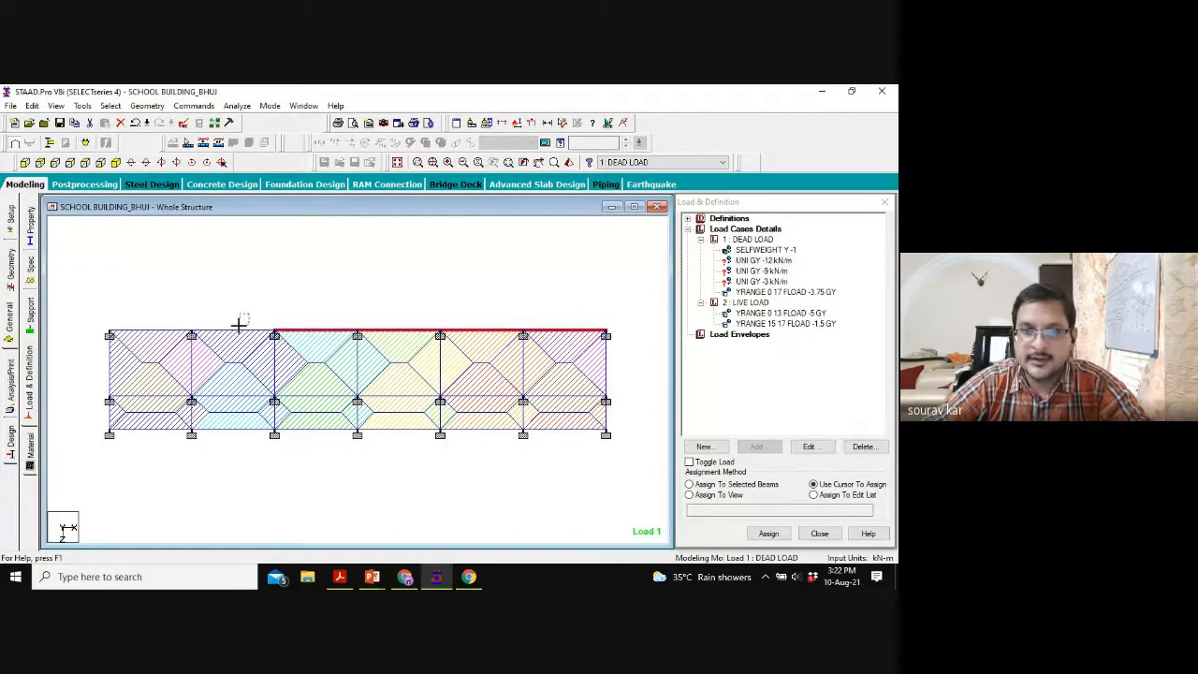
pyautogui.click(214, 332)
pyautogui.click(154, 330)
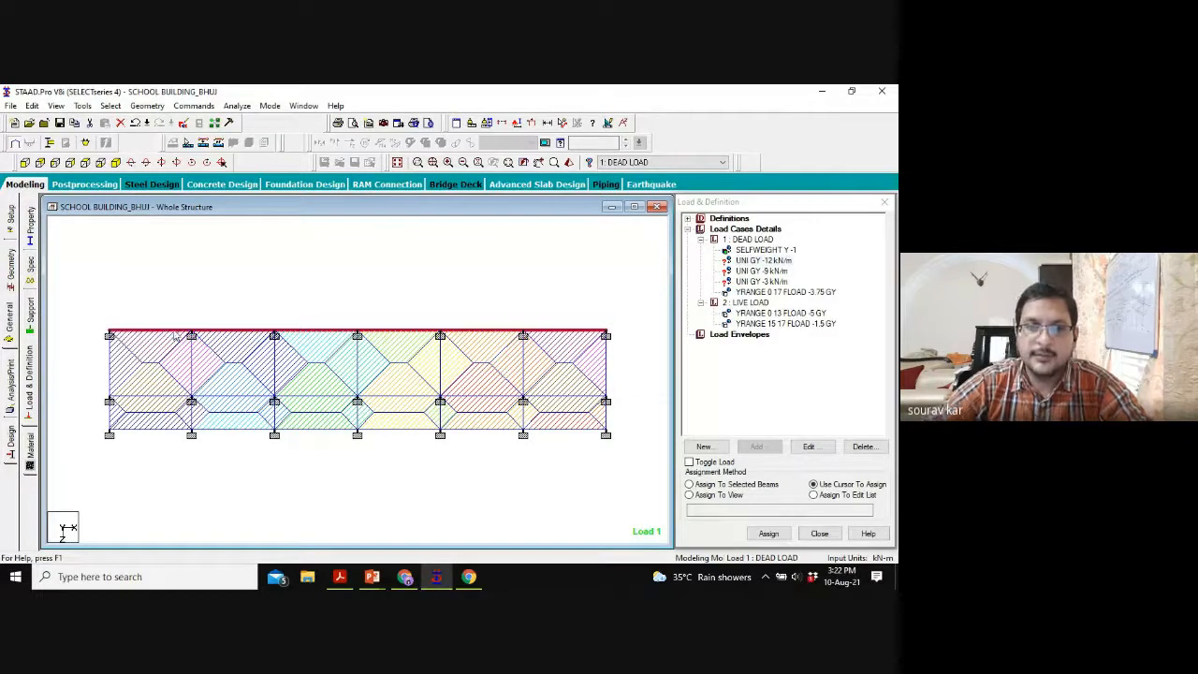
# Step: Extend the beam selection around the building's two short ends and its full front edge to complete the outer perimeter
pyautogui.click(107, 374)
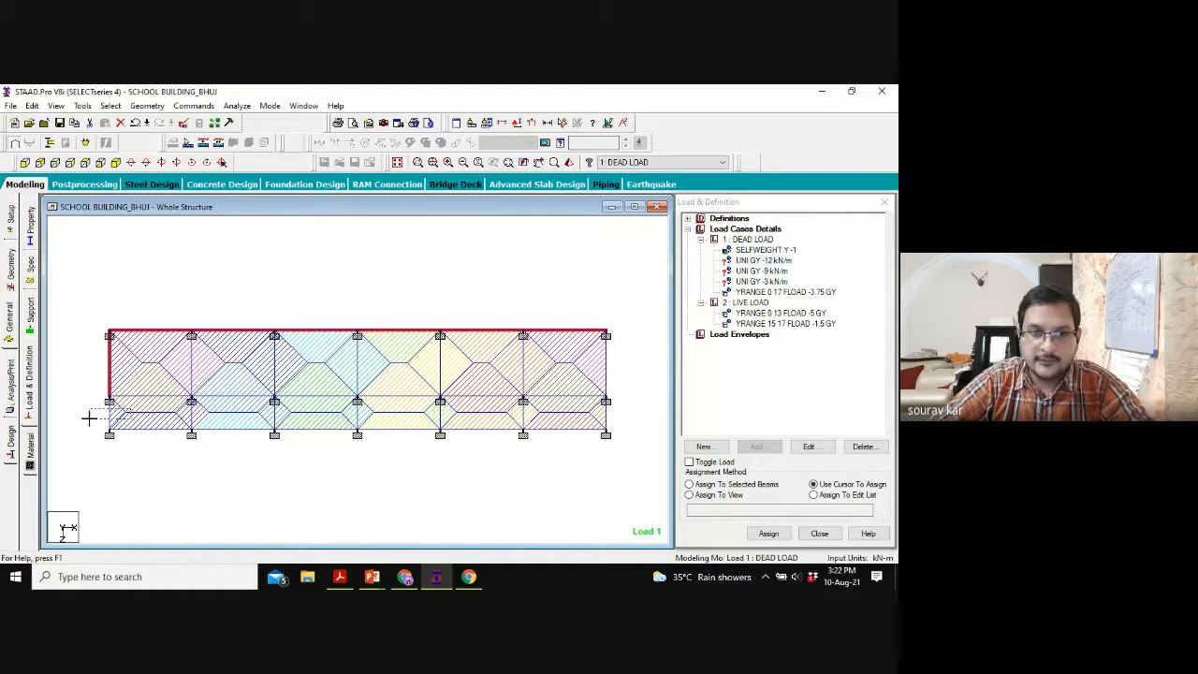
pyautogui.click(109, 421)
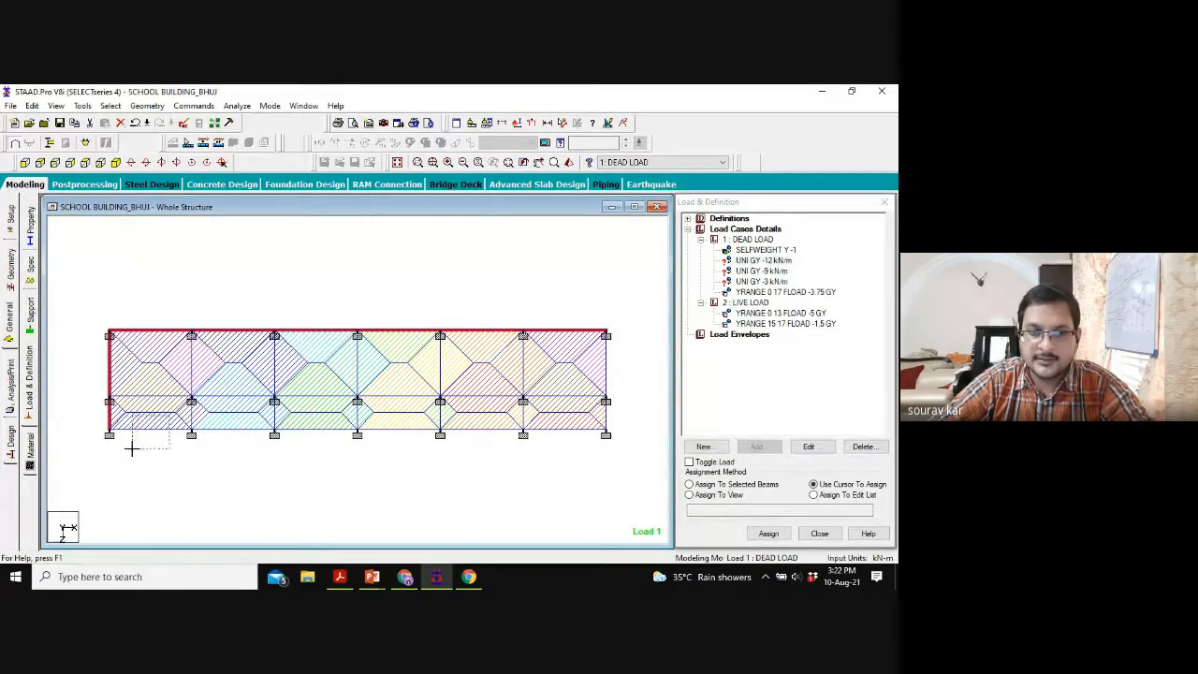
pyautogui.click(131, 432)
pyautogui.click(229, 432)
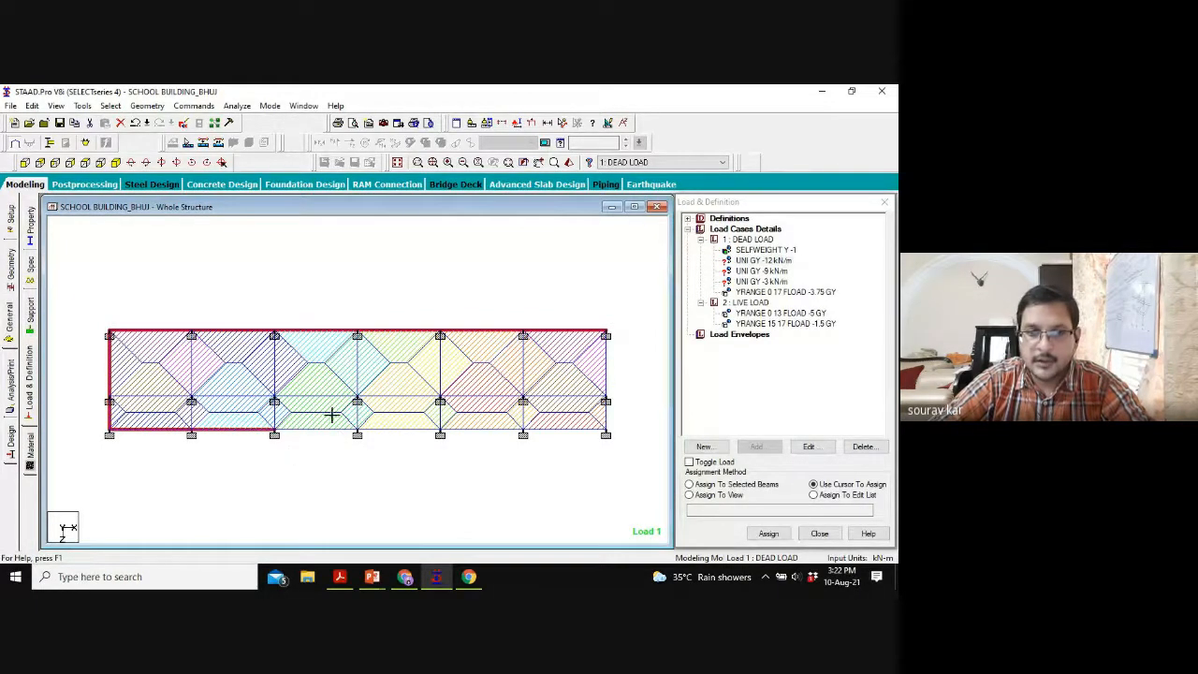
pyautogui.click(309, 431)
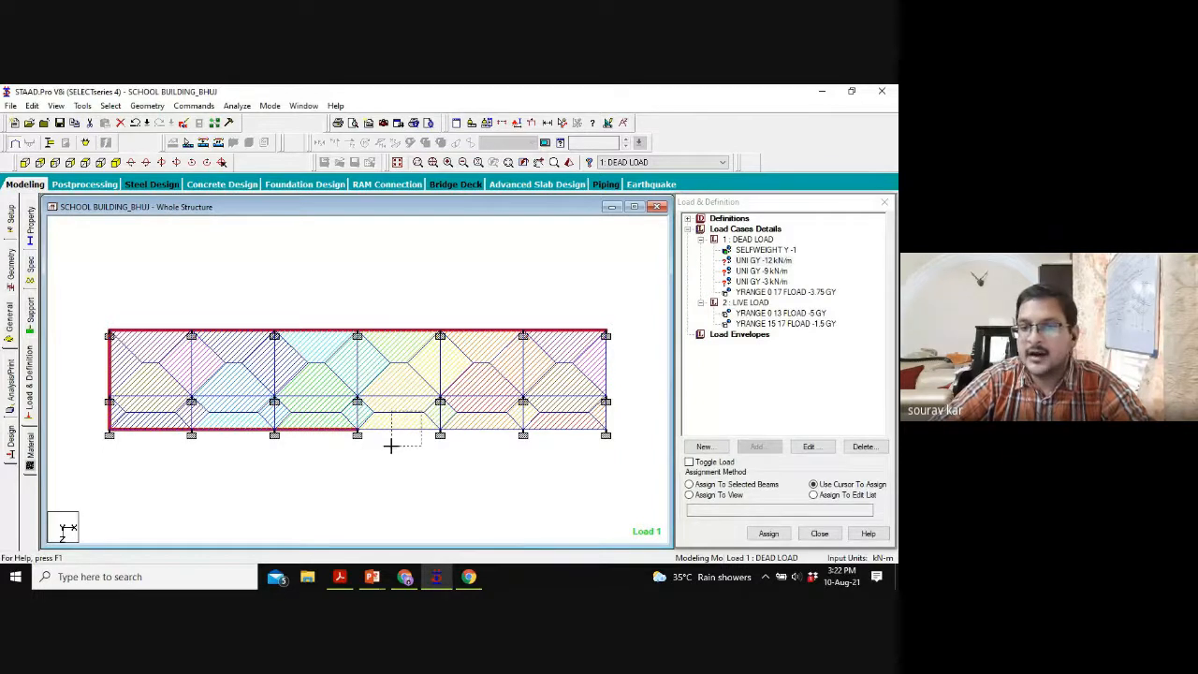
pyautogui.click(391, 435)
pyautogui.click(491, 431)
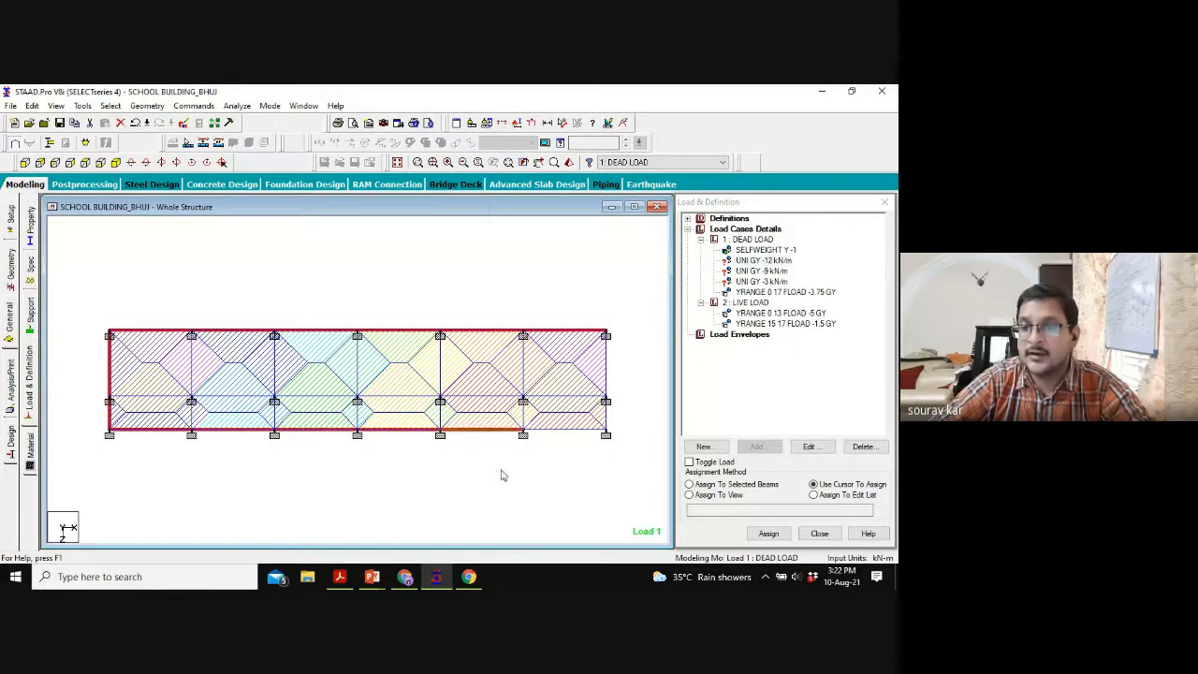
pyautogui.click(550, 454)
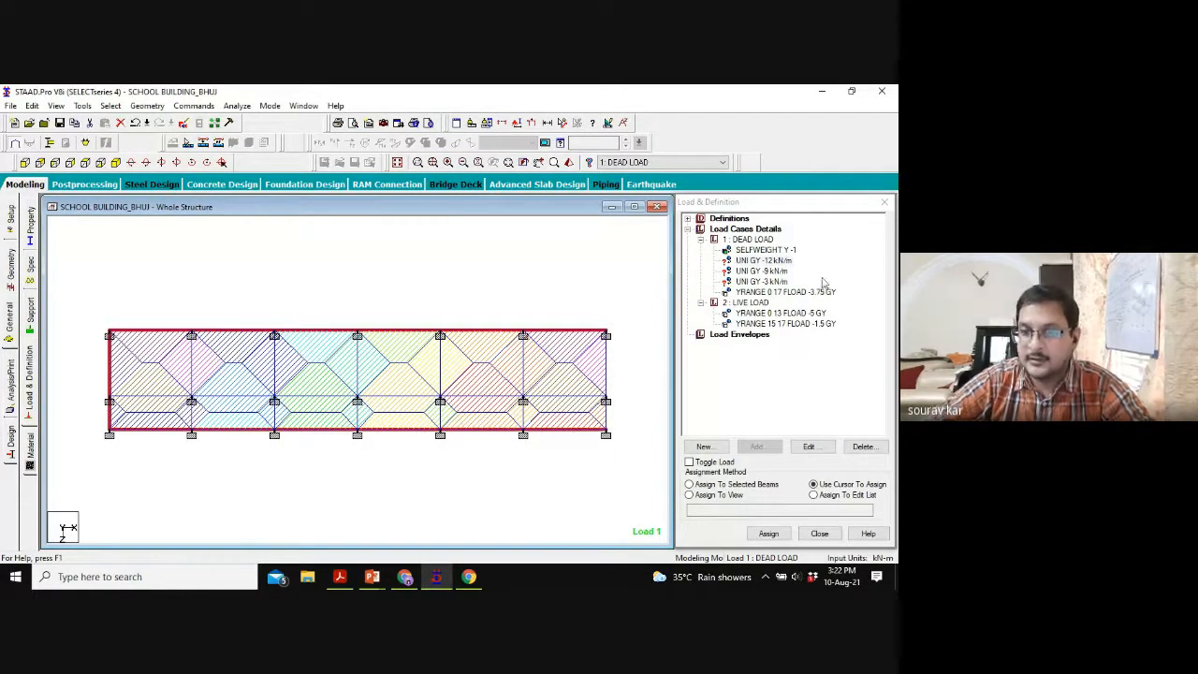
pyautogui.click(605, 358)
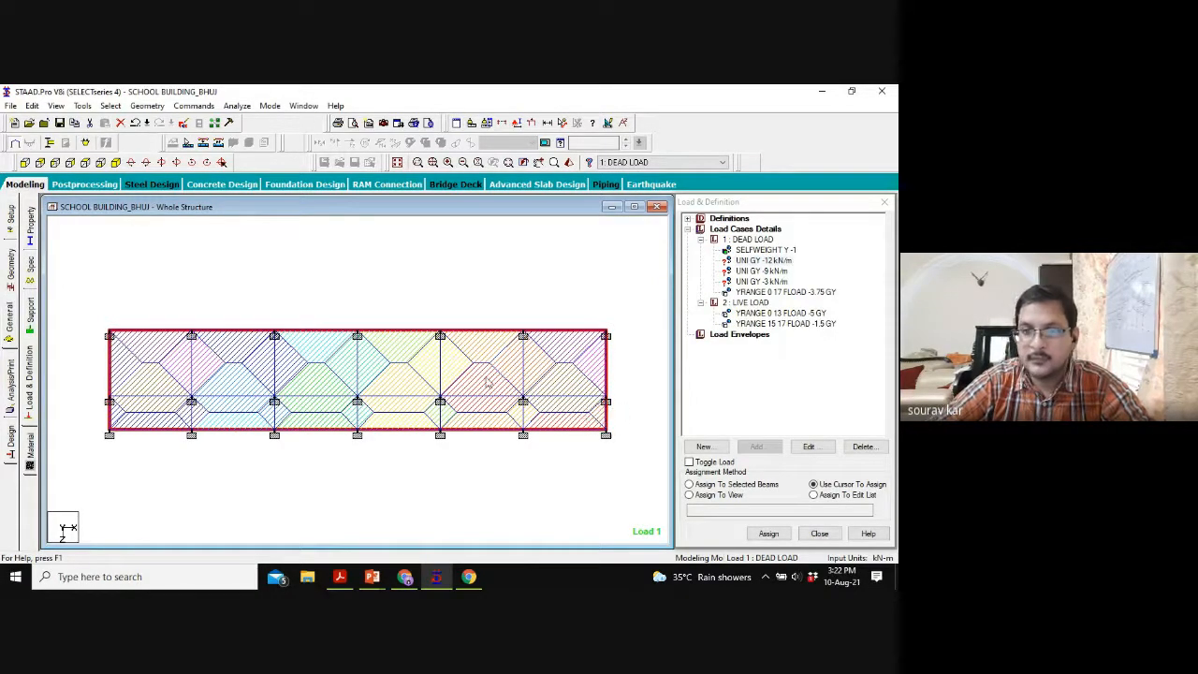
# Step: Examine the selected perimeter beams in isometric view from several sides and accept the automatic file save
pyautogui.click(115, 162)
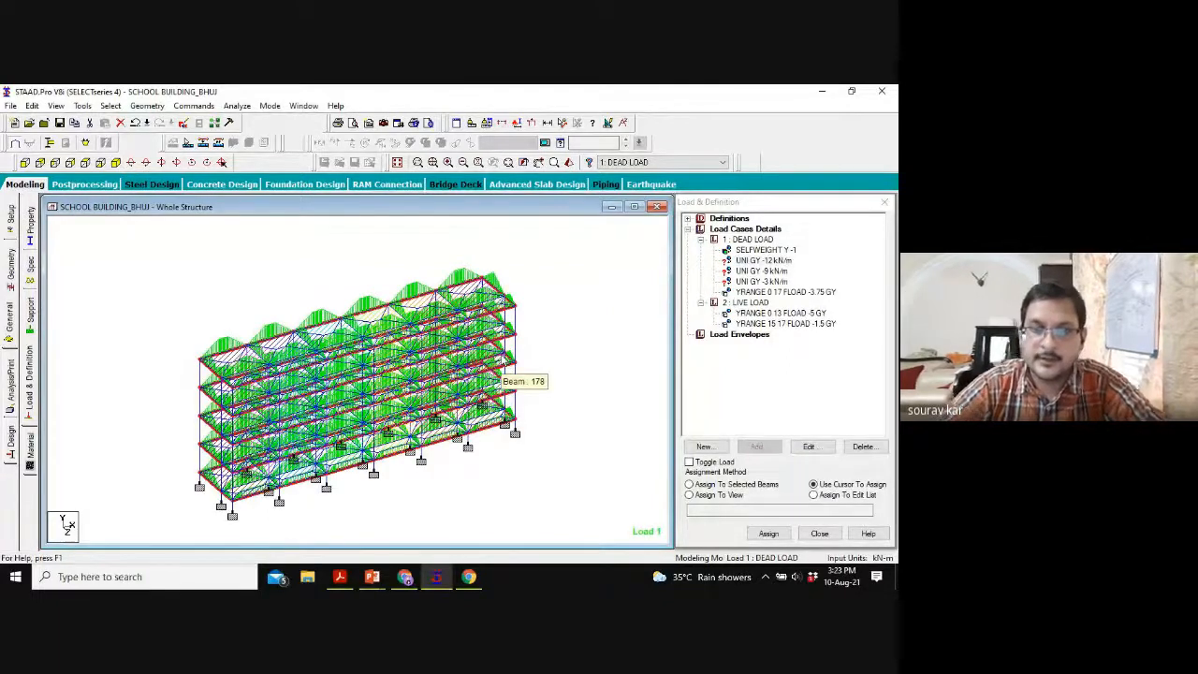
pyautogui.press('Left')
pyautogui.press('Left')
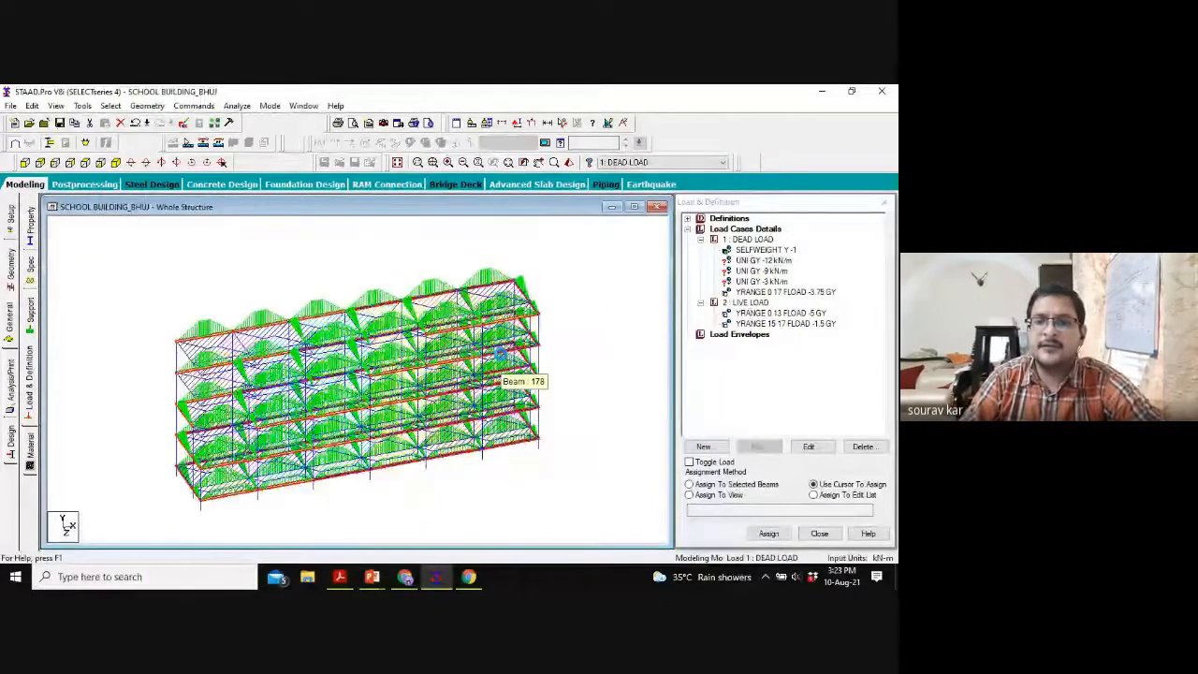
pyautogui.press('Left')
pyautogui.press('Left')
pyautogui.press('Left')
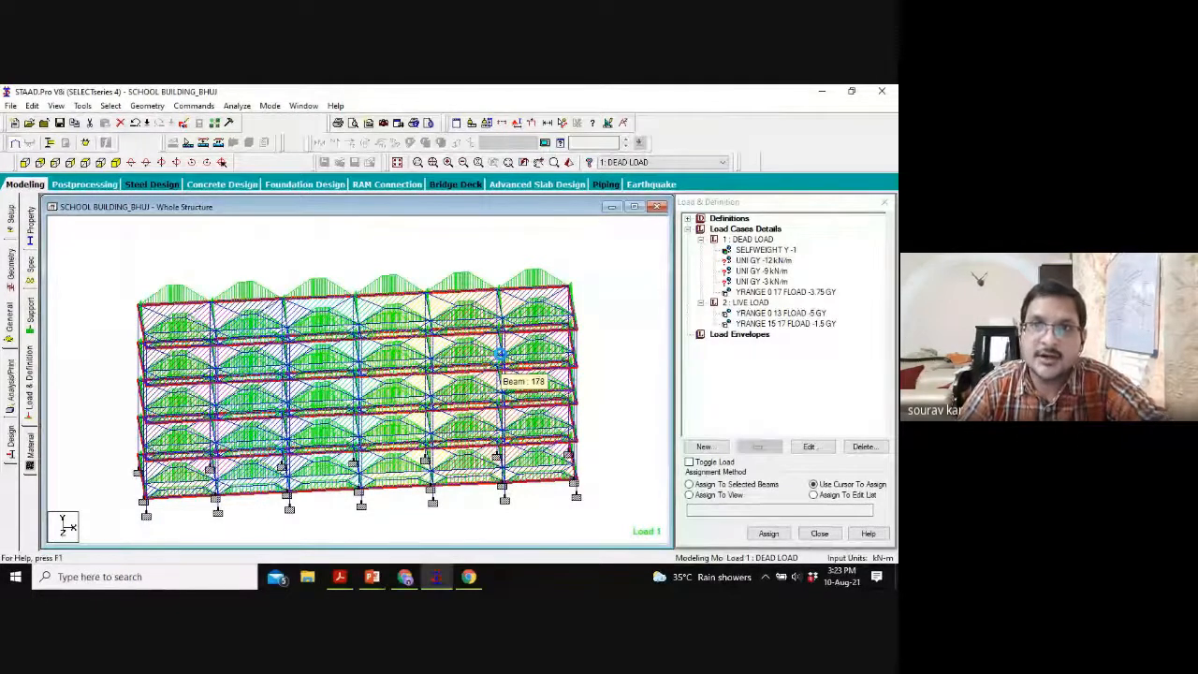
pyautogui.press('Left')
pyautogui.press('Left')
pyautogui.press('Left')
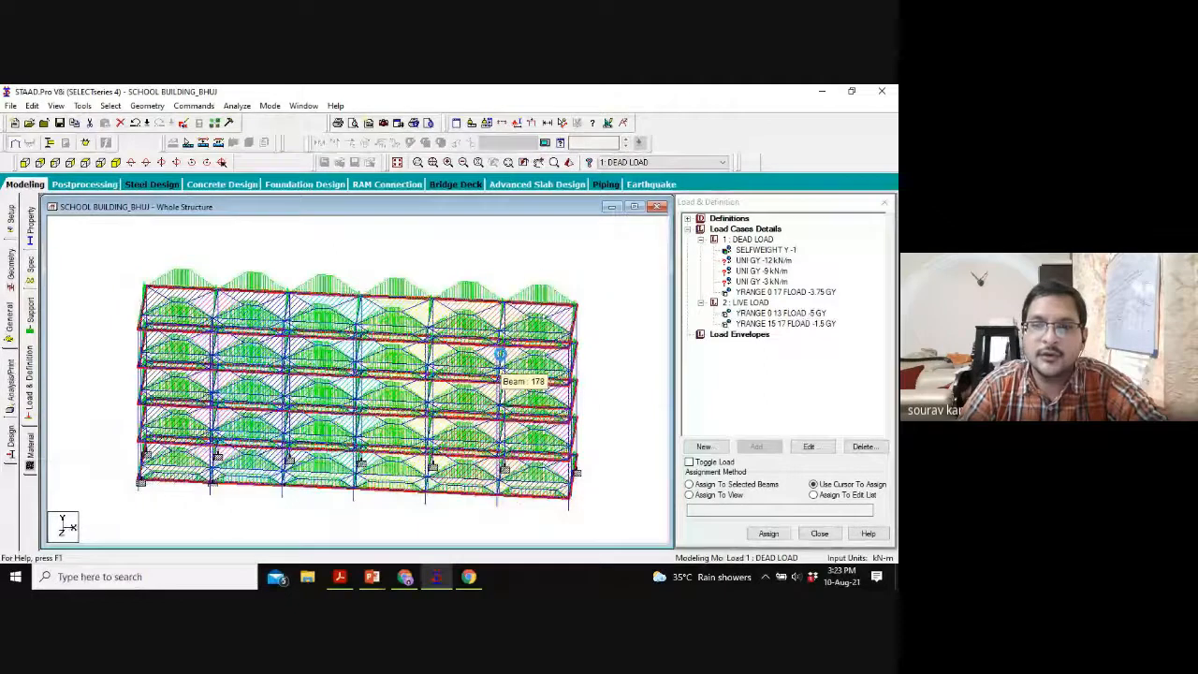
pyautogui.press('Left')
pyautogui.press('Left')
pyautogui.press('Left')
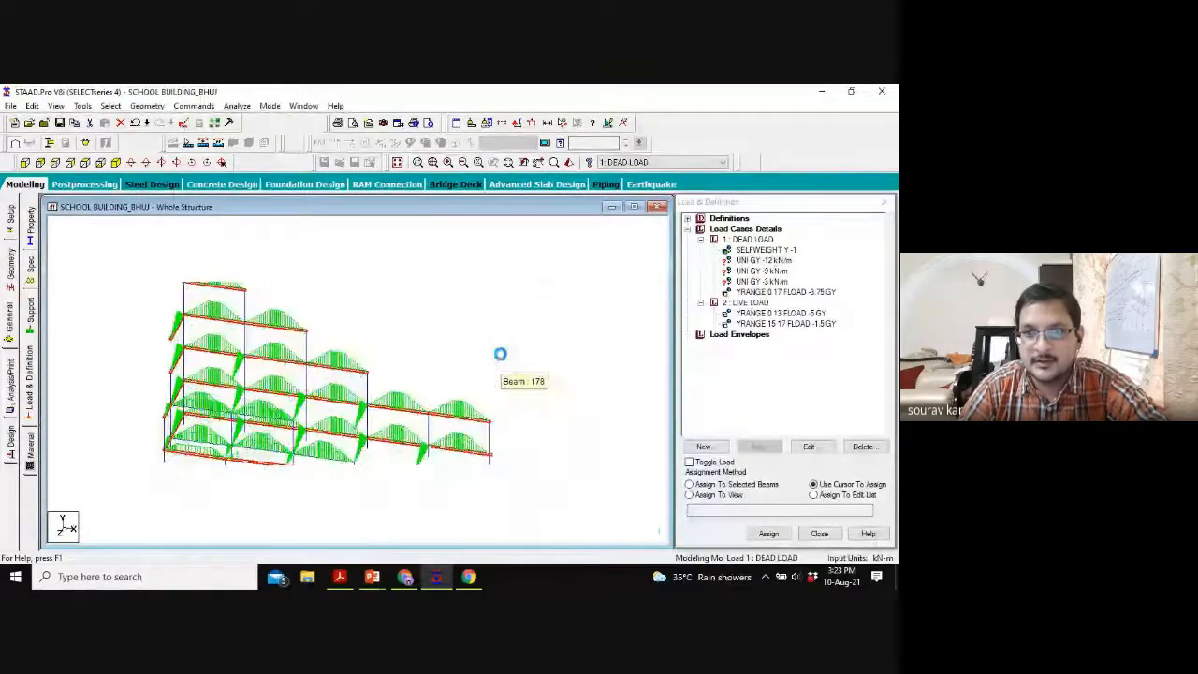
pyautogui.press('Left')
pyautogui.press('Left')
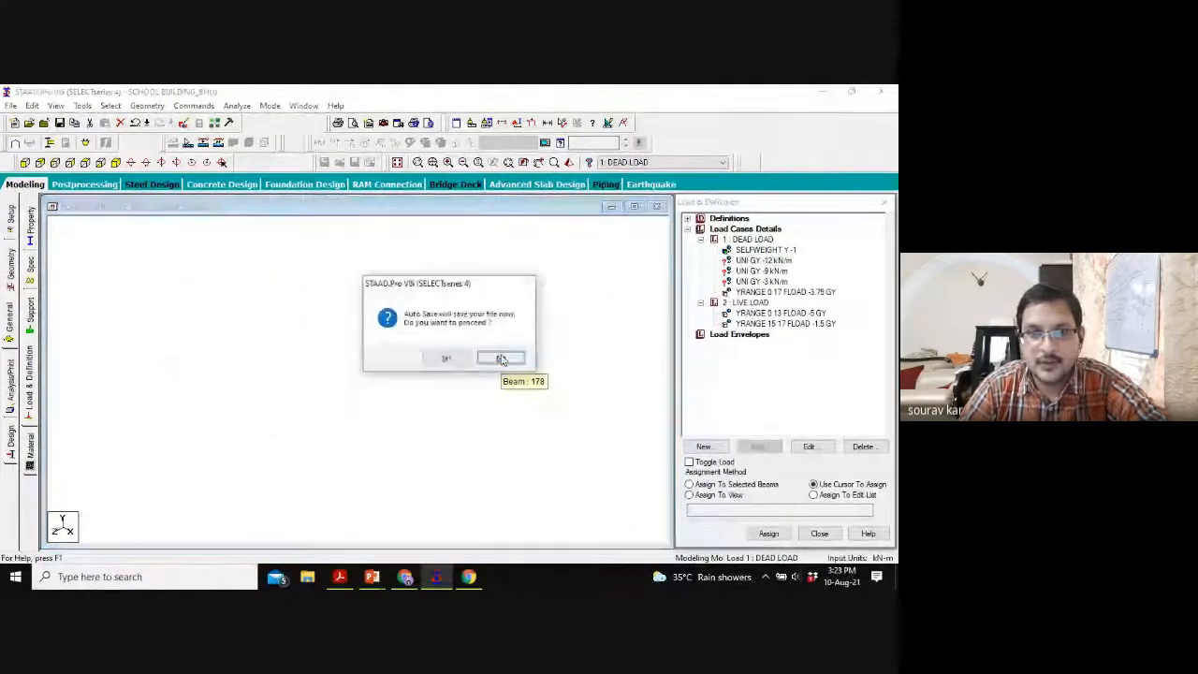
pyautogui.click(448, 355)
pyautogui.click(385, 348)
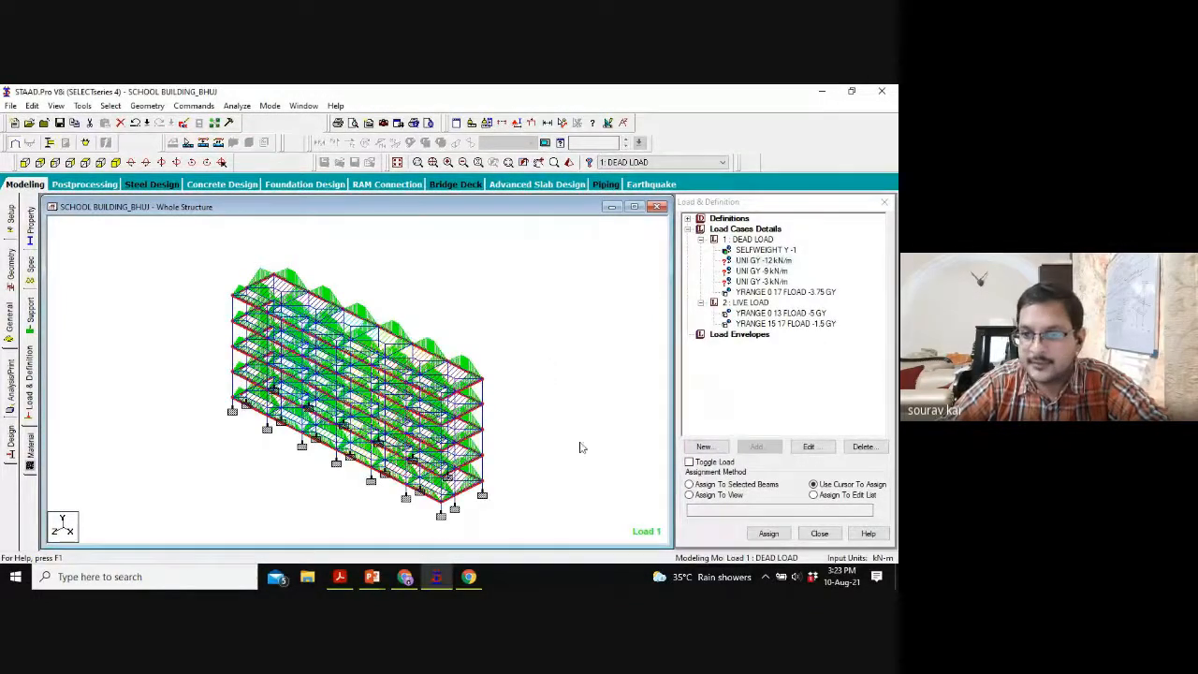
# Step: Assign the -12 kN/m dead member load to the selected perimeter beams and check the loaded members in the rotated isometric view
pyautogui.click(745, 485)
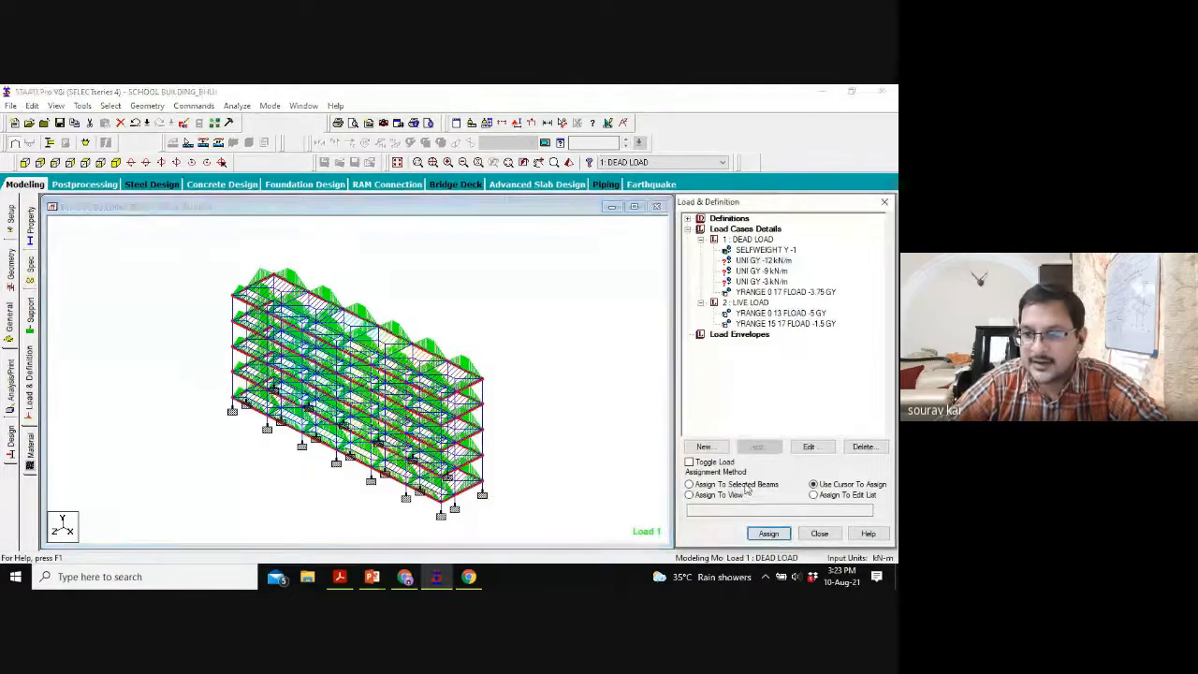
pyautogui.click(765, 532)
pyautogui.click(804, 405)
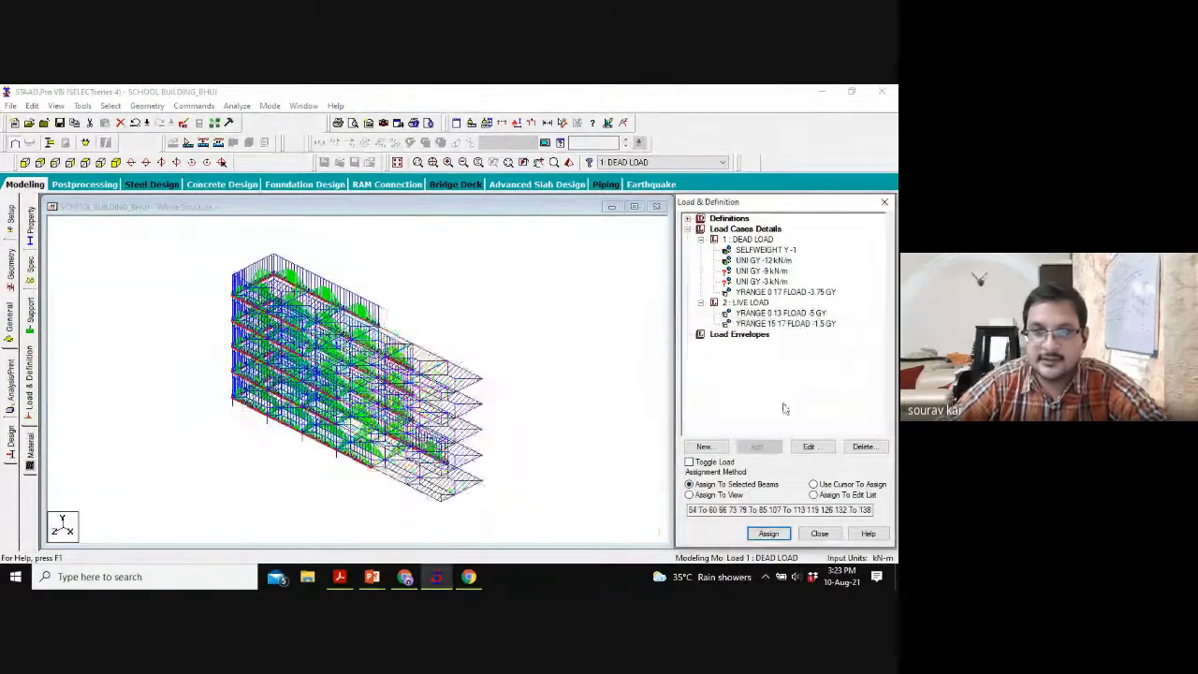
pyautogui.press('Right')
pyautogui.press('Right')
pyautogui.press('Right')
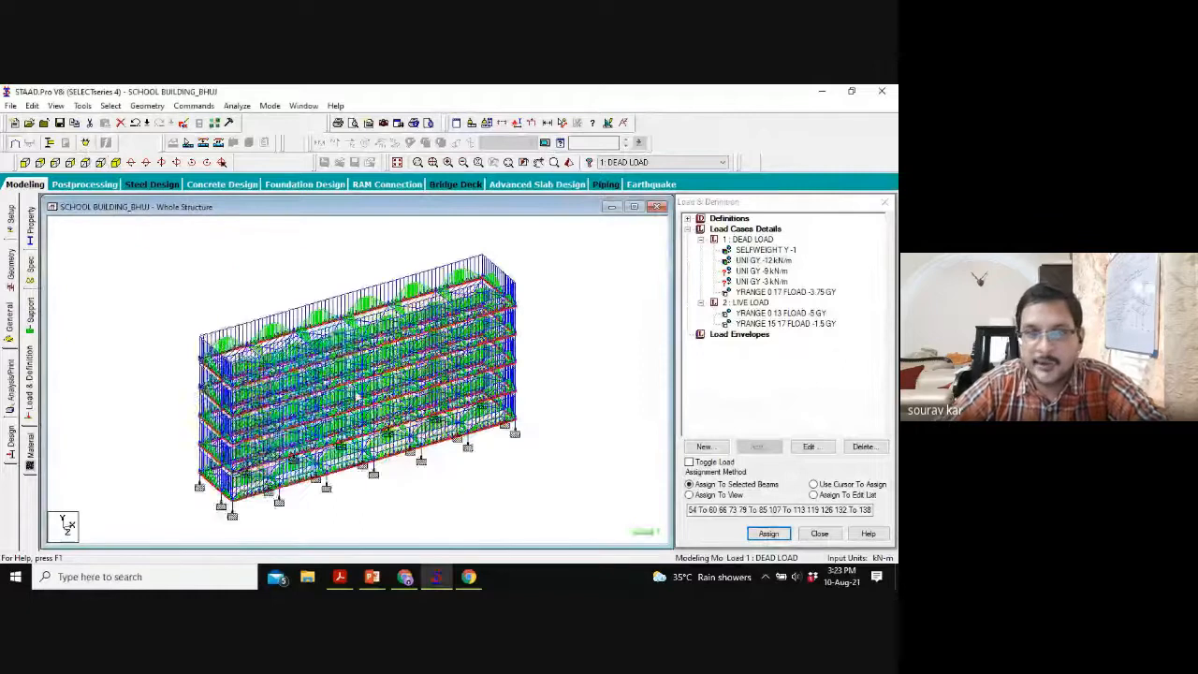
pyautogui.click(760, 261)
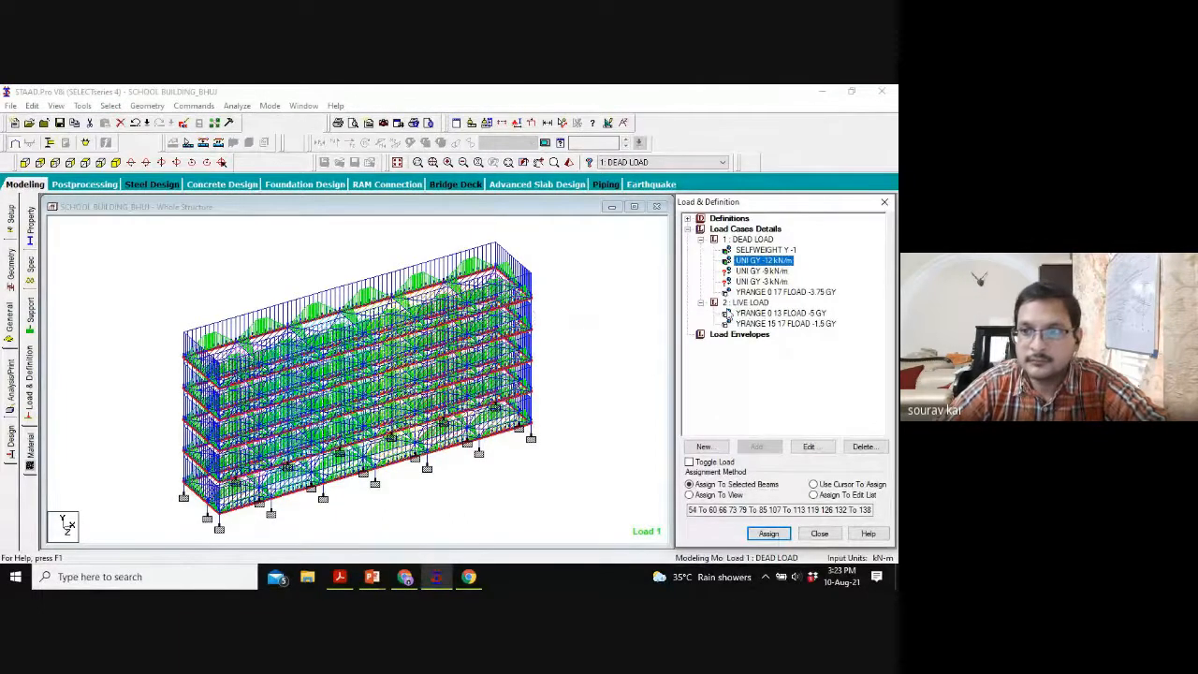
# Step: Choose the -9 kN/m dead member load and add the interior cross beams of both spans to the selection in plan view
pyautogui.click(760, 272)
pyautogui.click(101, 162)
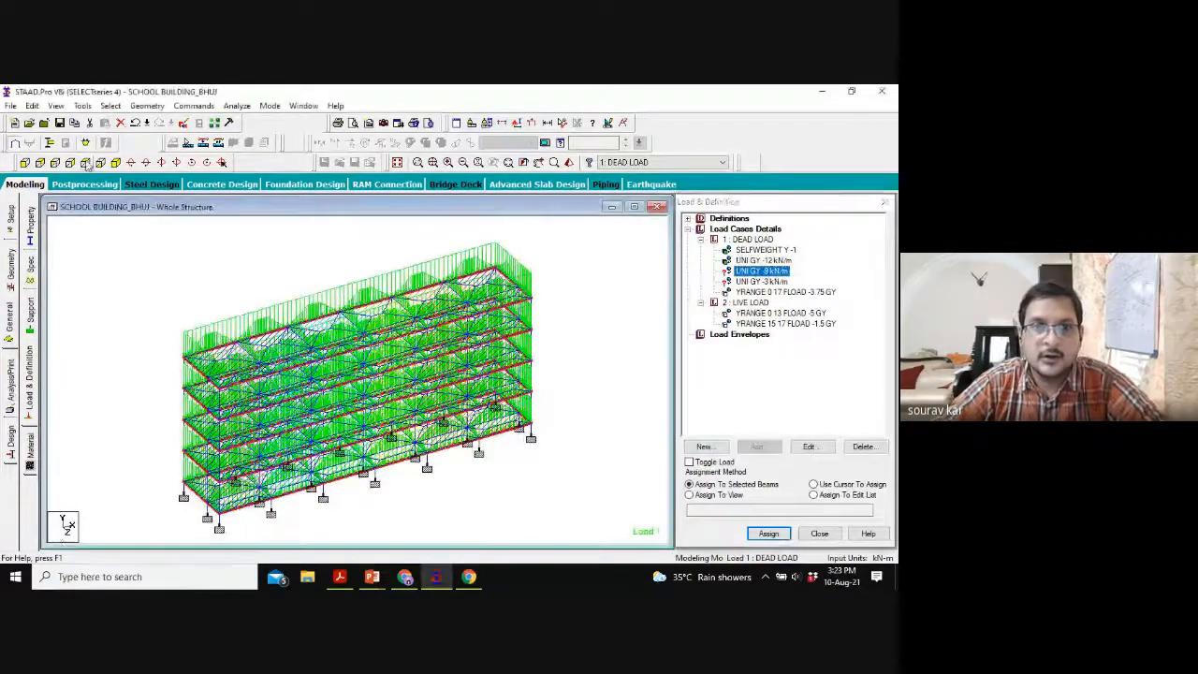
pyautogui.moveTo(564, 357); pyautogui.dragTo(145, 386)
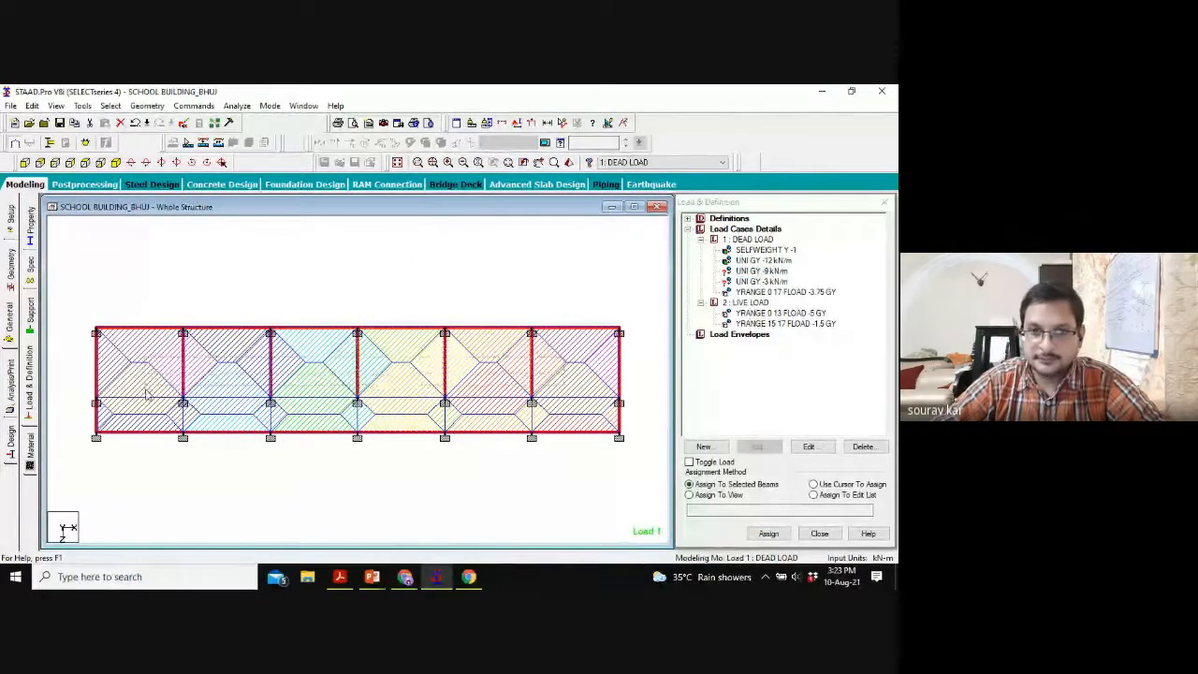
pyautogui.moveTo(567, 417)
pyautogui.mouseDown()
pyautogui.moveTo(193, 415)
pyautogui.moveTo(173, 426)
pyautogui.mouseUp()
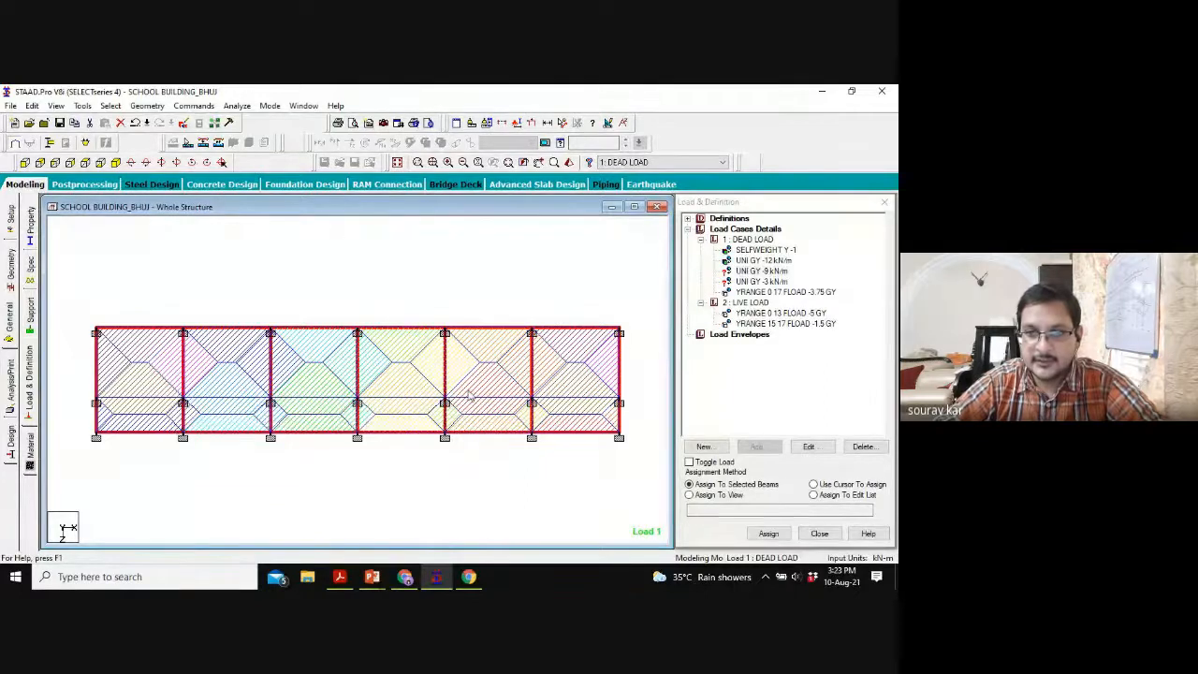
# Step: Add all six bays of longitudinal beams along the interior column line to the beam selection
pyautogui.keyDown('ctrl'); pyautogui.moveTo(492, 378); pyautogui.dragTo(469, 405); pyautogui.keyUp('ctrl')
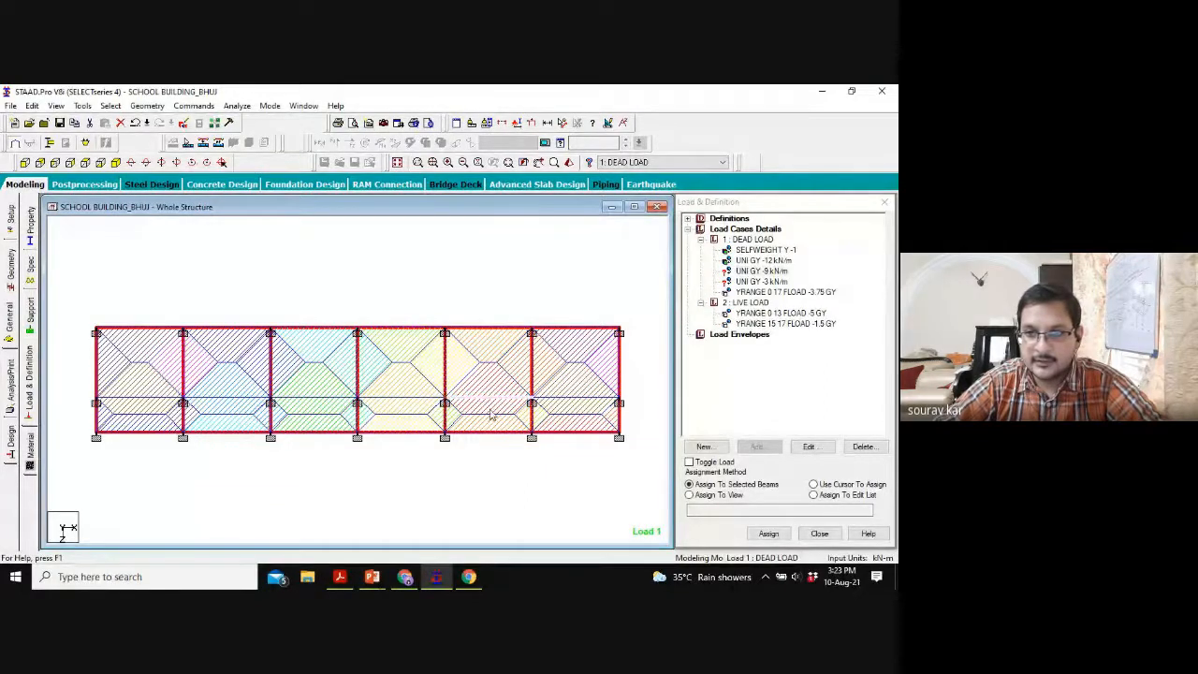
pyautogui.keyDown('ctrl'); pyautogui.click(570, 399); pyautogui.keyUp('ctrl')
pyautogui.keyDown('ctrl'); pyautogui.click(395, 399); pyautogui.keyUp('ctrl')
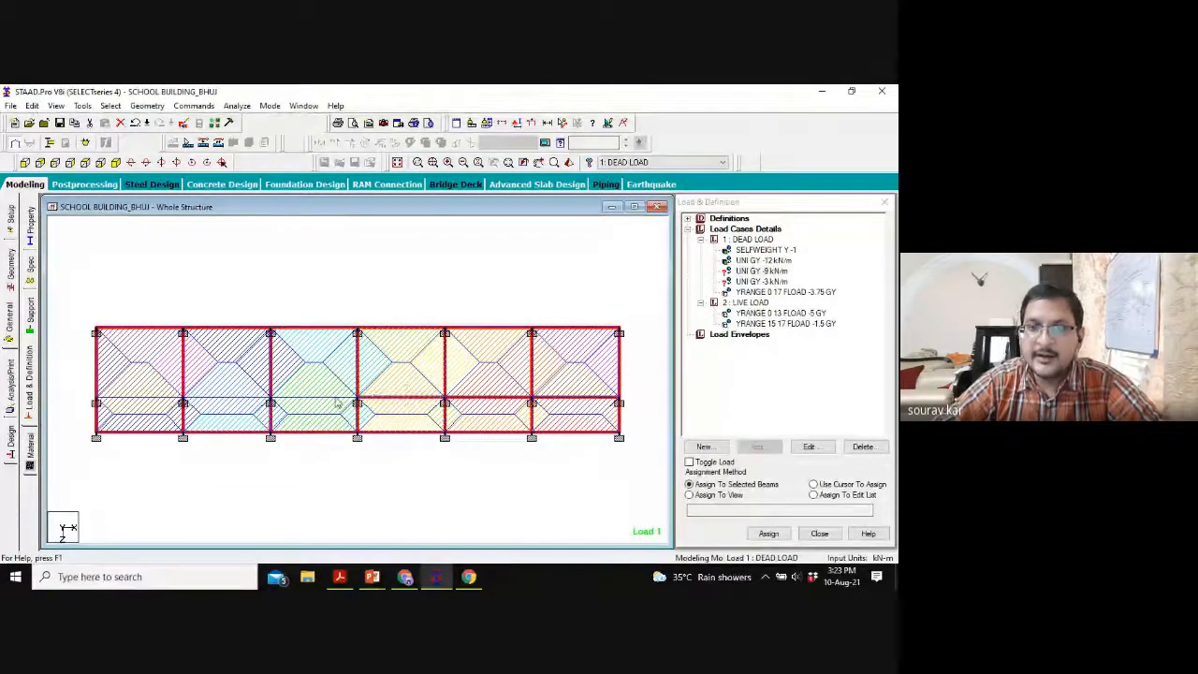
pyautogui.keyDown('ctrl'); pyautogui.click(308, 402); pyautogui.keyUp('ctrl')
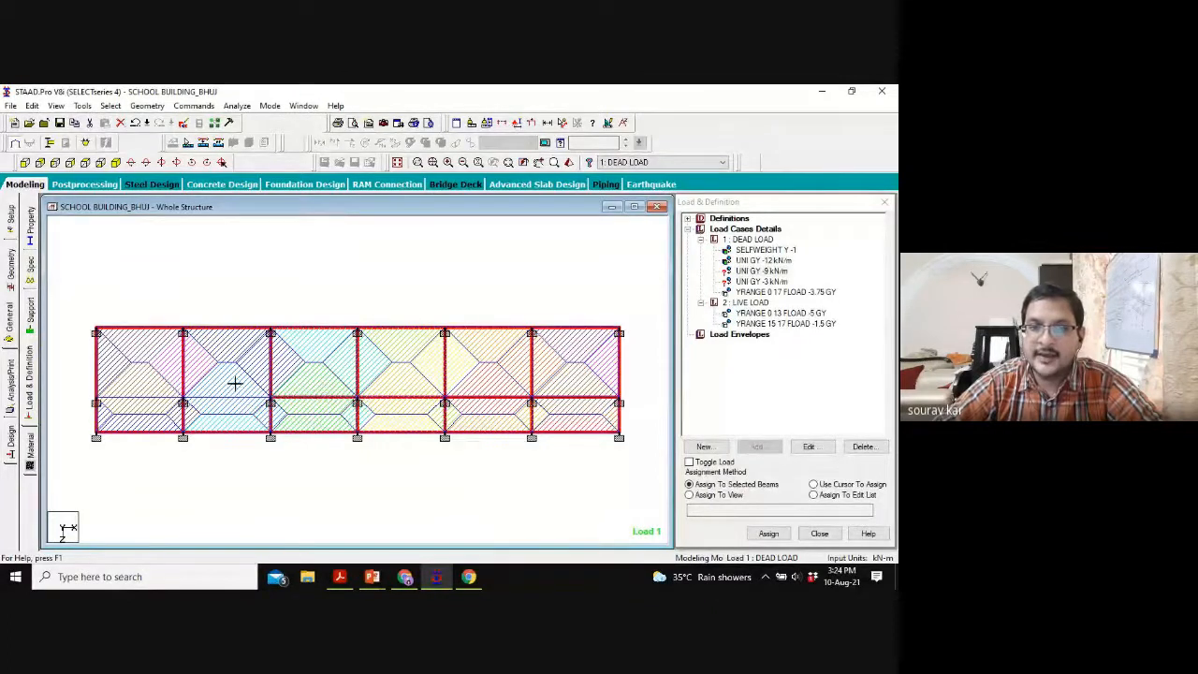
pyautogui.keyDown('ctrl'); pyautogui.click(201, 402); pyautogui.keyUp('ctrl')
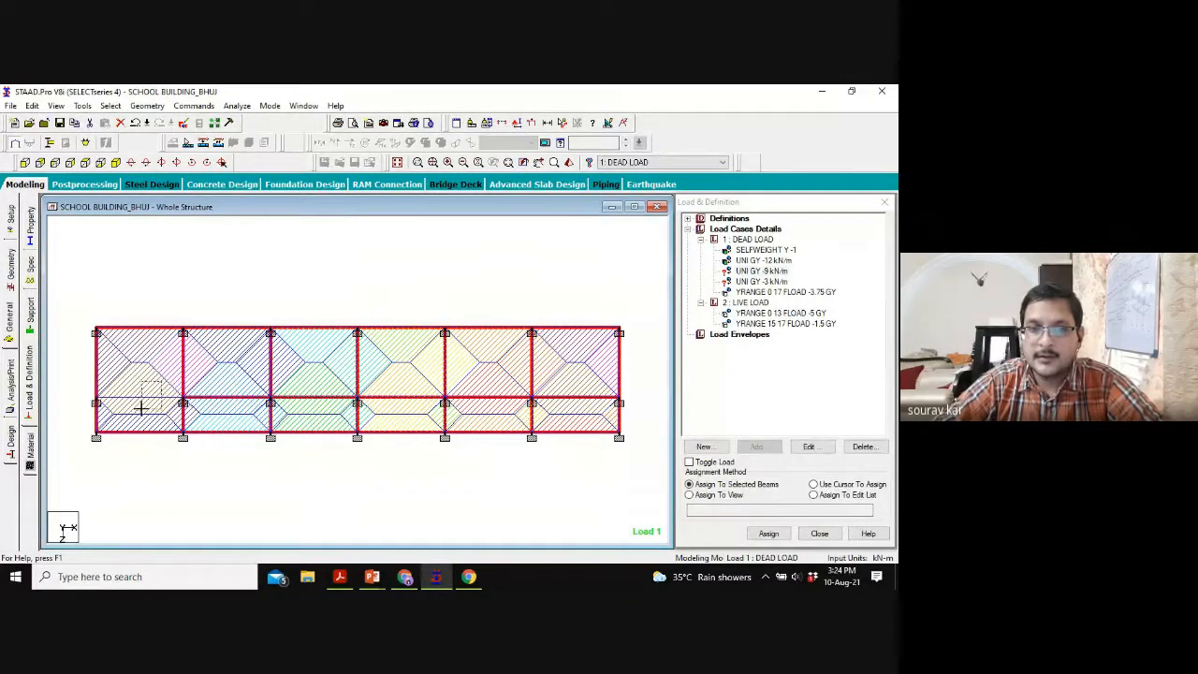
pyautogui.keyDown('ctrl'); pyautogui.click(137, 402); pyautogui.keyUp('ctrl')
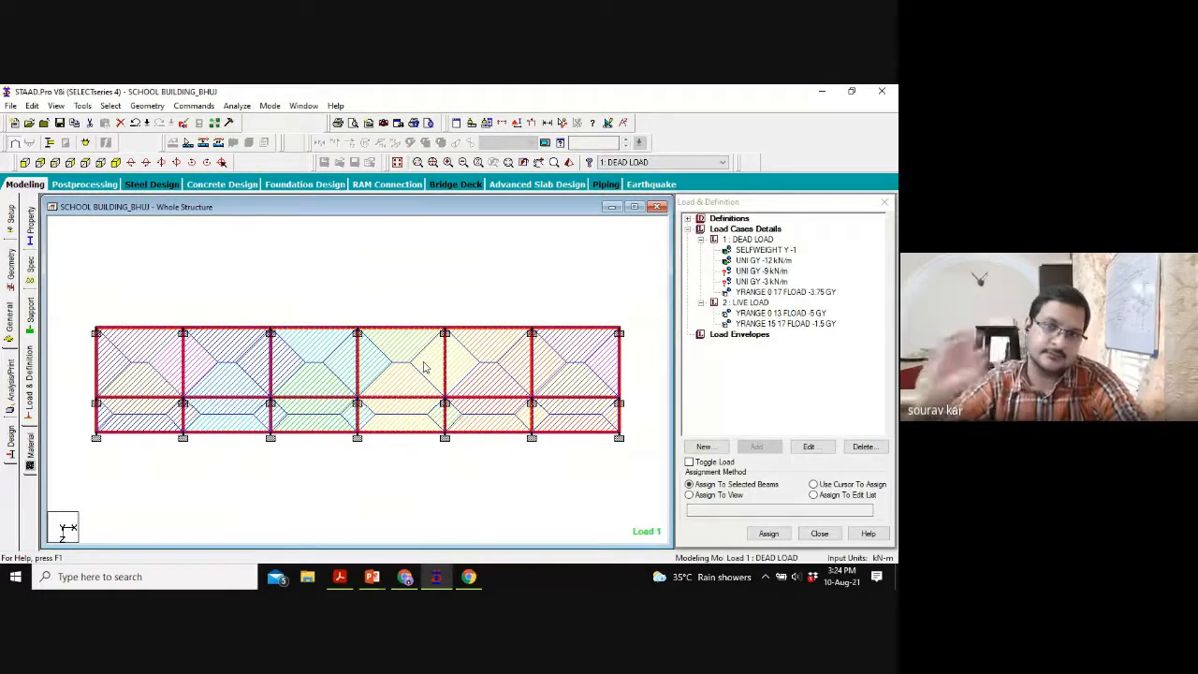
# Step: Assign the -9 kN/m dead member load to the selected beams in isometric view and compare its members with the -12 kN/m load's
pyautogui.click(100, 162)
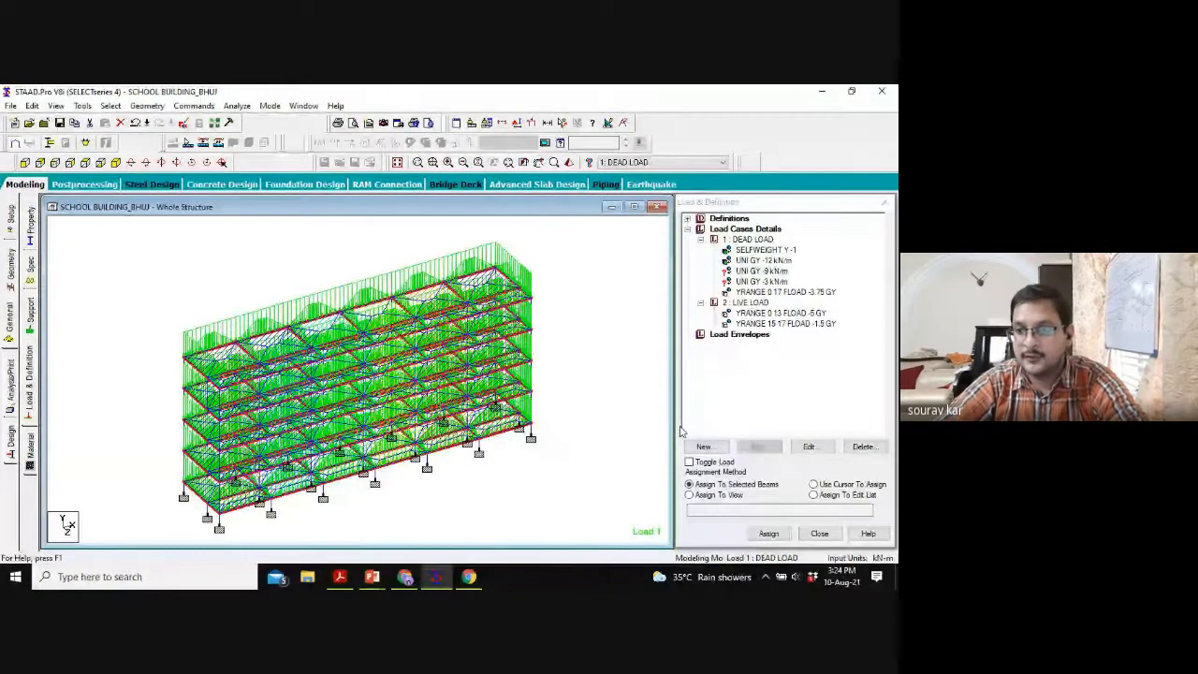
pyautogui.click(768, 532)
pyautogui.click(804, 406)
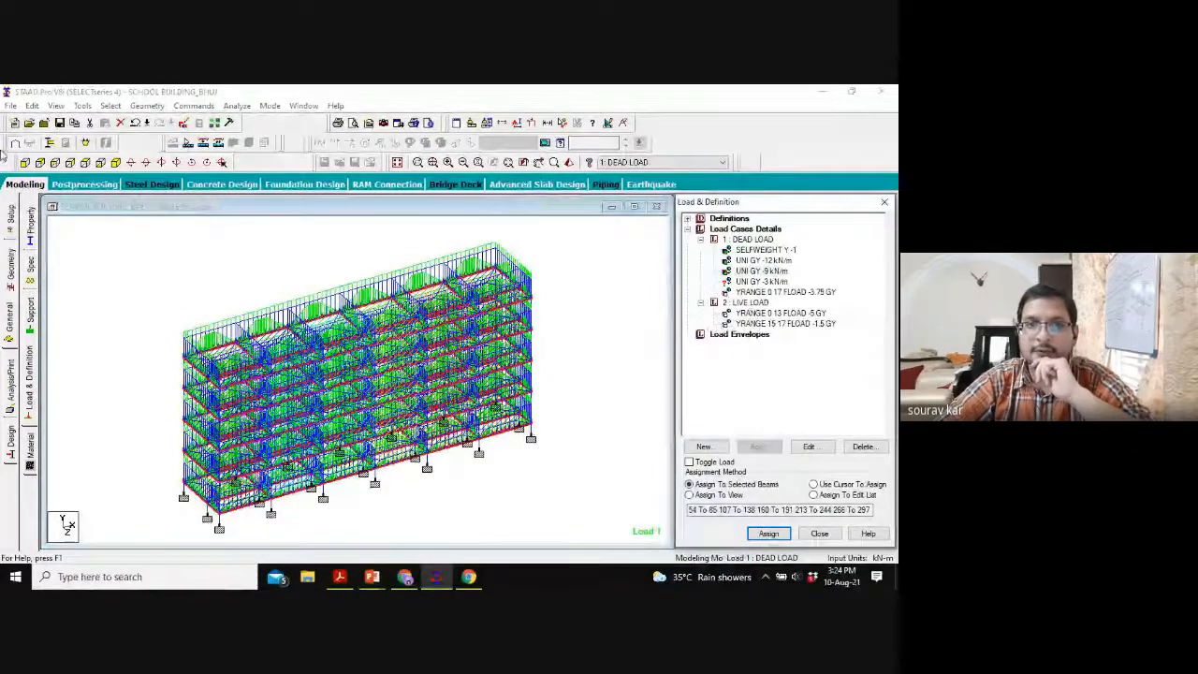
pyautogui.click(761, 270)
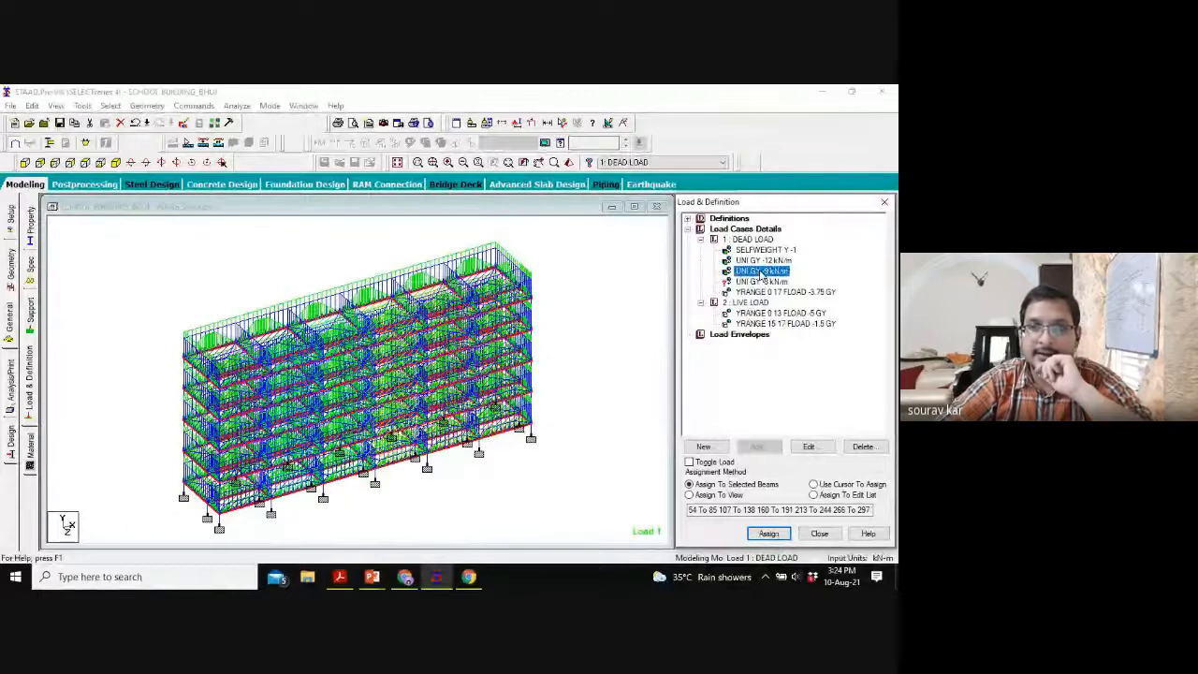
pyautogui.click(762, 260)
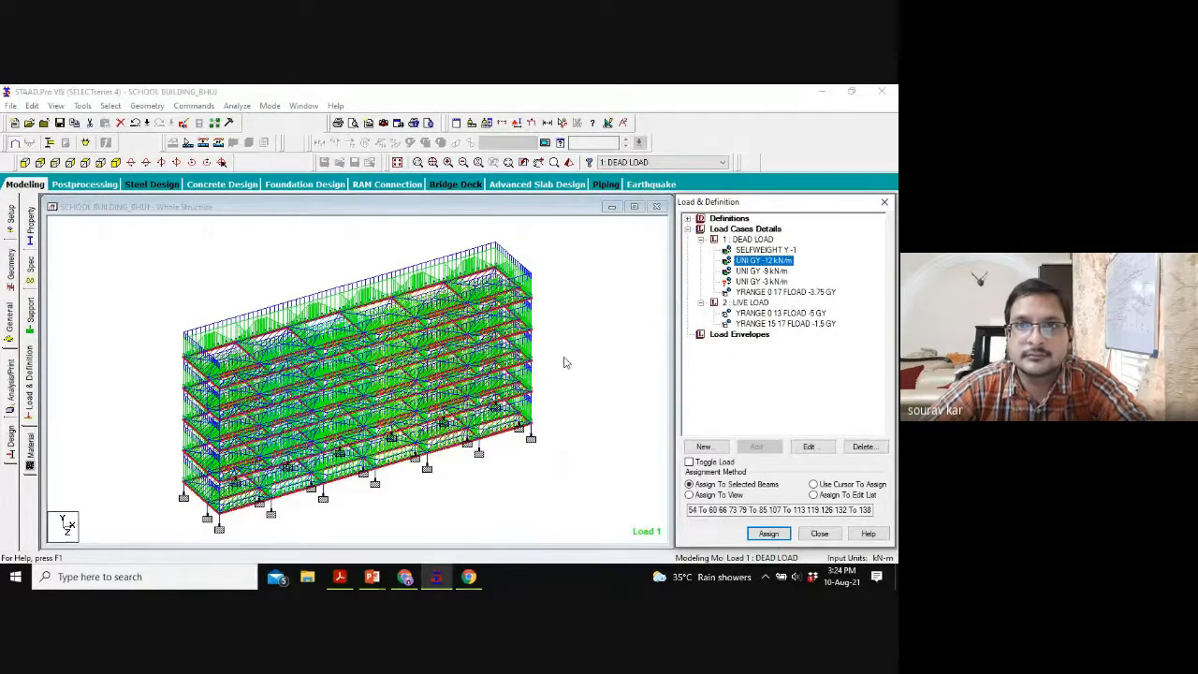
# Step: Restore the whole structure, select the topmost level of beams in front view and display only those members
pyautogui.click(397, 162)
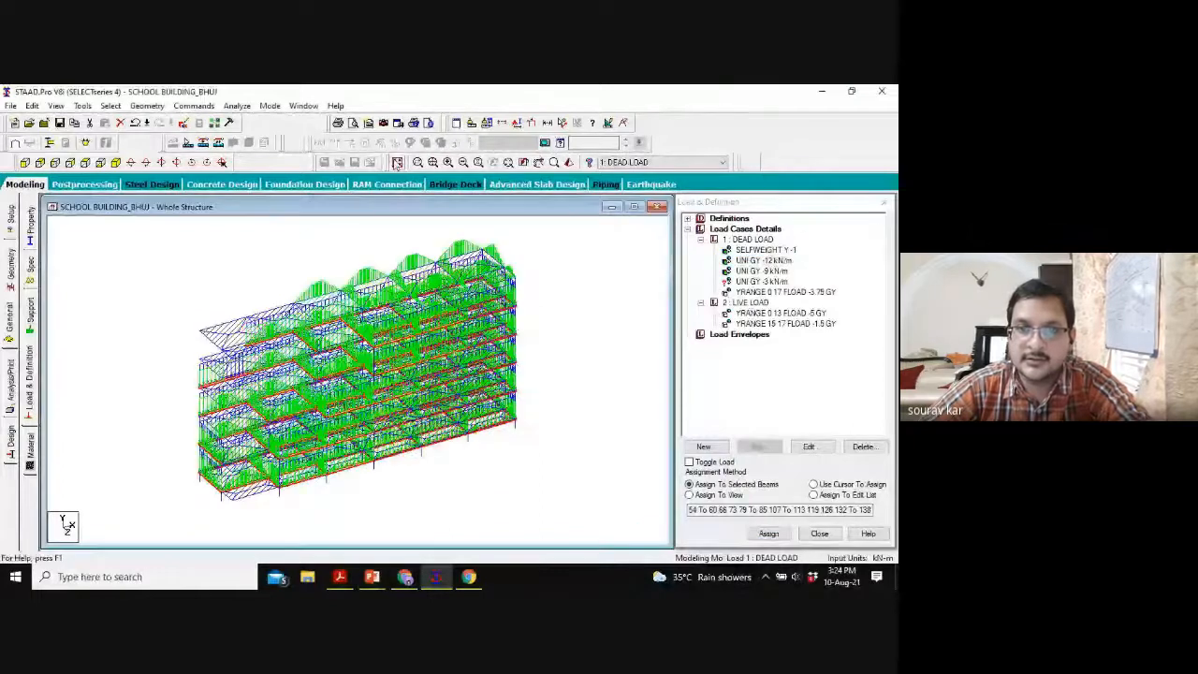
pyautogui.click(24, 162)
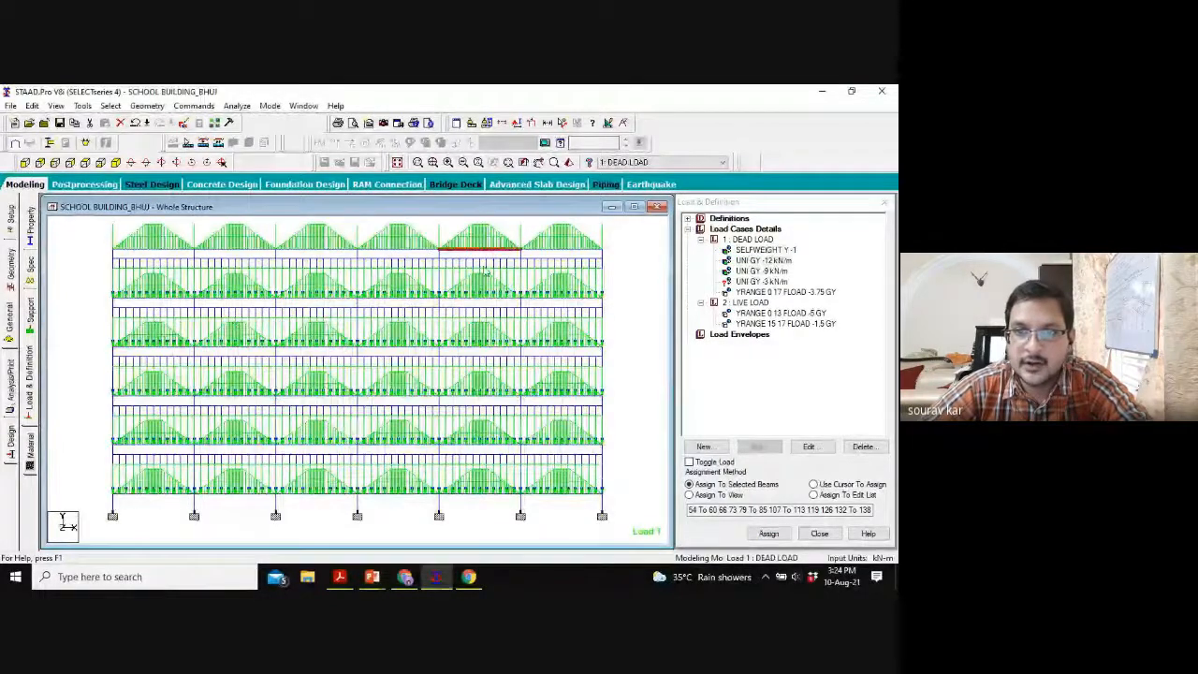
pyautogui.scroll(-5, 337, 348)
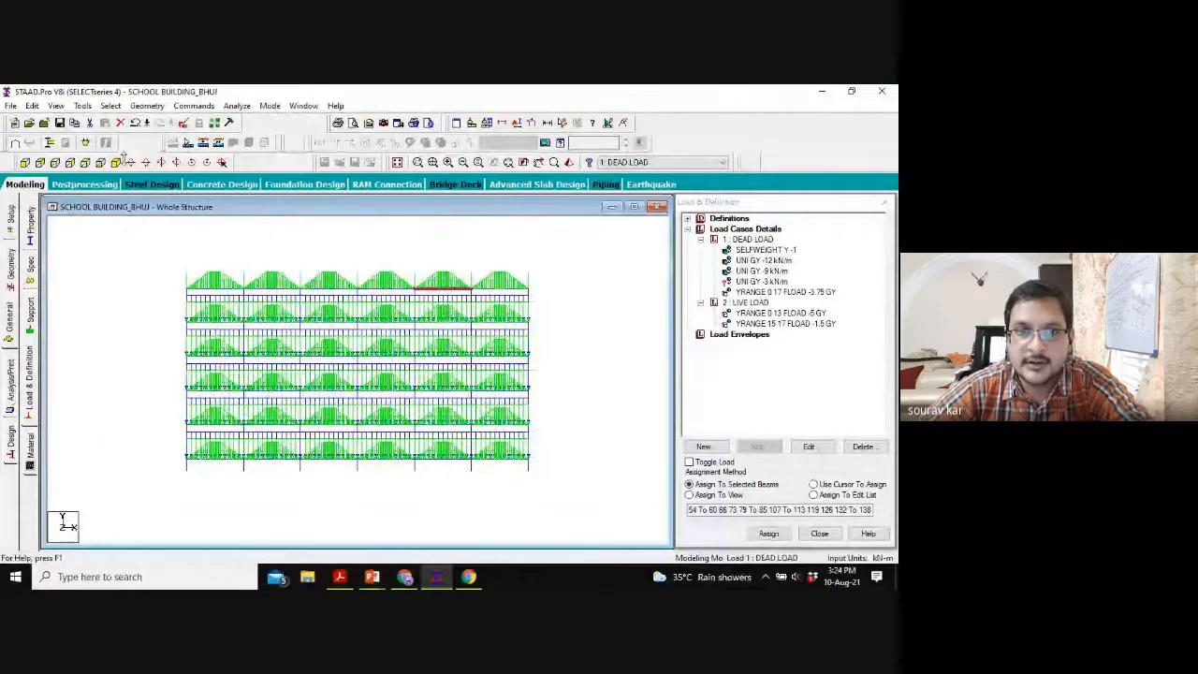
pyautogui.click(116, 162)
pyautogui.scroll(1, 496, 289)
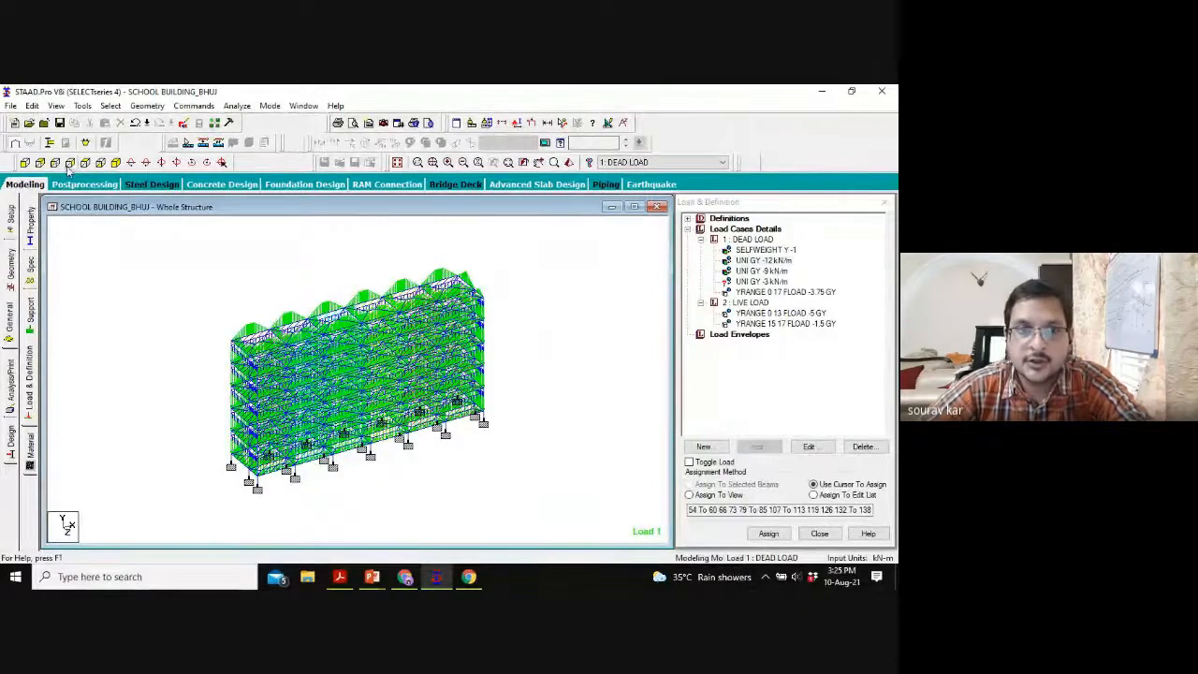
pyautogui.click(38, 162)
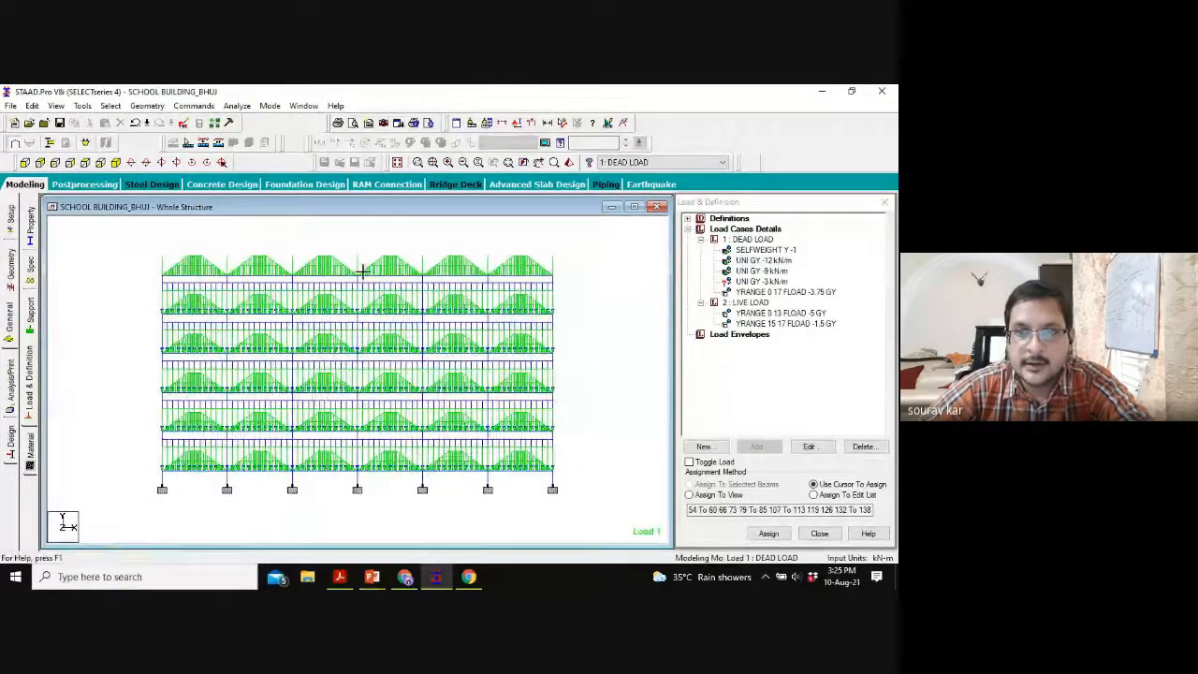
pyautogui.moveTo(141, 267); pyautogui.dragTo(566, 286)
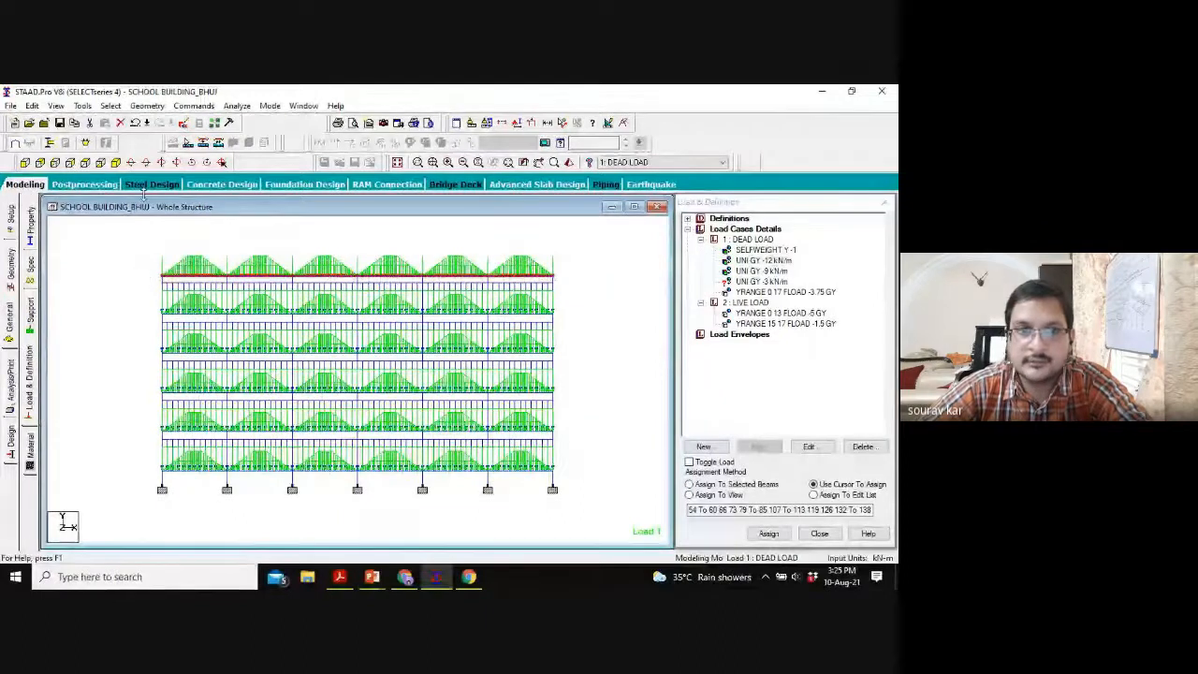
pyautogui.click(55, 105)
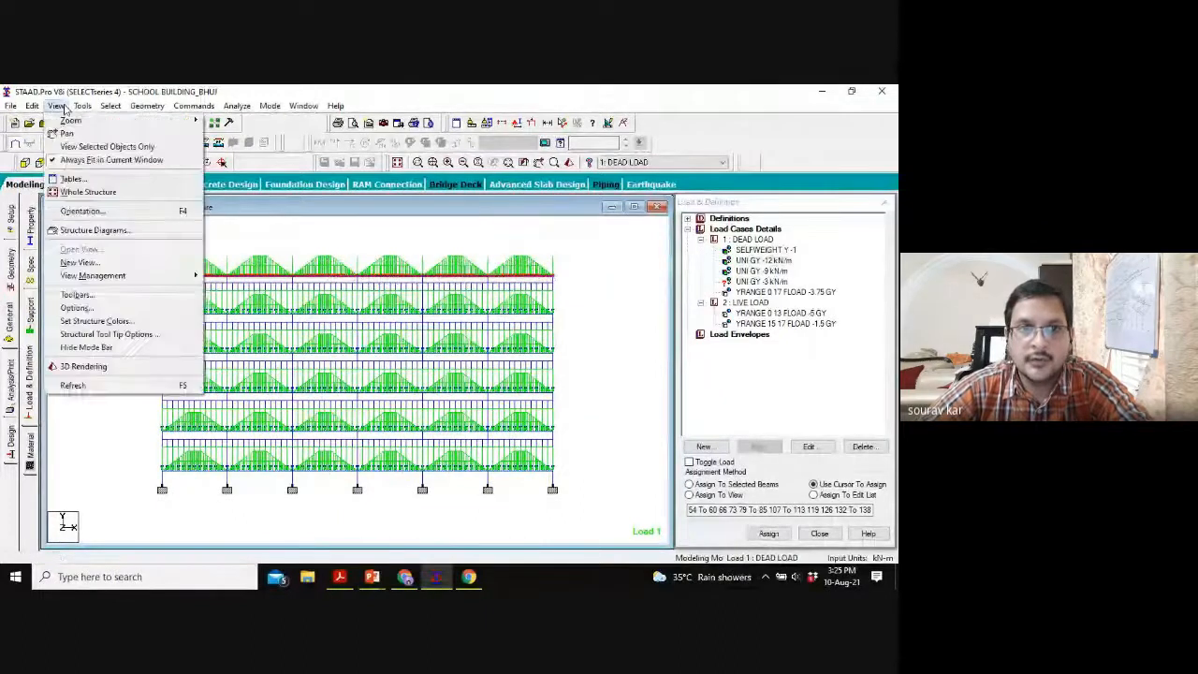
pyautogui.click(92, 146)
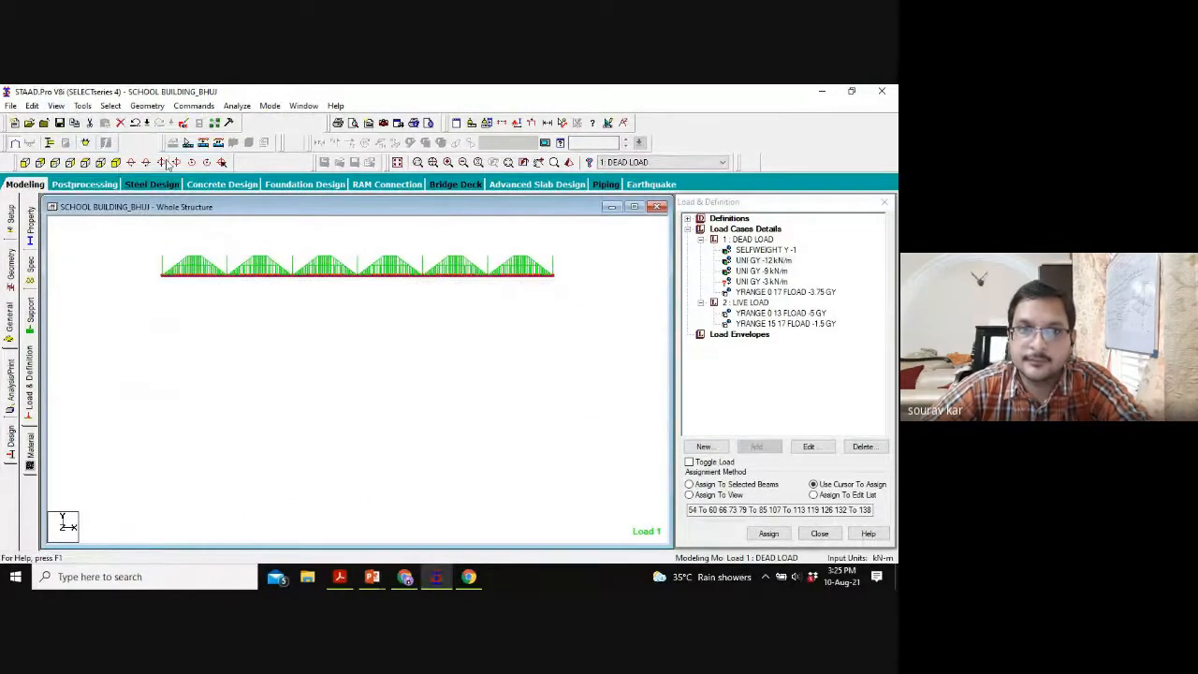
# Step: Show the isolated roof framing enlarged and centred in isometric view and clear the beam selection
pyautogui.click(115, 162)
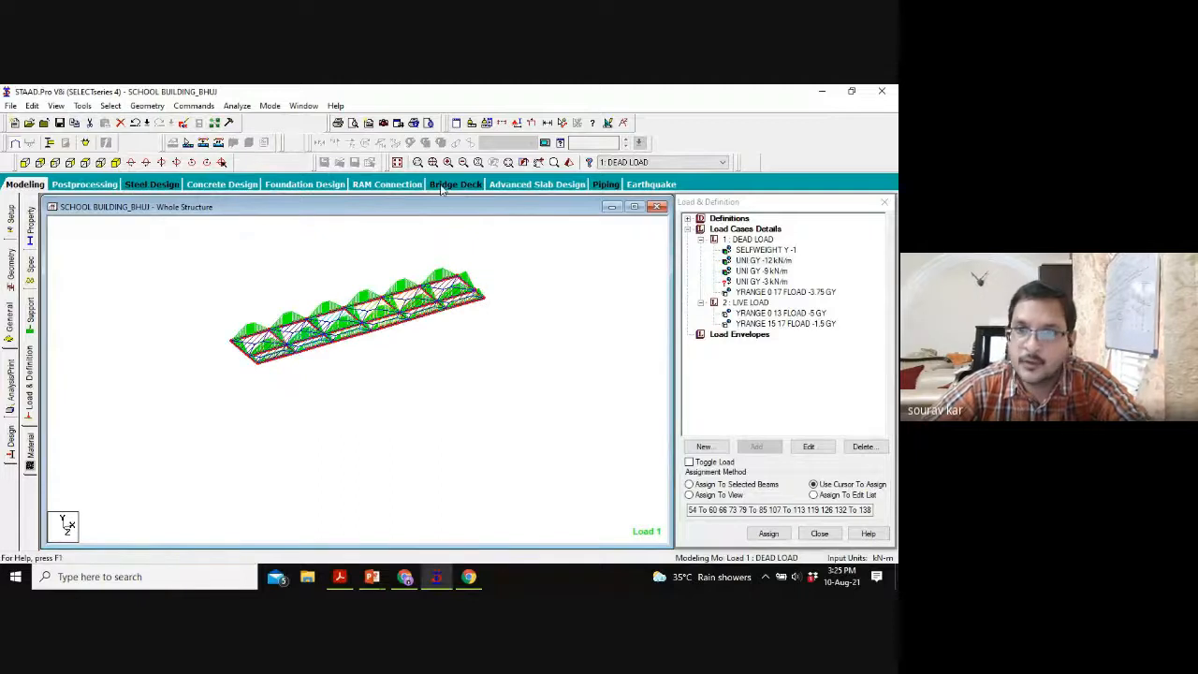
pyautogui.click(542, 164)
pyautogui.moveTo(469, 292); pyautogui.dragTo(467, 362)
pyautogui.scroll(4, 481, 361)
pyautogui.scroll(1, 482, 361)
pyautogui.scroll(-1, 496, 353)
pyautogui.press('Escape')
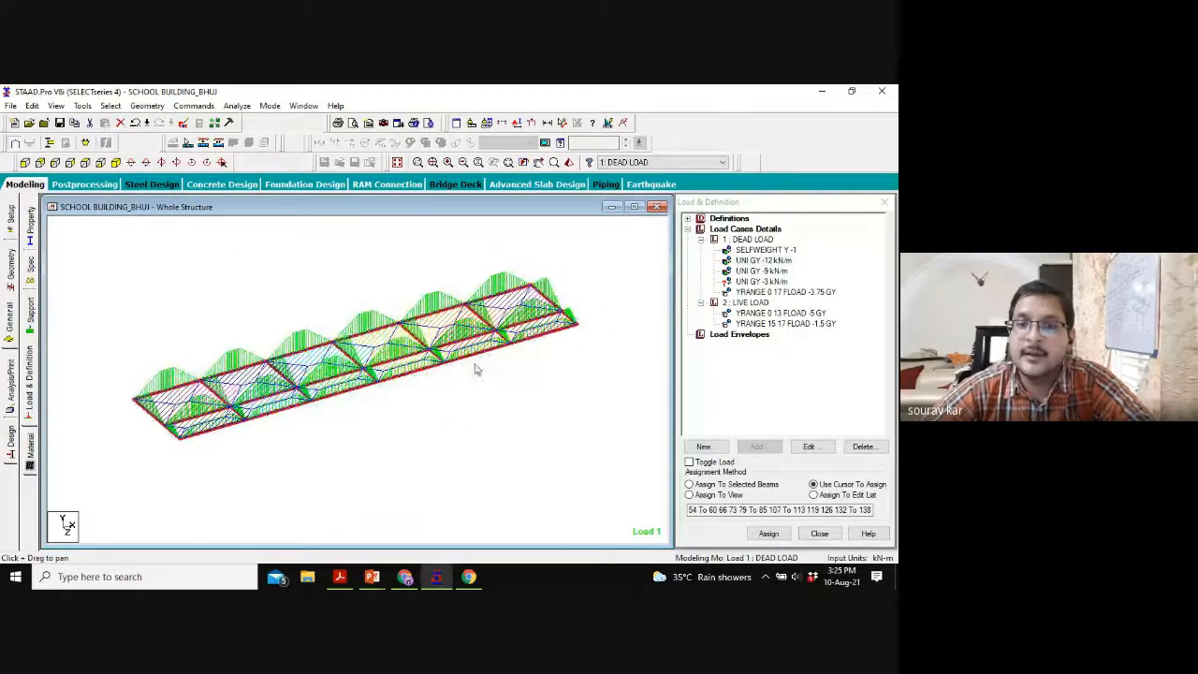
pyautogui.click(475, 362)
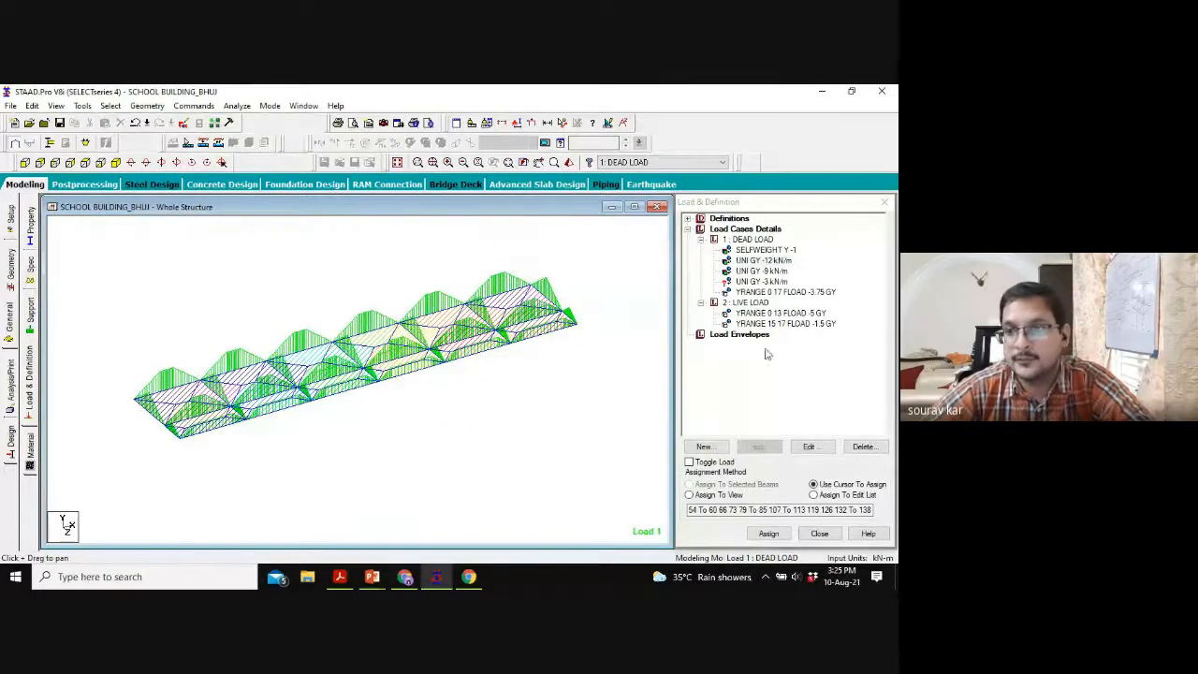
# Step: Choose the -3 kN/m dead member load and select all six bays of roof beams along the rear edge
pyautogui.click(755, 282)
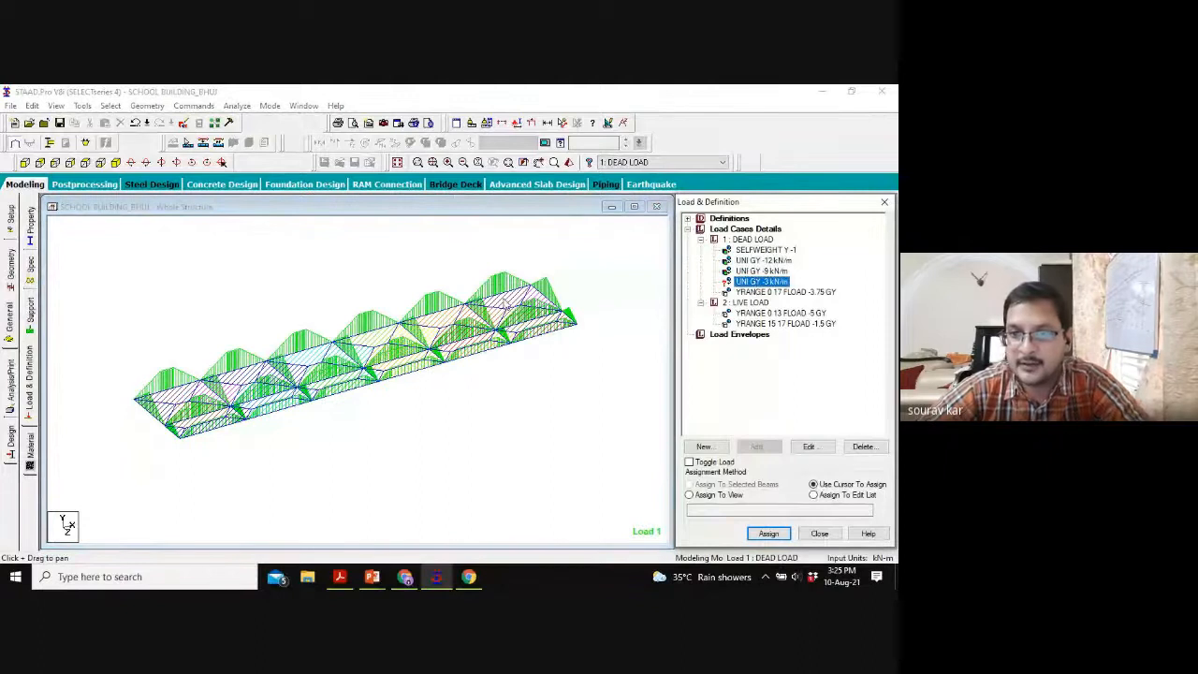
pyautogui.click(499, 295)
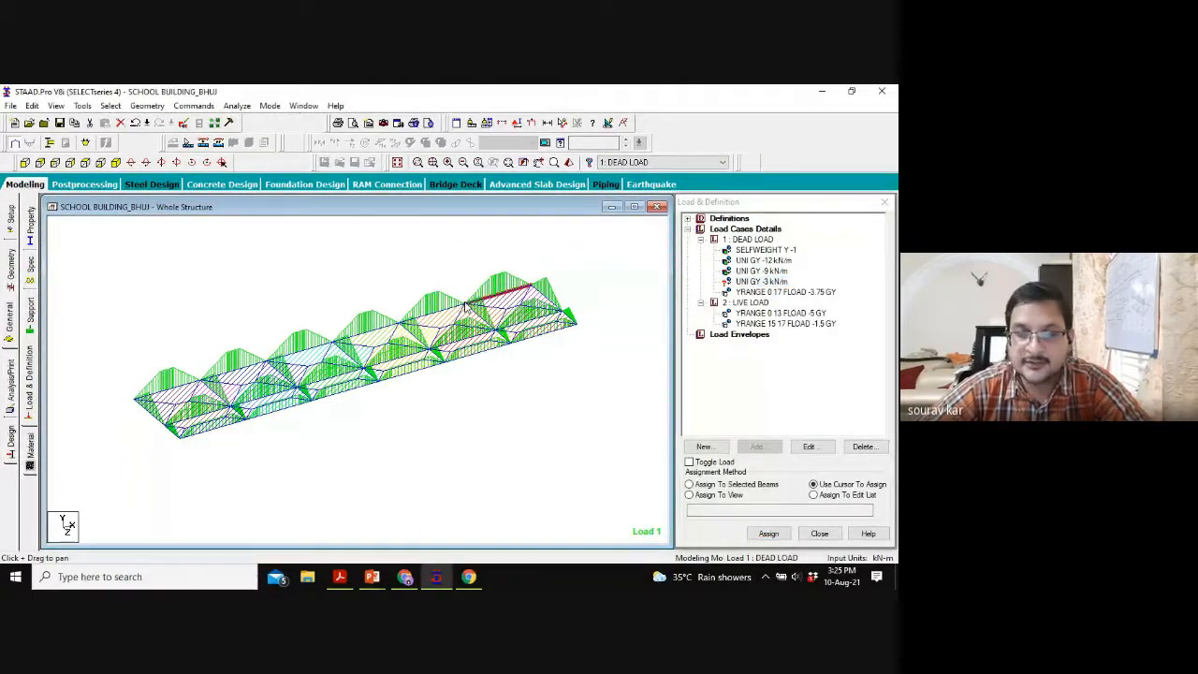
pyautogui.click(435, 312)
pyautogui.click(358, 334)
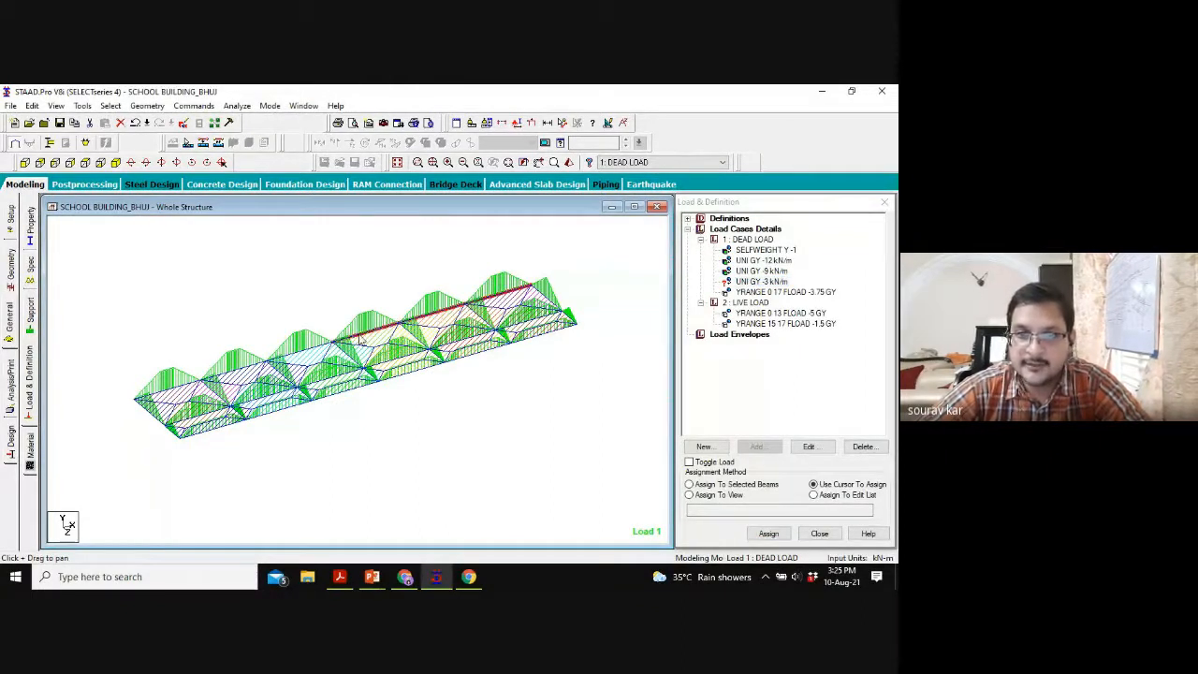
pyautogui.click(299, 350)
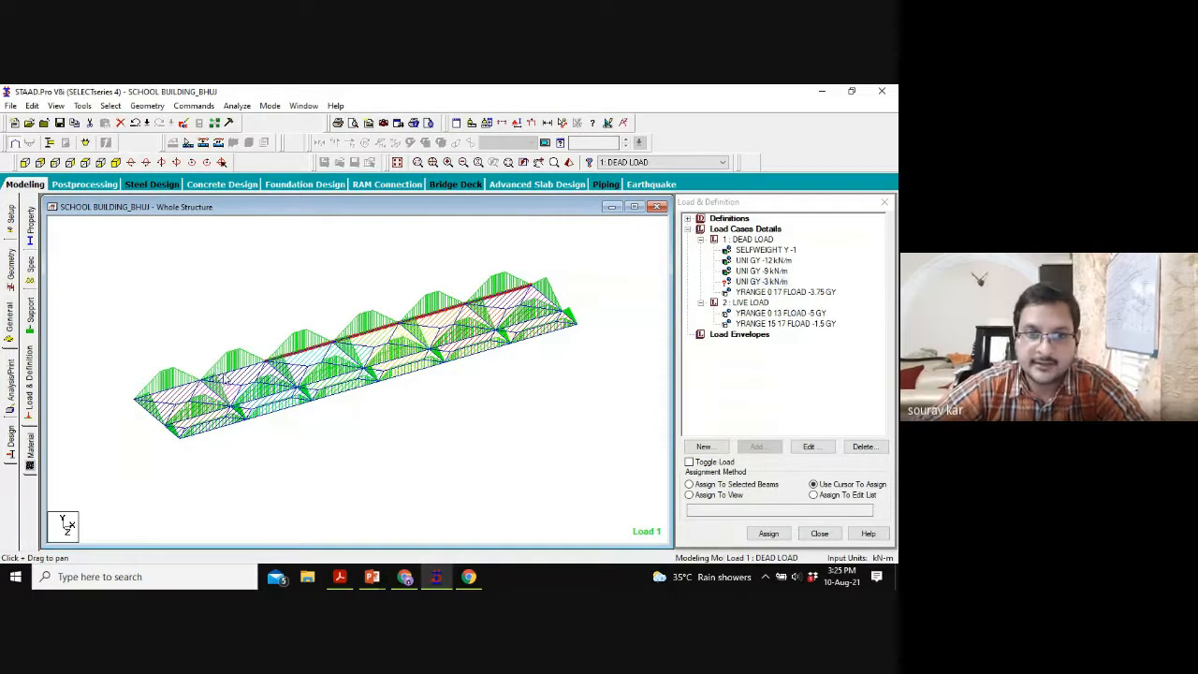
pyautogui.click(222, 374)
pyautogui.click(172, 386)
# Step: Add the roof beams along both short ends and the whole front edge to the selection for the -3 kN/m load
pyautogui.click(148, 414)
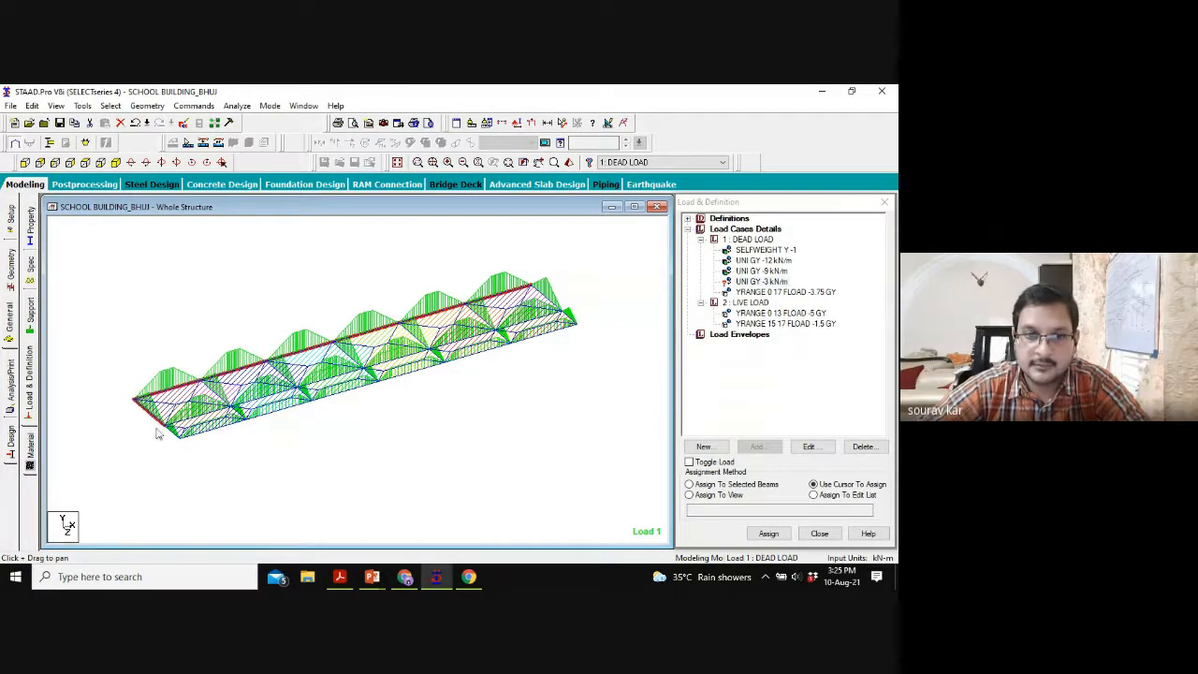
pyautogui.click(211, 432)
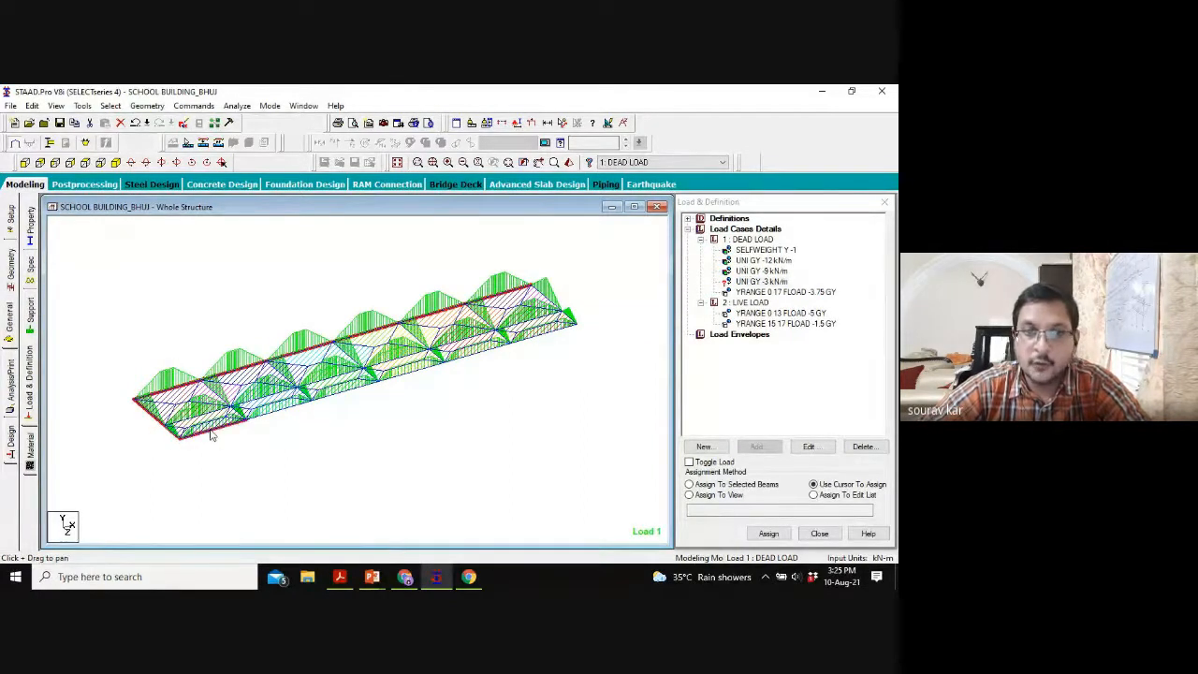
pyautogui.click(312, 413)
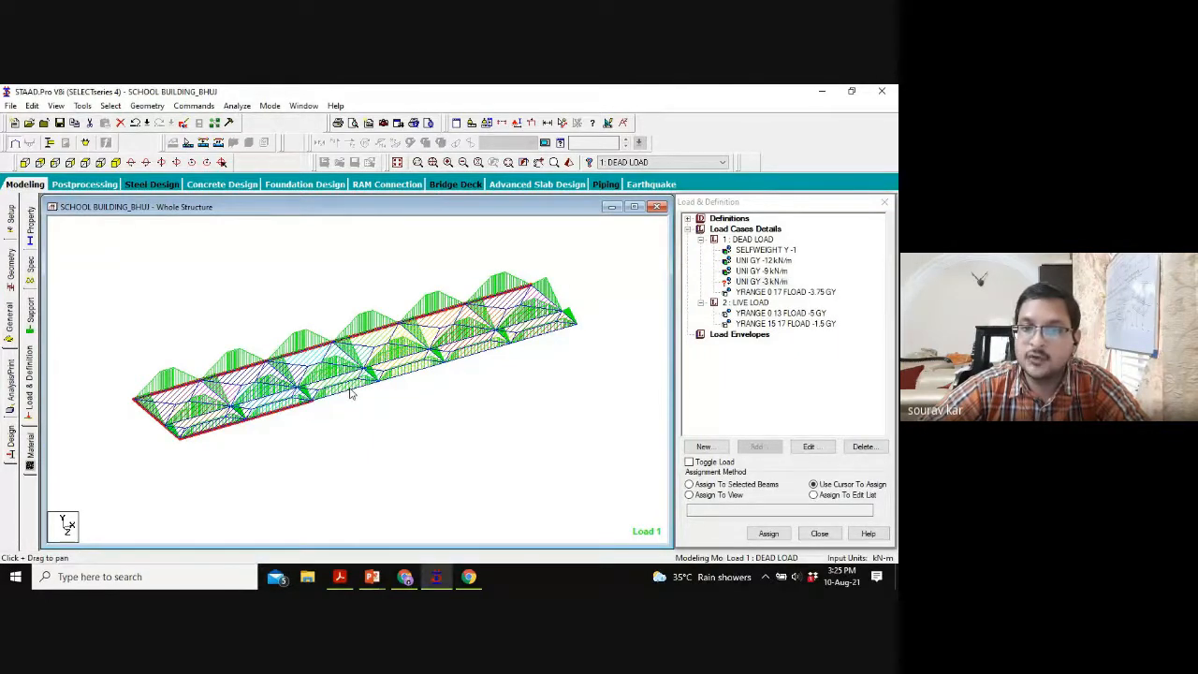
pyautogui.click(352, 392)
pyautogui.click(414, 374)
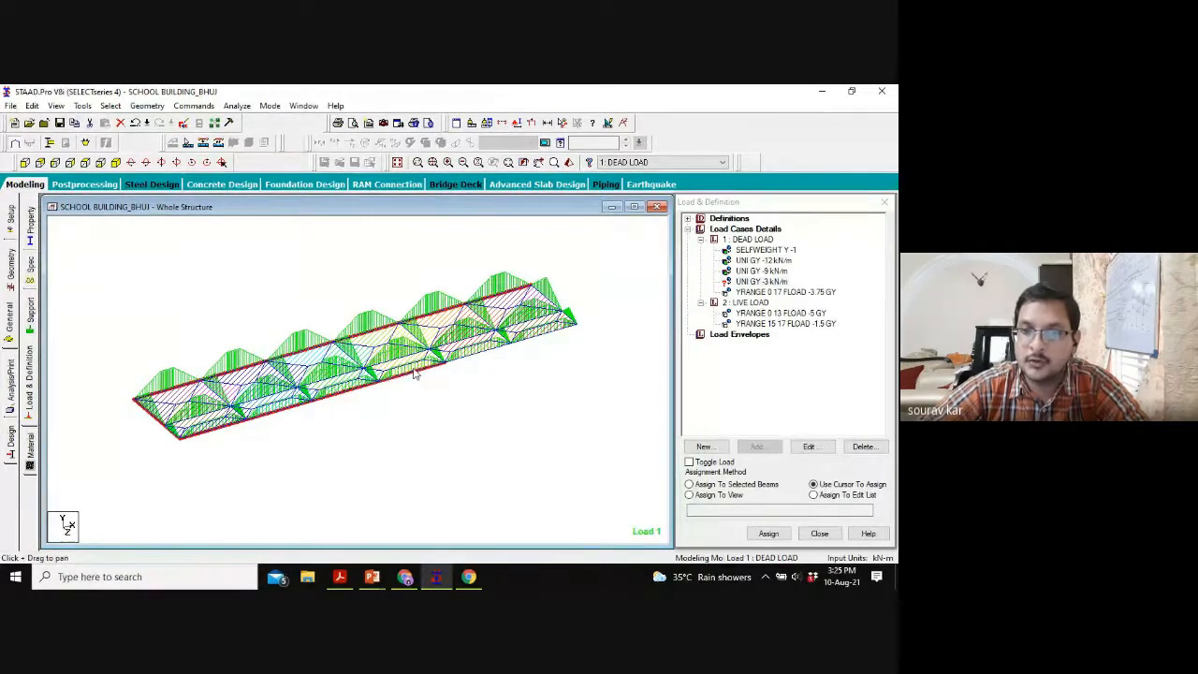
pyautogui.click(490, 352)
pyautogui.click(527, 342)
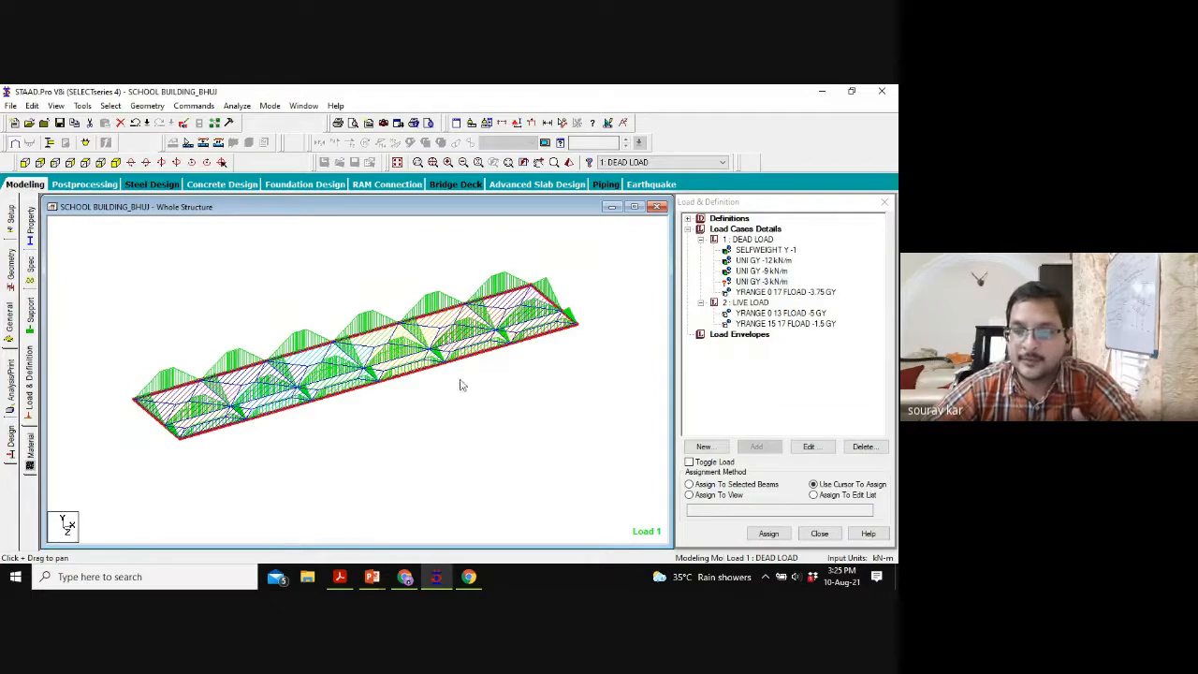
# Step: Assign the -3 kN/m dead member load to the selected perimeter roof beams
pyautogui.click(731, 485)
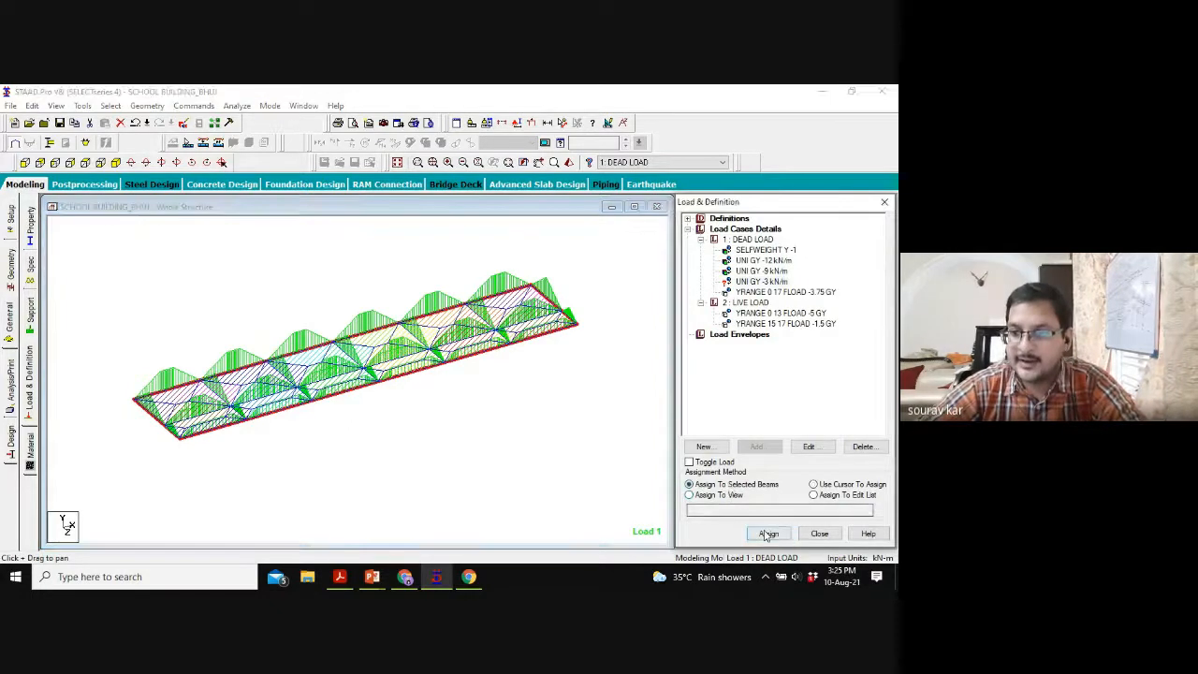
pyautogui.click(769, 533)
pyautogui.click(794, 411)
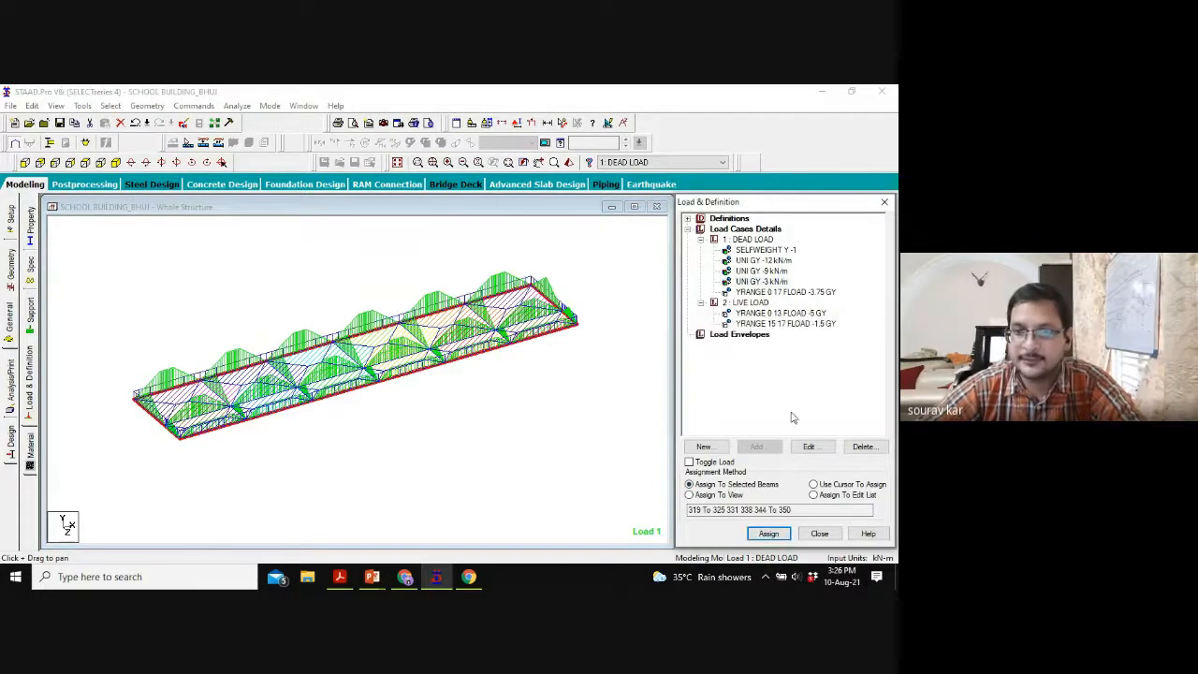
pyautogui.scroll(3, 635, 400)
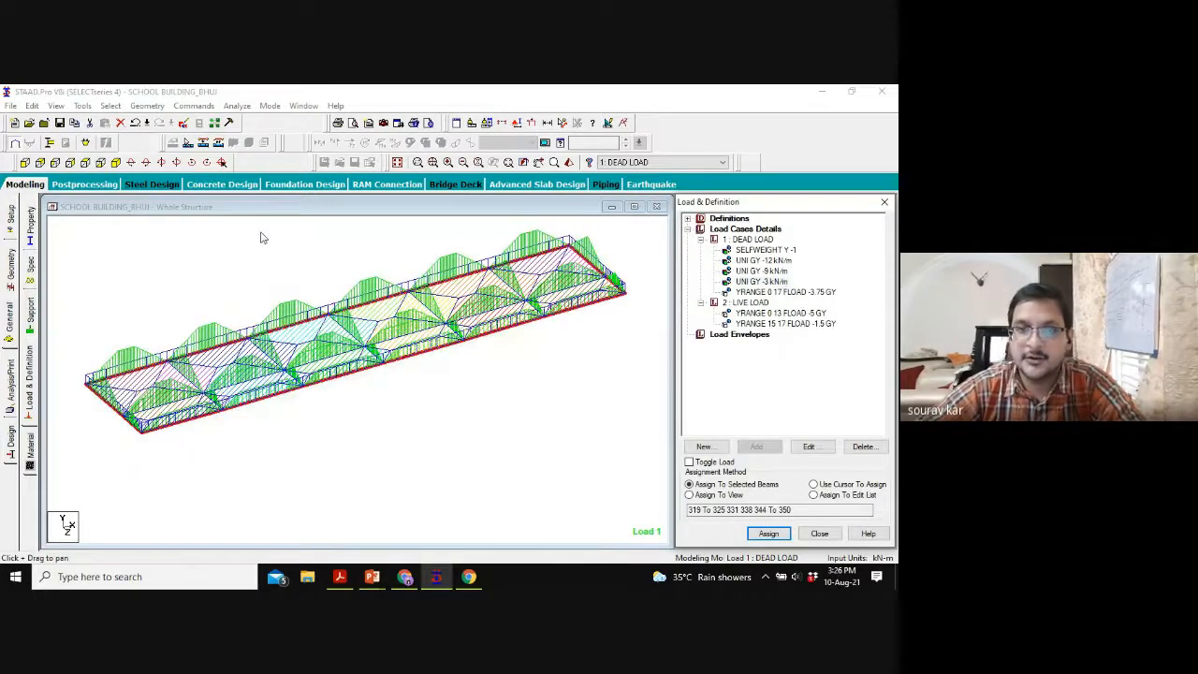
# Step: Restore the whole structure, review the members carrying the -3, -9 and -12 kN/m dead loads and clear the selection
pyautogui.click(397, 162)
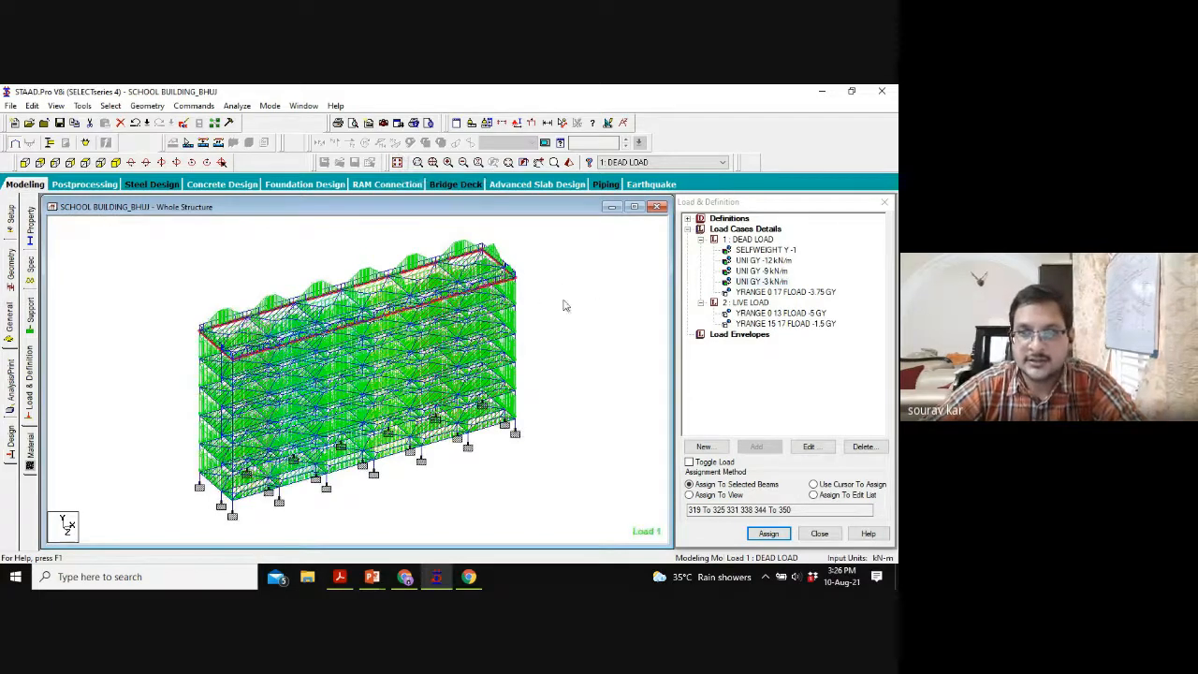
pyautogui.click(754, 281)
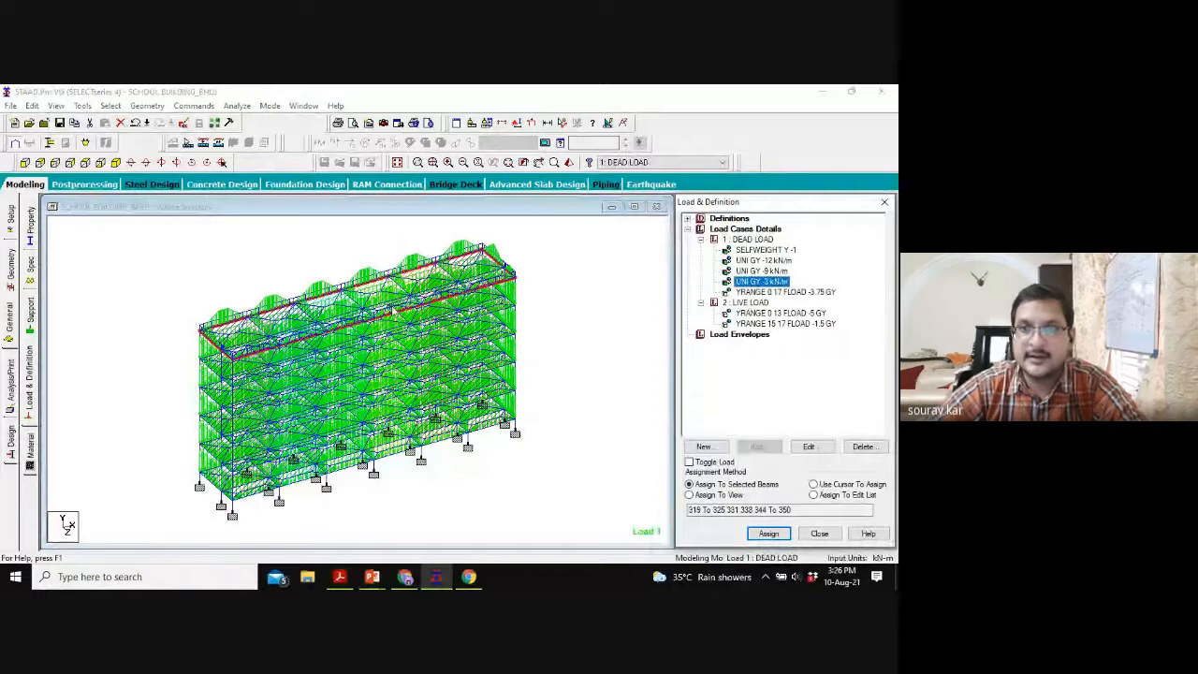
pyautogui.click(756, 272)
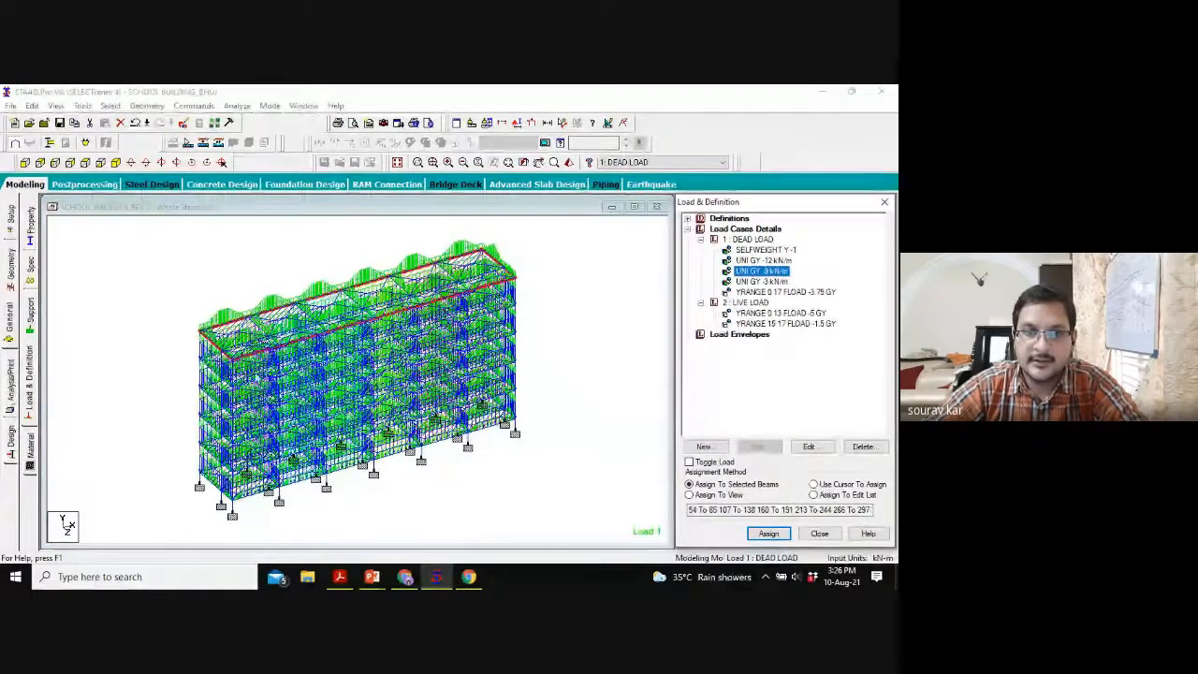
pyautogui.click(748, 260)
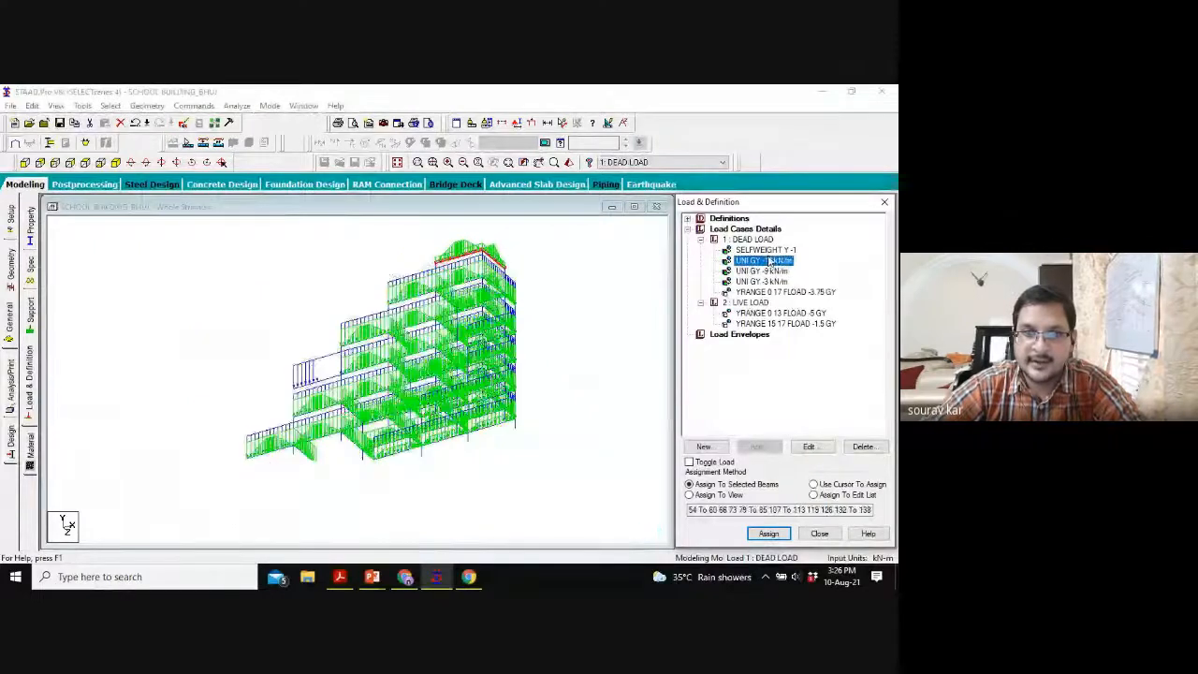
pyautogui.click(614, 297)
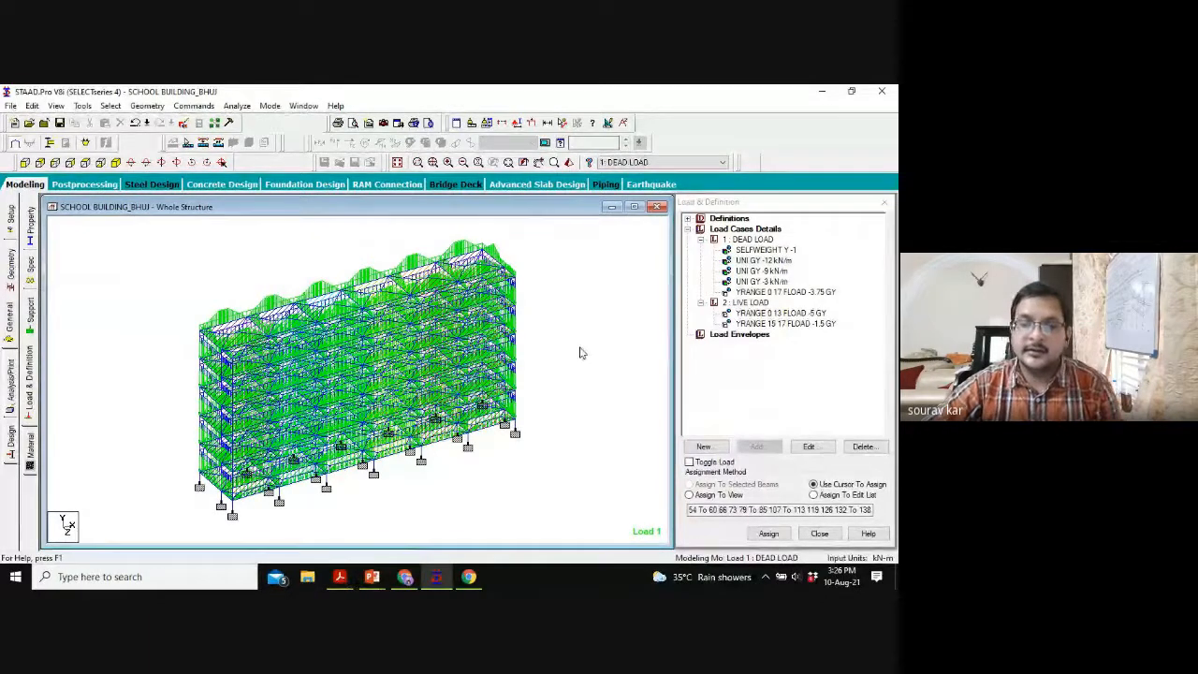
# Step: Switch to Adobe Acrobat Reader, close it with its open PDF and return to the STAAD.Pro model
pyautogui.click(342, 573)
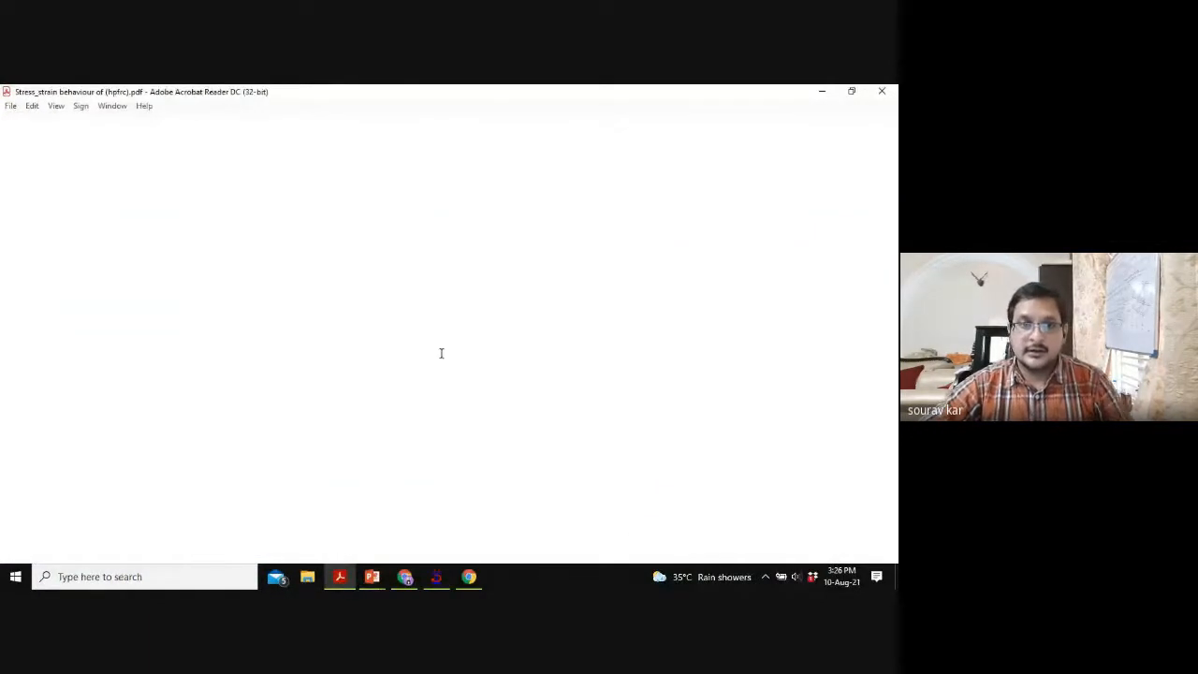
pyautogui.click(893, 90)
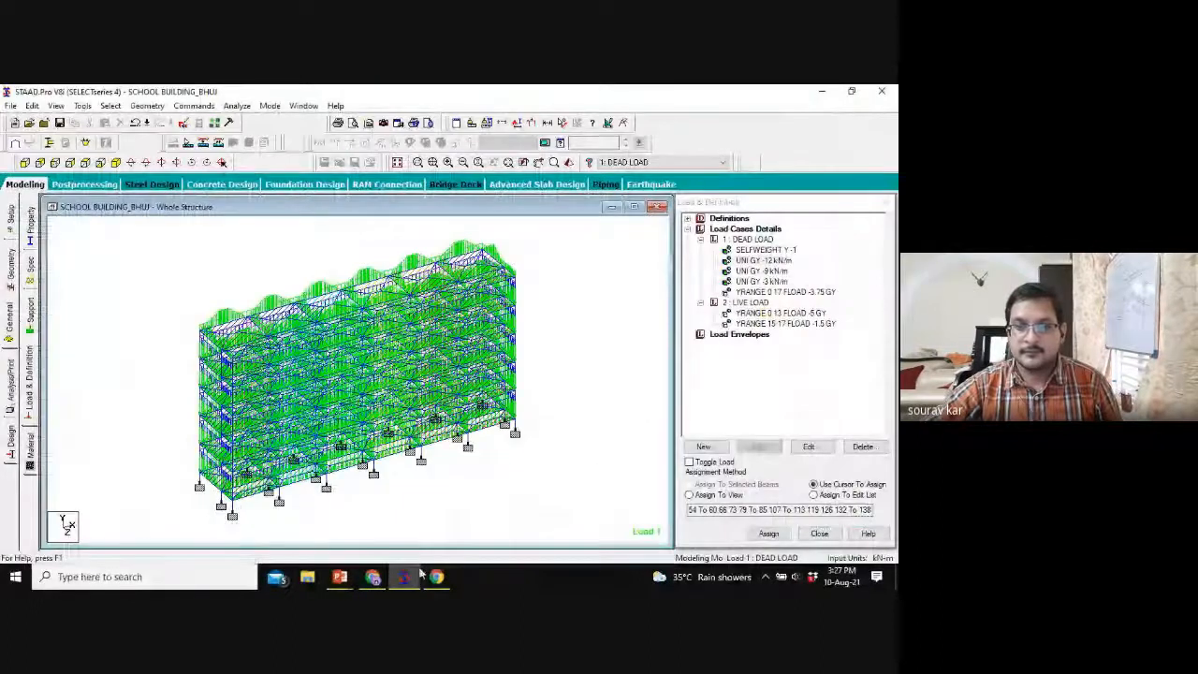
pyautogui.scroll(2, 614, 411)
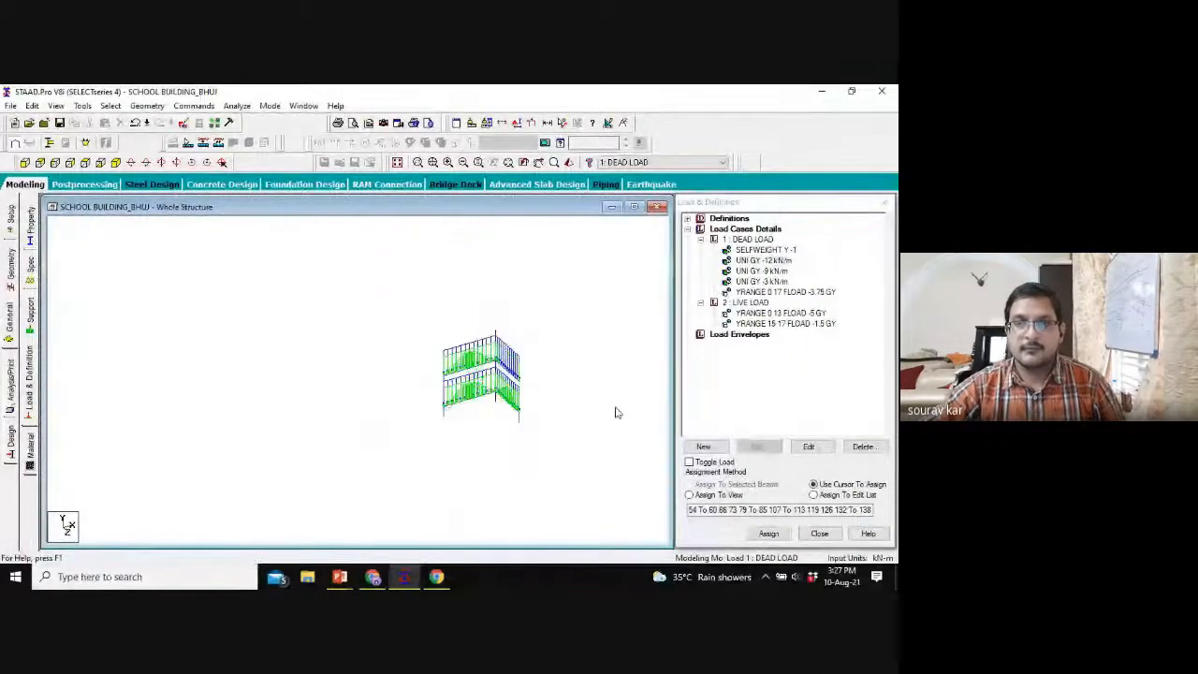
pyautogui.scroll(-1, 613, 415)
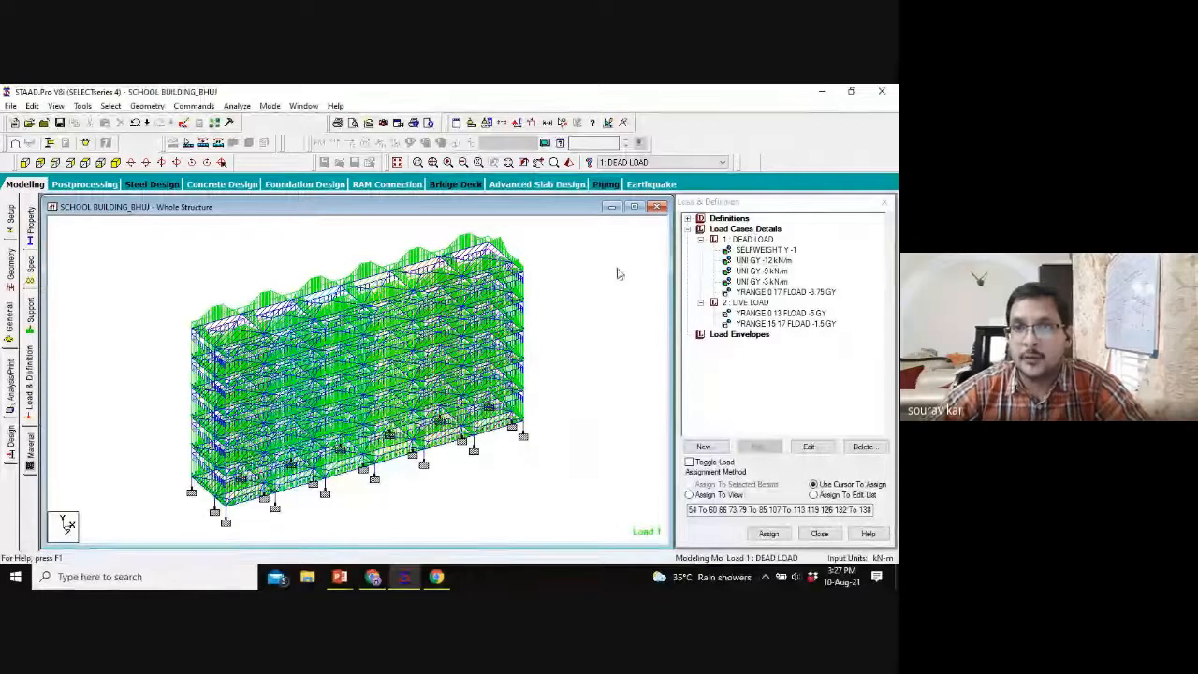
# Step: Start adding a new load case and generate automatic load combinations with the Indian Code for the Genral_Structures category
pyautogui.click(738, 230)
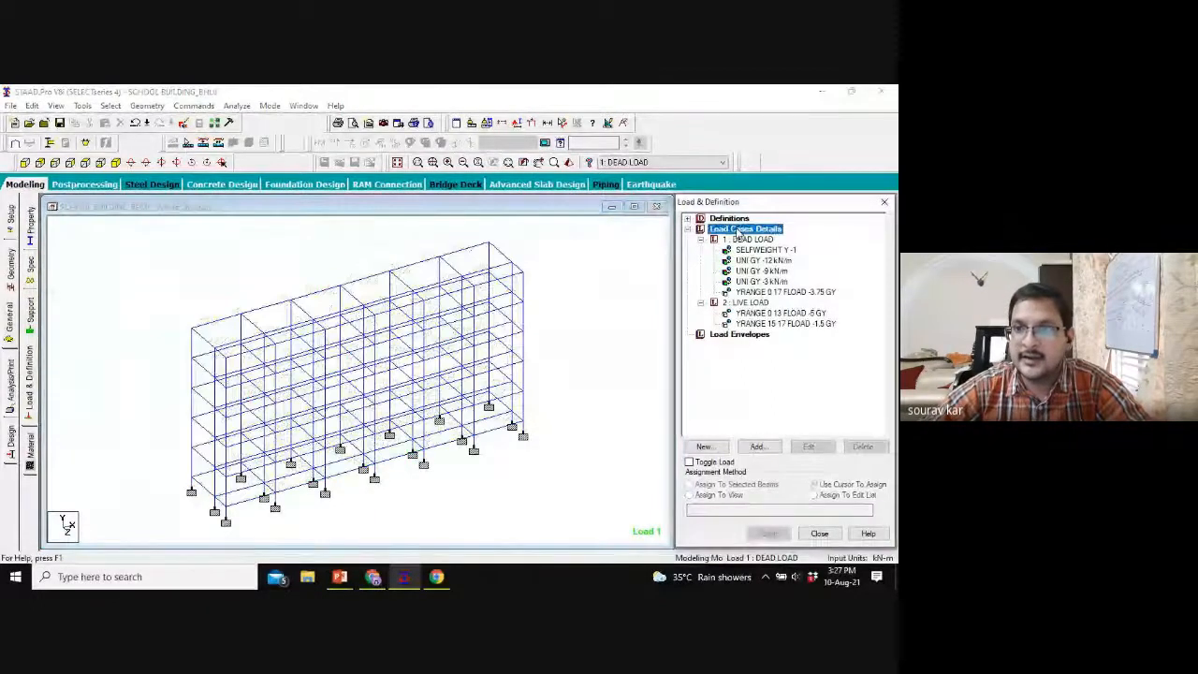
pyautogui.click(756, 447)
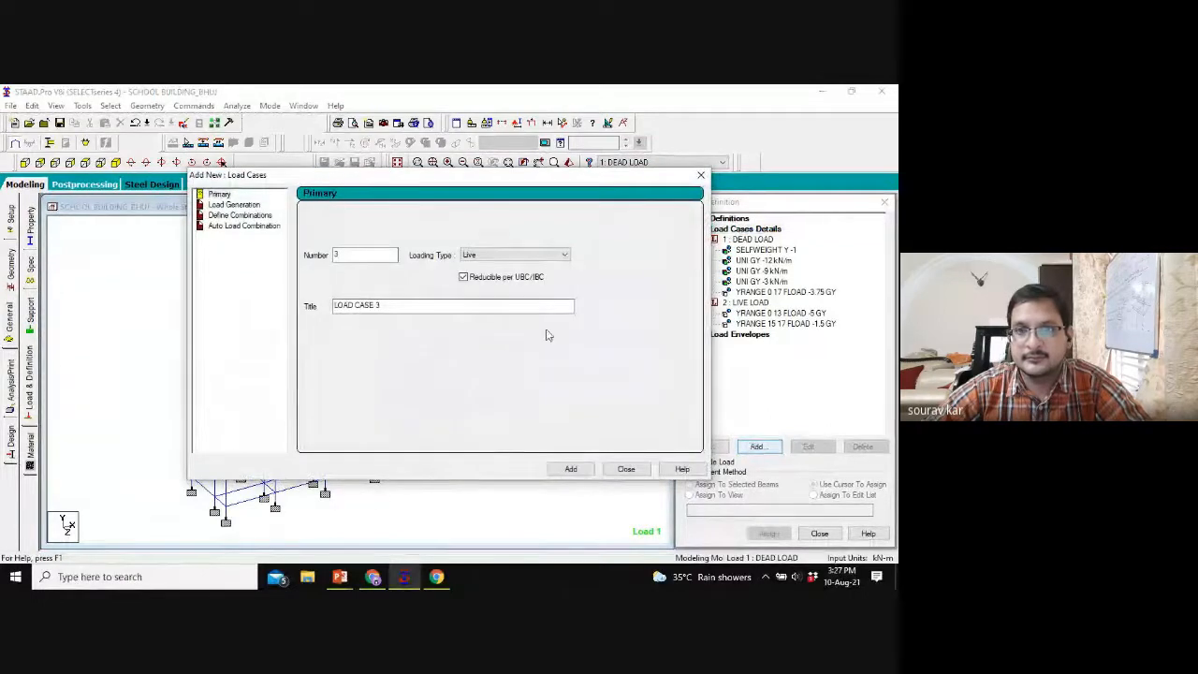
pyautogui.click(250, 227)
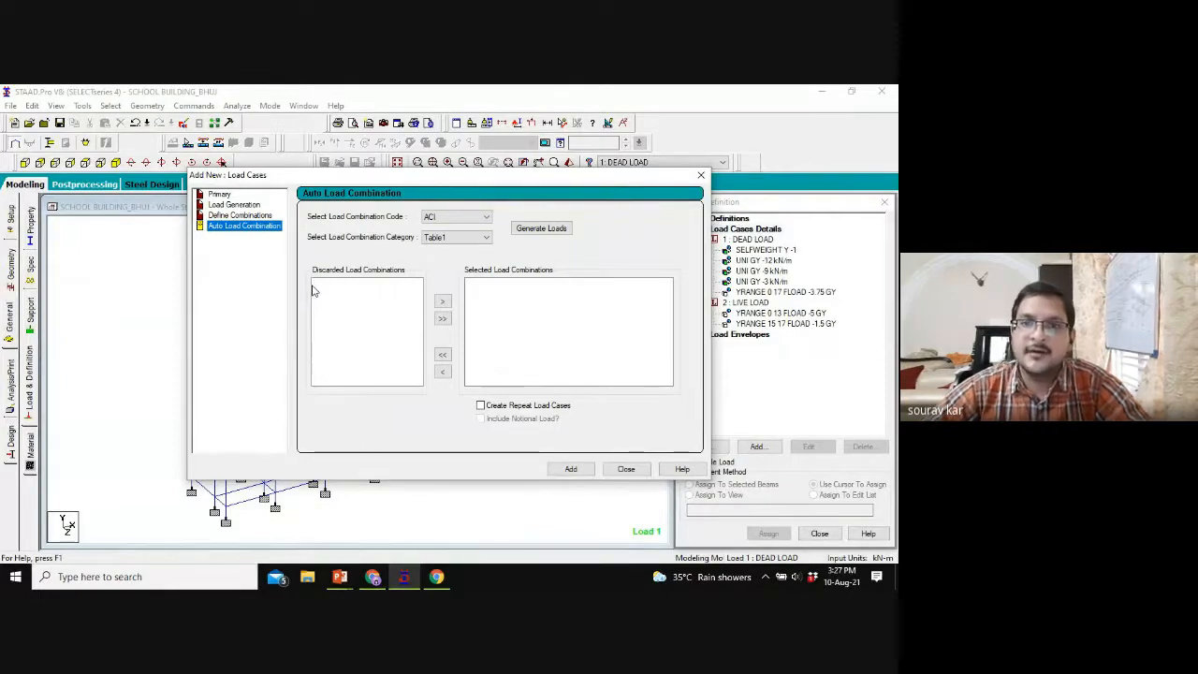
pyautogui.click(457, 217)
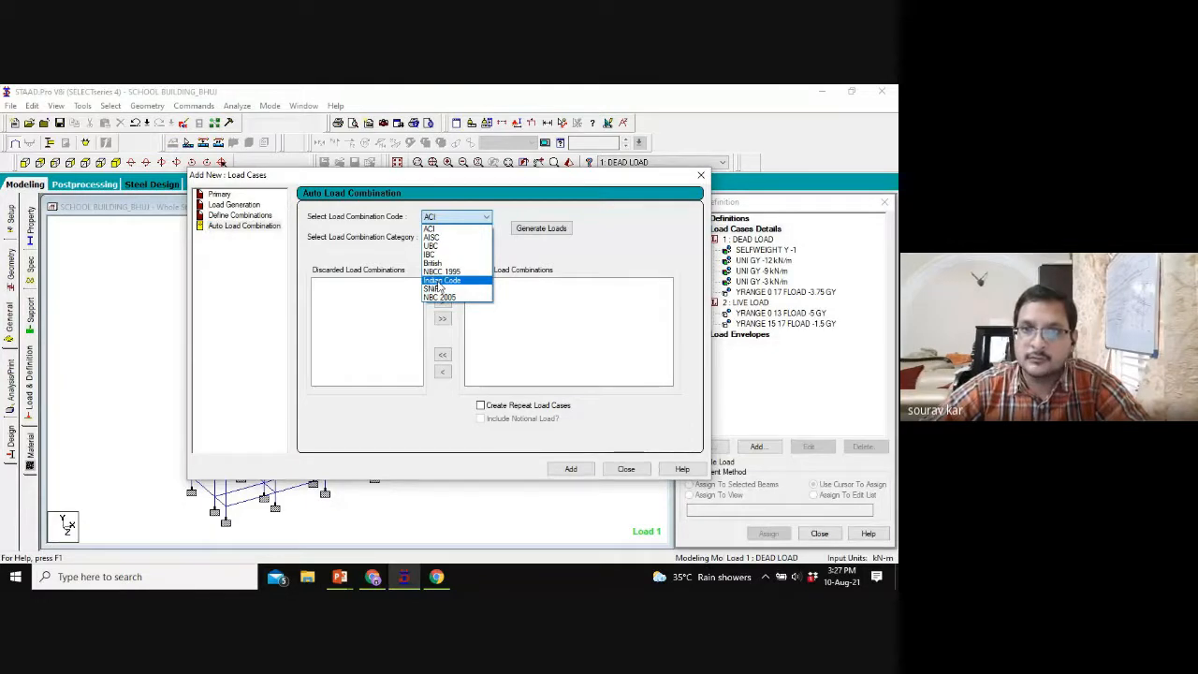
pyautogui.click(437, 281)
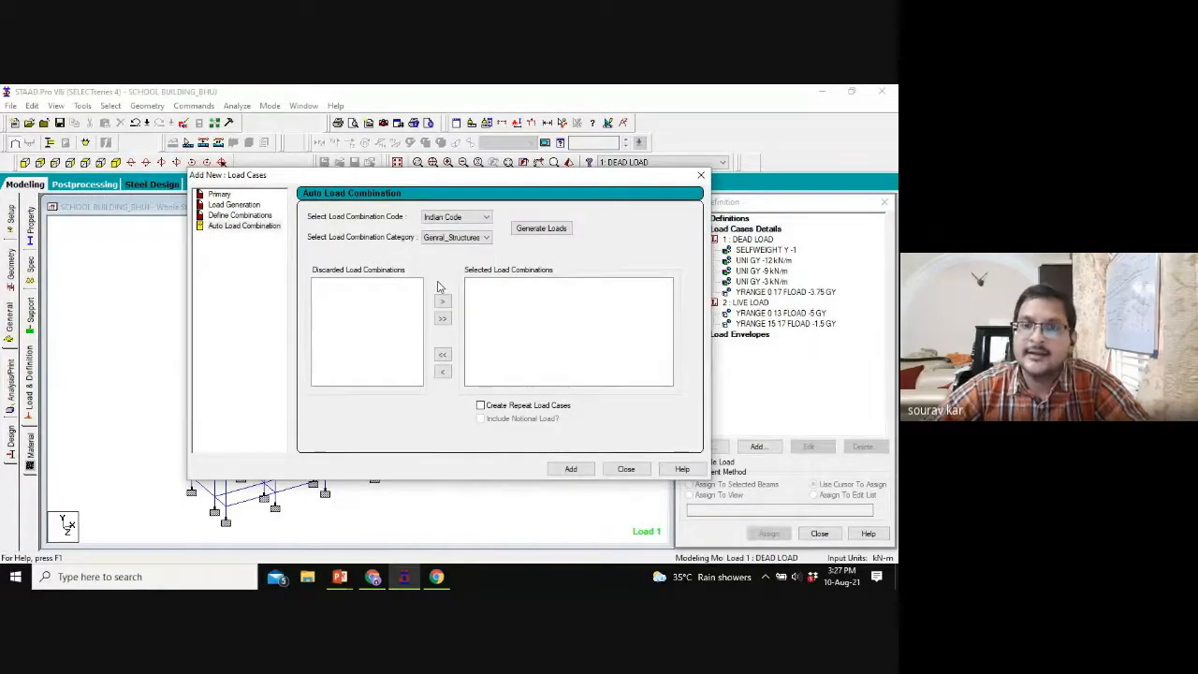
pyautogui.click(528, 230)
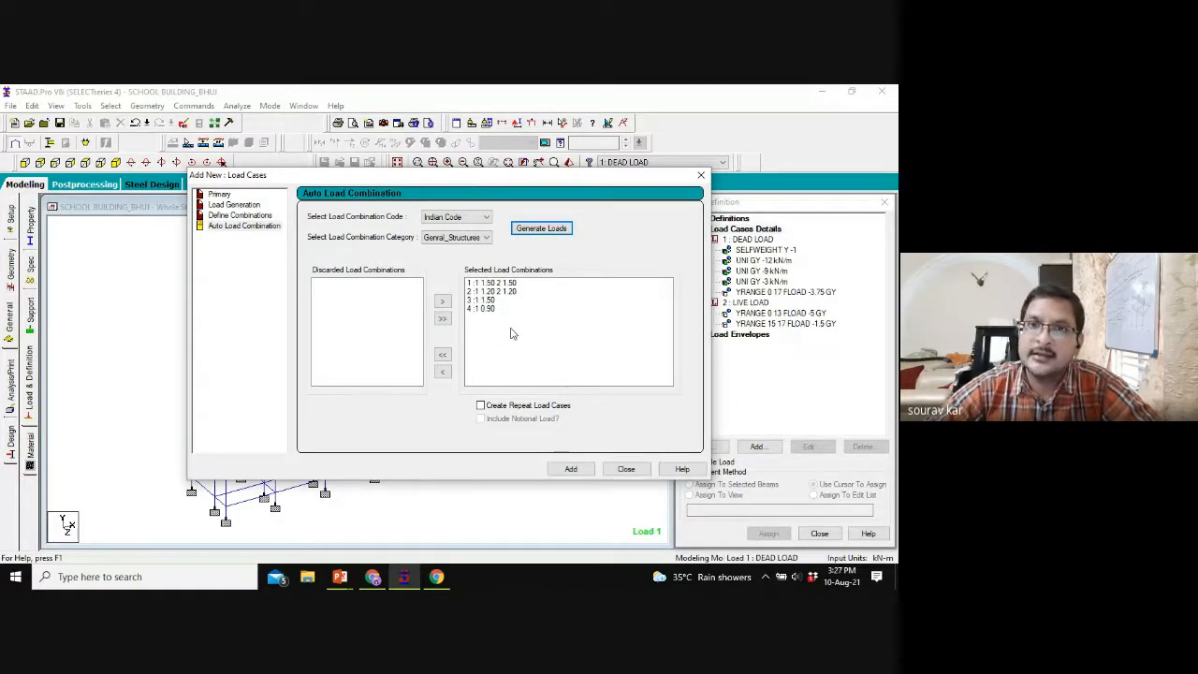
# Step: Set the default factor of manual load combination 3 to 1.5, accept the auto save and try to add the combination
pyautogui.click(258, 216)
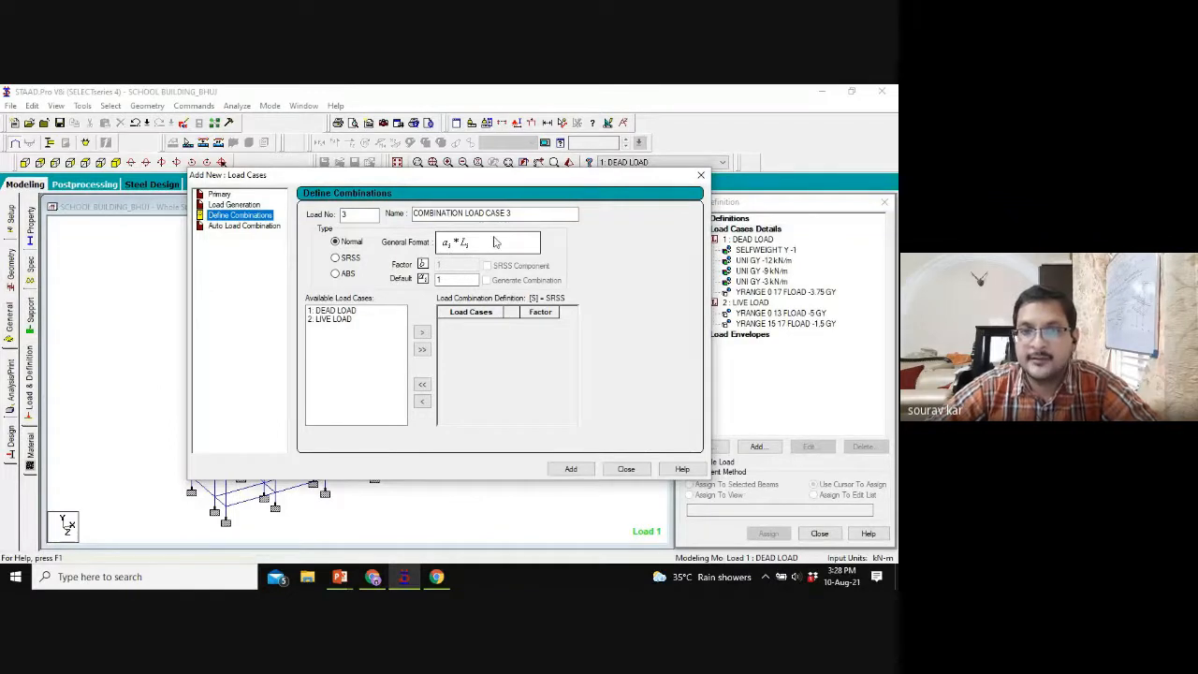
pyautogui.click(459, 279)
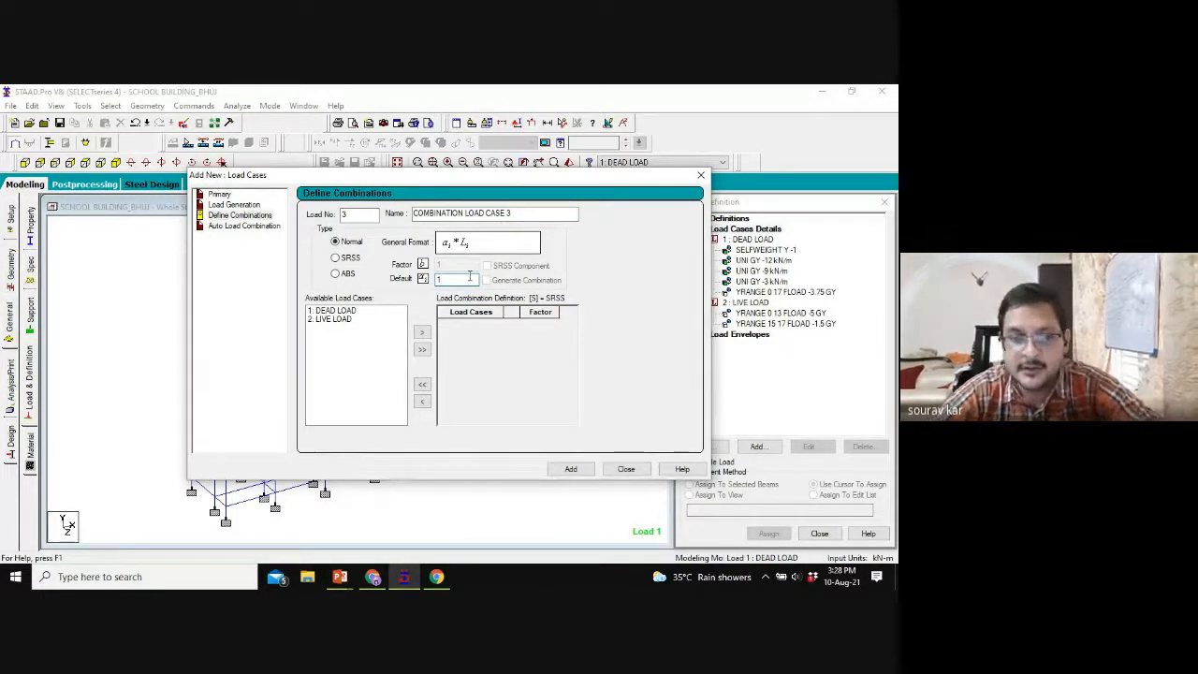
pyautogui.write('.5')
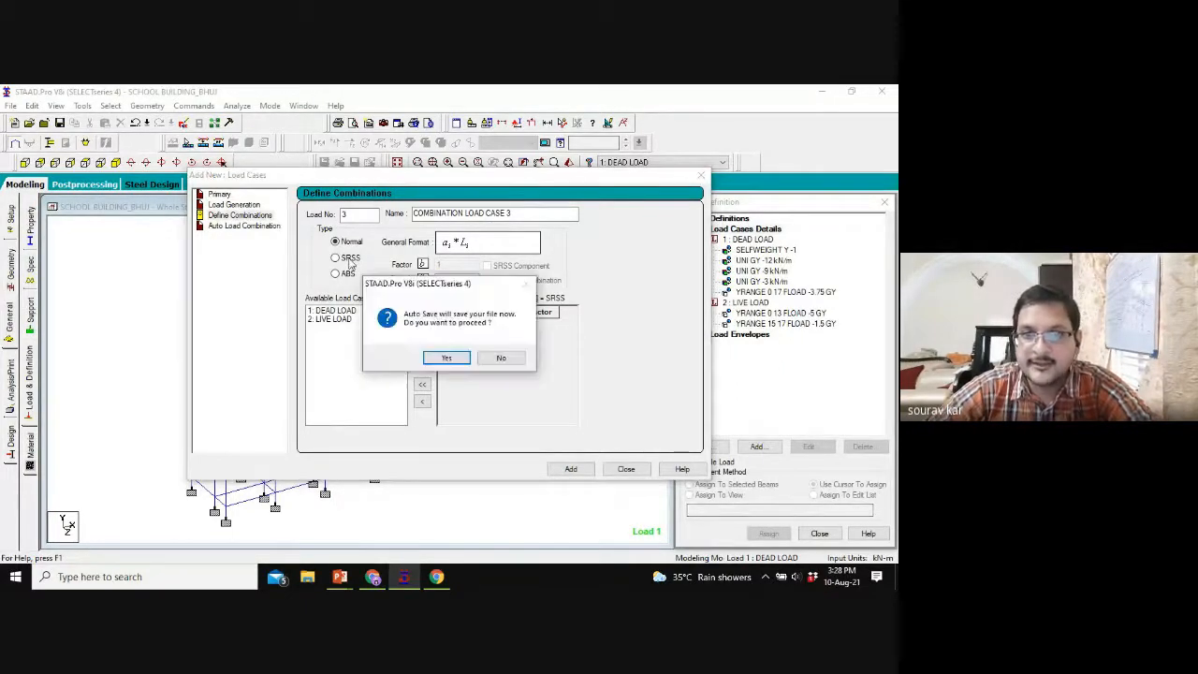
pyautogui.click(450, 358)
pyautogui.click(375, 347)
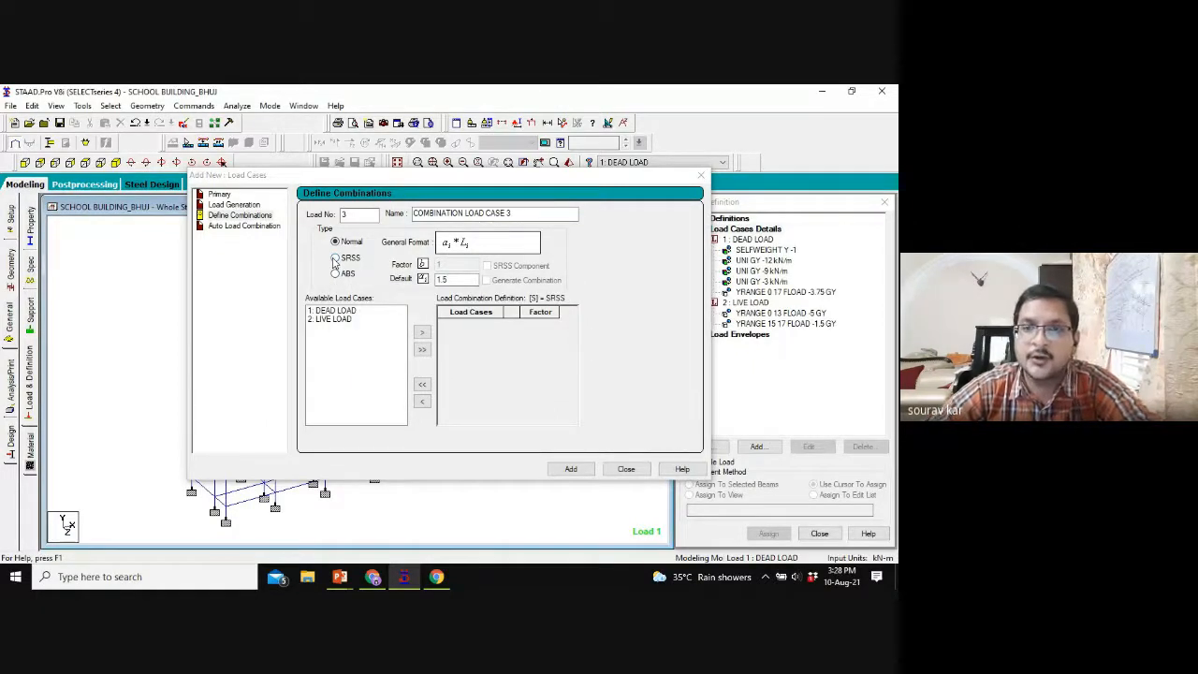
pyautogui.doubleClick(466, 278)
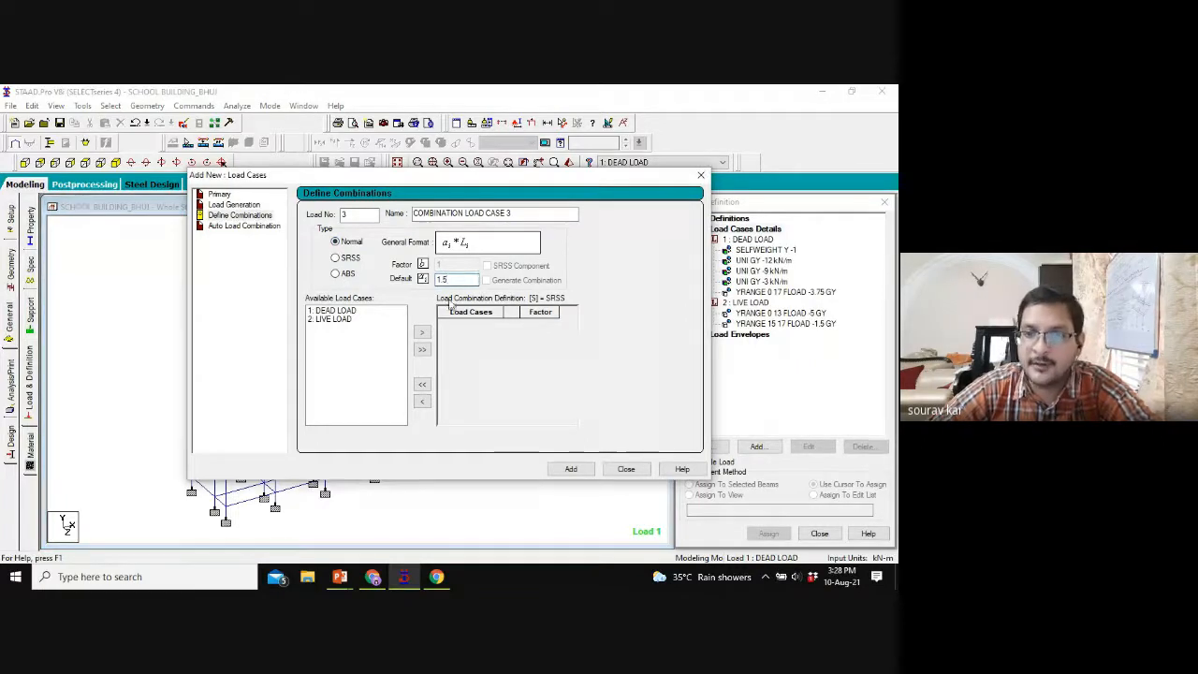
pyautogui.click(570, 469)
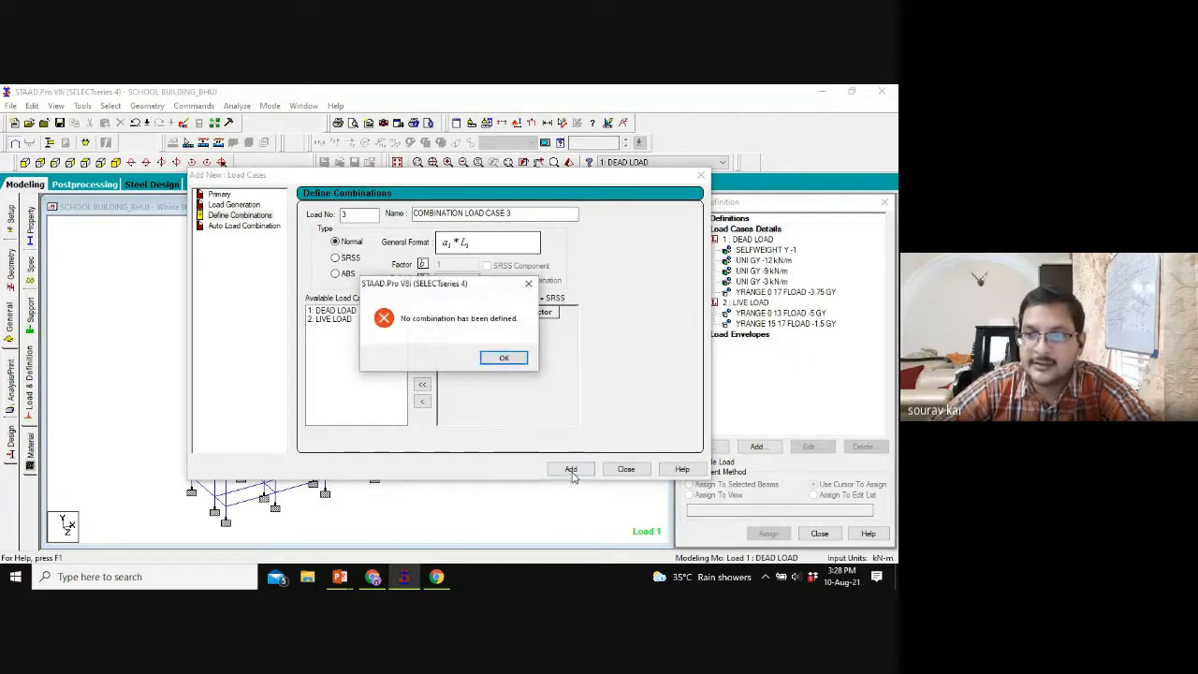
pyautogui.click(504, 358)
# Step: Include the dead load and live load cases in load combination 3 with a factor of 1.5 each
pyautogui.click(350, 311)
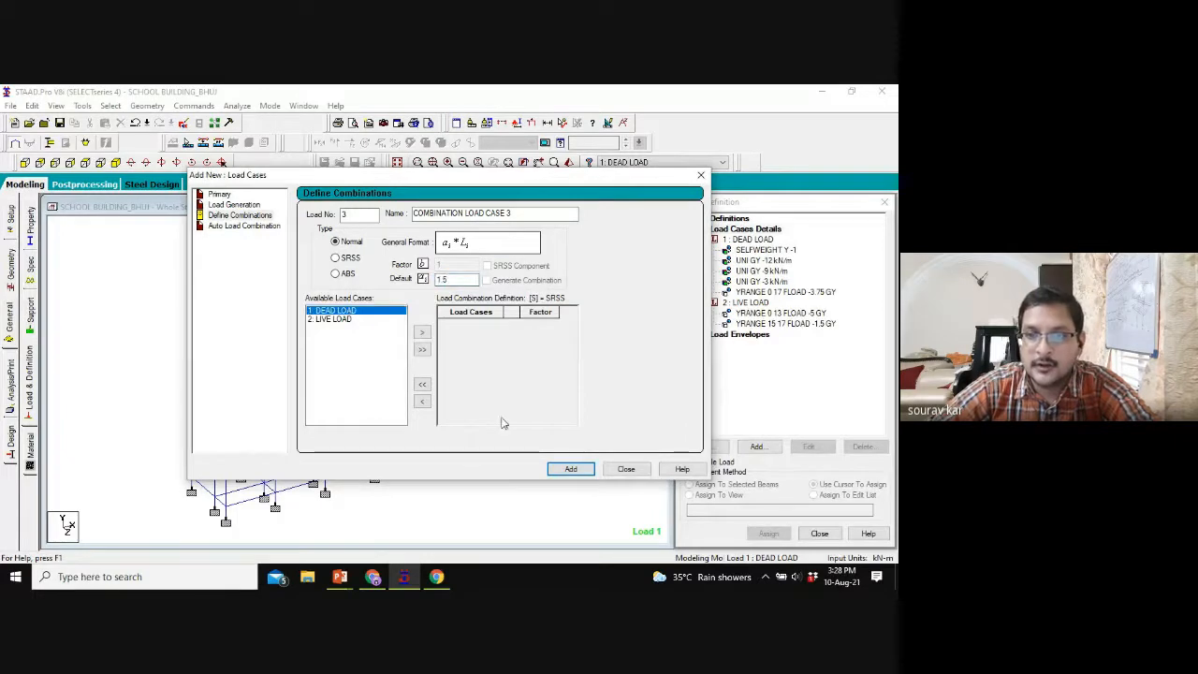
pyautogui.click(422, 332)
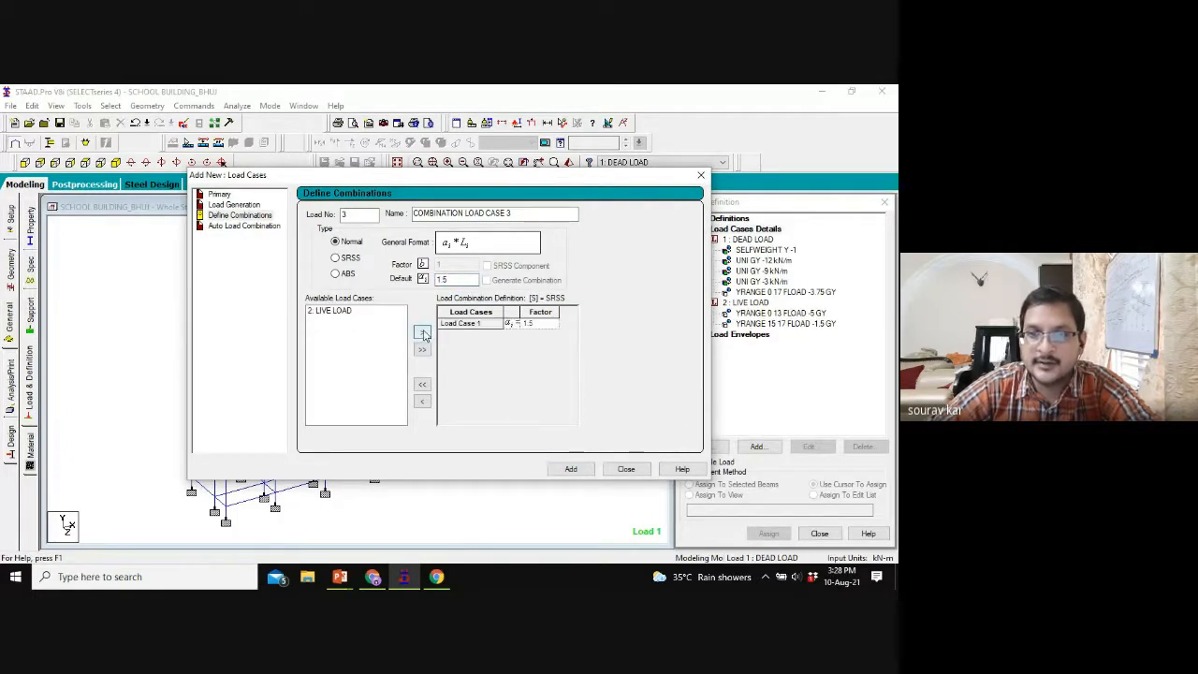
pyautogui.click(354, 311)
pyautogui.click(422, 332)
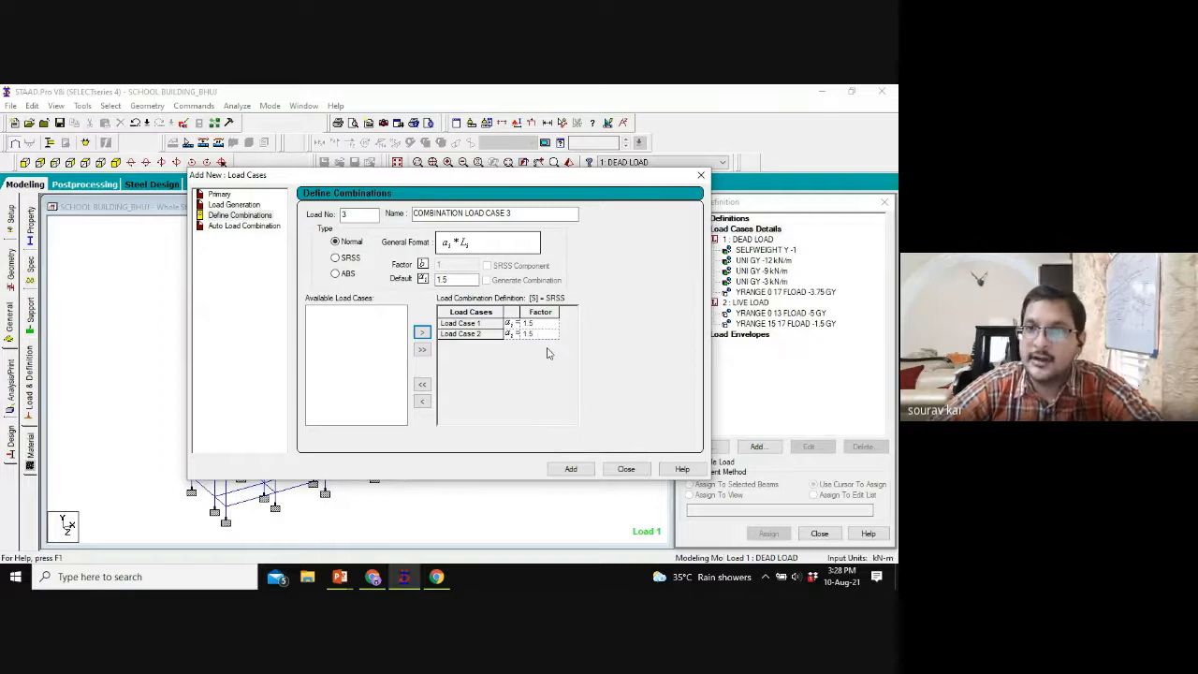
# Step: Generate the automatic load combinations with the Indian Code for the Genral_Structures category and add them all to the load cases
pyautogui.click(255, 226)
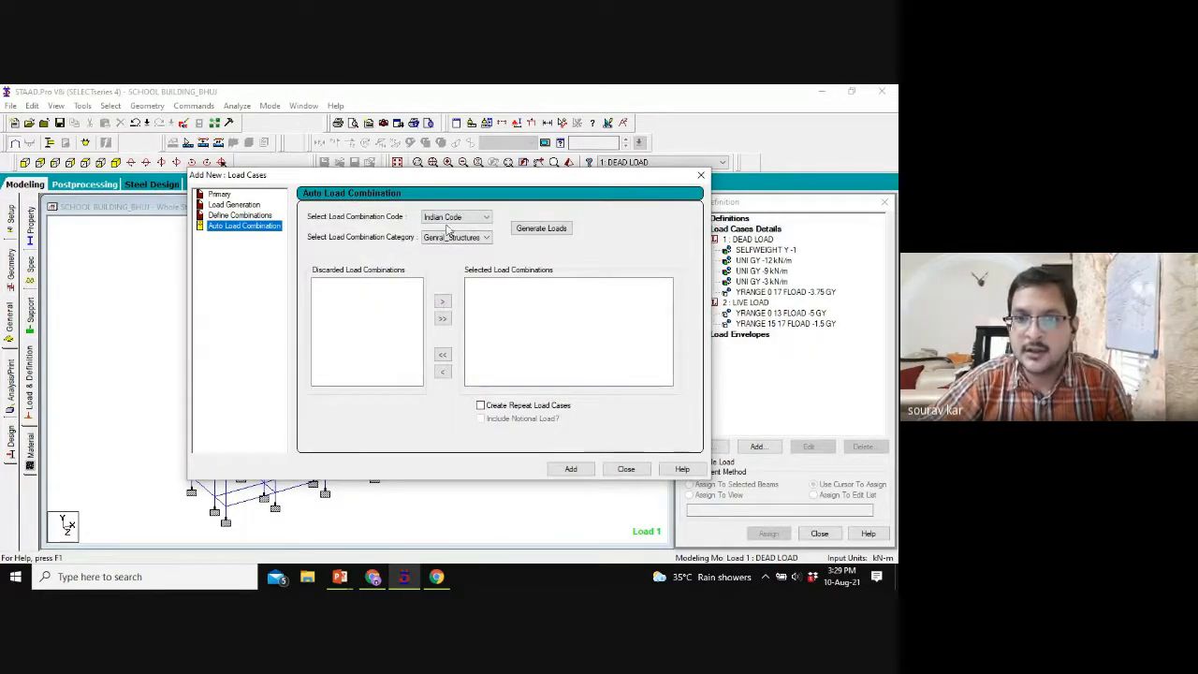
pyautogui.click(477, 218)
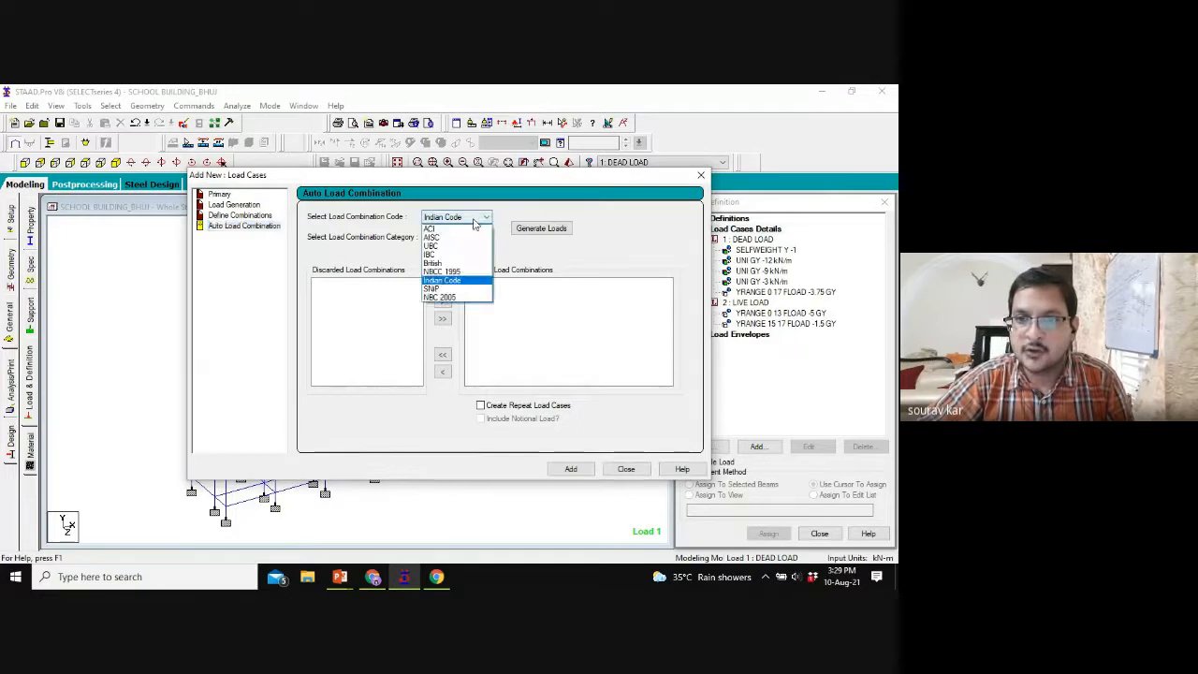
pyautogui.click(510, 371)
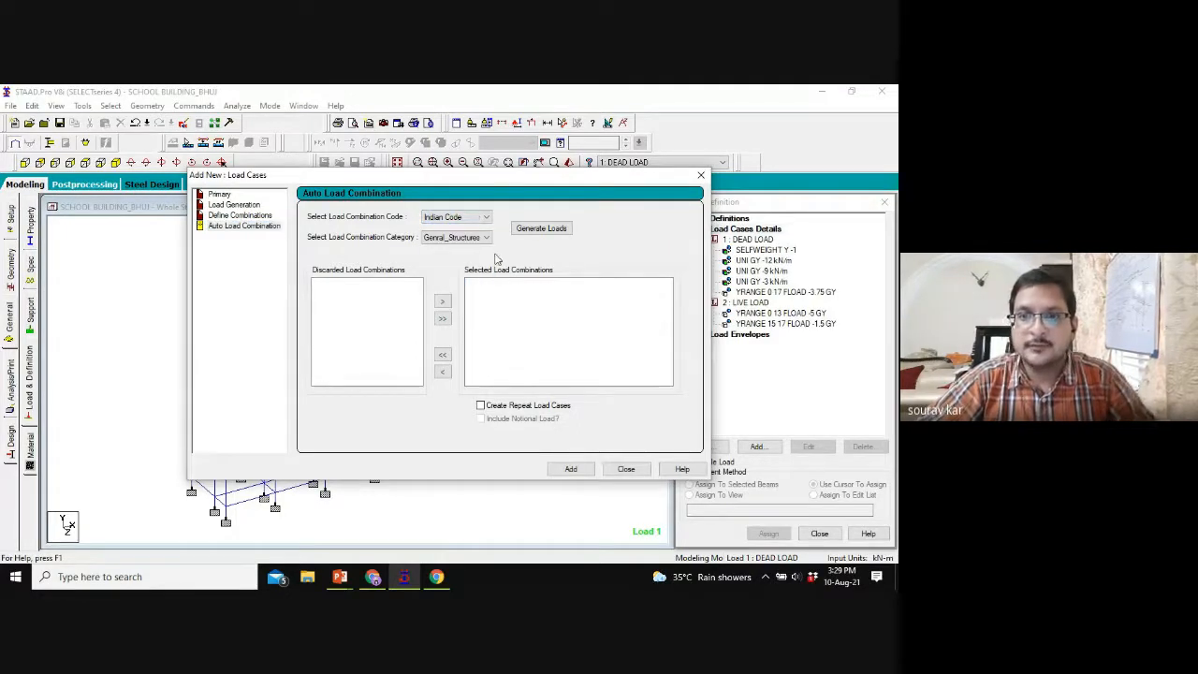
pyautogui.click(537, 229)
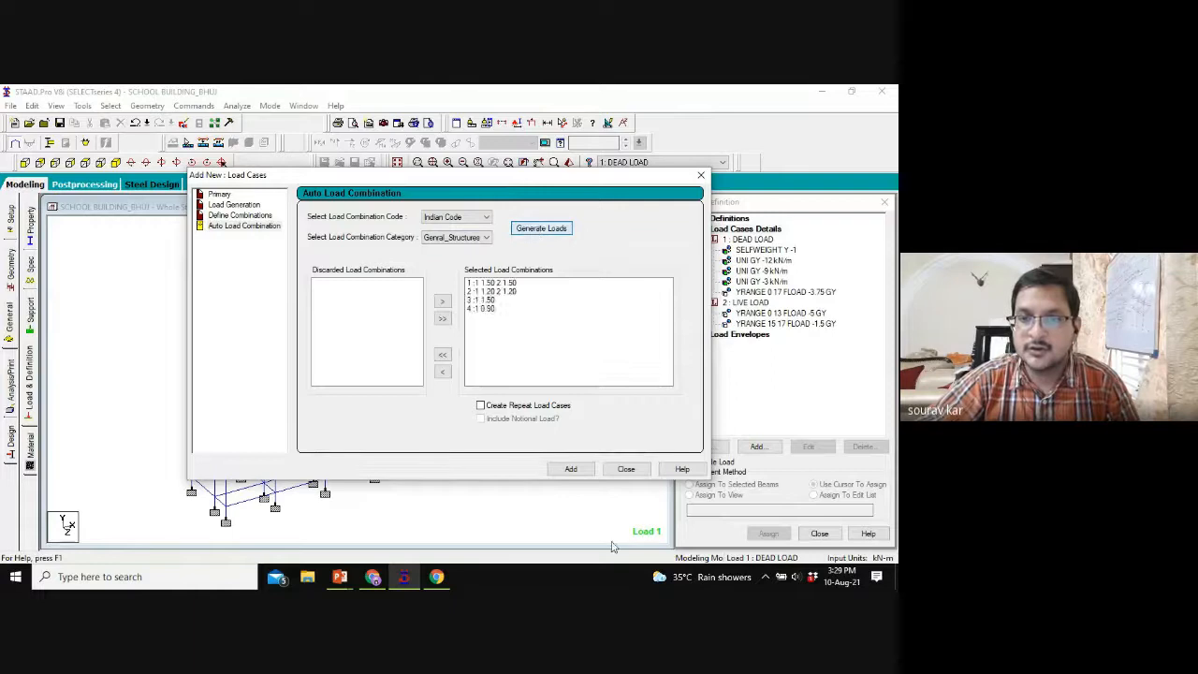
pyautogui.click(567, 468)
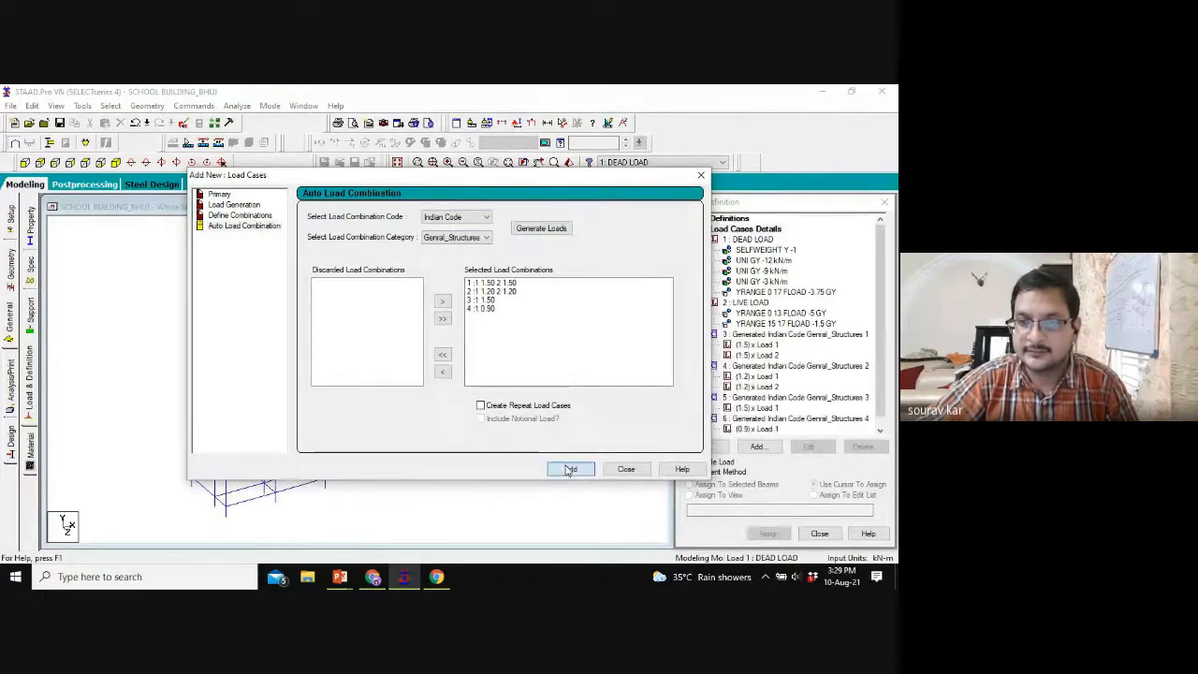
pyautogui.click(625, 468)
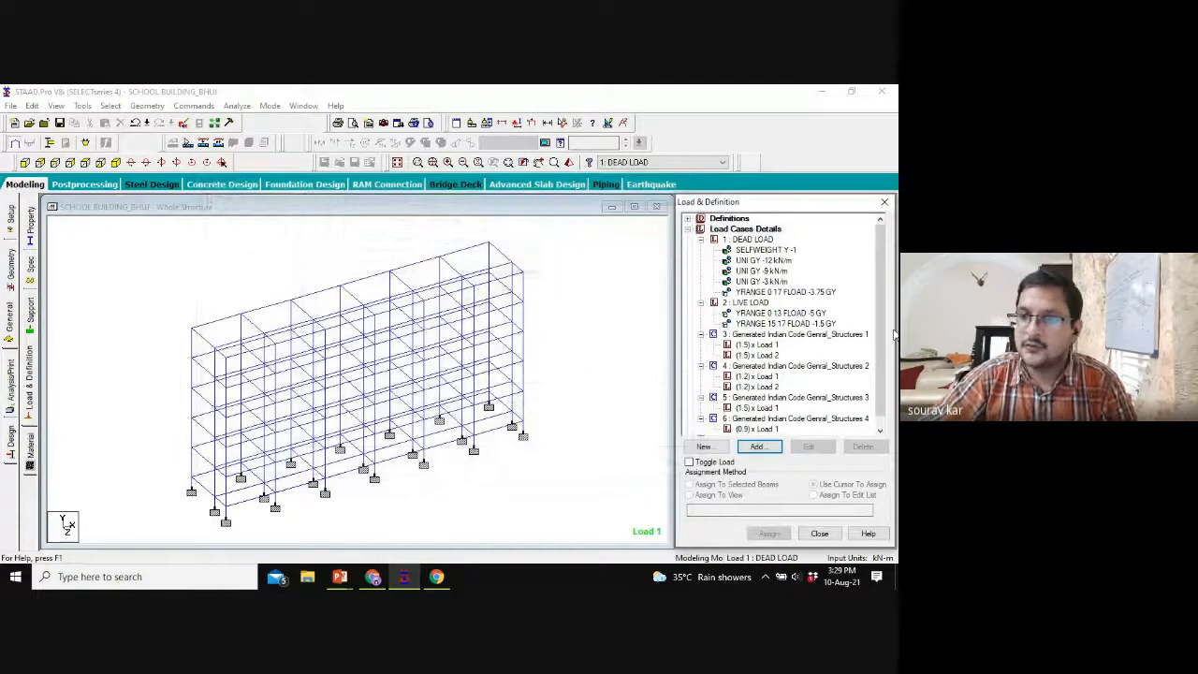
pyautogui.scroll(-1, 878, 301)
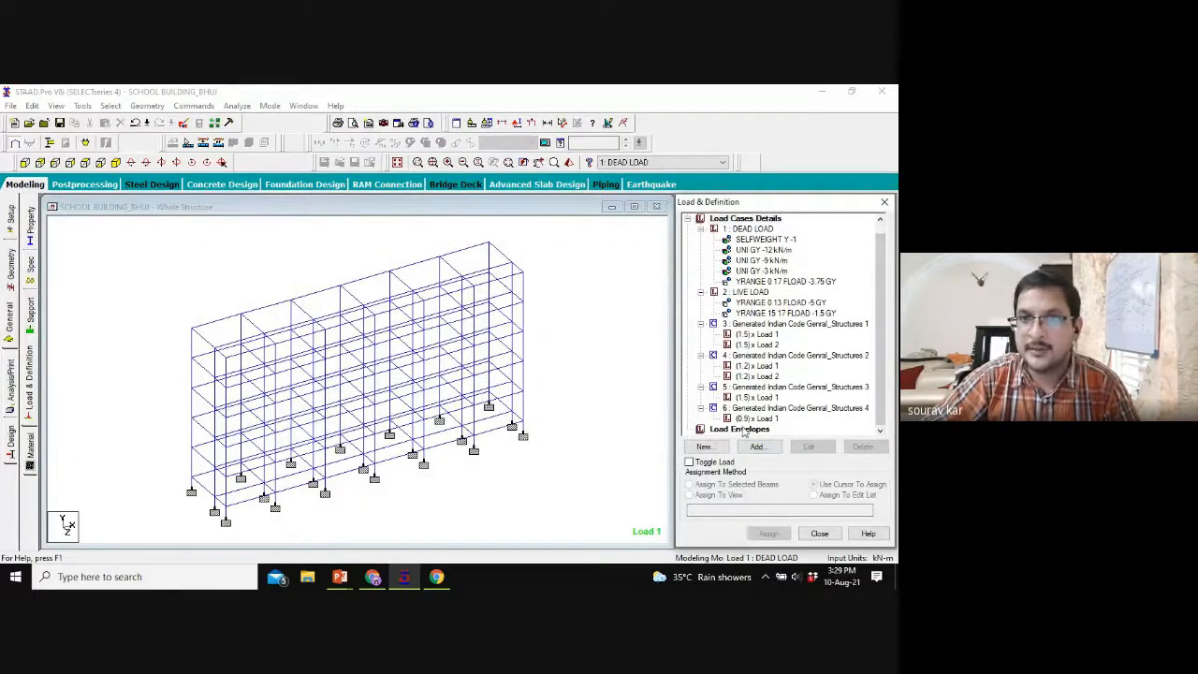
# Step: Add a Perform Analysis command with the print option All
pyautogui.click(9, 382)
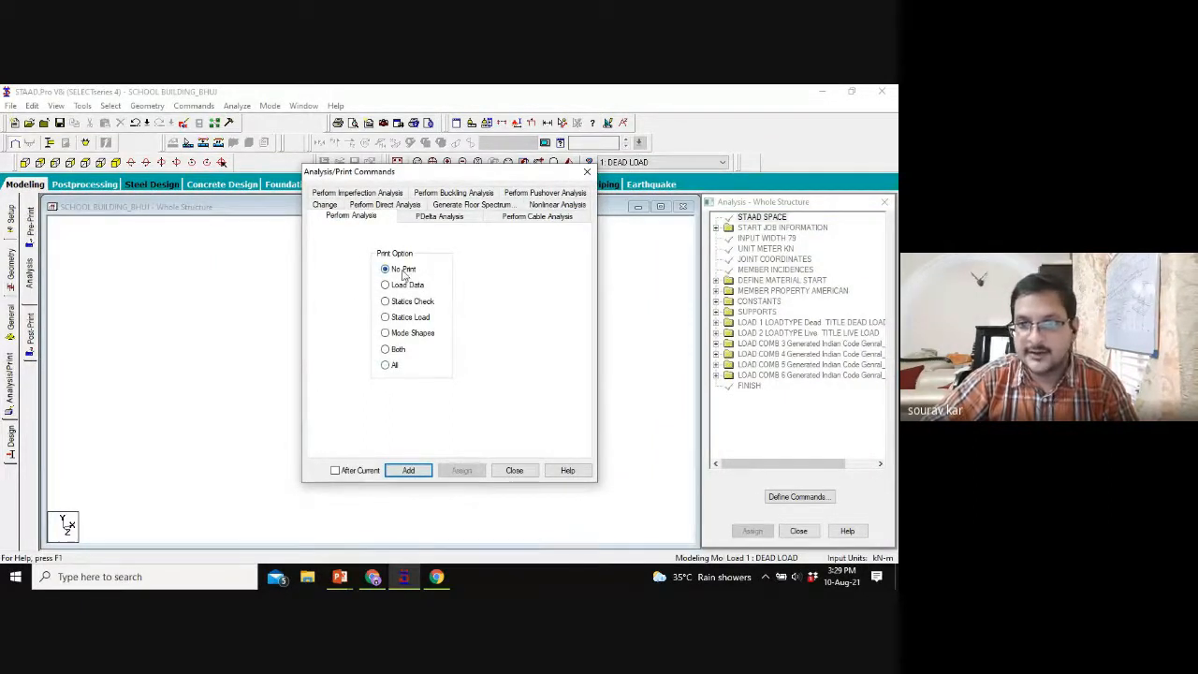
pyautogui.click(385, 365)
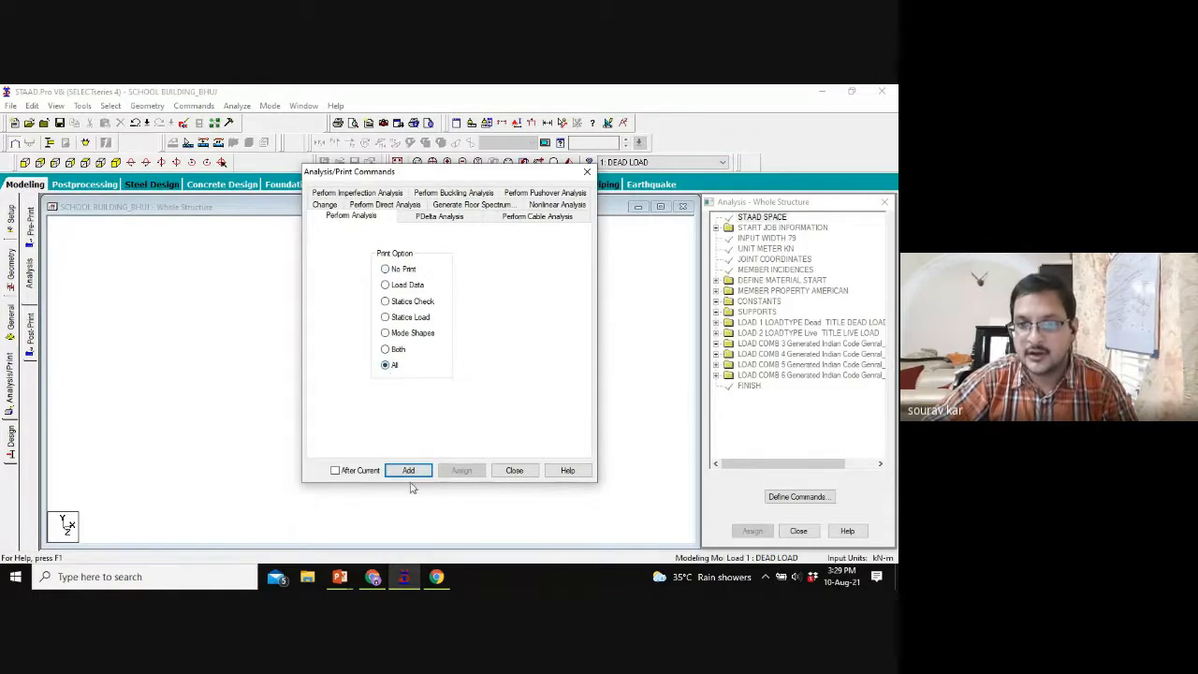
pyautogui.click(408, 471)
pyautogui.click(513, 471)
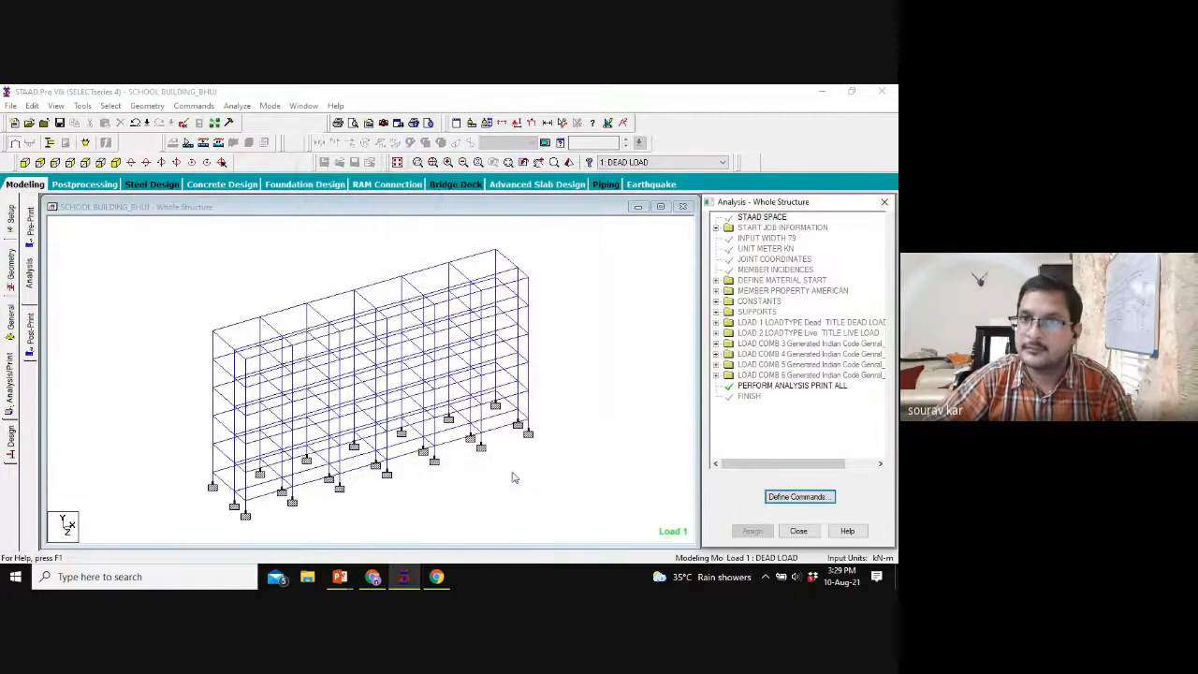
# Step: Save the modified structure and run the analysis
pyautogui.click(237, 105)
pyautogui.click(266, 123)
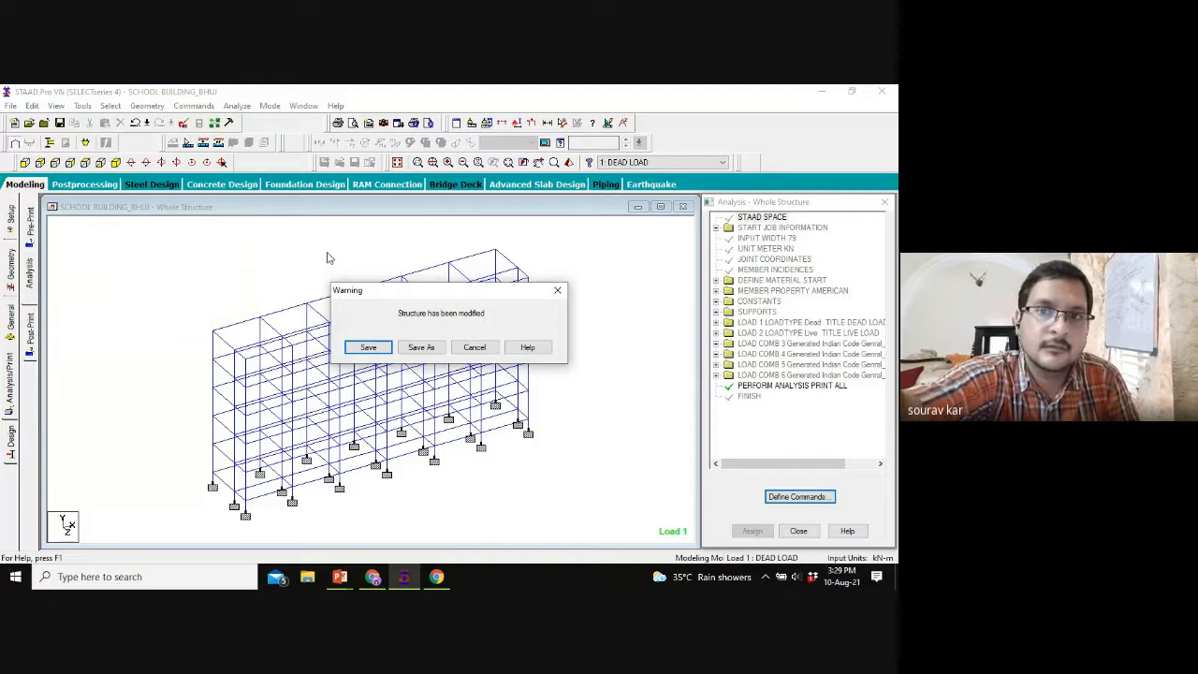
pyautogui.click(368, 347)
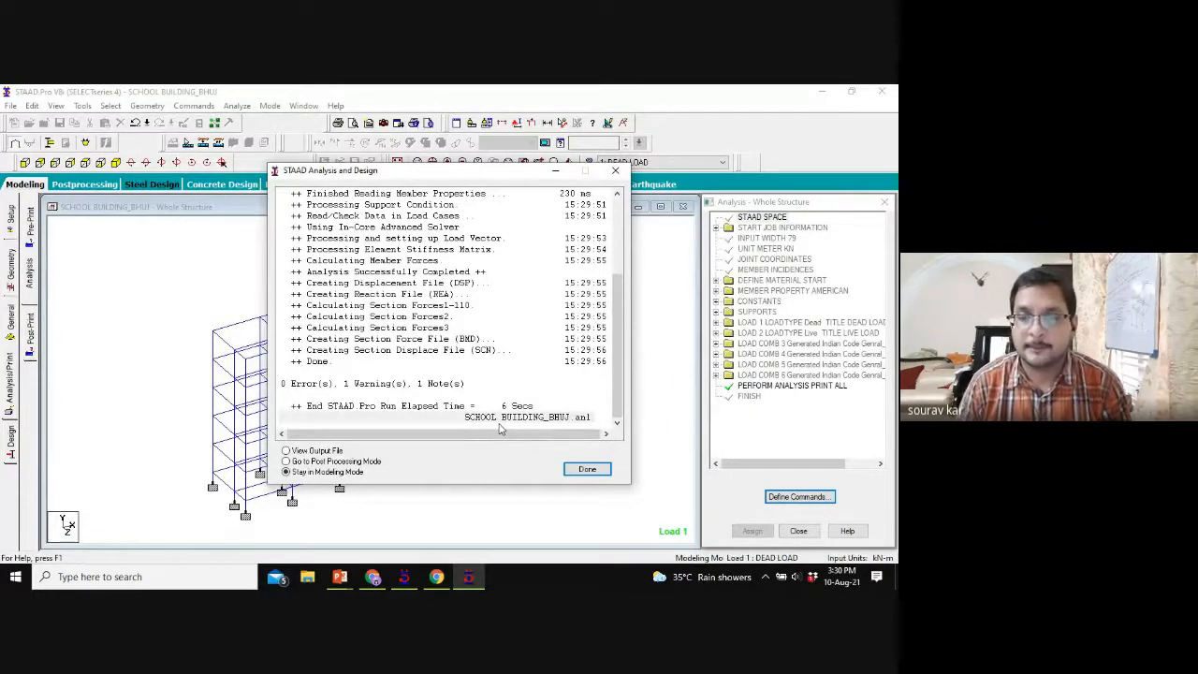
# Step: View the analysis output file and close the output viewer
pyautogui.click(303, 453)
pyautogui.click(587, 470)
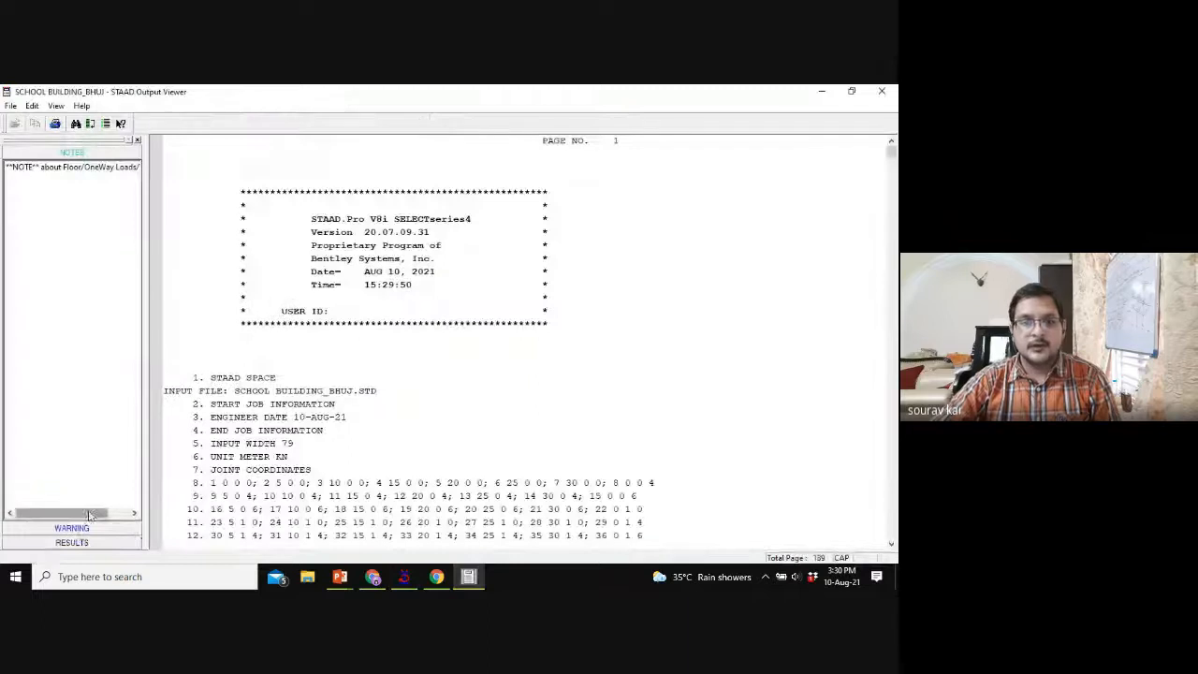
pyautogui.click(892, 94)
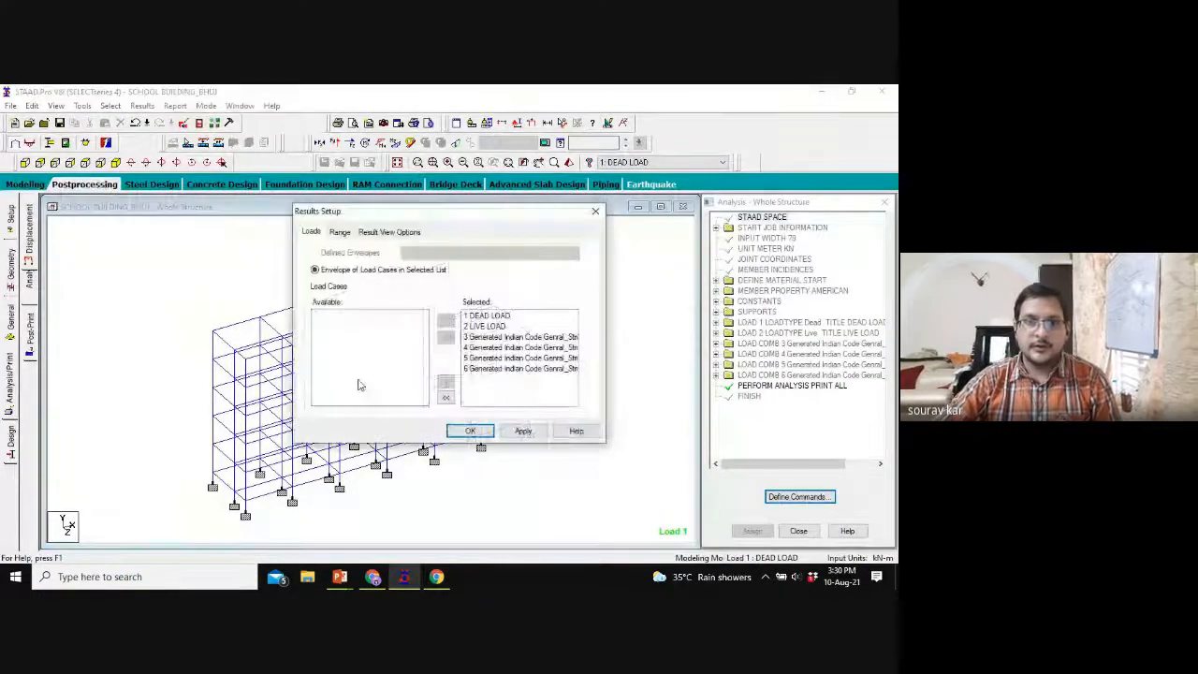
# Step: Show the postprocessing results with all load cases selected and display the beam graphs
pyautogui.click(469, 430)
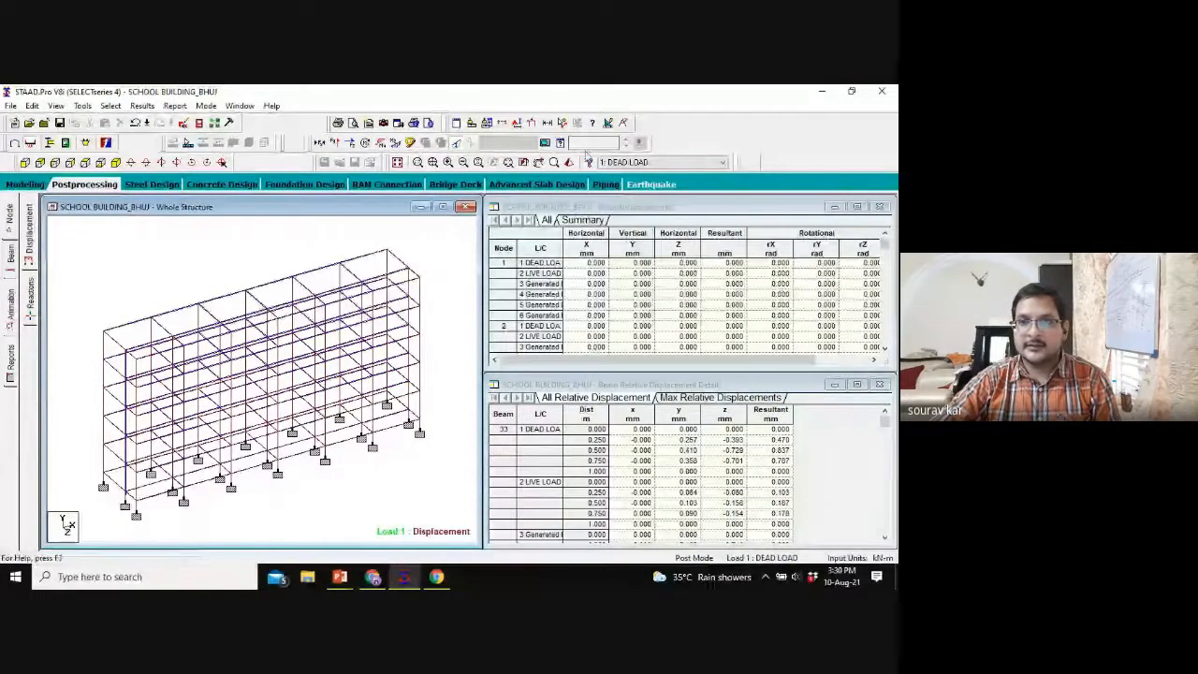
pyautogui.click(10, 260)
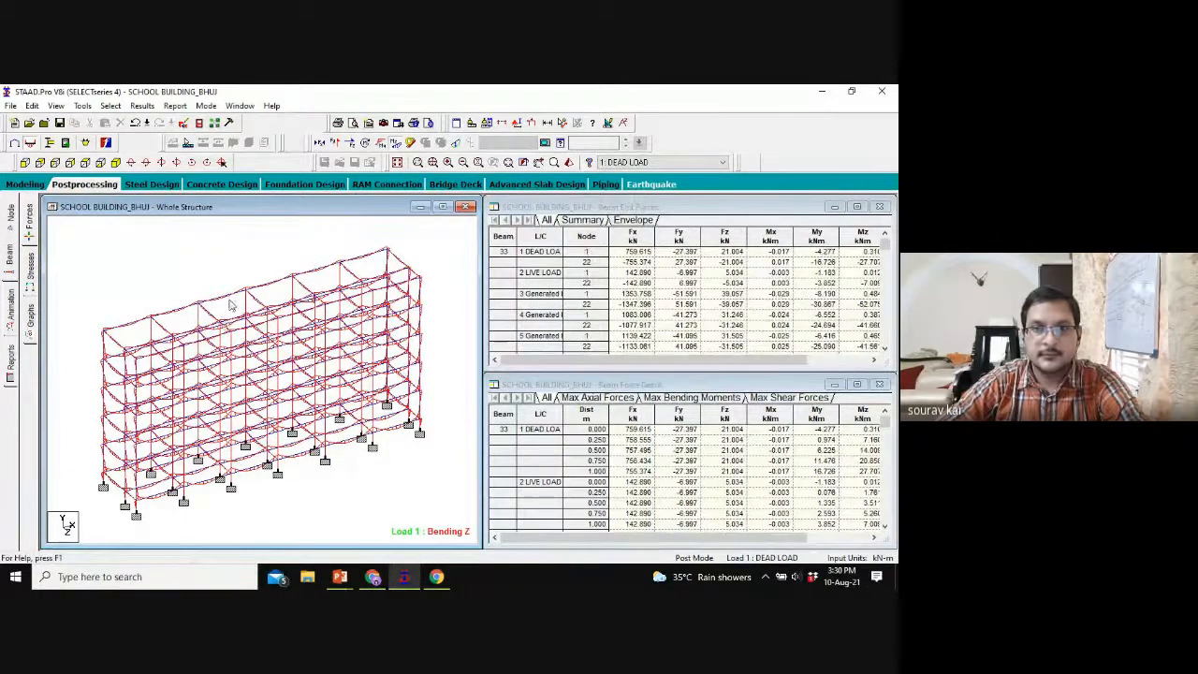
pyautogui.click(30, 316)
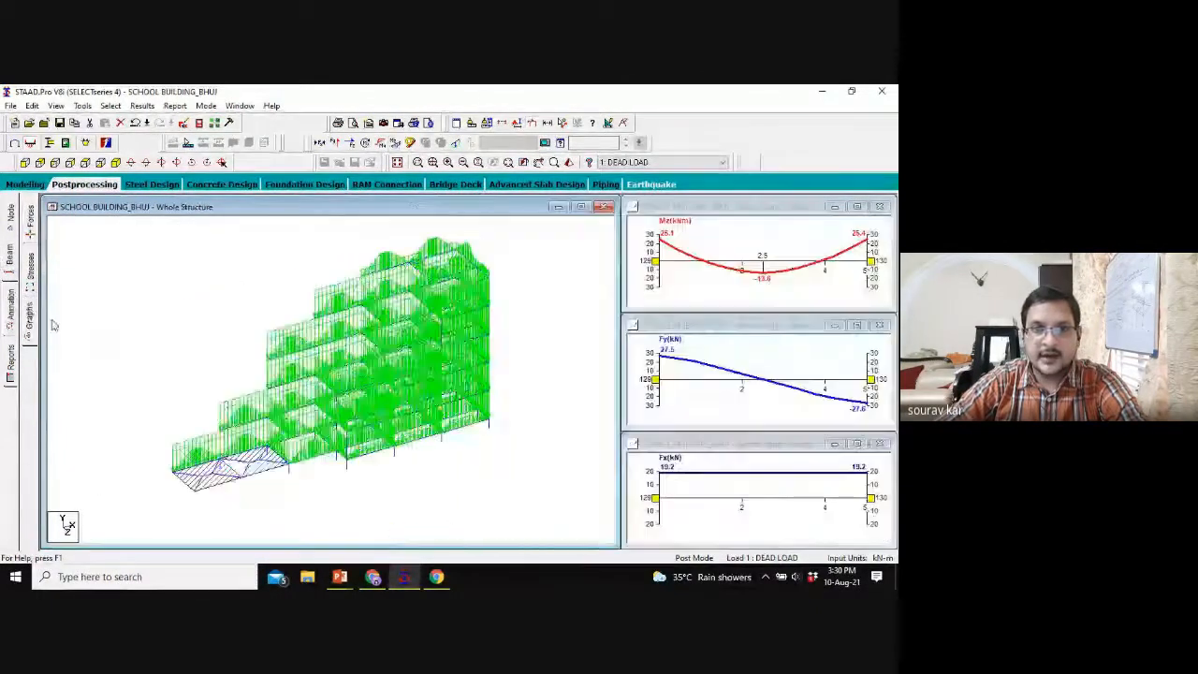
# Step: Switch the displayed results from the dead load to generated Indian Code load combination 3
pyautogui.click(674, 164)
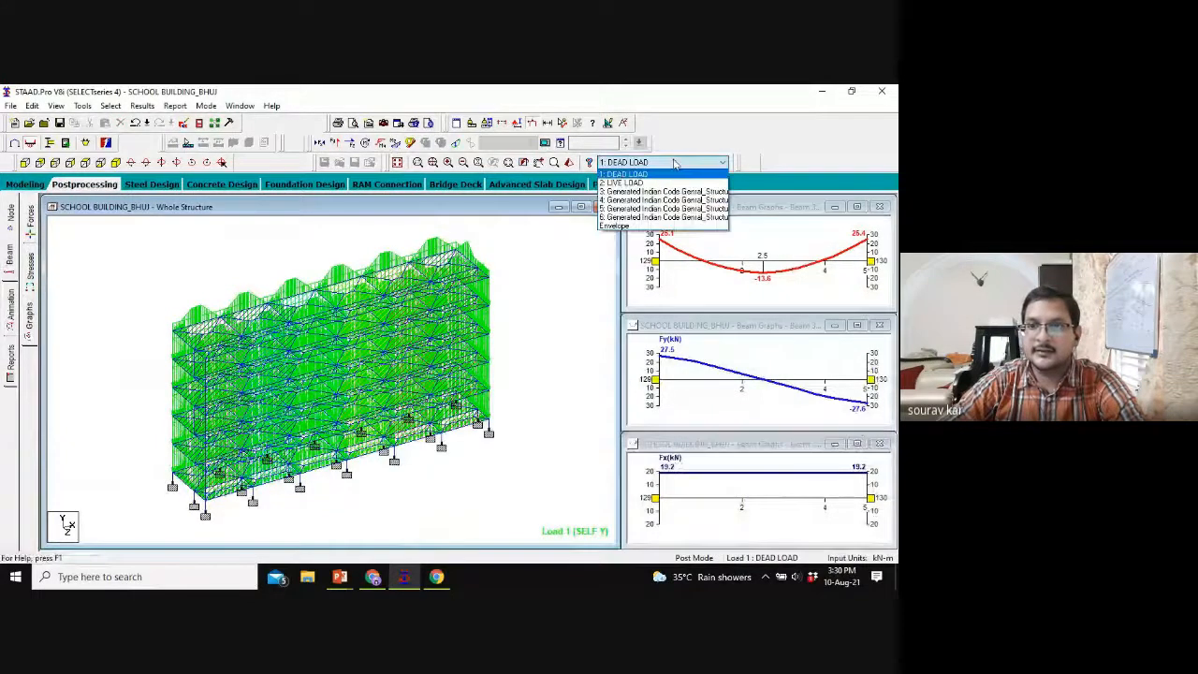
pyautogui.click(647, 176)
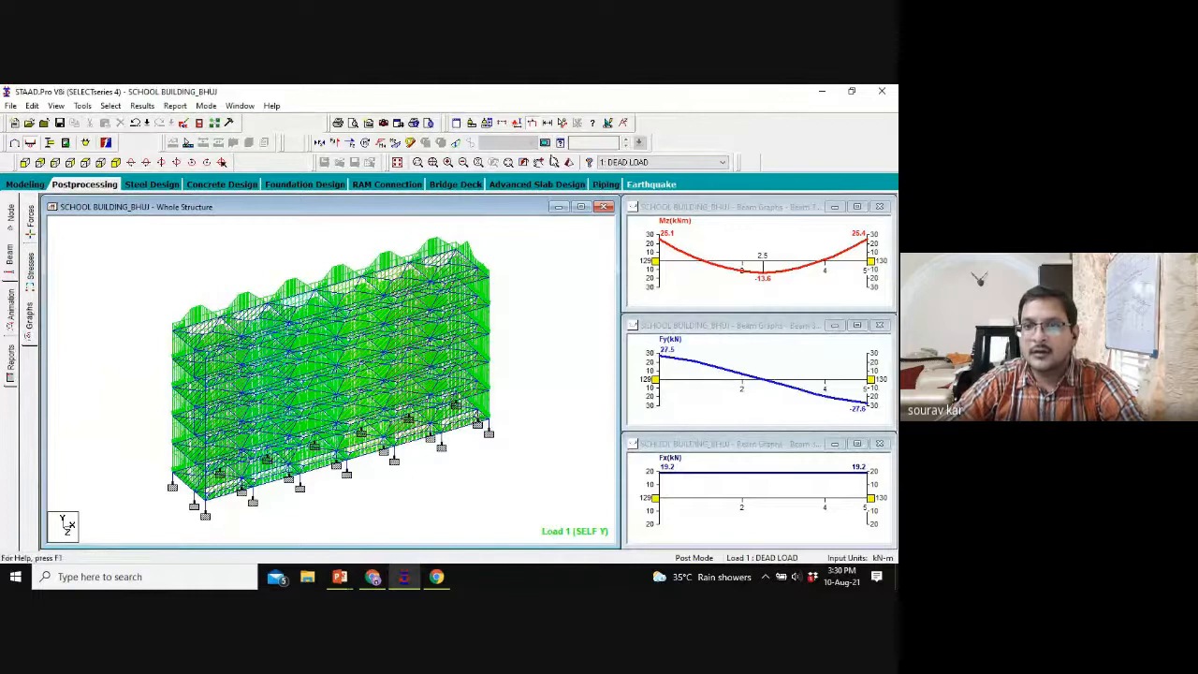
pyautogui.click(613, 163)
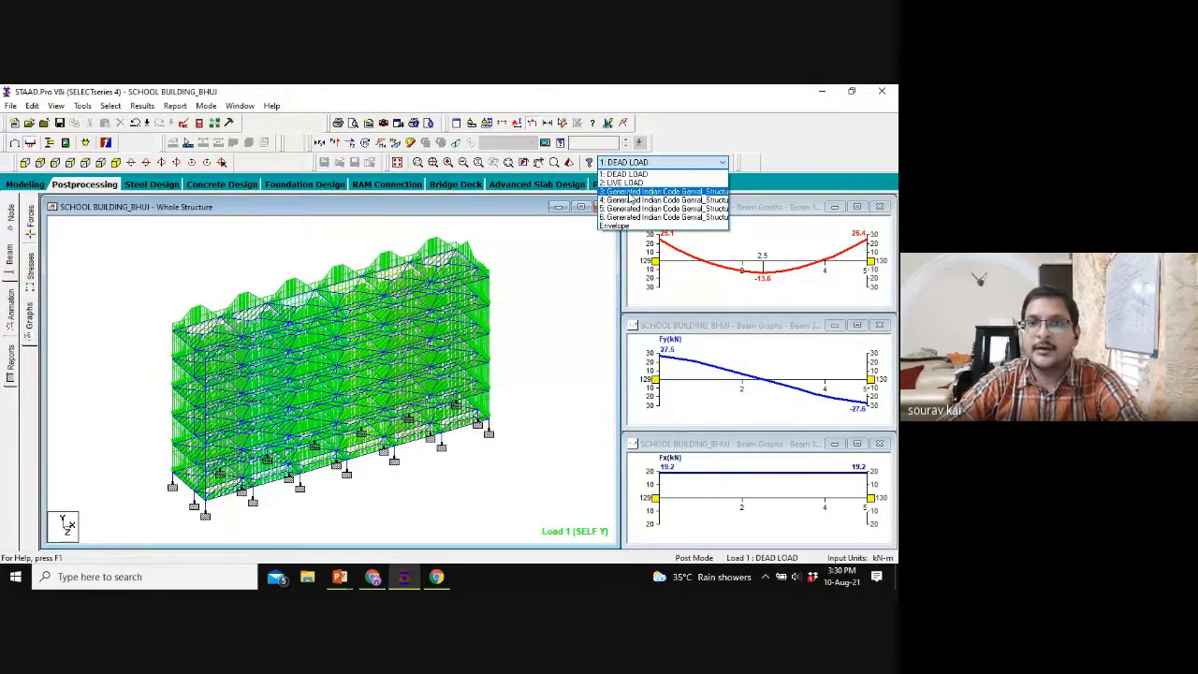
pyautogui.click(632, 191)
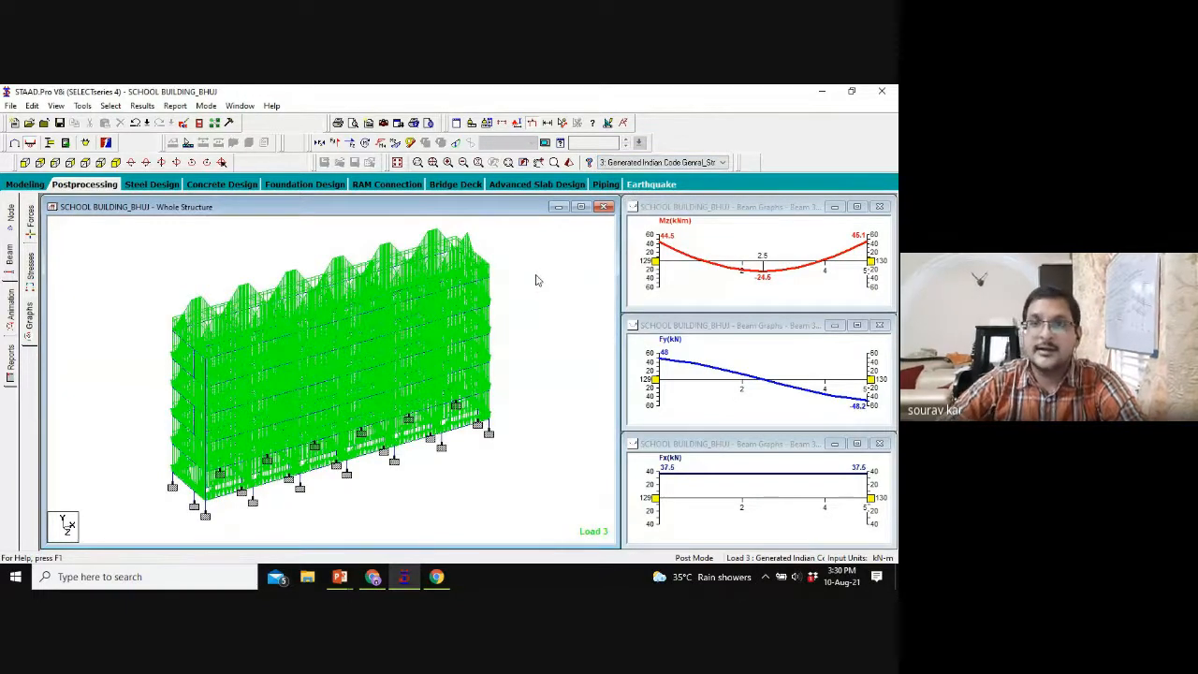
# Step: Examine the moment, shear and axial force graphs of the lowest end-bay beam and several beams at the top front level
pyautogui.click(459, 429)
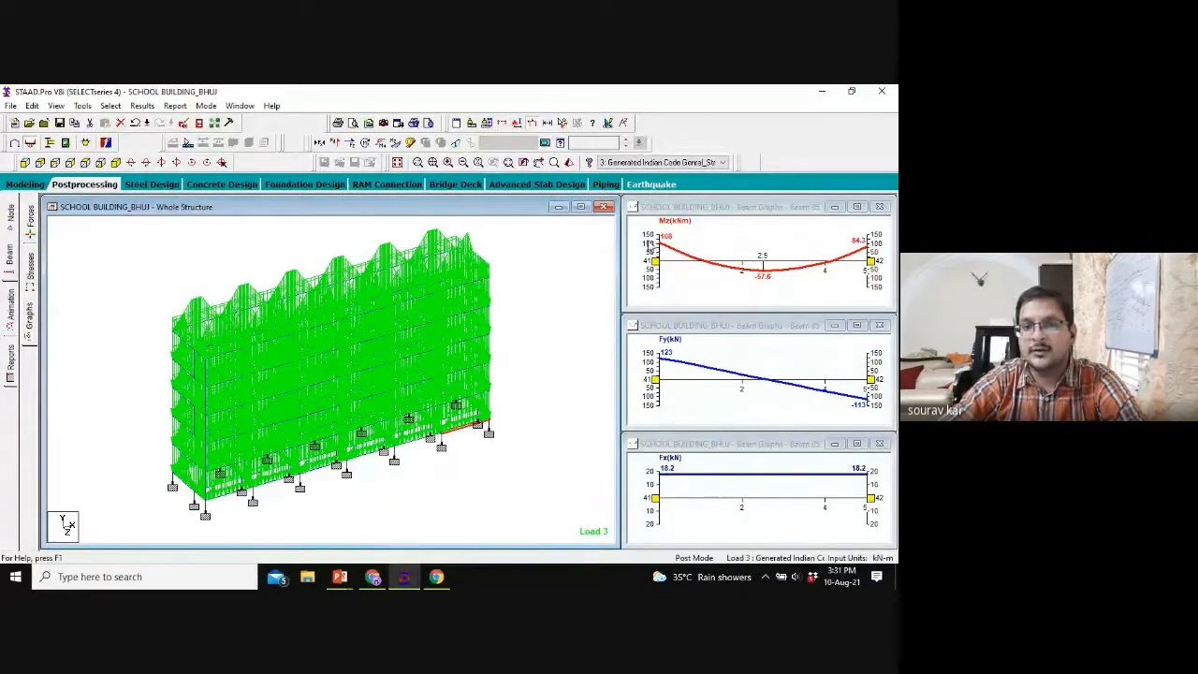
pyautogui.click(474, 286)
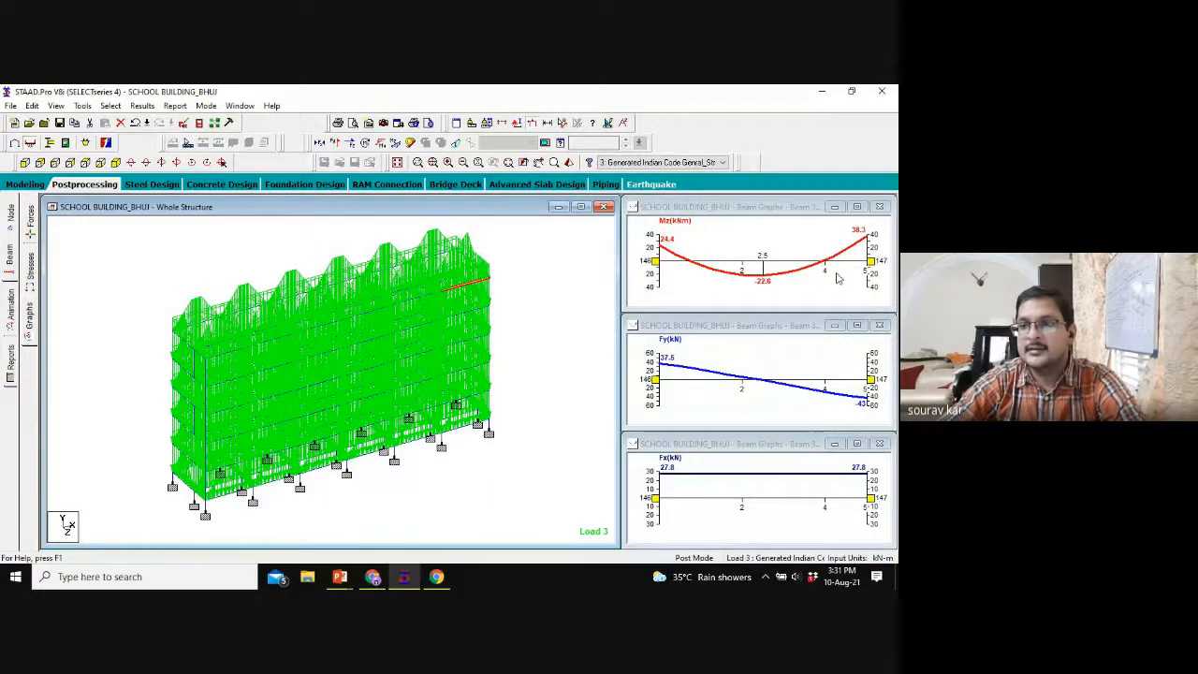
pyautogui.click(410, 296)
pyautogui.click(376, 311)
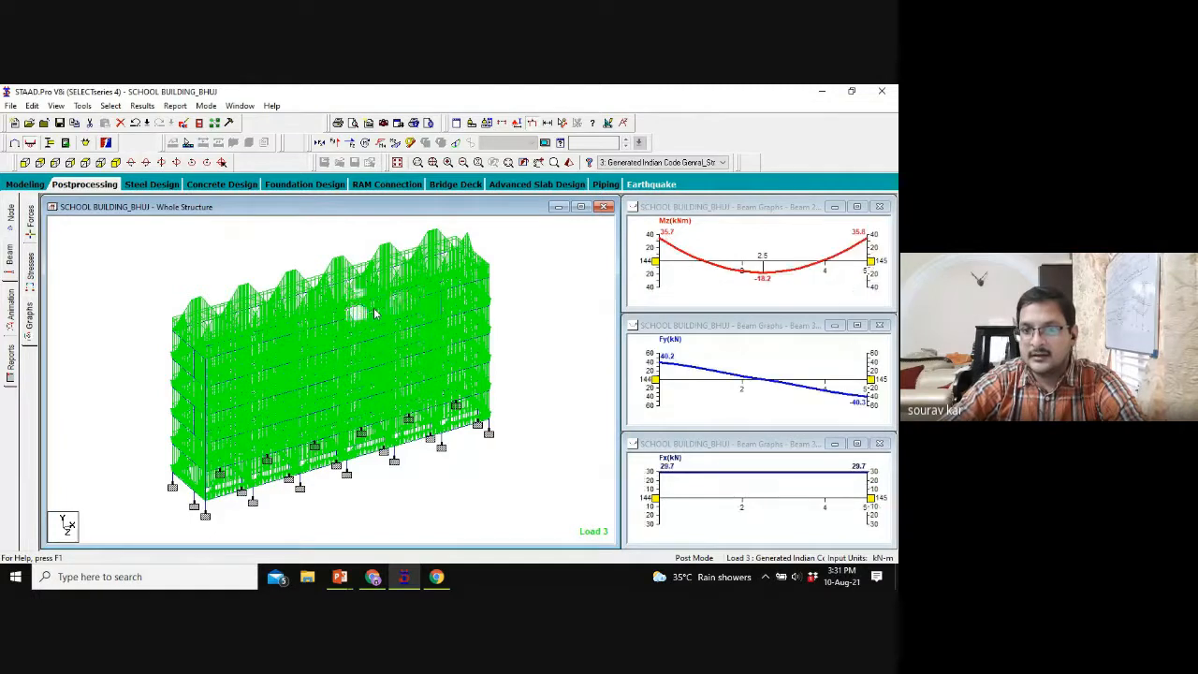
pyautogui.click(475, 285)
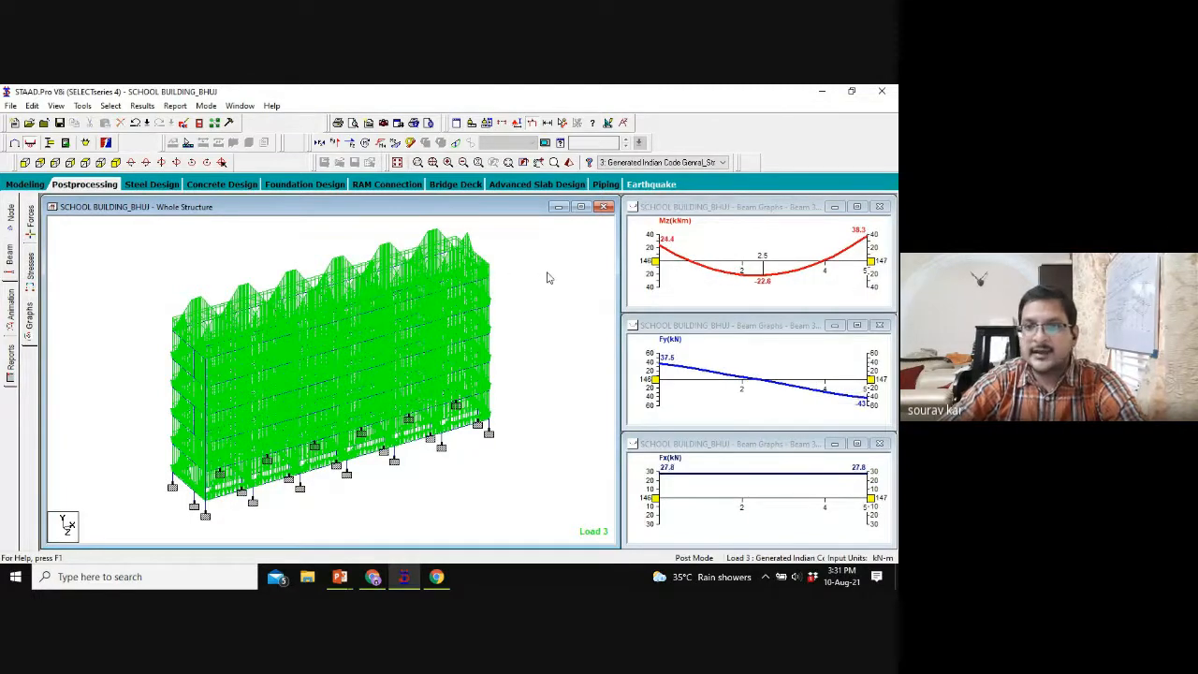
# Step: Reload the beam graphs and compare the force diagrams of end-bay beams at the upper and lowest levels
pyautogui.click(34, 304)
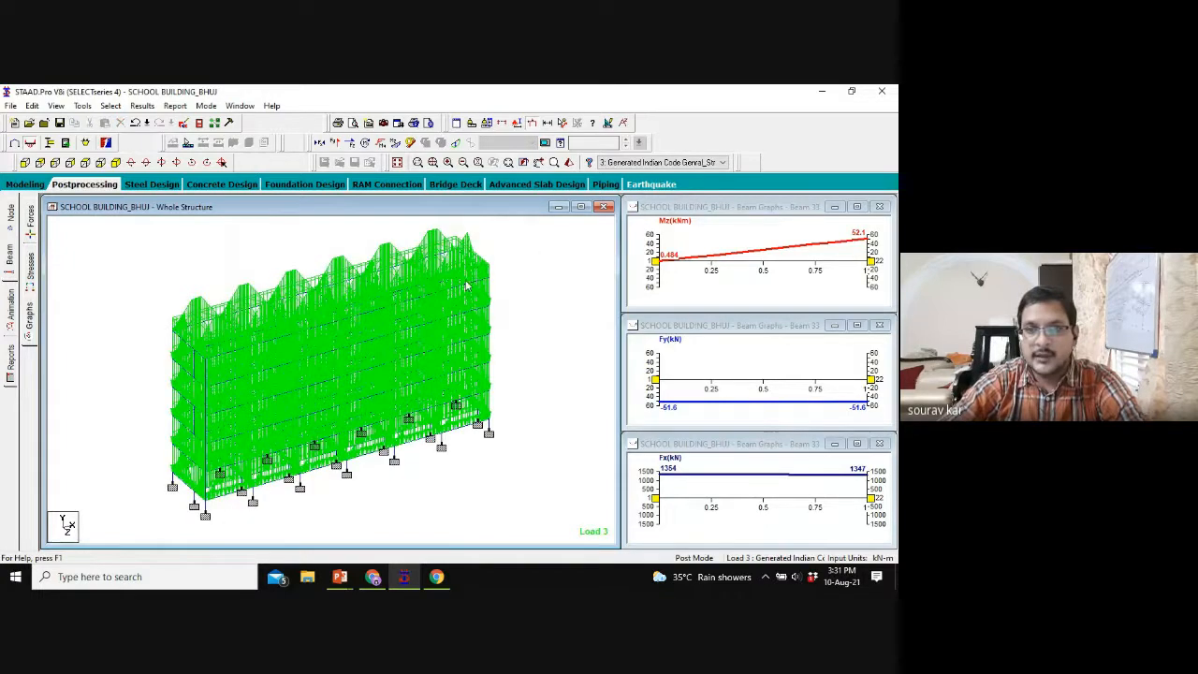
pyautogui.click(469, 287)
pyautogui.click(465, 316)
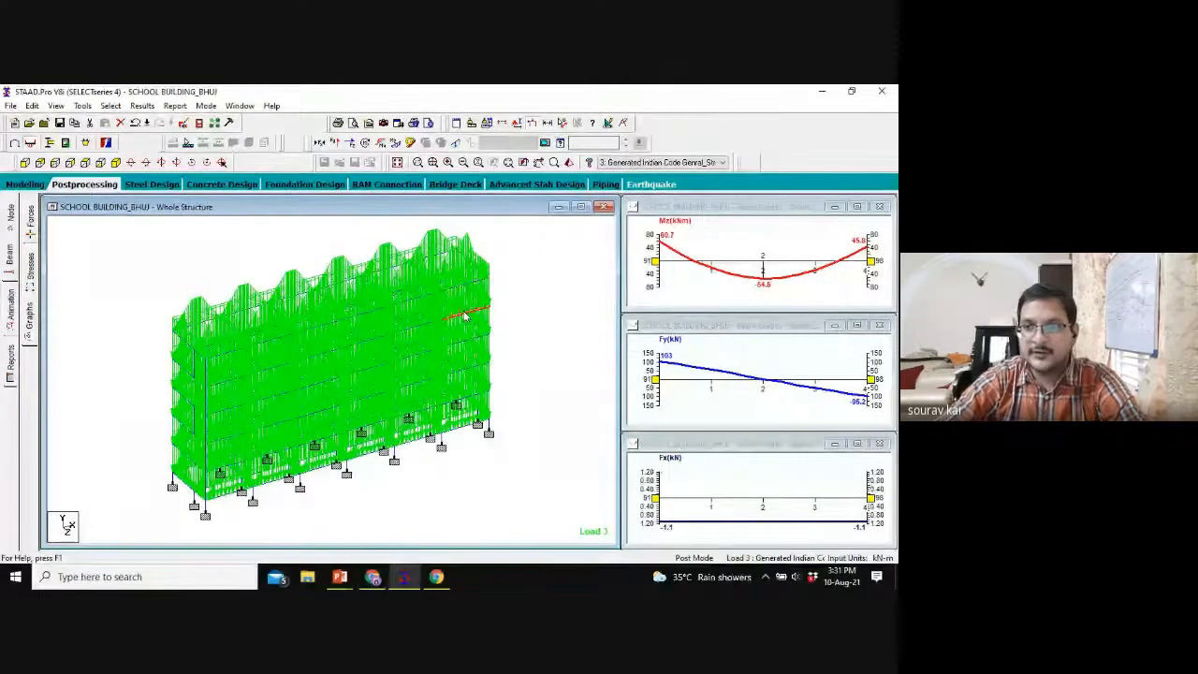
pyautogui.click(459, 432)
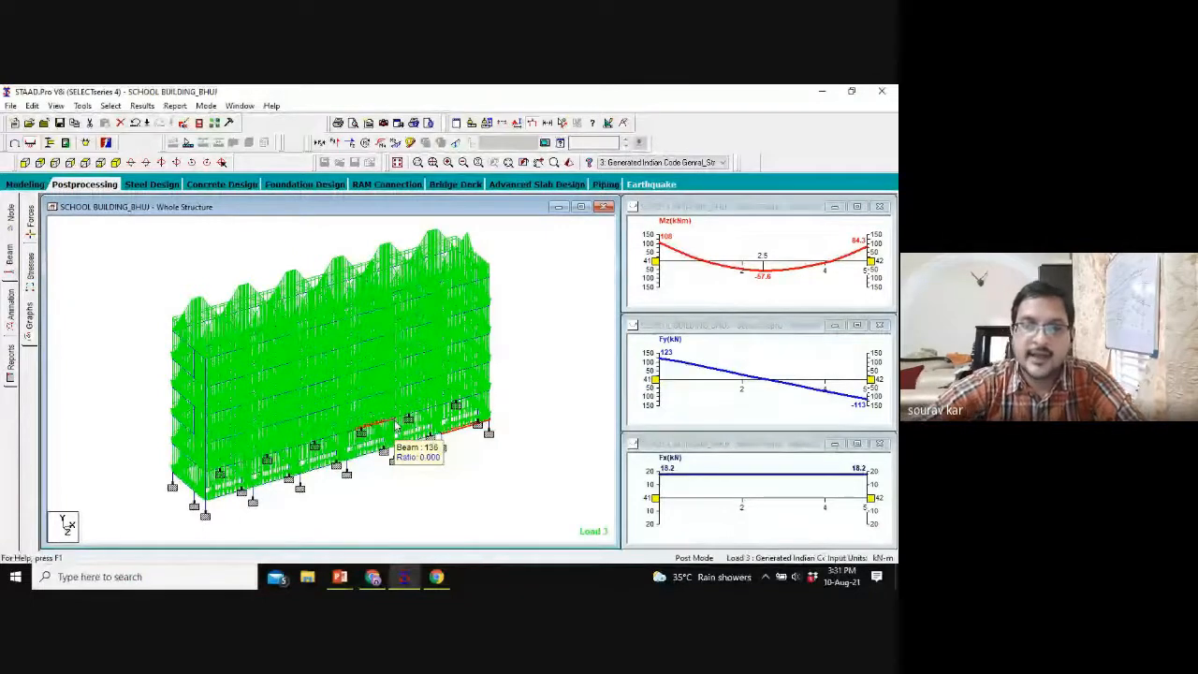
pyautogui.click(473, 286)
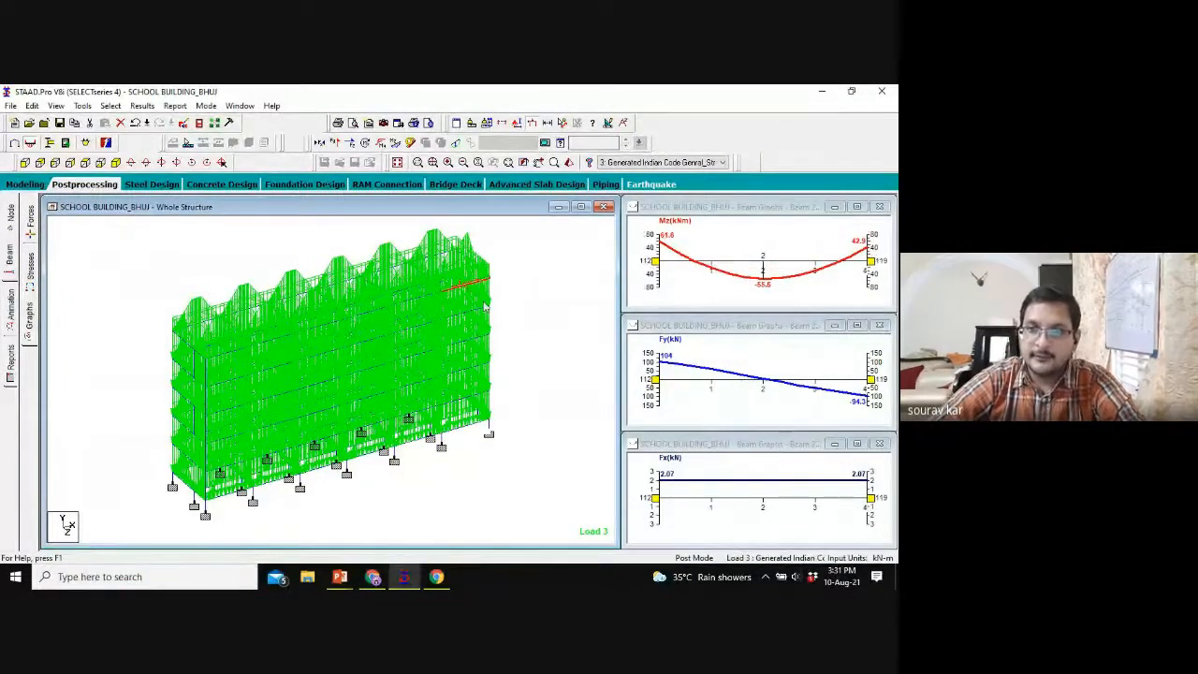
pyautogui.scroll(3, 547, 334)
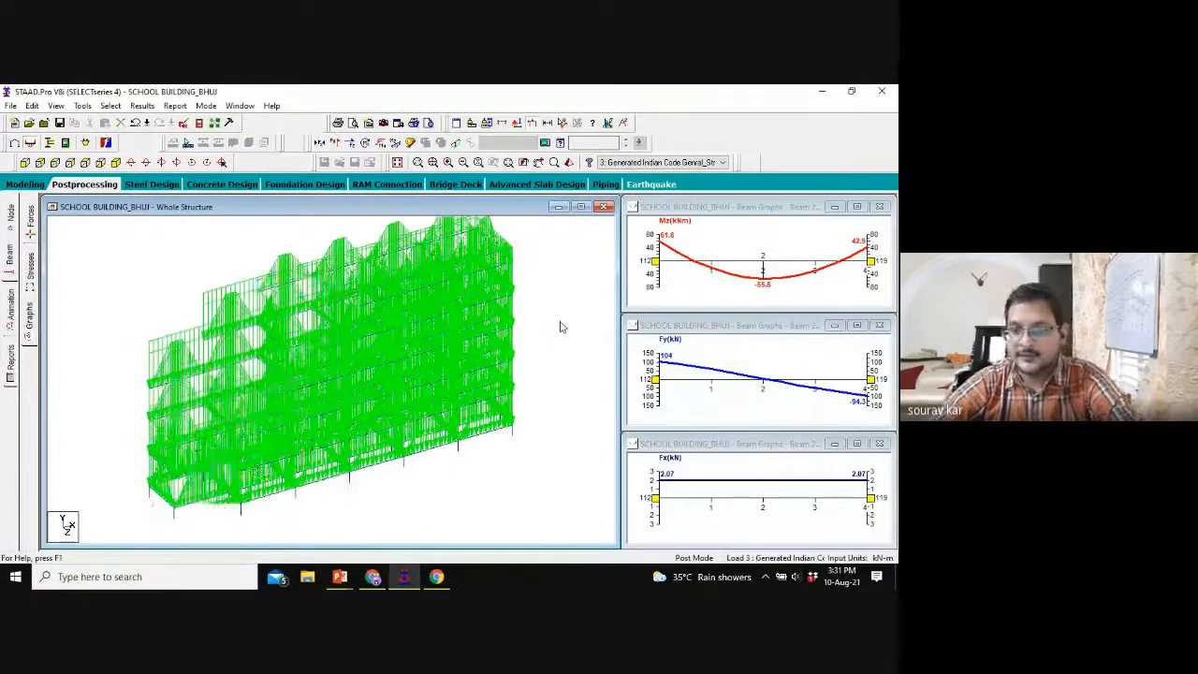
pyautogui.scroll(1, 551, 302)
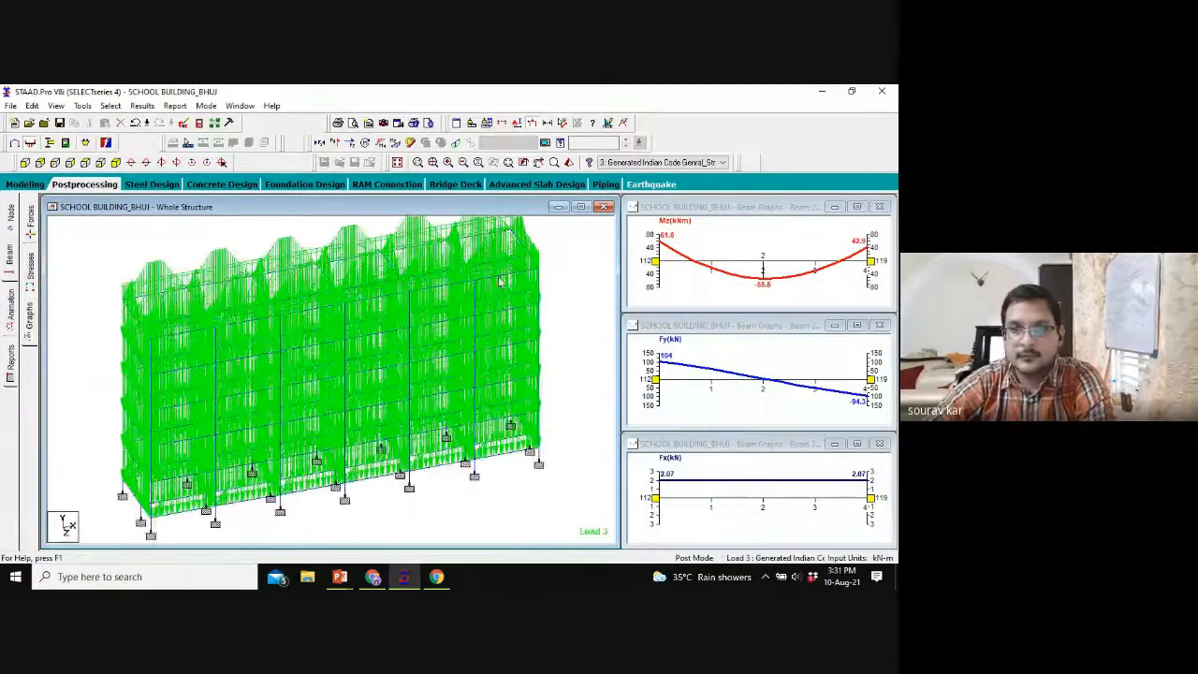
pyautogui.click(503, 276)
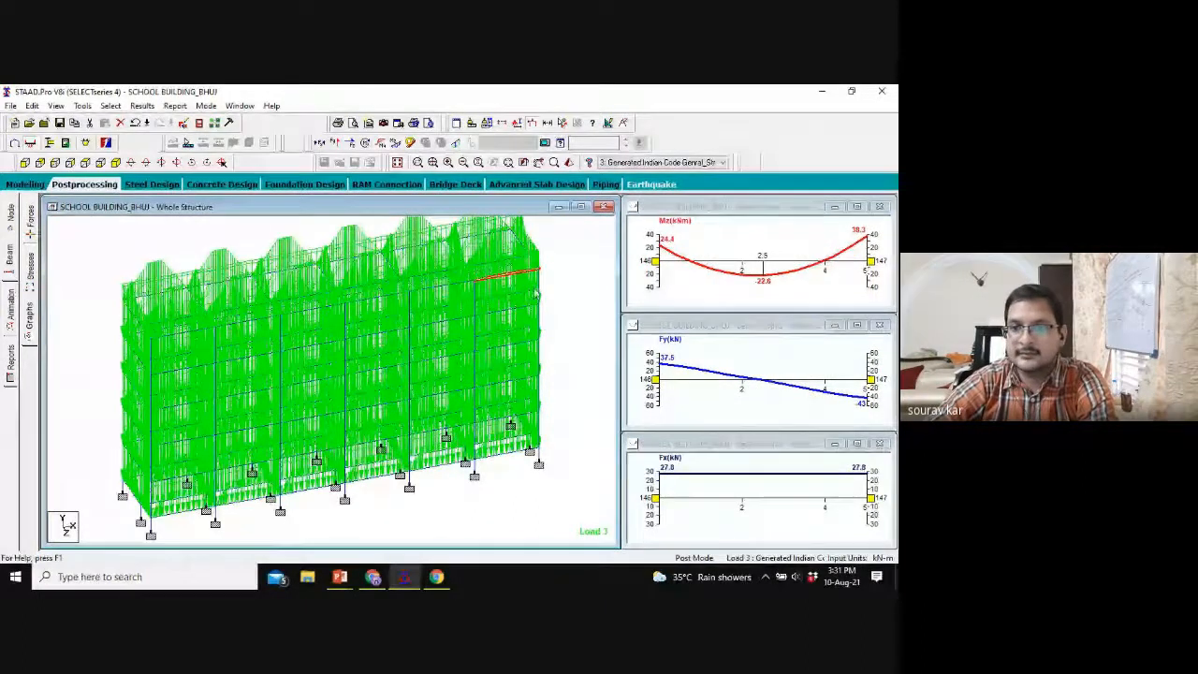
pyautogui.moveTo(536, 291); pyautogui.dragTo(560, 310, button='middle')
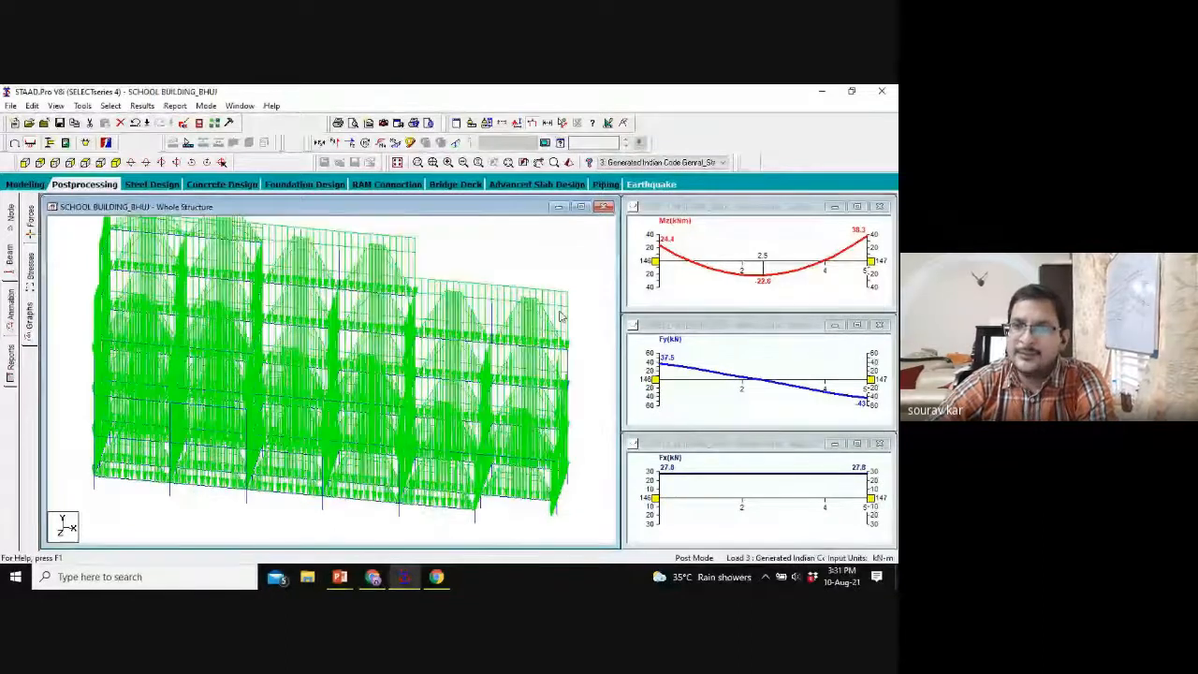
# Step: Display the node displacement results for load combination 3
pyautogui.click(10, 251)
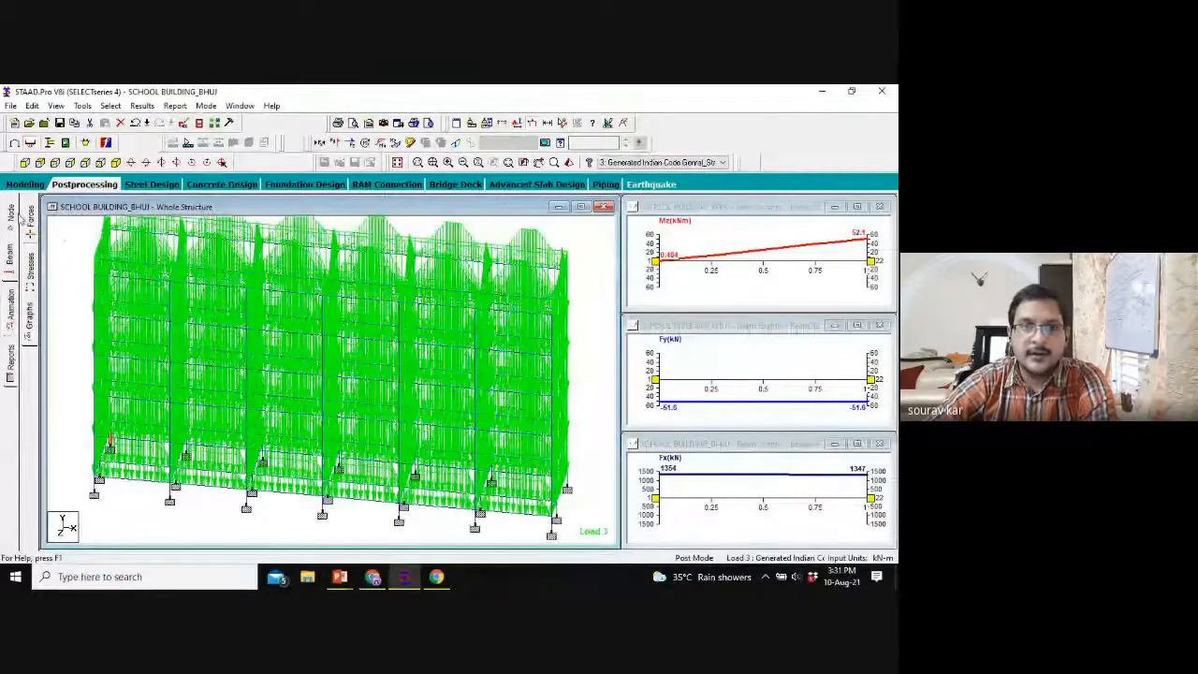
pyautogui.click(17, 216)
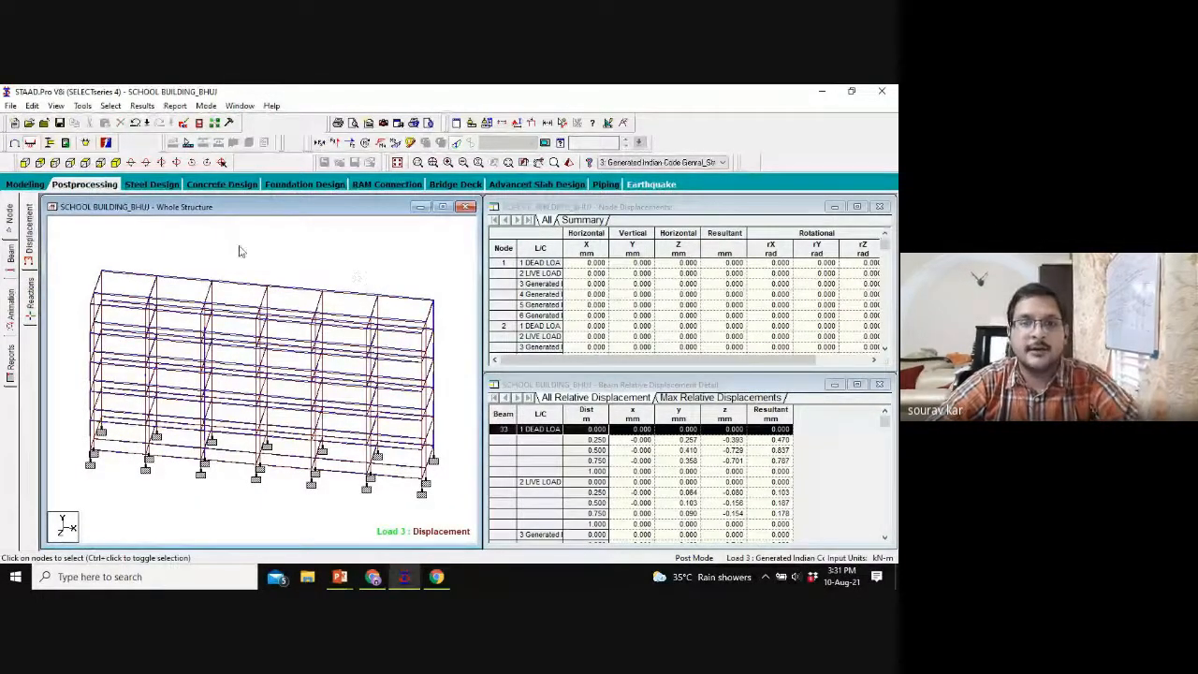
# Step: Display the beam bending moment diagrams for load combination 3 in an isometric, maximized view of the whole structure
pyautogui.click(118, 161)
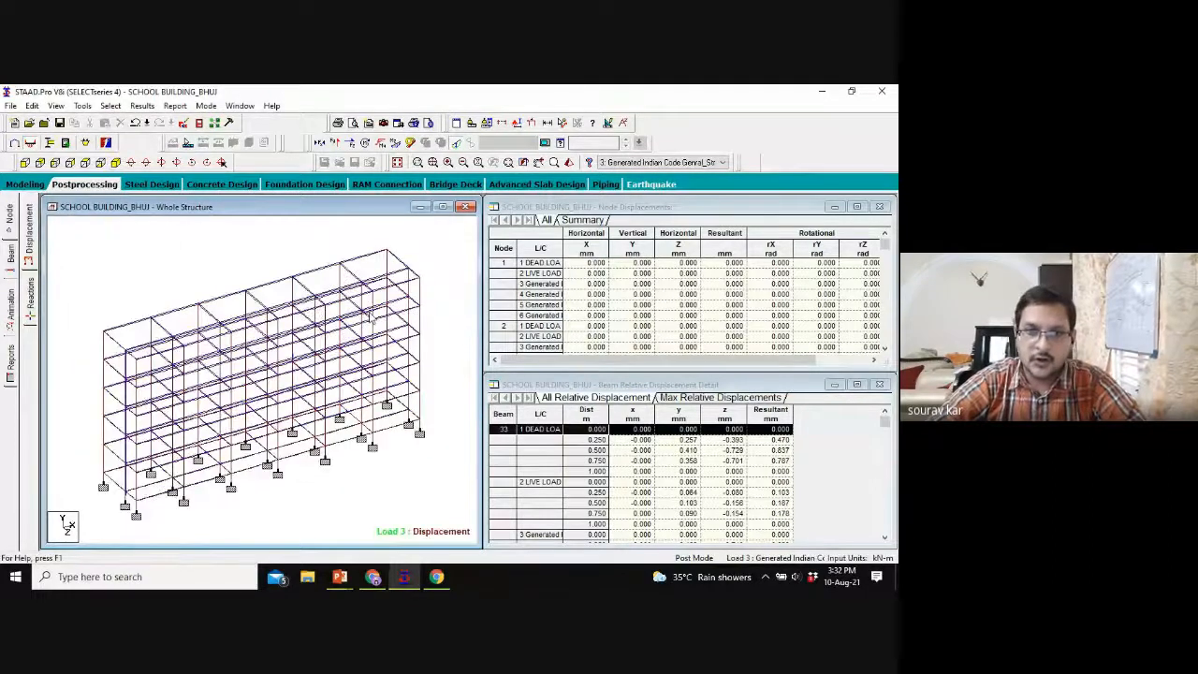
pyautogui.scroll(2, 440, 309)
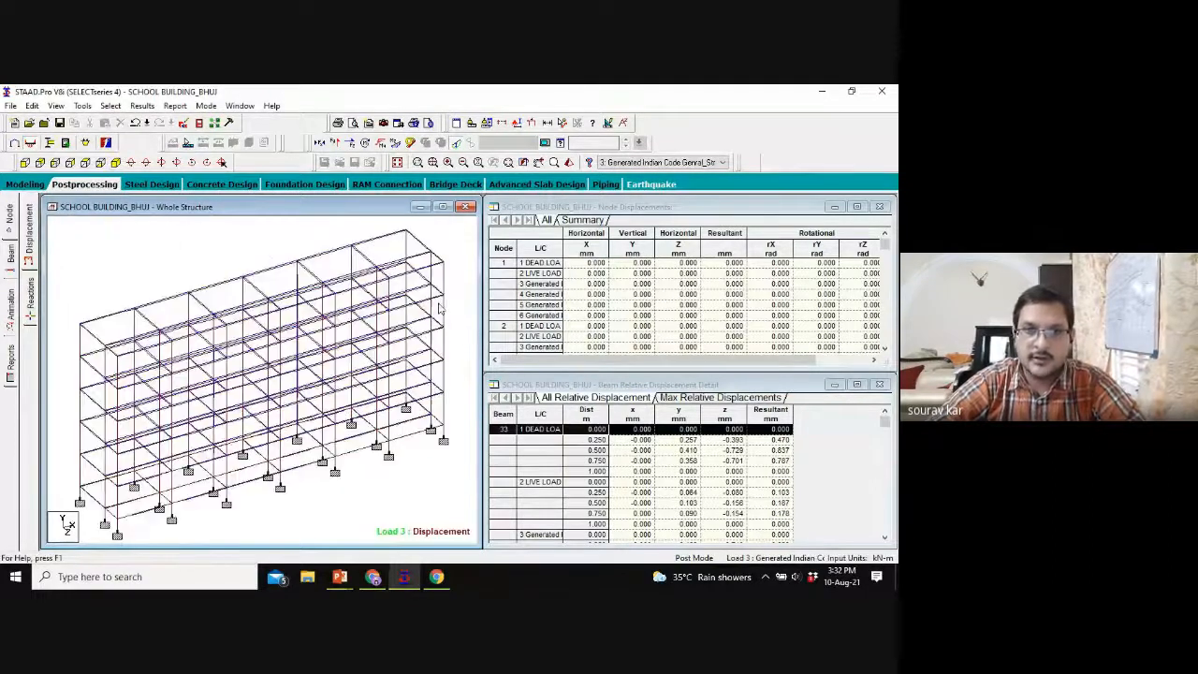
pyautogui.click(12, 254)
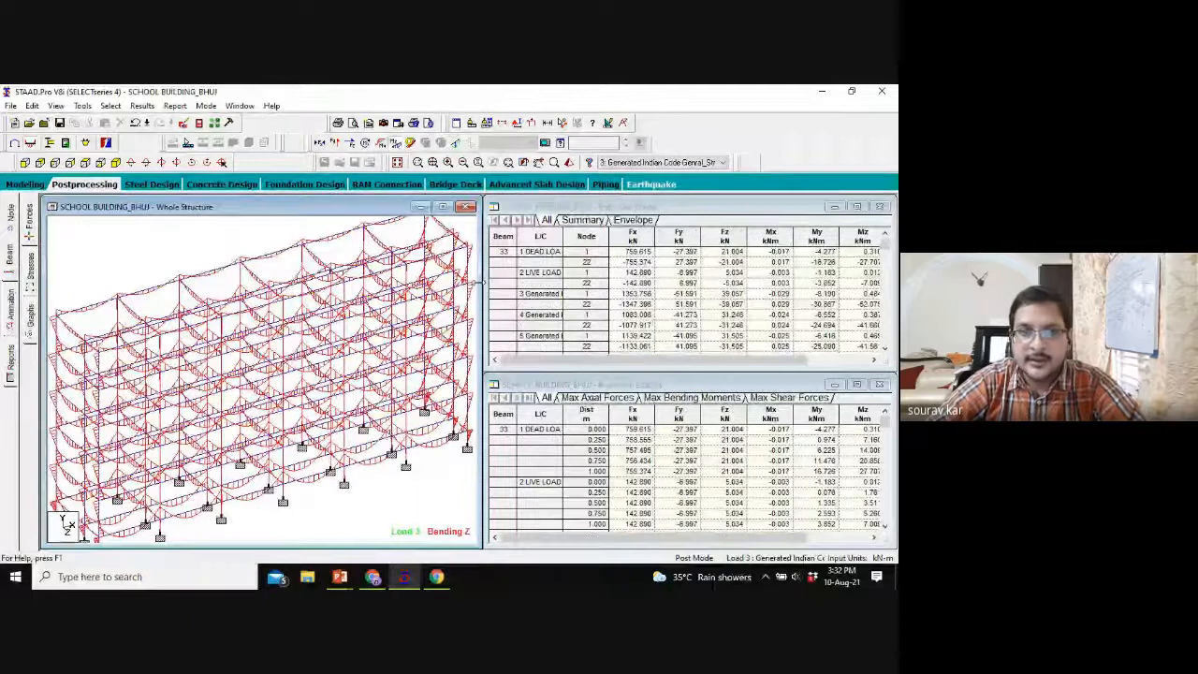
pyautogui.click(441, 206)
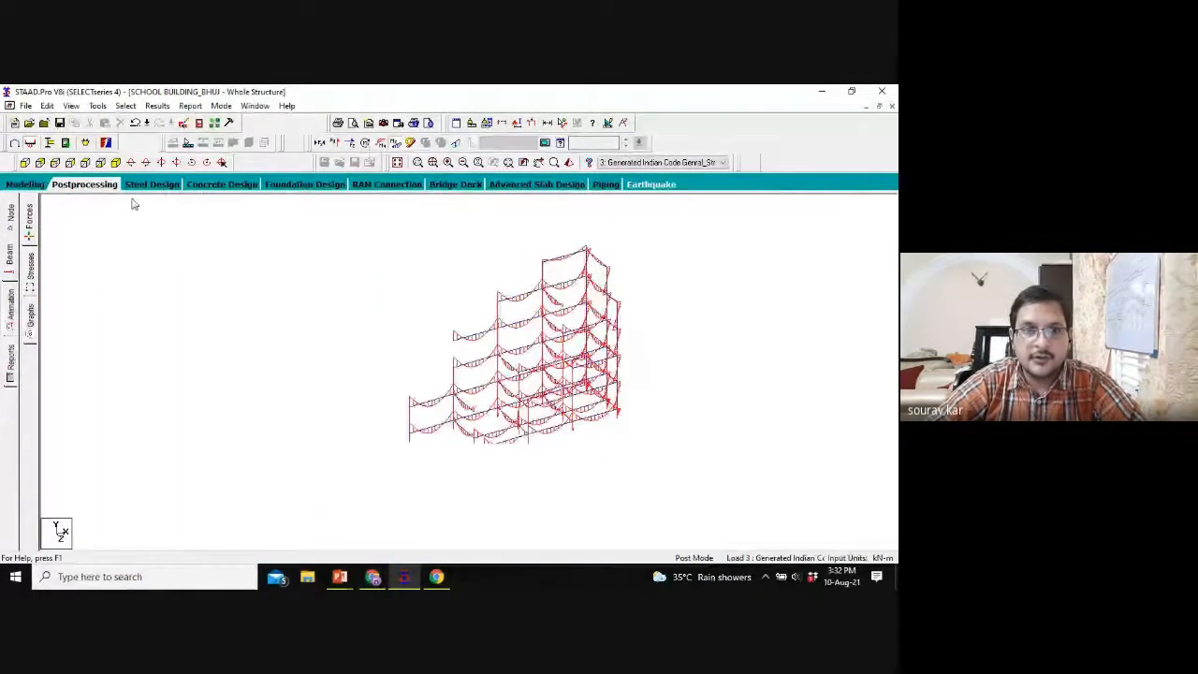
# Step: Isolate the beams of the second-highest level and the columns beneath them, and show them in isometric view
pyautogui.click(25, 162)
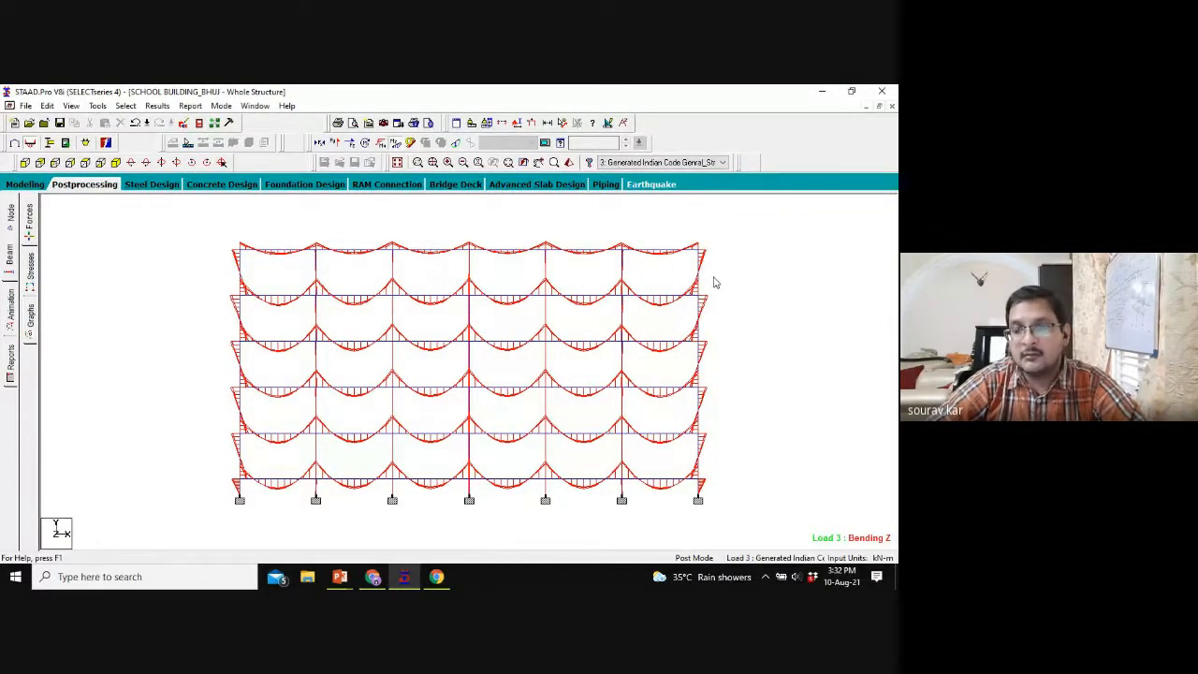
pyautogui.moveTo(716, 280); pyautogui.dragTo(242, 329)
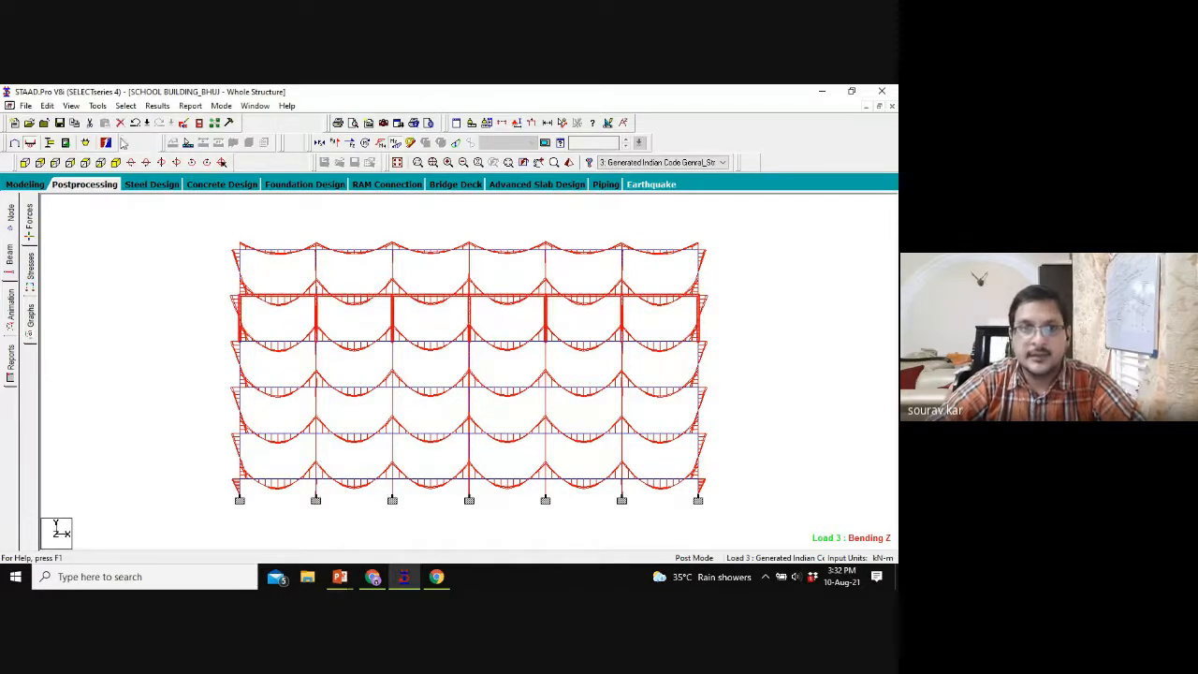
pyautogui.click(70, 105)
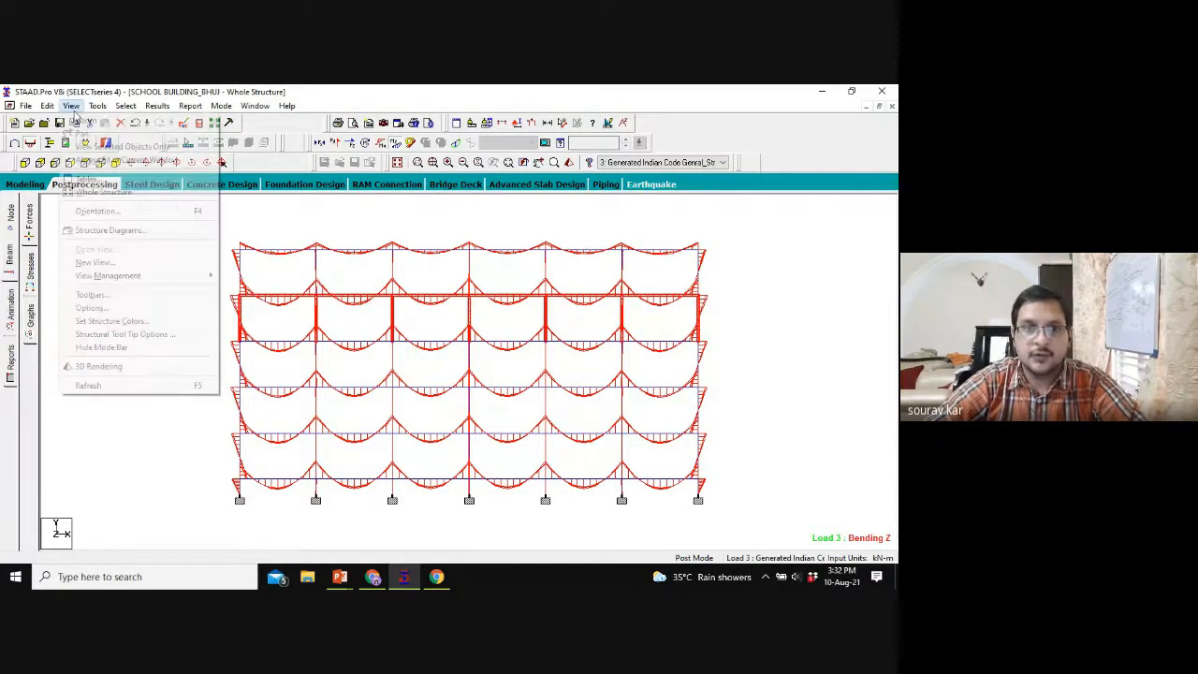
pyautogui.moveTo(108, 178)
pyautogui.click(101, 147)
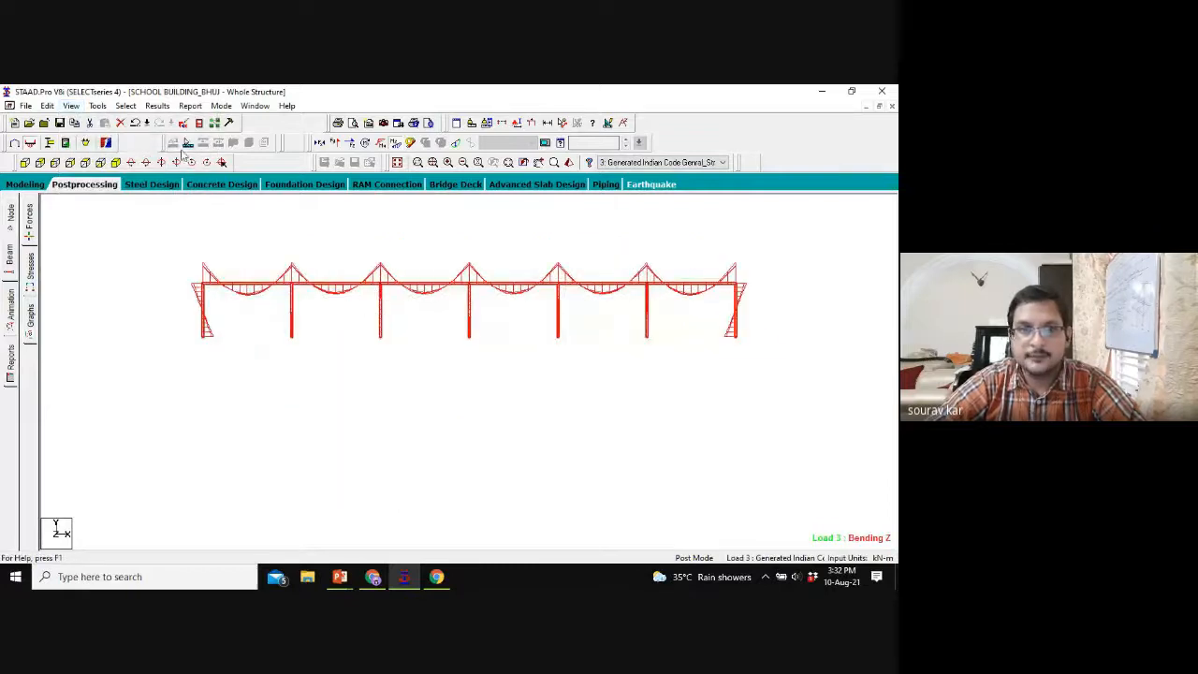
pyautogui.click(115, 162)
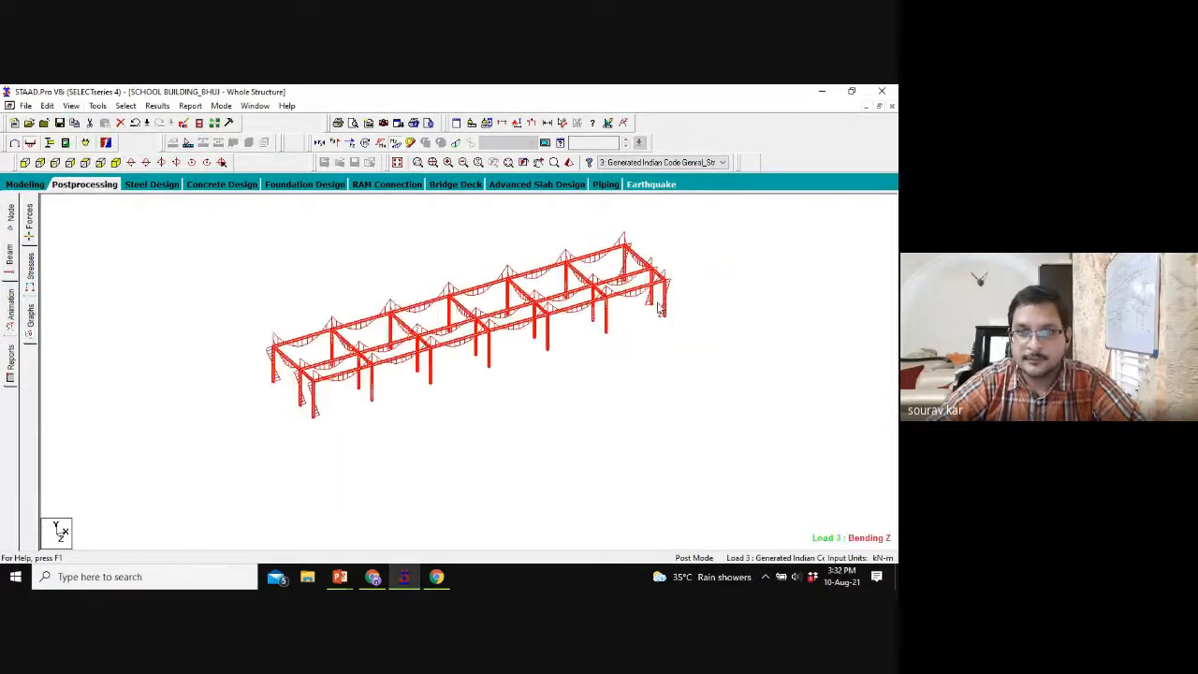
pyautogui.scroll(3, 643, 342)
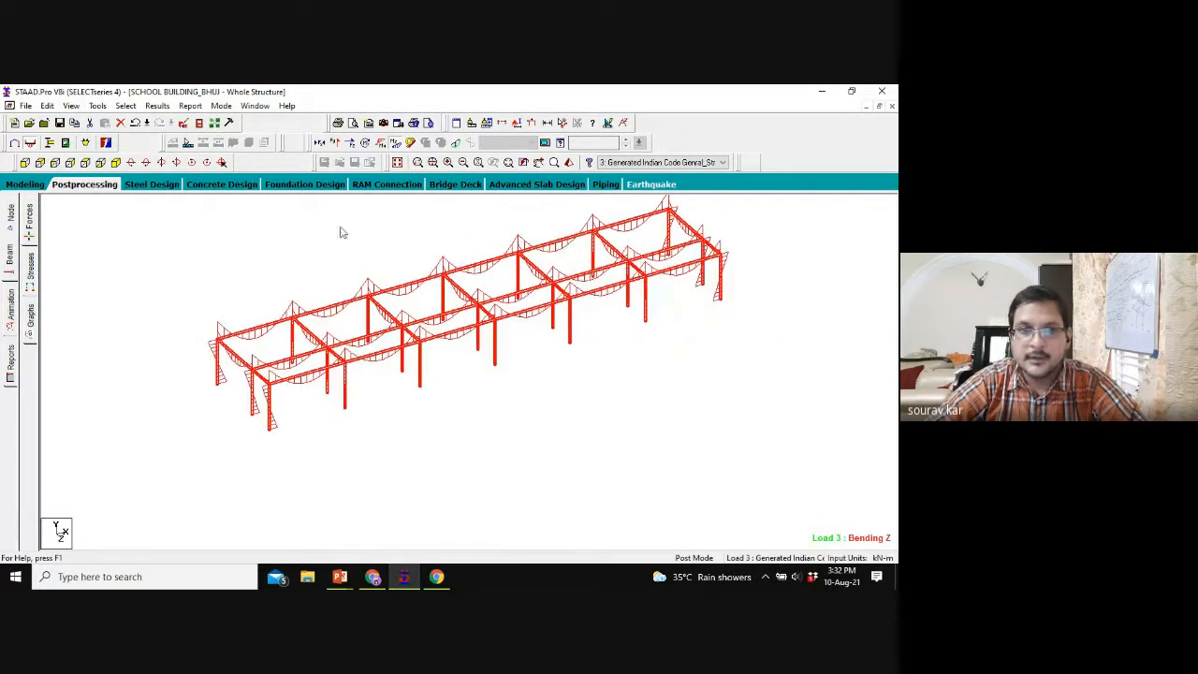
# Step: Isolate the rear longitudinal frame of this storey from the plan view and show it in front elevation
pyautogui.click(79, 164)
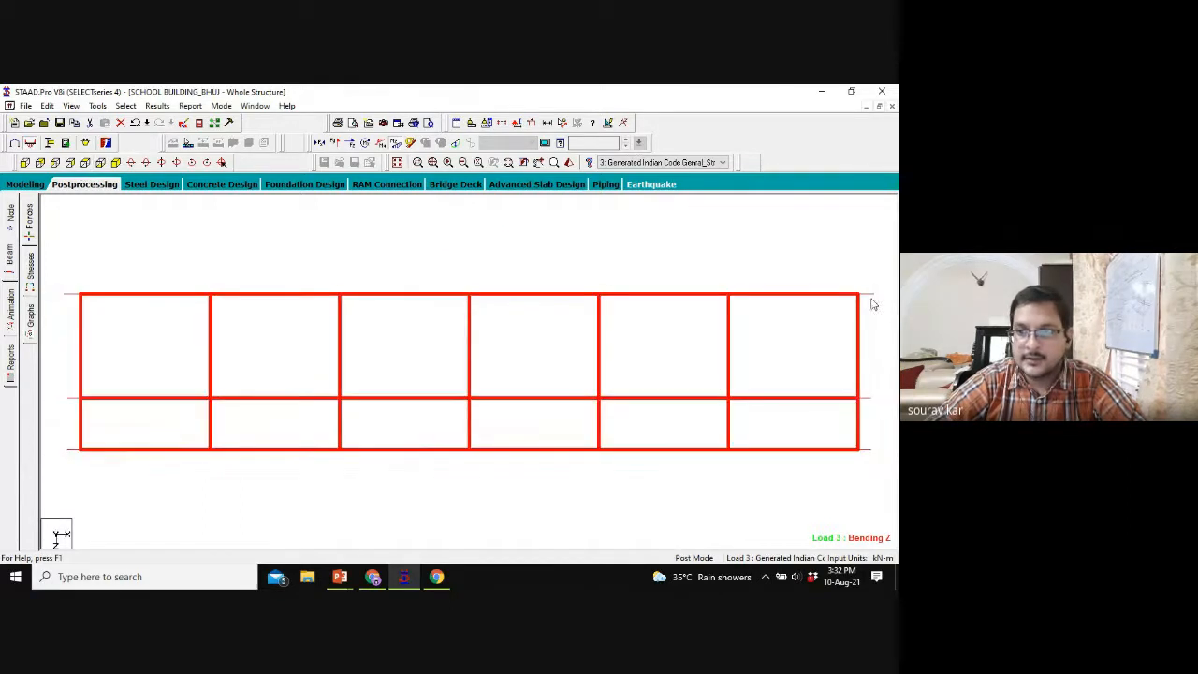
pyautogui.moveTo(860, 279); pyautogui.dragTo(639, 414)
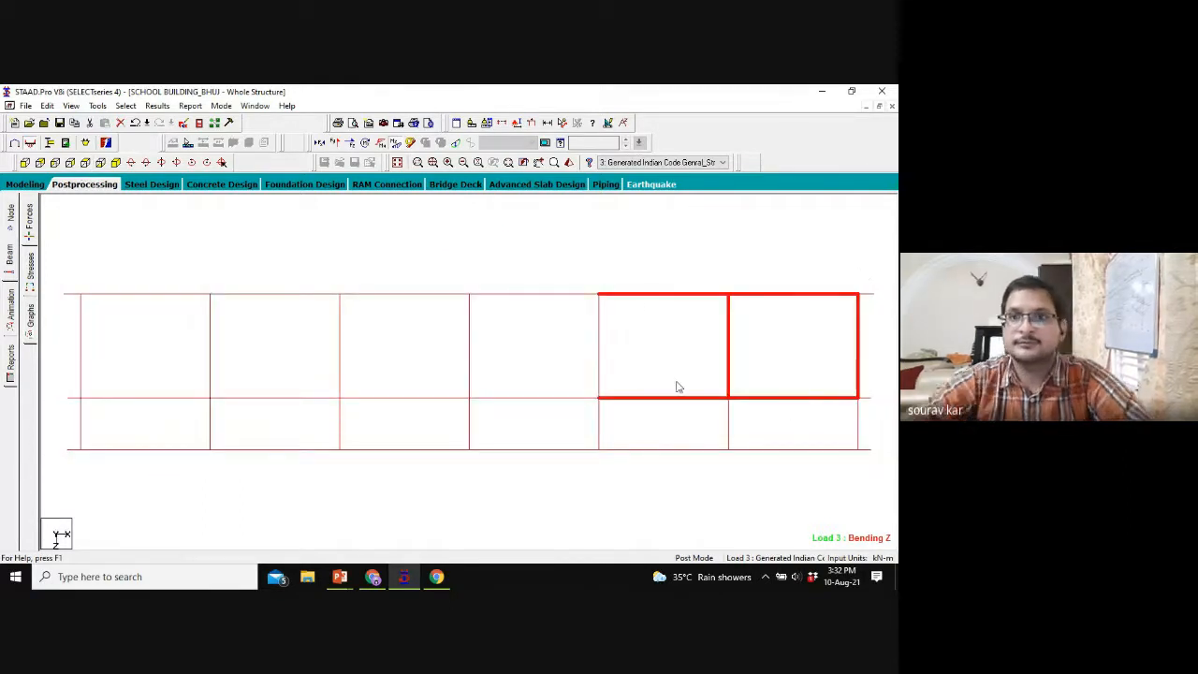
pyautogui.click(701, 285)
pyautogui.moveTo(877, 286); pyautogui.dragTo(96, 333)
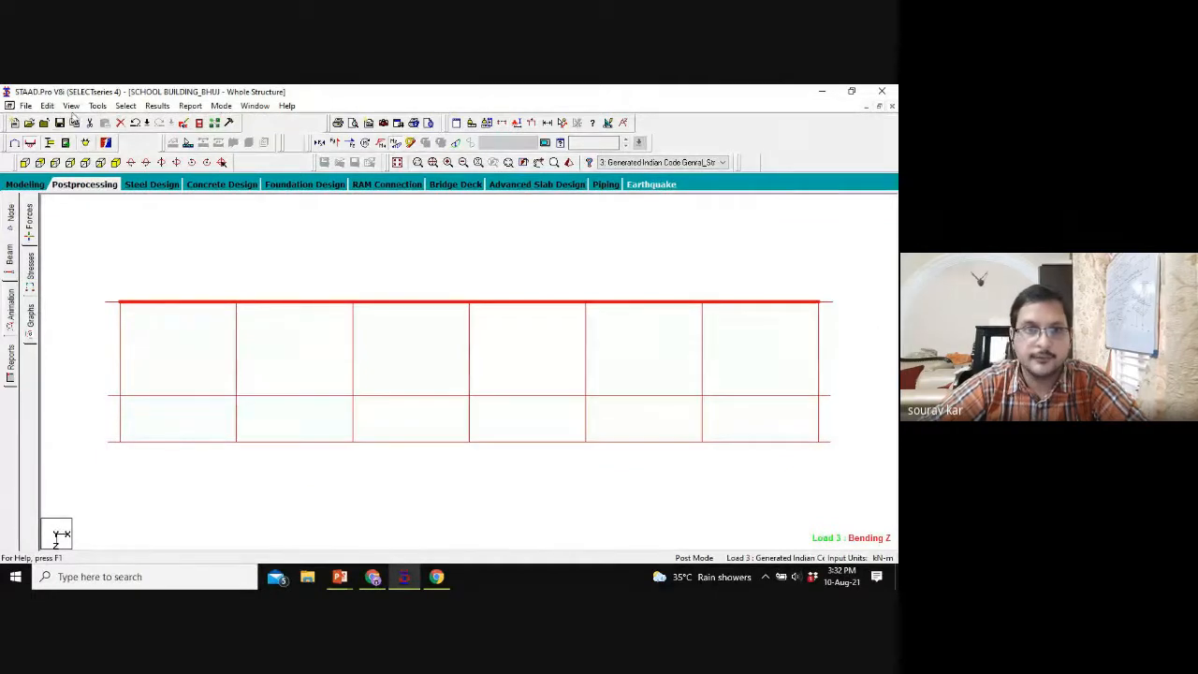
pyautogui.click(71, 105)
pyautogui.click(89, 145)
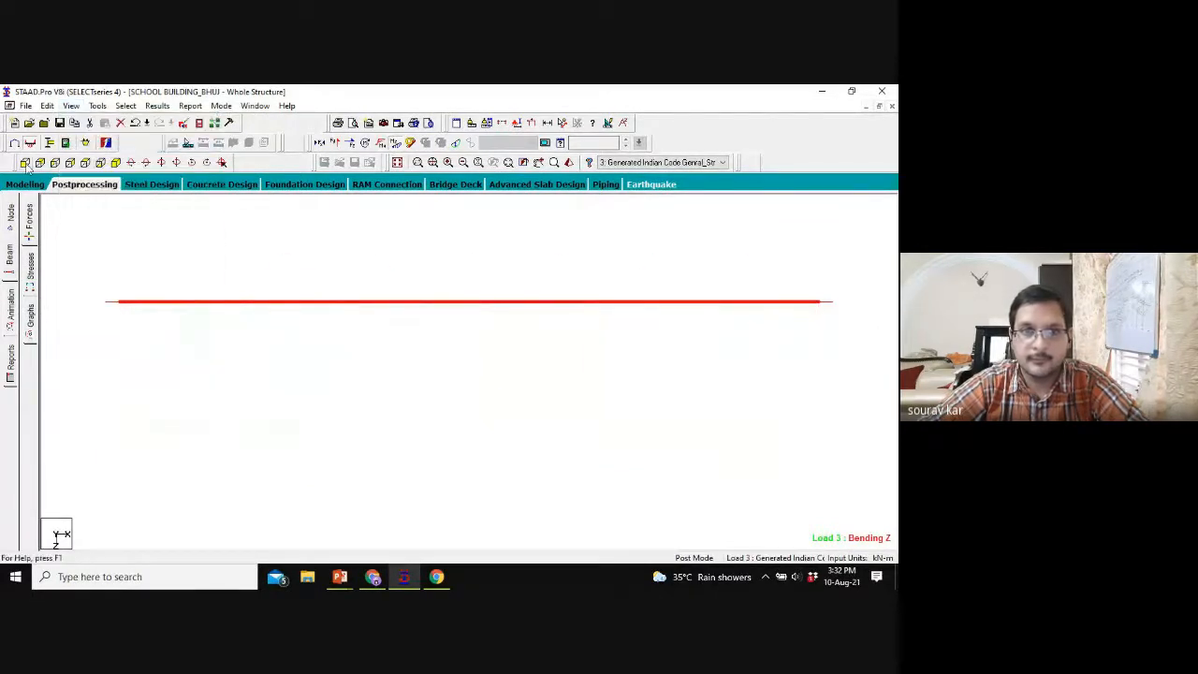
pyautogui.click(26, 162)
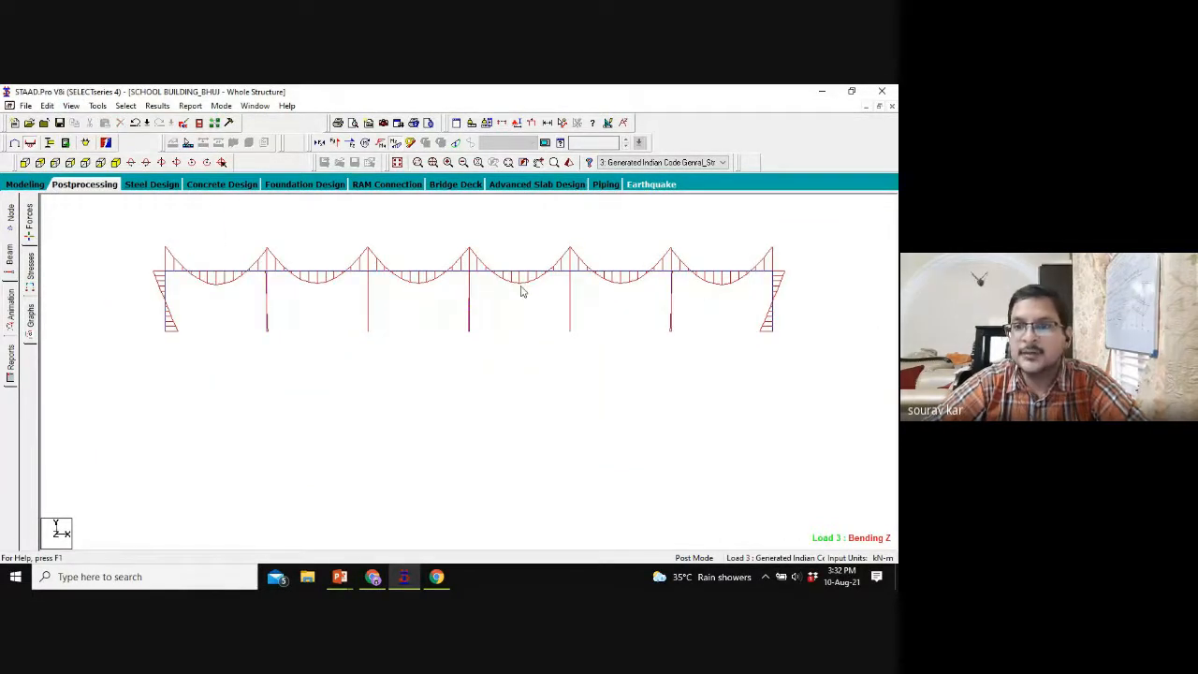
# Step: Examine the dead load shear and bending results of the isolated frame's end column and its adjoining first-bay beam
pyautogui.doubleClick(168, 287)
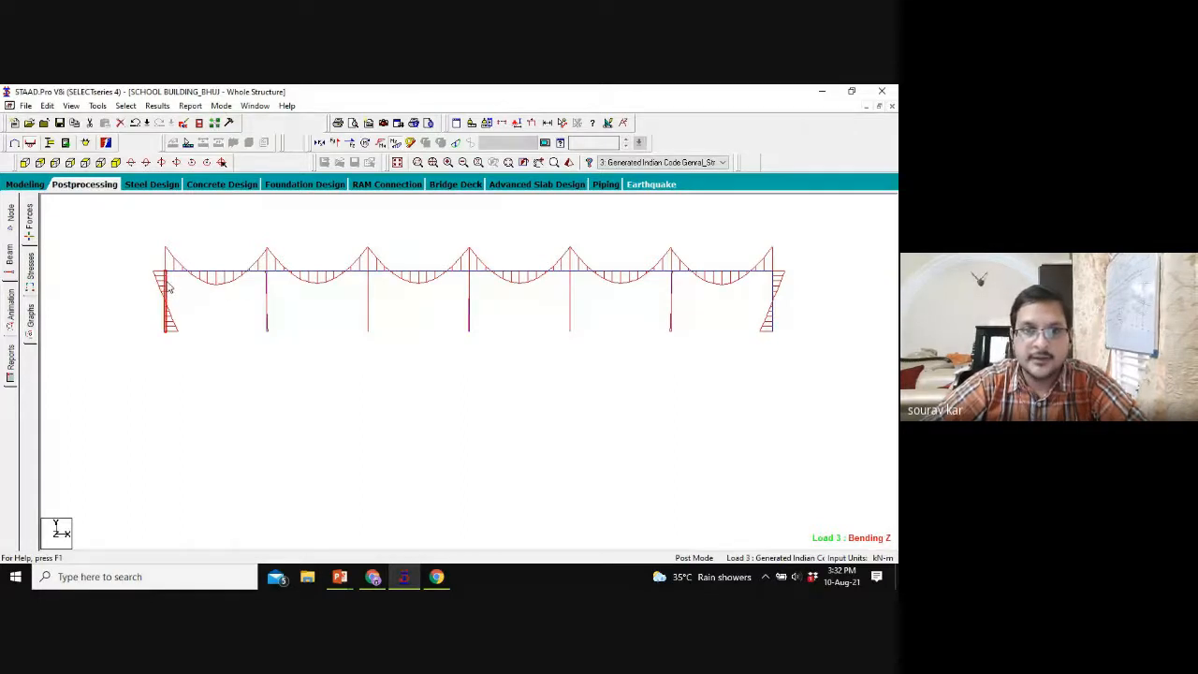
pyautogui.click(416, 201)
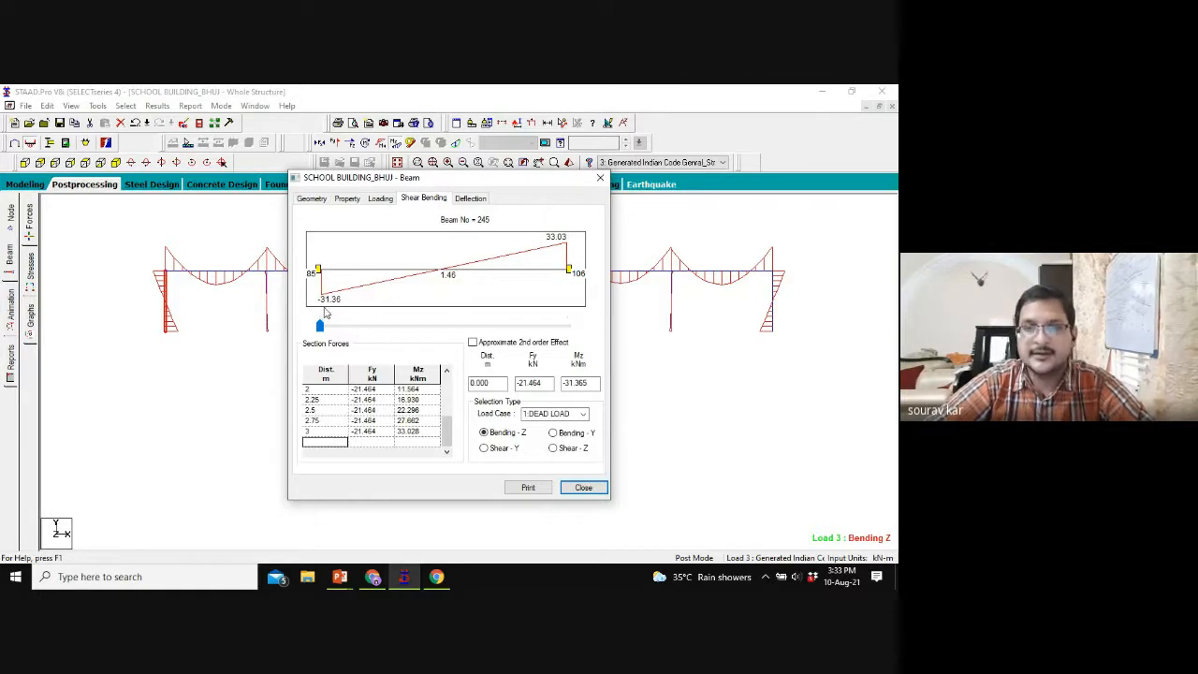
pyautogui.click(583, 488)
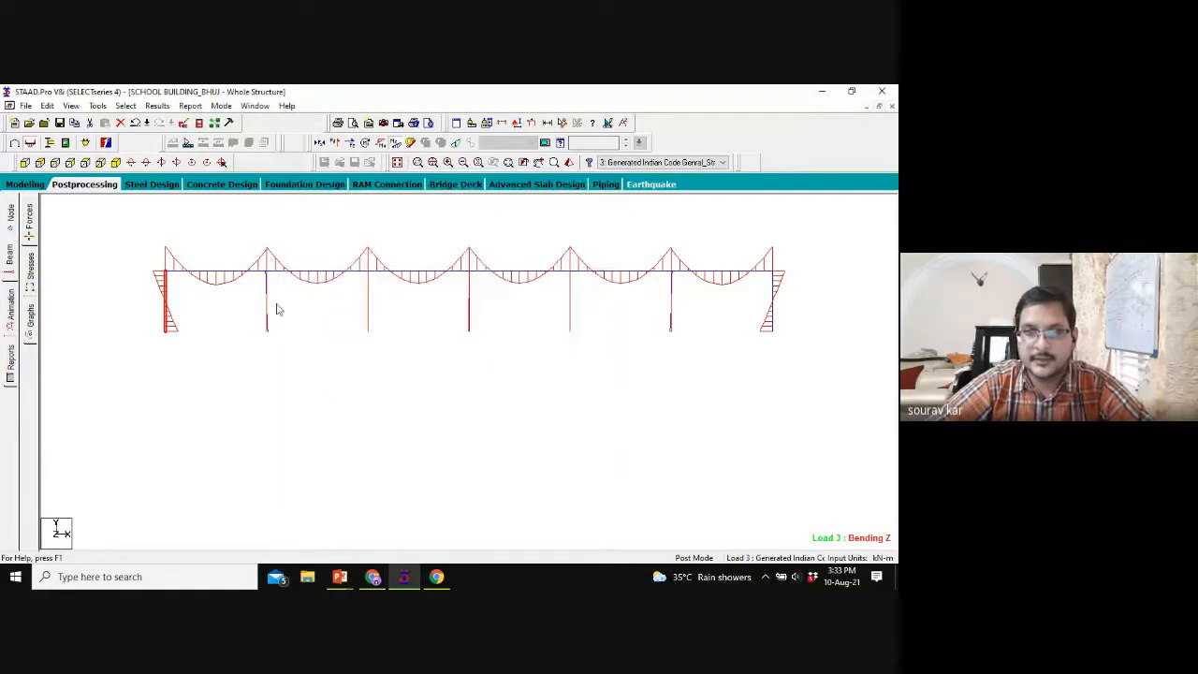
pyautogui.doubleClick(212, 274)
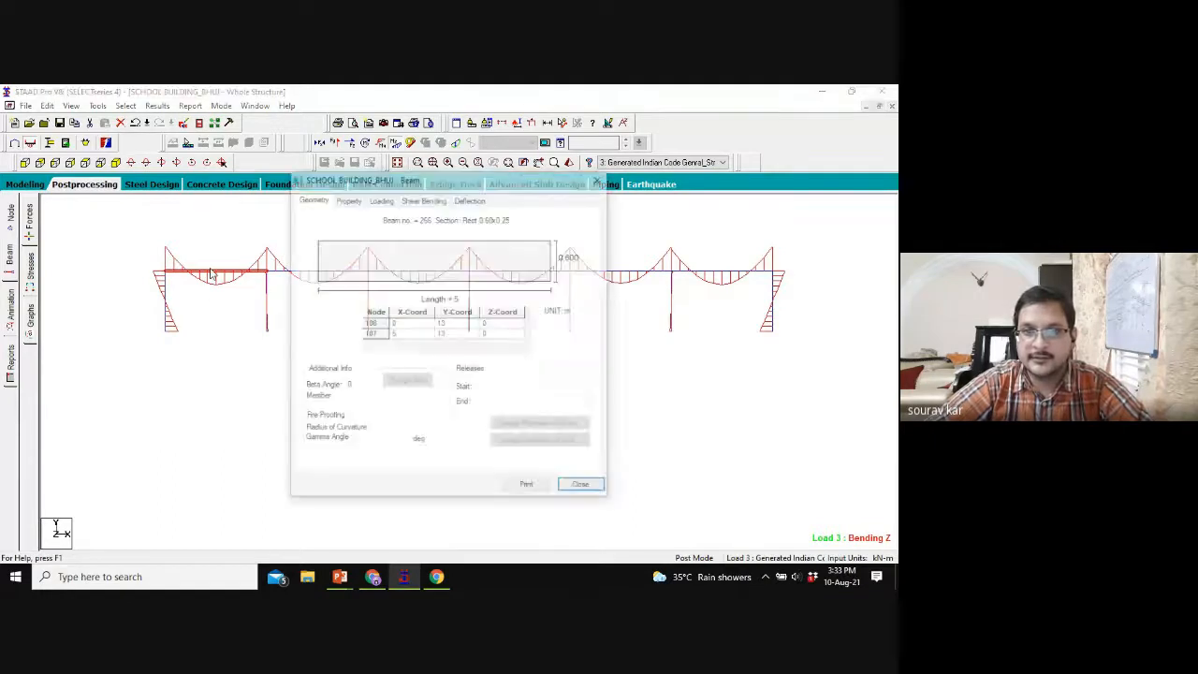
pyautogui.click(422, 200)
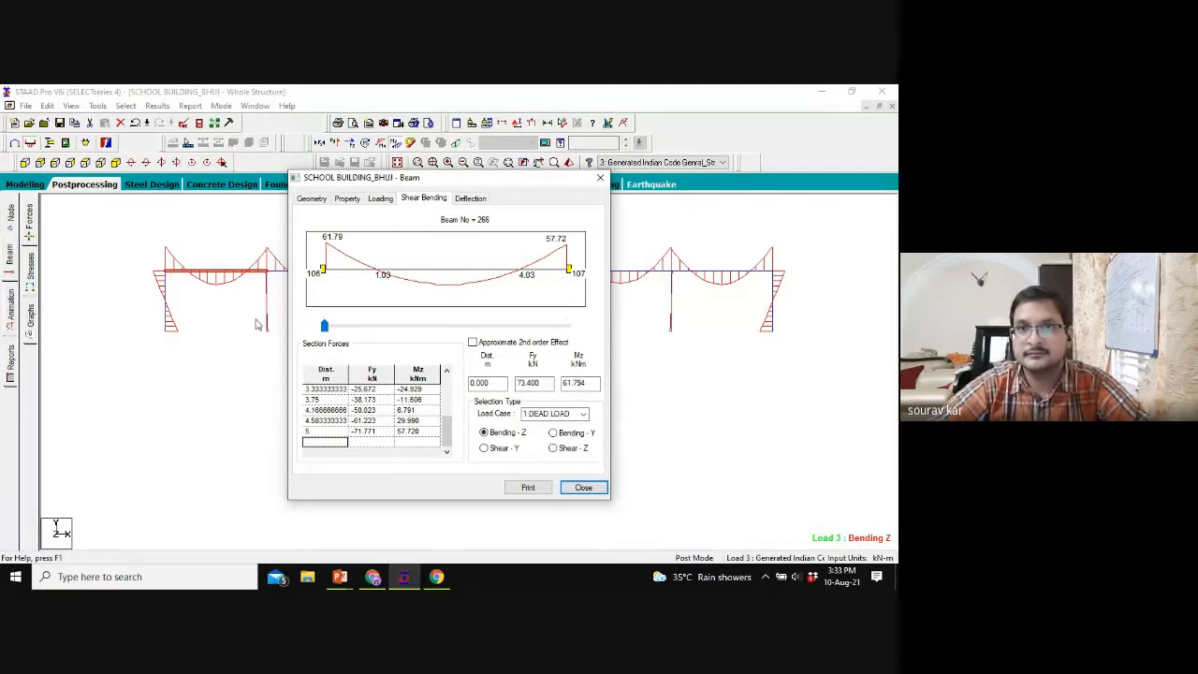
pyautogui.click(595, 490)
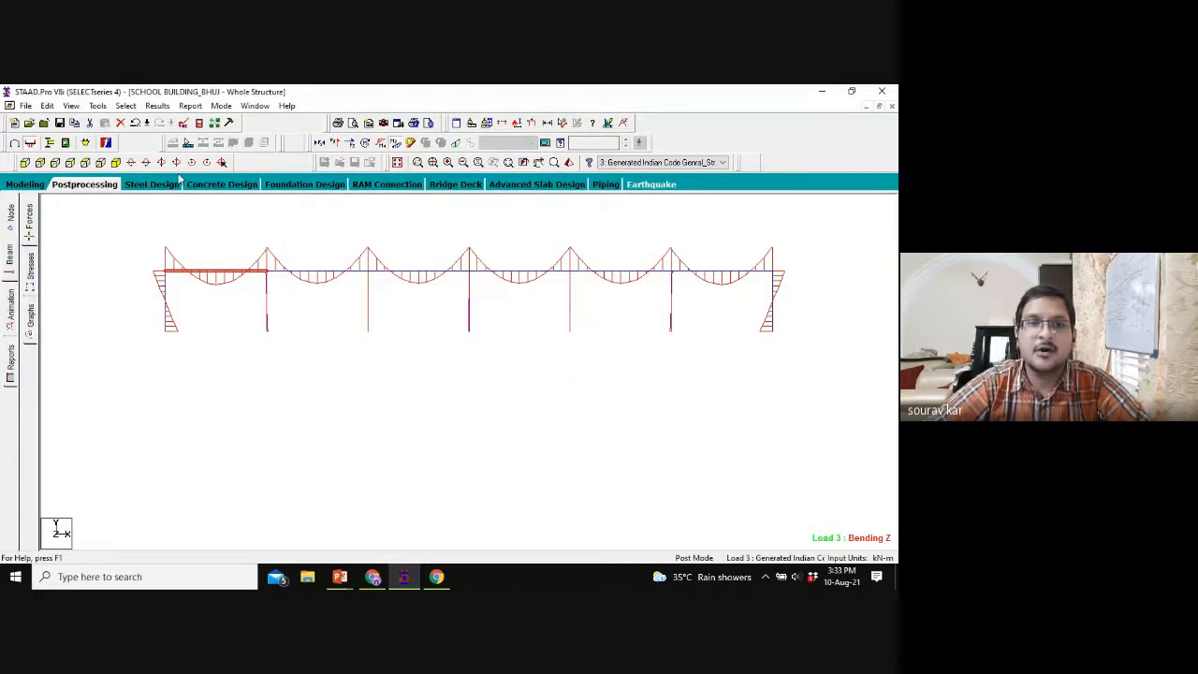
# Step: Show the whole structure again and highlight individual top-level and lowest-level beams to compare their bending moment diagrams
pyautogui.click(412, 163)
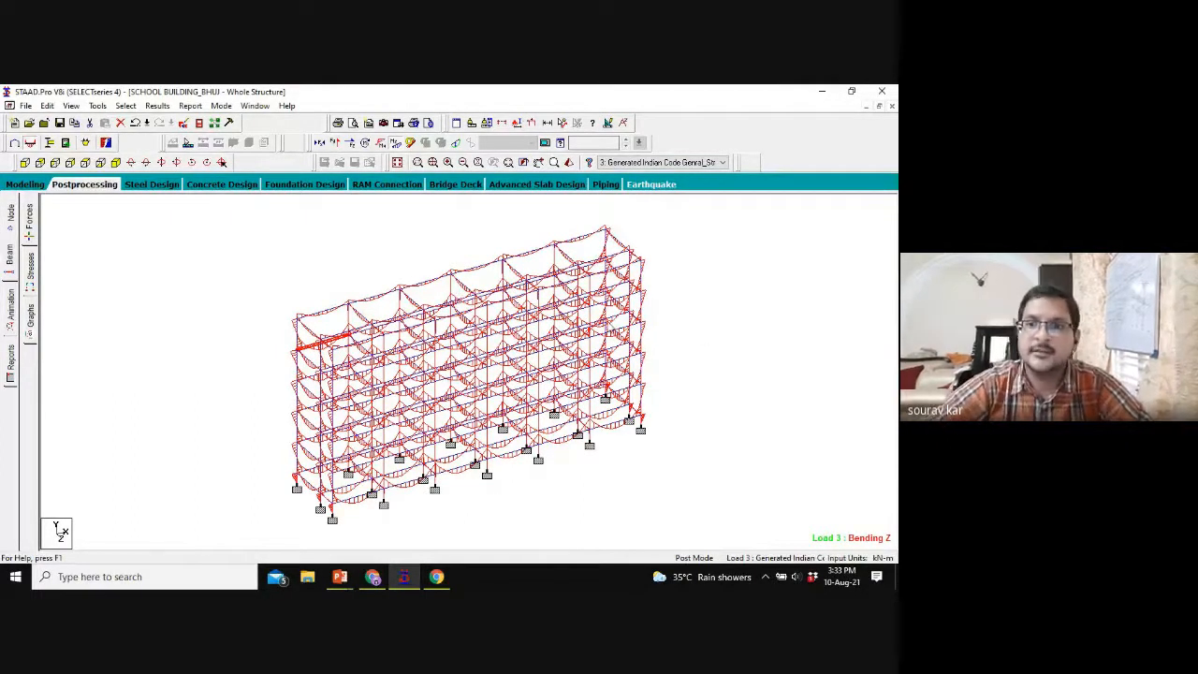
pyautogui.click(525, 258)
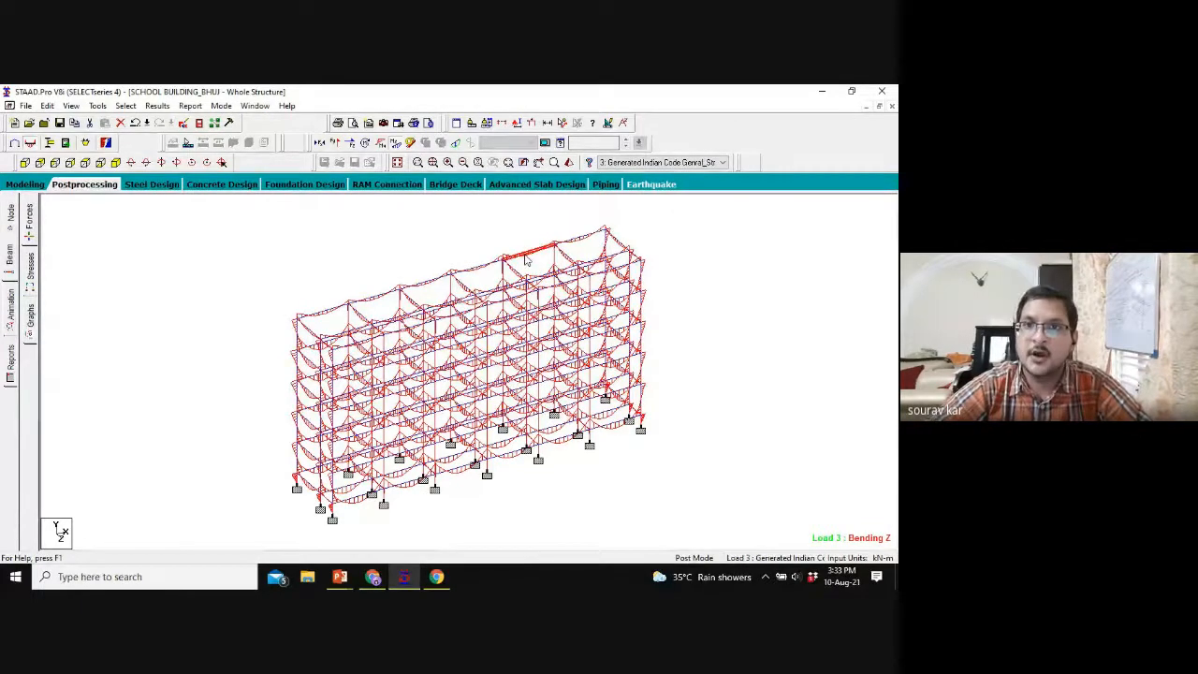
pyautogui.moveTo(525, 258)
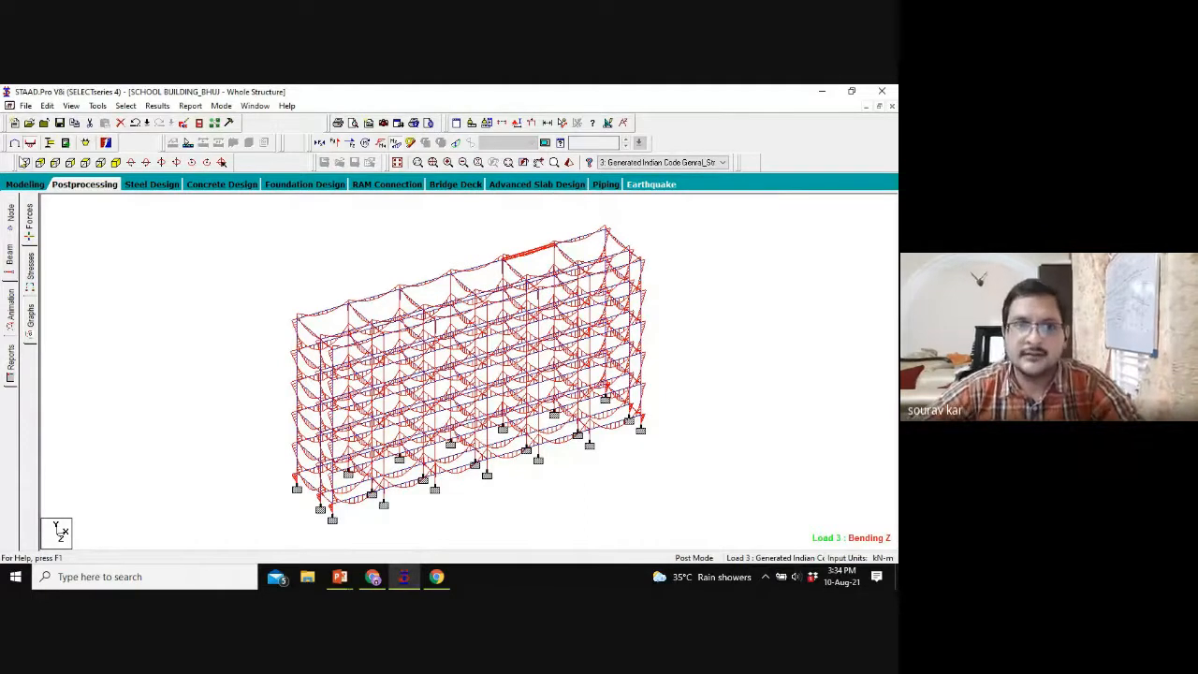
pyautogui.scroll(2, 676, 427)
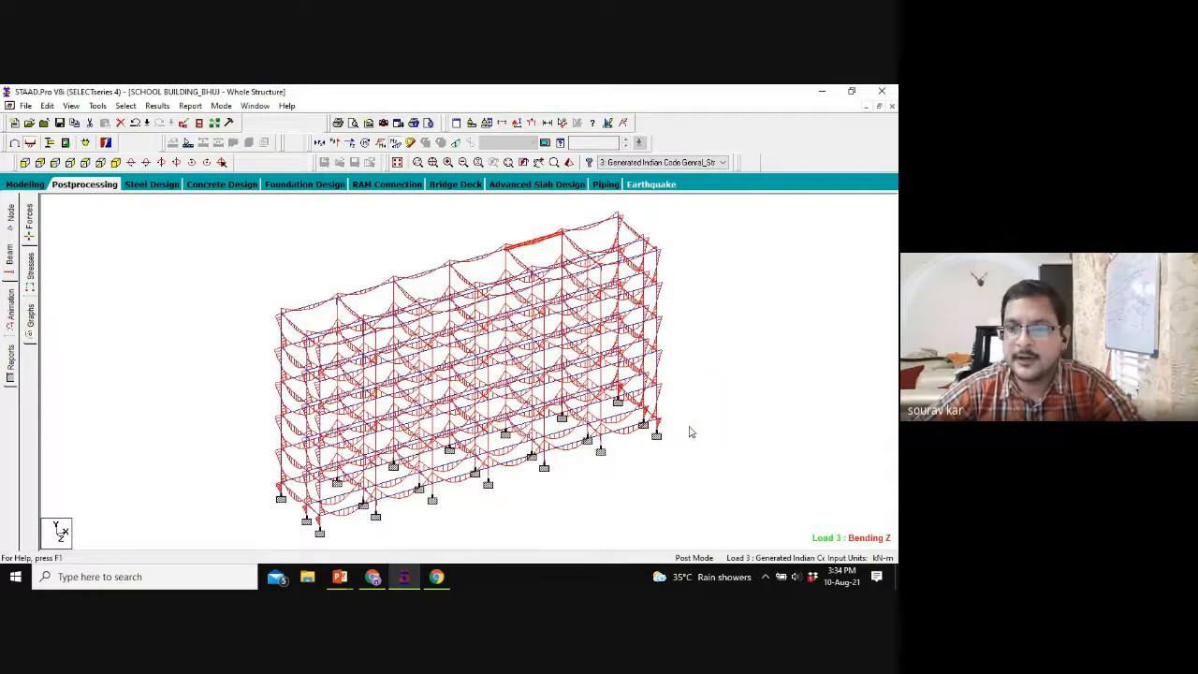
pyautogui.click(727, 433)
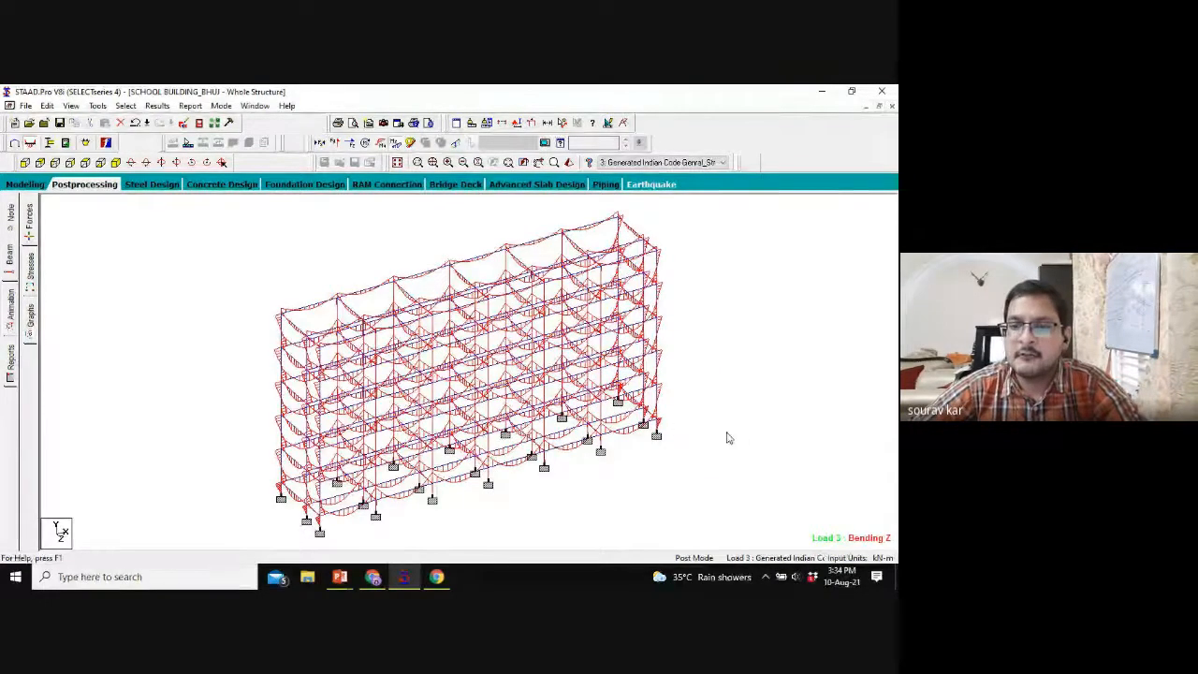
pyautogui.click(511, 466)
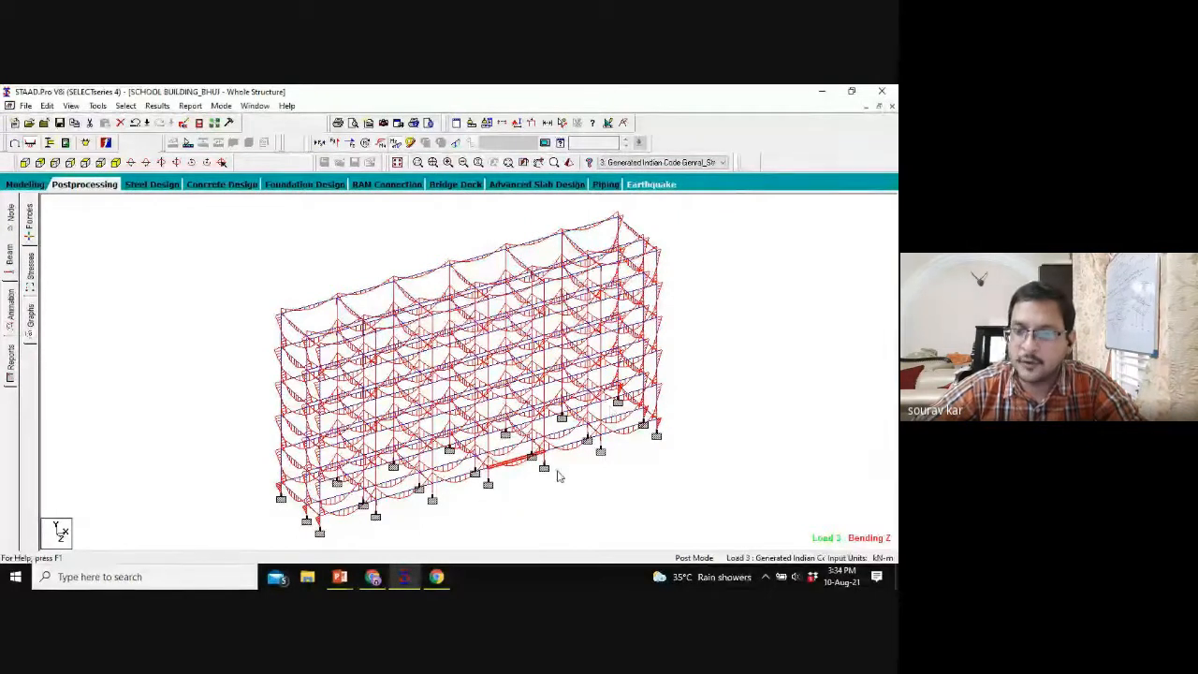
pyautogui.click(595, 222)
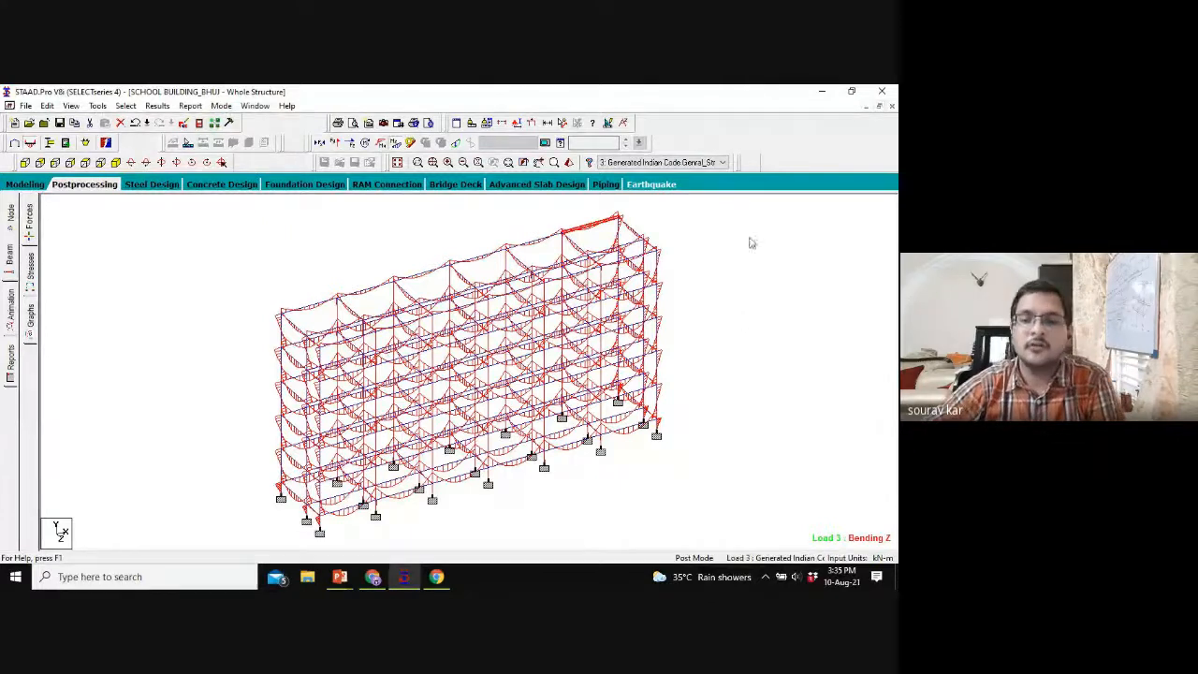
pyautogui.click(764, 356)
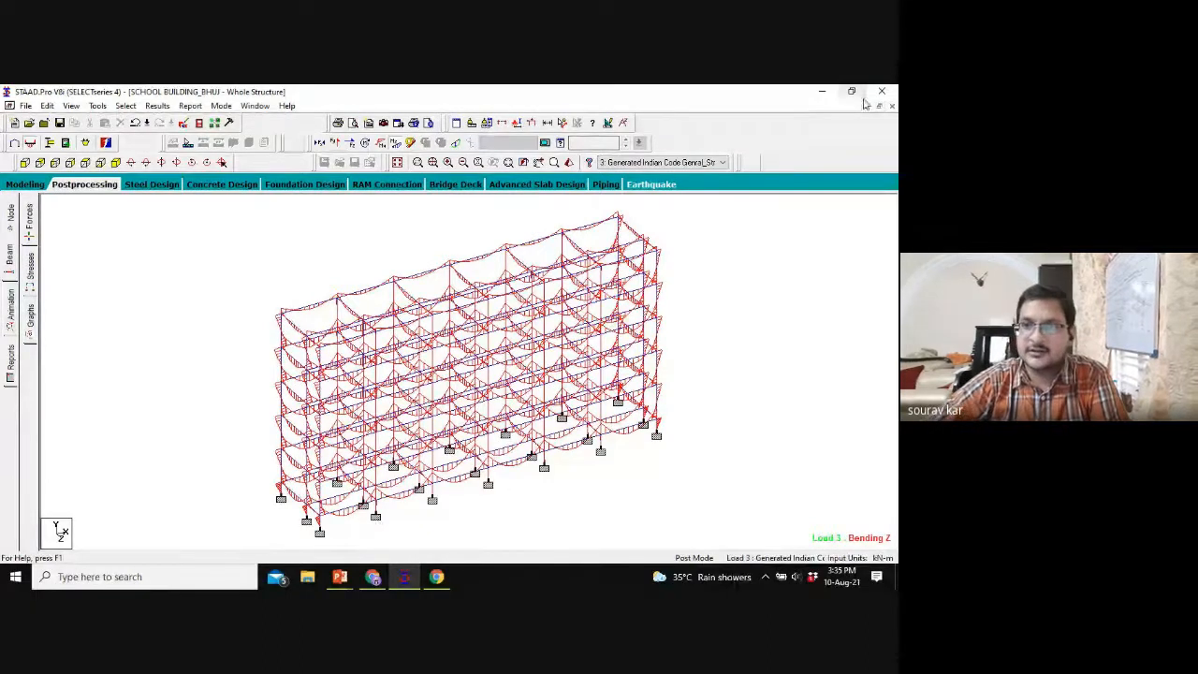
# Step: Minimize the structural model and both presentations, switch to the Google Meet call and stop presenting the screen
pyautogui.click(823, 93)
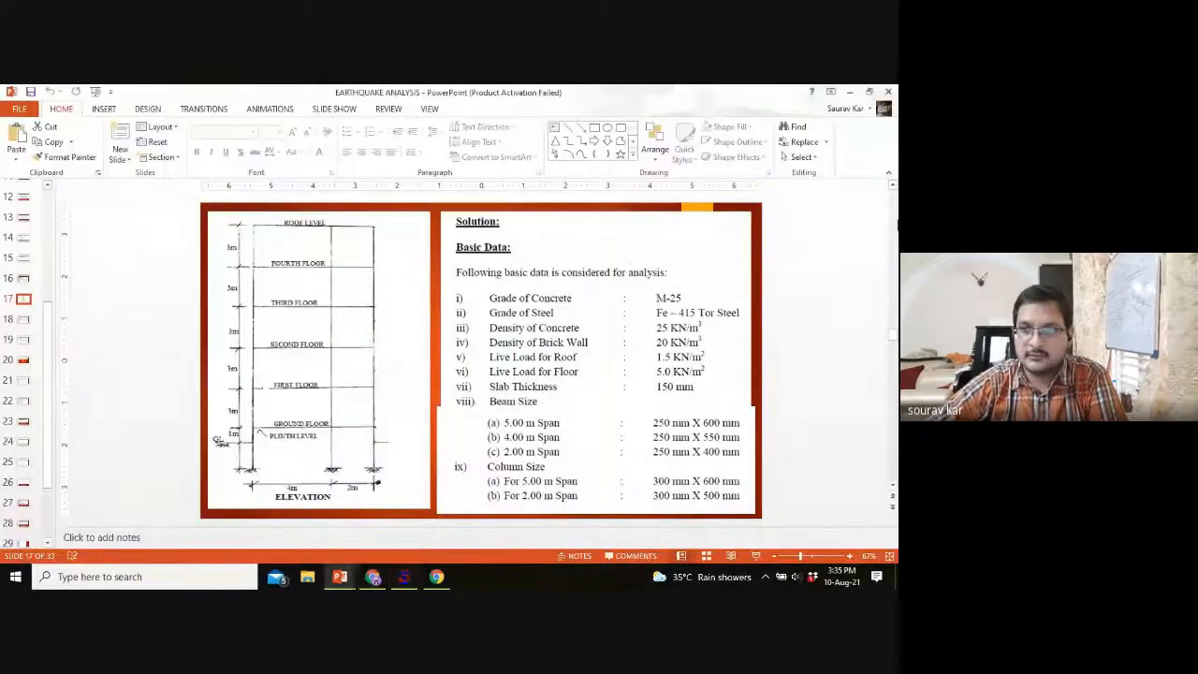
pyautogui.click(851, 90)
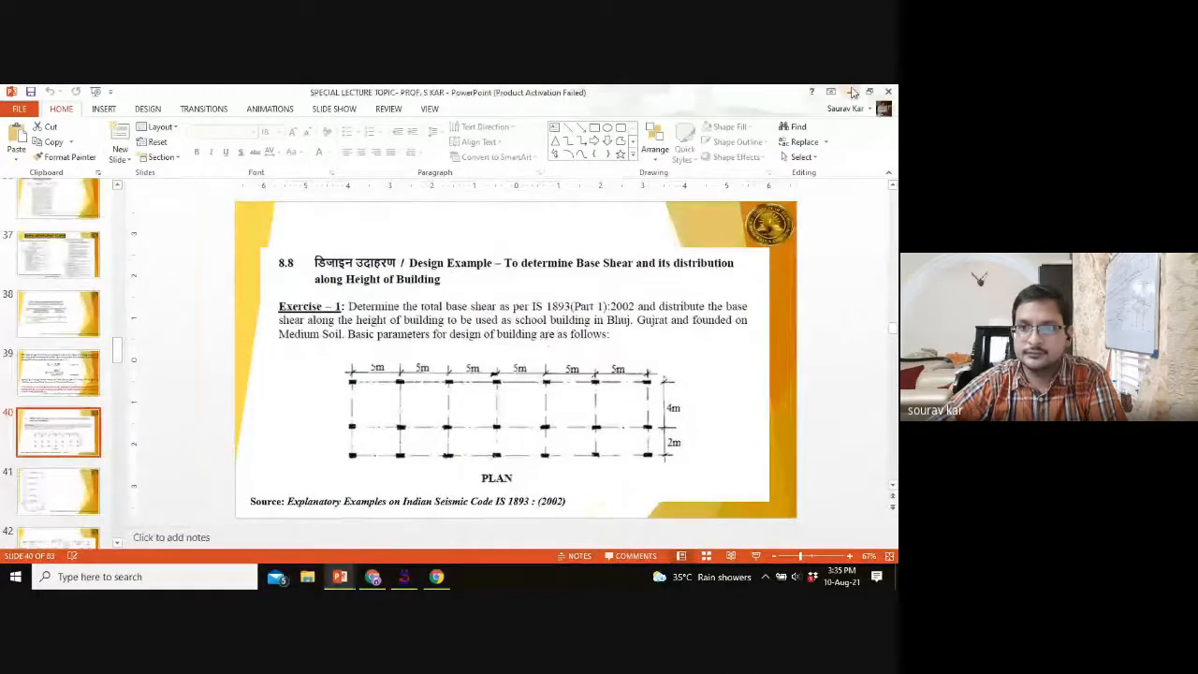
pyautogui.click(851, 91)
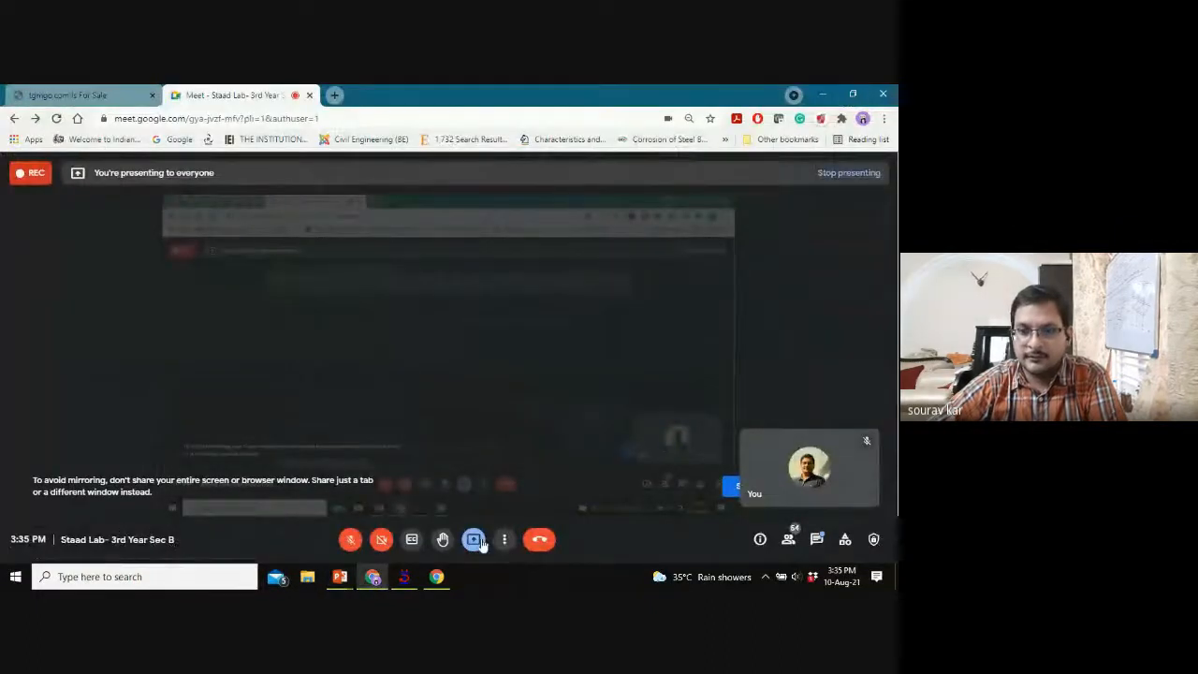
pyautogui.click(474, 539)
pyautogui.click(486, 506)
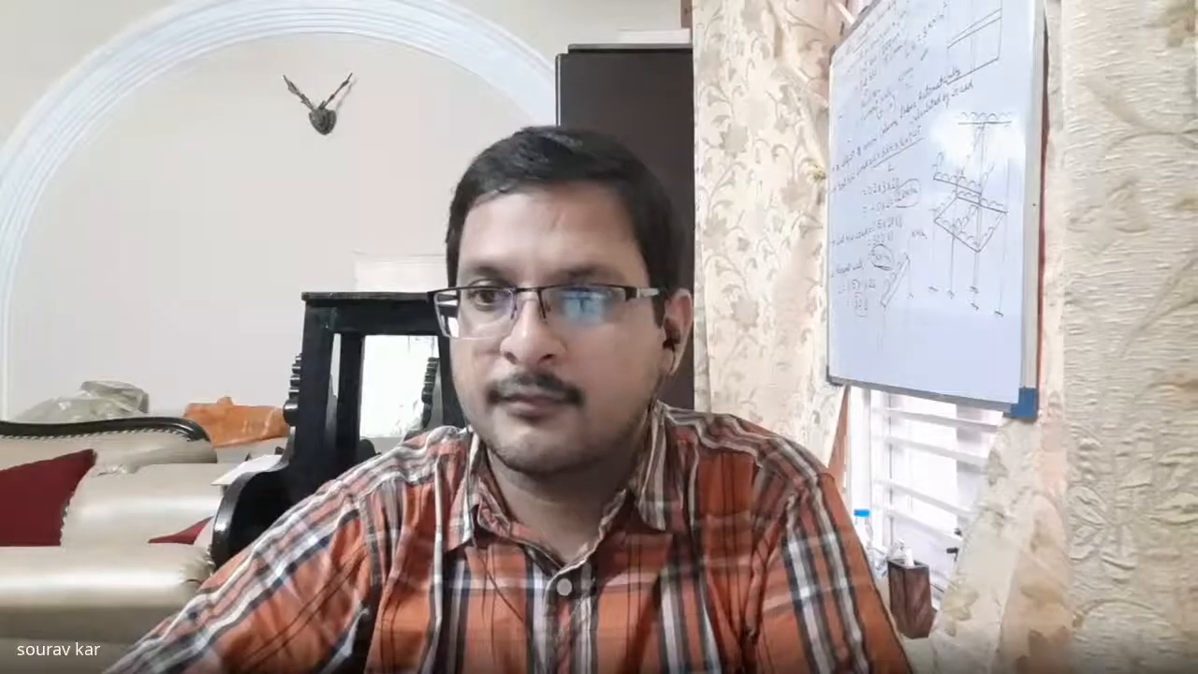